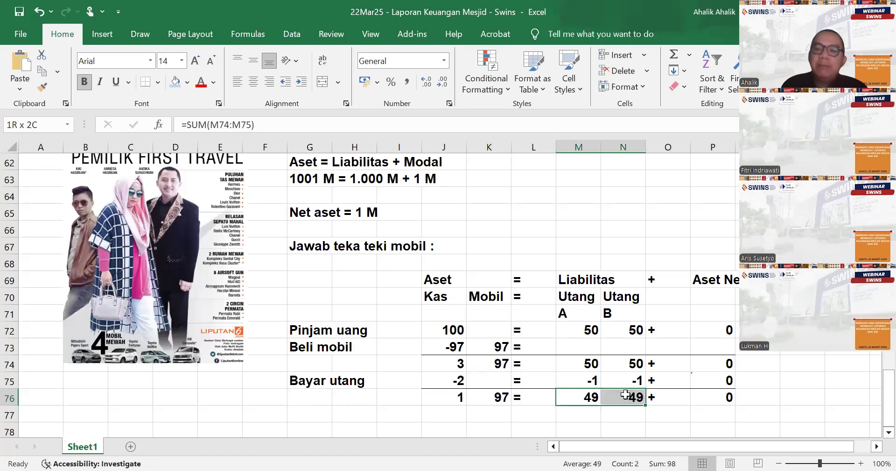
- Examine the closing balances in row 76, comparing Kas and Mobil with the debts to A and B
left_click(452, 398)
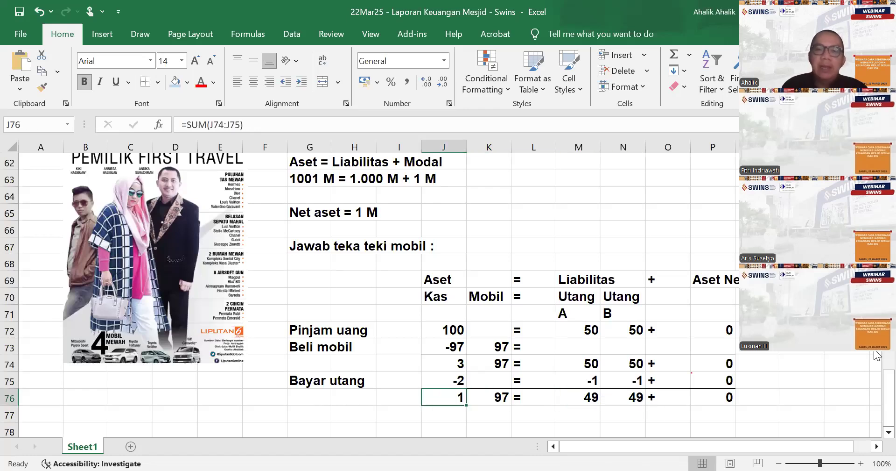
left_click(587, 397)
left_click(620, 397)
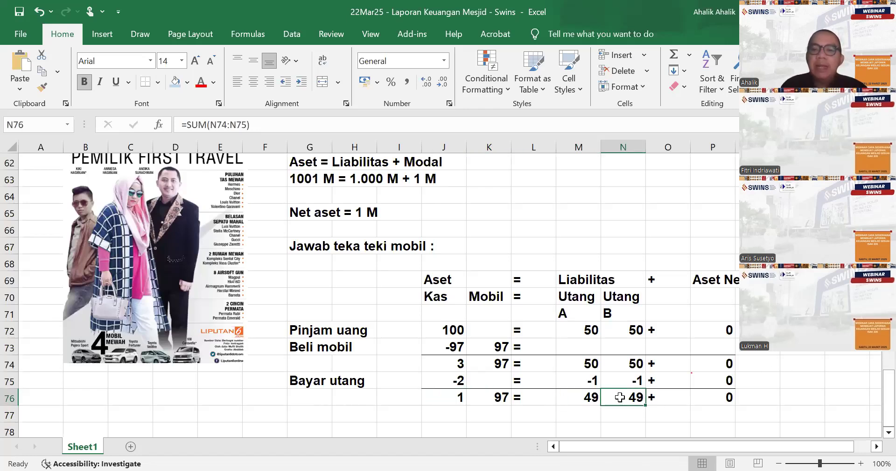
left_click(449, 397)
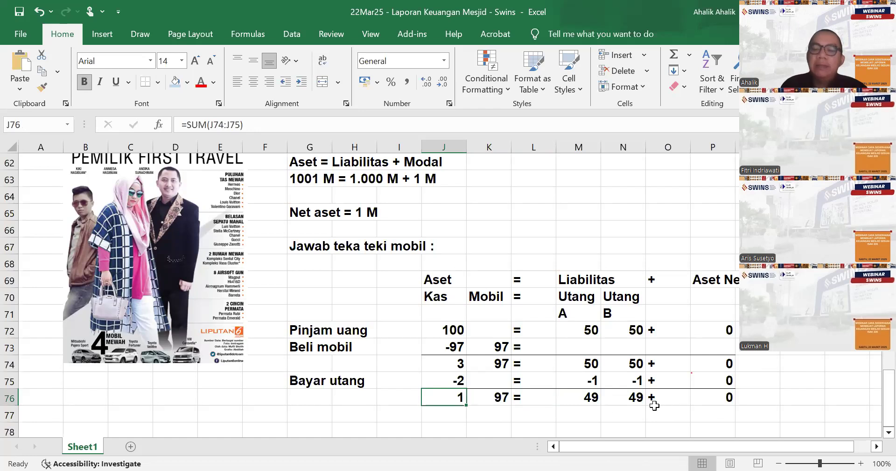
left_click_drag(588, 403, 625, 407)
left_click(439, 398)
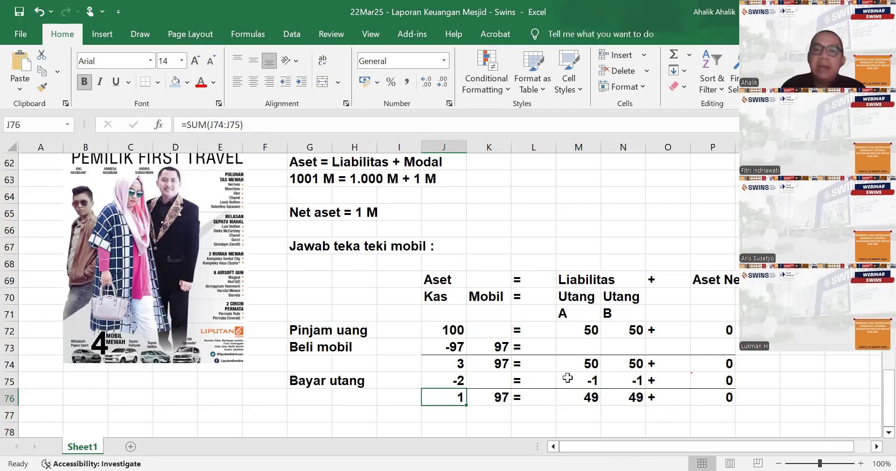
scroll(631, 381, "down", 1)
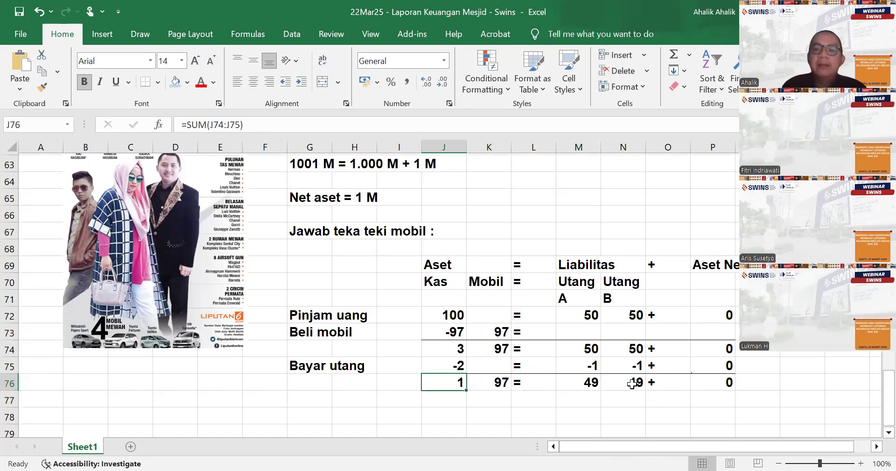
left_click(575, 410)
left_click(463, 348)
left_click(472, 348)
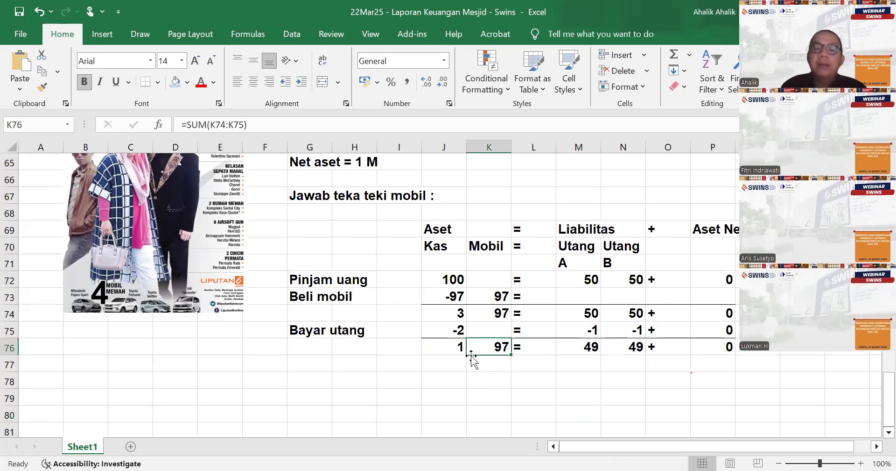
left_click(530, 365)
left_click_drag(592, 353, 631, 350)
left_click(607, 386)
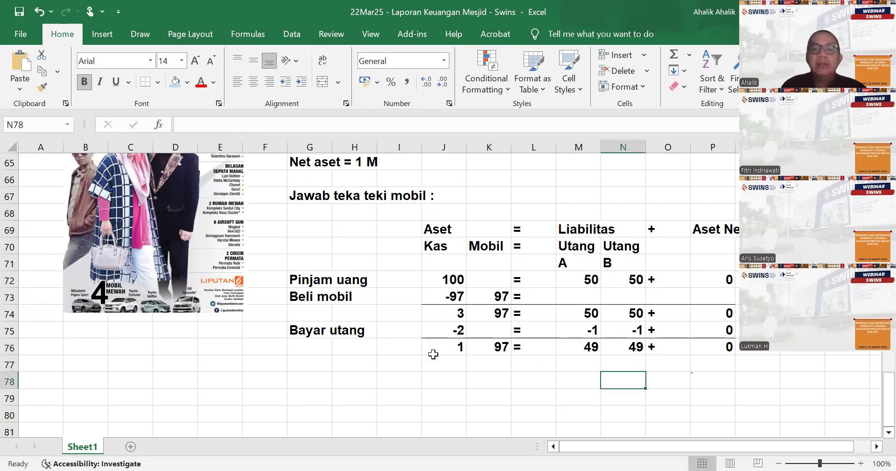
left_click_drag(584, 349, 630, 349)
left_click(713, 402)
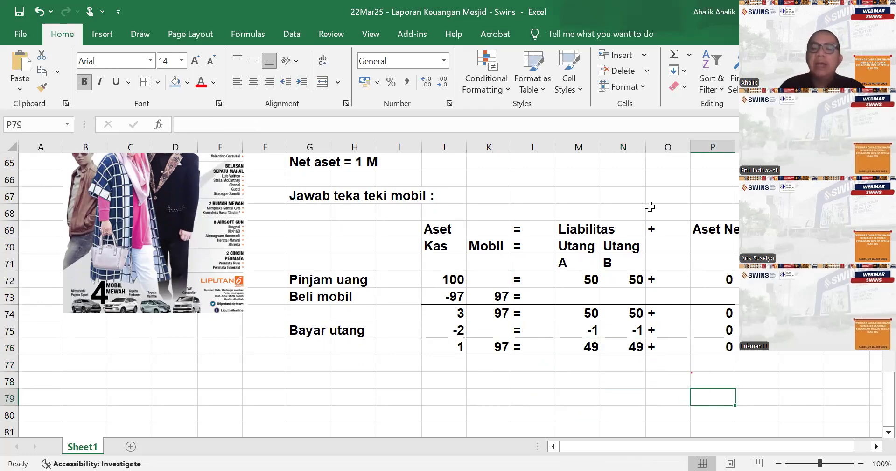
- Review the Aset Neto column from row 69 to 76 alongside the closing asset and debt balances
left_click_drag(714, 228, 724, 346)
left_click(802, 330)
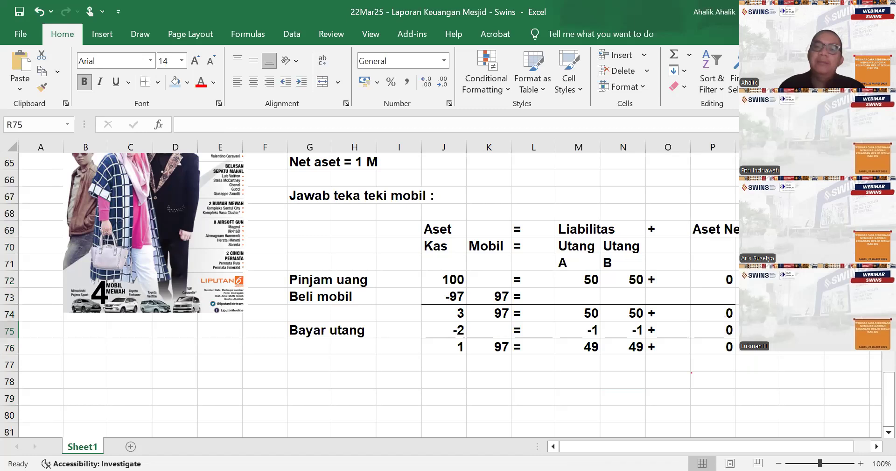
left_click_drag(724, 229, 730, 352)
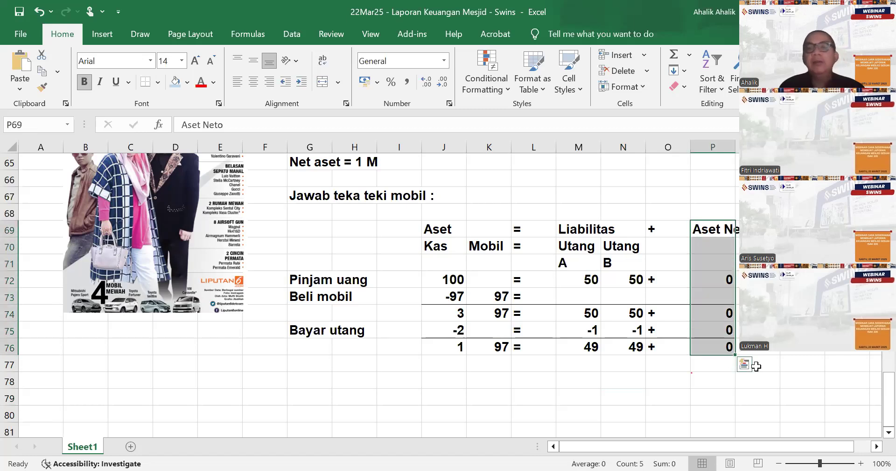
left_click(802, 330)
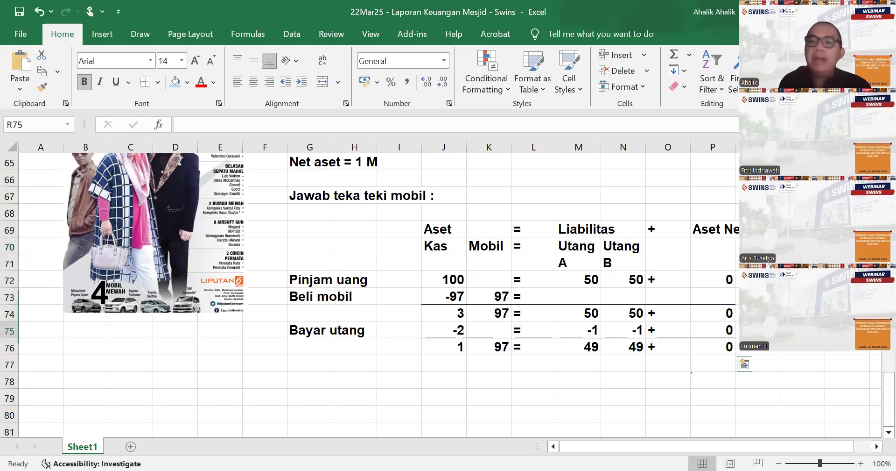
left_click(316, 367)
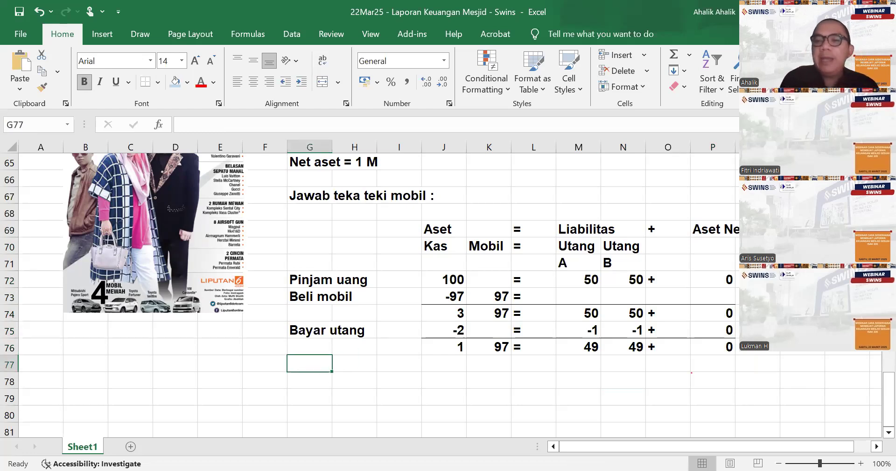
left_click_drag(717, 232, 734, 358)
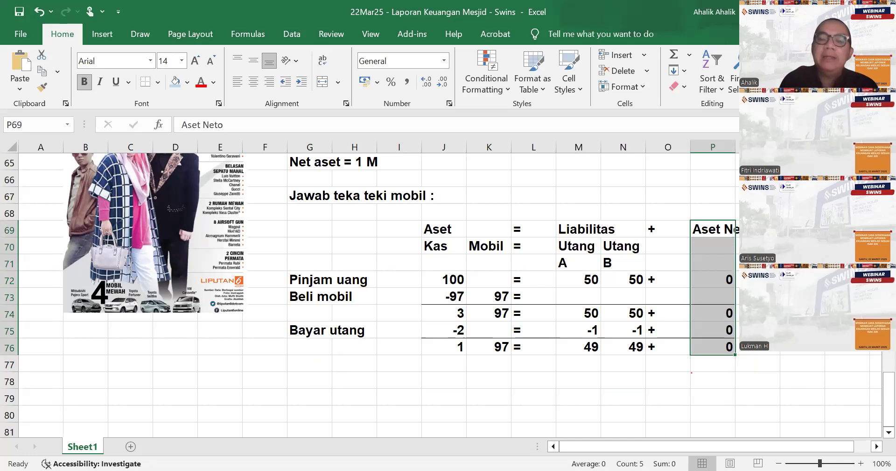
left_click_drag(461, 344, 492, 344)
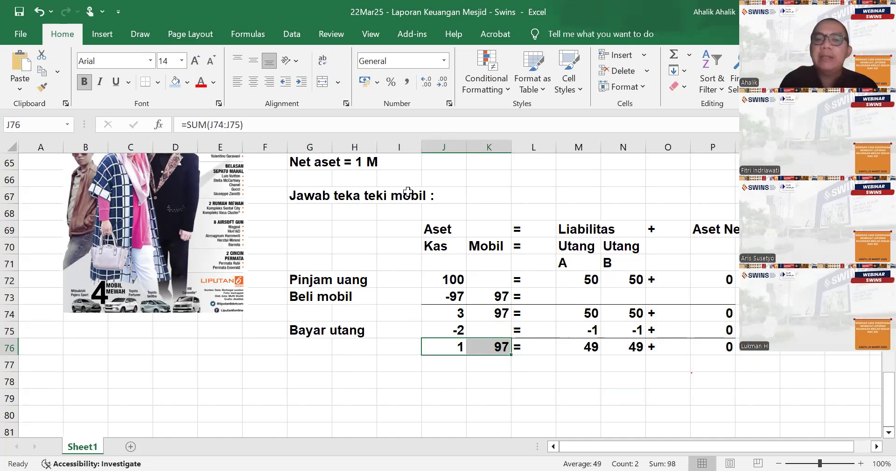
key("alt+Tab")
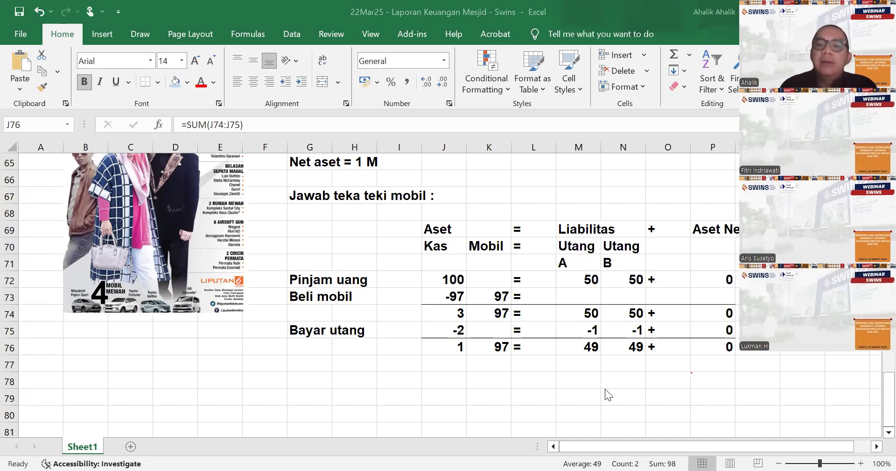
left_click_drag(587, 347, 628, 346)
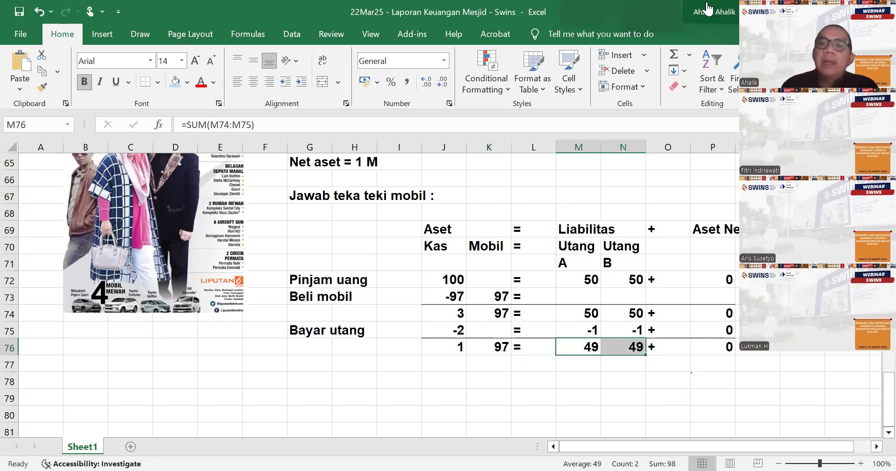
- Enter the heading "Mobil disewakan :" in cell G77 beneath the Bayar utang entry
left_click(312, 364)
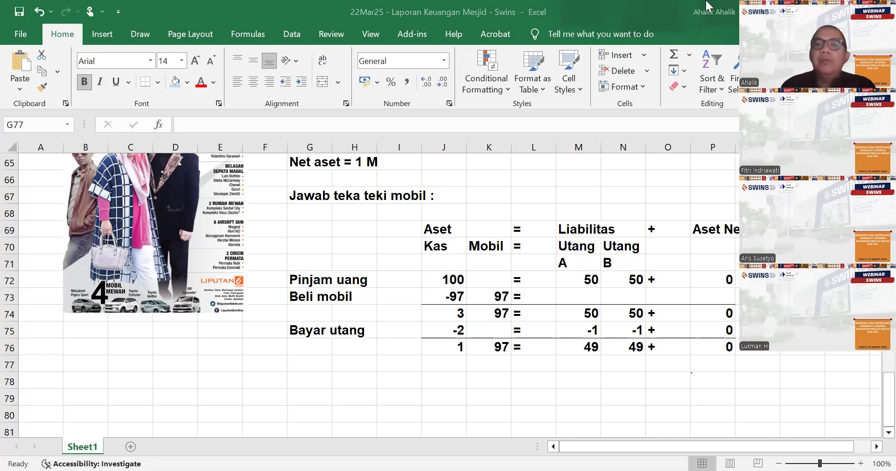
left_click(307, 360)
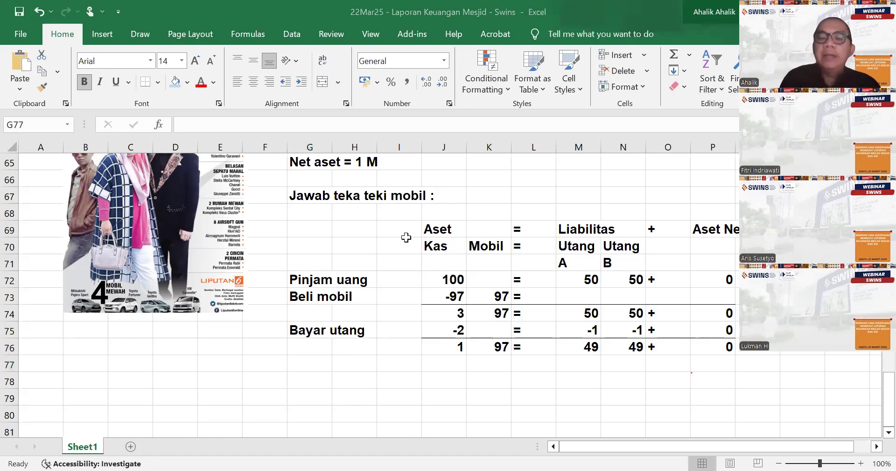
left_click(316, 364)
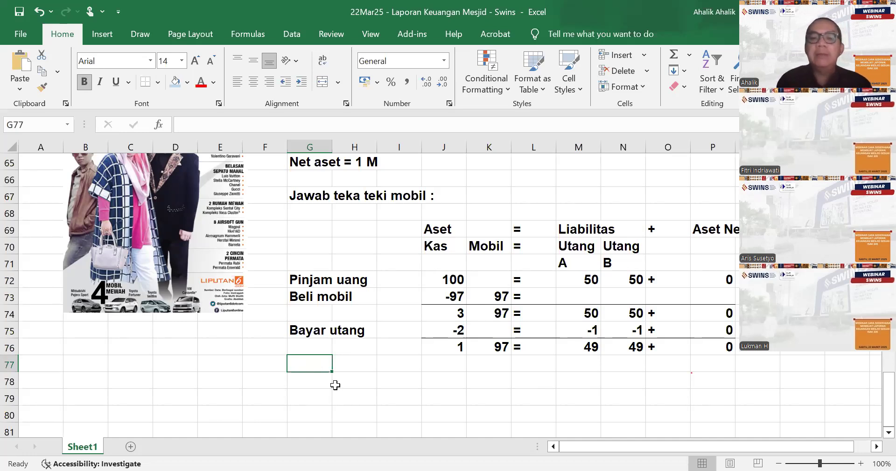
type("Mobil di")
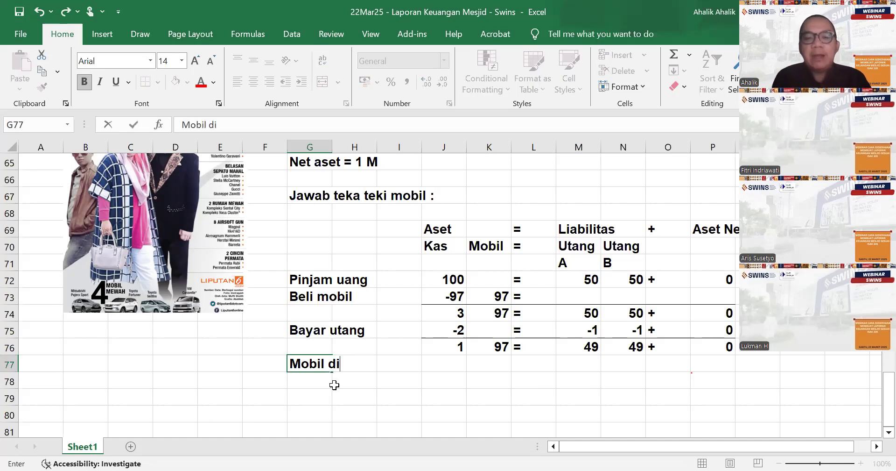
type("sewakan :")
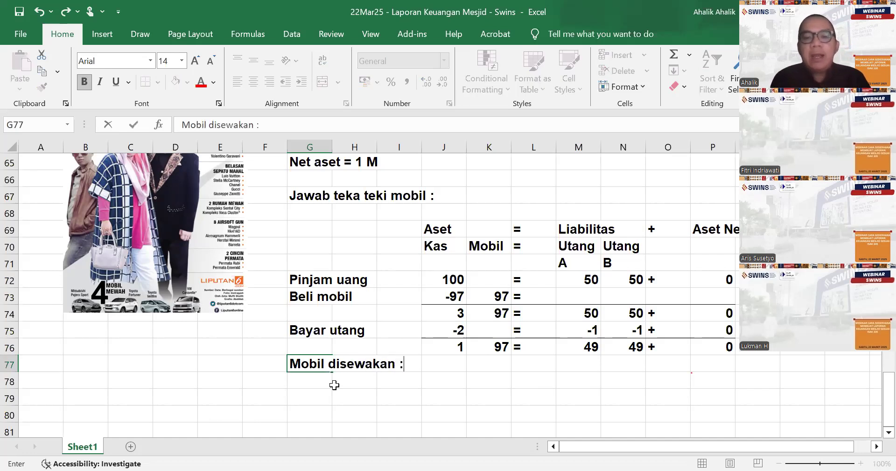
key("Return")
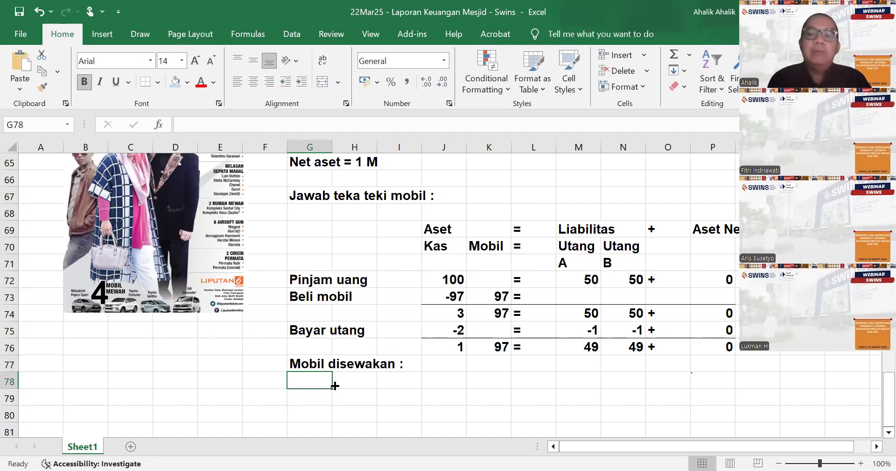
- Add a "Penghasilan" entry in row 78 with 10 under Kas
type("Penghasilan")
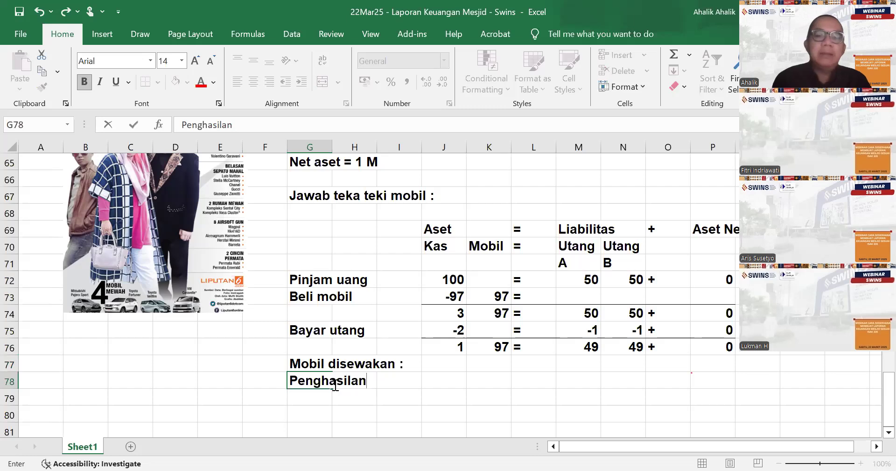
key("Tab")
key("Tab")
key("Tab")
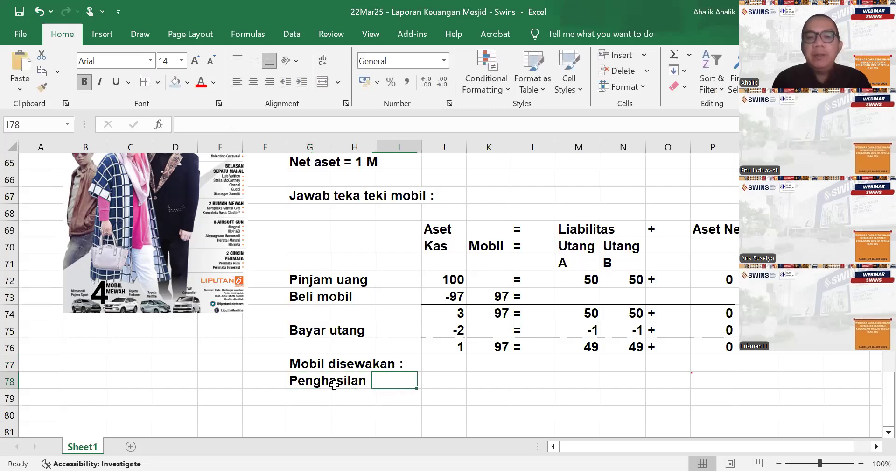
type("10")
key("Tab")
- Complete row 78 with an equals sign in L78, a plus sign in O78 and 10 under Aset Neto
key("Tab")
type("'=")
key("Tab")
key("Tab")
key("Tab")
key("Tab")
key("shift+Tab")
type("'=")
key("Tab")
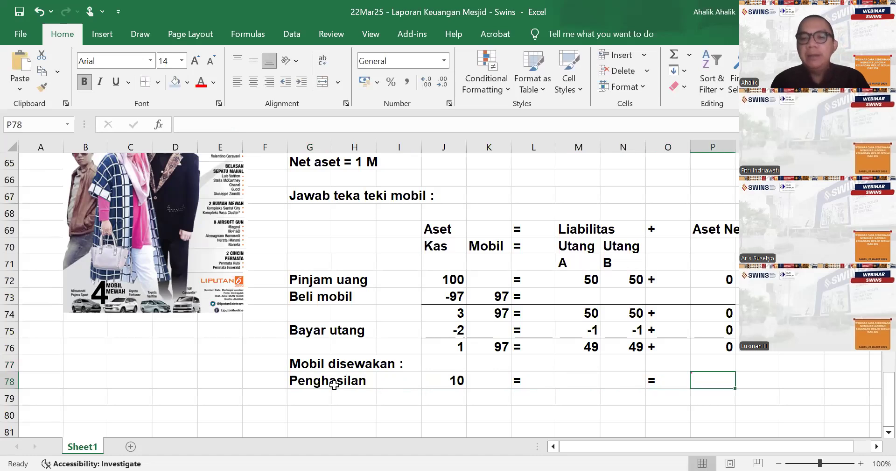
key("shift+Tab")
type("'+")
key("Tab")
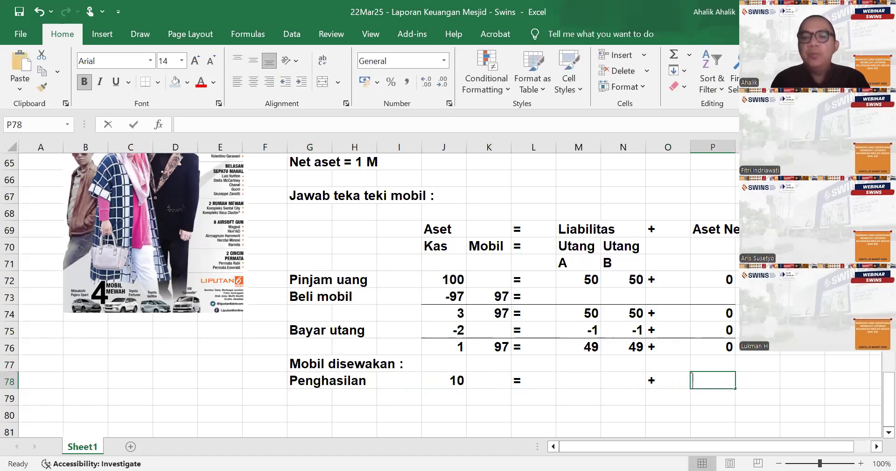
type("10")
key("Return")
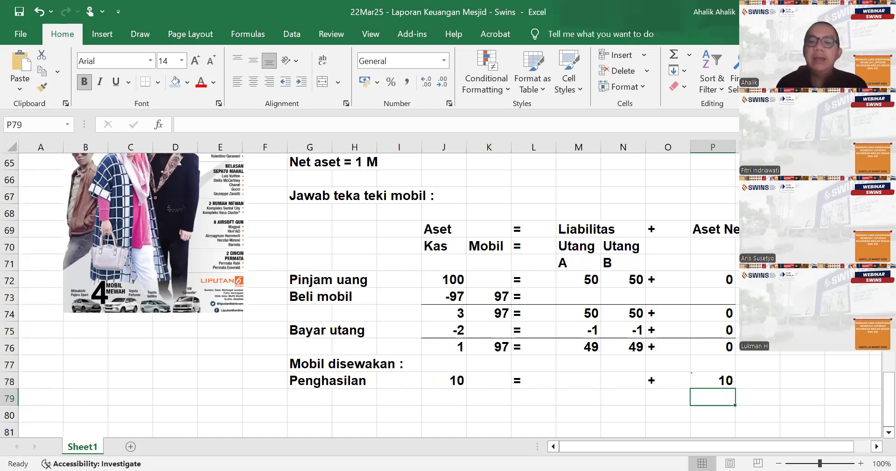
- Enter the label "Pengeluaran (tol,bensin, dll)" in cell G79 below Penghasilan
left_click(309, 400)
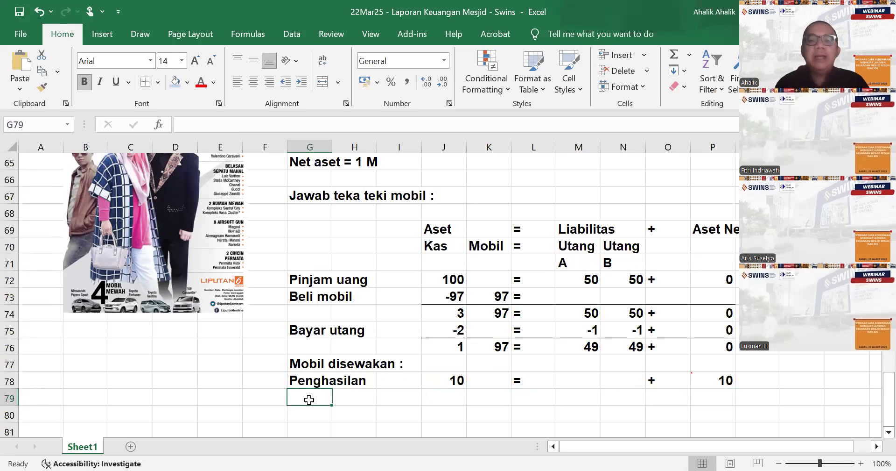
type("B")
key("BackSpace")
type("Pengeluaran ")
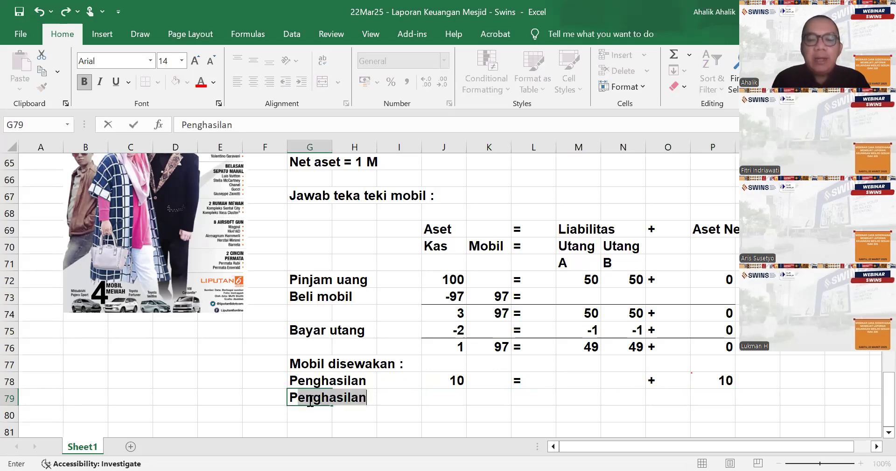
type("(")
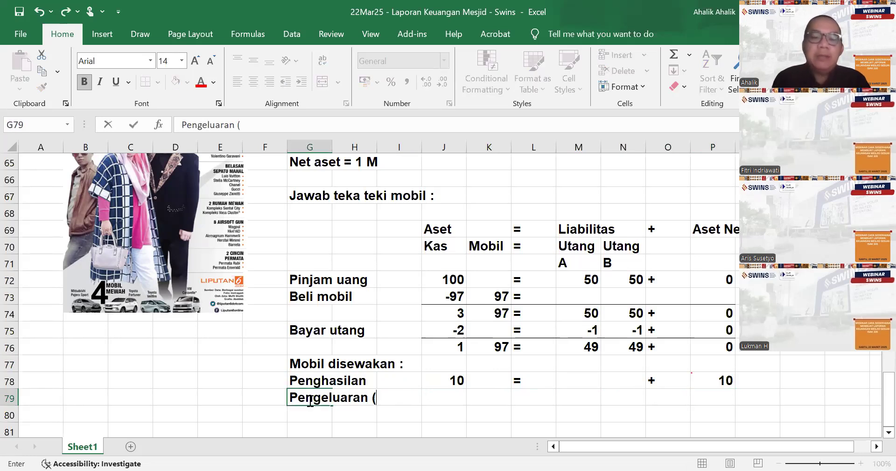
type("tol, eb")
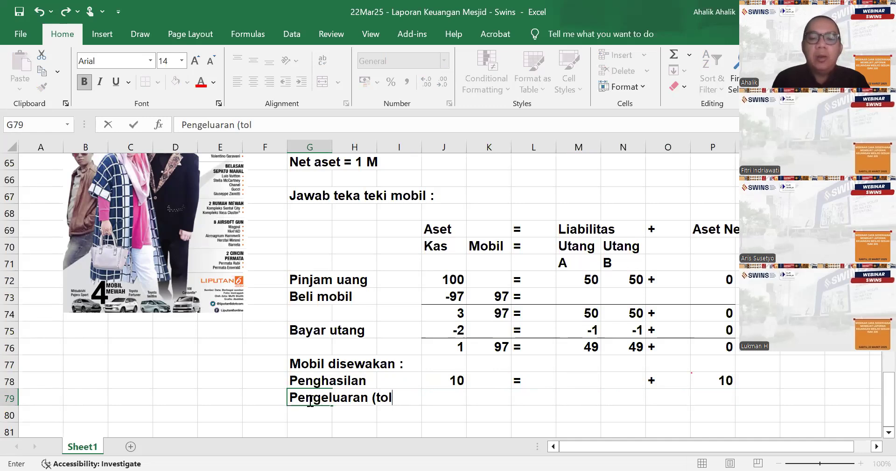
key("BackSpace")
key("BackSpace")
key("BackSpace")
type("beis")
key("BackSpace")
key("BackSpace")
key("BackSpace")
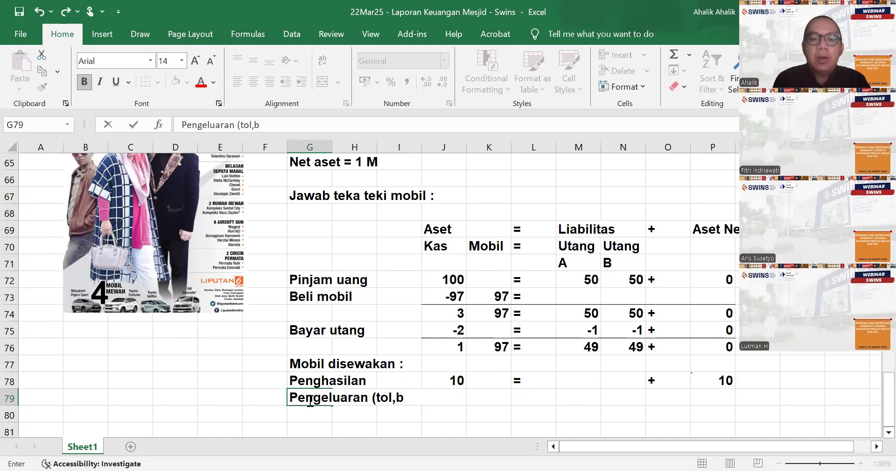
type("ensin, dll")
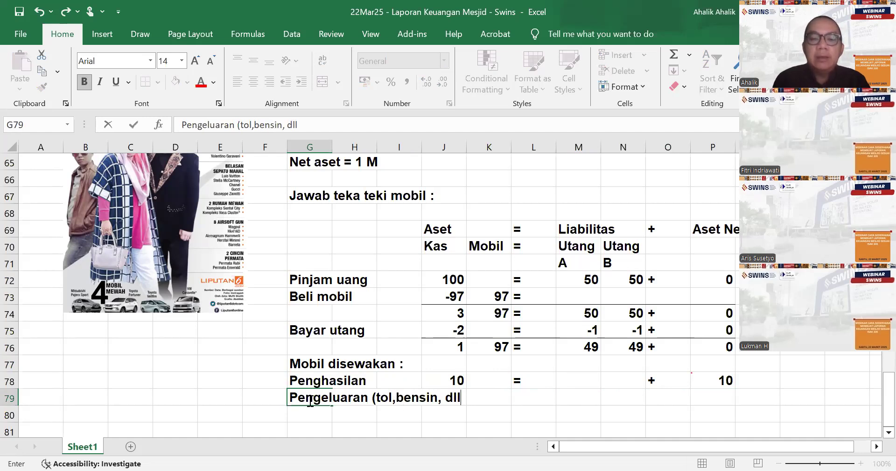
type(")")
key("Return")
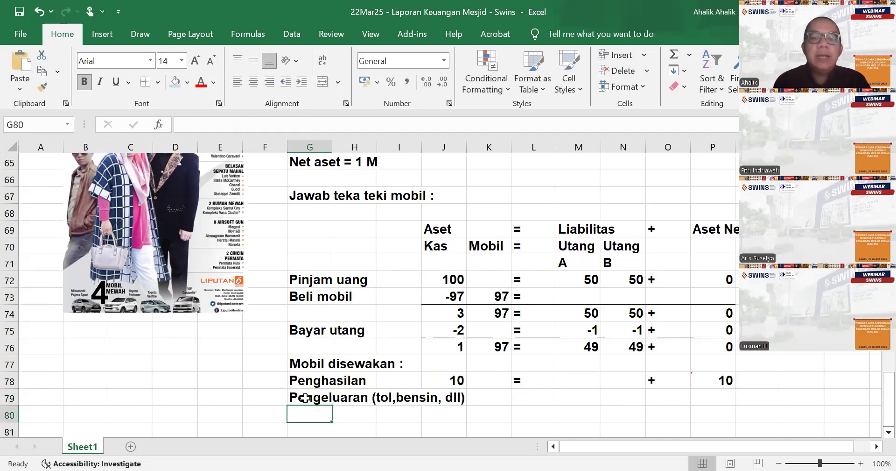
- Set the font size of the "Pengeluaran (tol,bensin, dll)" label in G79 to 10
left_click(306, 397)
left_click(182, 61)
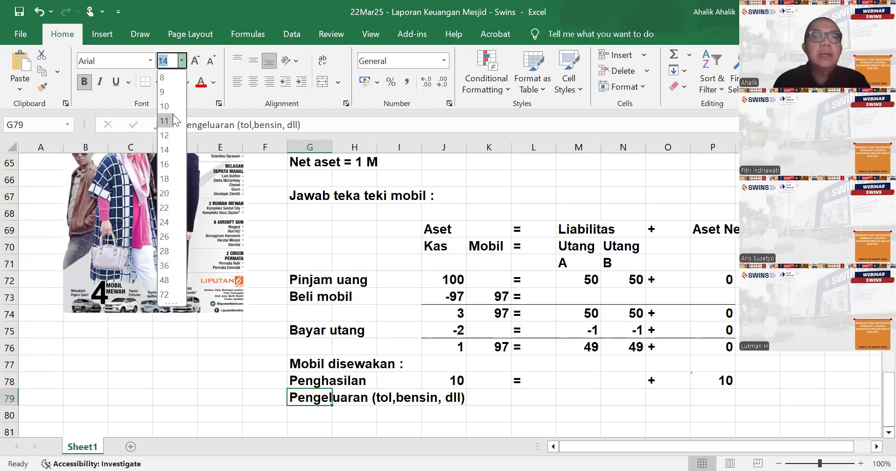
left_click(164, 106)
- Enter -6 under Kas in cell J79 for the Pengeluaran entry
left_click(458, 399)
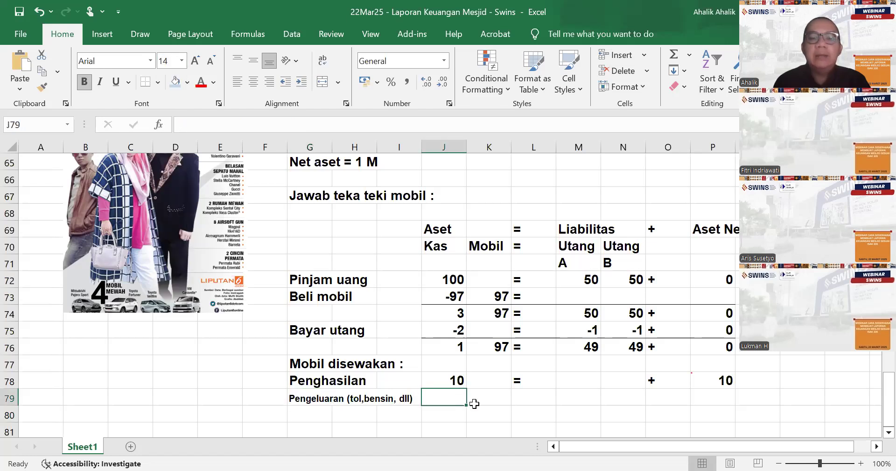
type("-6")
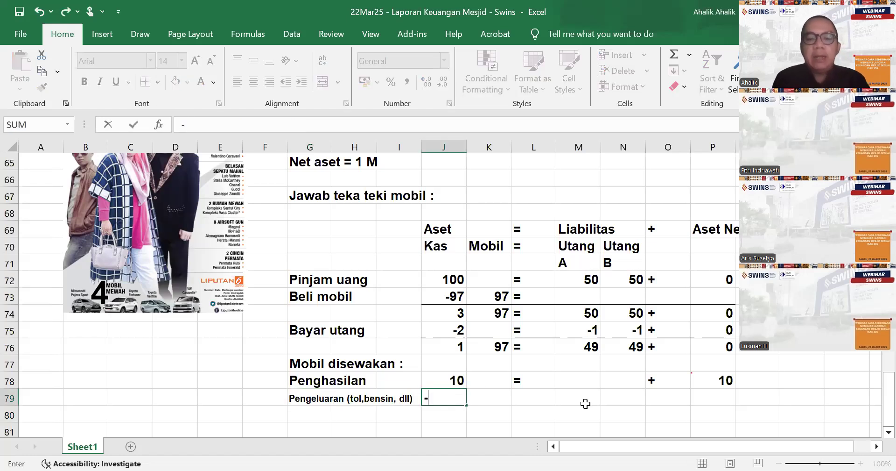
key("Tab")
key("Tab")
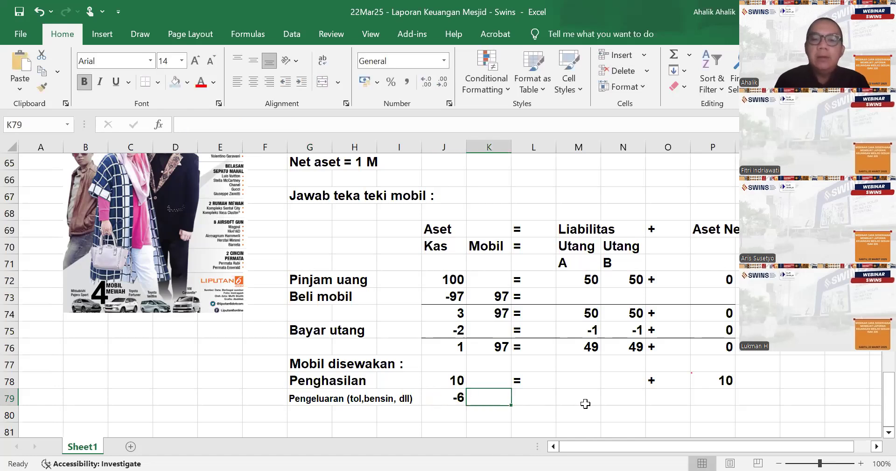
- Complete row 79 with an equals sign in L79, a plus sign in O79 and a reference to J79 under Aset Neto
type("=")
key("Tab")
key("Tab")
key("Tab")
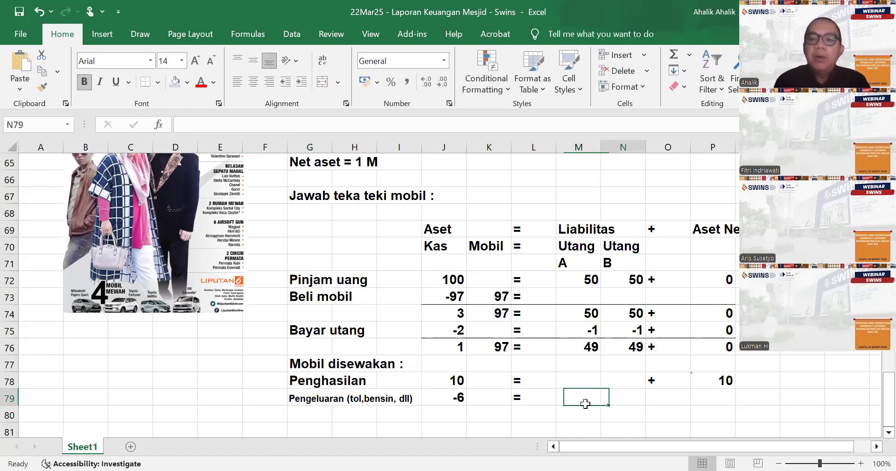
type("+")
key("Tab")
type("=")
left_click(461, 398)
key("Return")
- Label the Aset Neto amounts "Pendapatan" in Q78 and "Biaya" in Q79
left_click(745, 383)
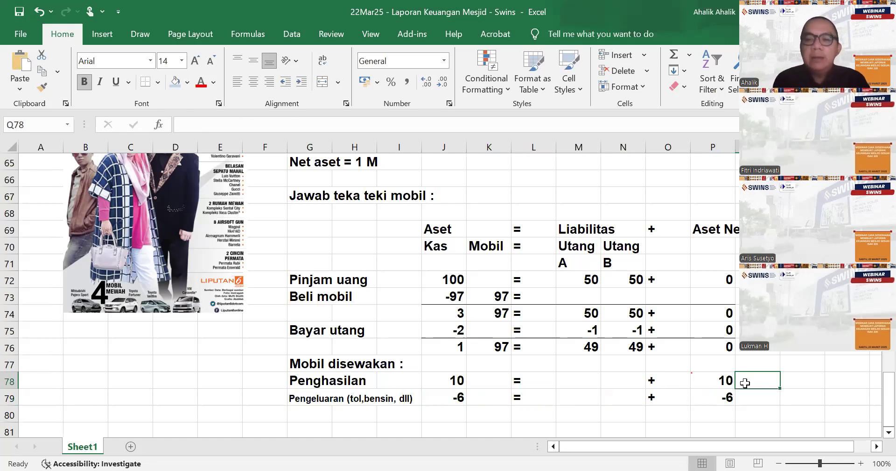
type("Pendapatan")
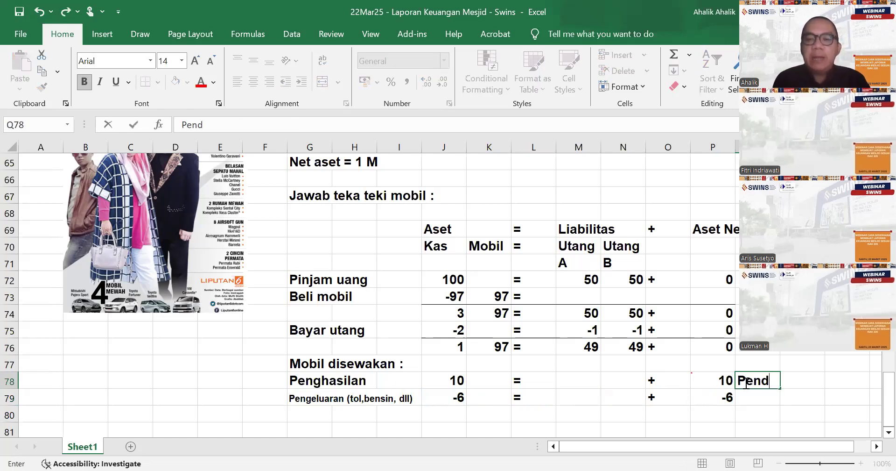
type("Biaya")
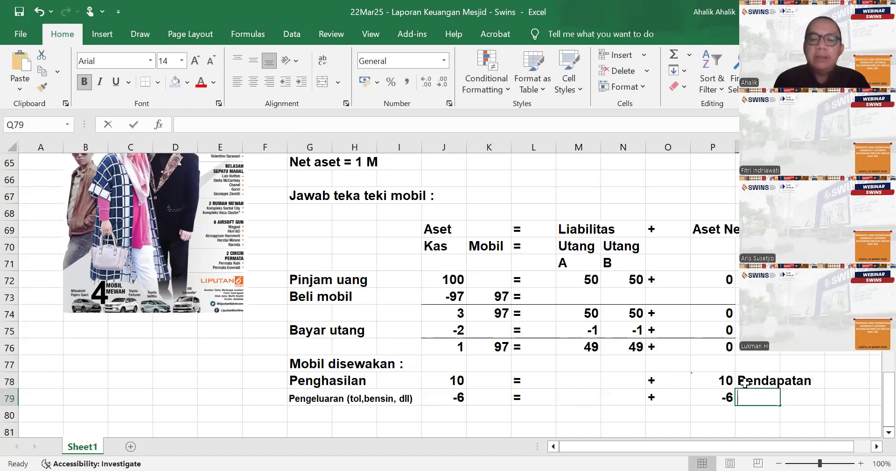
key("Return")
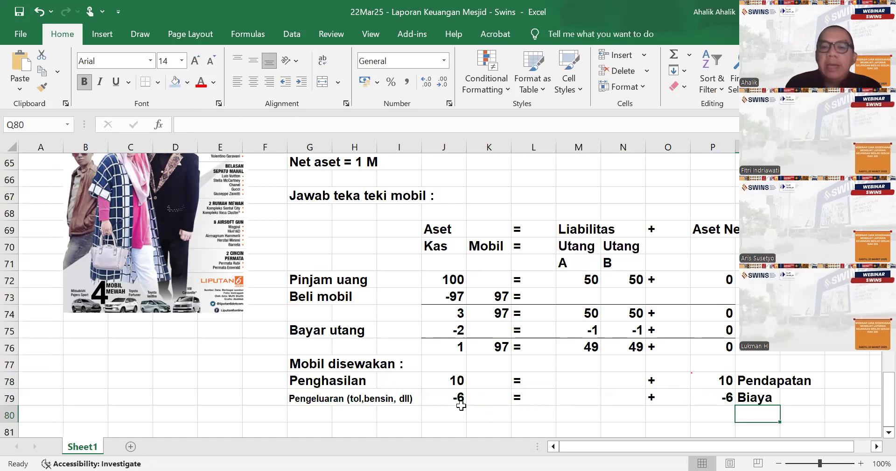
- Add a bottom border to J79:P79 and fill row 80 from Kas to Aset Neto with SUM formulas over rows 76 to 79
left_click_drag(459, 401, 728, 397)
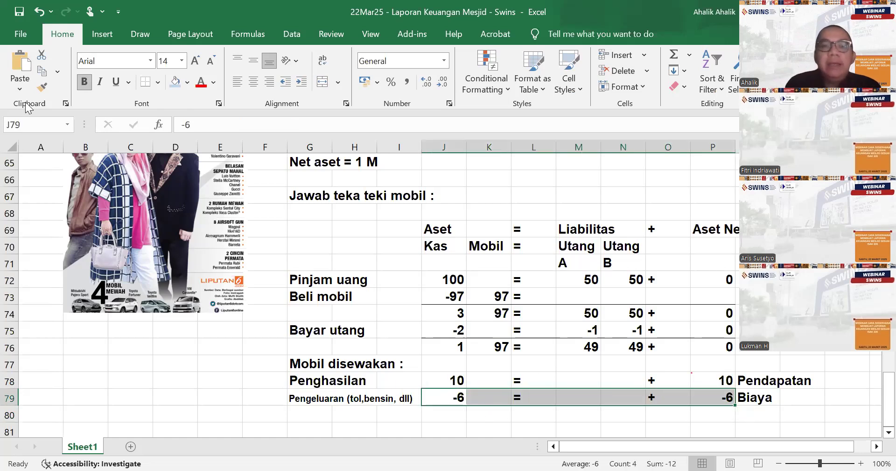
left_click(432, 415)
type("=")
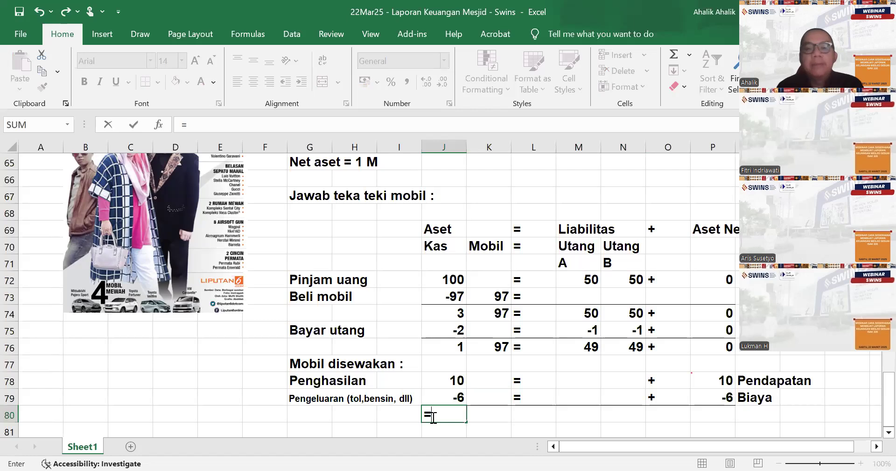
type("sum(")
left_click_drag(447, 347, 721, 402)
key("Return")
left_click(465, 400)
- Replace the total in L80 with an equals sign and the one in O80 with a plus sign
left_click(528, 394)
type("'=")
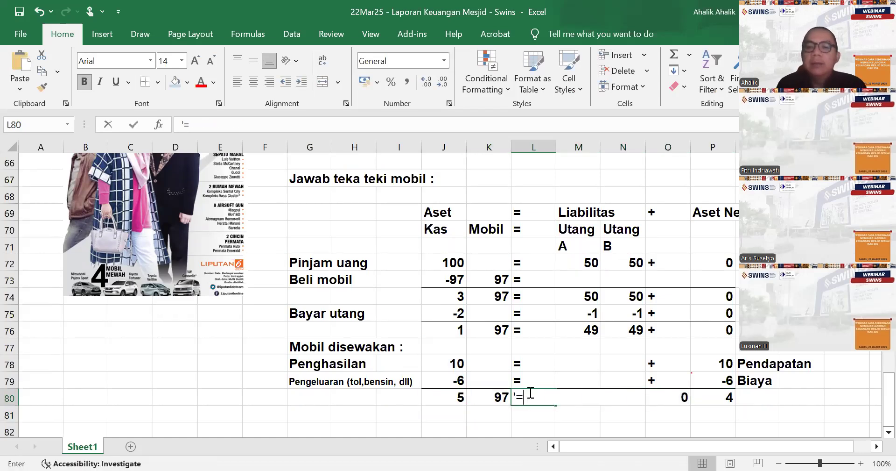
key("Tab")
key("Tab")
key("Tab")
type("'+")
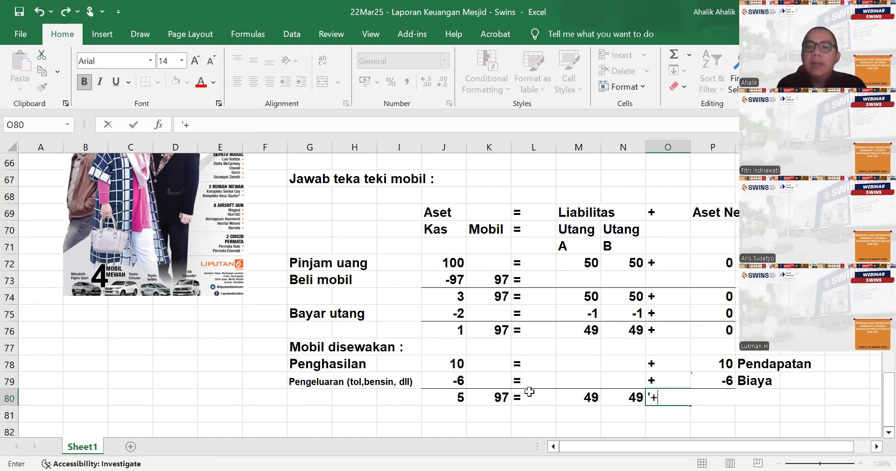
key("Tab")
key("Tab")
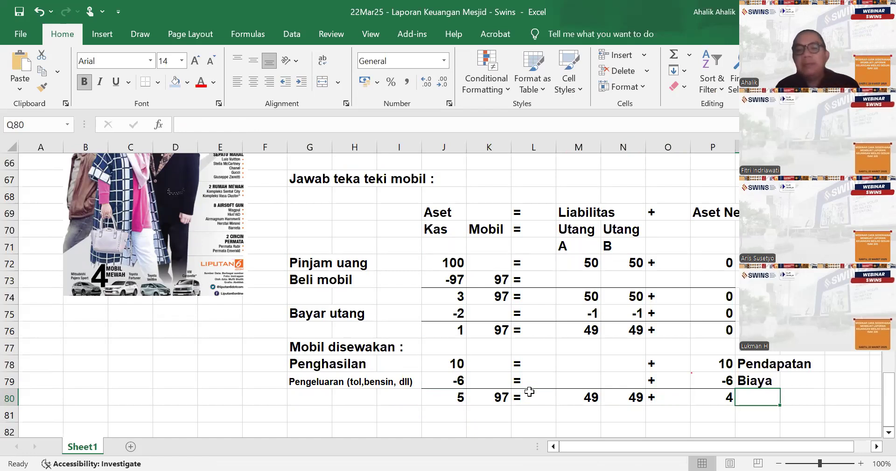
- Label the Aset Neto total with "Surplus" in cell Q80
type("Surplus")
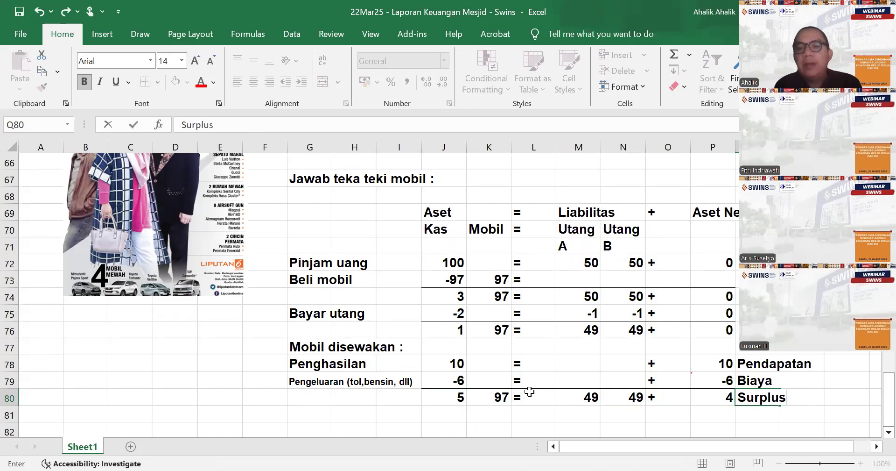
key("Return")
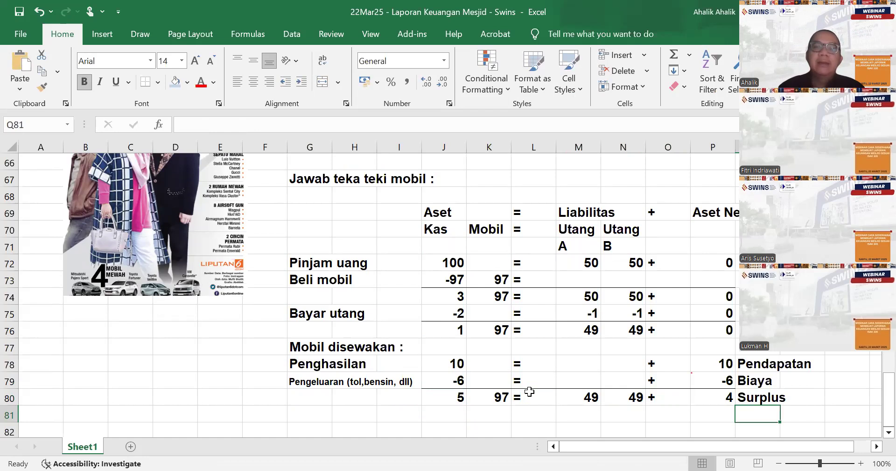
- Extend the label in Q80 to read "Surplus (laba)"
left_click(752, 400)
key("F2")
type("(laba")
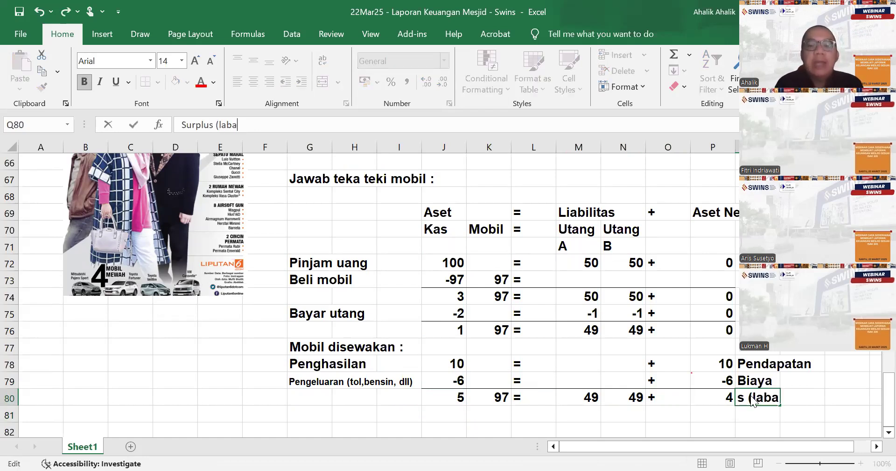
type(")")
key("Return")
key("Return")
key("Return")
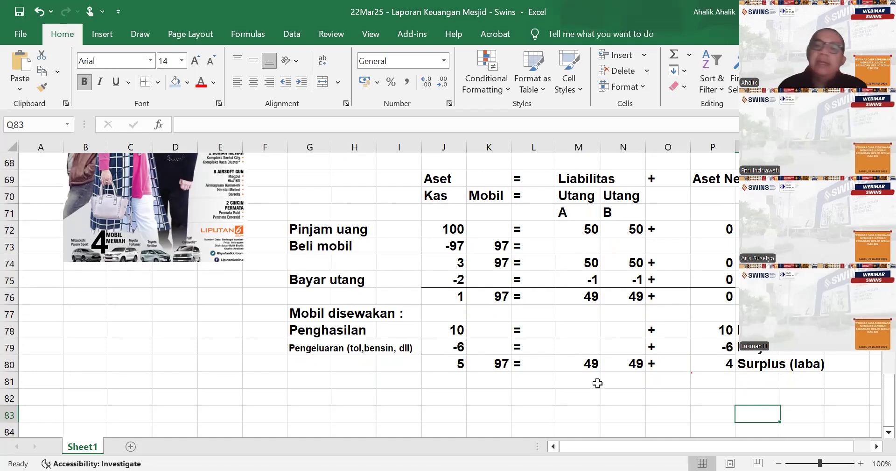
- Examine the Pendapatan, Biaya and Surplus labels and the accounting equation balances across row 80
scroll(599, 383, "up", 1)
scroll(602, 374, "down", 2)
scroll(602, 373, "up", 1)
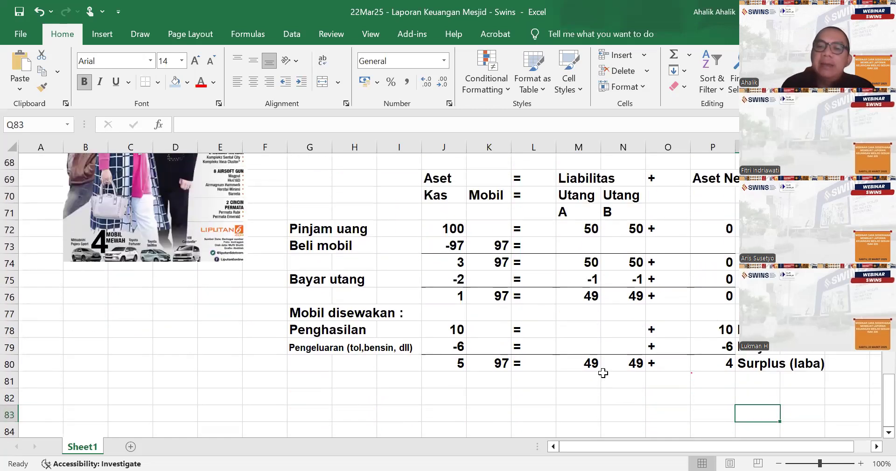
left_click(755, 331)
left_click(754, 349)
left_click(748, 364)
left_click_drag(451, 363, 696, 368)
left_click(710, 368)
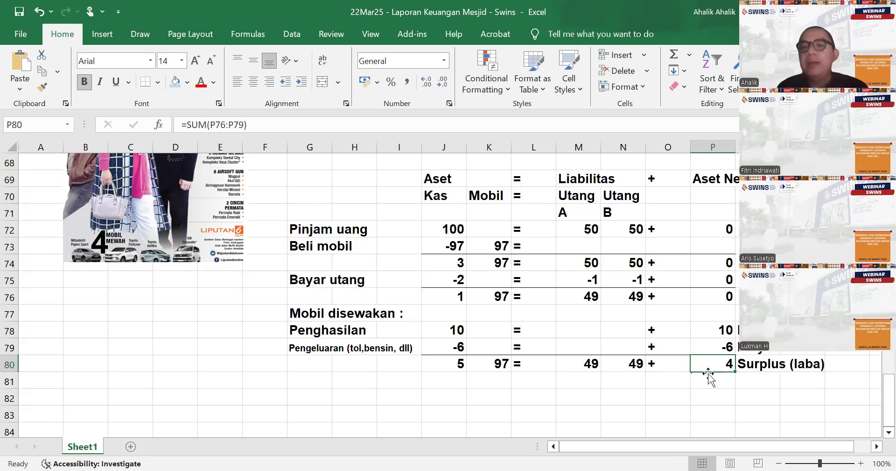
- Review the Aset Neto heading and compare the rental amounts under Kas and Aset Neto in rows 78 to 80
left_click(693, 178)
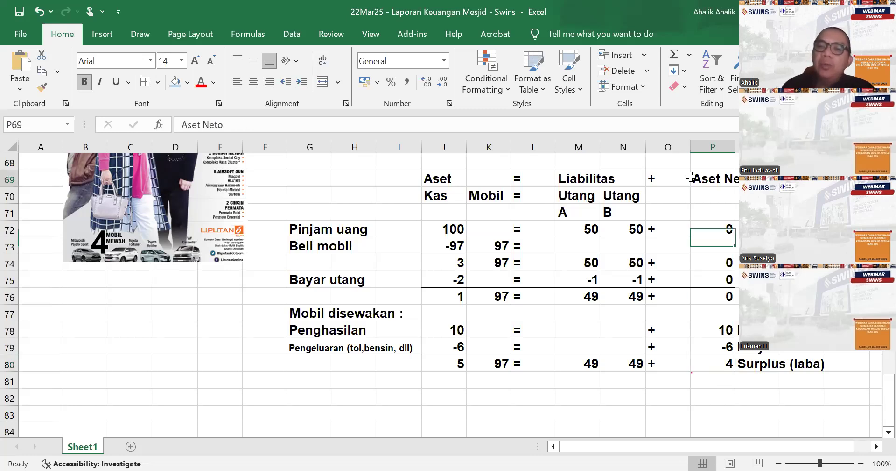
left_click(611, 403)
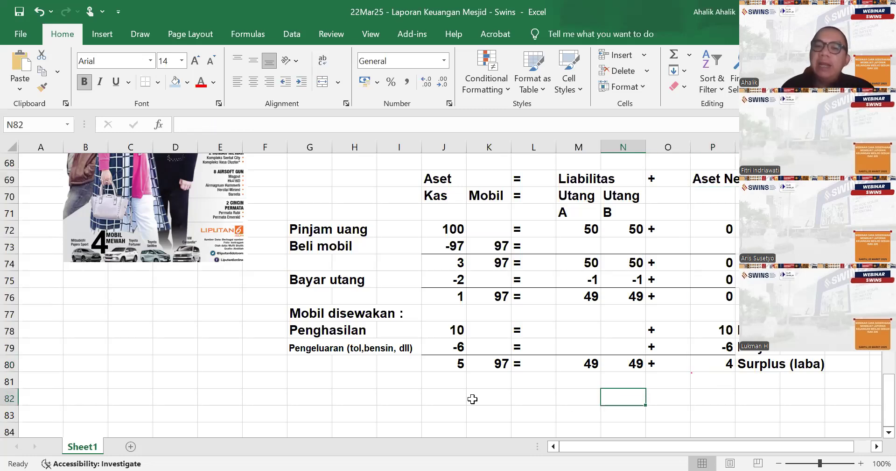
left_click(522, 401)
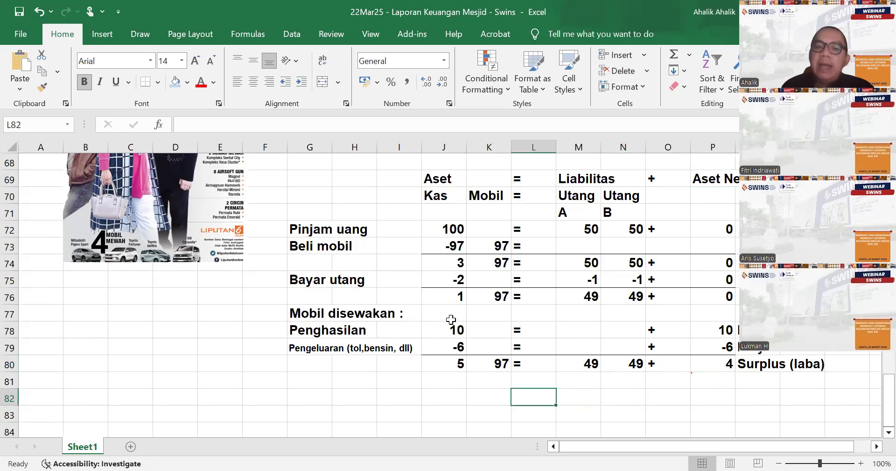
left_click_drag(451, 323, 455, 345)
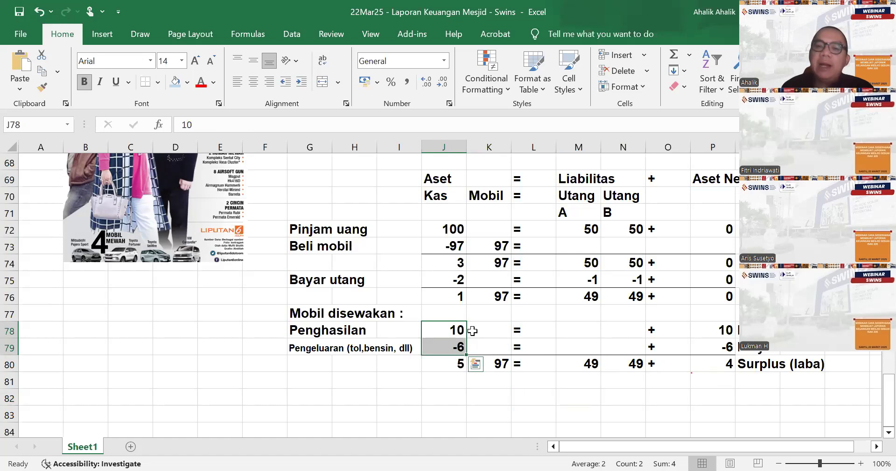
left_click_drag(724, 328, 727, 348)
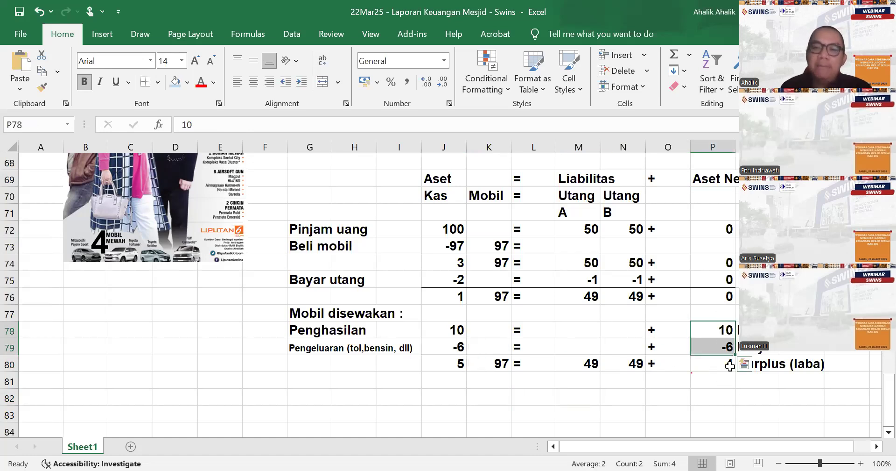
left_click(312, 383)
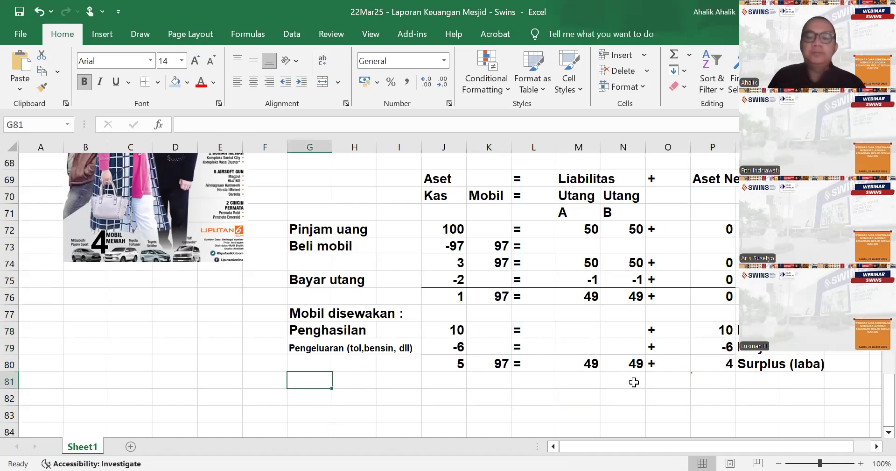
scroll(812, 362, "down", 2)
scroll(813, 361, "up", 2)
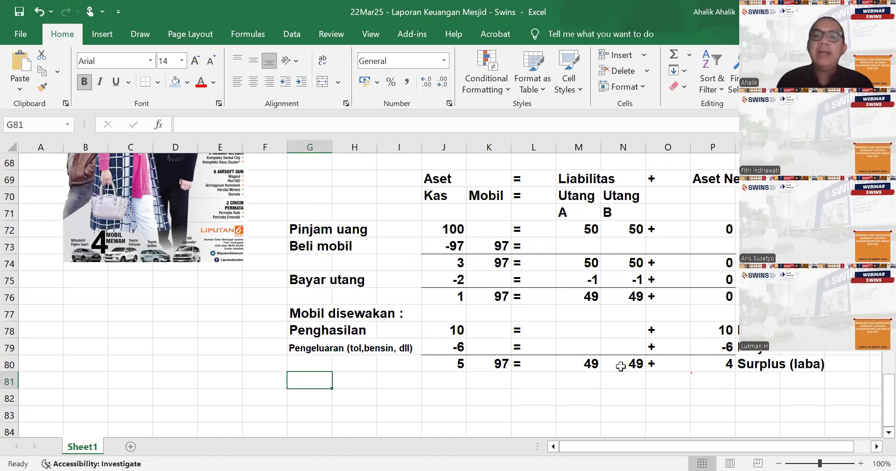
left_click_drag(439, 333, 460, 357)
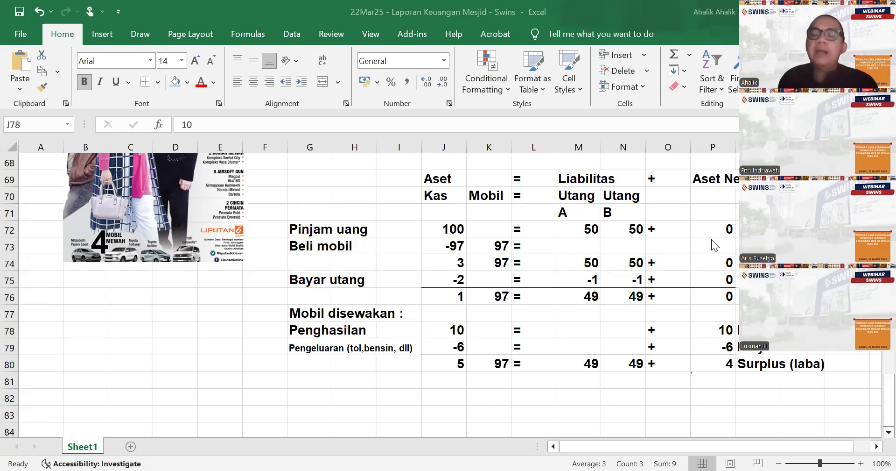
left_click(528, 385)
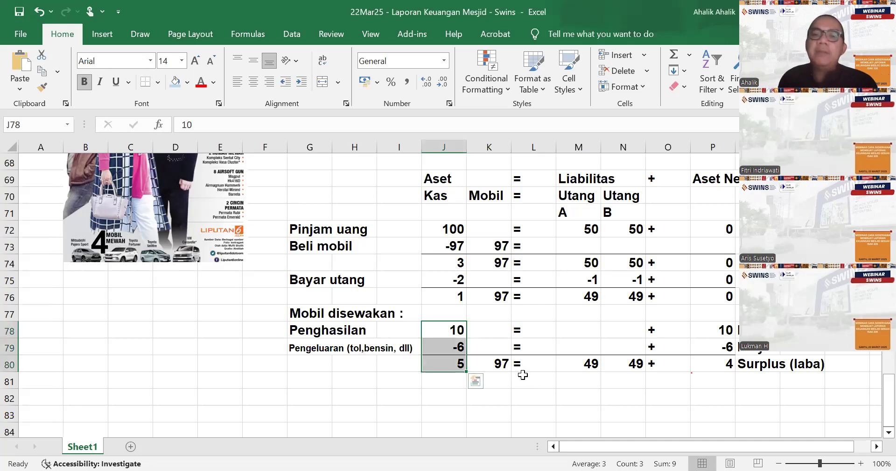
- Enter the heading "Ajak investor masuk :" in cell G81 below the totals row
left_click(311, 384)
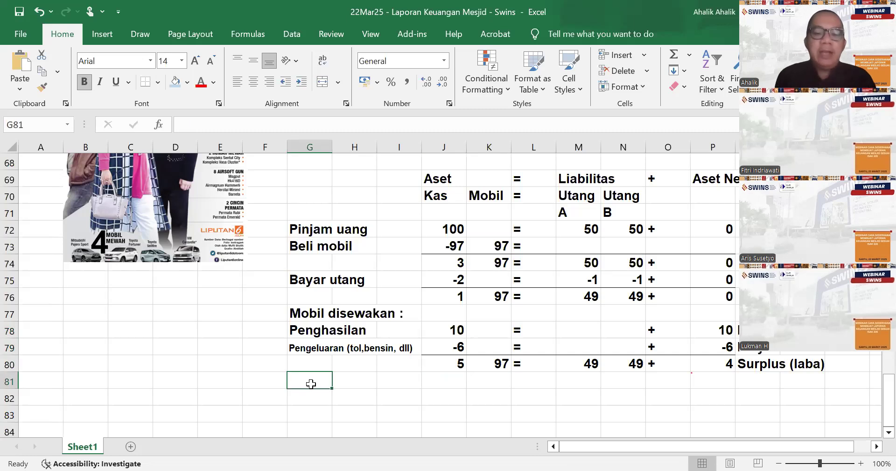
type("Ajak in")
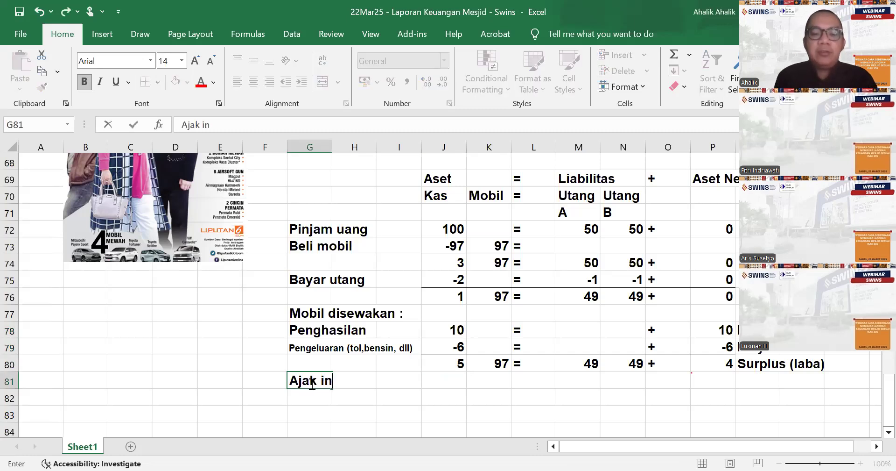
type("vestor masuk :")
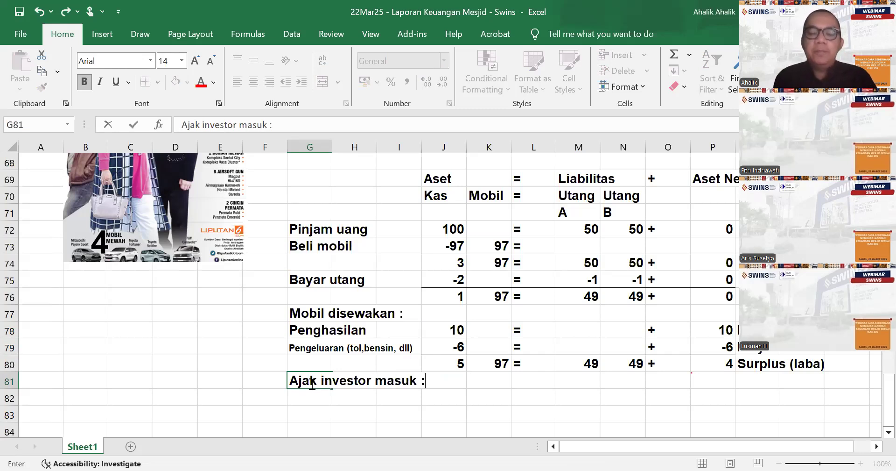
key("Return")
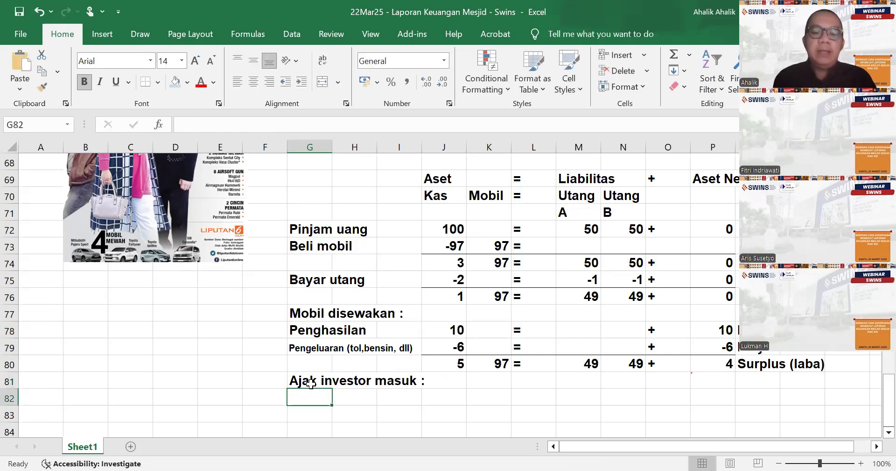
- Enter the label "Investor setor midal" in cell G82 under the investor heading
type("Investor setor midal")
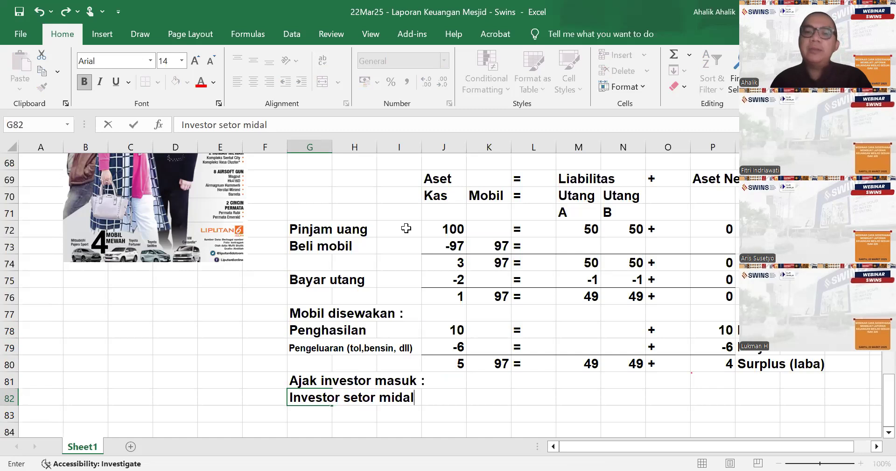
left_click(590, 185)
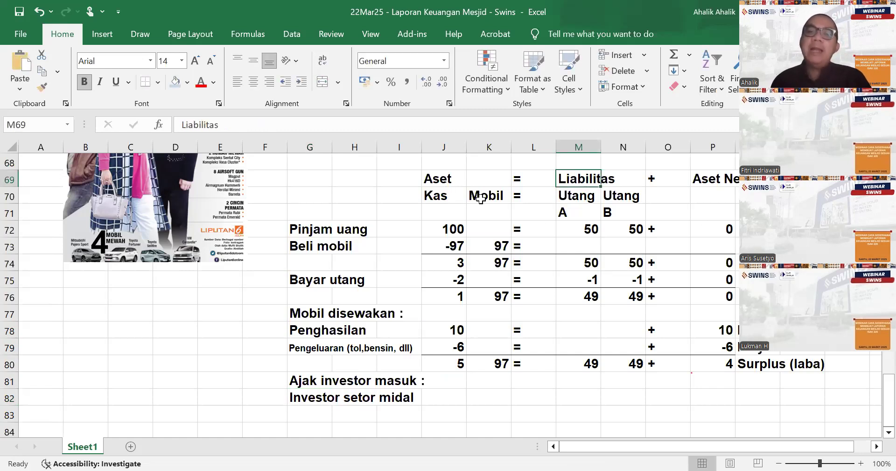
- Merge and center the headings Aset over J69:K69, Aset Neto over P69:Q69 and Liabilitas over M69:N69
left_click(439, 180)
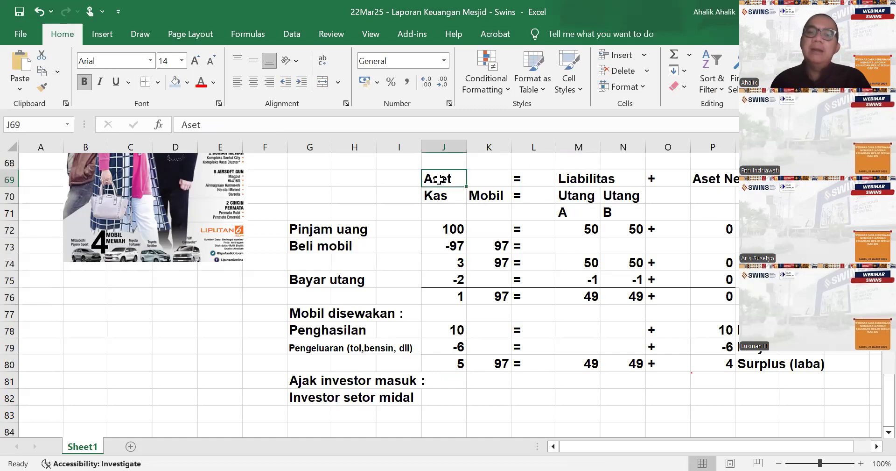
left_click(708, 180)
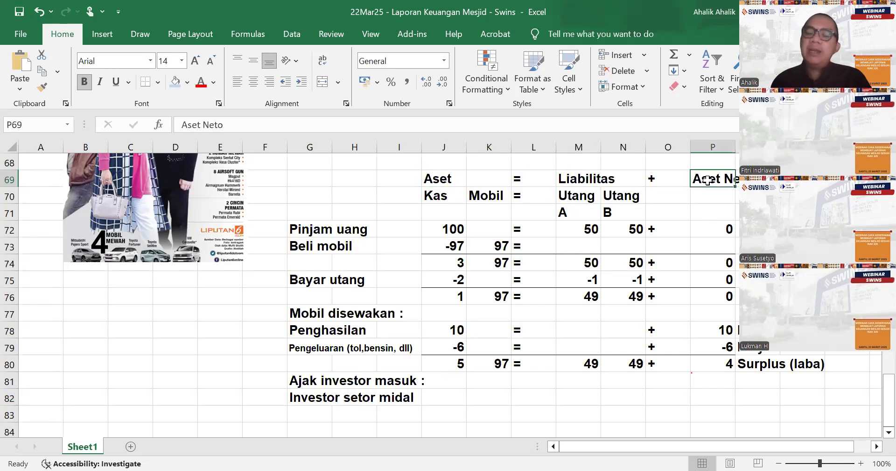
left_click(591, 183)
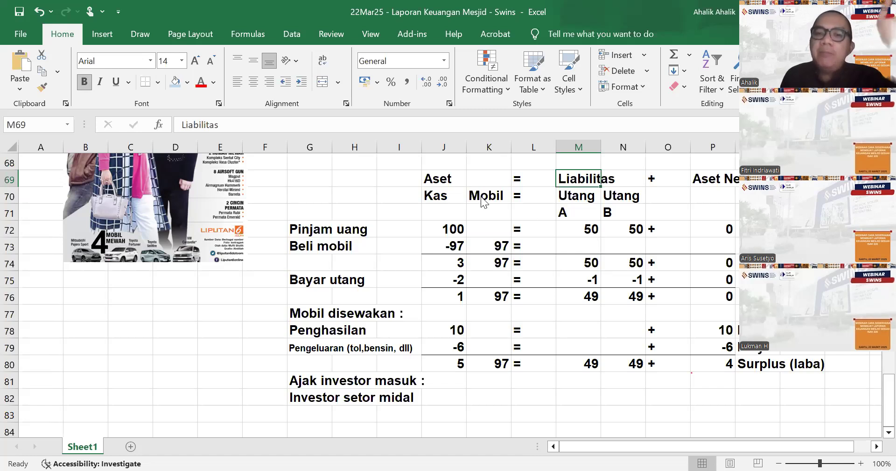
left_click(457, 181)
left_click_drag(457, 181, 482, 181)
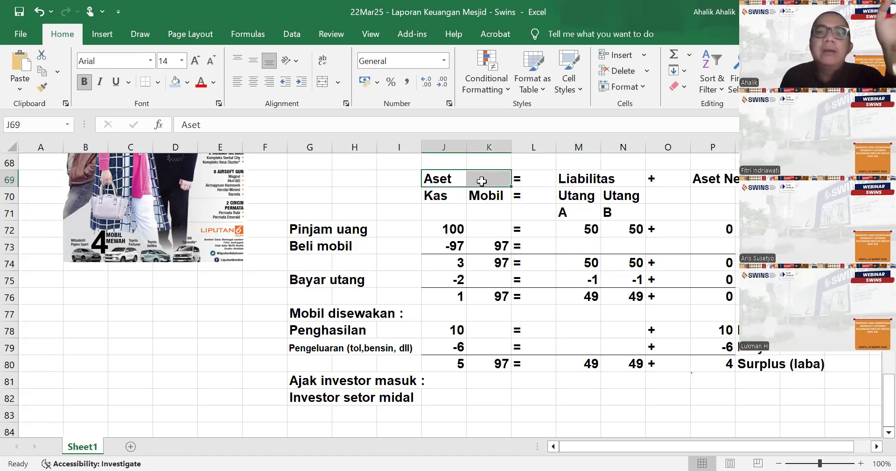
left_click(322, 82)
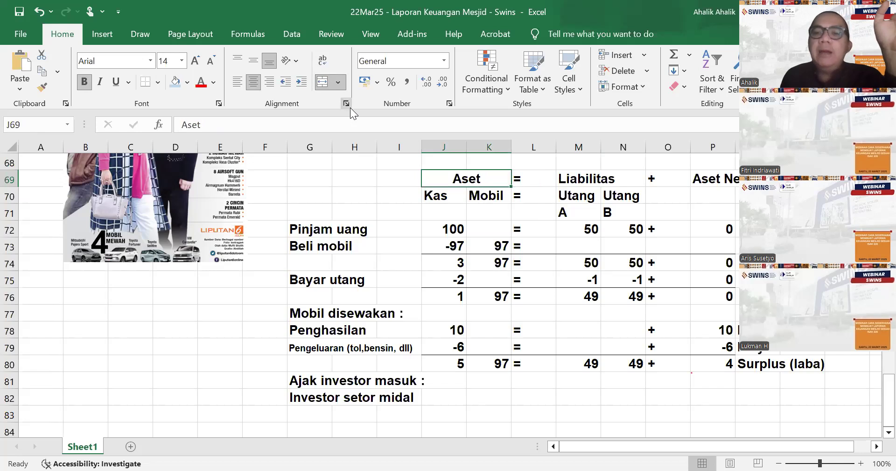
left_click(584, 296)
left_click(720, 180)
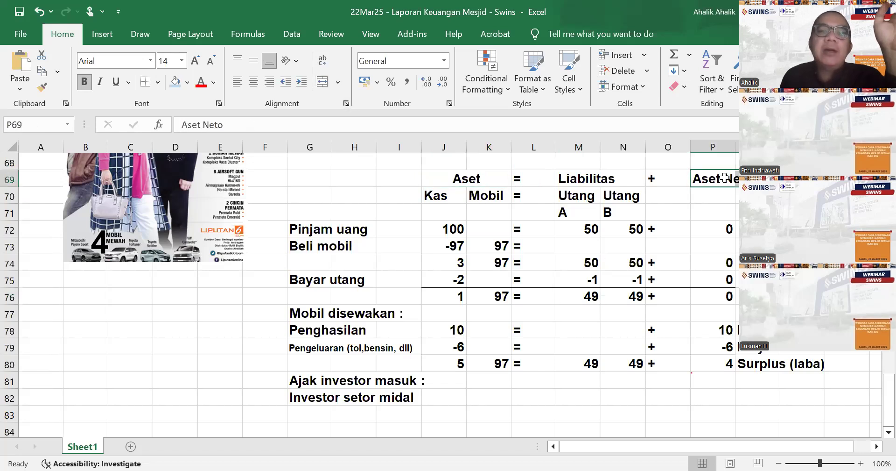
left_click(322, 82)
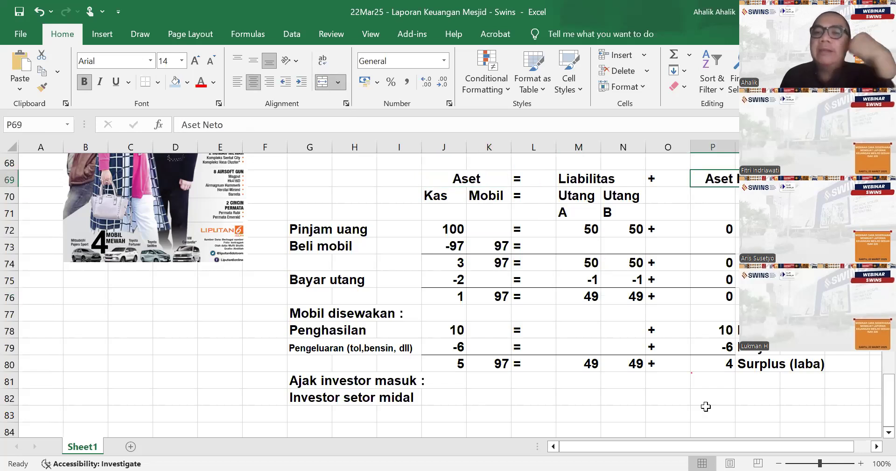
left_click_drag(595, 182, 632, 179)
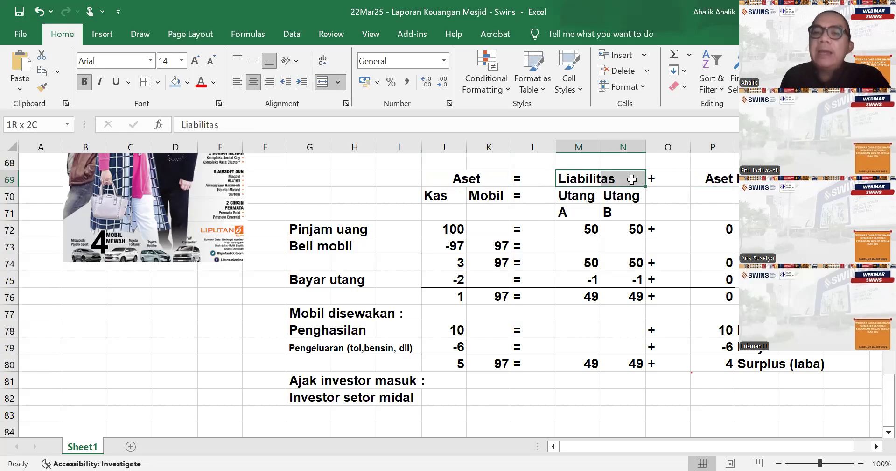
key("F4")
- Narrow columns O and L, which hold the plus and equals signs of the accounting equation
left_click(648, 226)
left_click_drag(691, 147, 666, 147)
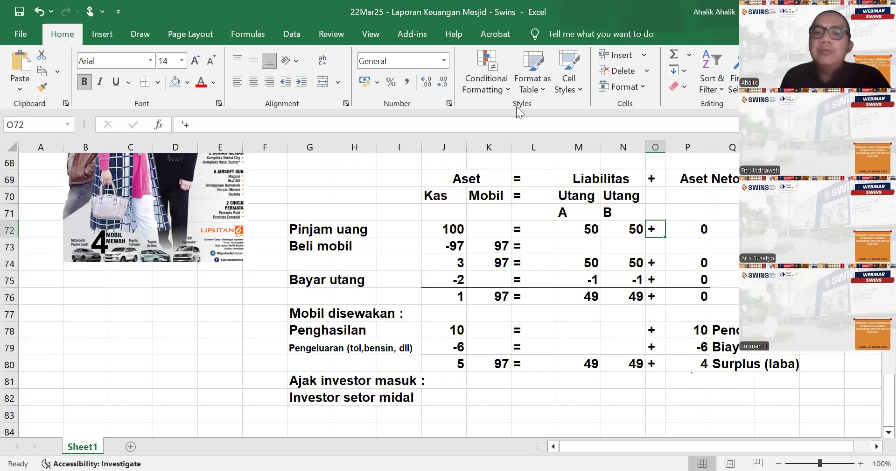
left_click(557, 145)
left_click(557, 147)
left_click_drag(556, 147, 530, 147)
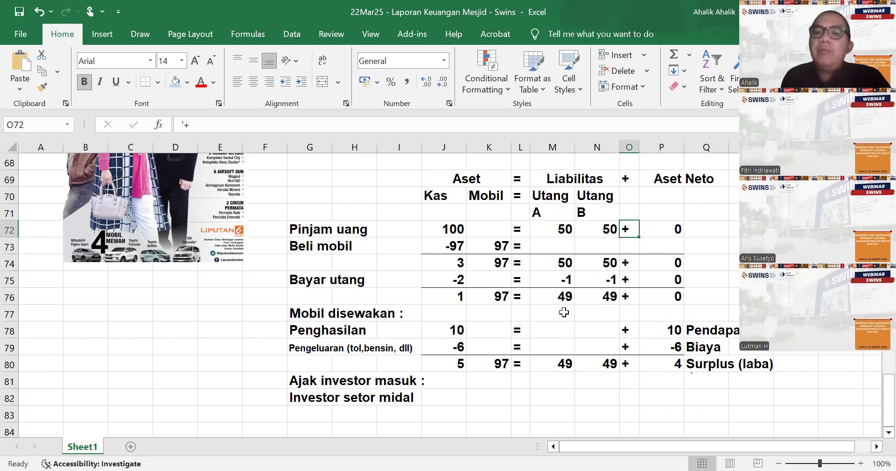
left_click(594, 408)
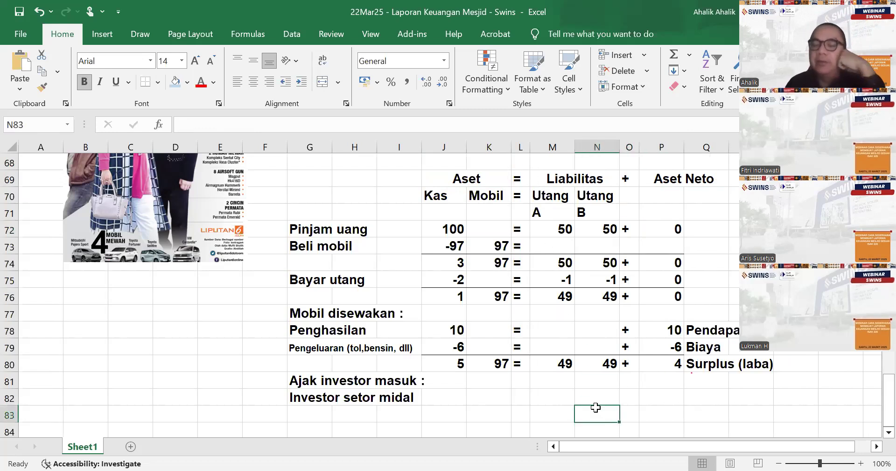
- Correct the misspelled label in cell G82 to "Investor setor modal", without a trailing colon
left_click(306, 401)
left_click(280, 123)
key("BackSpace")
key("BackSpace")
key("BackSpace")
key("BackSpace")
type("odal ")
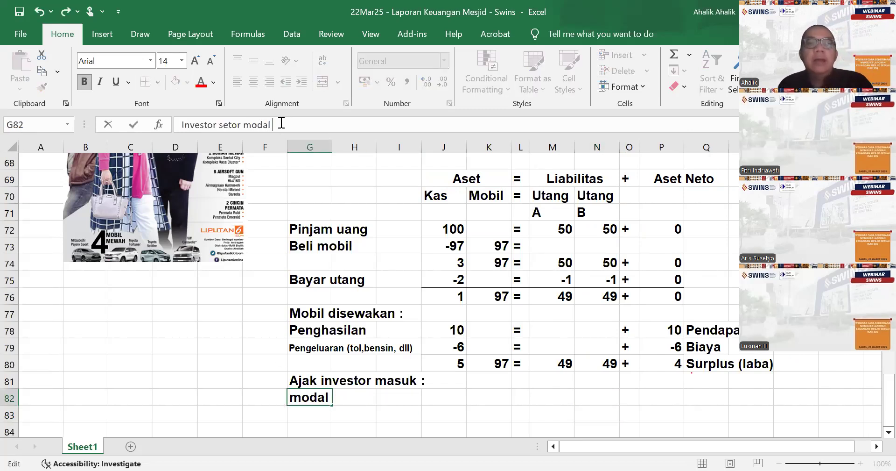
type(":")
key("Return")
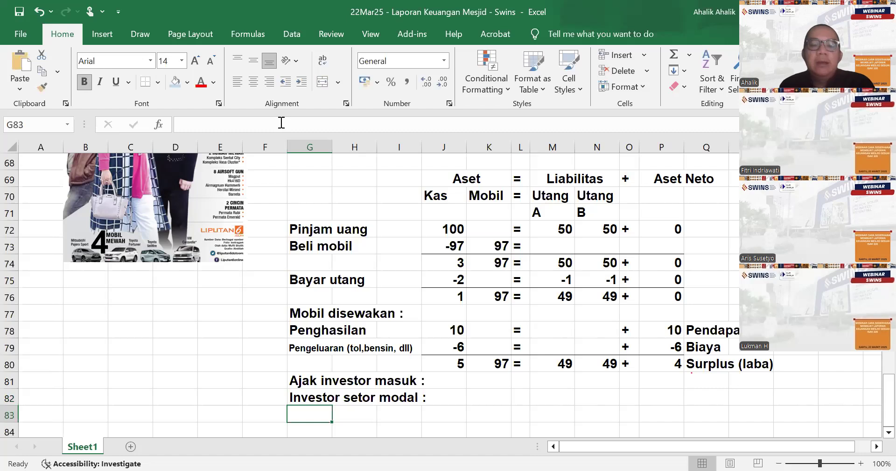
key("Up")
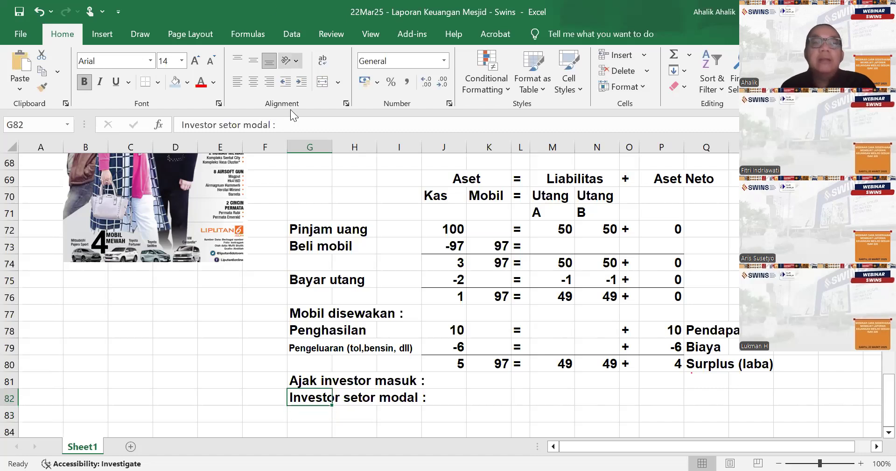
key("F2")
key("BackSpace")
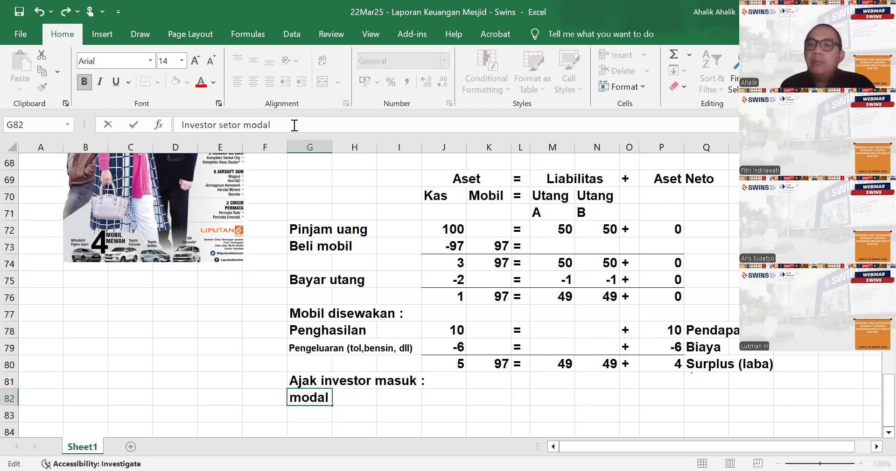
key("Return")
- Enter 150 under Kas in cell J82 and a text equals sign in cell L82 for the investor row
key("Up")
key("Right")
key("Right")
key("Right")
type("1")
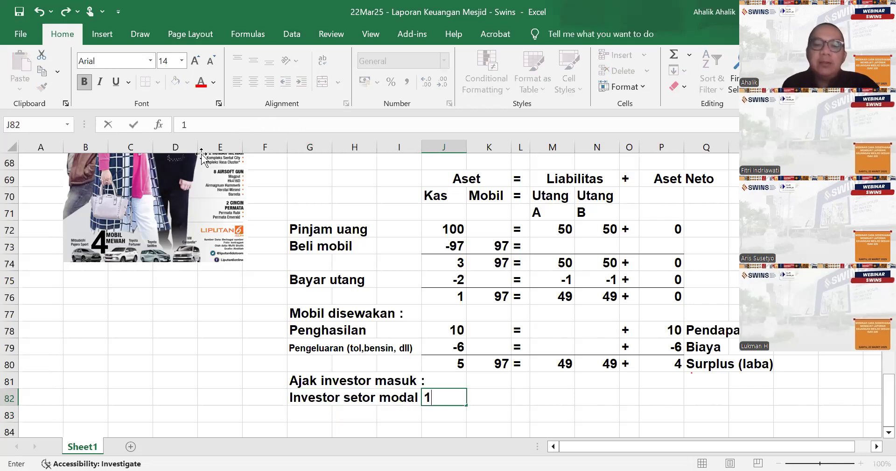
type("50")
key("Right")
key("Right")
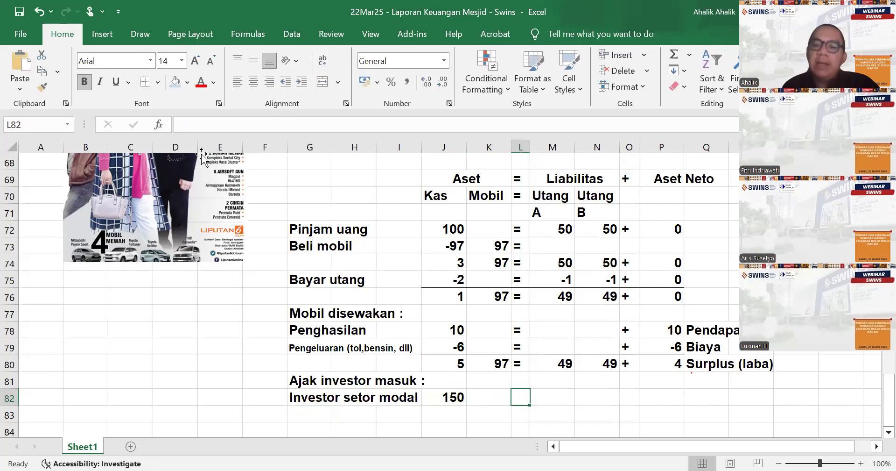
type("'=")
- Enter a text plus sign in cell O82 and 150 under Aset Neto in cell P82
key("Right")
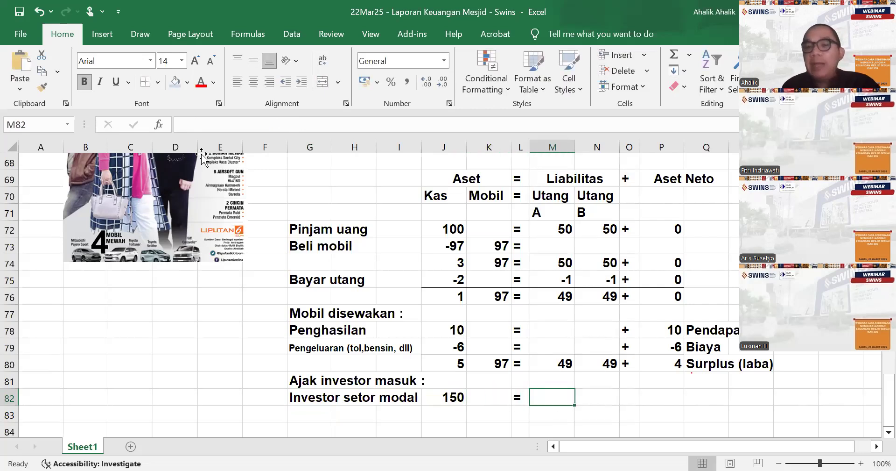
key("Right")
key("Right")
type("'+")
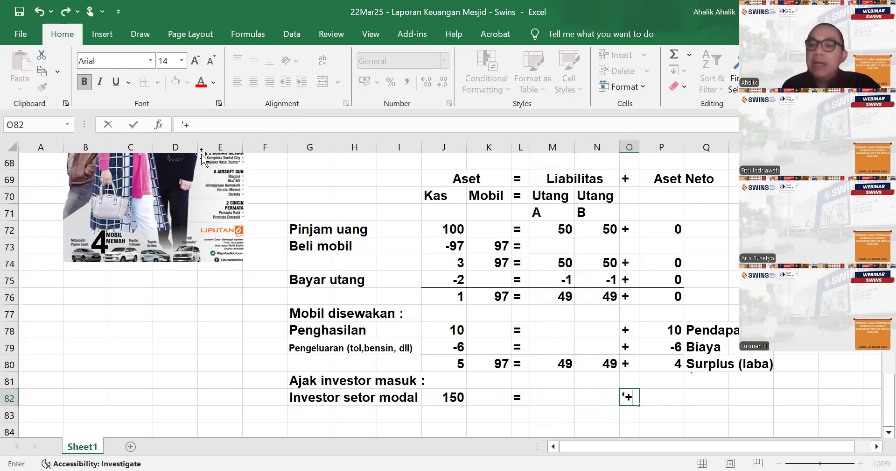
key("Right")
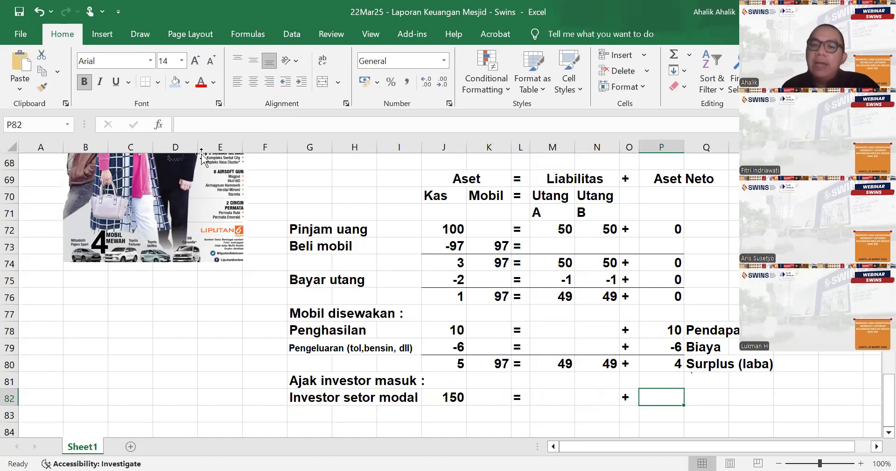
type("150")
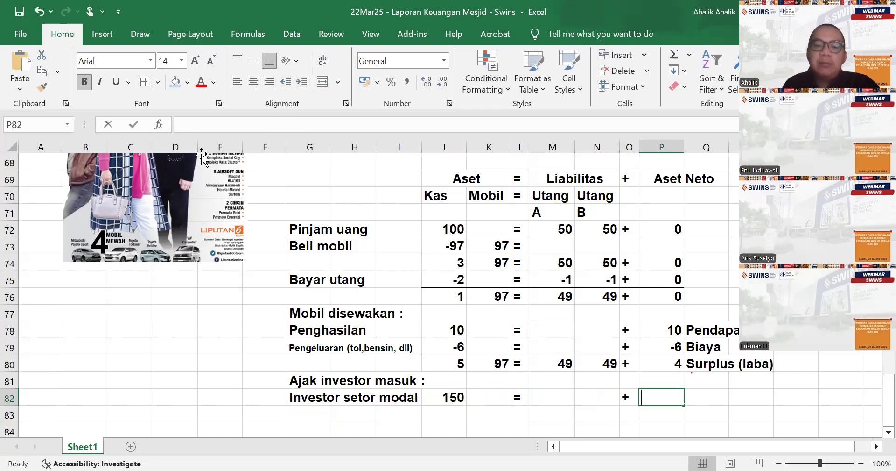
key("Right")
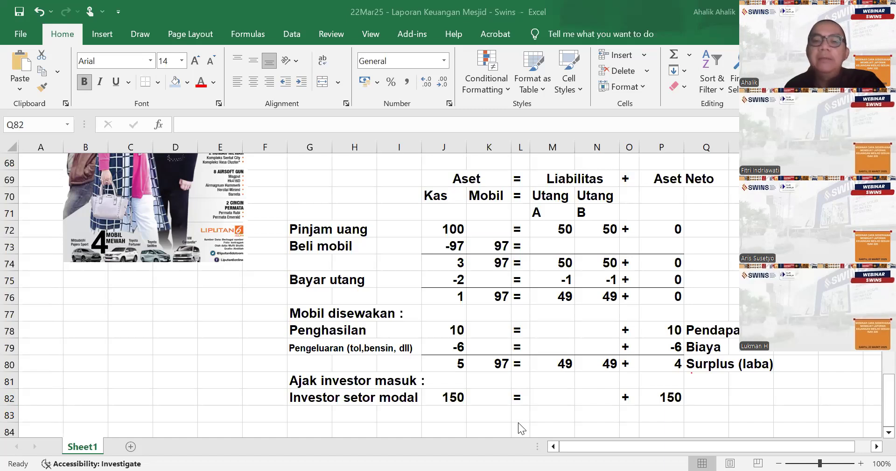
- Enter the label "Penghasilan" in cell Q82 beside the investor's Aset Neto amount
left_click(698, 325)
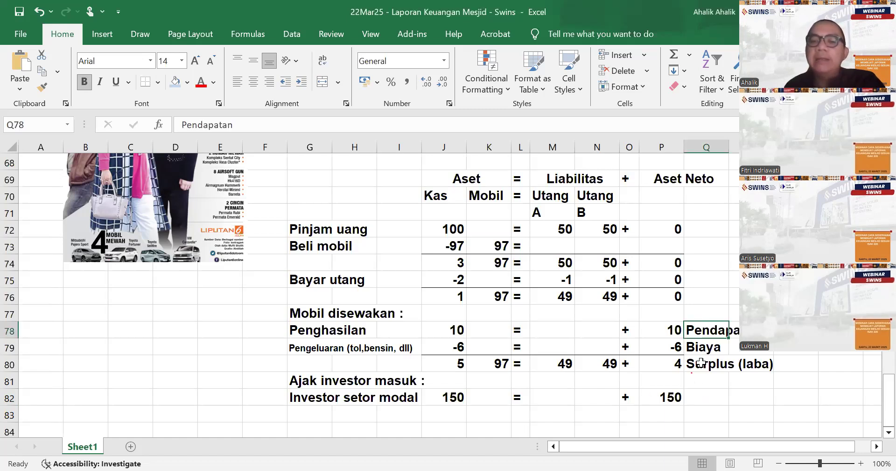
left_click(698, 394)
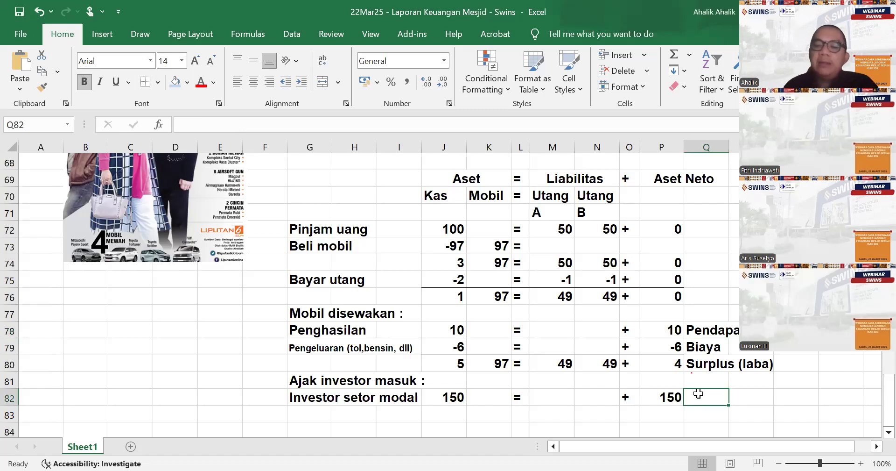
type("Penghasilan")
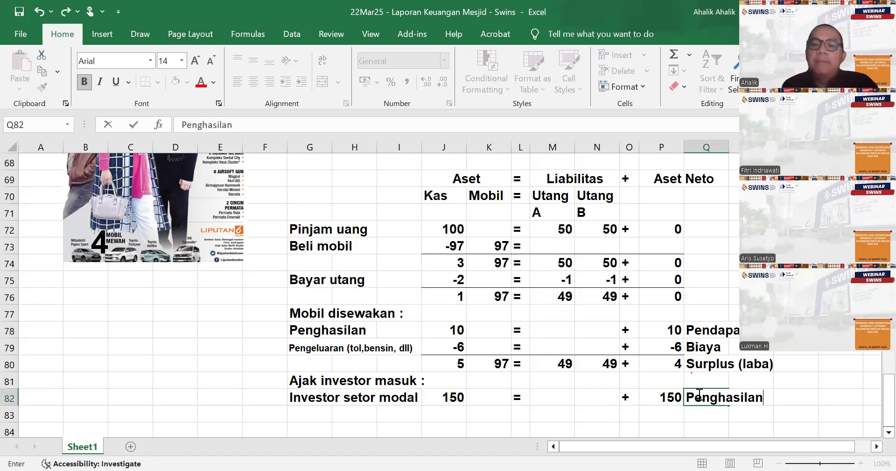
key("Up")
- Replace the Pendapatan label in cell Q78 with "Penghasilan"
left_click(699, 394)
key("Up")
key("Up")
key("Up")
key("Up")
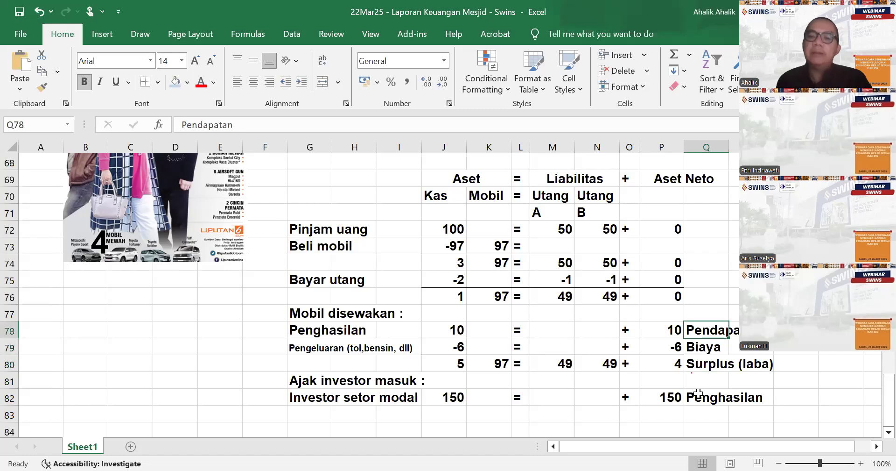
type("Penghasilan")
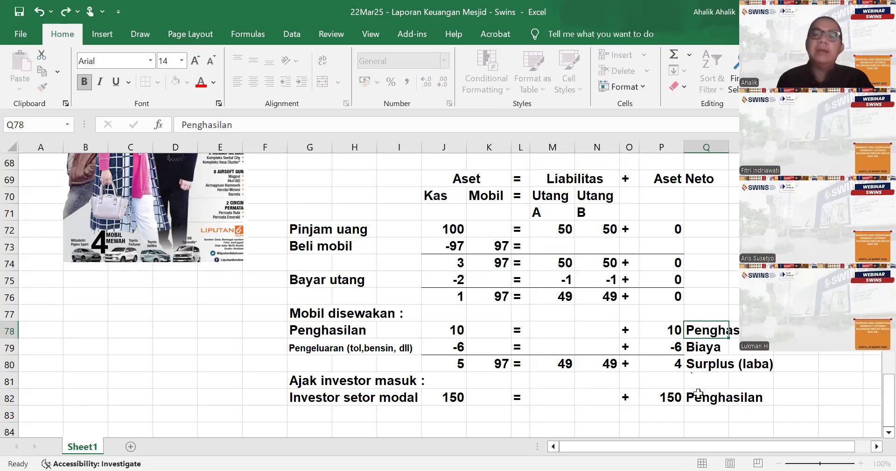
key("Return")
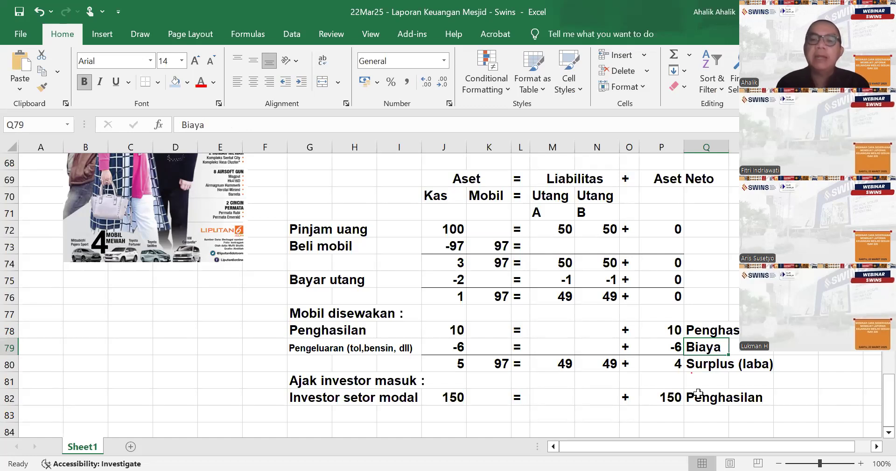
- Add a bottom border under the investor row across J82:P82
scroll(700, 388, "down", 2)
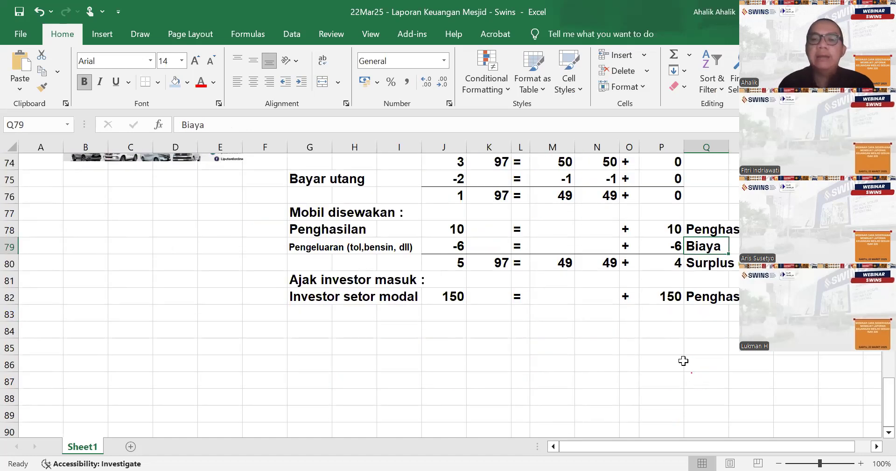
scroll(684, 362, "up", 1)
left_click_drag(448, 350, 678, 345)
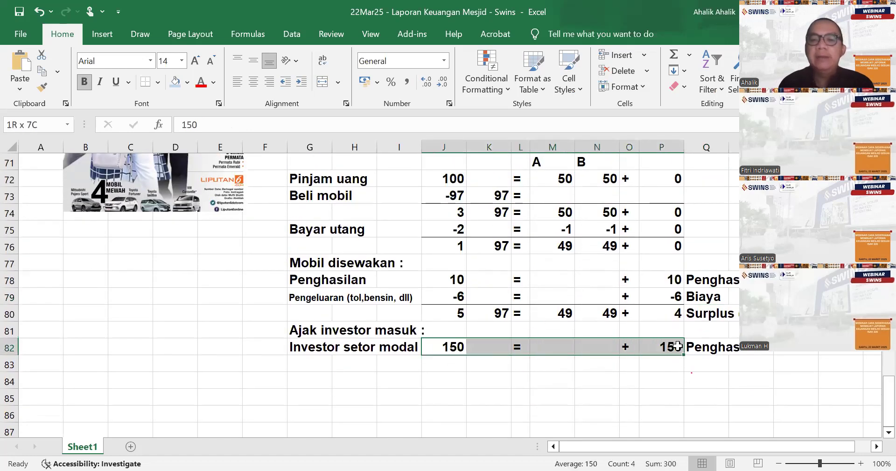
left_click(146, 81)
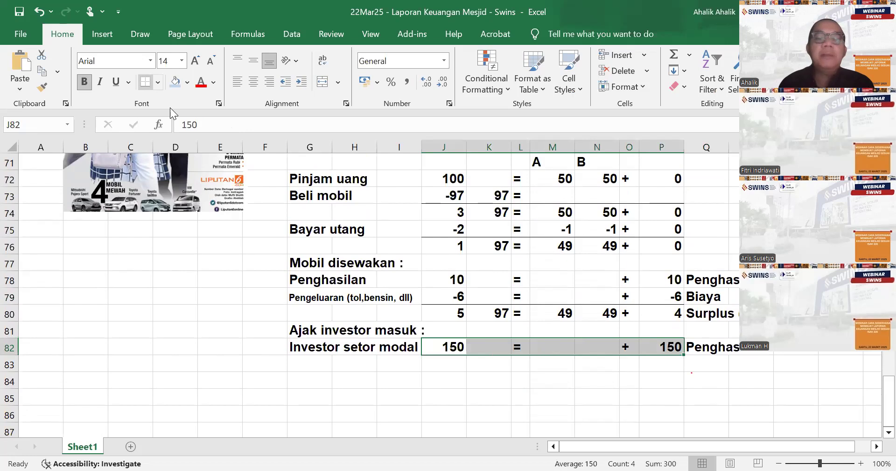
left_click(642, 407)
left_click(674, 280)
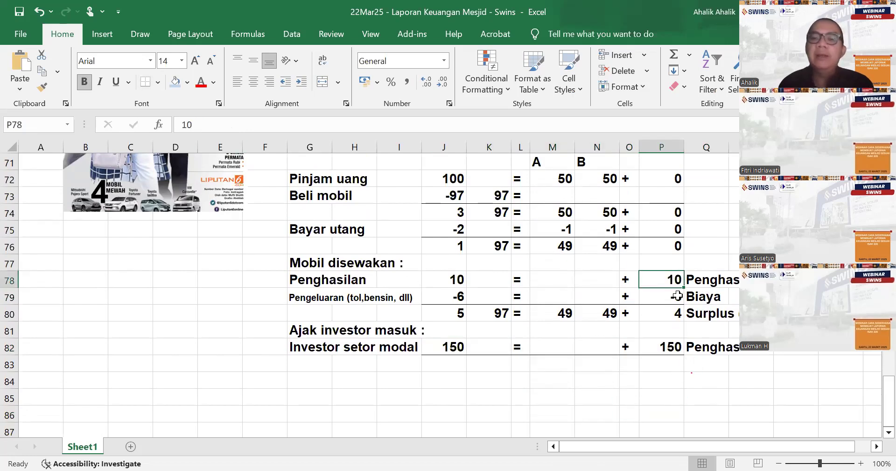
left_click(444, 365)
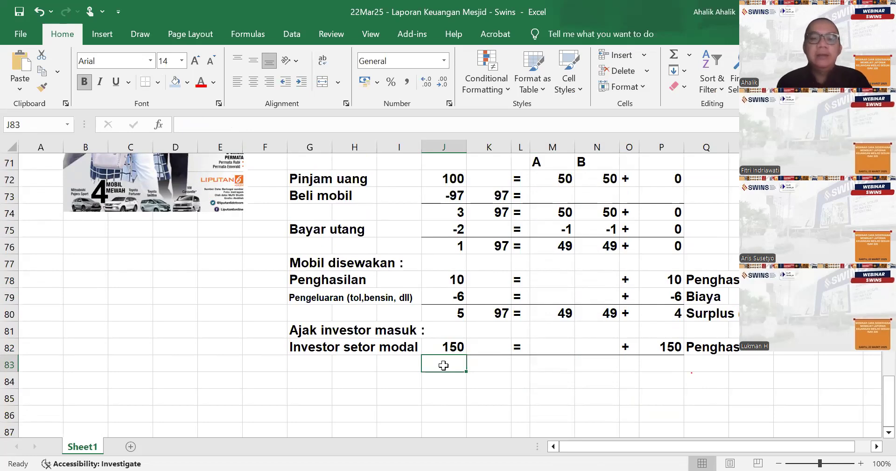
- Change the investor row's label in cell G82 to "Investor setor dana"
left_click(326, 348)
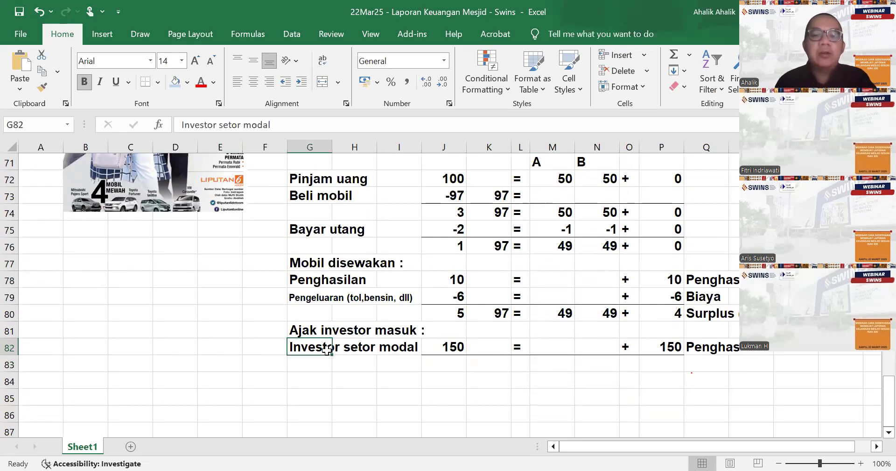
left_click(288, 131)
key("BackSpace")
key("BackSpace")
key("BackSpace")
key("BackSpace")
key("BackSpace")
type("dana")
key("Return")
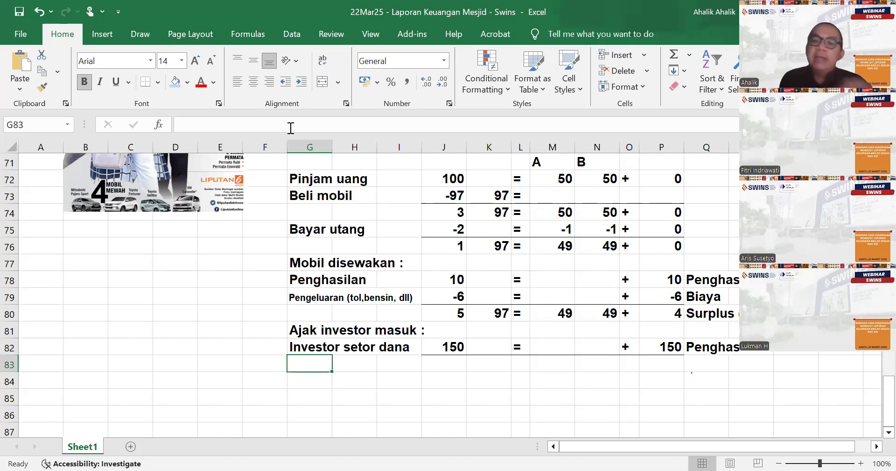
- Total the Kas column in cell J83 with a SUM of J80:J82
key("Right")
key("Right")
key("Right")
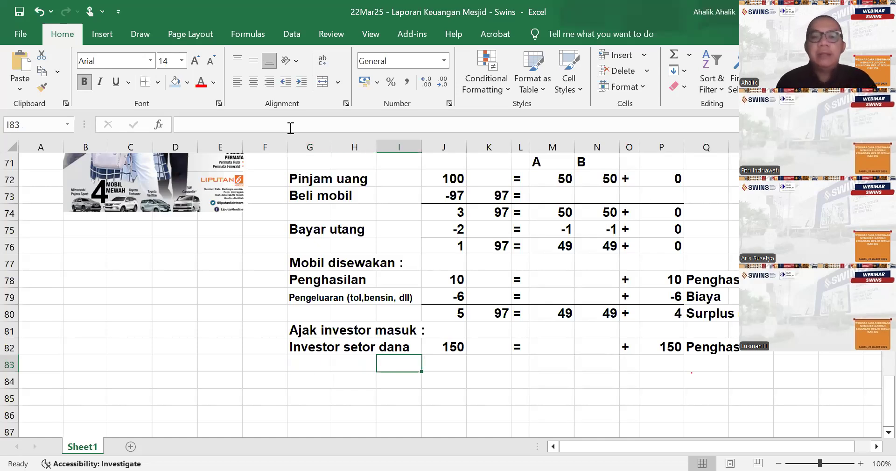
type("=sum(")
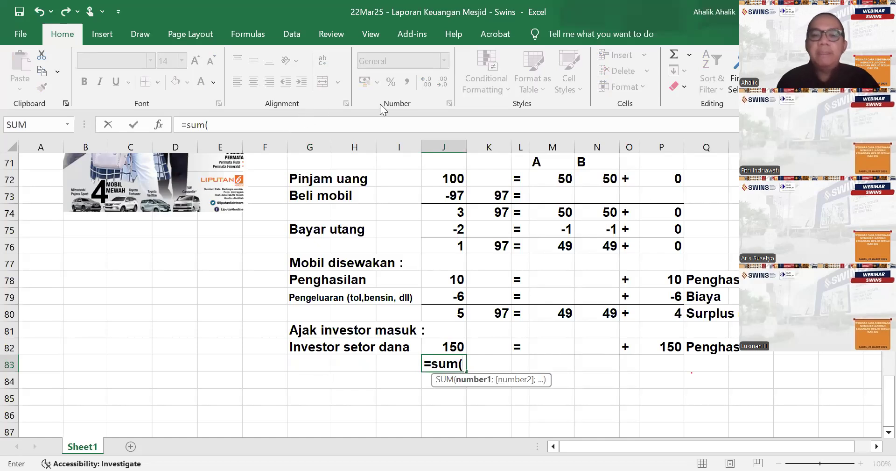
left_click_drag(449, 318, 450, 348)
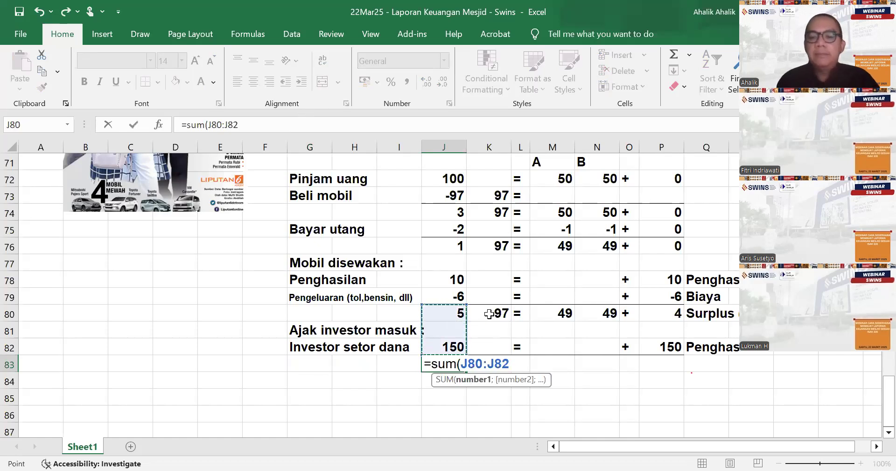
key("Return")
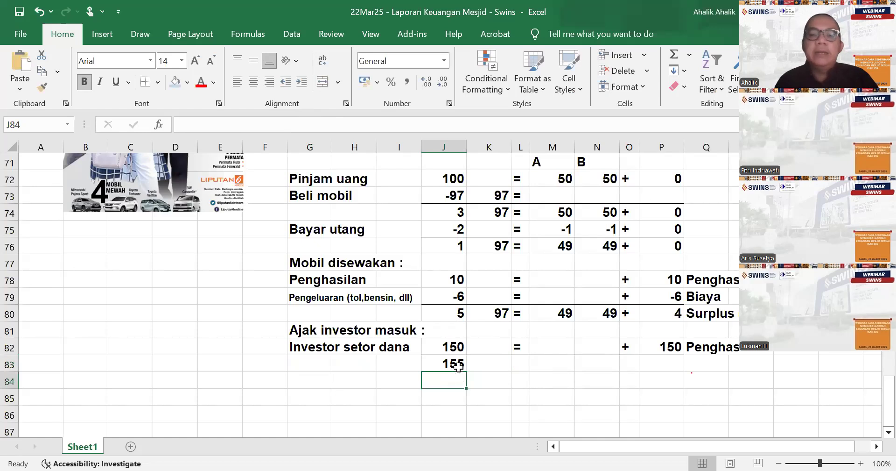
scroll(661, 318, "up", 3)
scroll(685, 278, "down", 3)
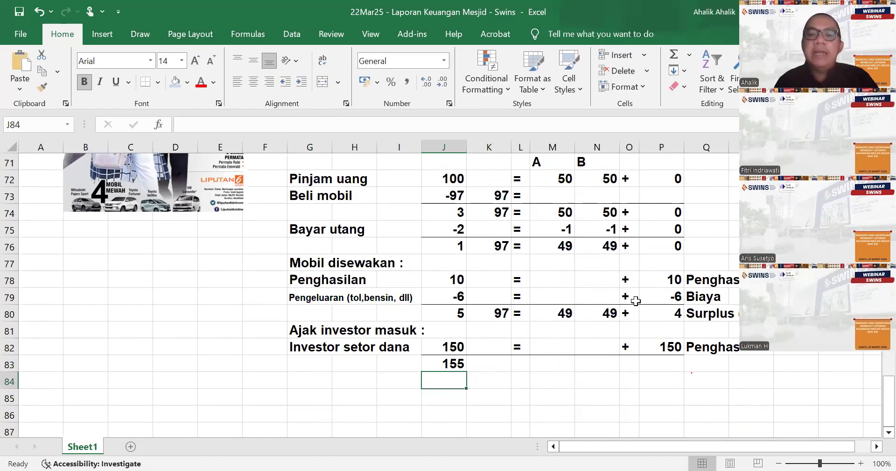
scroll(569, 282, "up", 1)
scroll(456, 293, "down", 1)
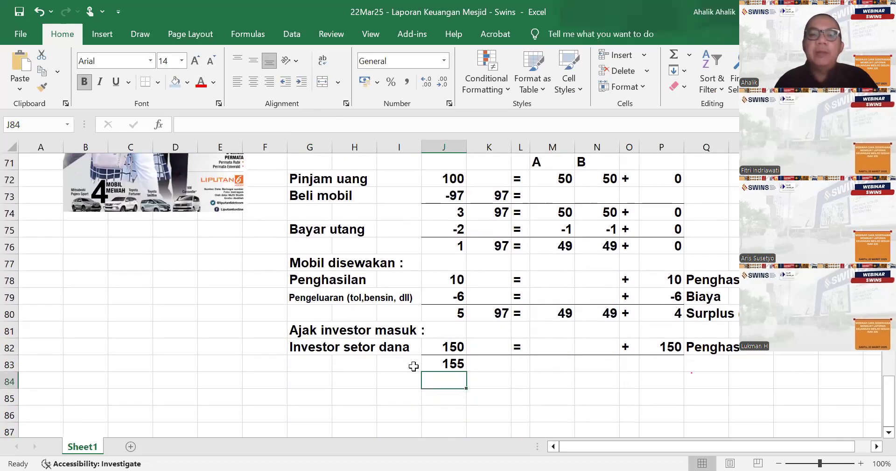
left_click(472, 383)
left_click(312, 347)
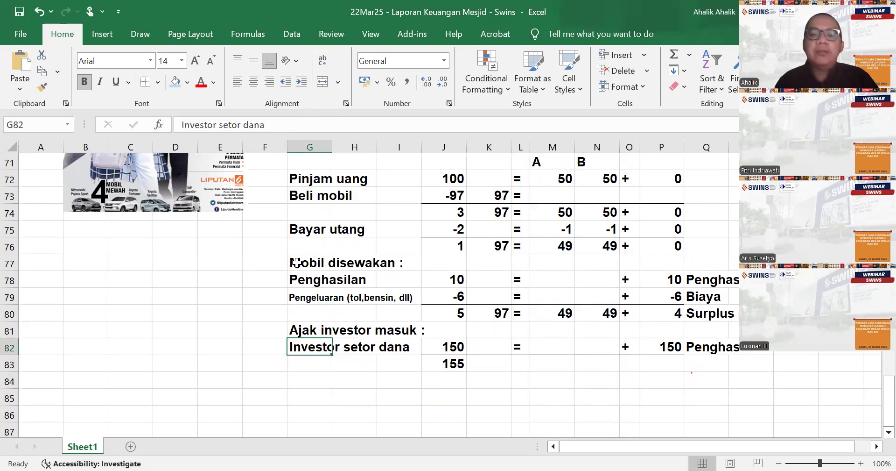
left_click(282, 124)
scroll(737, 310, "up", 1)
scroll(701, 289, "up", 1)
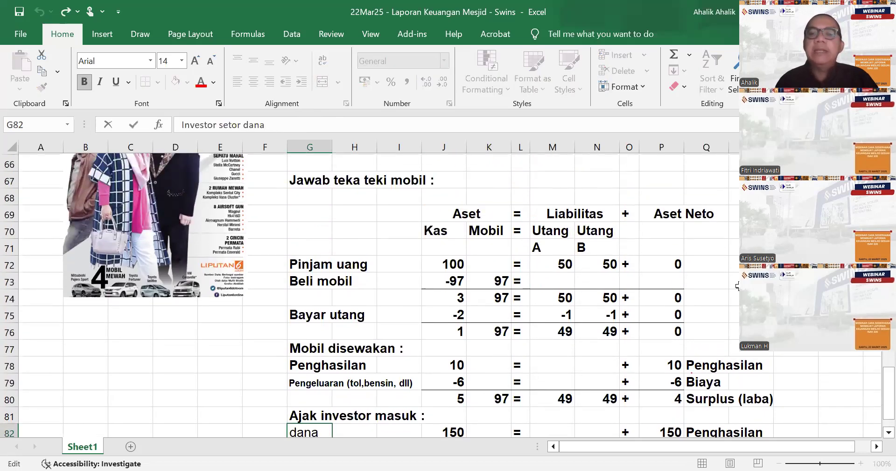
left_click(659, 247)
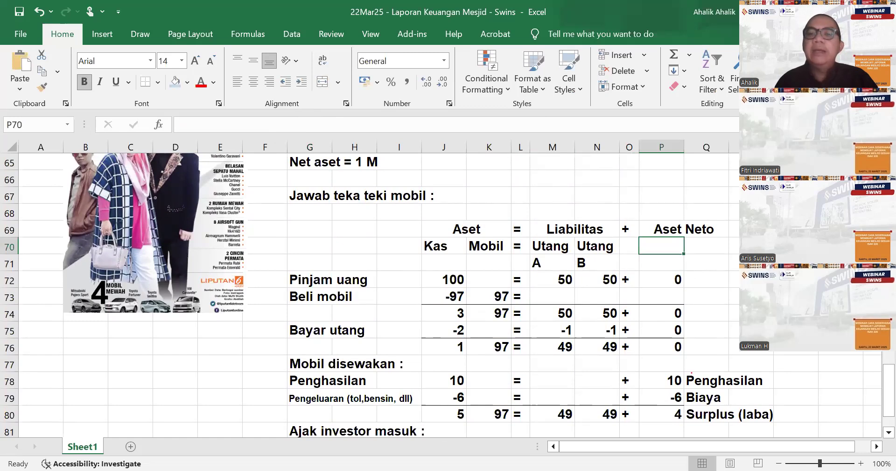
- Clear the investor row's Aset Neto amount and its Penghasilan label from P82:R82
scroll(768, 352, "down", 2)
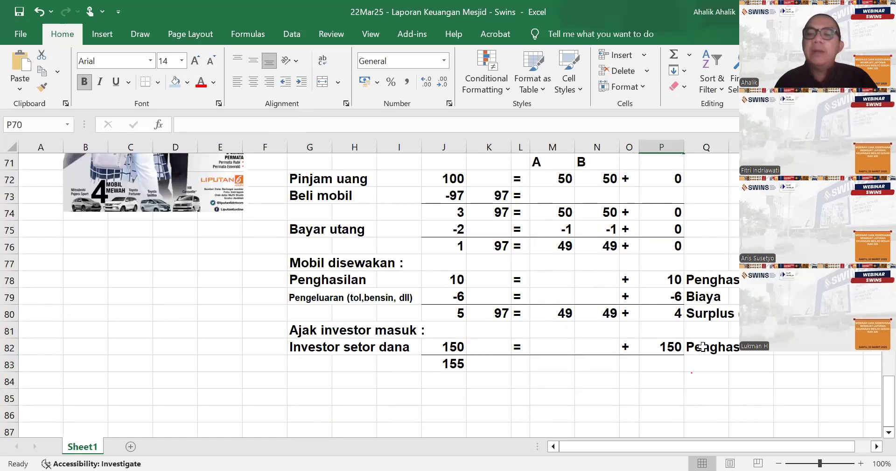
left_click(694, 347)
left_click(675, 346)
left_click_drag(675, 347, 766, 349)
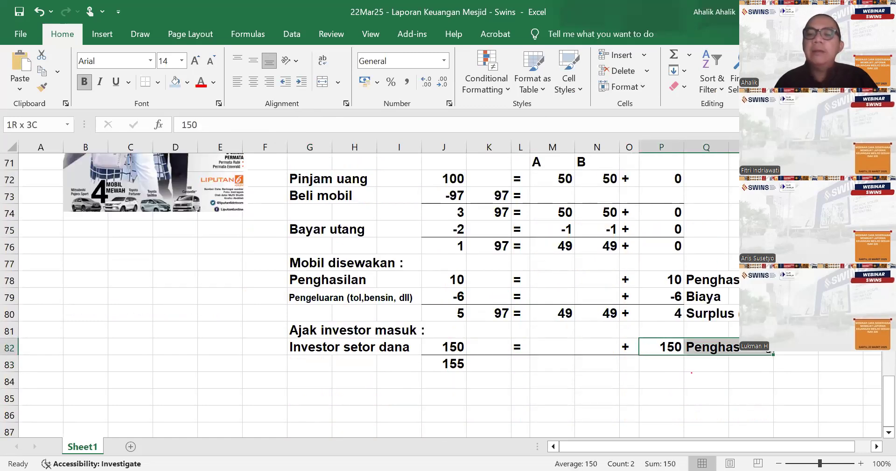
key("Delete")
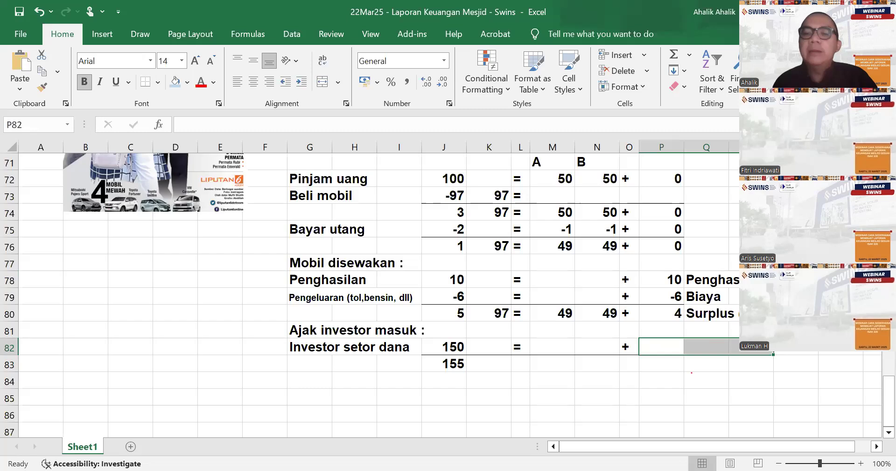
- Insert a blank column P between the plus signs and the Aset Neto amounts
scroll(661, 210, "up", 1)
left_click(661, 195)
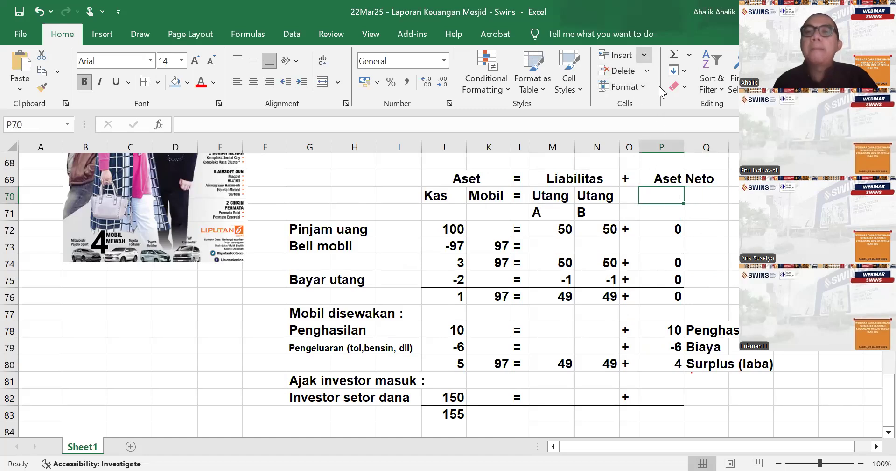
left_click(715, 211)
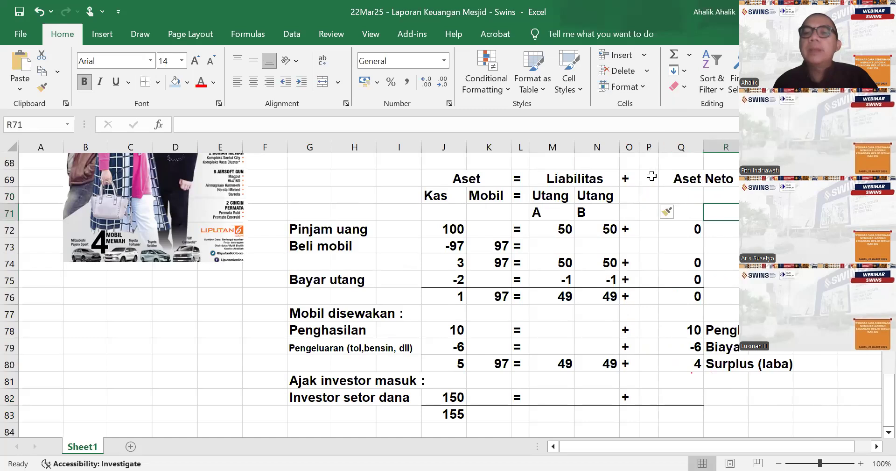
- Unmerge the Aset Neto heading in row 69 across the range P69:R69
left_click_drag(651, 177, 723, 181)
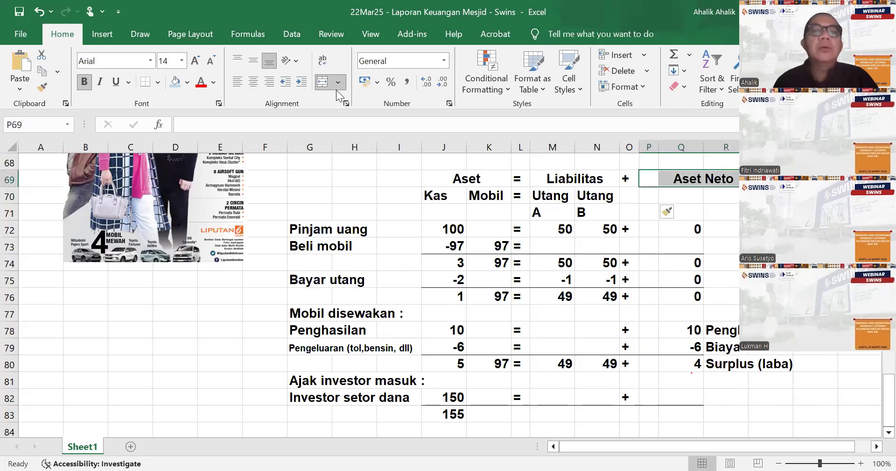
left_click(324, 83)
left_click_drag(631, 278, 648, 276)
left_click(691, 195)
left_click(649, 178)
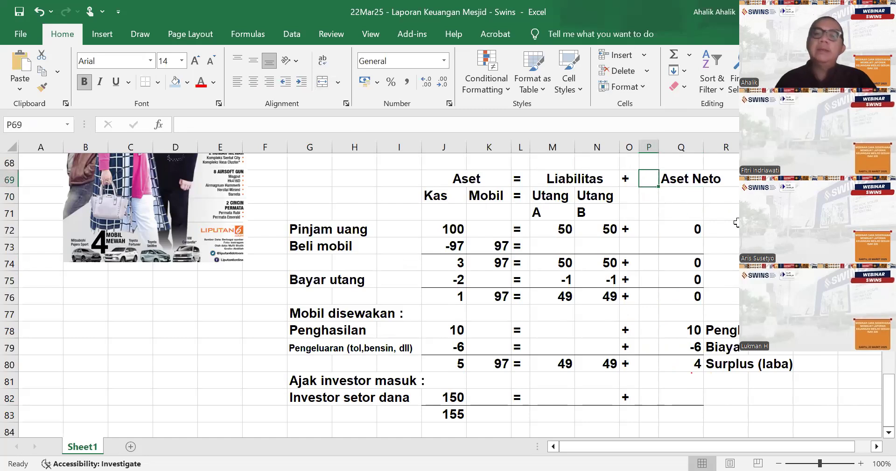
- Enter the heading "Modal" in cell P70 and widen column P to fit it
left_click(647, 195)
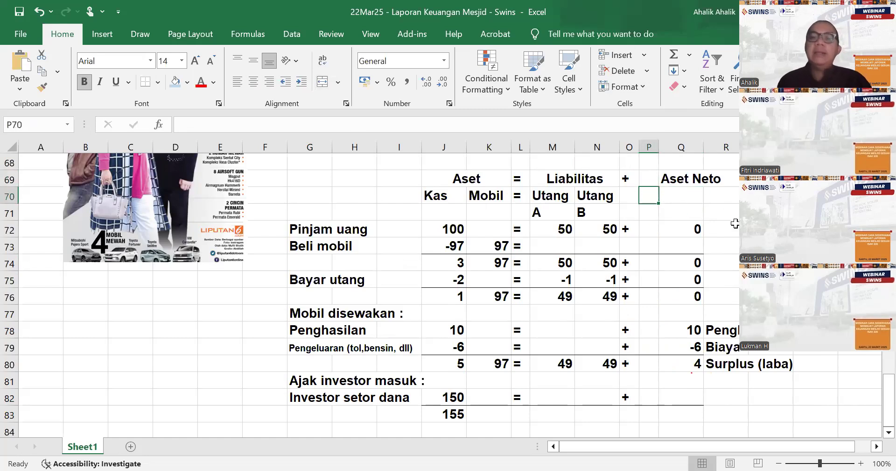
type("od")
key("BackSpace")
key("BackSpace")
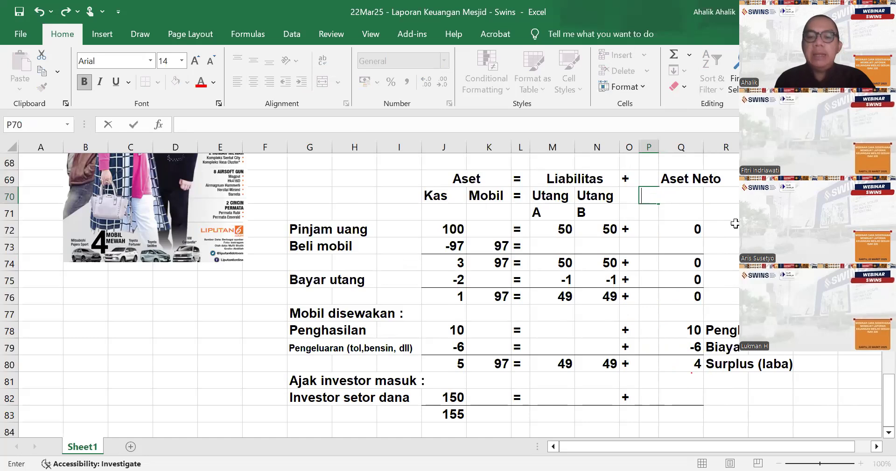
type("MOdal")
key("BackSpace")
key("BackSpace")
key("BackSpace")
key("BackSpace")
key("BackSpace")
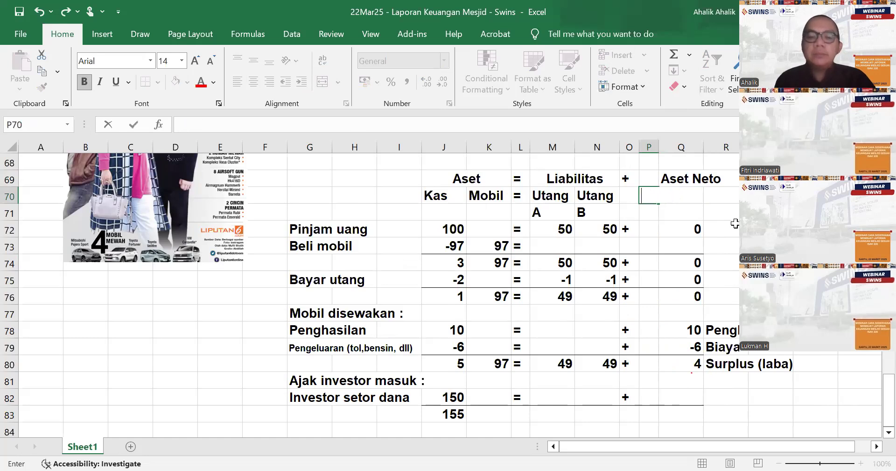
type("Modal")
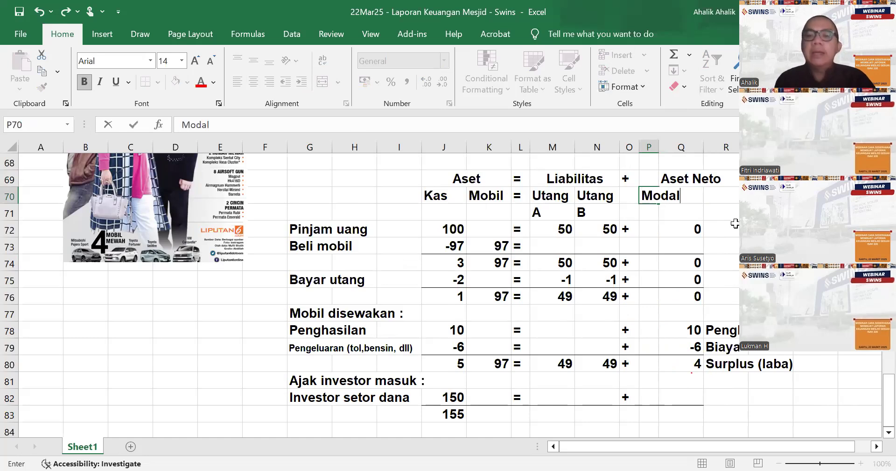
key("Return")
left_click_drag(654, 146, 693, 147)
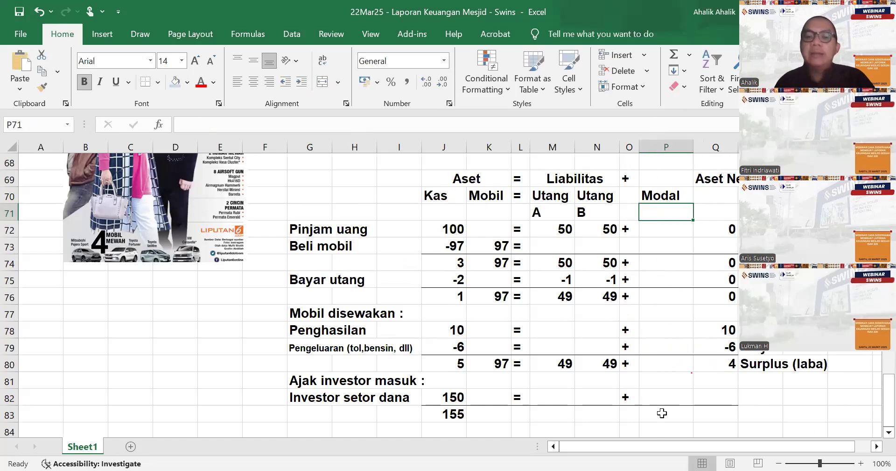
- Enter 150 as the investor's Modal amount in cell P82
left_click(664, 398)
type("150")
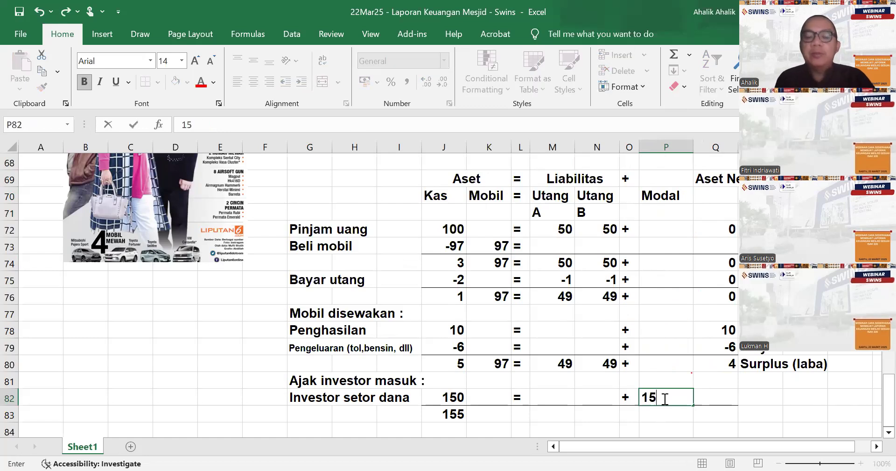
key("Return")
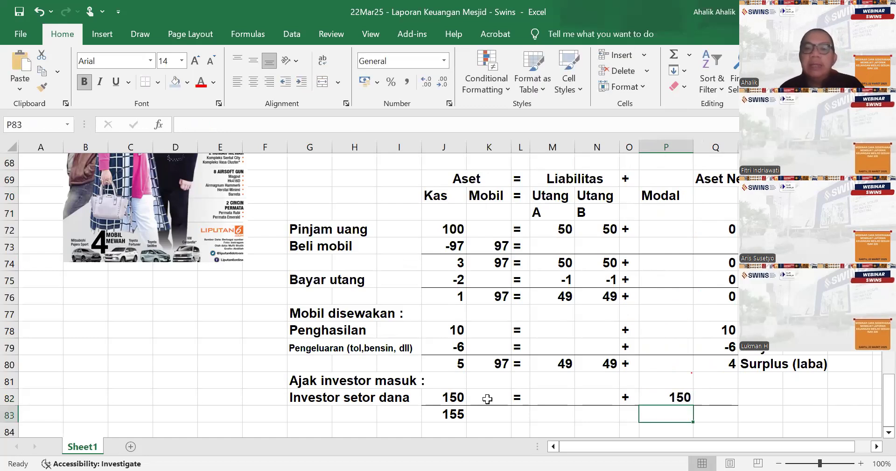
- Fill the SUM formula in J83 across the total row to Q83
left_click(462, 415)
left_click_drag(467, 420, 743, 418)
left_click(761, 411)
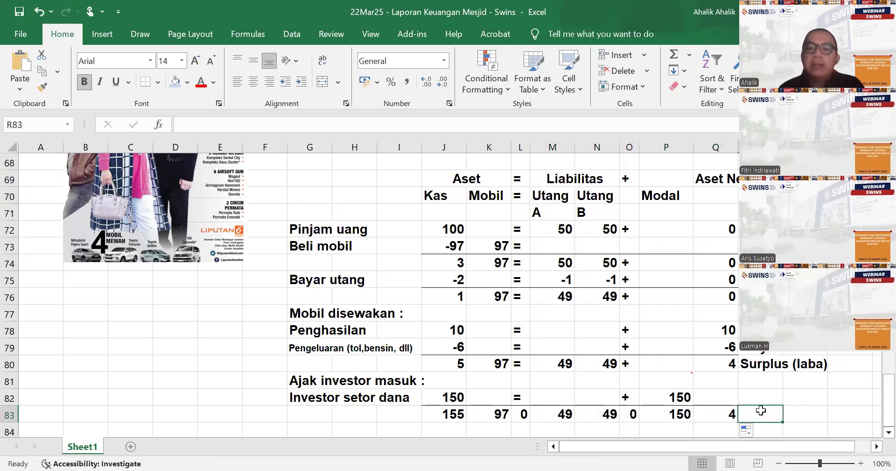
- Replace the filled formulas in L83 and O83 with the equation signs "=" and "+"
left_click(518, 411)
key("Delete")
key("Right")
key("Right")
key("Right")
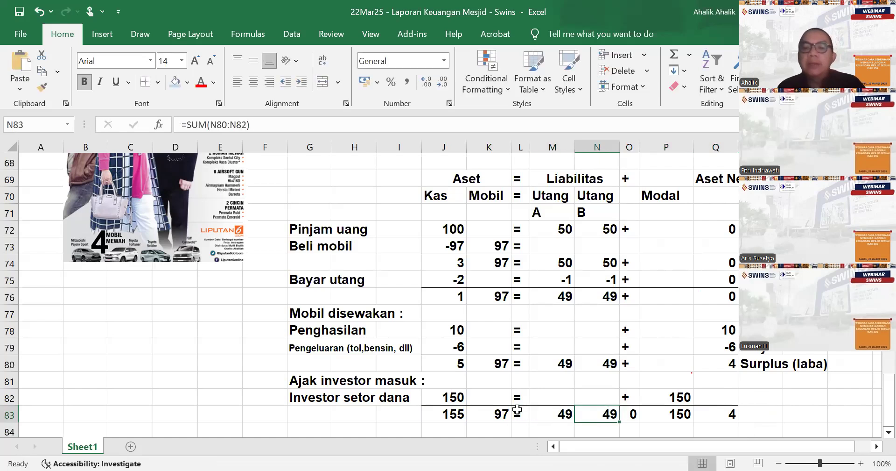
type("+")
key("Return")
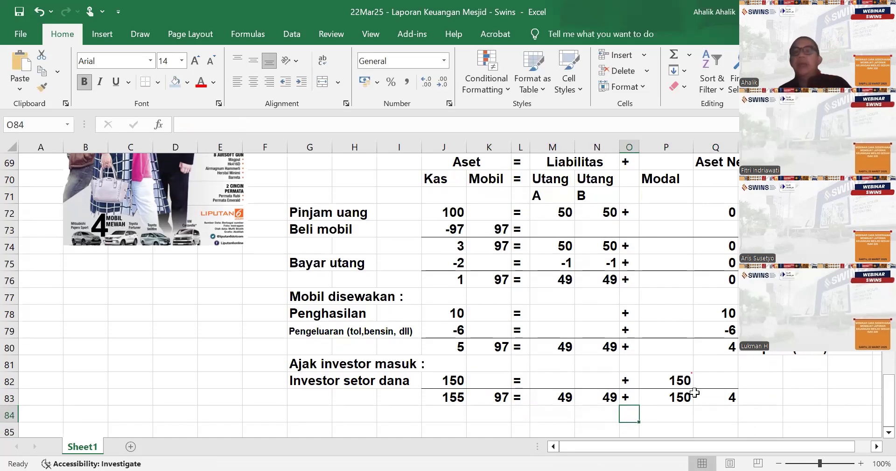
- Enter the label "Surplus" in cell R83 beside the Aset Neto total
left_click(775, 396)
type("Su")
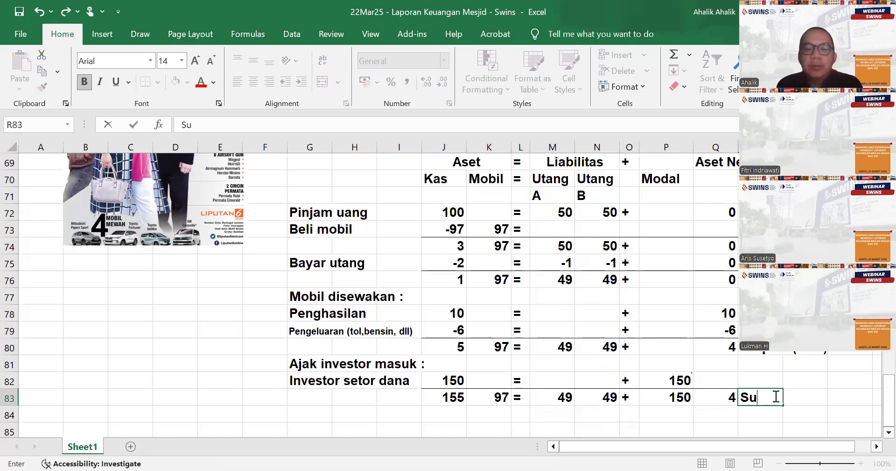
type("rplus")
key("Return")
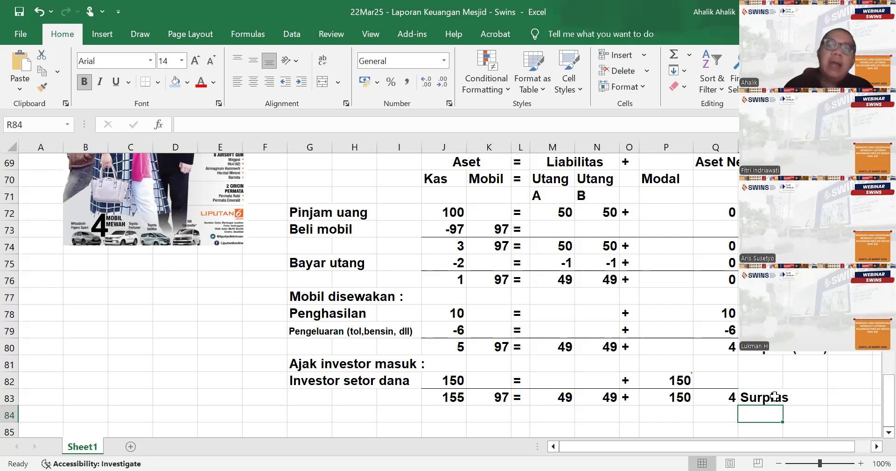
- Change the section heading in cell G81 to "Ajak donatur masuk :"
left_click(308, 365)
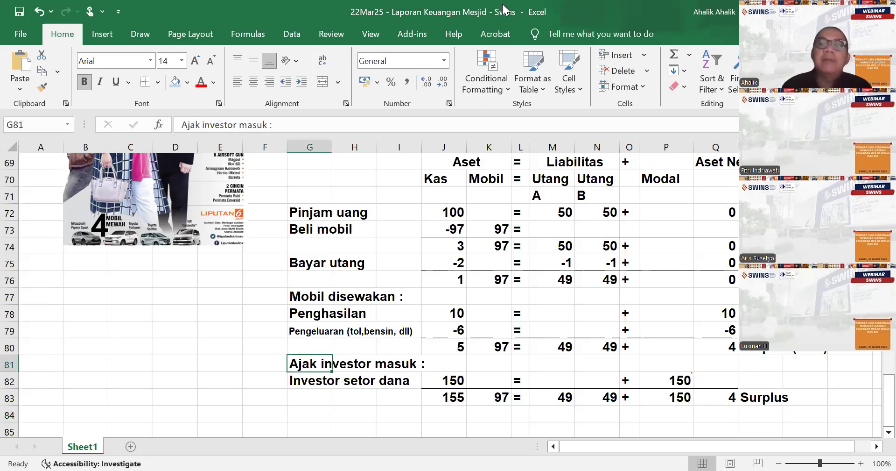
left_click(599, 214)
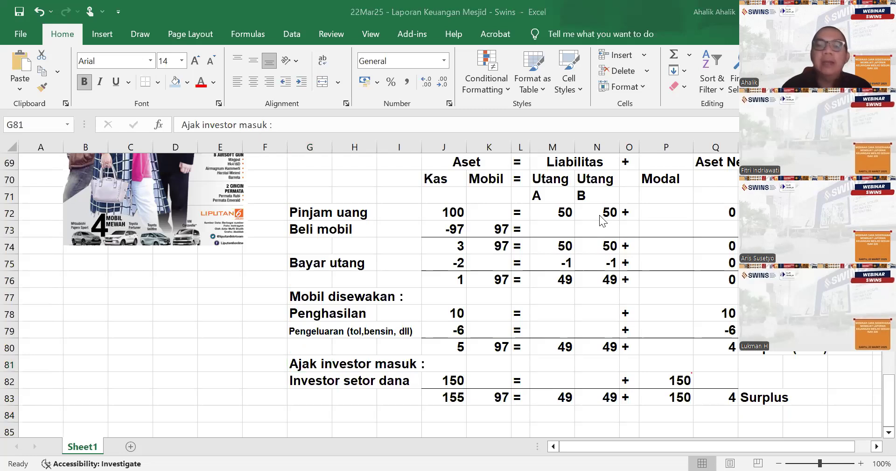
left_click(343, 369)
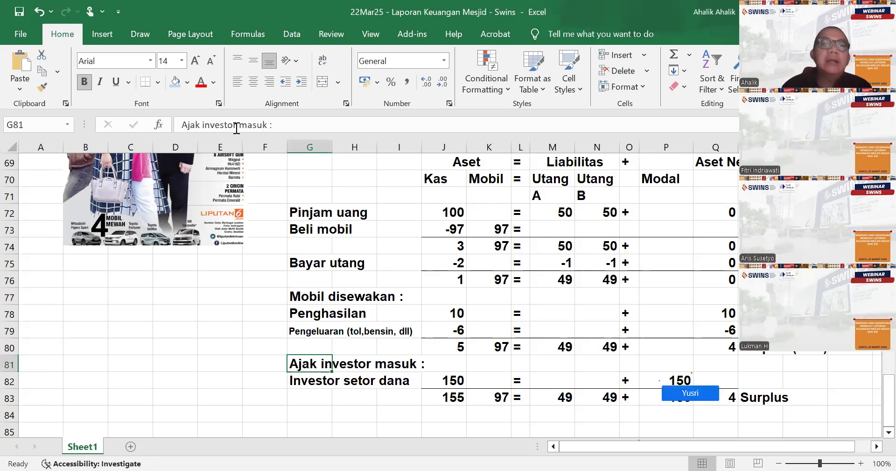
left_click(236, 124)
key("BackSpace")
key("BackSpace")
key("BackSpace")
key("BackSpace")
key("BackSpace")
key("BackSpace")
key("BackSpace")
key("BackSpace")
type("donatur")
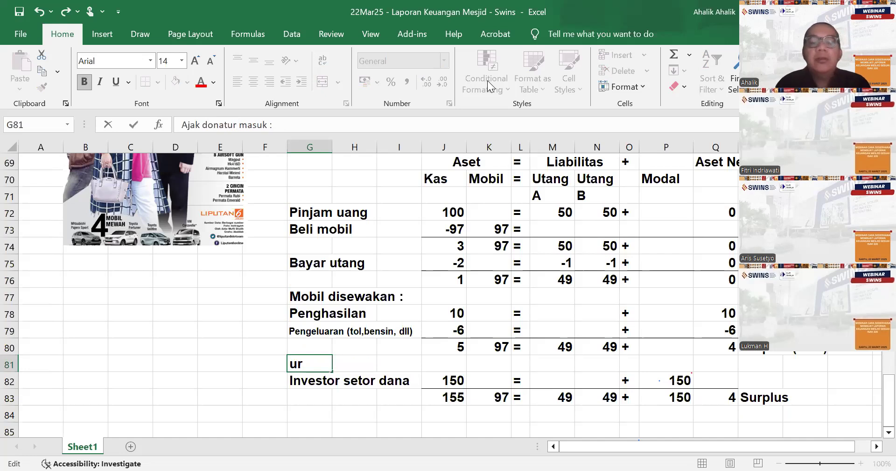
key("Return")
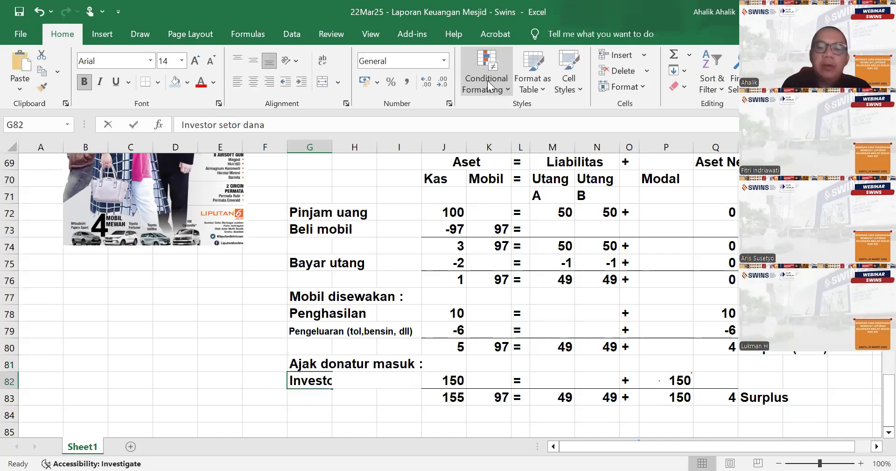
- Change the row label in cell G82 to "Donatur setor dana"
type("Dinat")
key("BackSpace")
key("BackSpace")
key("BackSpace")
key("BackSpace")
type("i")
key("BackSpace")
type("onatu")
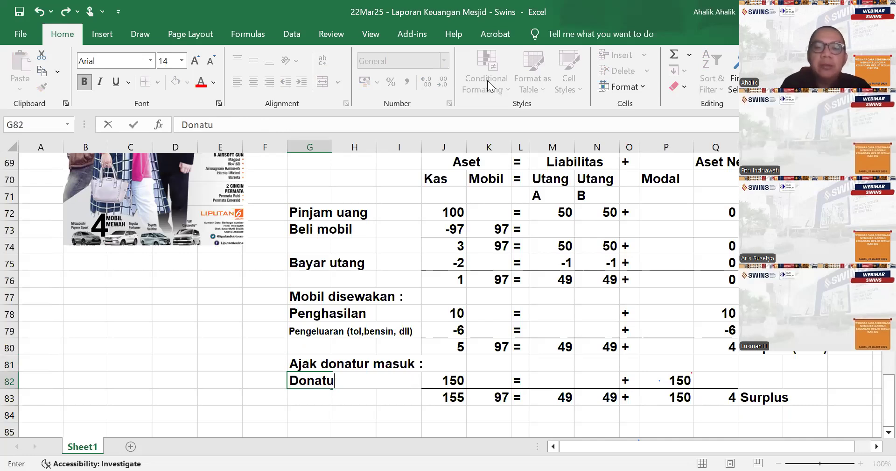
type("r stetor dana")
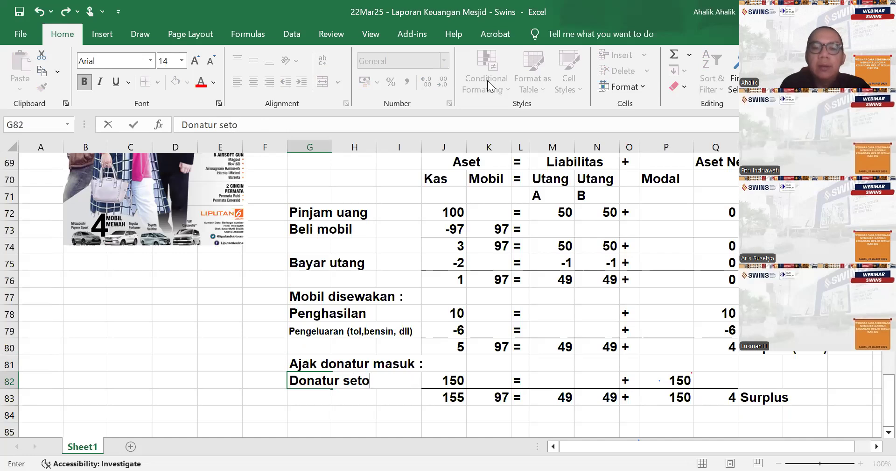
key("ctrl+Return")
key("Return")
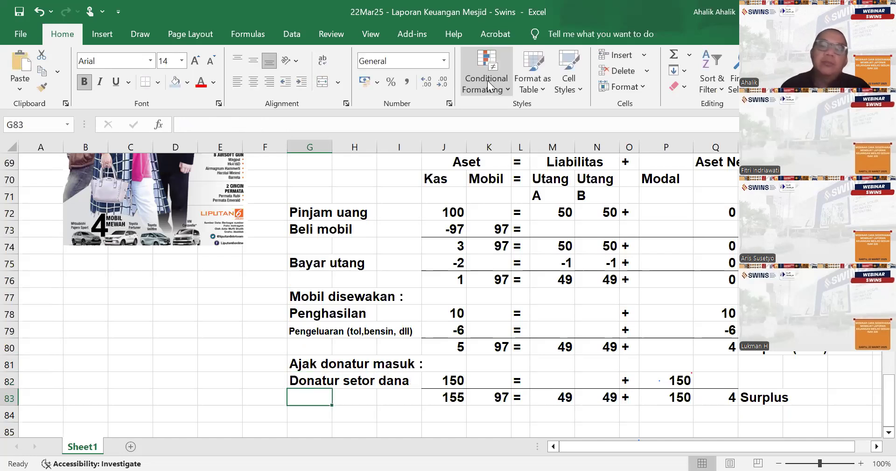
- Delete the whole Modal column P from the equation table
left_click(672, 417)
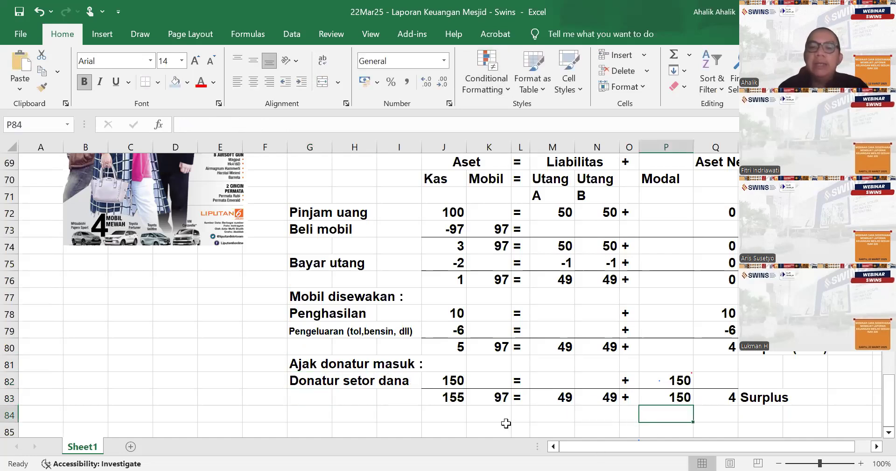
left_click(671, 145)
right_click(693, 212)
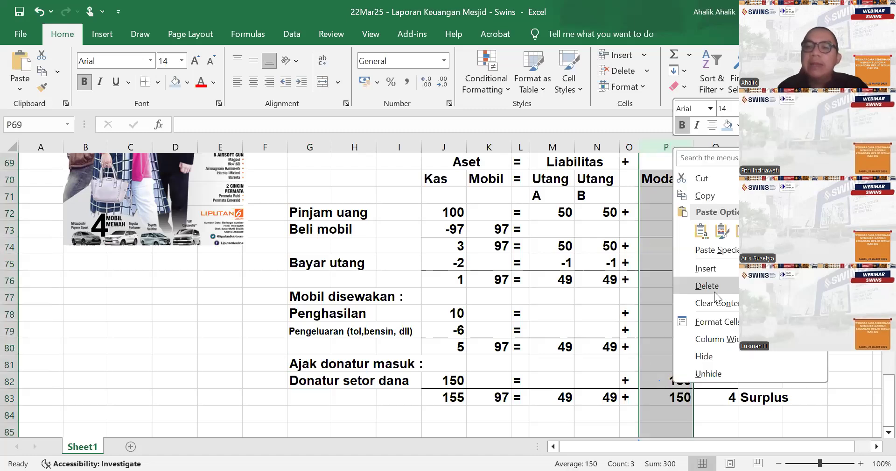
left_click(714, 291)
- Enter 150 under Aset Neto in P82 and label it "Penghasilan" in Q82
left_click(666, 379)
type("150")
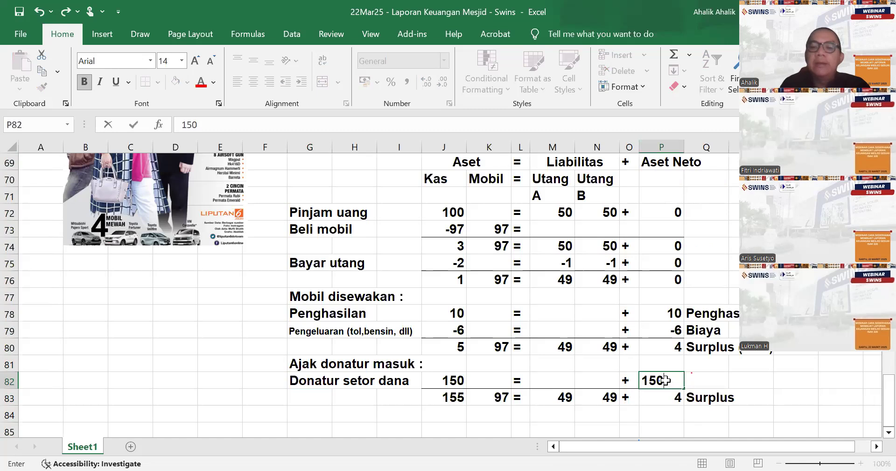
key("Return")
left_click(666, 380)
key("Right")
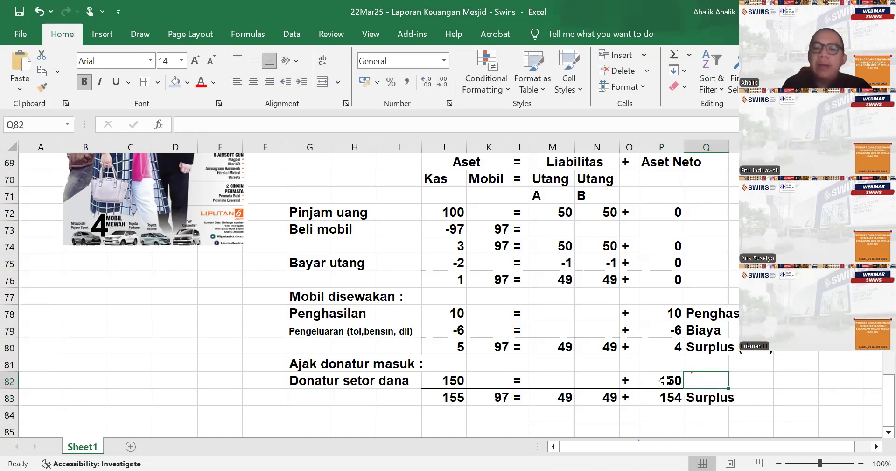
type("Penghasilan")
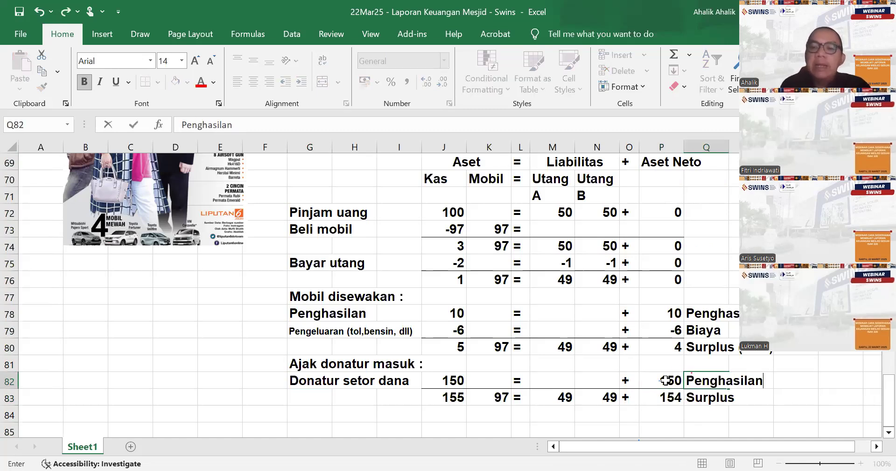
key("Return")
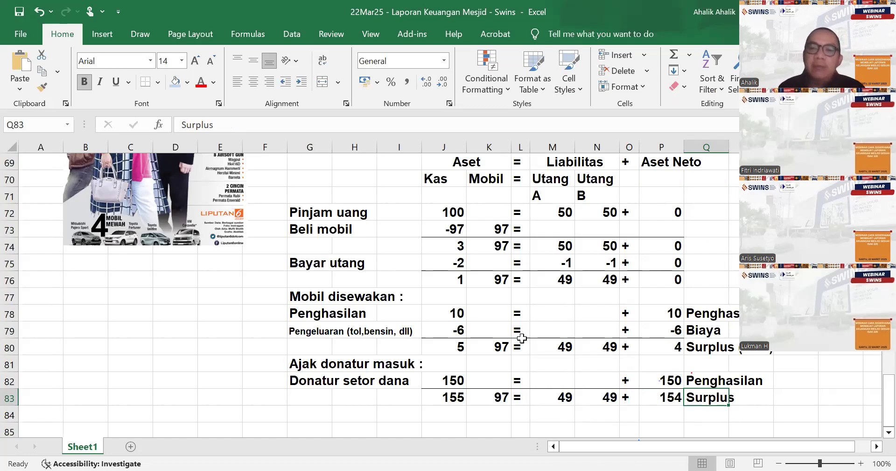
- Review the finished car puzzle table together with the general accounting and ISAK 335 report comparison higher up the sheet
scroll(518, 327, "down", 1)
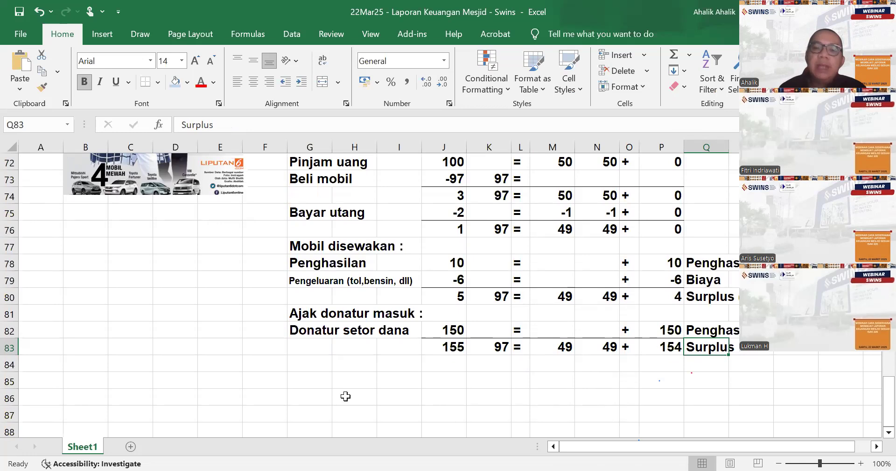
left_click(311, 364)
scroll(409, 354, "up", 2)
scroll(410, 353, "down", 2)
scroll(410, 354, "up", 2)
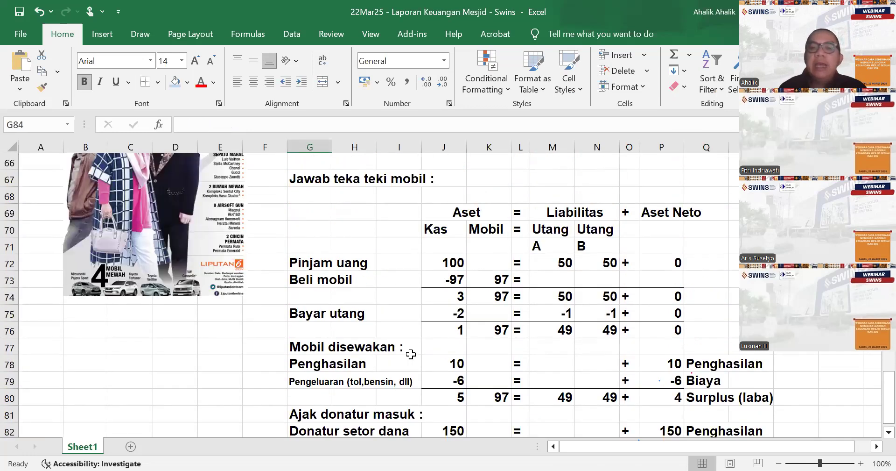
scroll(411, 353, "down", 1)
scroll(449, 340, "down", 1)
scroll(448, 340, "up", 1)
scroll(447, 338, "up", 18)
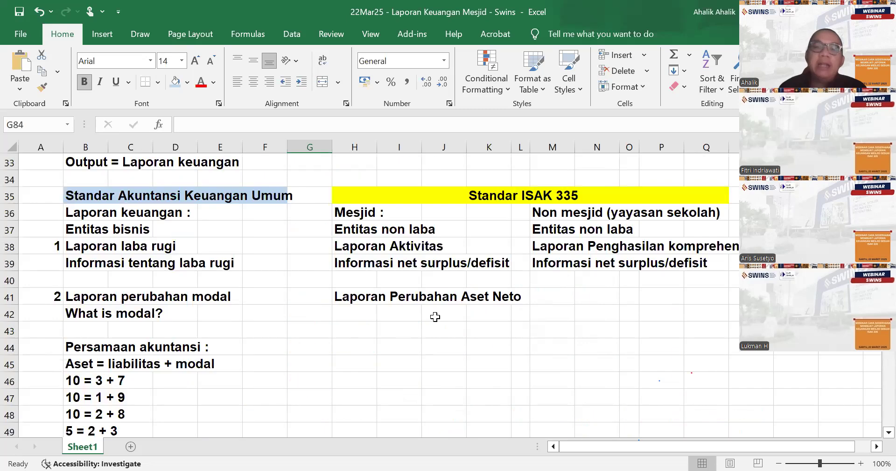
scroll(436, 317, "down", 4)
scroll(436, 317, "down", 15)
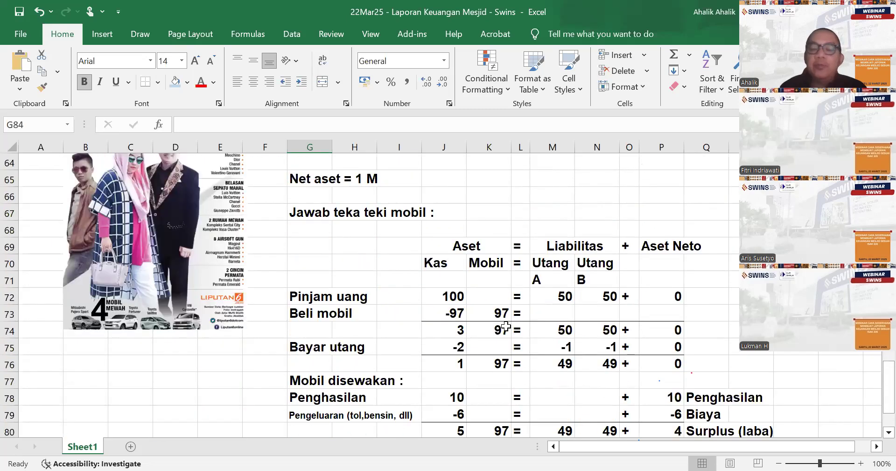
scroll(518, 322, "down", 1)
scroll(509, 346, "up", 1)
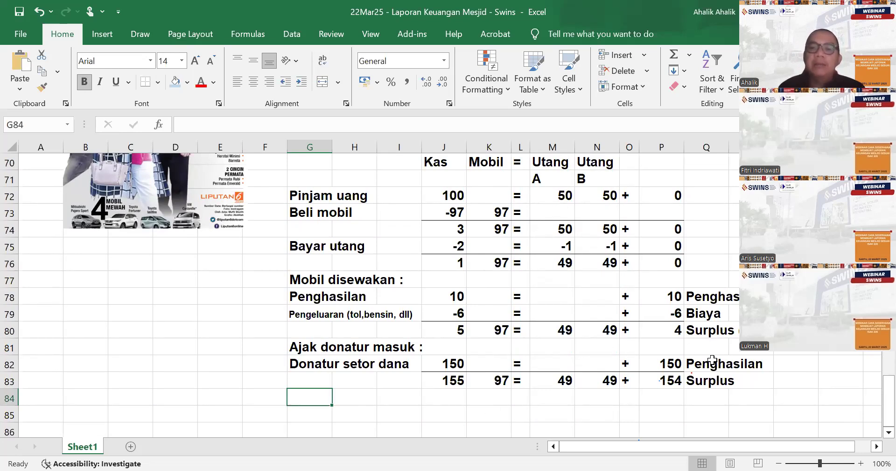
scroll(443, 387, "down", 1)
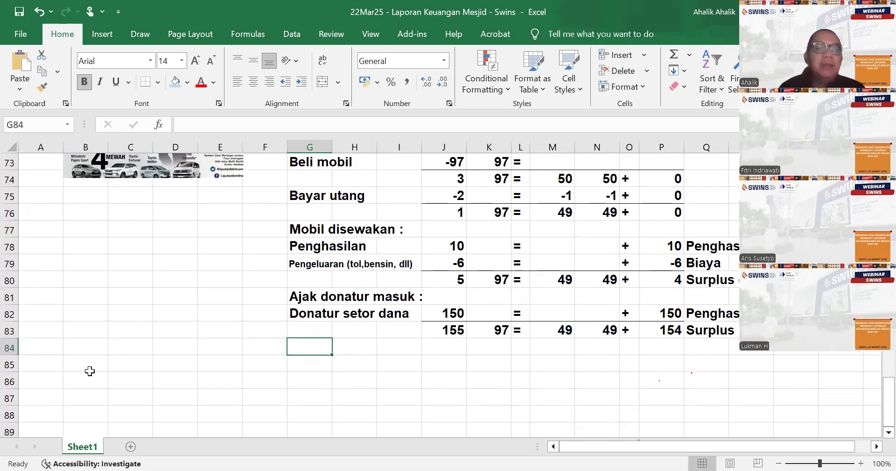
- Enter the report headings "Yayasan ABC" in B86 and "Laporan Aktivitas" in B87 below the table
left_click(97, 378)
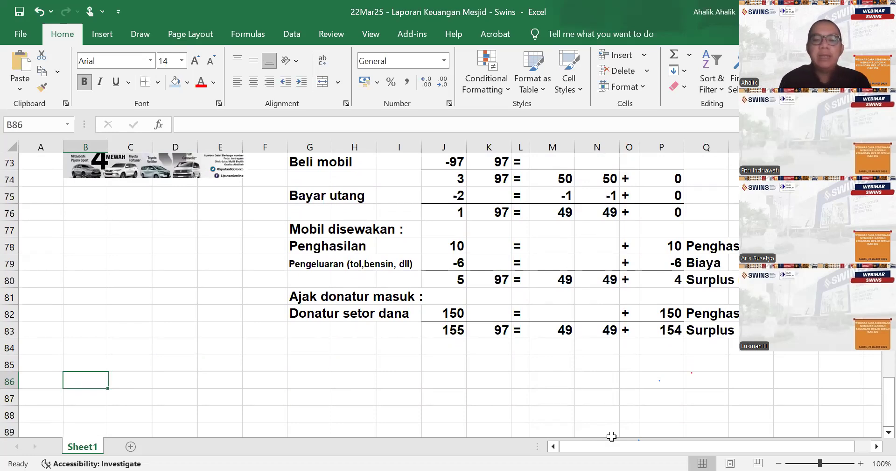
type("Yayasa")
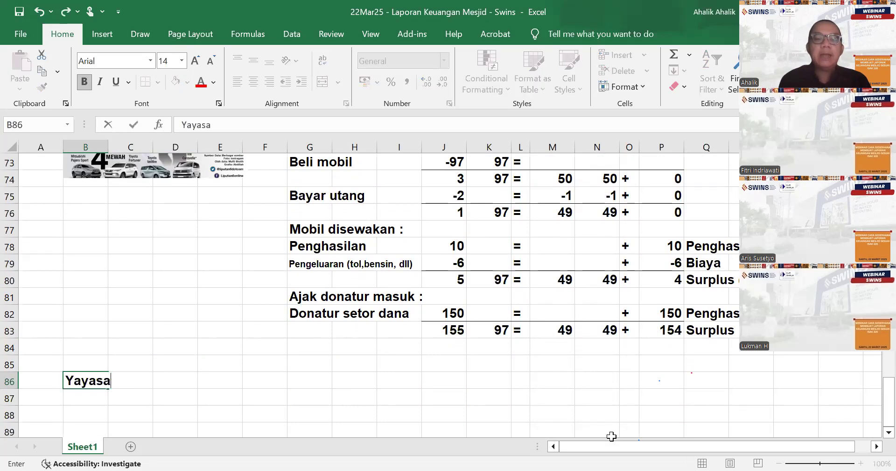
type("n ABC")
key("Return")
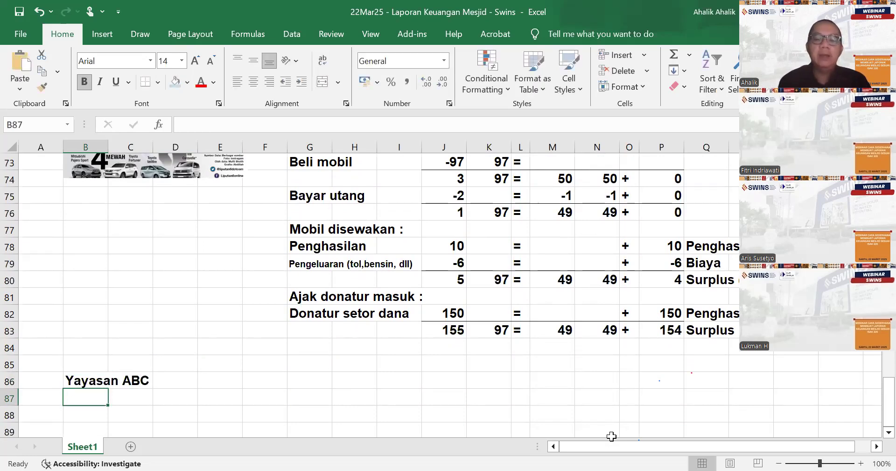
type("Laporan per")
key("BackSpace")
key("BackSpace")
key("BackSpace")
type("Aktivitas")
key("Return")
key("Return")
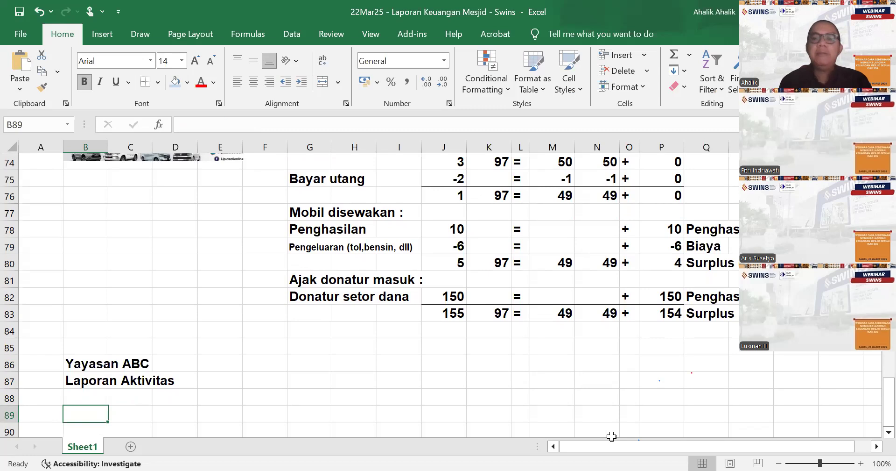
- Enter the income line label "Penghasilan dari usaha" in cell B89
type("Penghas")
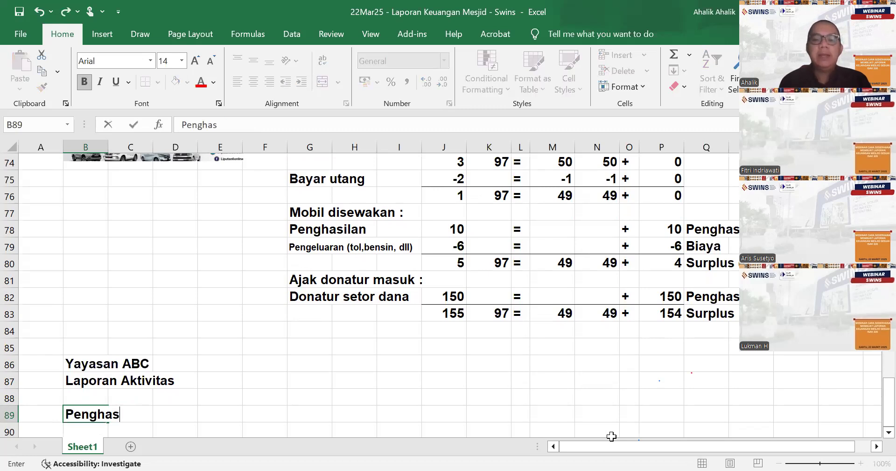
type("ilan :")
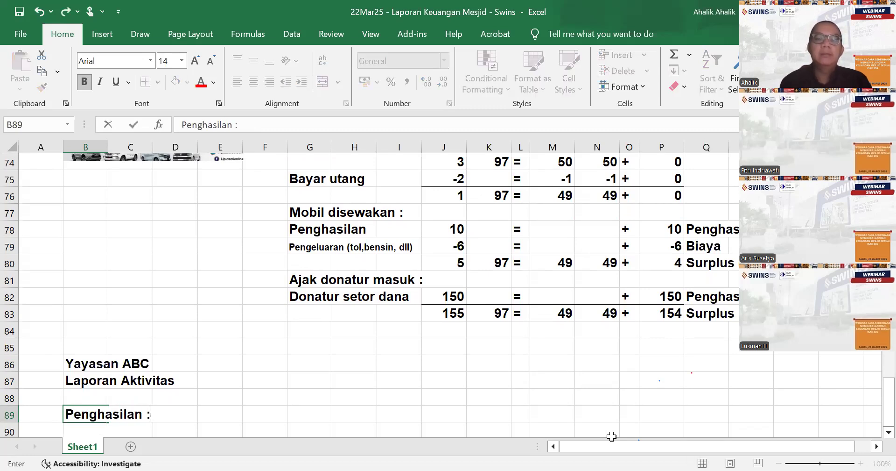
key("BackSpace")
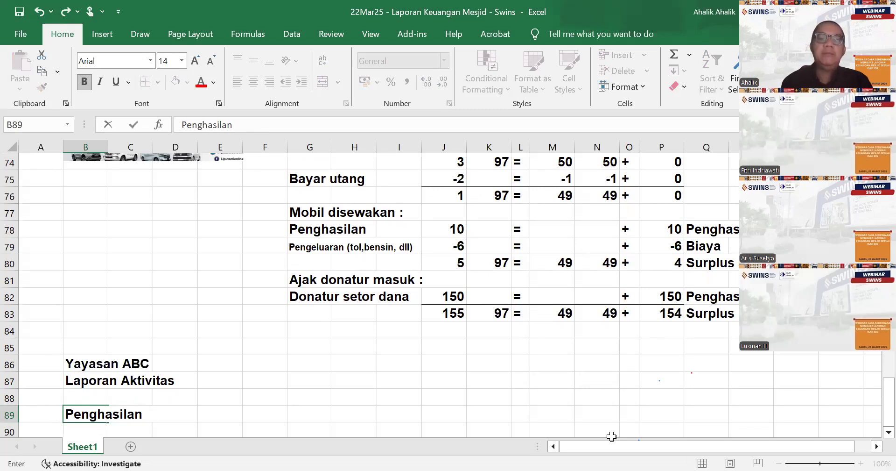
type("dari usaha")
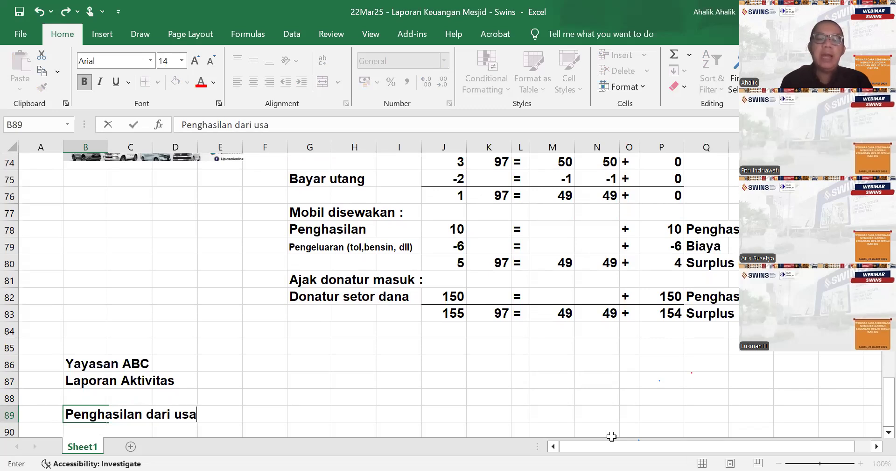
- Link cell G89 to the Penghasilan amount under Aset Neto in P78
key("Right")
key("Right")
key("Right")
key("Right")
key("Right")
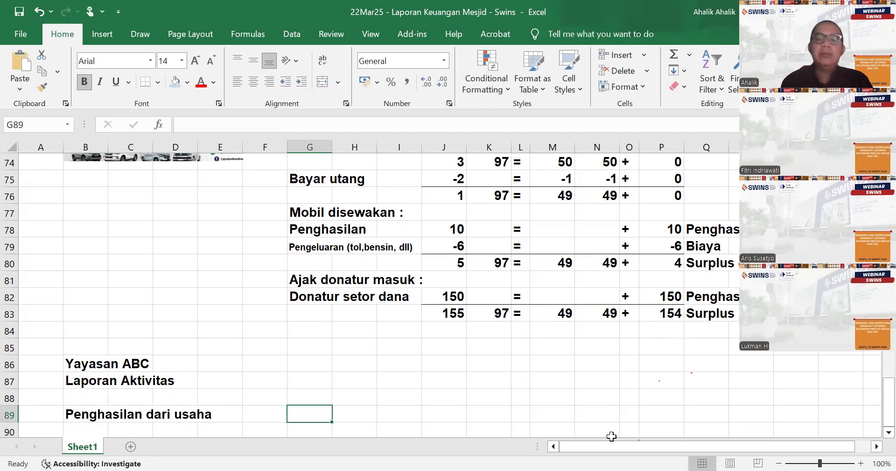
type("=")
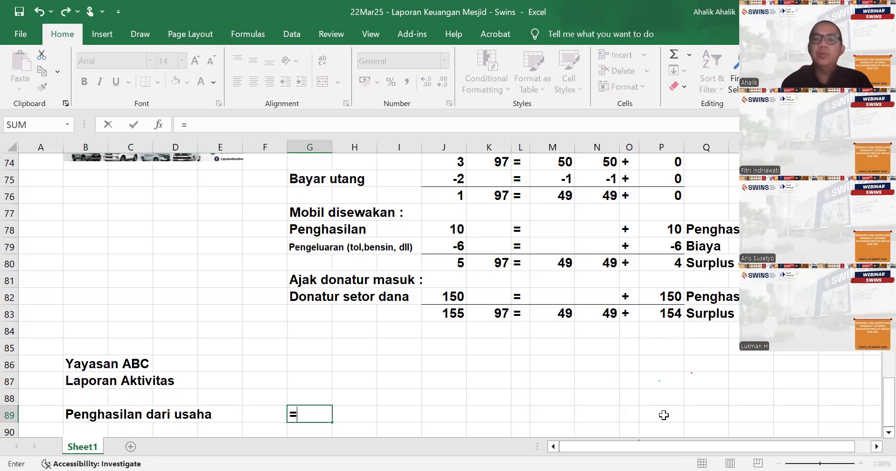
left_click(675, 228)
key("Return")
- Enter the second income line label "Penghasilan dari donatur" in cell B90
key("Left")
key("Left")
key("Left")
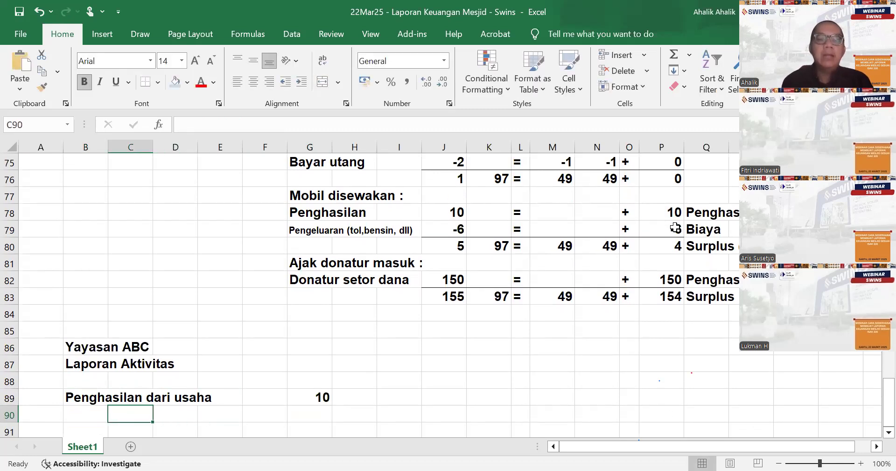
key("F2")
type("Penghasi")
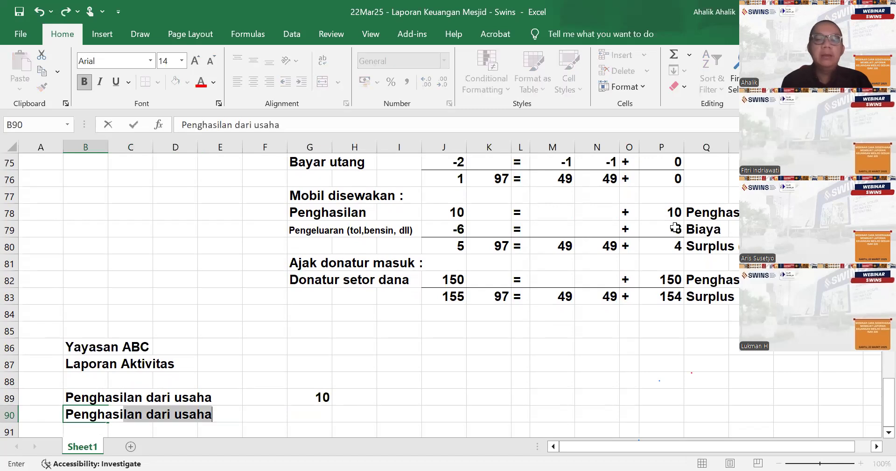
type("lan dari ")
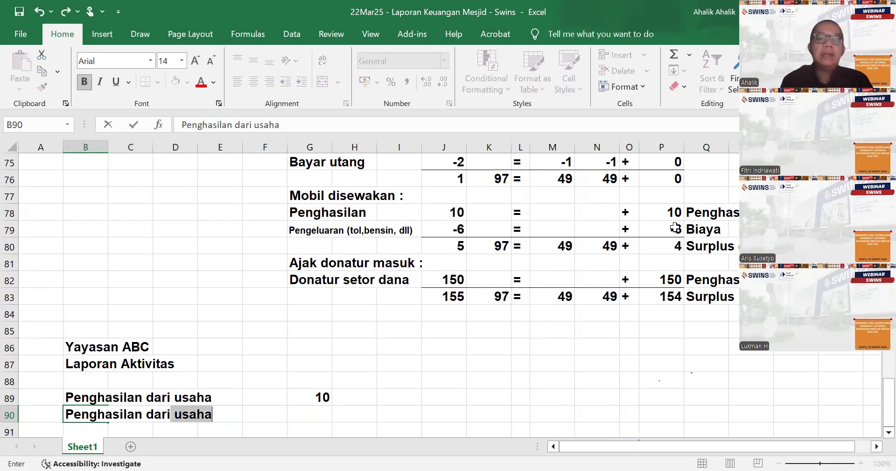
type("donatur")
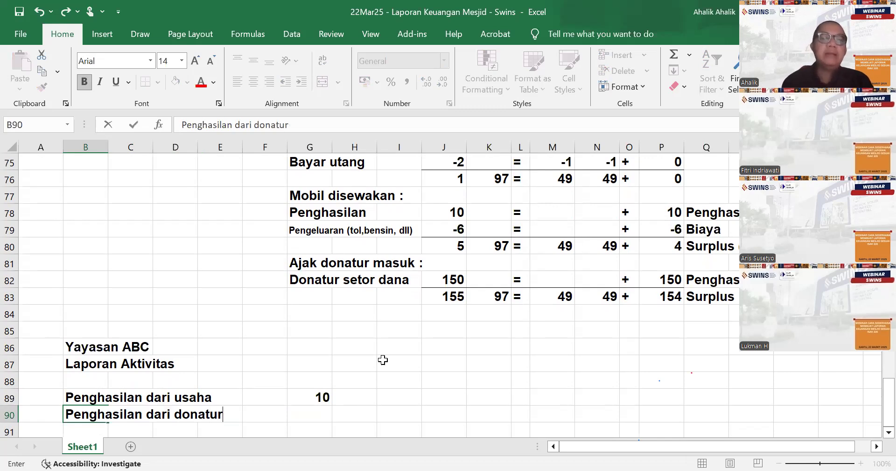
- Insert a row above the income lines and enter the section heading "Penghasilan :" in B89
left_click(488, 396)
left_click(87, 394)
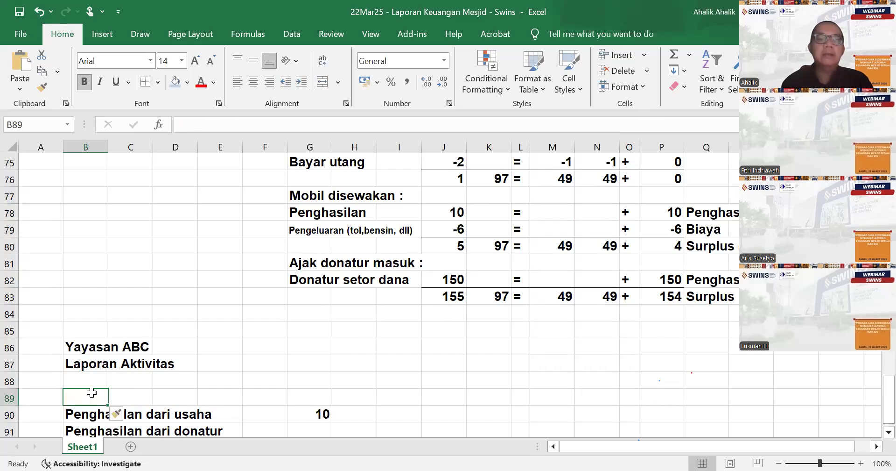
type("Penghasilan")
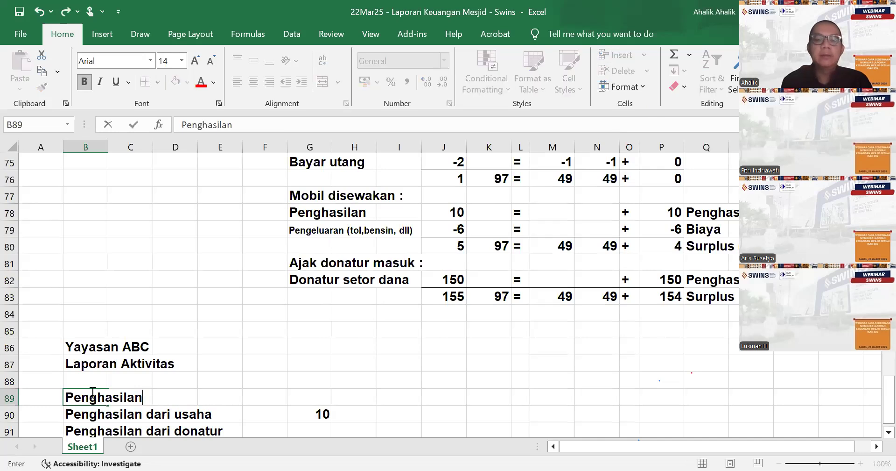
type(" :")
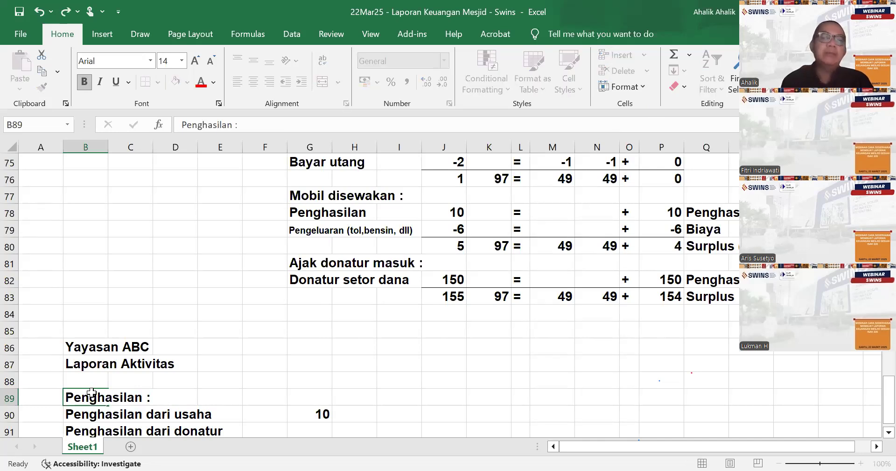
key("Return")
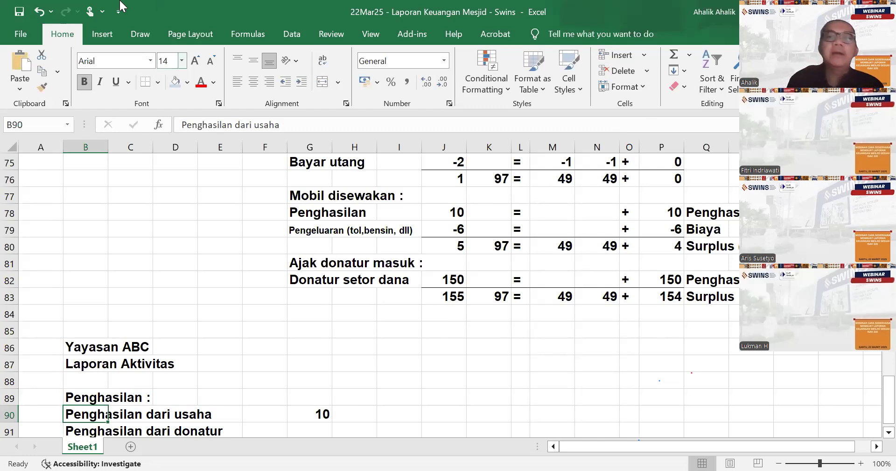
left_click(120, 1)
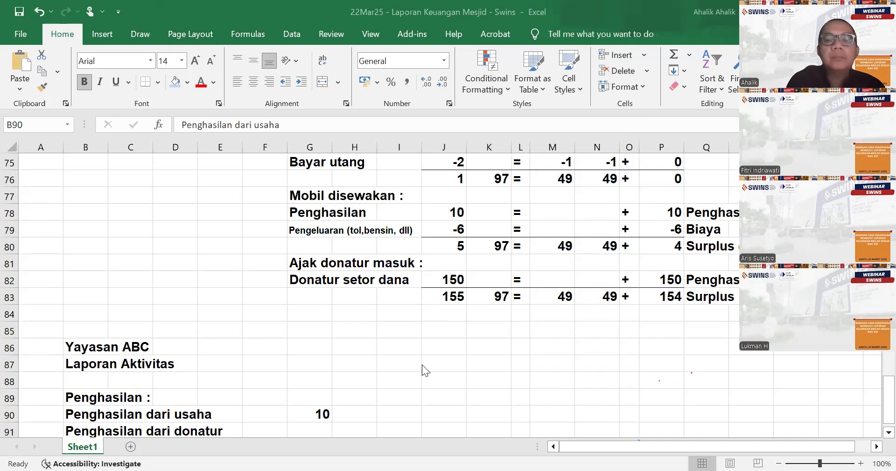
left_click(372, 362)
scroll(372, 362, "down", 2)
left_click(372, 362)
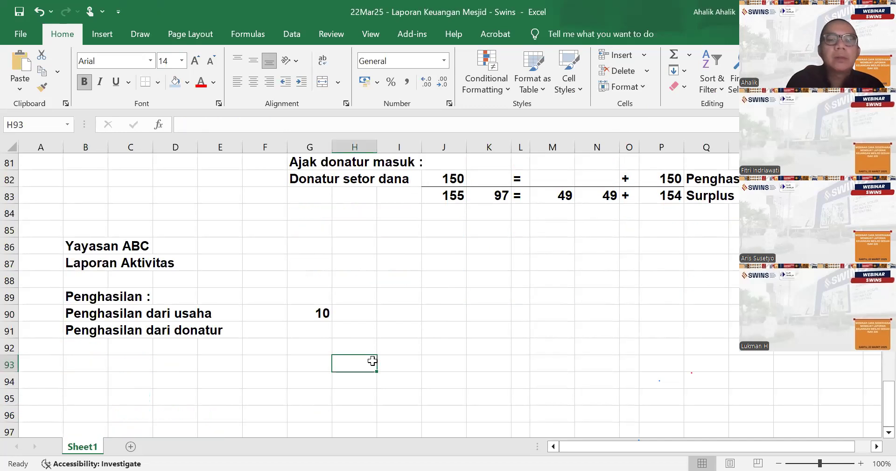
- Enter 150 as the Penghasilan dari donatur amount in cell G91 and underline it
left_click(318, 330)
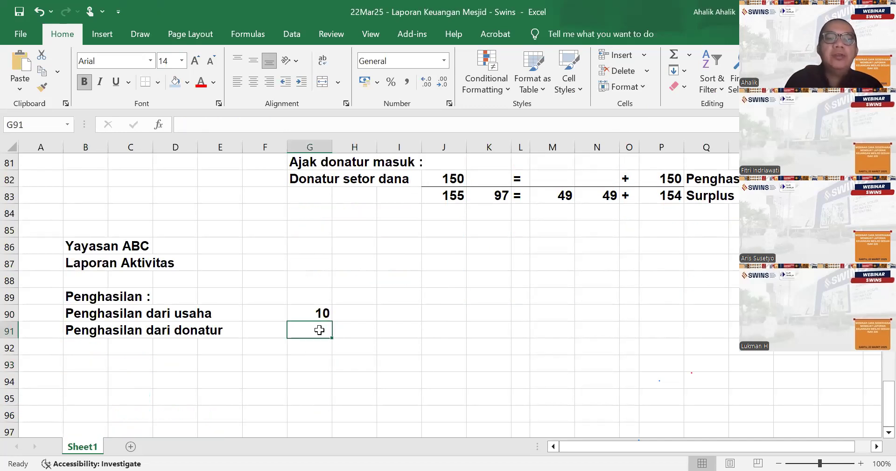
type("1")
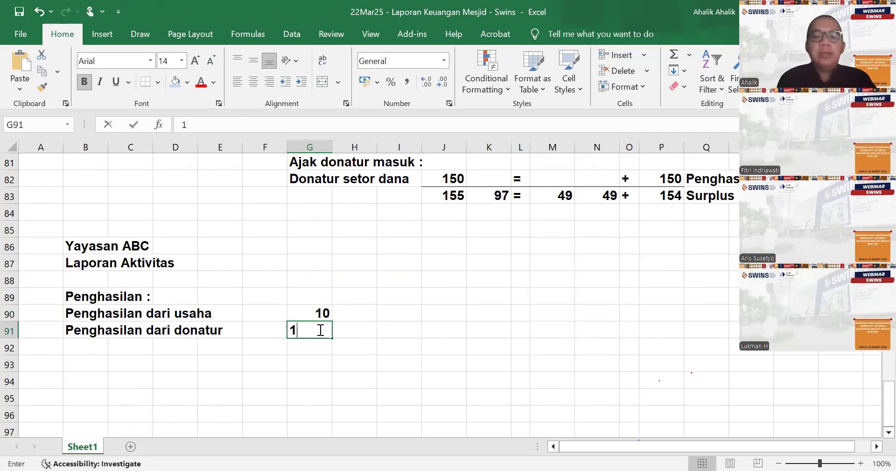
type("50")
key("Return")
key("Up")
key("ctrl+u")
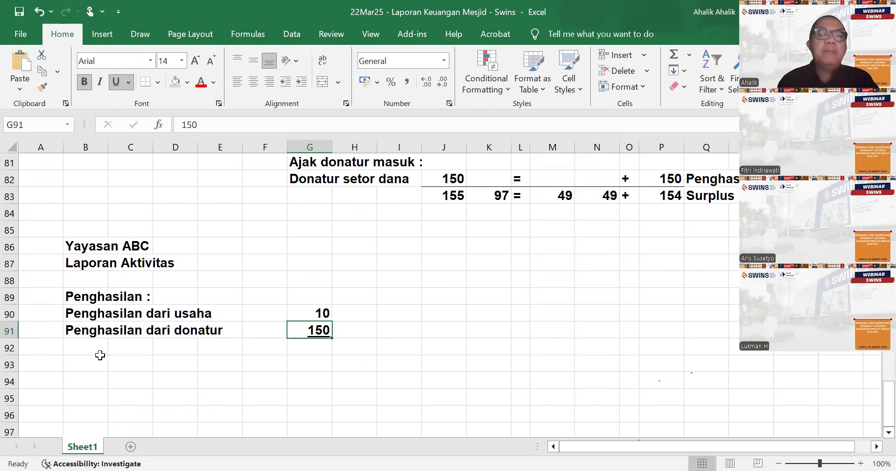
- Enter the label "Total Penghasilan" in cell B92 below the income lines
left_click(86, 351)
type("To")
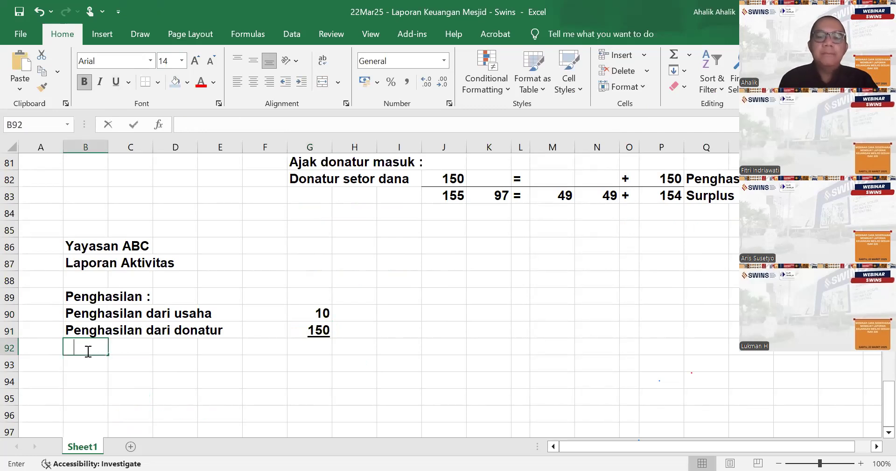
type("tal Penghasilan")
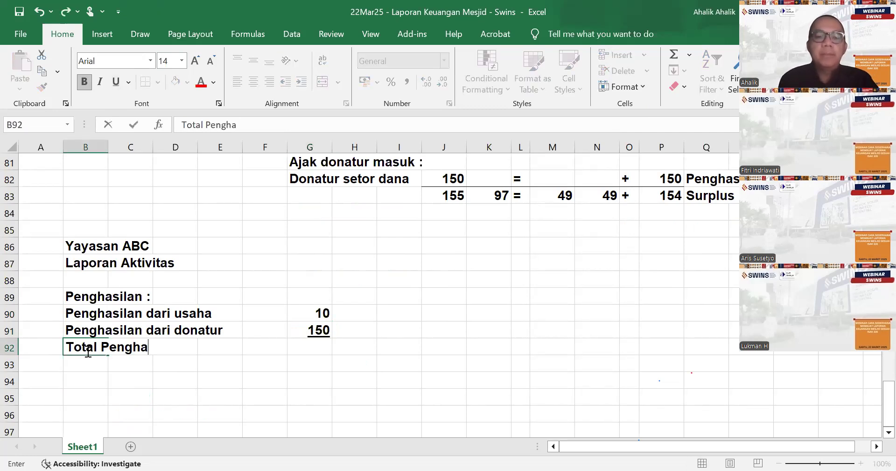
- Total the two income amounts in cell H92 with a SUM formula over G90:G91
key("Right")
key("Right")
key("Right")
key("Right")
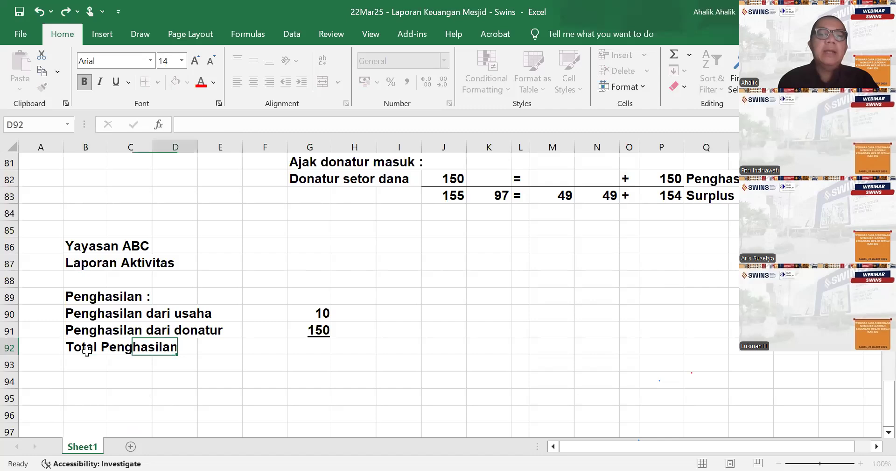
key("Right")
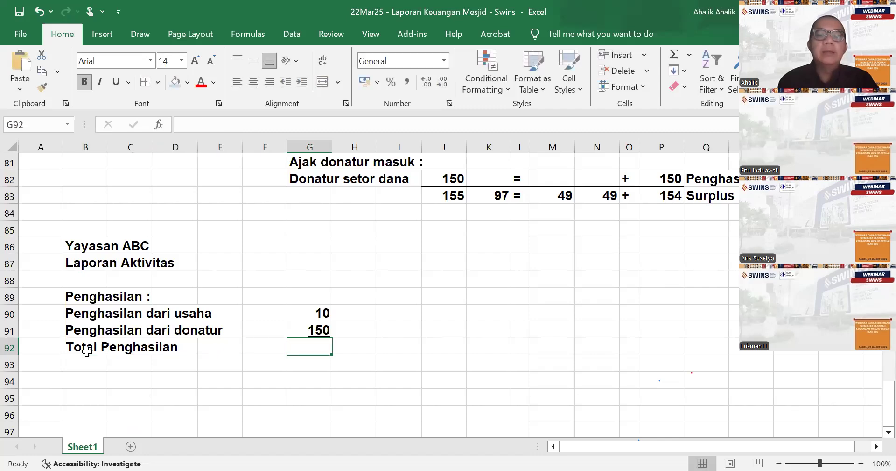
key("Right")
type("=sum")
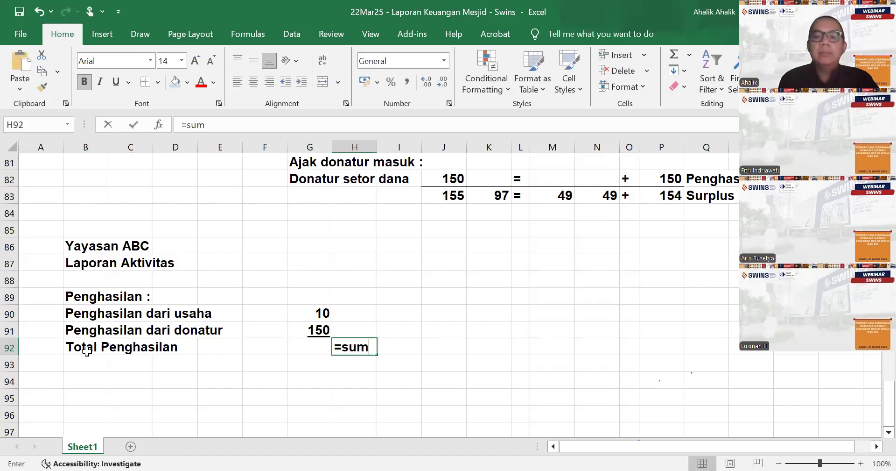
type("(")
mouse_move(312, 322)
left_mouse_down()
mouse_move(312, 330)
mouse_move(314, 316)
left_mouse_up()
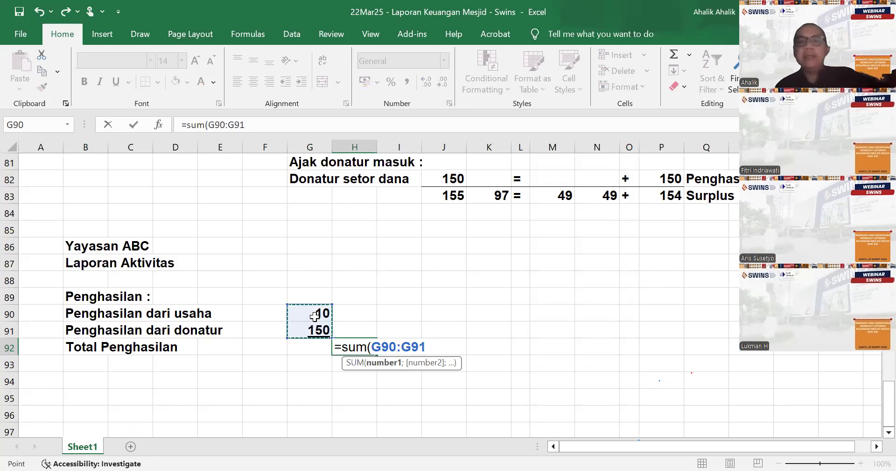
key("Return")
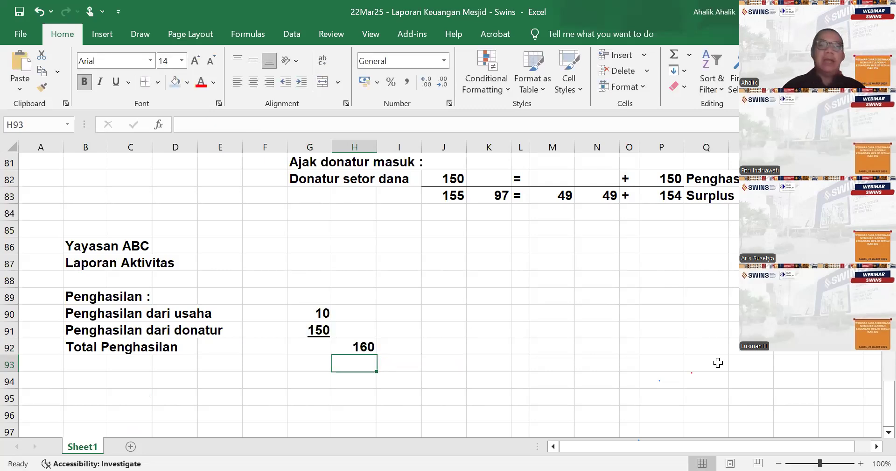
- Enter the expense line label "Biaya" in cell B94, leaving a blank row below Total Penghasilan
left_click(97, 383)
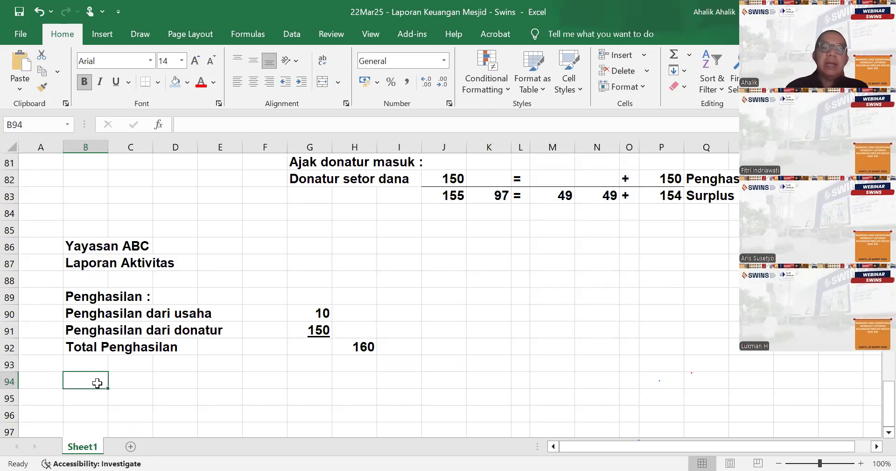
double_click(99, 383)
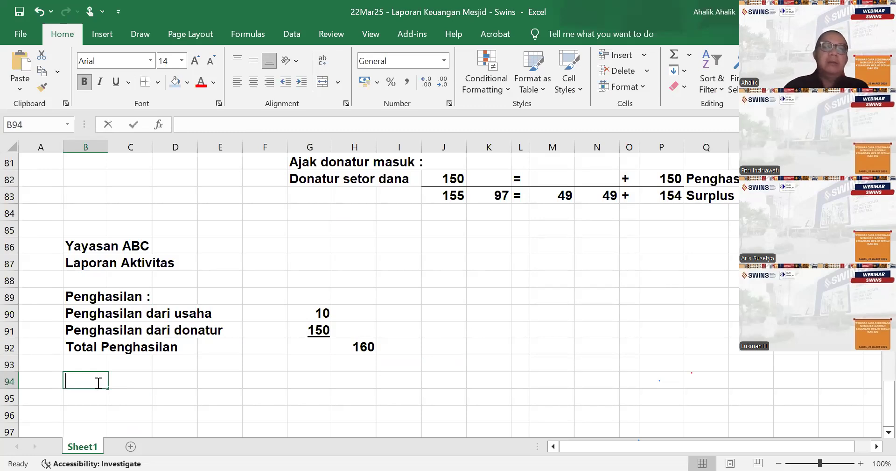
type("Biaya")
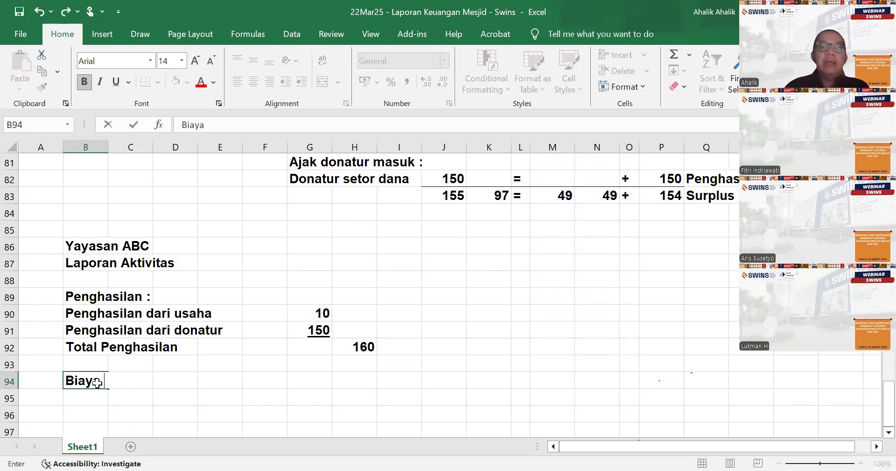
- Link cell H94 to the Biaya amount under Aset Neto in P79 and underline it
key("Right")
key("Right")
key("Right")
key("Right")
key("Right")
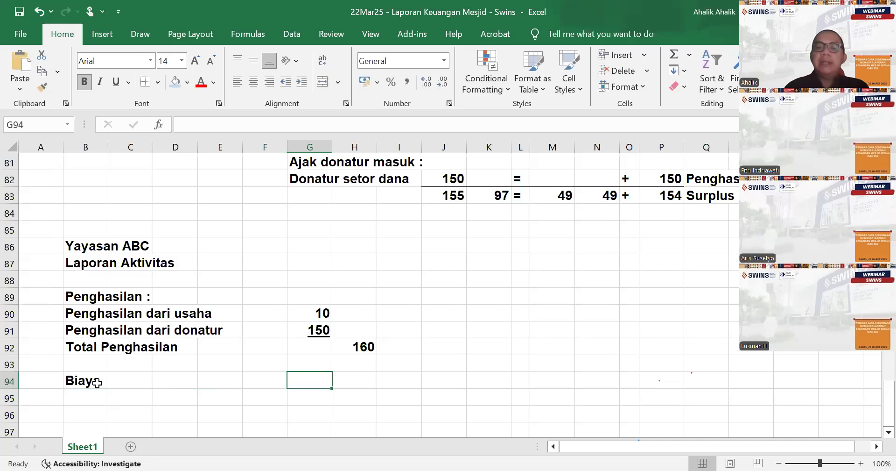
key("Right")
type("=")
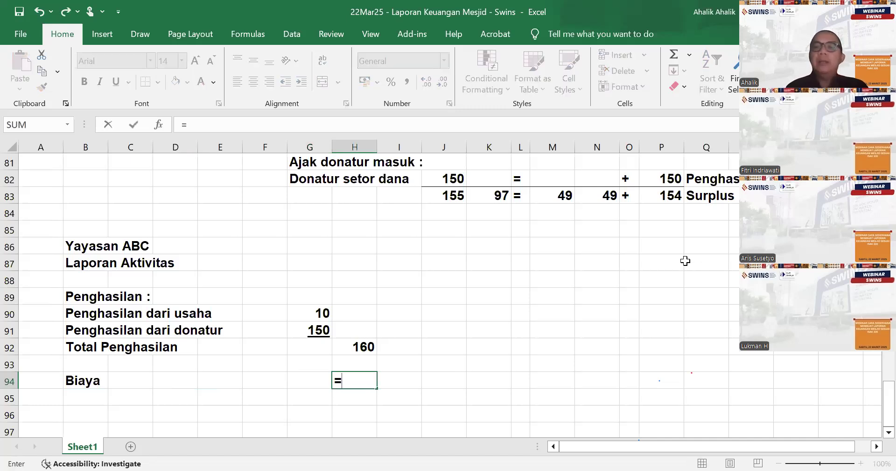
scroll(685, 260, "up", 2)
left_click(662, 228)
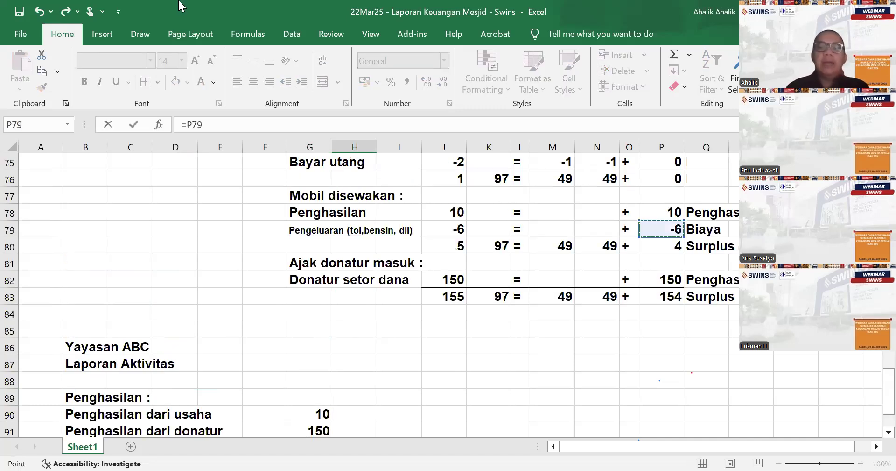
key("Return")
key("Up")
left_click(116, 82)
- Enter the result line label "Surplus" in cell B95 below Biaya
scroll(93, 367, "down", 1)
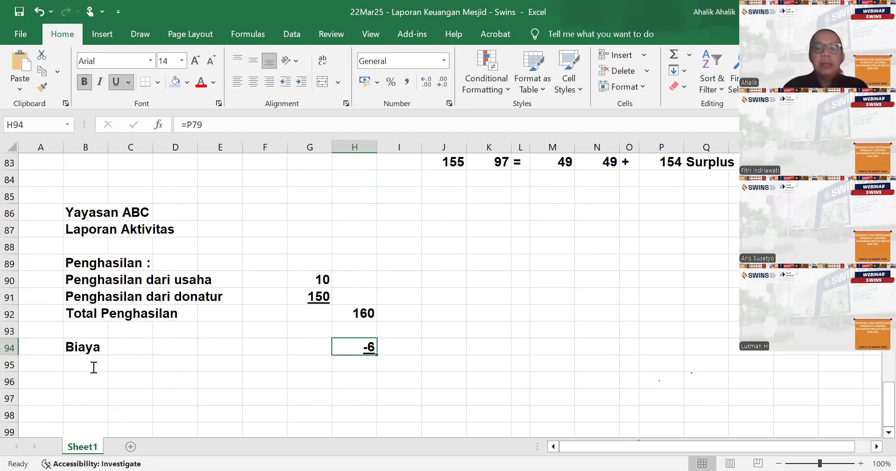
left_click(93, 367)
type("Surplus")
- Calculate the surplus in cell H95 with a SUM formula over H92:H94
key("Right")
key("Right")
key("Right")
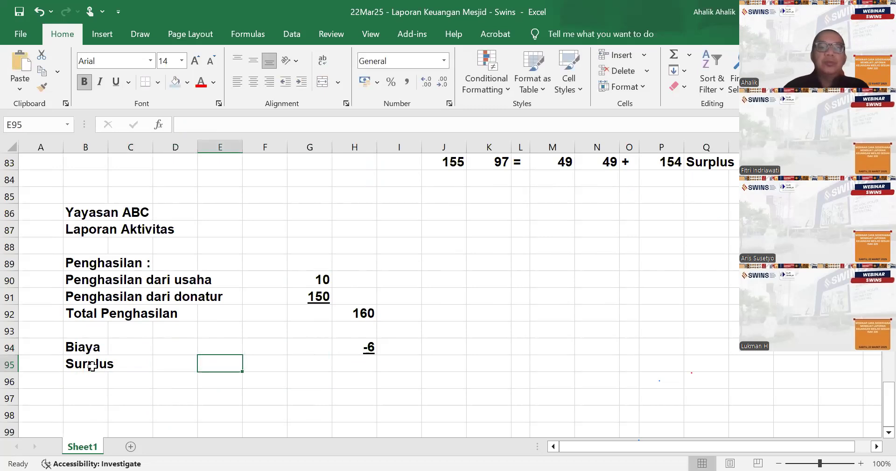
key("Right")
key("Right")
key("Right")
type("=")
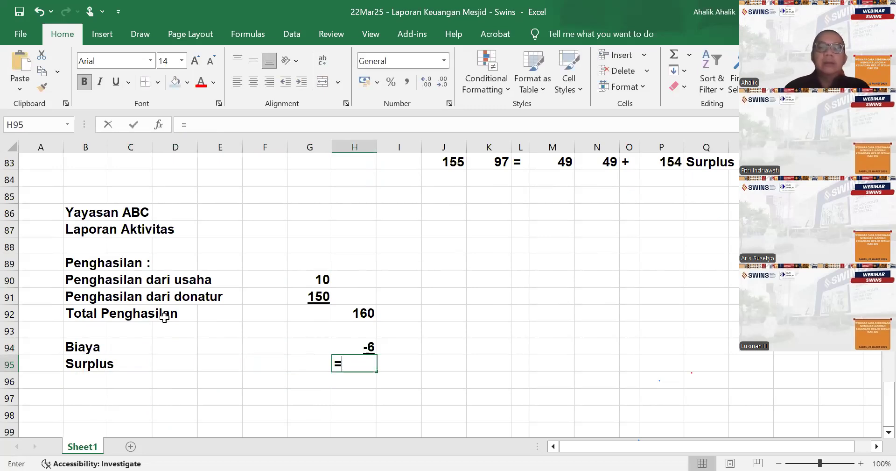
type("sum(")
left_click_drag(344, 313, 348, 341)
type(")")
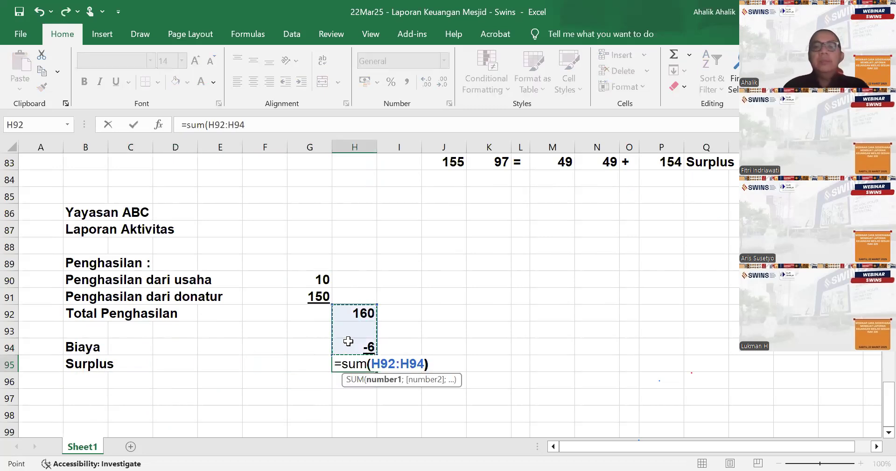
key("Return")
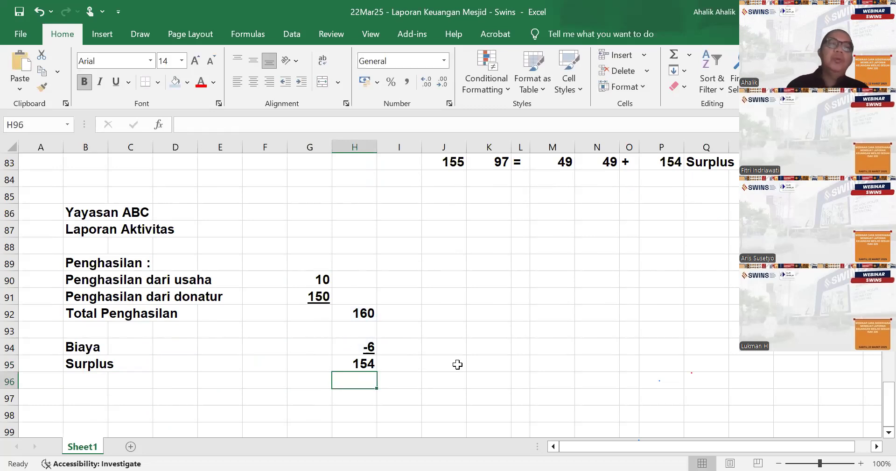
- Enter the second report's title "Laporan Perubahan Aset Neto" in cell B98
scroll(512, 366, "down", 1)
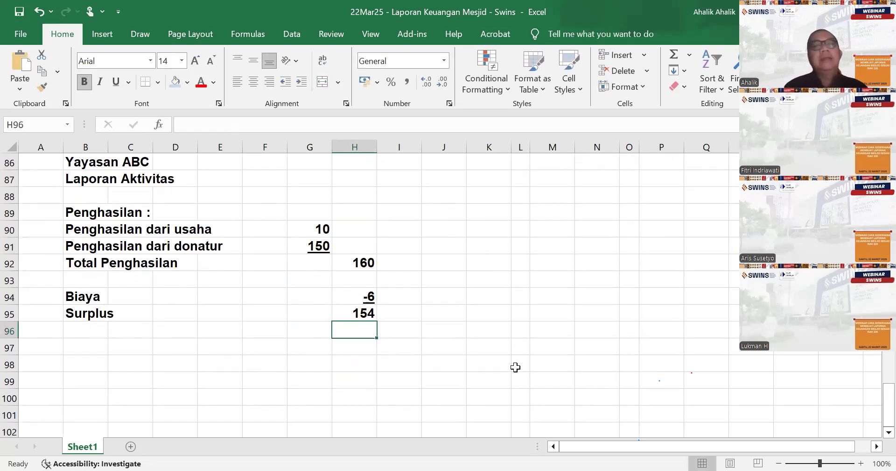
scroll(494, 382, "up", 1)
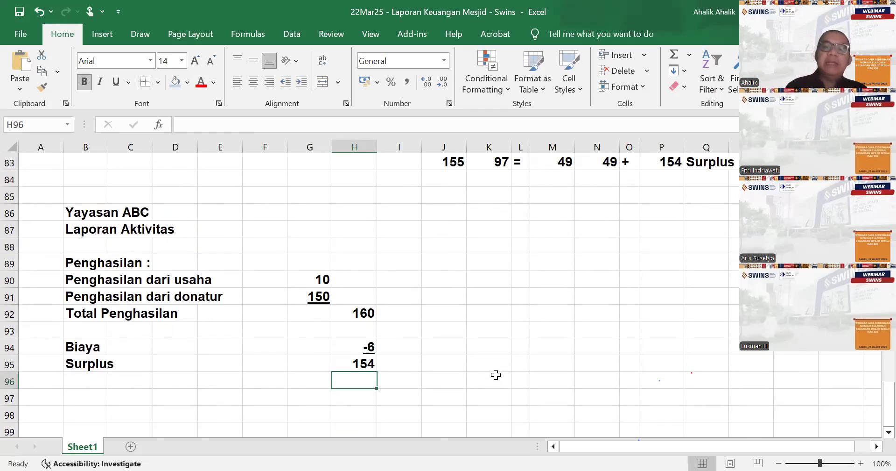
scroll(496, 374, "down", 1)
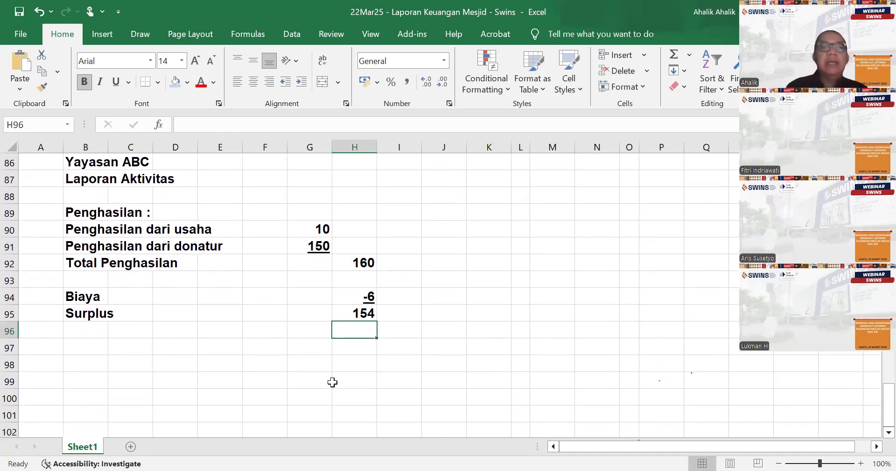
left_click(84, 360)
type("L")
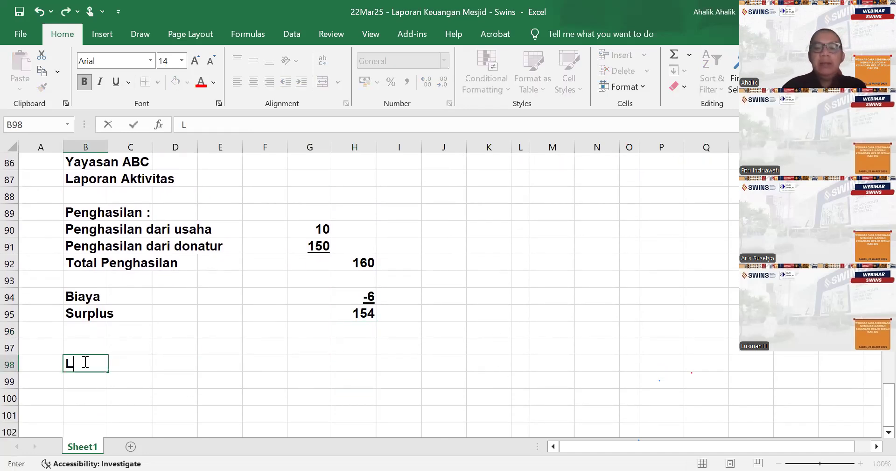
type("aporan Perubahan se")
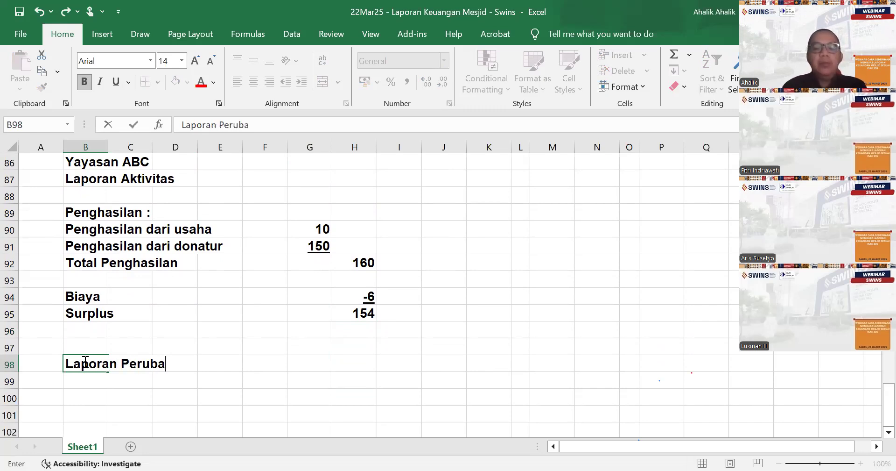
key("BackSpace")
key("BackSpace")
type("A")
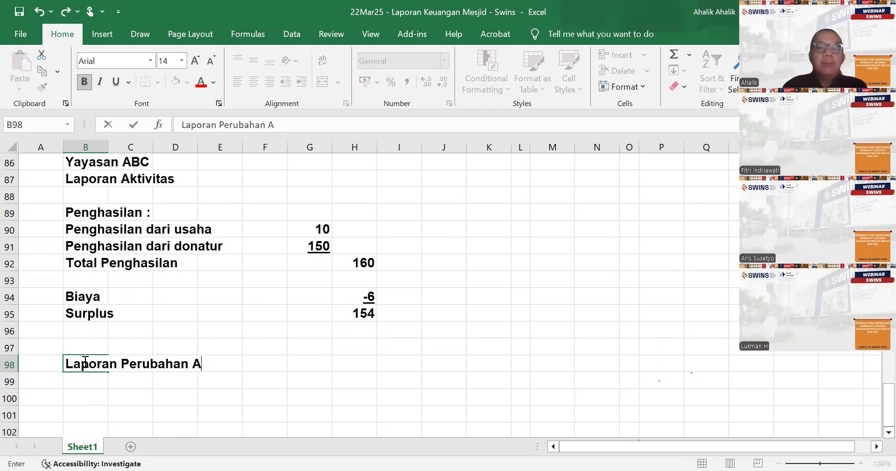
type("set Neto")
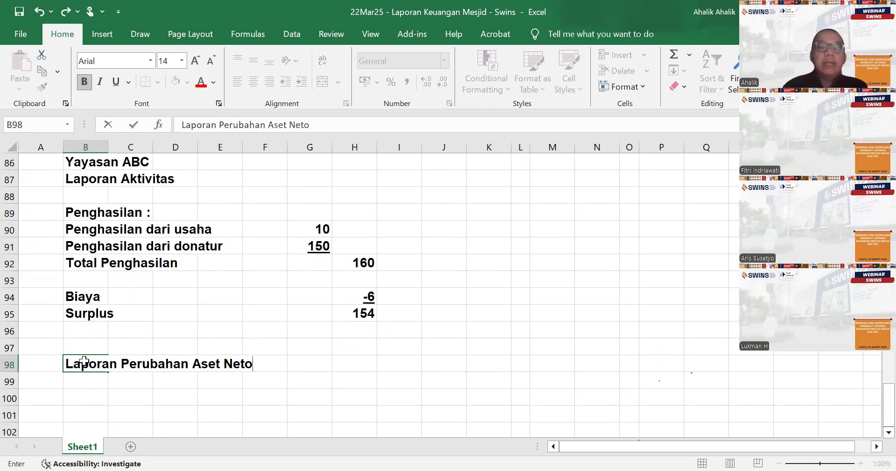
- Enter the organization name "Yayasan ABC" in cell B97 above the Laporan Perubahan Aset Neto title
key("Up")
type("Yayasan ABC")
key("Down")
key("Down")
key("Down")
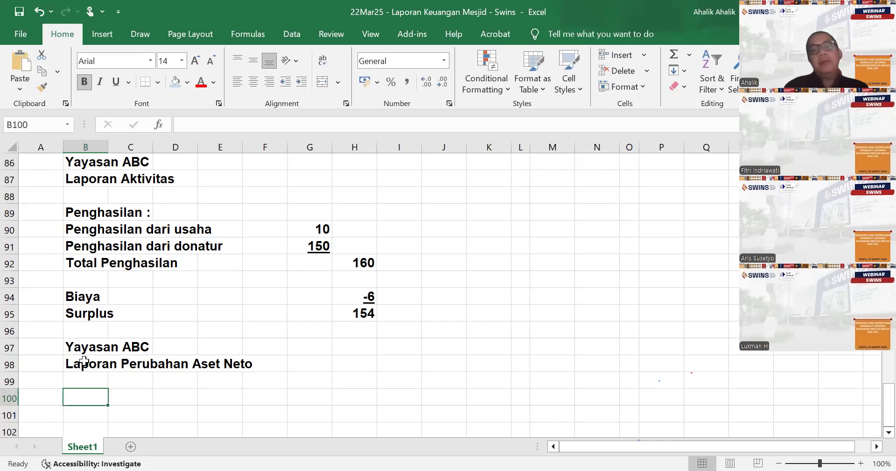
- Enter the opening balance label "Aset neto, awal" in cell B100
type("Aset ehto")
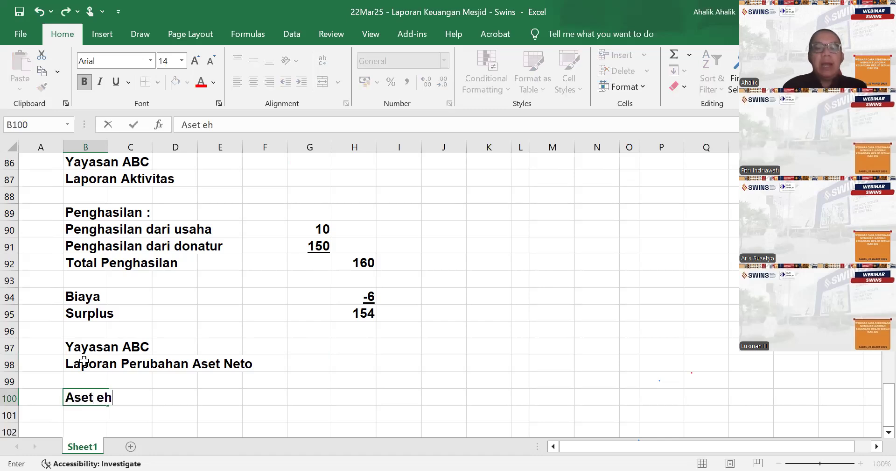
key("BackSpace")
key("BackSpace")
key("BackSpace")
key("BackSpace")
type("neto")
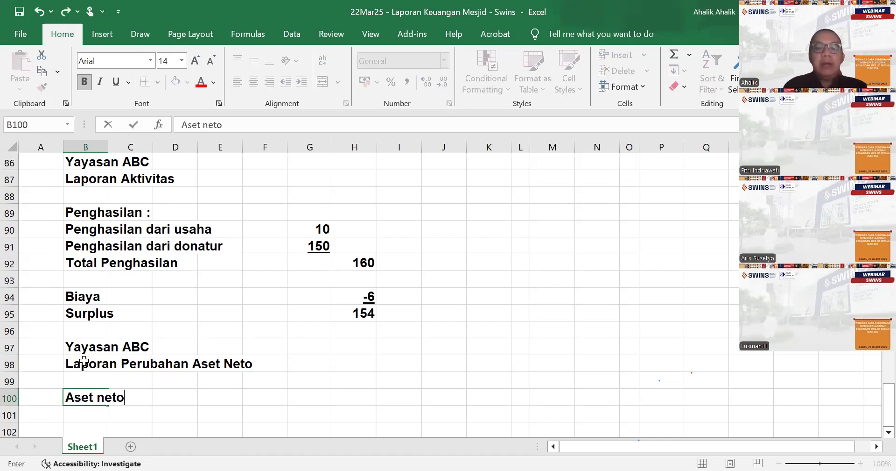
type(", awal")
- Enter 0 as the Aset neto, awal amount in cell F100
key("Right")
key("Right")
key("Right")
key("Right")
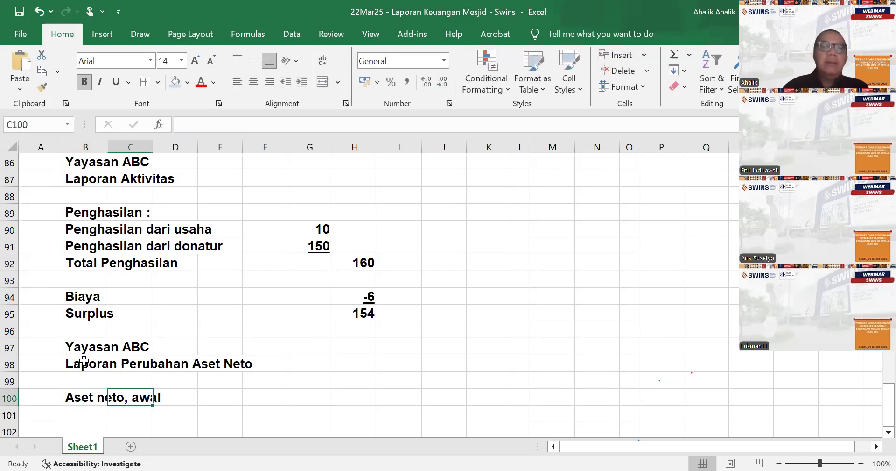
type("0")
key("Return")
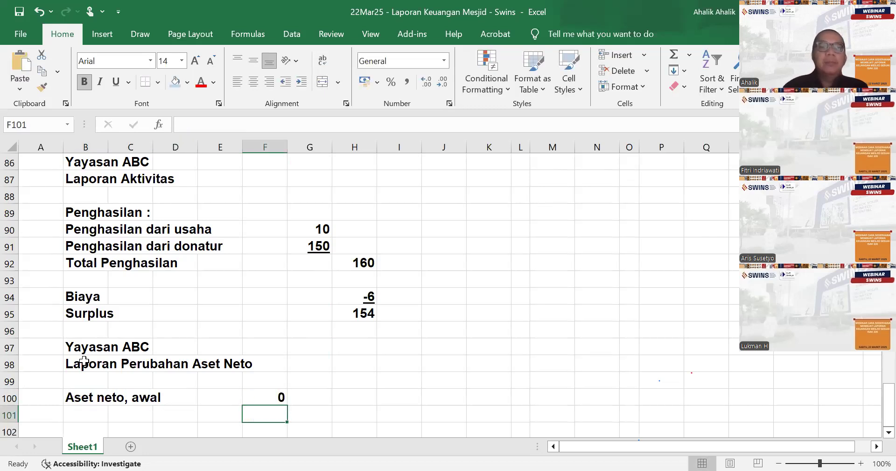
- Enter the label "Surplus" in cell B101 below Aset neto, awal
key("Left")
key("Left")
key("Left")
key("Left")
type("Sutplus")
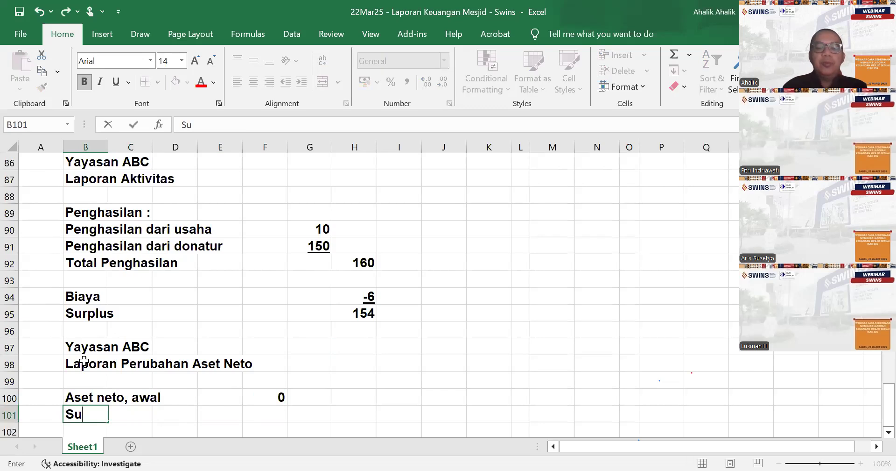
key("Right")
key("BackSpace")
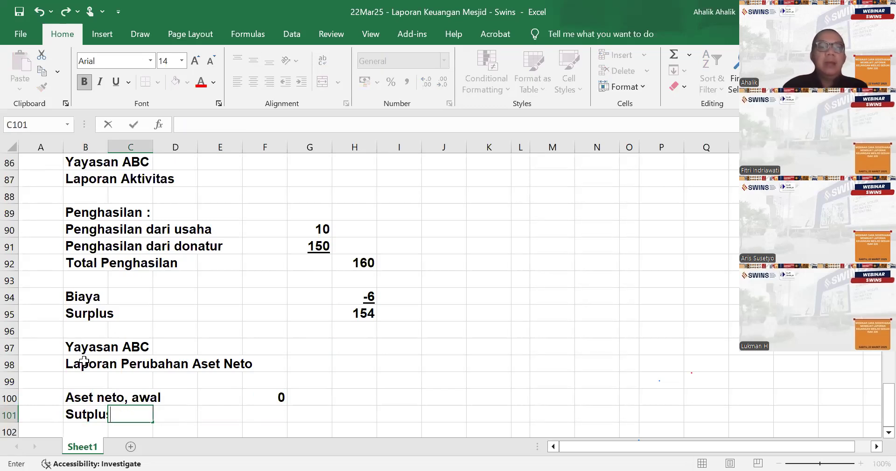
key("Left")
type("Surplus")
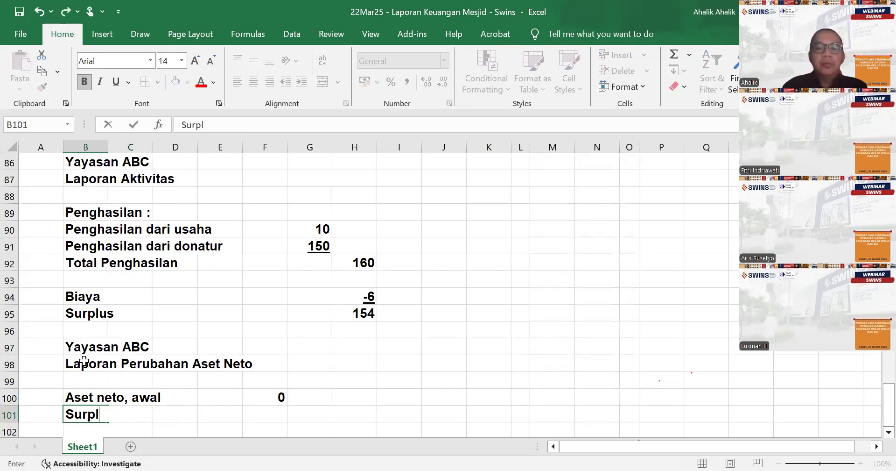
- Link F101 to the Laporan Aktivitas surplus in H95 and underline the amount
key("Right")
key("Right")
key("Right")
key("Right")
type("=")
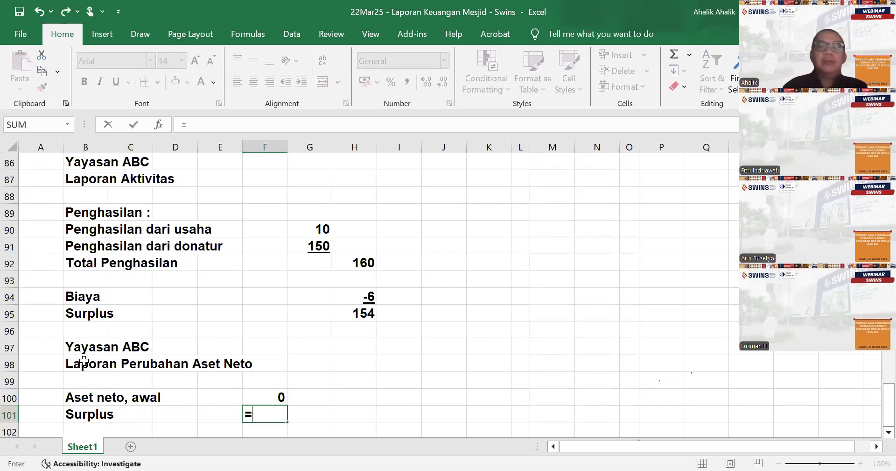
left_click(369, 314)
key("Return")
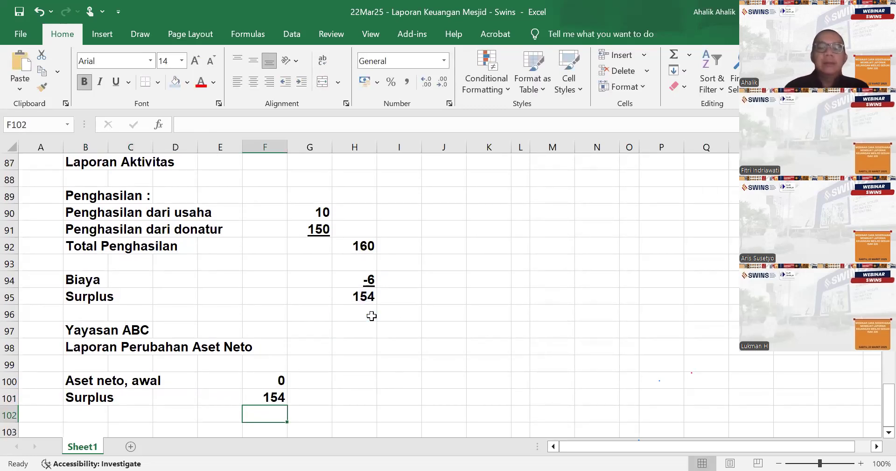
left_click(277, 396)
left_click(116, 82)
- Label B102 "Aset neto akhir" and sum F100 through F101 in cell F102
scroll(123, 362, "down", 1)
left_click(94, 365)
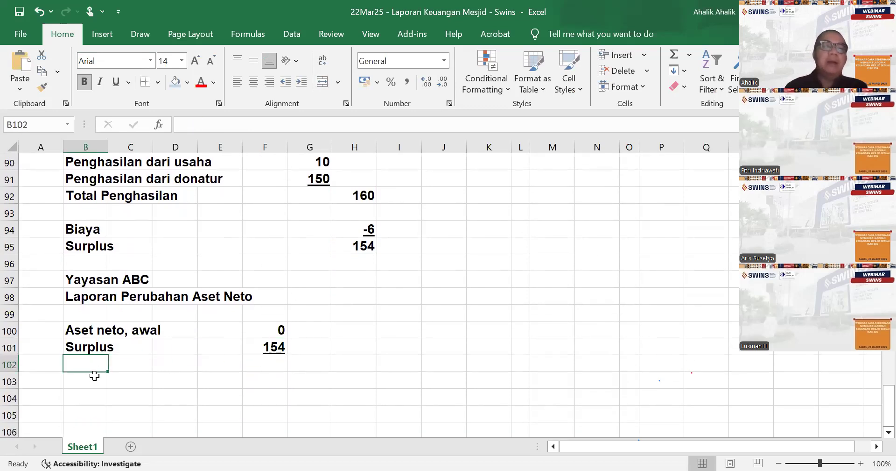
type("Aset neto akhir")
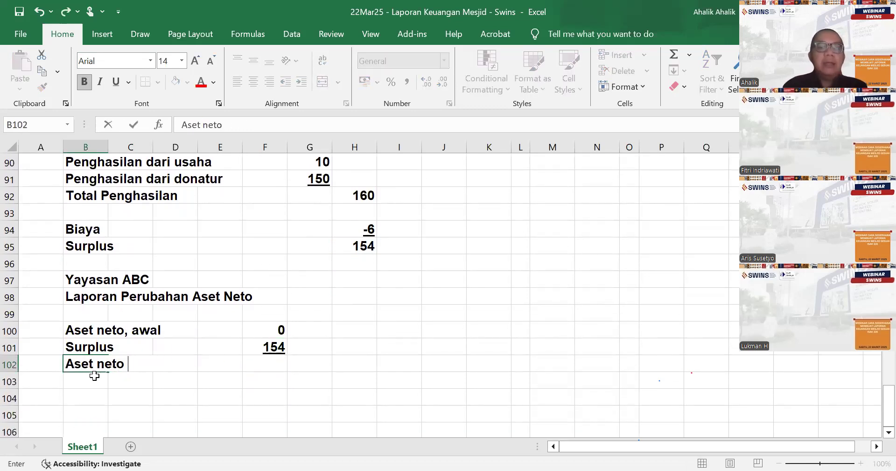
key("Tab")
key("Tab")
key("Tab")
key("Tab")
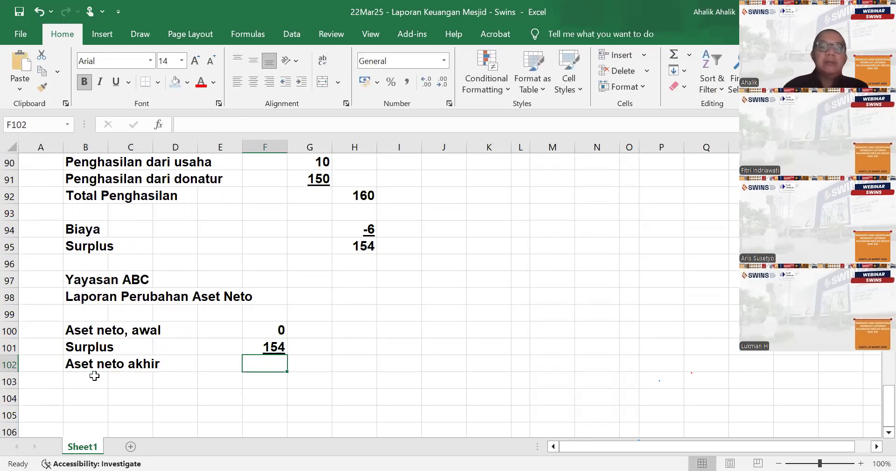
type("=sum(")
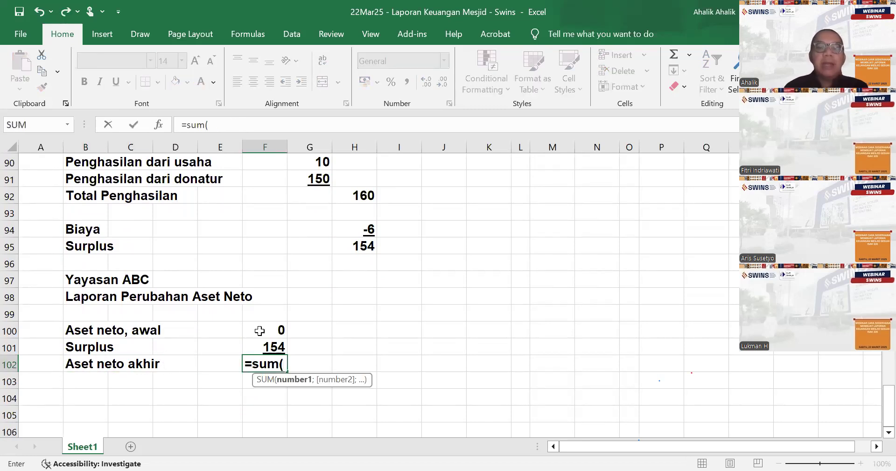
left_click_drag(260, 331, 264, 346)
key("Return")
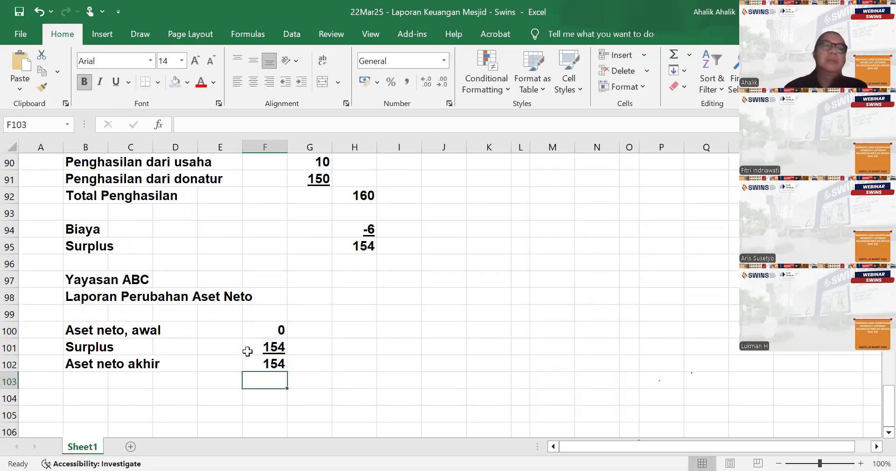
- Enter section number 3 in A105 and the heading "Laporan Posisi Keuangan" in B105
scroll(134, 342, "up", 20)
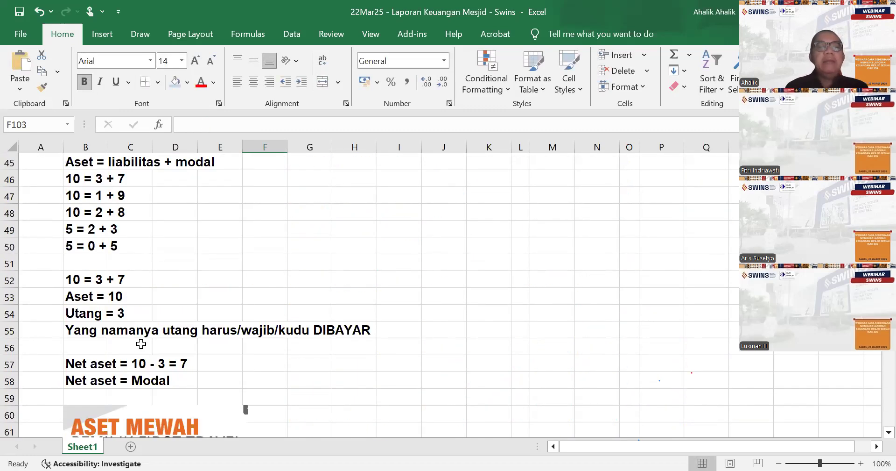
scroll(143, 345, "down", 20)
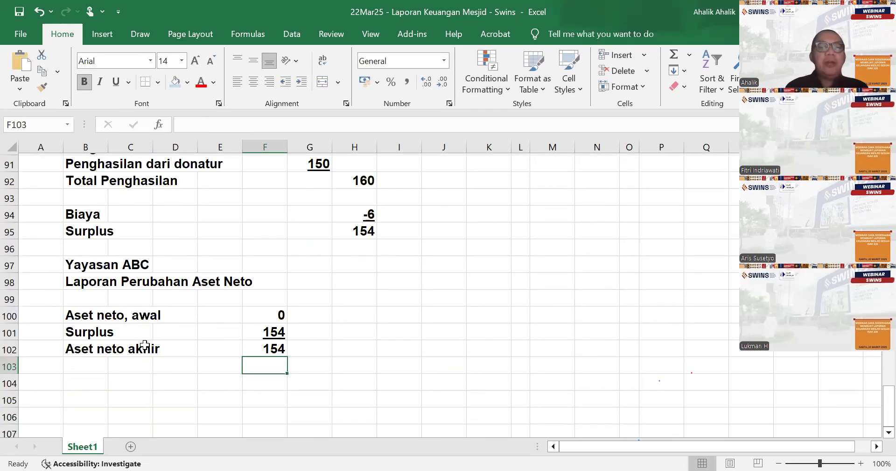
left_click(38, 263)
type("3")
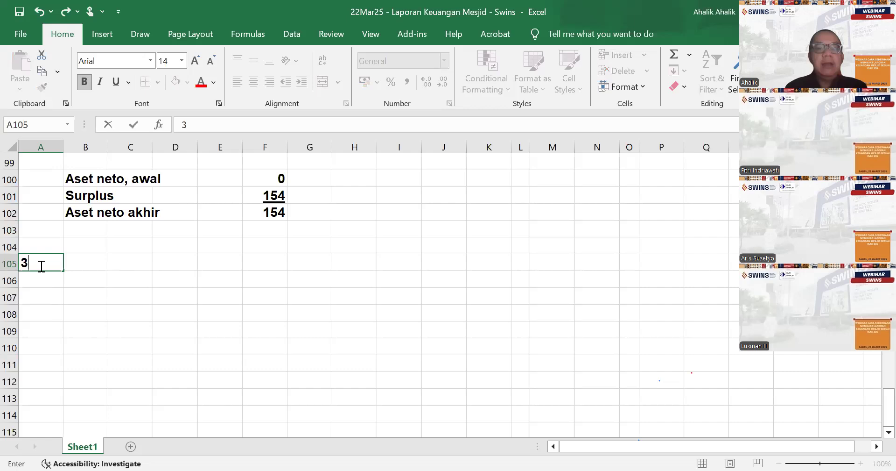
left_click(66, 263)
type("Laporan Posisi Keuanga")
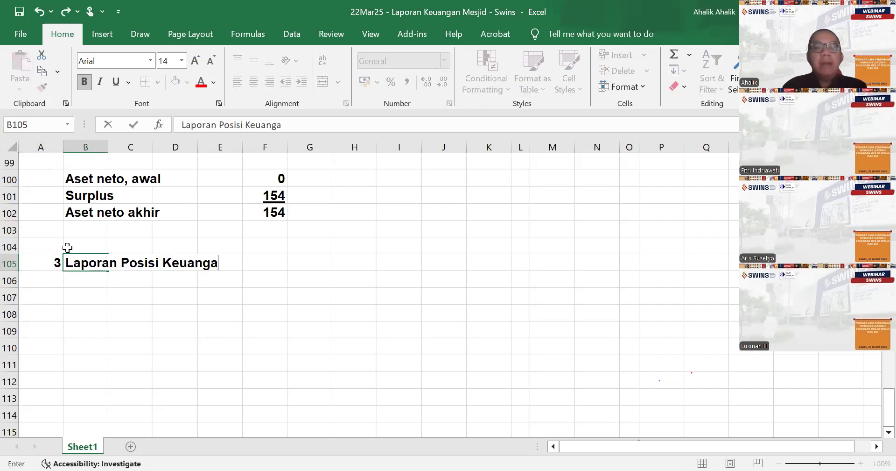
key("Return")
key("Return")
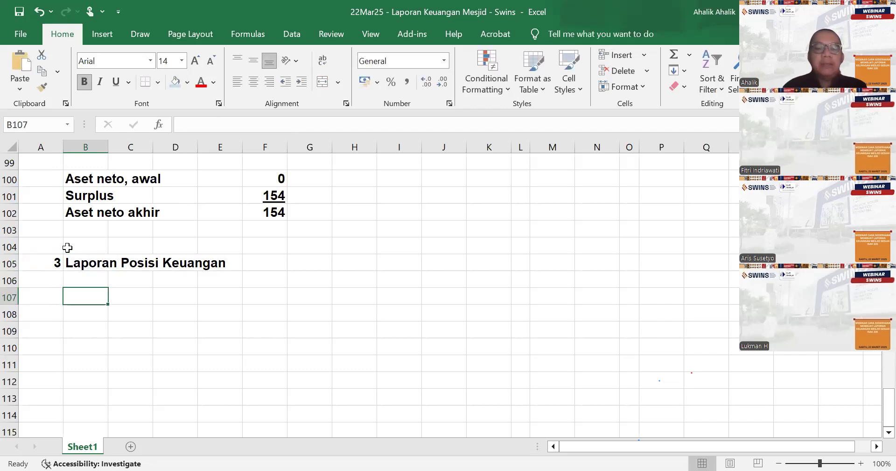
- Write the note "Isinya seperti persamaan akuntansi" in B107 and the equation "Aset = liabilitas + aset neto" in B109
type("Isinya")
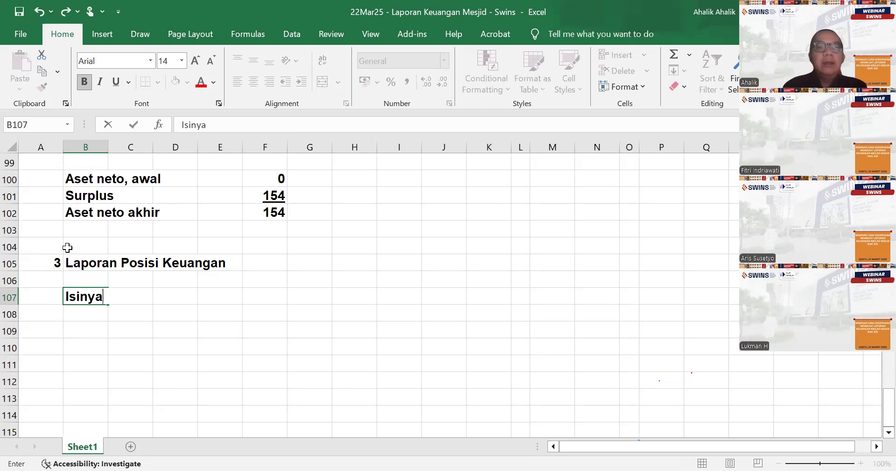
type(" seperti persamaan akuntansi")
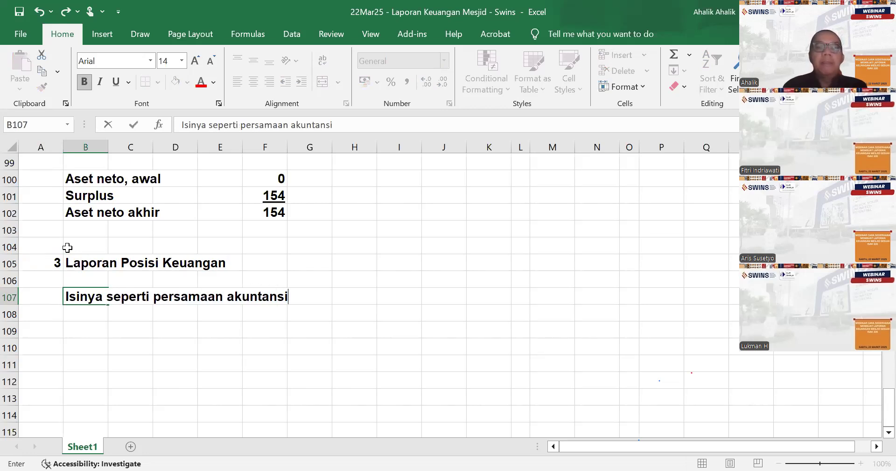
key("Return")
key("Return")
type("As")
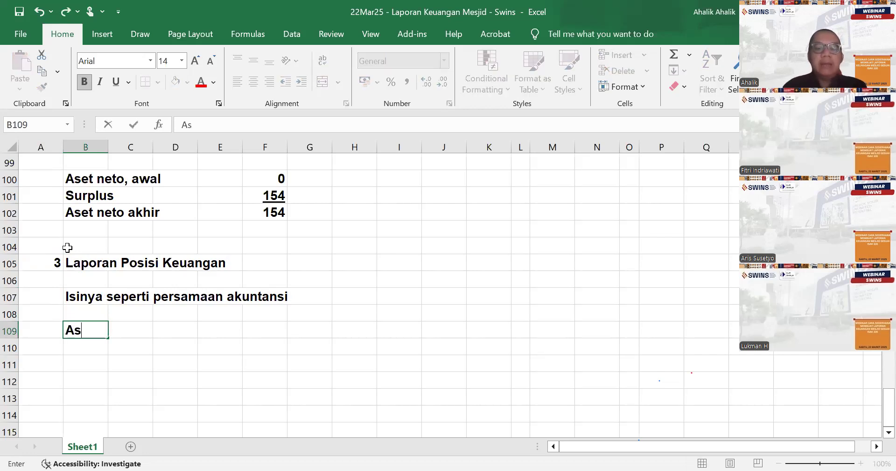
type("et = liabi")
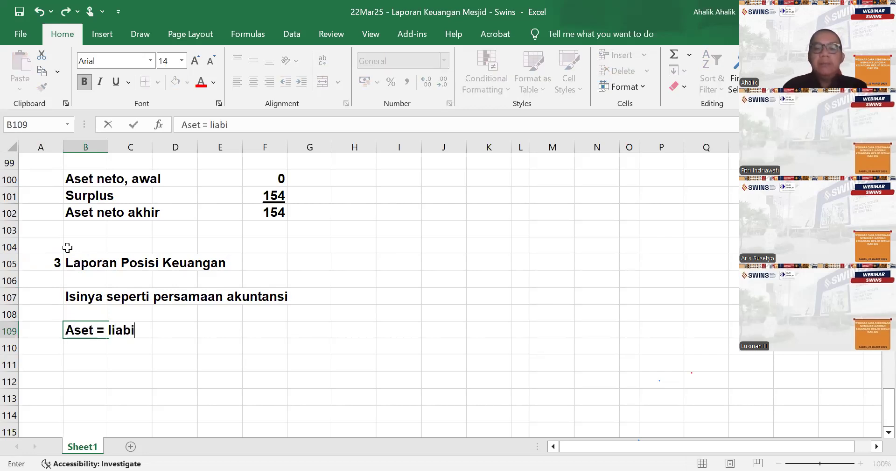
type("litas + aset net")
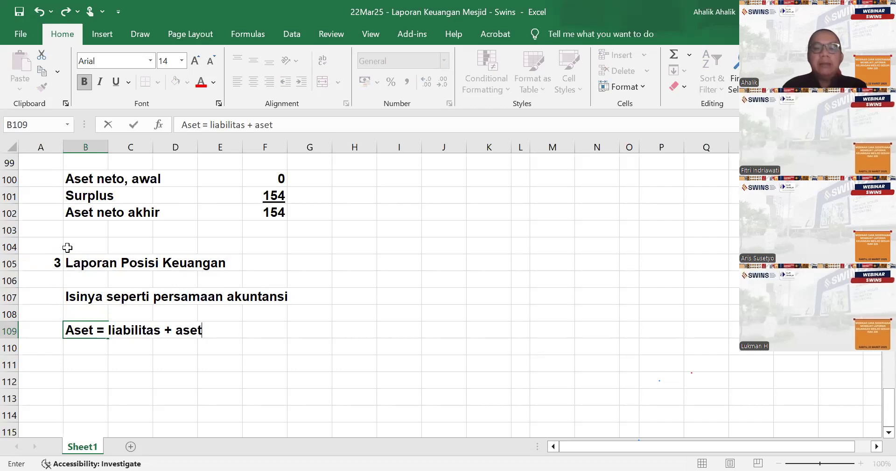
key("Return")
key("Return")
key("Return")
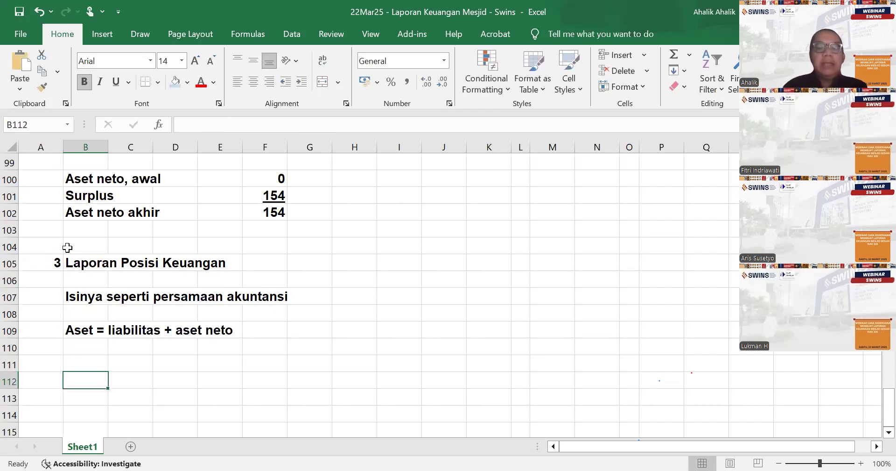
- Enter the report heading "Yayasan ABC" in B112 and "Laporan Posisi Keuangan" in B113
type("Yayasan ABC")
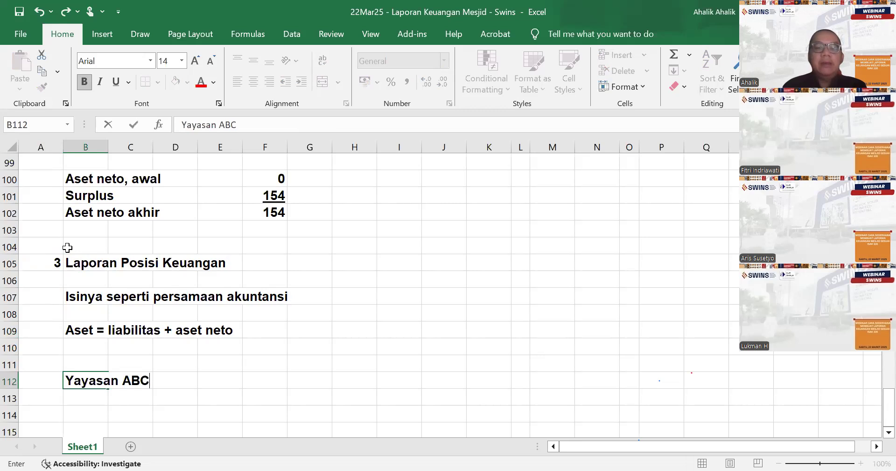
key("Return")
type("La")
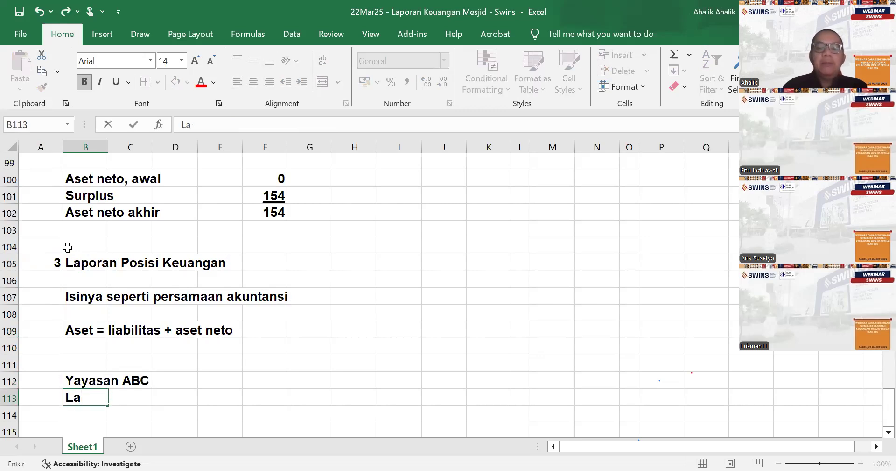
type("poran Posisi ")
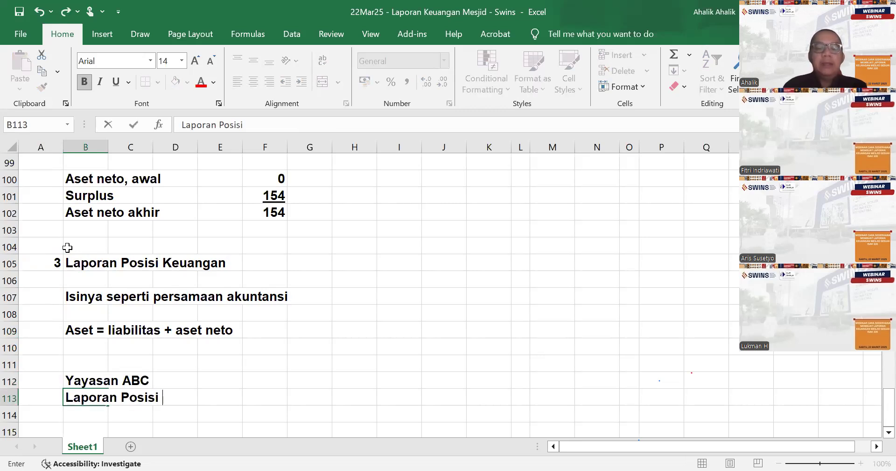
type("Keuangan")
key("Return")
key("Return")
- Enter the subheading "Aset :" in B115 and the line label "Kas" in B116
type("Aset :")
key("Return")
type("Kas")
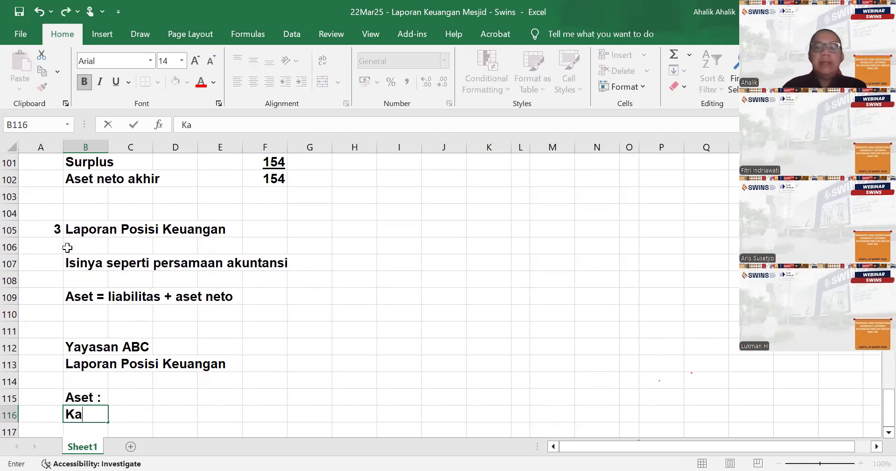
scroll(432, 353, "up", 12)
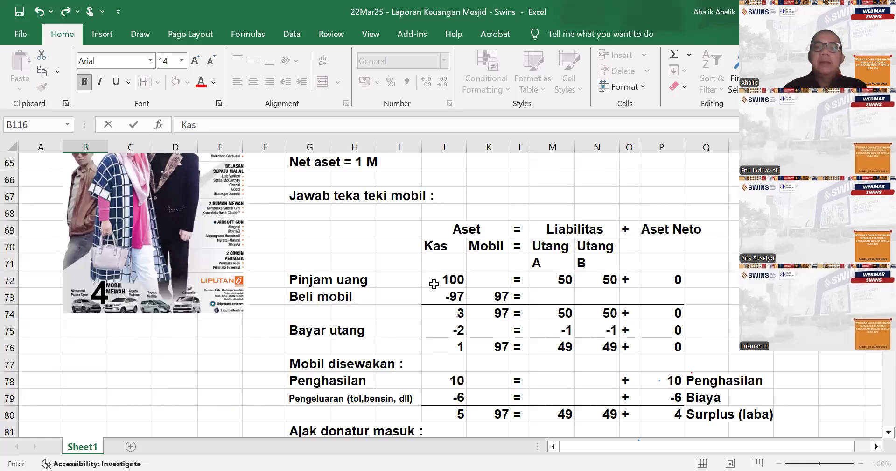
scroll(435, 430, "down", 14)
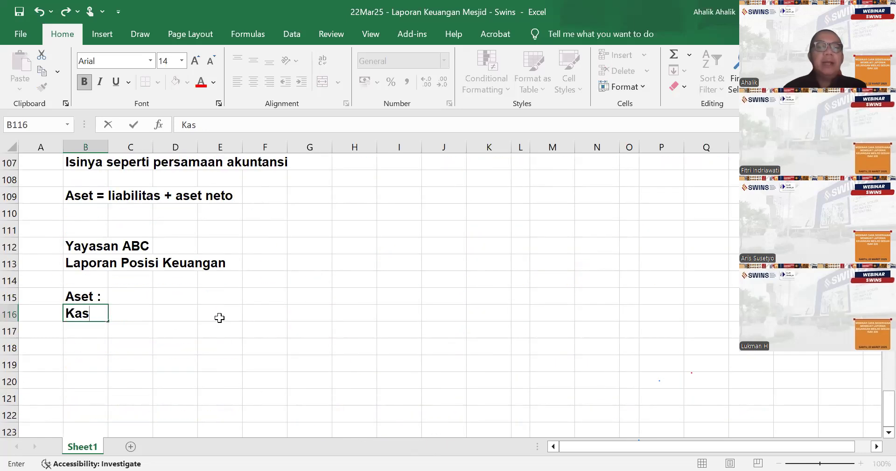
- Link the Kas amount in E116 to the final cash balance in J83 of the accounting equation
left_click(218, 316)
type("=")
scroll(292, 317, "up", 8)
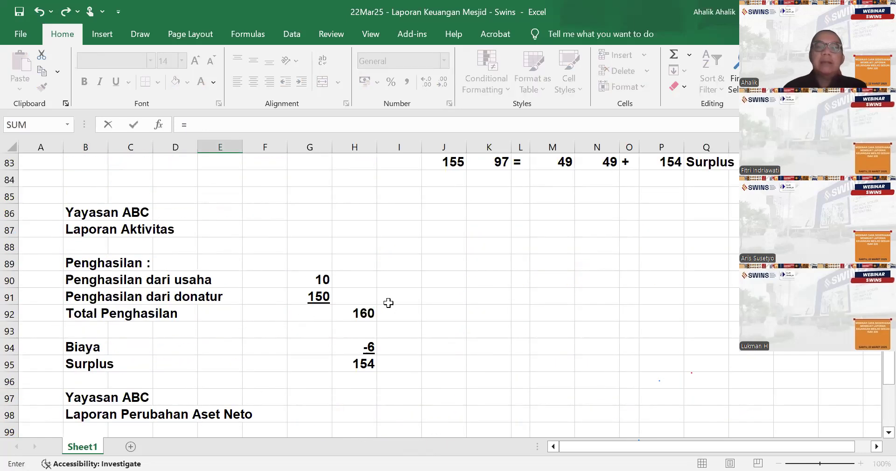
scroll(389, 303, "up", 3)
left_click(446, 311)
key("Return")
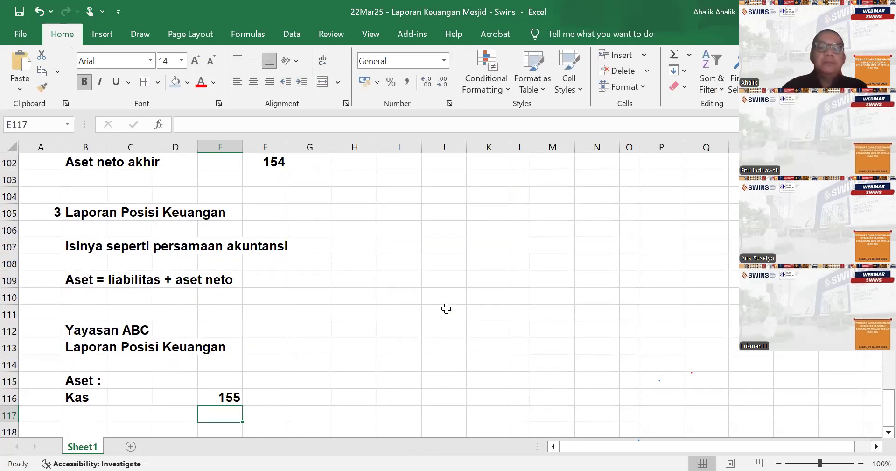
- Enter the label "Mobil" in cell B117 below Kas
key("Left")
key("Left")
key("Left")
type("Mobil")
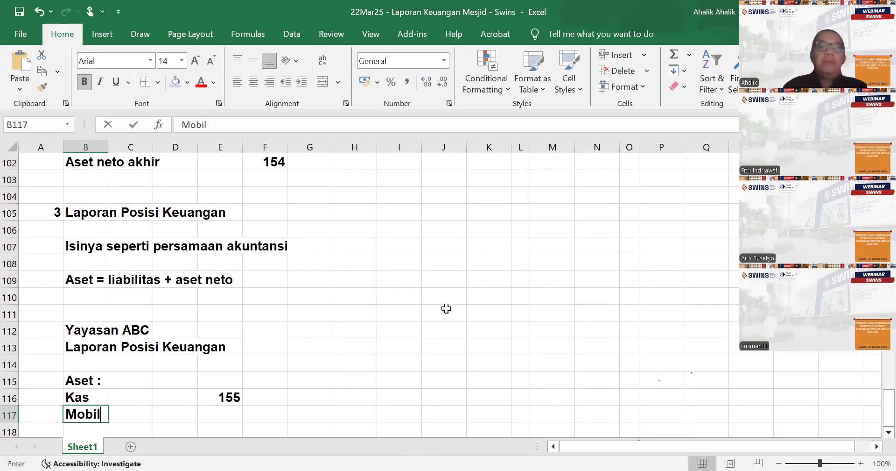
- Link the Mobil amount in E117 to the final car balance in K83 and underline it
key("Right")
key("Right")
key("Right")
type("=")
scroll(538, 247, "up", 9)
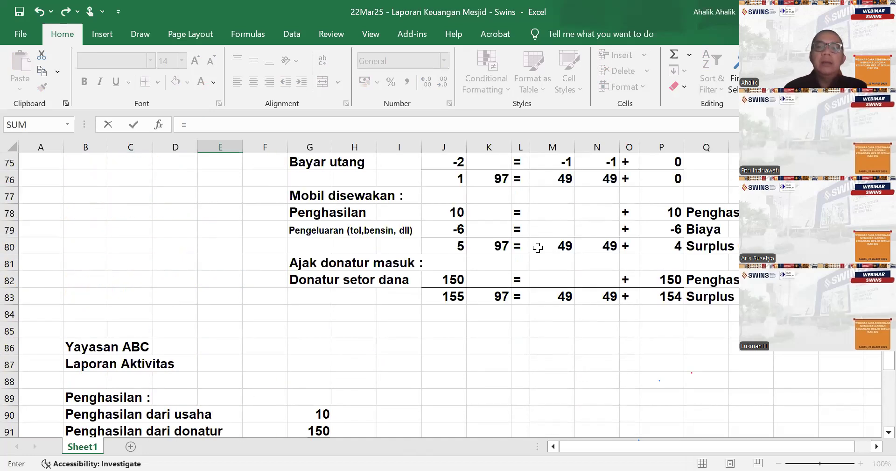
scroll(539, 247, "up", 1)
left_click(500, 345)
key("Return")
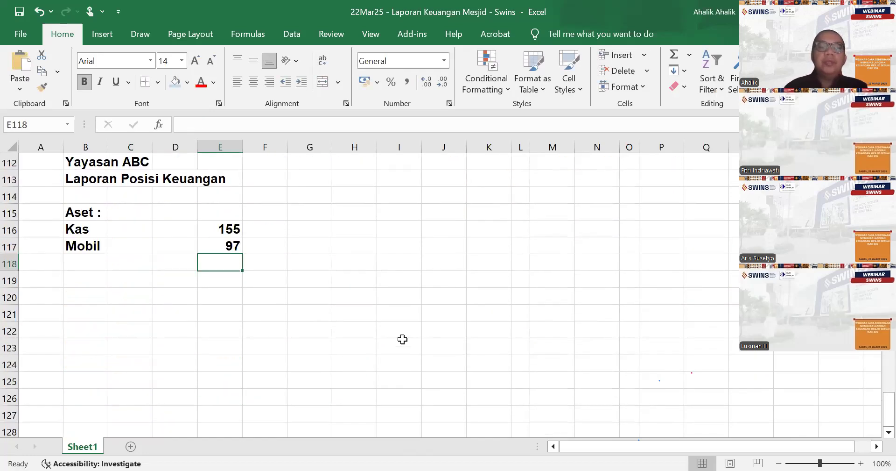
left_click(231, 245)
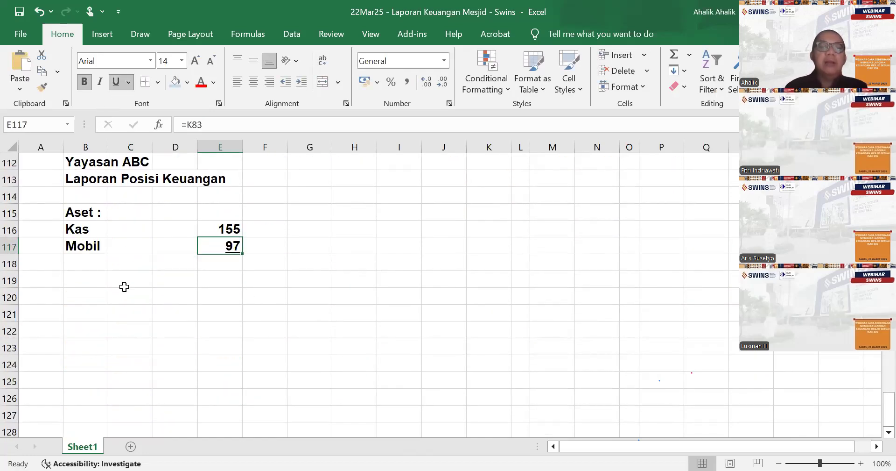
- Enter the label "Total Aset" in cell B124, leaving blank rows below Mobil
left_click(93, 364)
type("Total Aset")
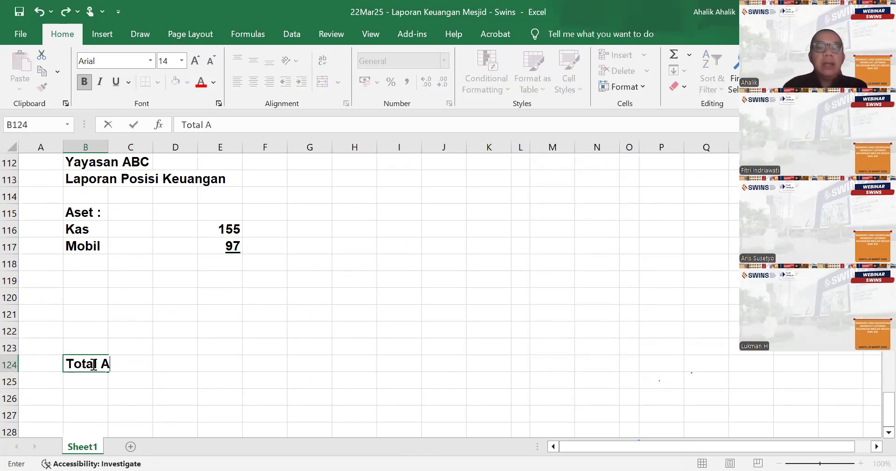
- Calculate Total Aset in E124 by summing the Kas and Mobil amounts in E116:E117
key("Tab")
key("Tab")
key("Tab")
type("=")
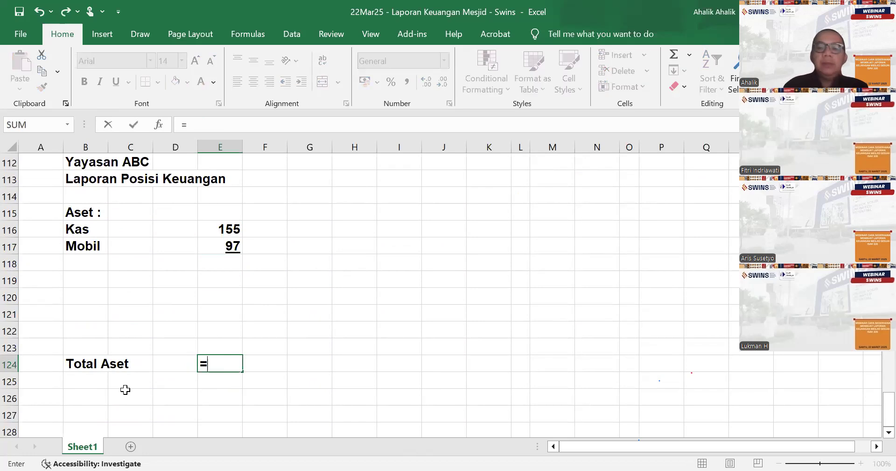
type("sum(")
left_click_drag(220, 227, 226, 246)
key("Return")
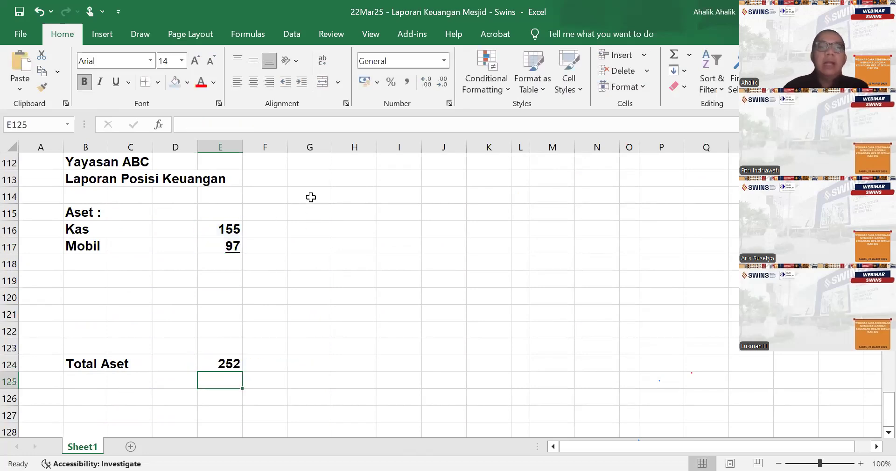
- Enter the labels "Liabilitas :", "Utang A" and "Utang B" in cells F115 to F117
left_click(275, 213)
type("Liabilitas")
key("Return")
type("Utang A")
left_click(277, 213)
type("Utang A")
key("BackSpace")
key("BackSpace")
key("BackSpace")
key("BackSpace")
key("BackSpace")
key("BackSpace")
key("BackSpace")
type("Liabilitas")
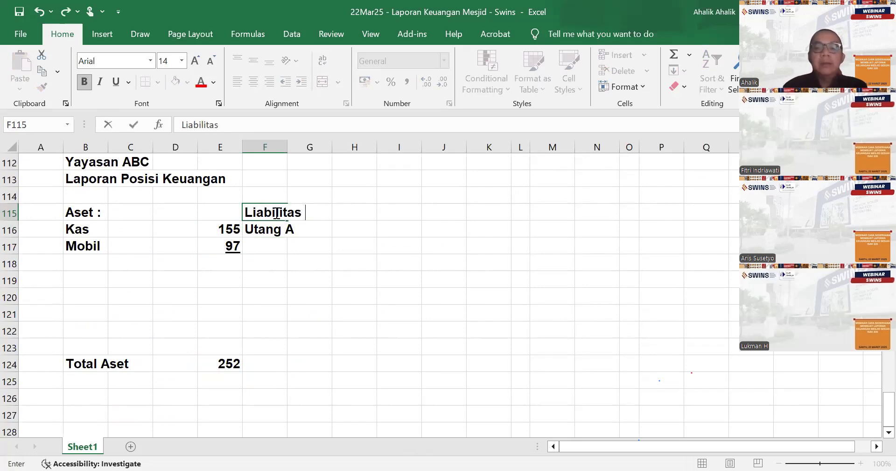
type(" :")
key("Return")
key("Return")
type("Utang B")
key("Right")
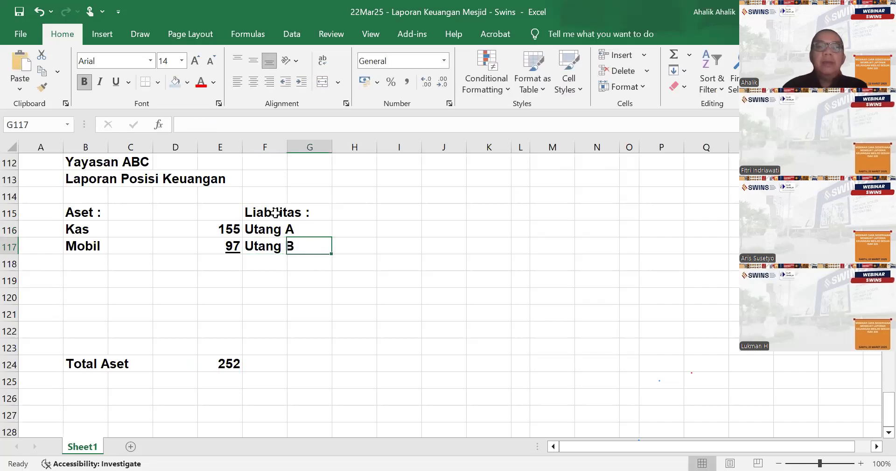
- Link the Utang A amount in H116 to its final balance in column M of the accounting equation
key("Up")
key("Right")
type("=")
scroll(276, 212, "up", 12)
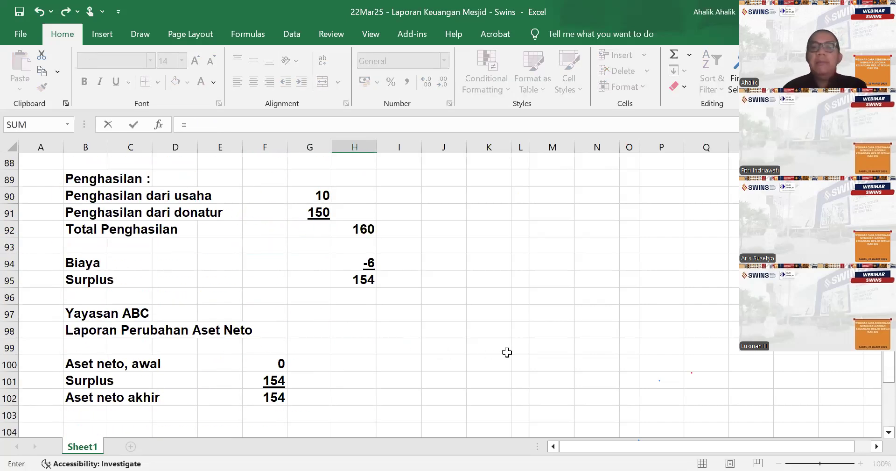
left_click(565, 279)
key("Return")
- Link the Utang B amount in H117 to its final balance in N83 and underline it
type("=")
scroll(570, 277, "up", 3)
scroll(570, 277, "up", 5)
left_click(611, 244)
key("Return")
scroll(350, 340, "down", 1)
left_click(349, 340)
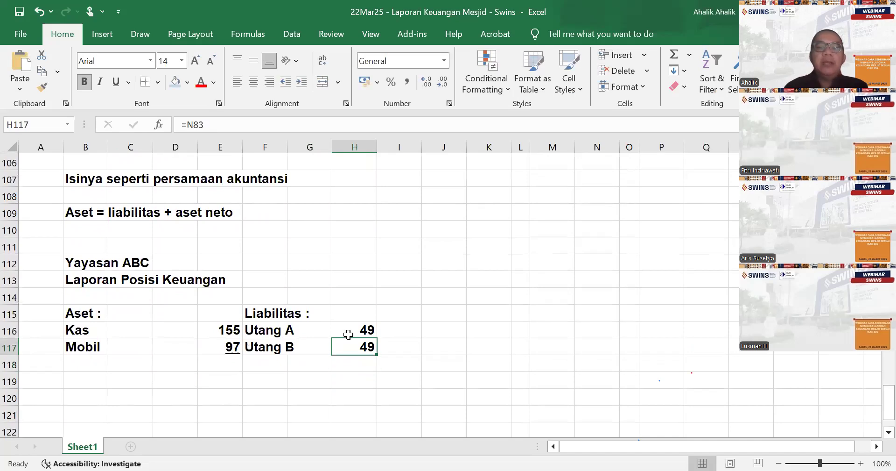
left_click(116, 82)
- Add a "Total Utang" row in F118 and sum H116:H117 in I118
left_click(268, 363)
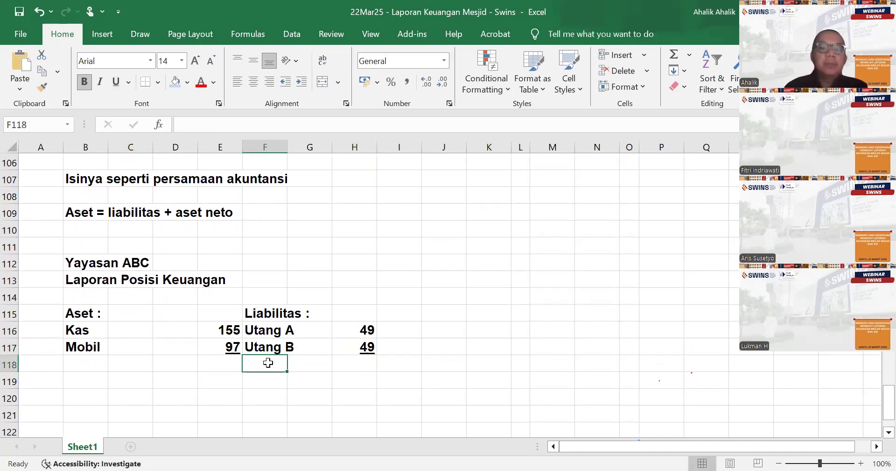
type("Total Utan")
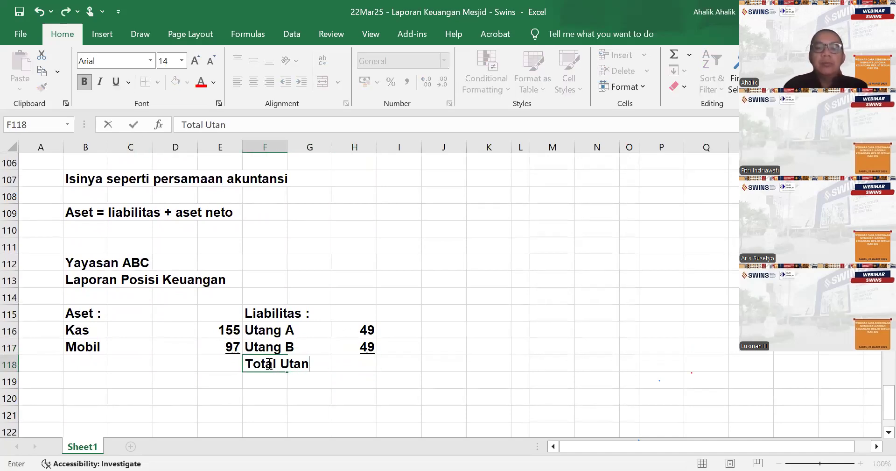
type("g")
key("Right")
key("Right")
key("Right")
type("=")
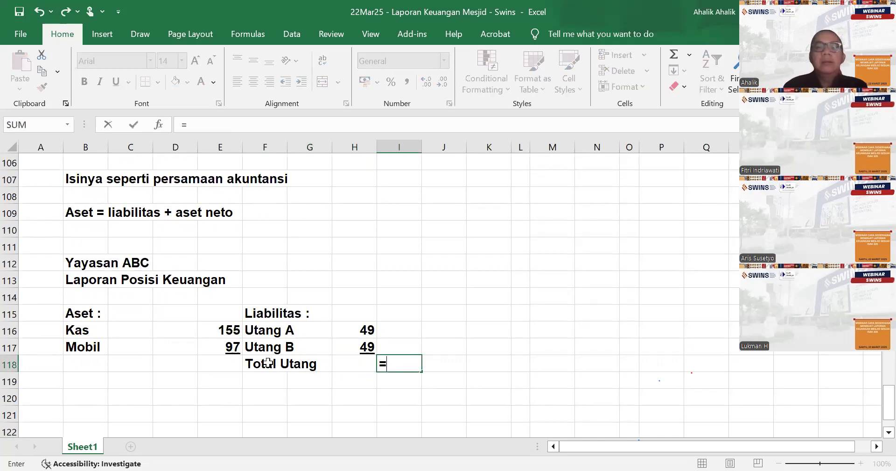
type("sum(")
left_click_drag(350, 331, 353, 344)
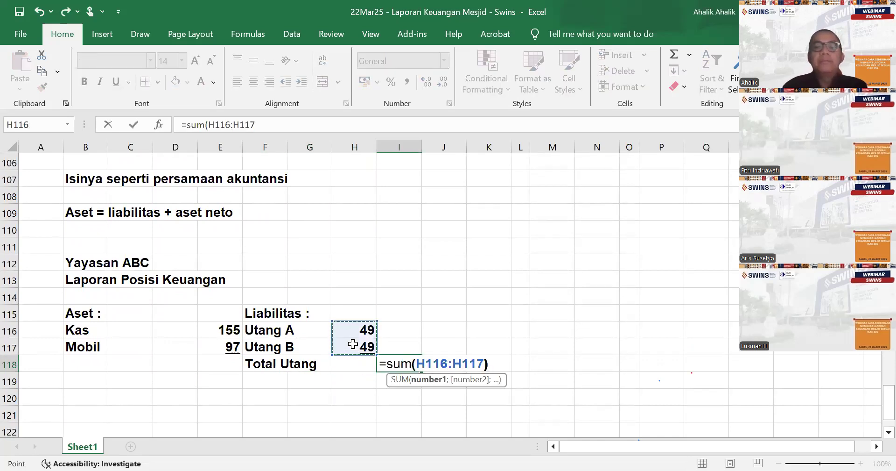
key("Return")
- Enter the label "Aset Neto" in cell F120, leaving a blank row below Total Utang
scroll(272, 363, "down", 1)
left_click(264, 345)
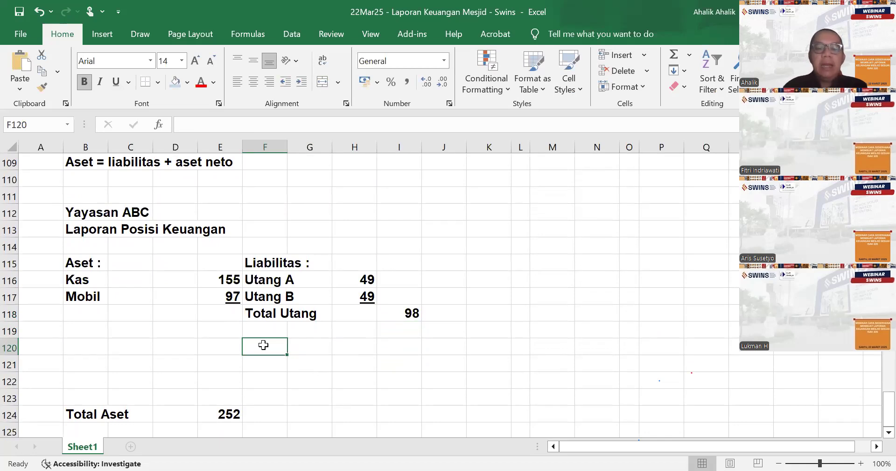
type("Aset Neto")
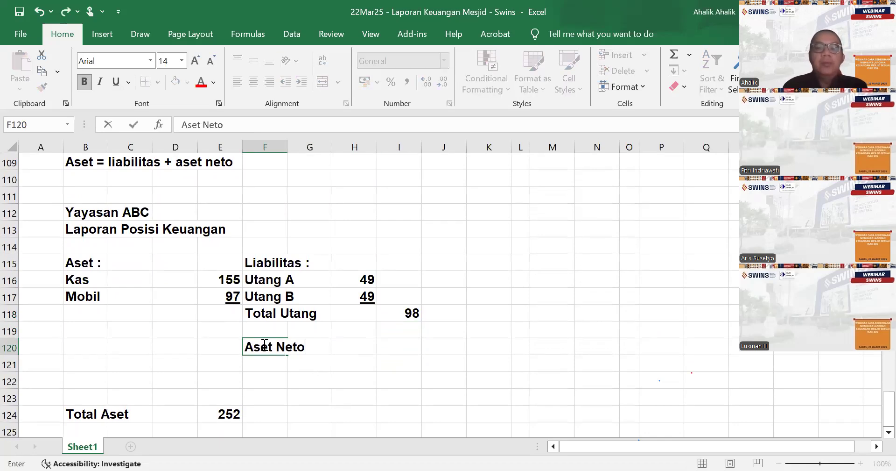
- Link the Aset Neto amount in I120 to Aset neto akhir in F102 and underline it
key("Right")
key("Right")
key("Right")
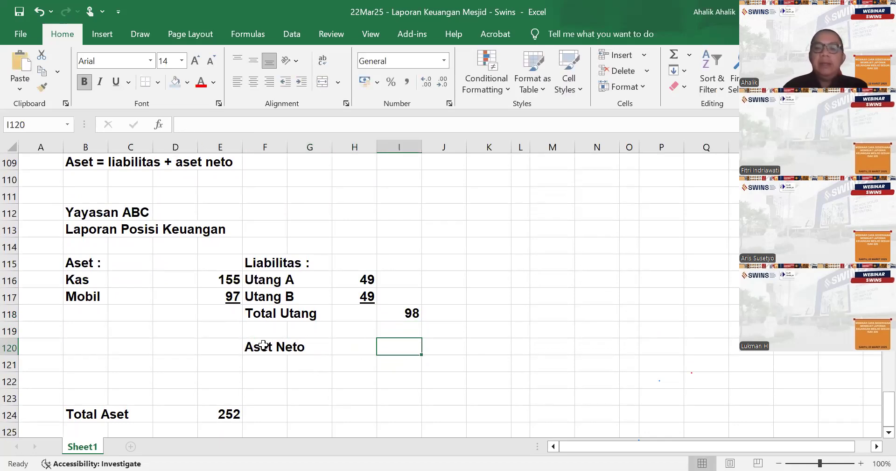
type("=")
scroll(295, 321, "up", 3)
left_click(273, 196)
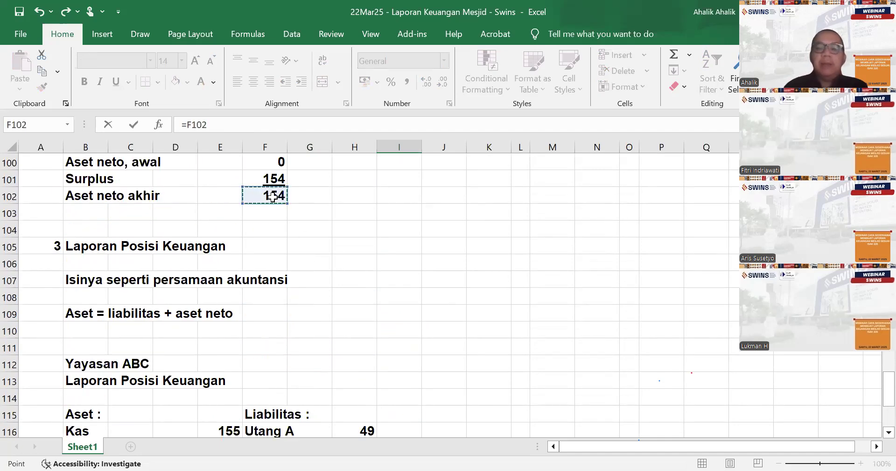
key("Return")
left_click(414, 299)
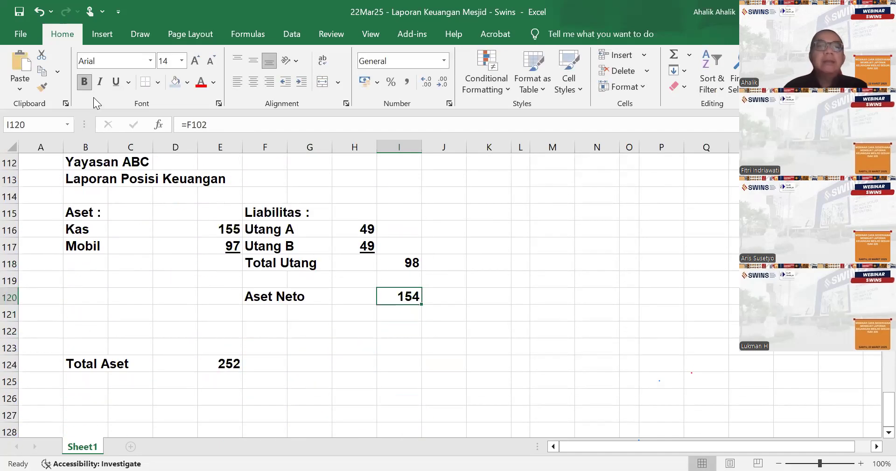
left_click(116, 82)
- Enter the label "Total Liab + Aset neto" in cell F124 beside the Total Aset amount
left_click(272, 360)
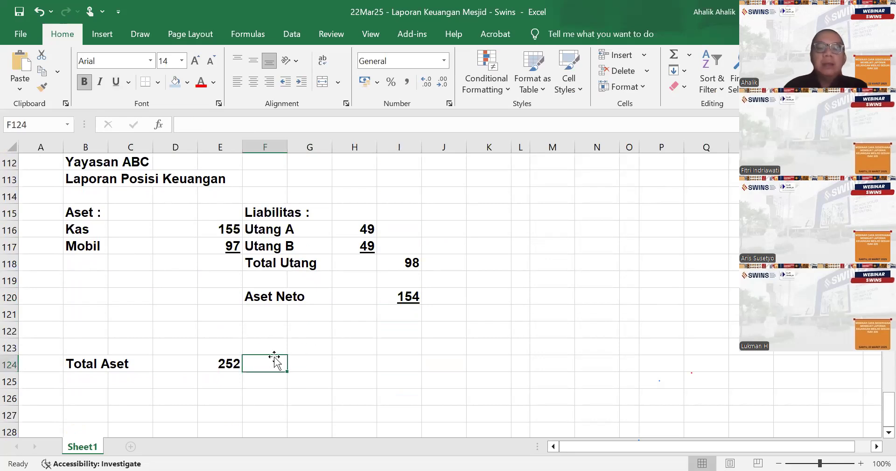
type("Total Liab + Aset neto")
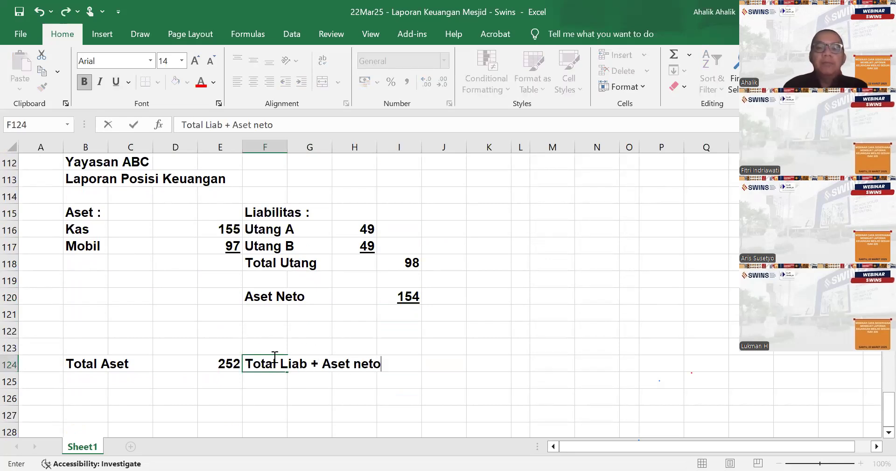
- Calculate the total of liabilities and net assets in I124 with the formula =I118+I120
key("Right")
key("Right")
key("Right")
type("=")
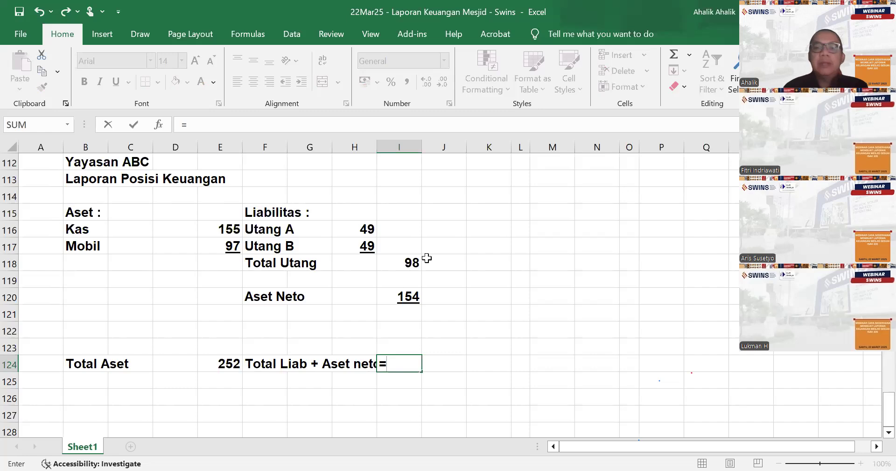
left_click(410, 263)
type("+")
left_click(408, 295)
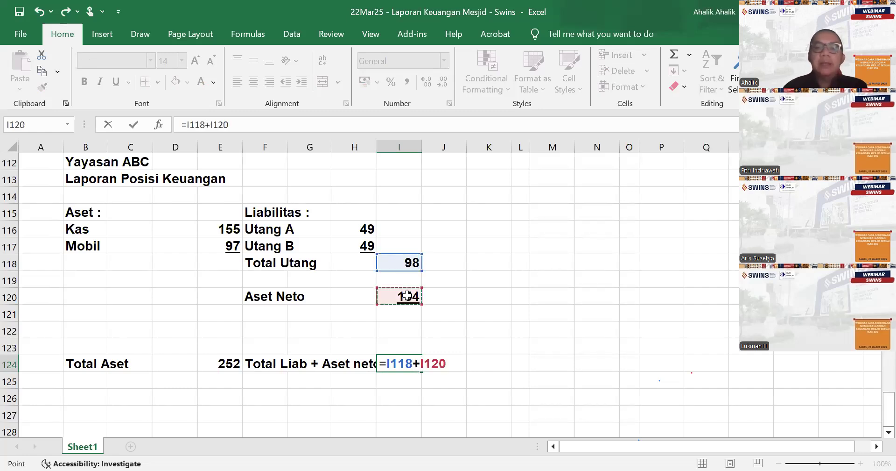
key("Return")
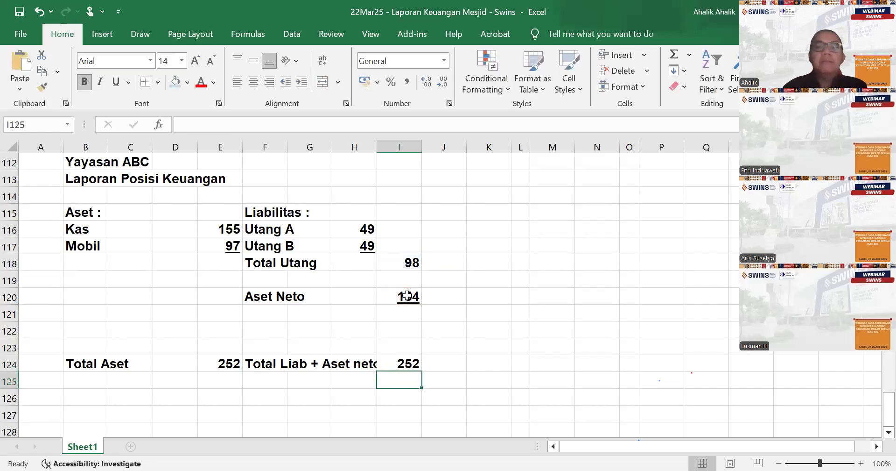
- Delete the blank row 122 above the totals row of the Laporan Posisi Keuangan
left_click(10, 330)
right_click(10, 329)
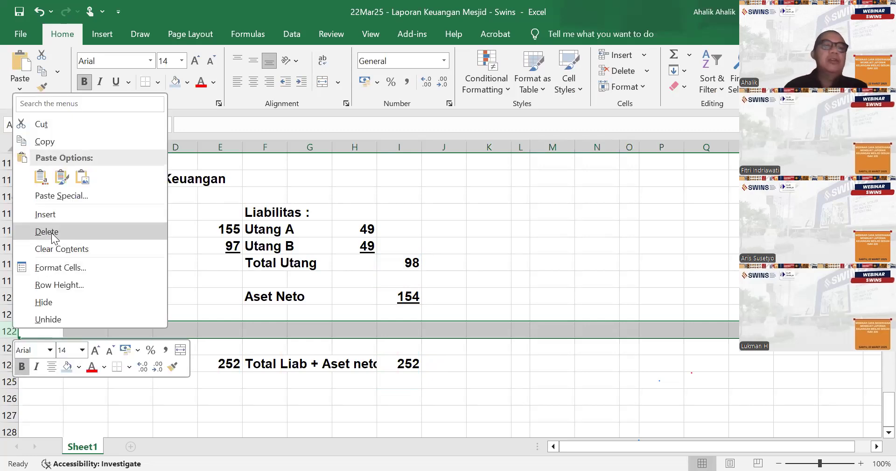
left_click(568, 244)
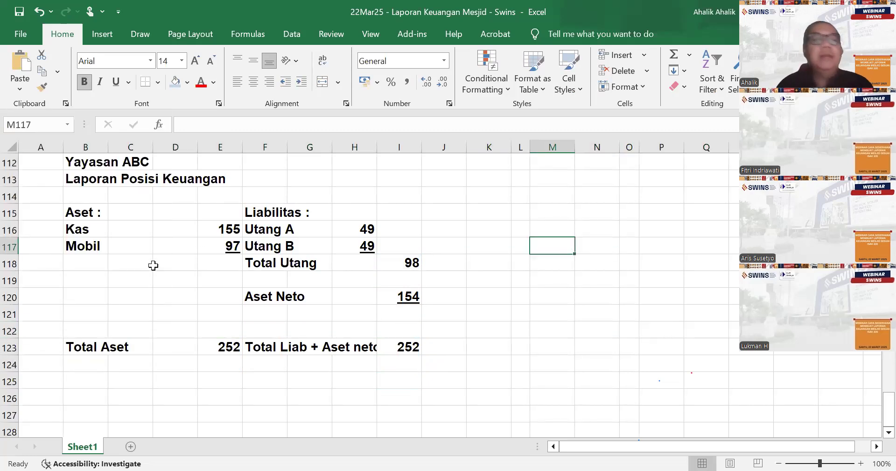
- Rename the worksheet Sheet1 as "1. Intro"
scroll(523, 309, "up", 3)
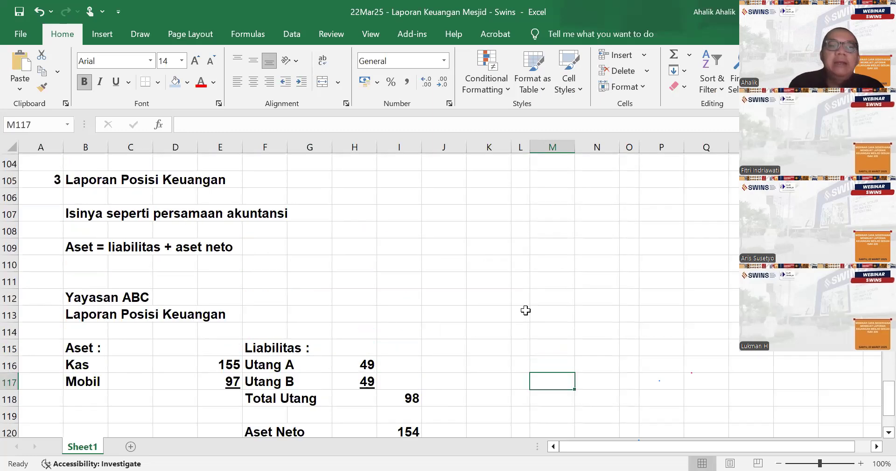
scroll(430, 290, "down", 4)
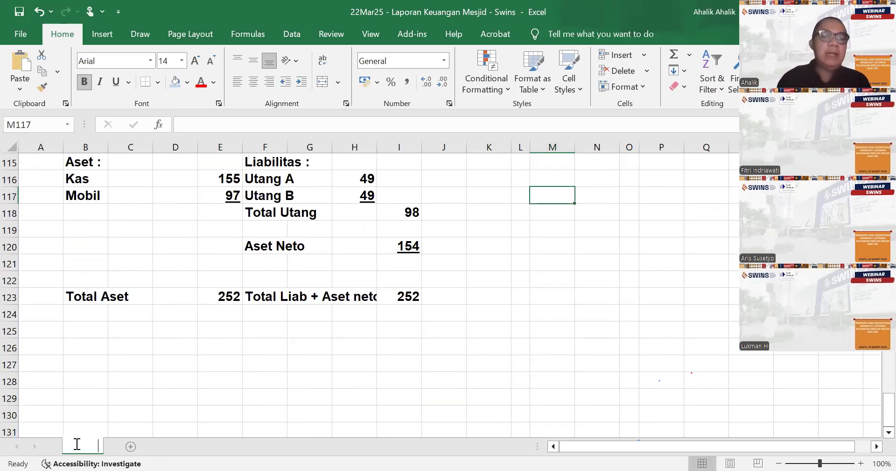
double_click(75, 447)
type("1. Intr")
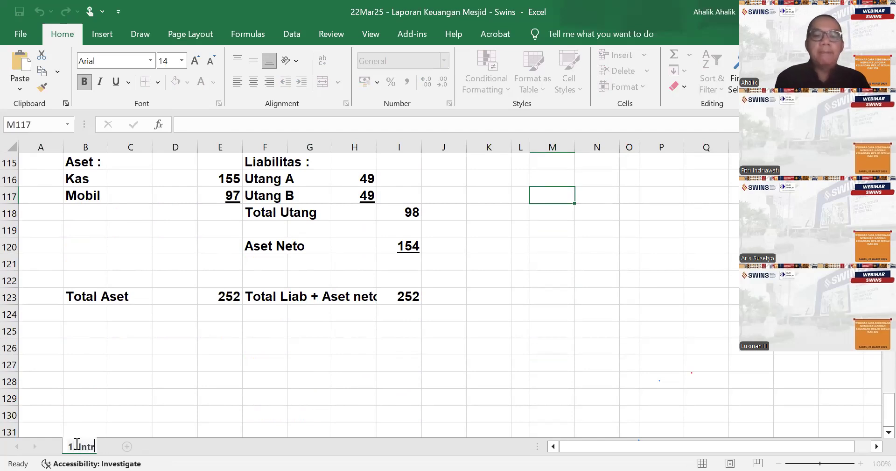
type("o")
key("Return")
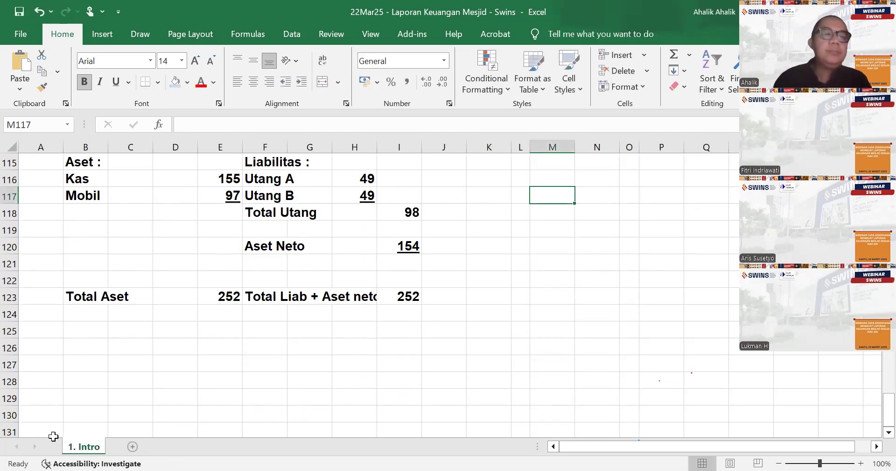
- Add a new worksheet and name it "2. Laporan mesjid"
left_click(130, 448)
double_click(130, 447)
type("2.")
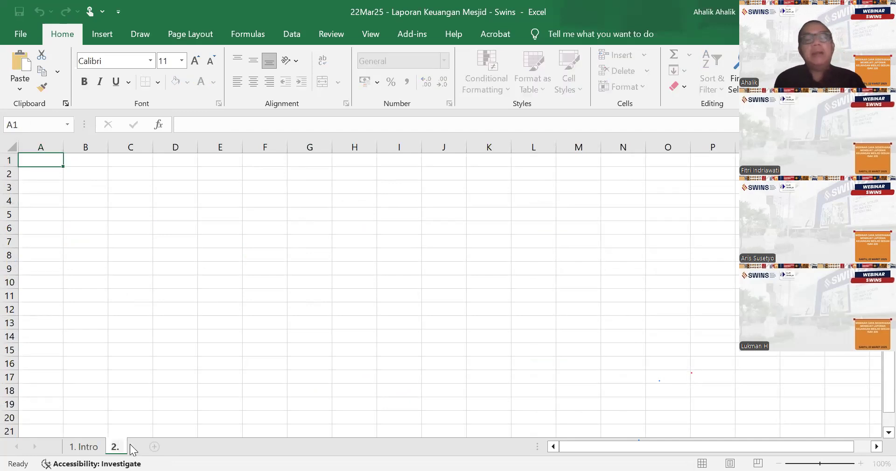
type(" Laporan mesjid")
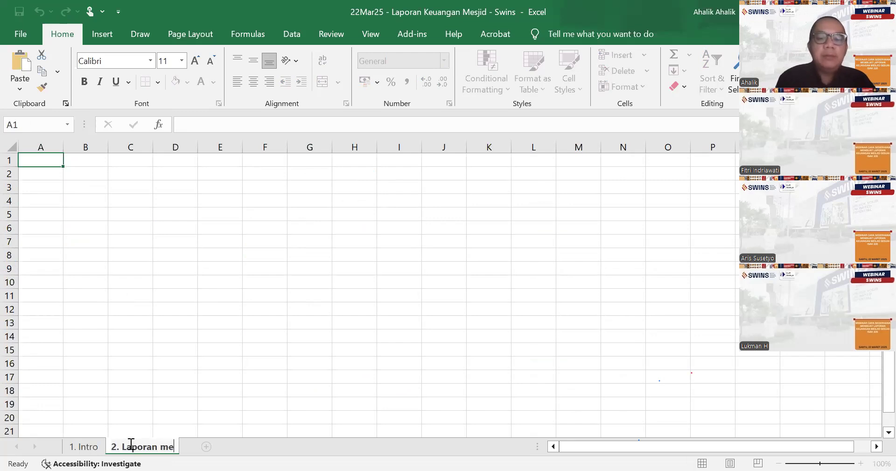
left_click(185, 367)
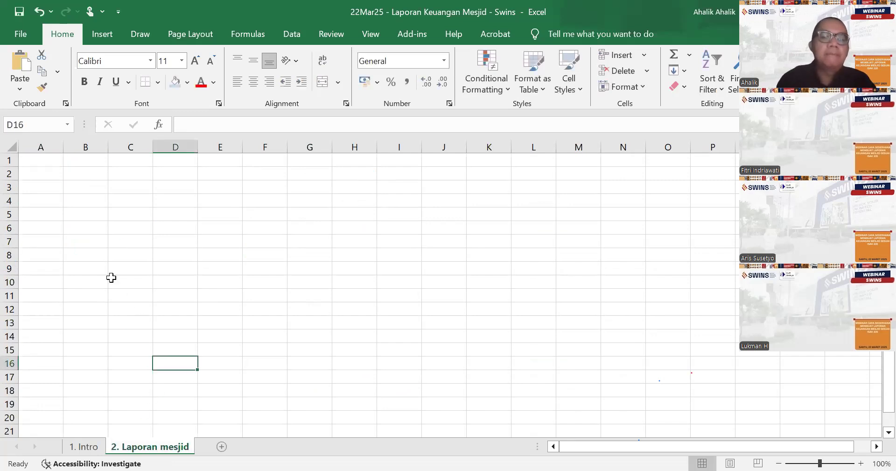
- Format all cells of the new sheet as Accounting with 0 decimal places and no currency symbol
left_click(13, 146)
right_click(13, 147)
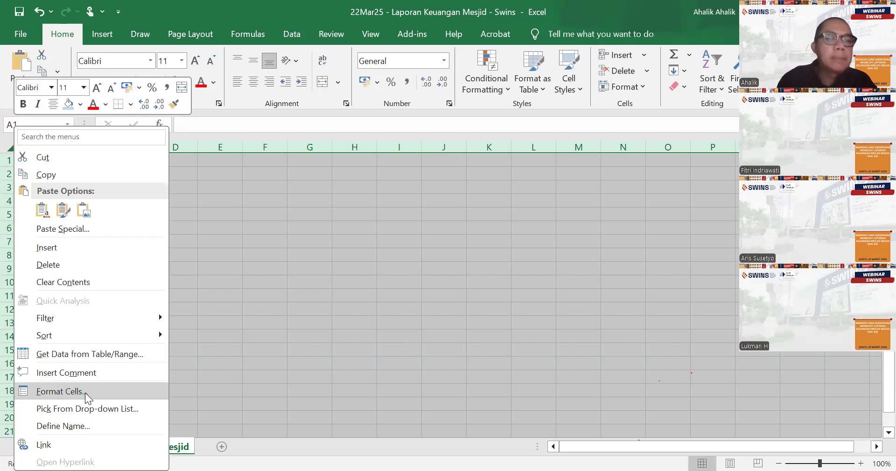
left_click(51, 204)
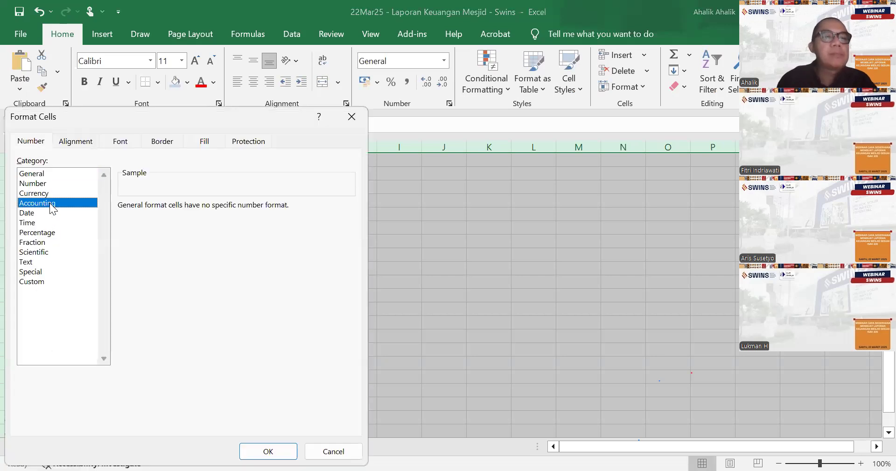
left_click(349, 225)
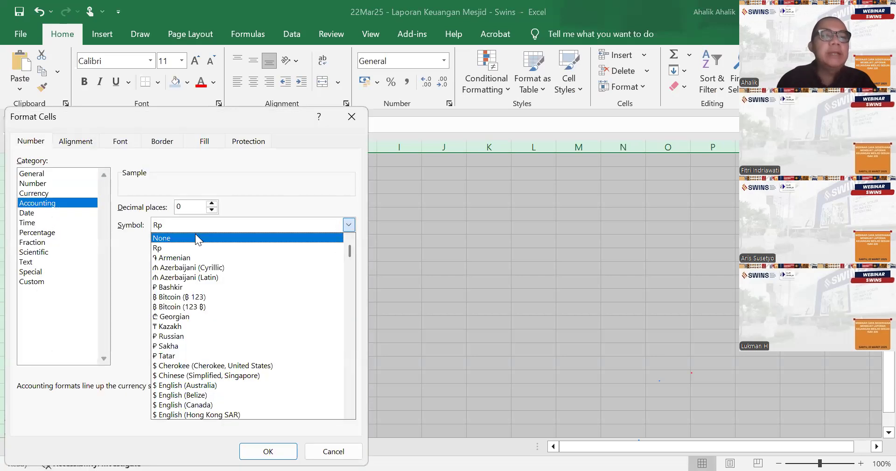
left_click(197, 238)
left_click(269, 451)
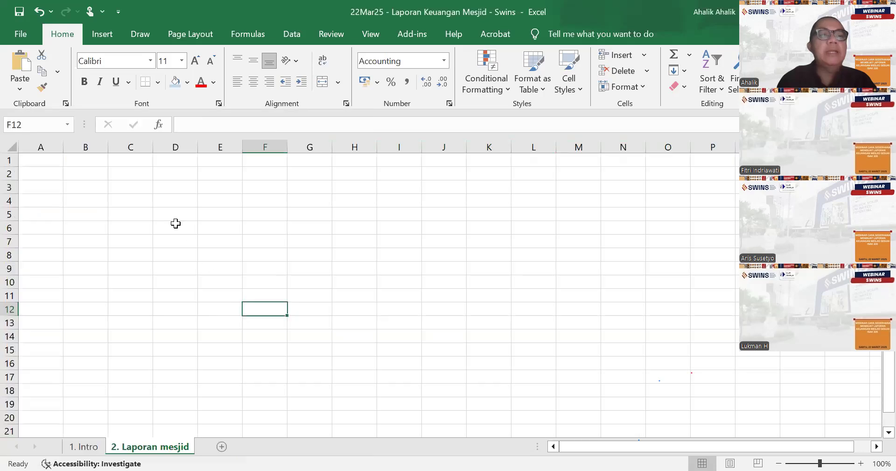
- Format all cells of the sheet "2. Laporan mesjid" as bold Arial in size 14
left_click(9, 145)
left_click(84, 82)
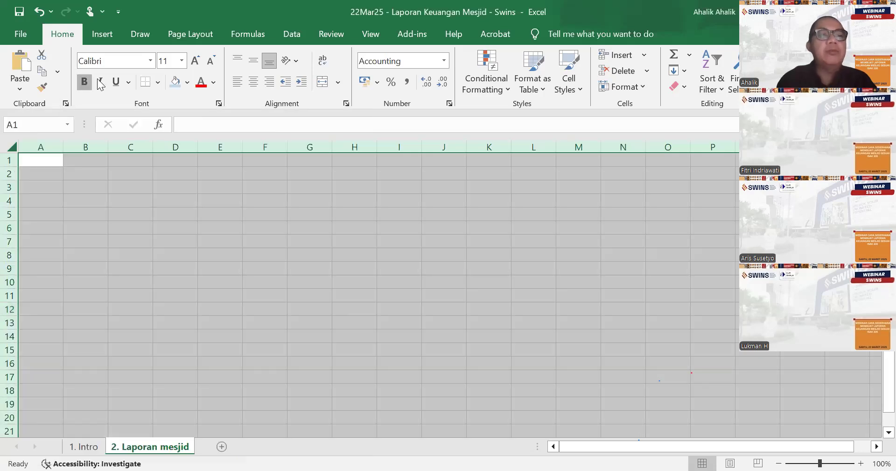
left_click(150, 61)
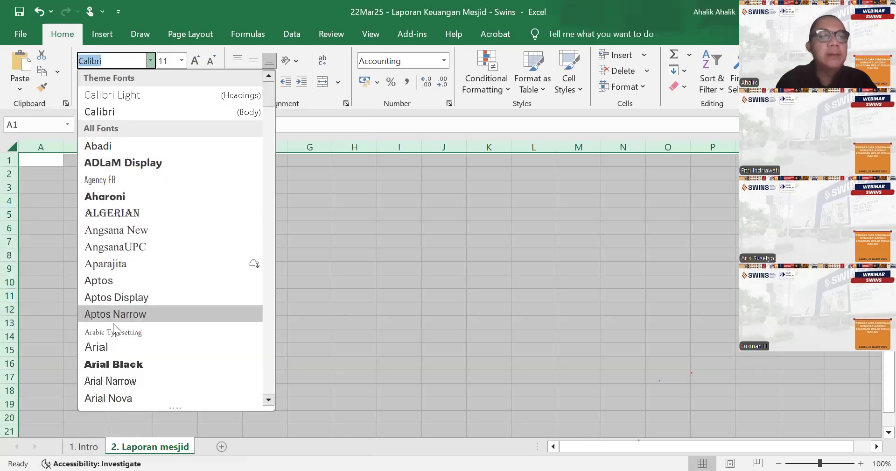
left_click(114, 346)
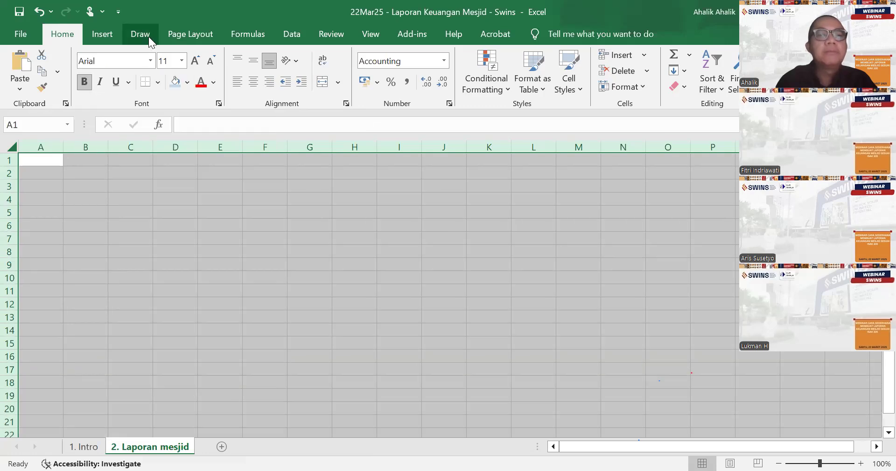
left_click(181, 60)
left_click(165, 148)
- Enter the heading "Asumsi dasar :" in cell B2
left_click(97, 175)
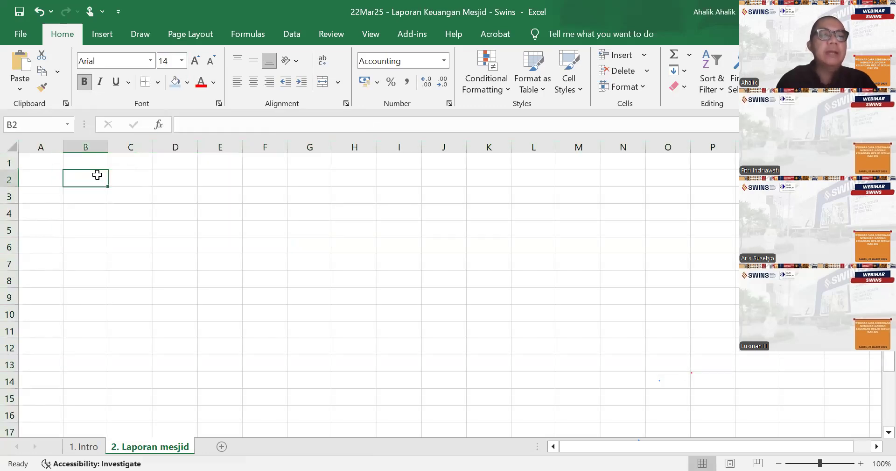
type("Aseums")
key("BackSpace")
key("BackSpace")
key("BackSpace")
type("umasi")
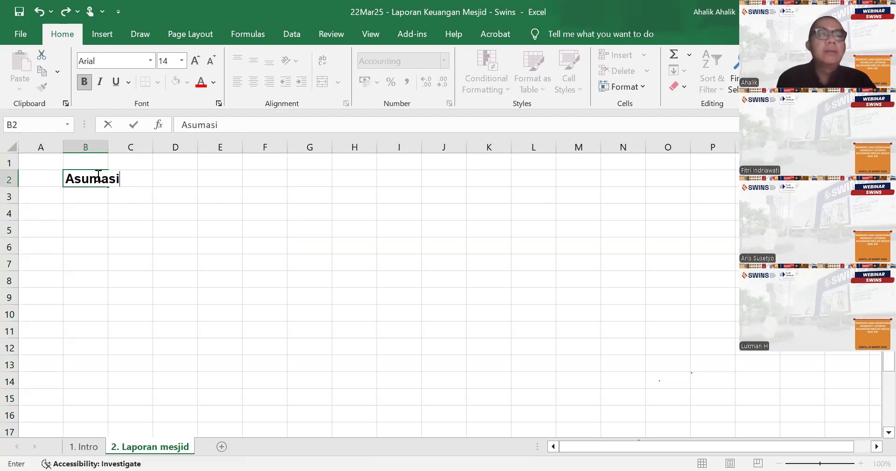
key("BackSpace")
key("BackSpace")
key("BackSpace")
type("si da")
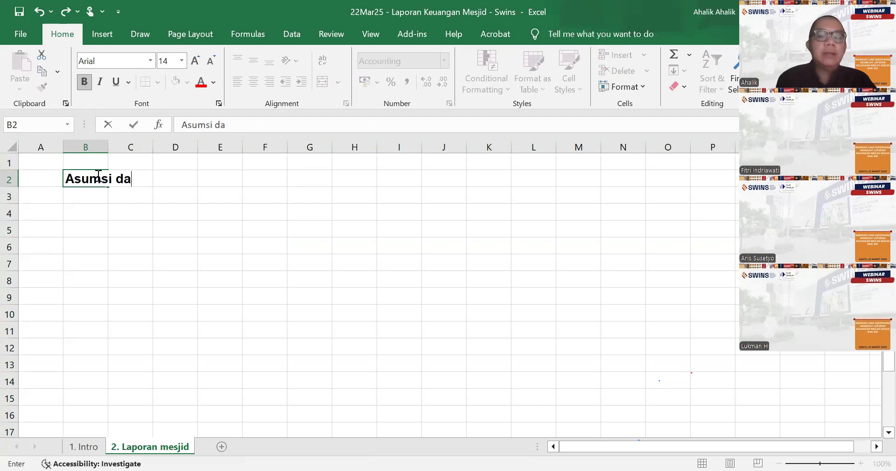
type("sar :")
key("Return")
- Enter the first assumption in cell B3: "1. Mesjid sudah berdiri lama namun belum memiliki laporan keuangan formal"
type("1")
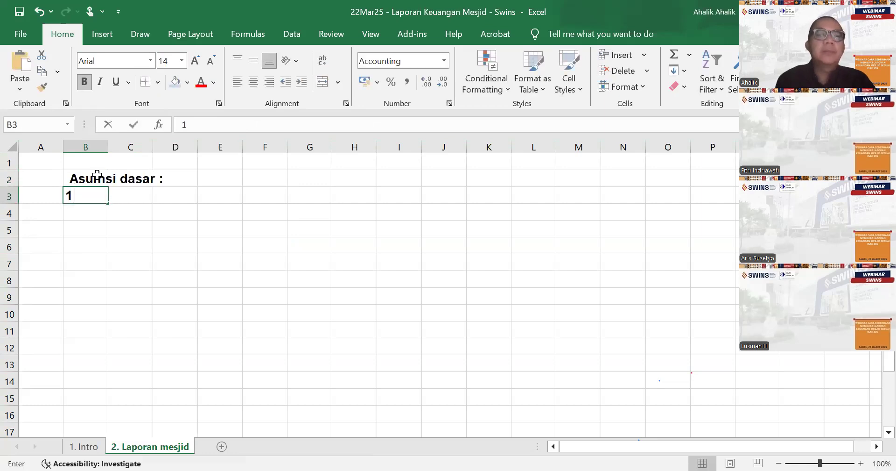
type(". ")
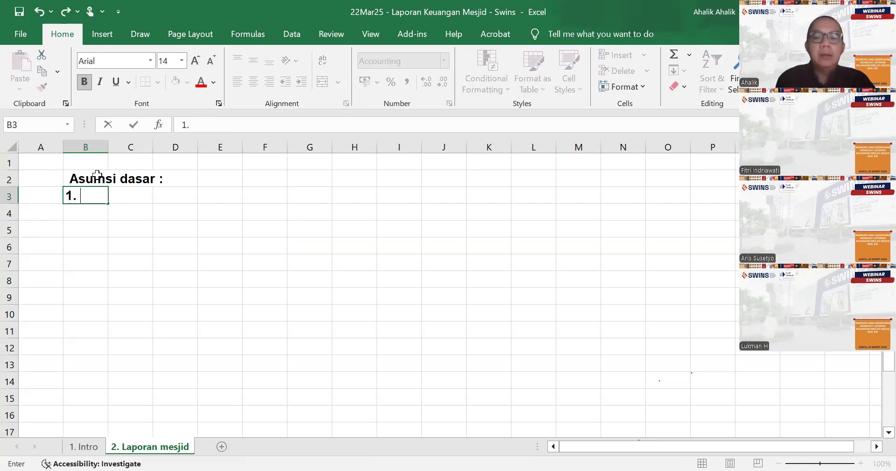
type("Mesjid bel")
key("BackSpace")
key("BackSpace")
key("BackSpace")
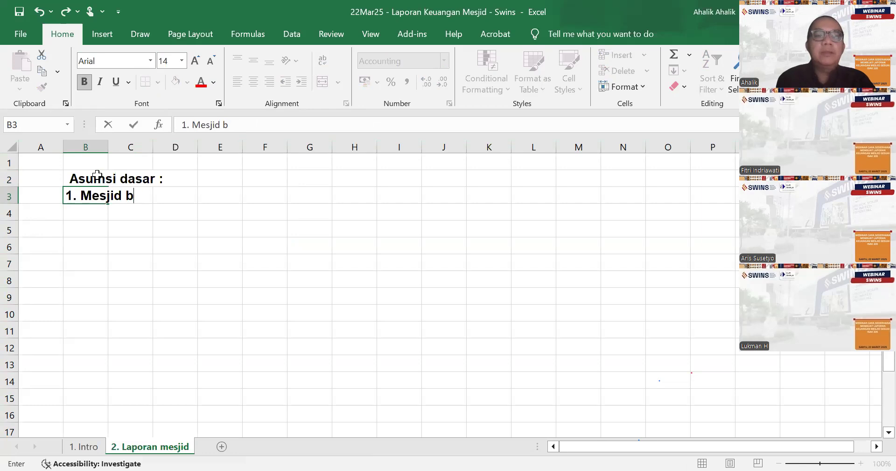
type("sudah beridri")
key("BackSpace")
key("BackSpace")
key("BackSpace")
key("BackSpace")
type("diri lama")
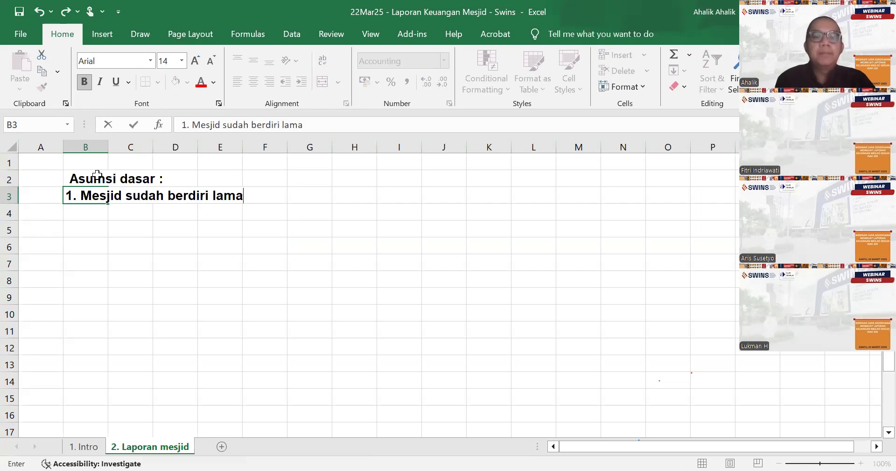
type(" namun belum a")
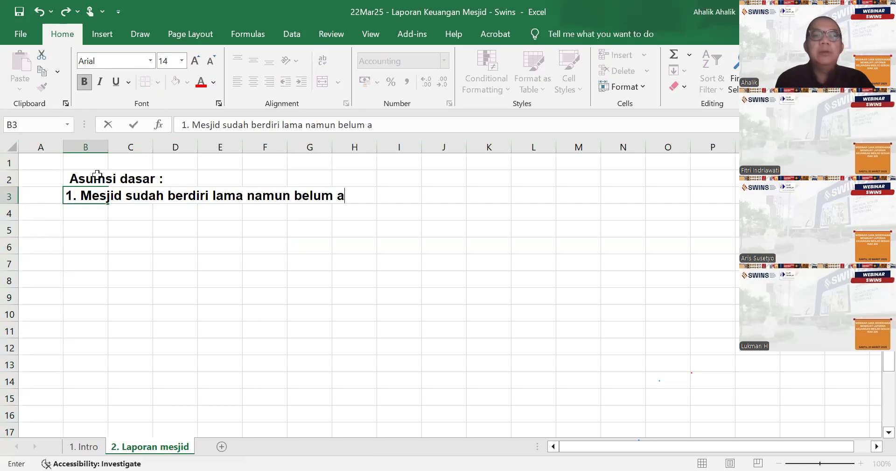
key("BackSpace")
type("memi")
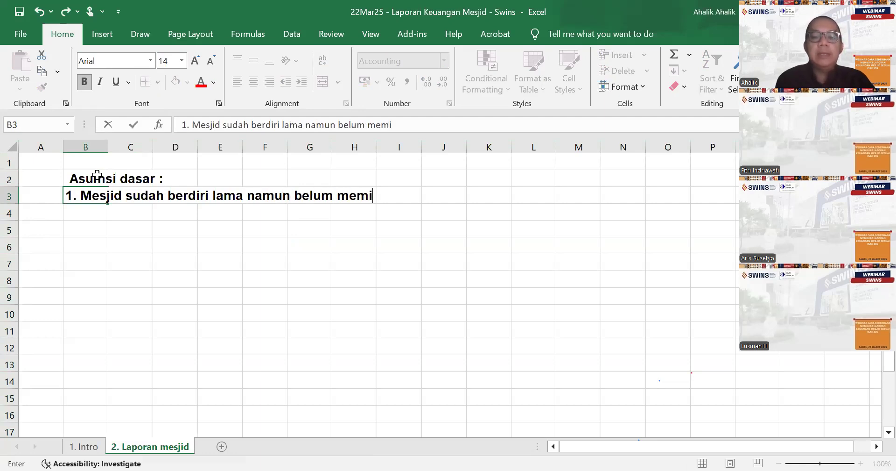
type("liki laporan k")
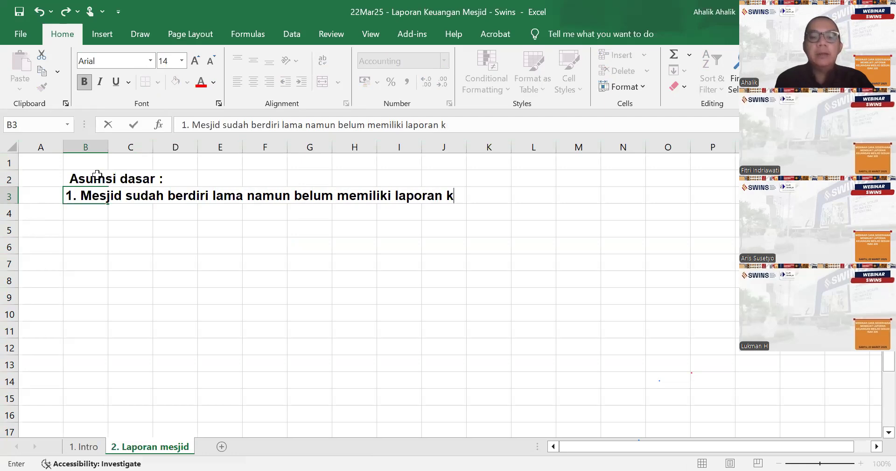
type("euangan forma")
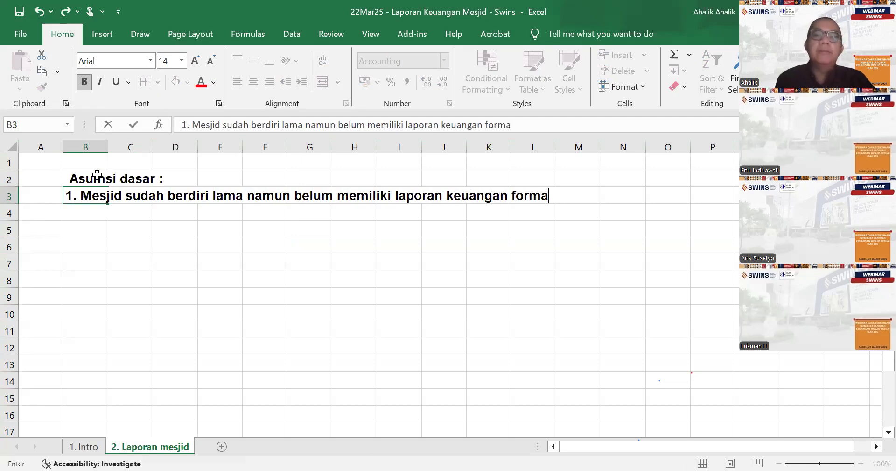
type("l")
key("Return")
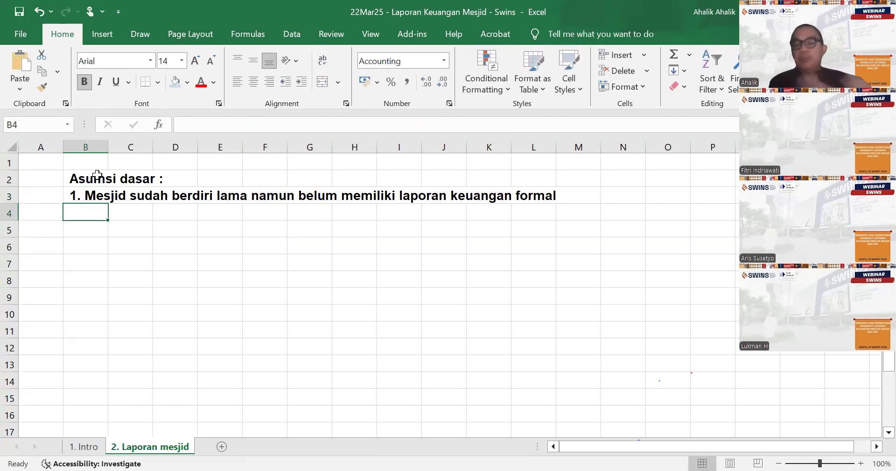
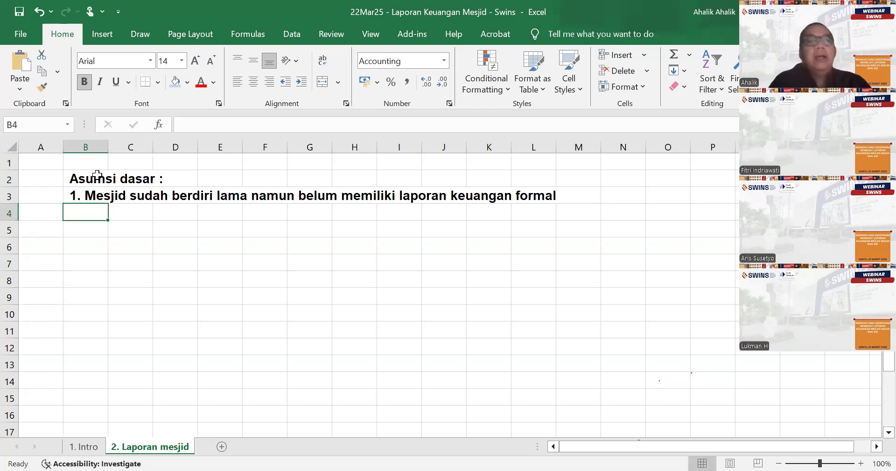
- Enter the second assumption in cell B4: "2. Mesjid yang dimaksud dalam contoh ini secara umum menerima sumbangan"
type("2. Mesjid")
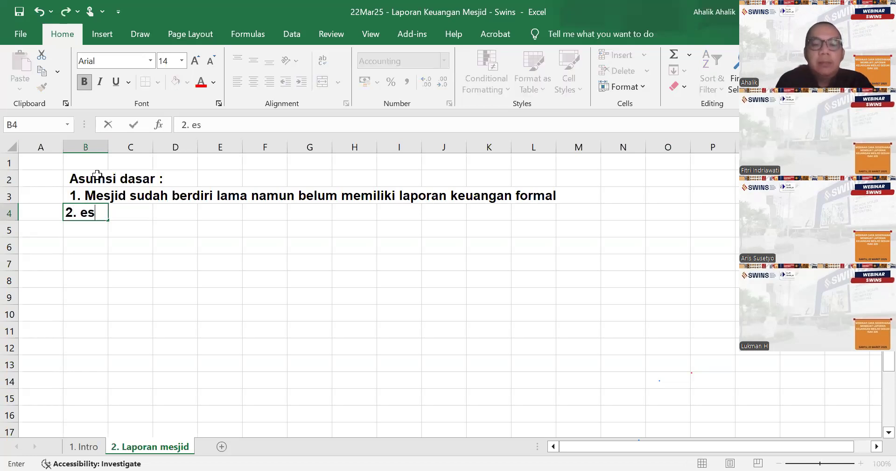
key("BackSpace")
key("BackSpace")
key("BackSpace")
key("BackSpace")
key("BackSpace")
key("BackSpace")
type("Mesj")
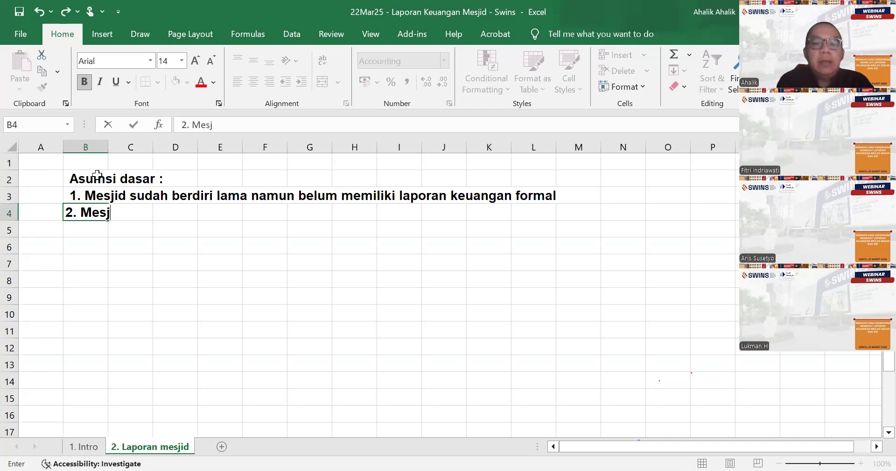
type("id yang dimaks")
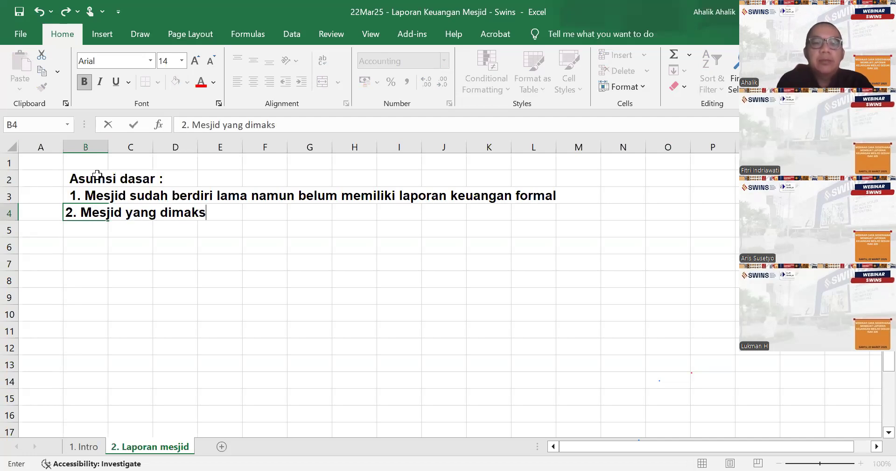
type("ud dalam contoh ini")
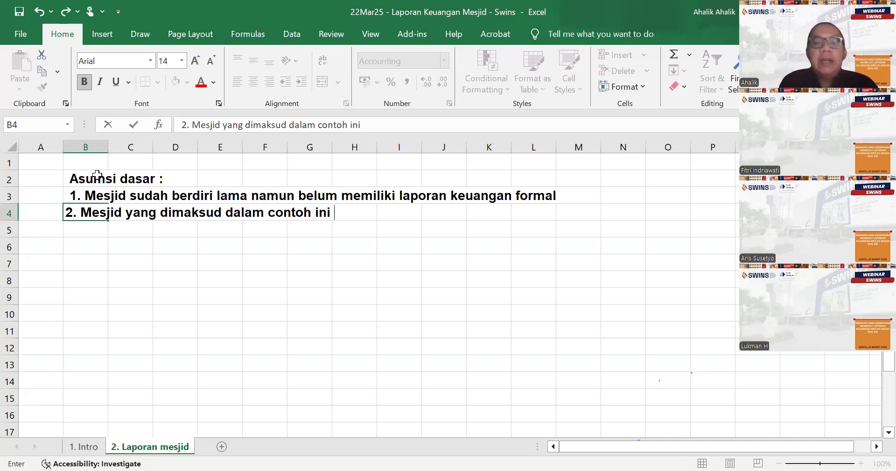
type(" secar")
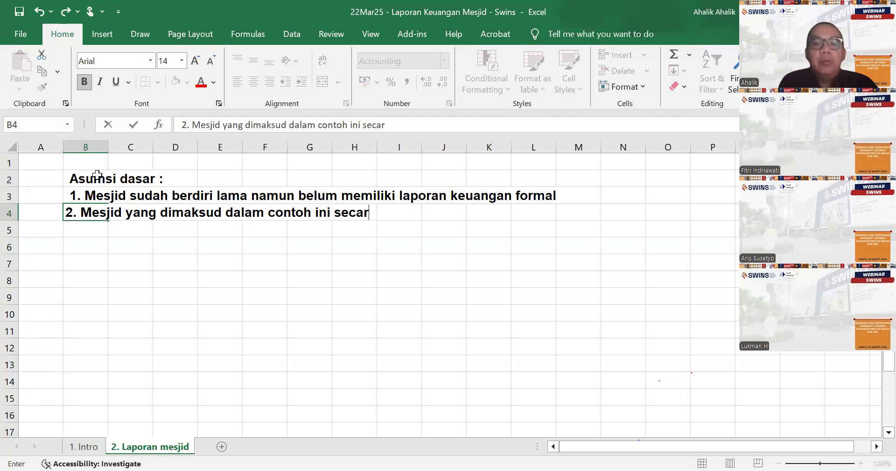
type("a umum mene")
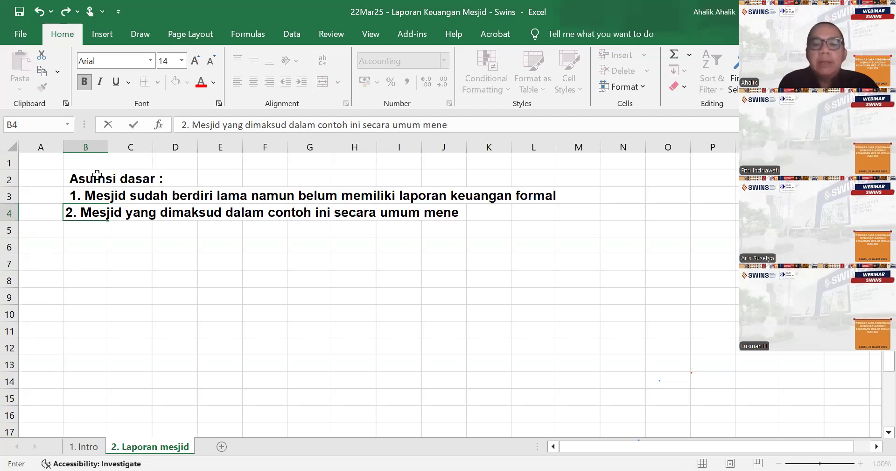
type("rima sumban")
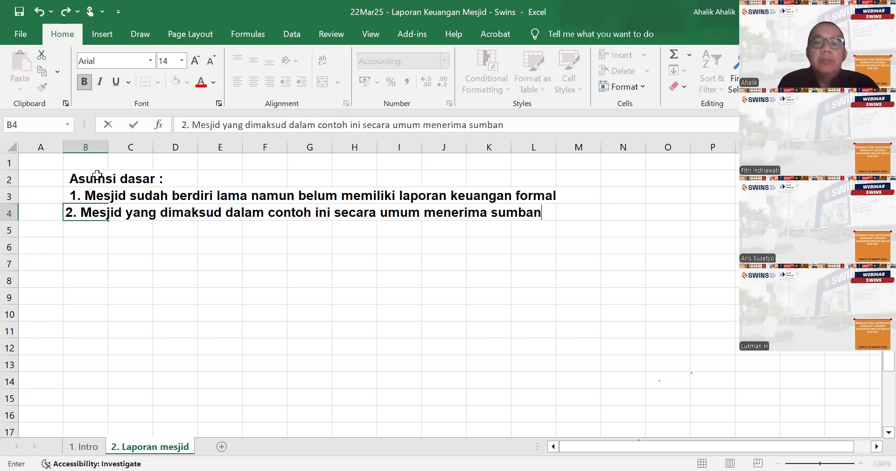
type("gan")
key("Return")
- Continue the second assumption in cell B5 with "wakaf, zakat, infaq, sedekah tapi tidak secara resmi terdaftar"
type("waka")
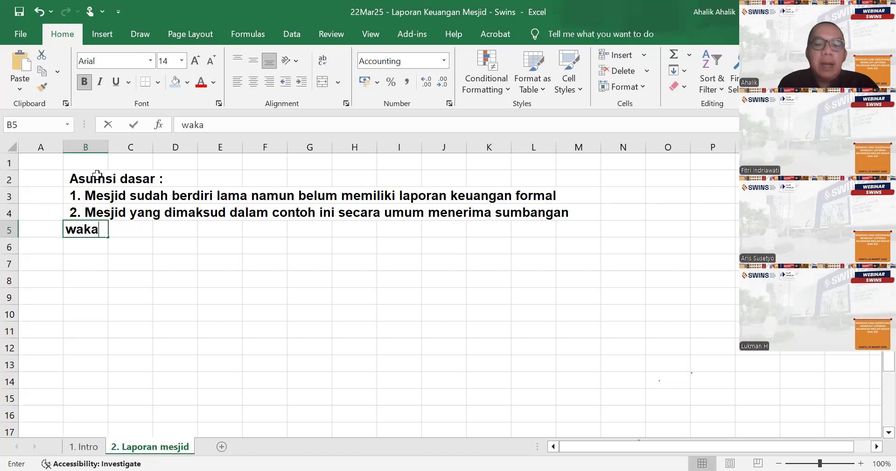
type("f, ")
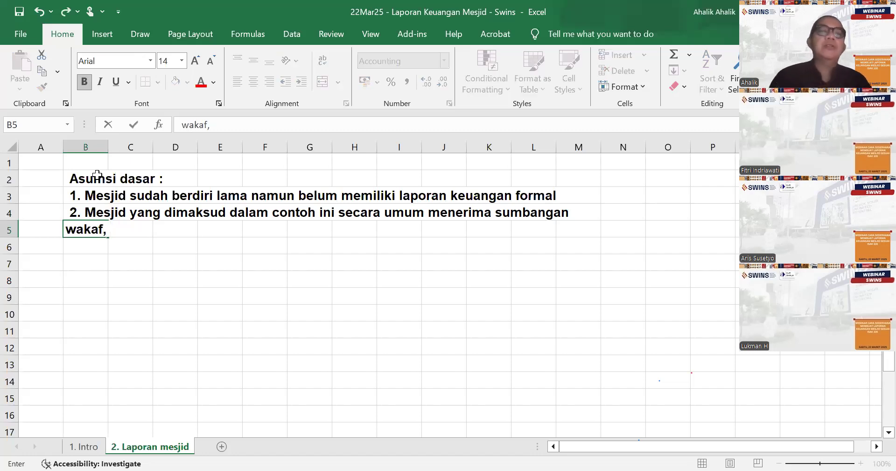
type("zaka")
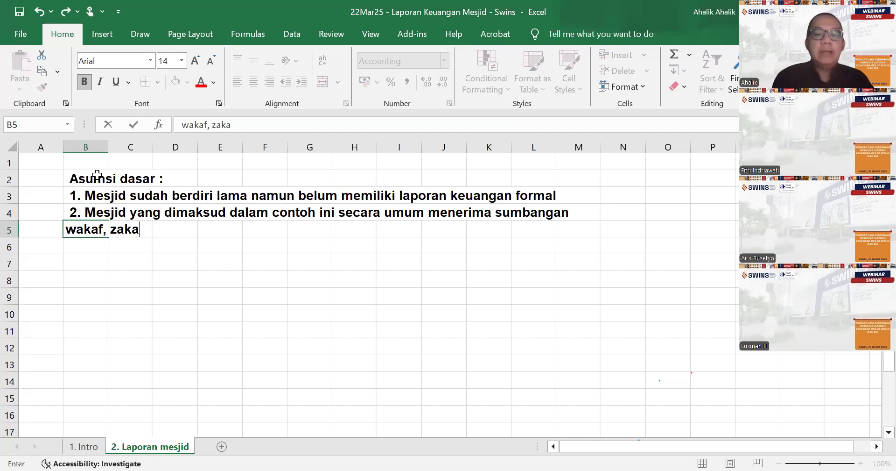
type("t, infaq")
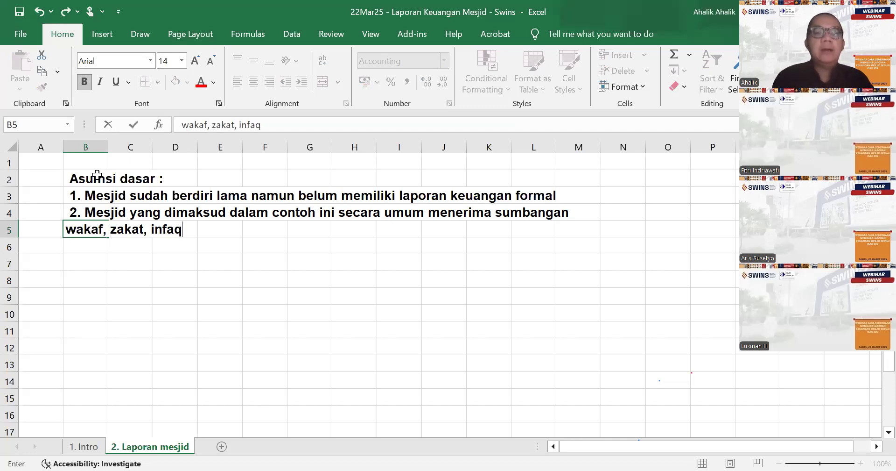
type(", sedekah")
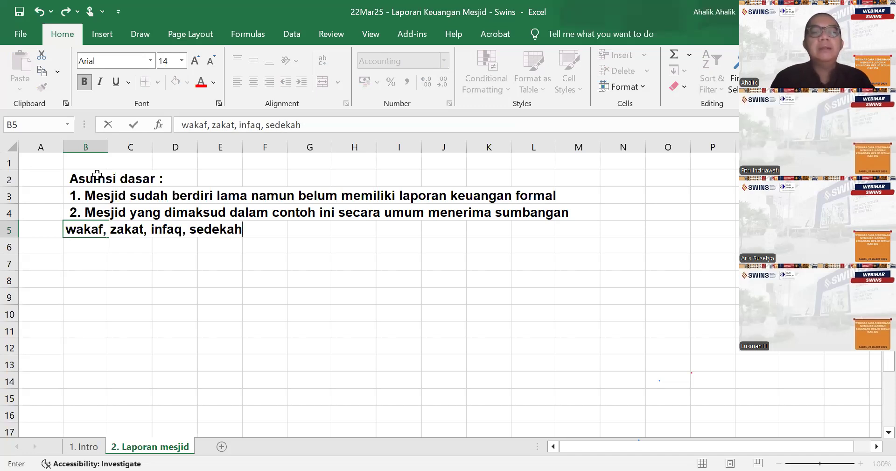
type("tapi ti")
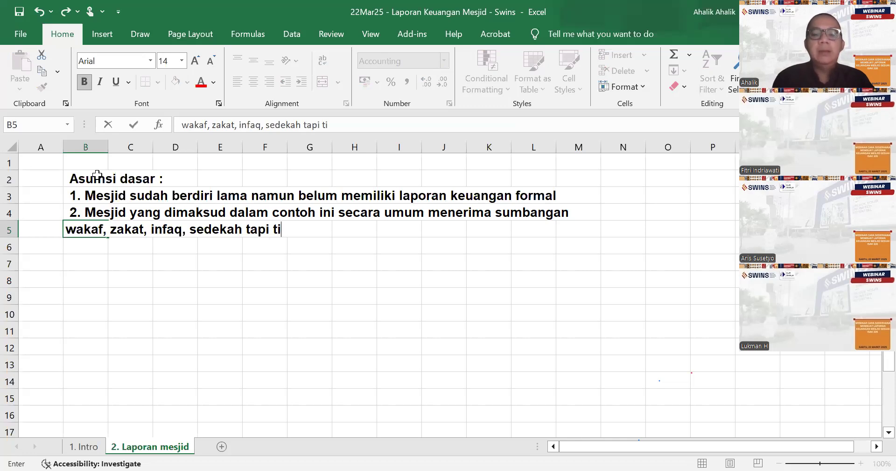
type("dak secara resmi")
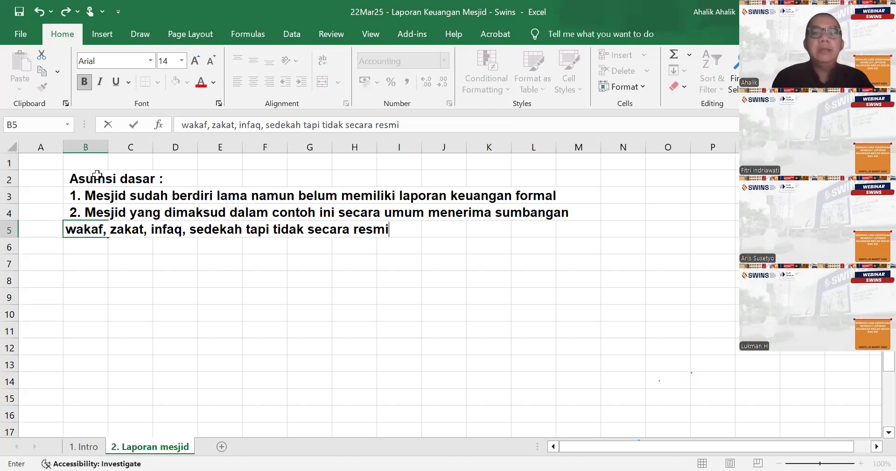
type(" terdadtar")
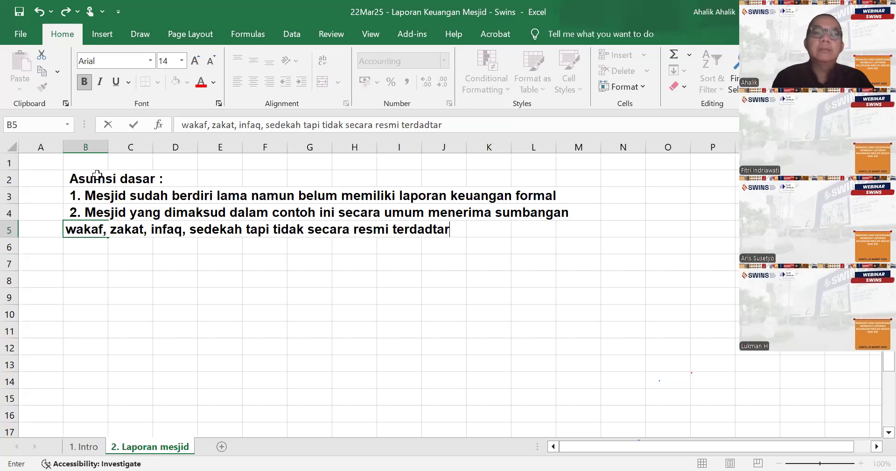
key("BackSpace")
key("BackSpace")
key("BackSpace")
key("BackSpace")
type("ftar")
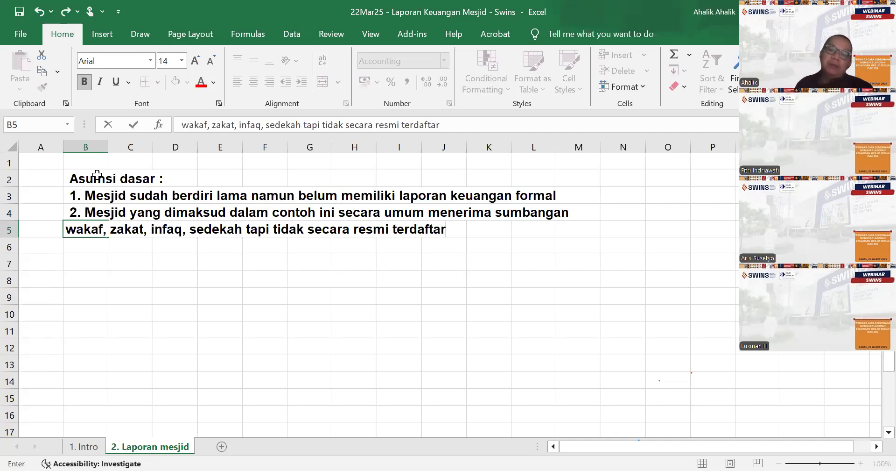
key("Return")
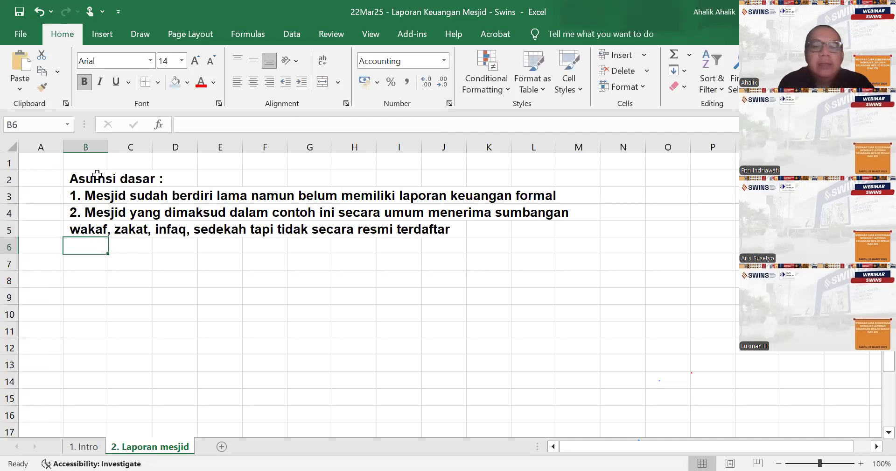
- Enter the third line in cell B6: "3. Karena sebagai BAZ atau badan wakaf secara resmi terdaftar"
type("3. karena")
key("BackSpace")
key("BackSpace")
key("BackSpace")
key("BackSpace")
key("BackSpace")
key("BackSpace")
key("BackSpace")
type("Karena")
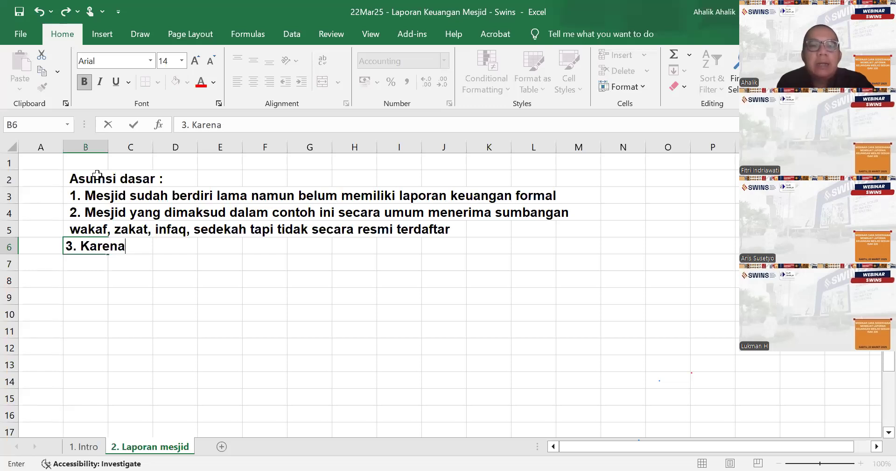
type(" sebagai BAZ atau")
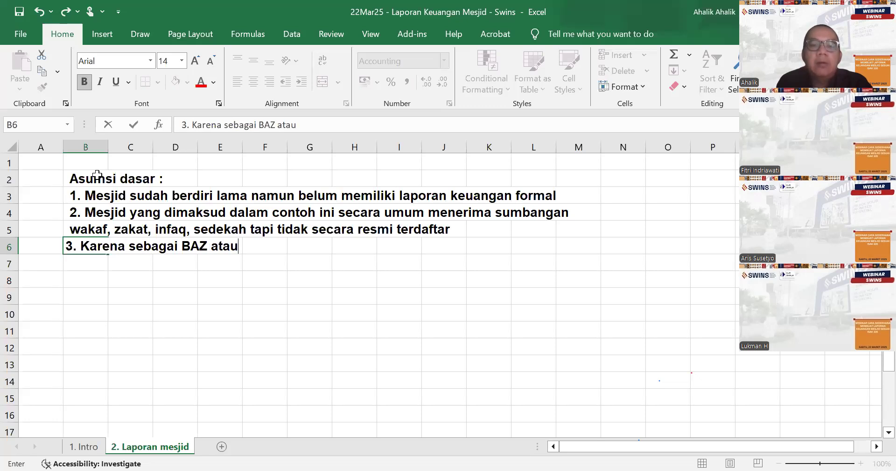
type(" badan wa")
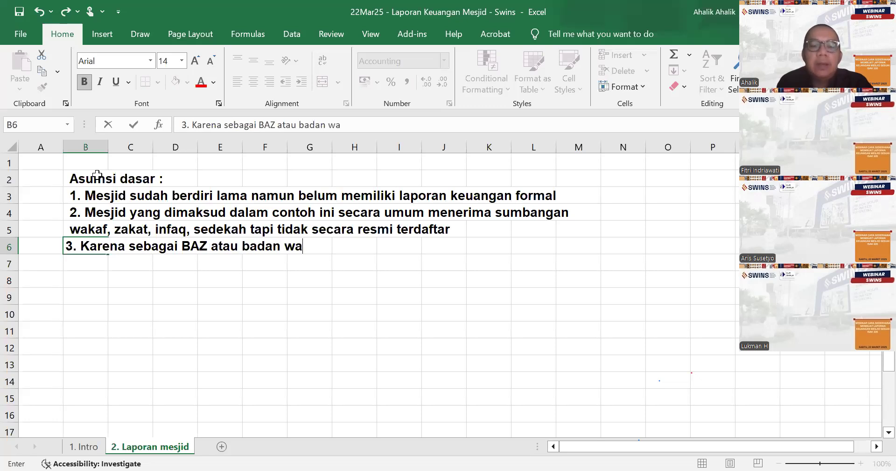
type("kaf s")
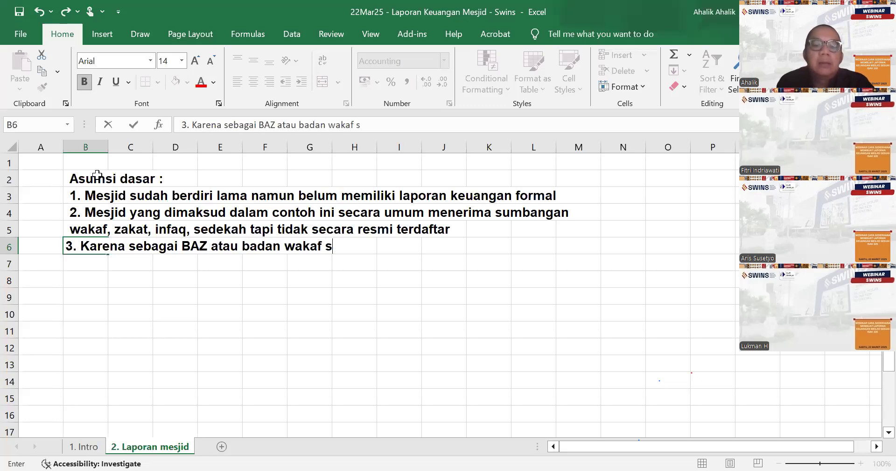
type("ecara resnmi teerdaftar")
key("Return")
key("Return")
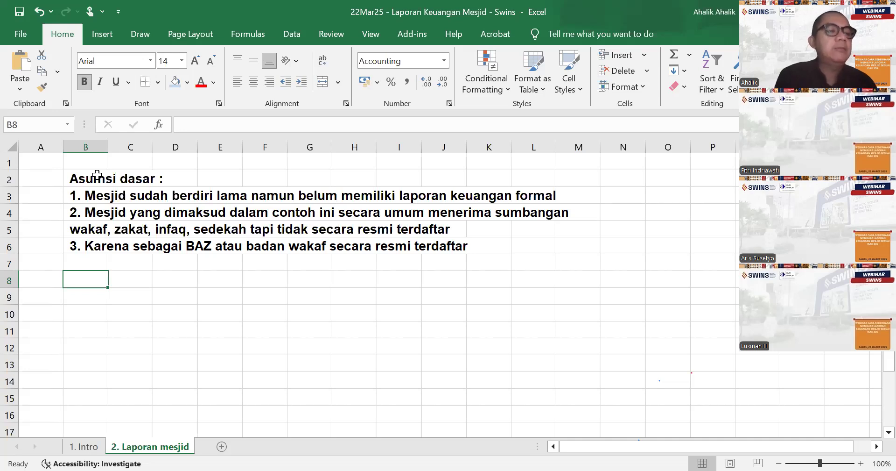
- Enter the note "Karena jika memiliki izin badan wakaf (nazhir) maka menggunakan PSAK syariah 412" in cell B8
type("Ka")
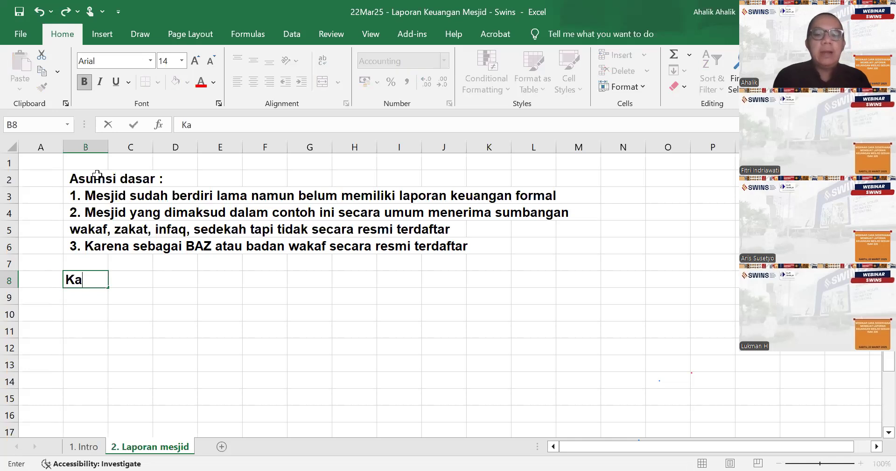
type("rena jika memiliki izin ")
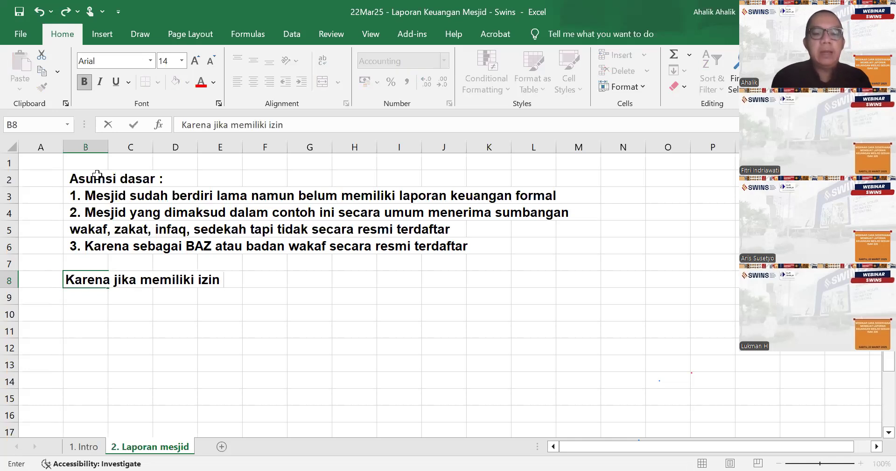
type("badan q")
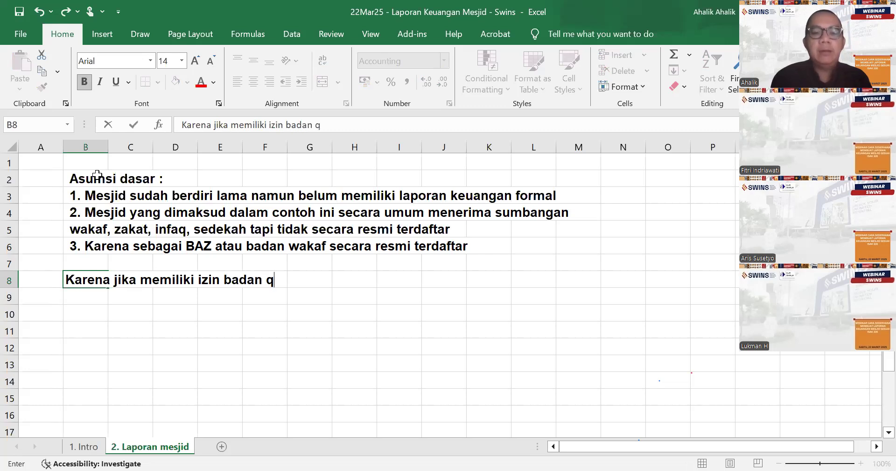
key("BackSpace")
type("wakag")
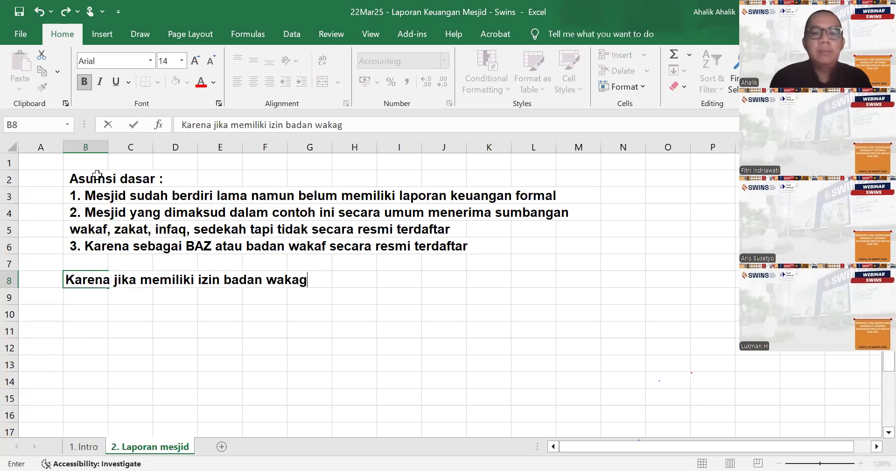
key("BackSpace")
type("f (")
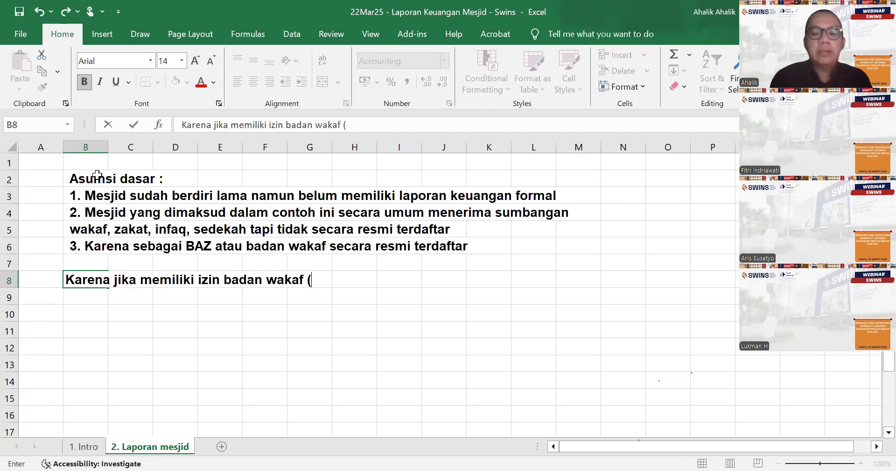
type("nazhir")
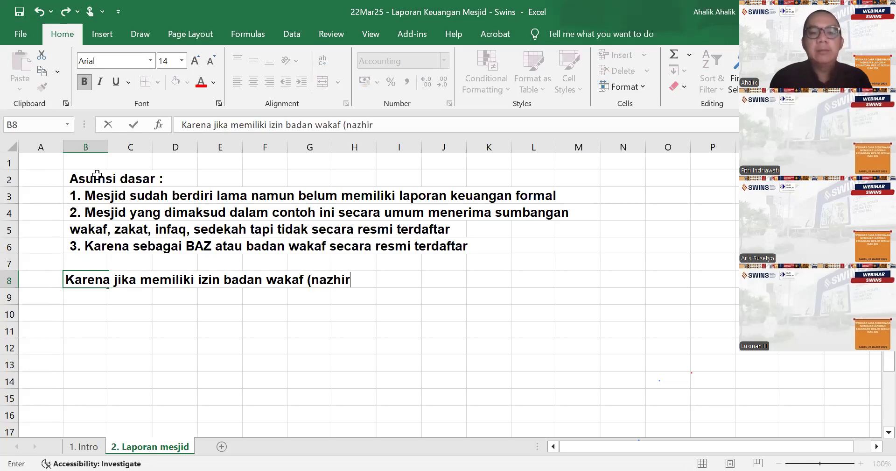
type(") maka mebg")
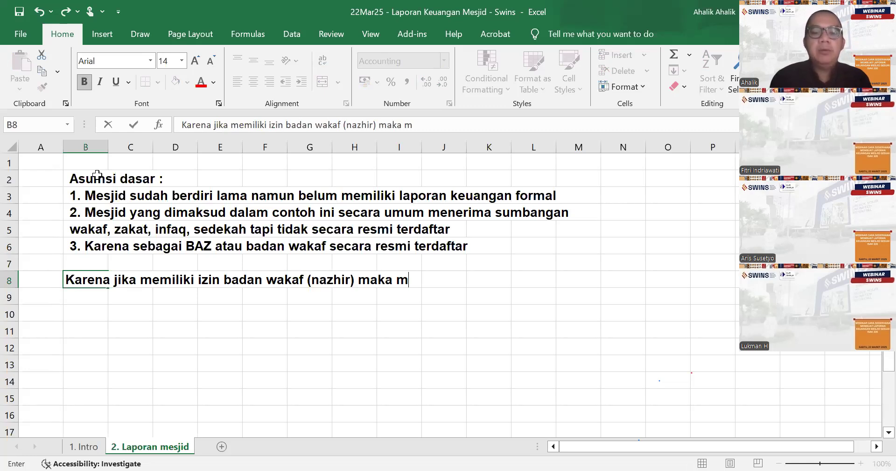
key("BackSpace")
key("BackSpace")
type("nggu")
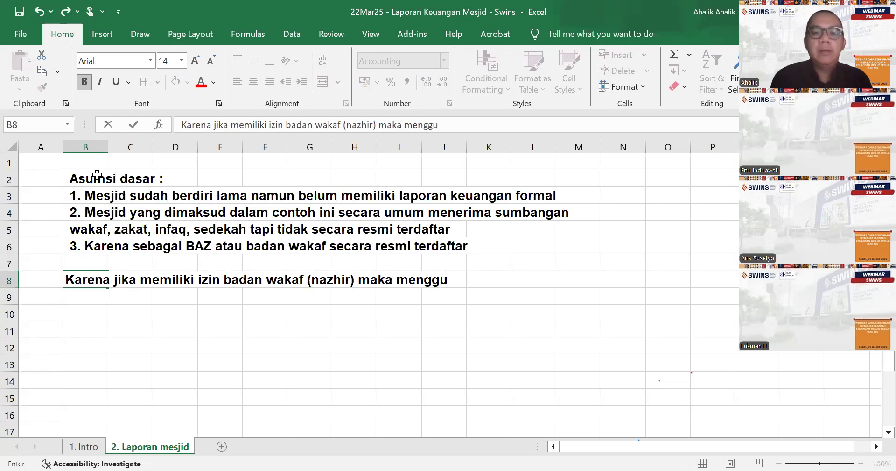
type("nakan PSA")
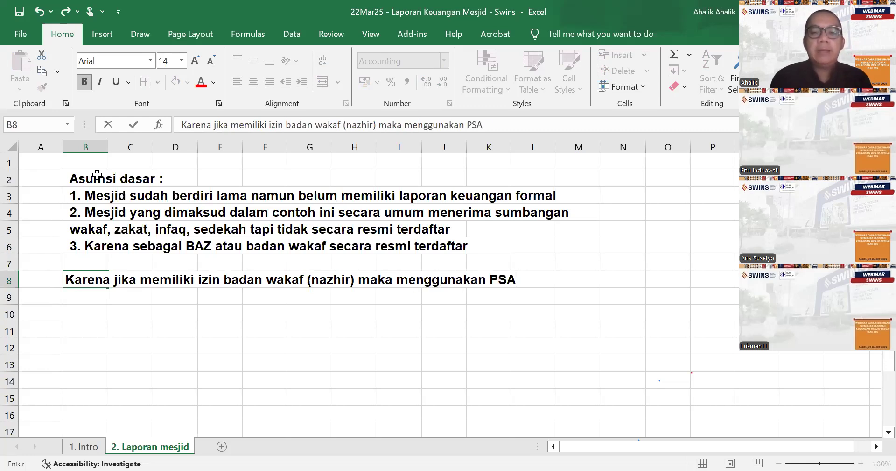
type("K syariah")
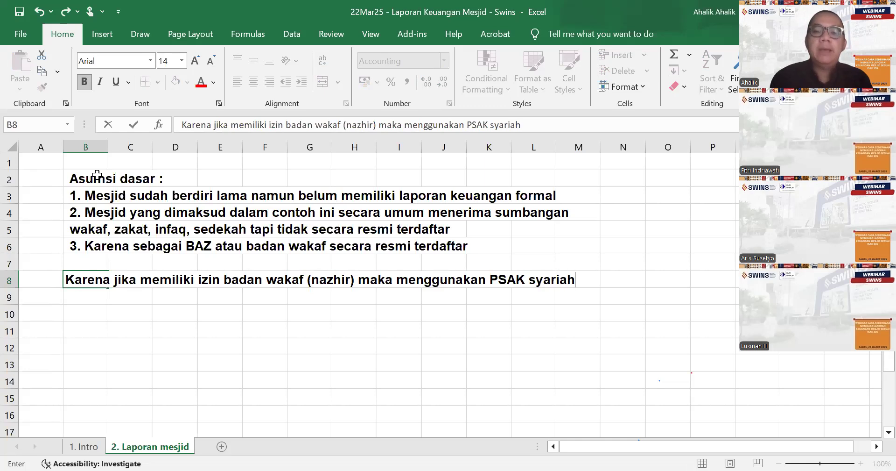
type(" 412")
key("Return")
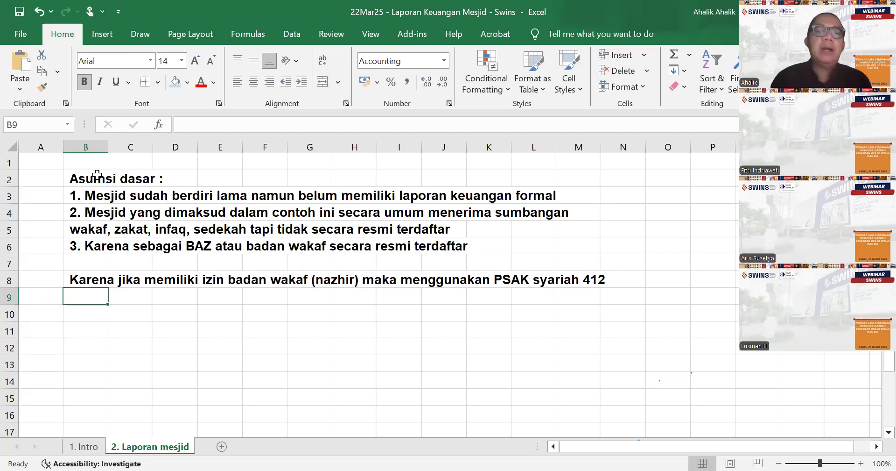
- Enter the note "Atau jika memiliki izin BAZIS" in cell B9
type("A")
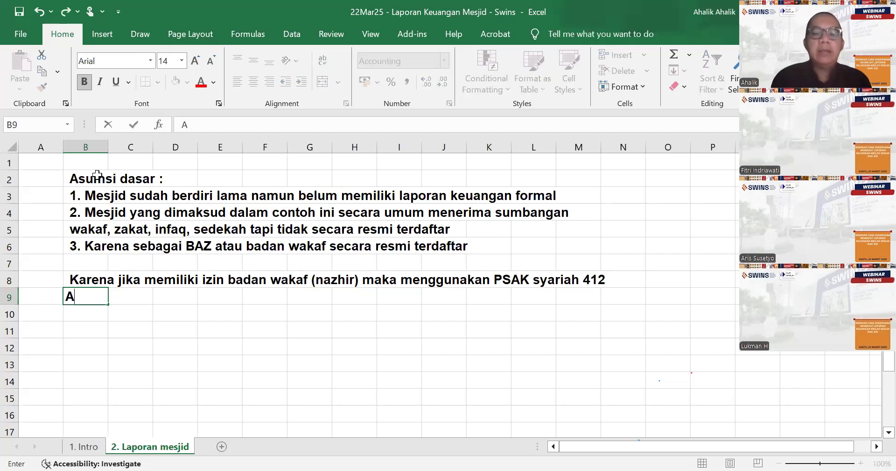
type("tau jika memil")
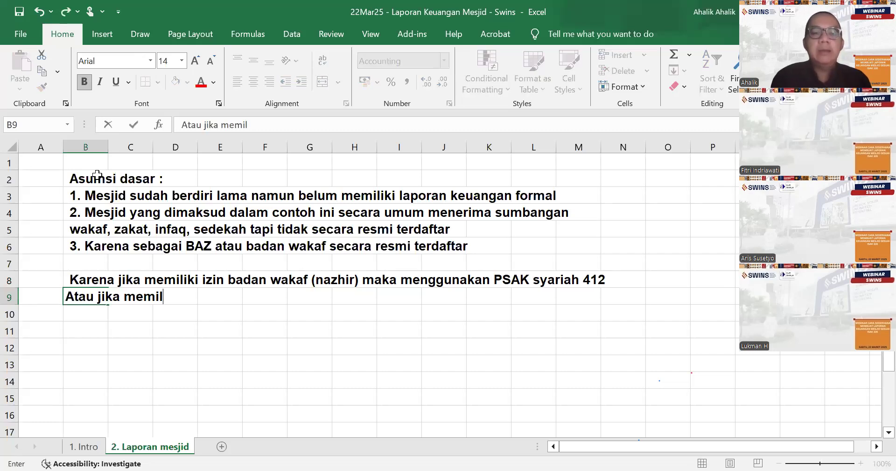
type("iki izin")
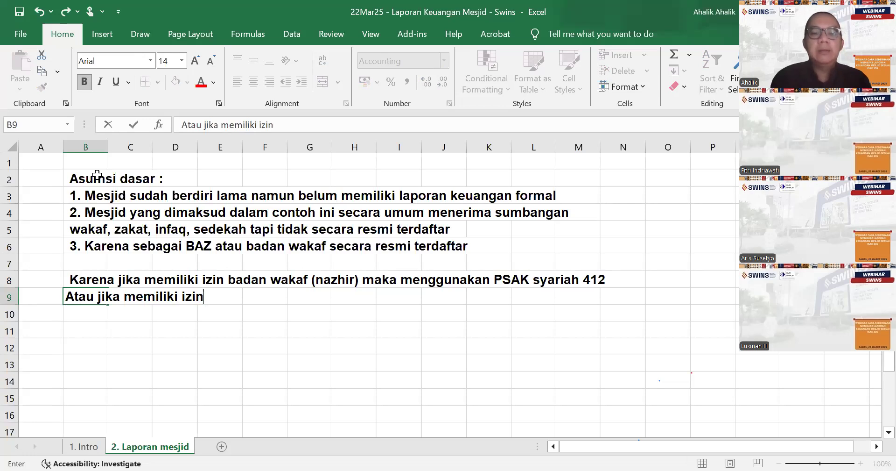
type(" BAZIS")
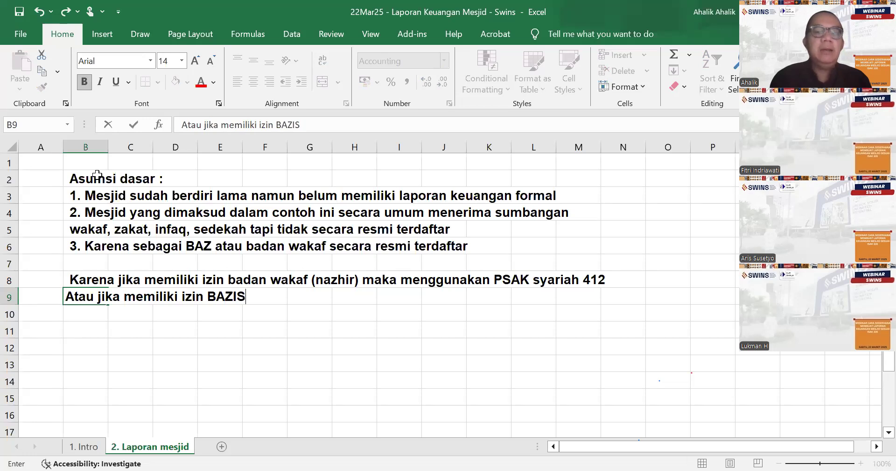
left_click(135, 327)
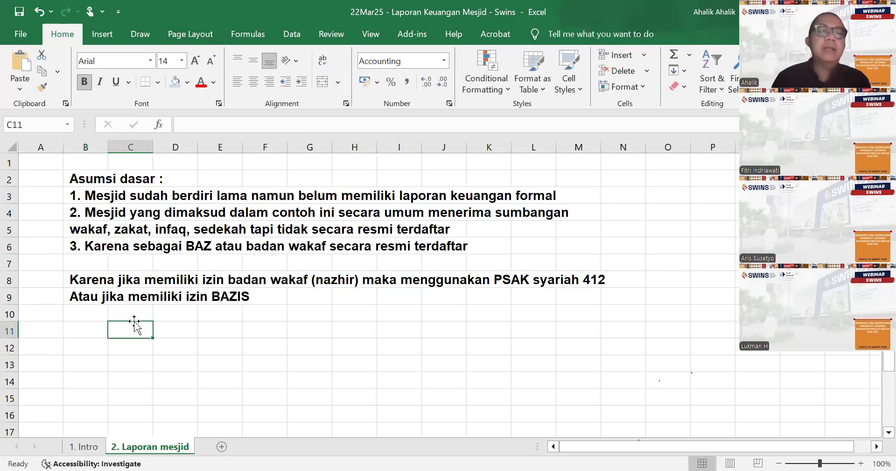
- Change "BAZ" to "BAZIS" in the third assumption in cell B6
left_click(82, 240)
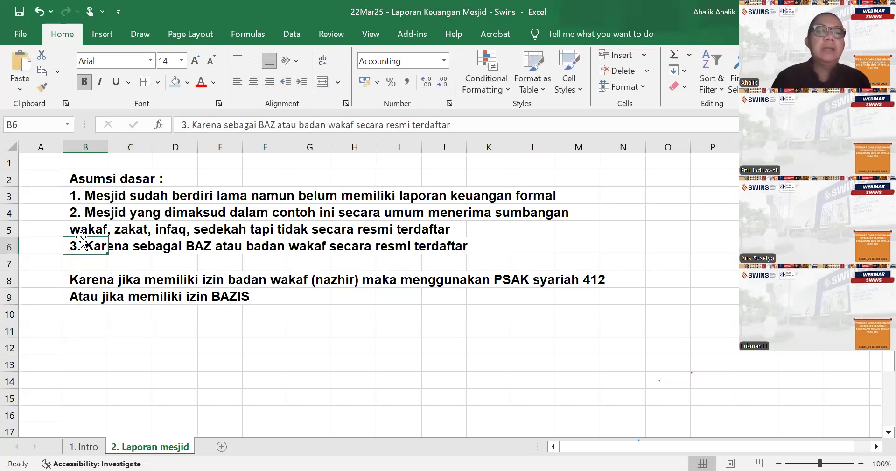
left_click(273, 124)
type("IS")
key("Return")
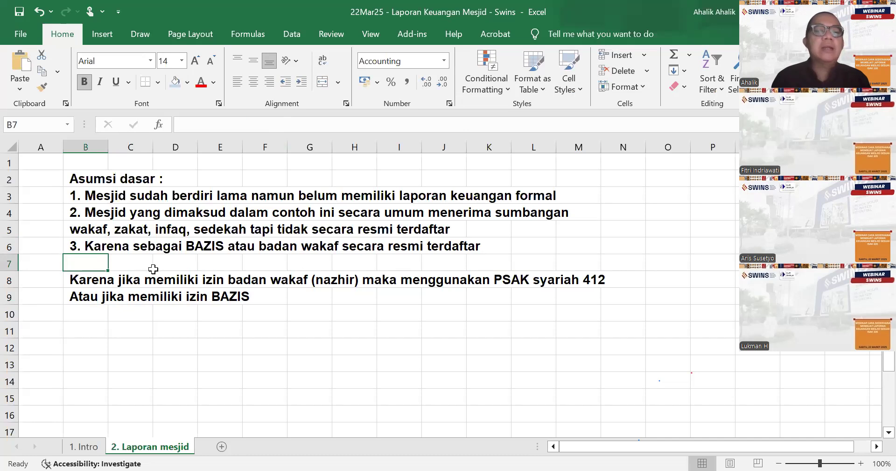
- Insert the word "harus" before "secara resmi terdaftar" in the third assumption in cell B6
left_click(78, 239)
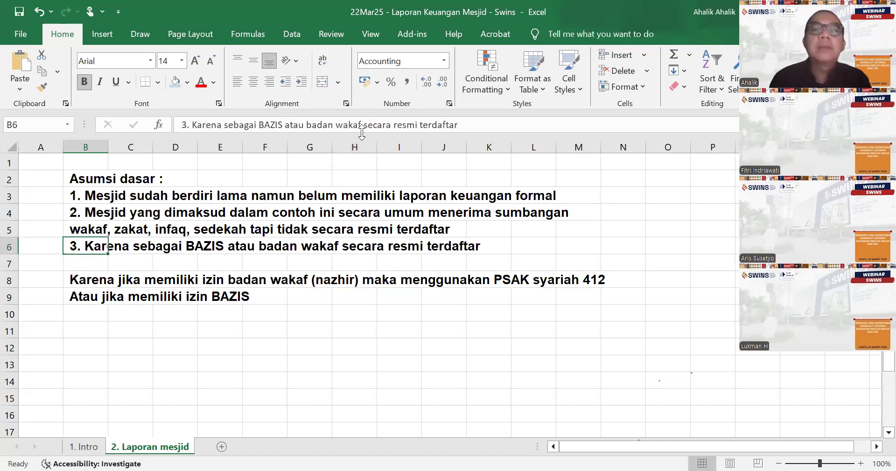
left_click(362, 122)
type("harus")
key("Return")
key("Return")
key("Return")
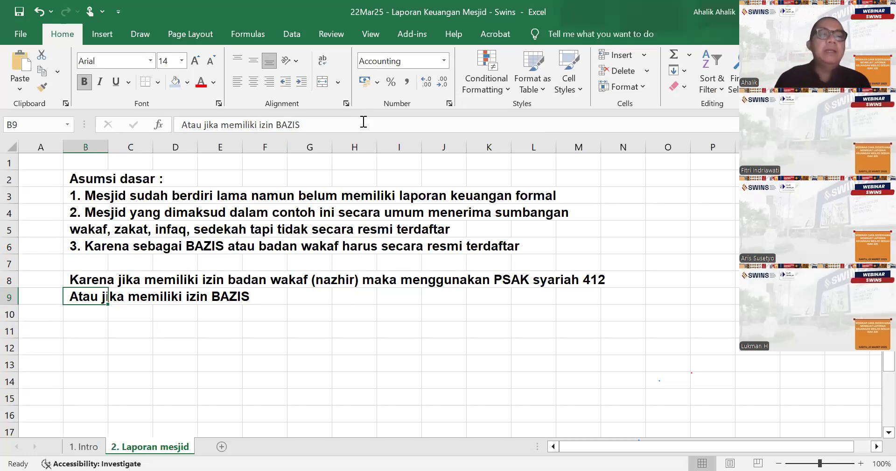
- Extend the BAZIS note in cell B9 with "juga harus terdaftar secara resmi"
left_click(316, 124)
type("juga harus terdaftar secara resmi")
key("Return")
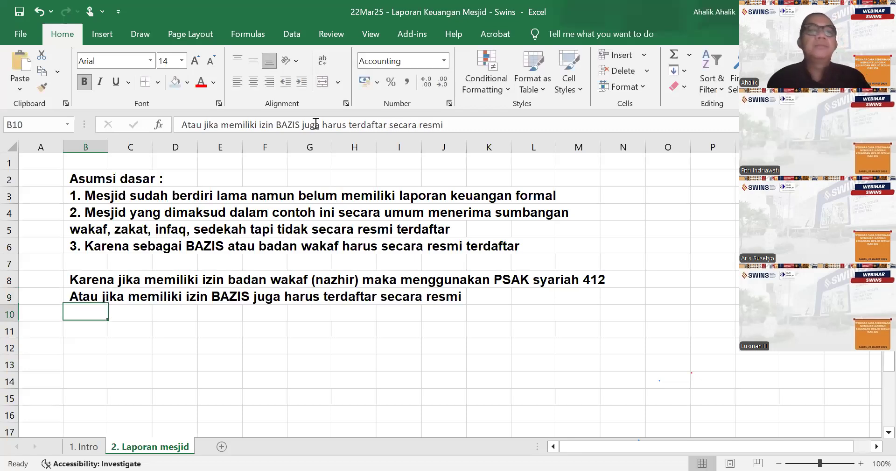
key("Return")
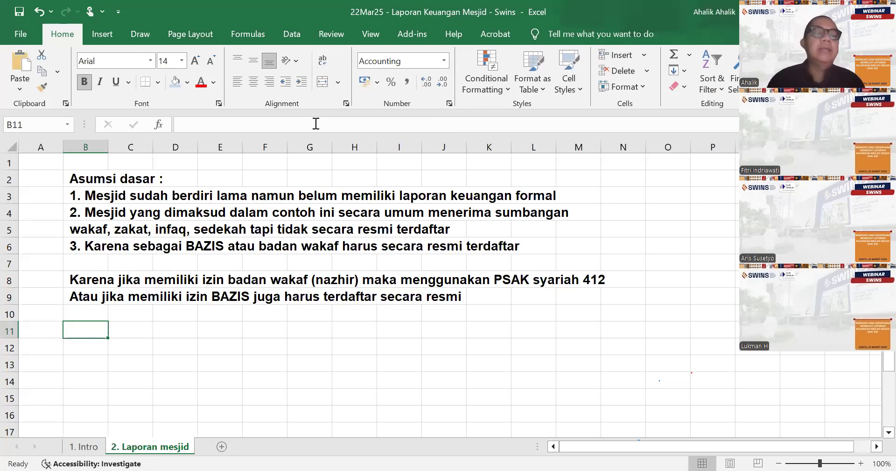
- Highlight the second assumption in range B4:J5 with a light gold fill
left_click_drag(74, 215, 452, 229)
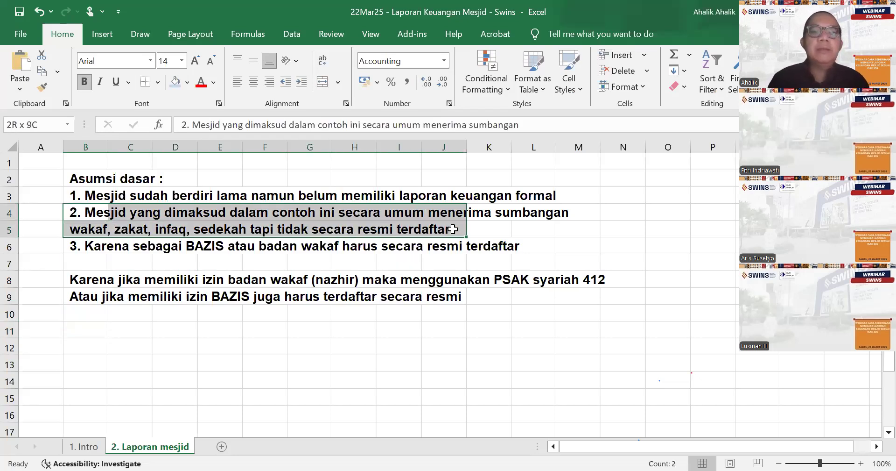
left_click(187, 83)
left_click(314, 182)
left_click(316, 363)
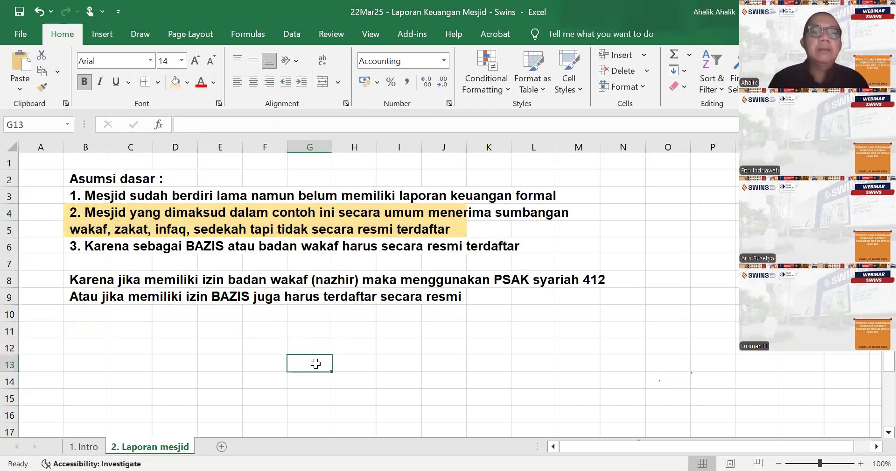
- Enter the note "Untuk Bazis menggunakan PSAK 409" in cell B10
left_click(95, 310)
type("Ubtuk")
key("BackSpace")
key("BackSpace")
key("BackSpace")
key("BackSpace")
type("ntuk Bazis menggunakan")
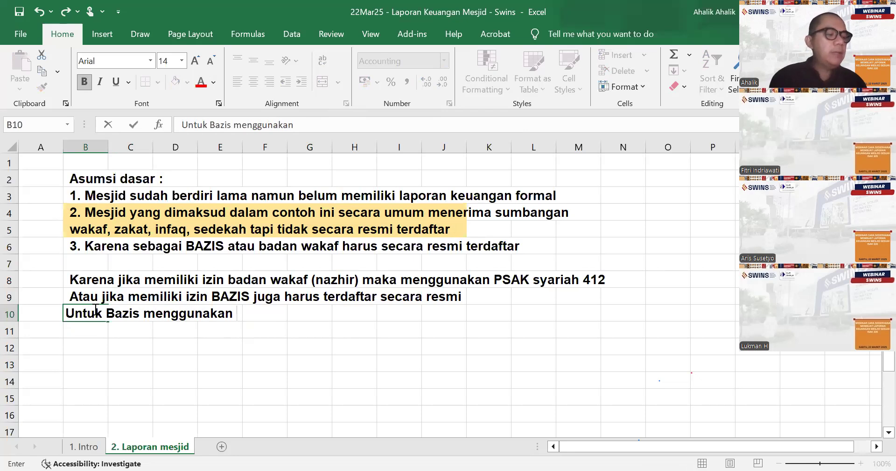
type(" PS")
key("BackSpace")
type("PSA")
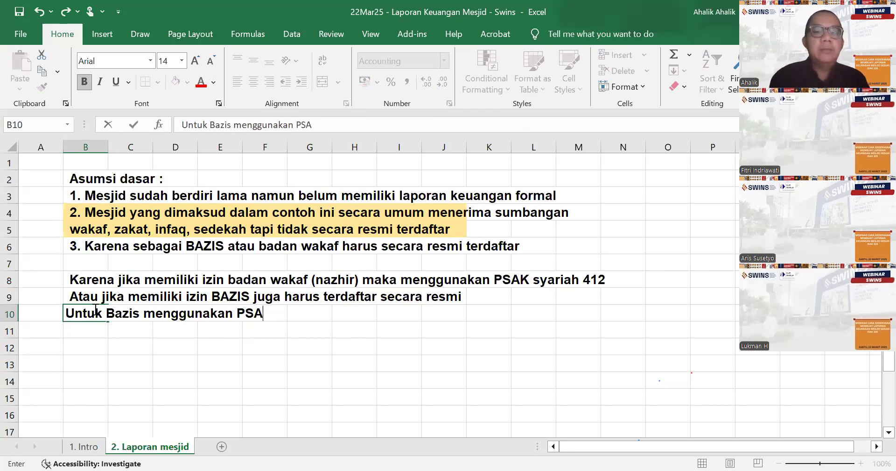
type("K 409")
key("Return")
key("Return")
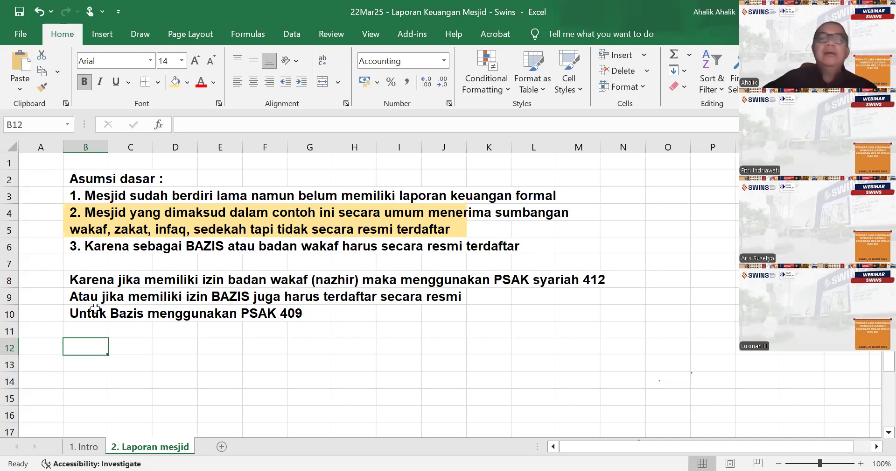
key("Down")
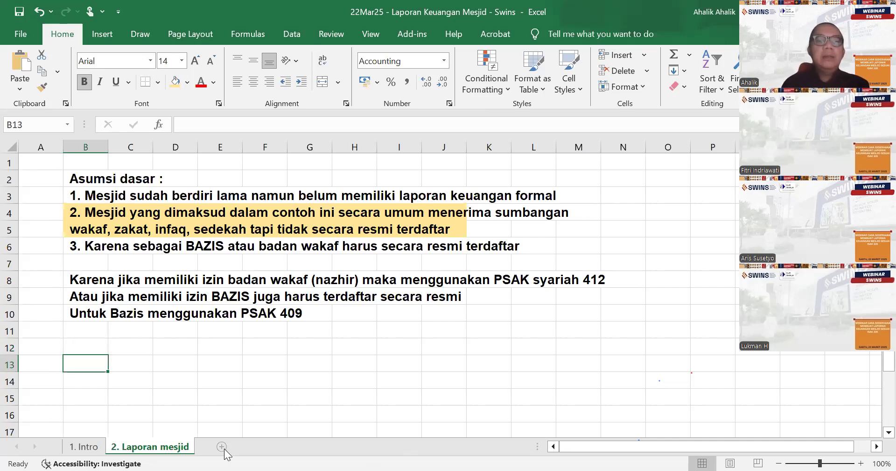
- Add a new worksheet after "2. Laporan mesjid" and name it "3. Persamaan"
left_click(222, 447)
double_click(225, 450)
type("3 Per")
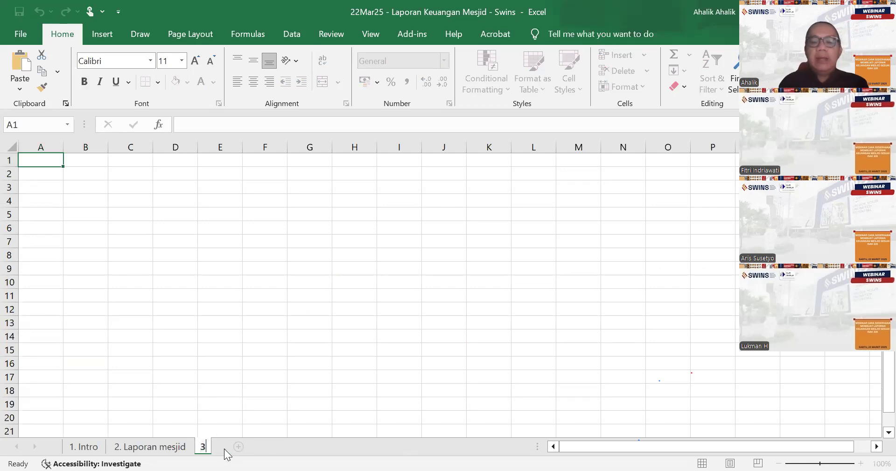
key("BackSpace")
key("BackSpace")
key("BackSpace")
key("BackSpace")
type(". persamaan")
key("BackSpace")
key("BackSpace")
key("BackSpace")
key("BackSpace")
key("BackSpace")
key("BackSpace")
key("BackSpace")
key("BackSpace")
key("BackSpace")
type("Persamaan")
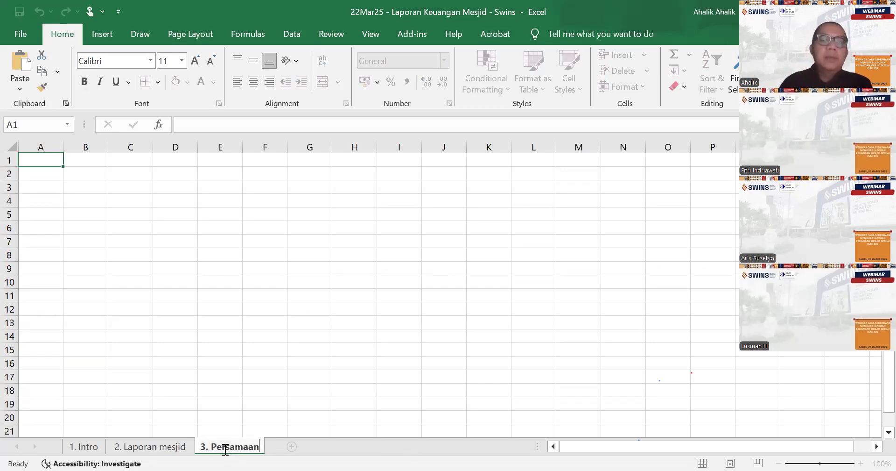
- Return to the sheet "2. Laporan mesjid" and enter the heading "Kasus :" in cell B13
left_click(149, 446)
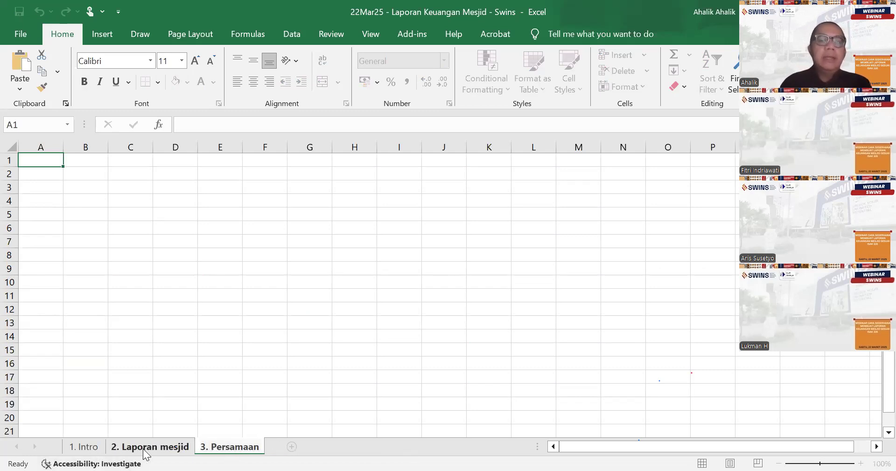
type("kasus")
key("BackSpace")
key("BackSpace")
key("BackSpace")
key("BackSpace")
key("BackSpace")
type("Kasus :")
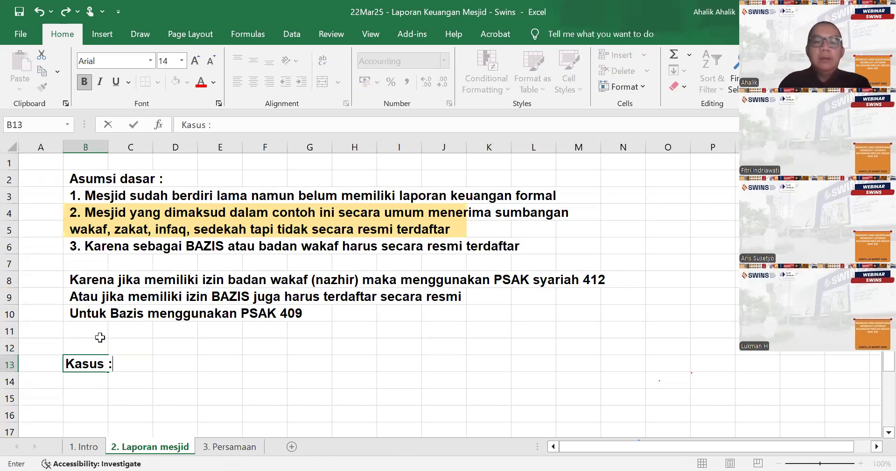
key("Return")
- Enter the case description in cell B14: "Mesjid Swisn sudah berdiri lama namun belum memiliki laporan keuangan"
type("Mesji")
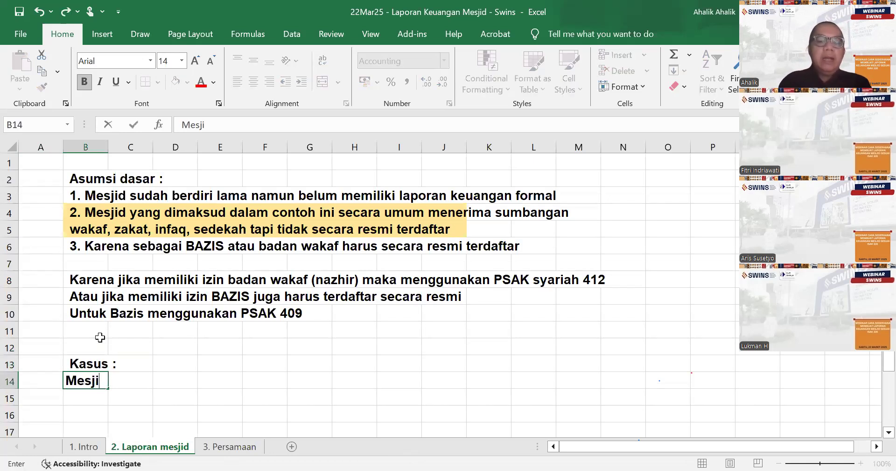
type("d Swisn suda b")
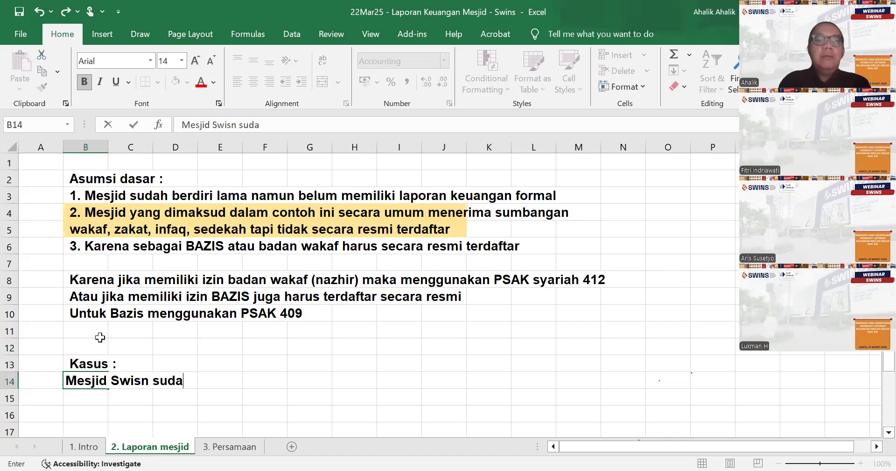
key("BackSpace")
key("BackSpace")
type("h berd")
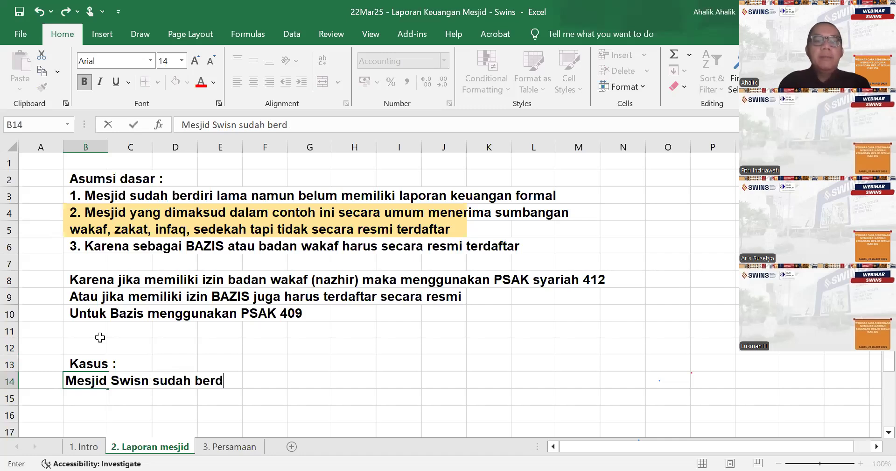
type("iri lama namun ")
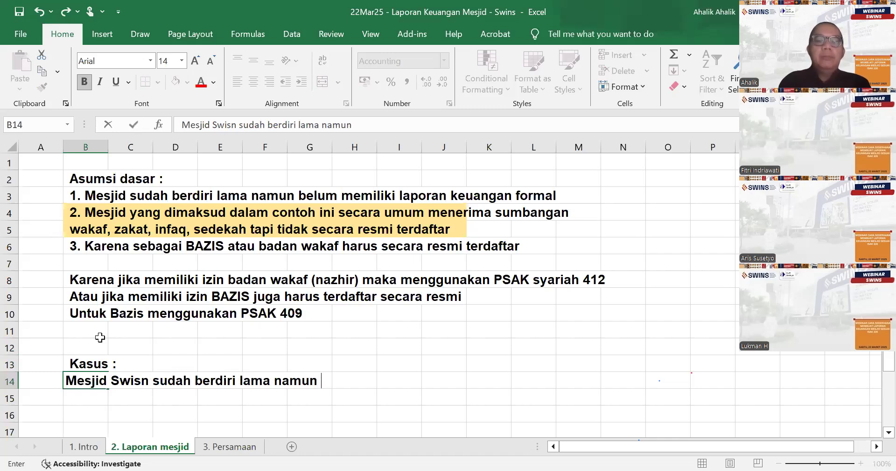
type("belum memili")
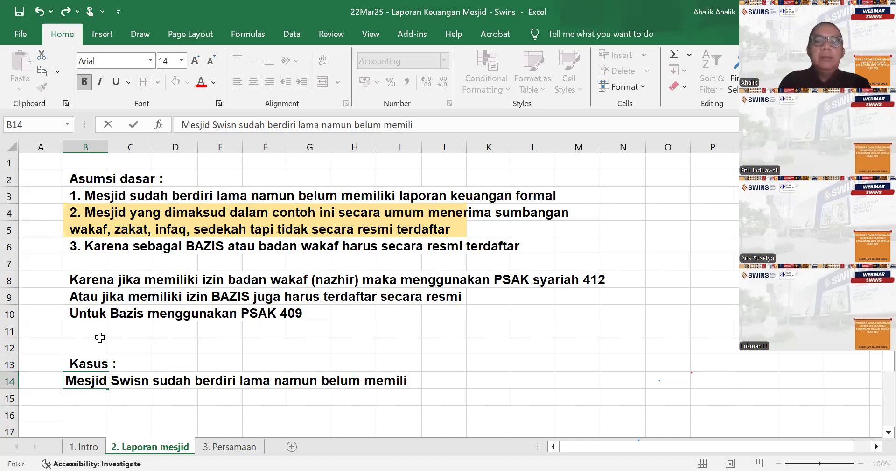
type("ki  lapora")
key("BackSpace")
key("BackSpace")
type("ap")
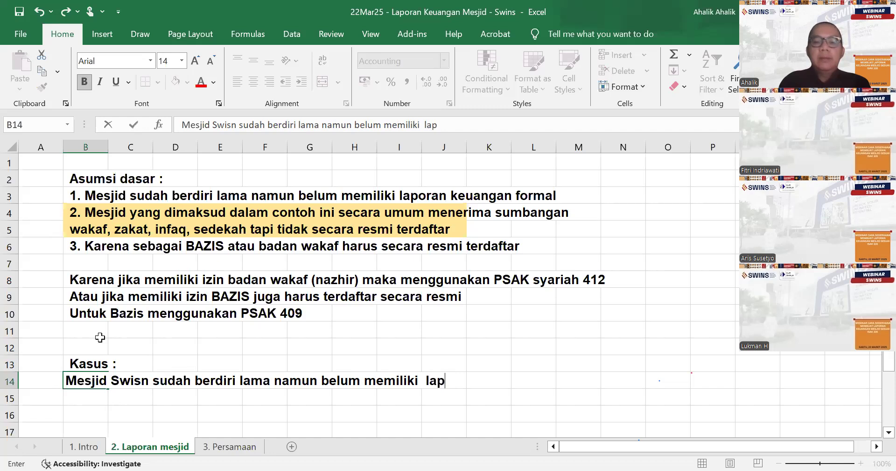
type("oran keauna")
key("BackSpace")
key("BackSpace")
key("BackSpace")
key("BackSpace")
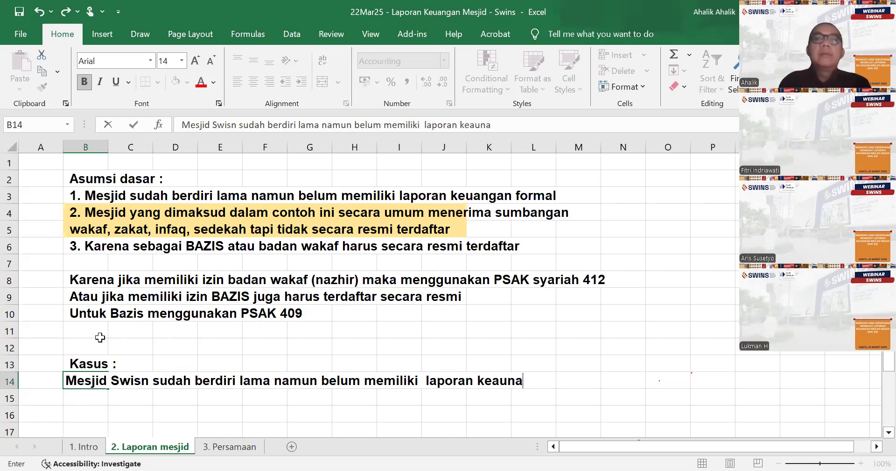
type("uangan")
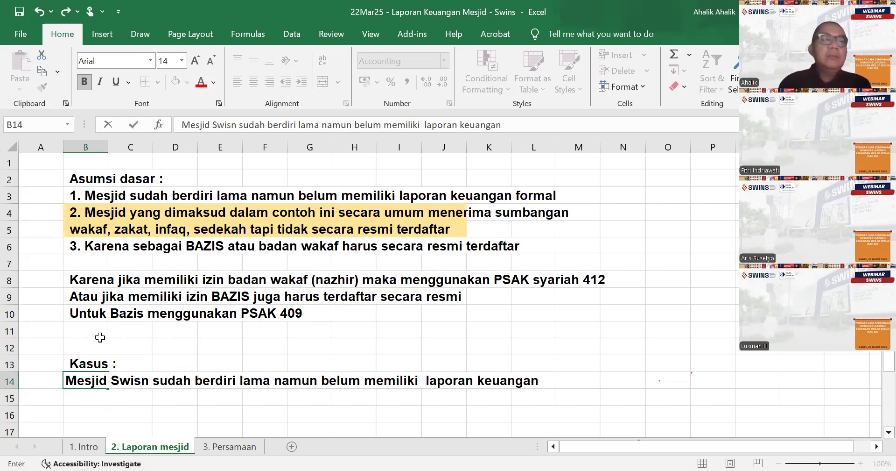
key("Return")
- Correct the mosque's name in cell B14 to "Swins"
left_click(92, 382)
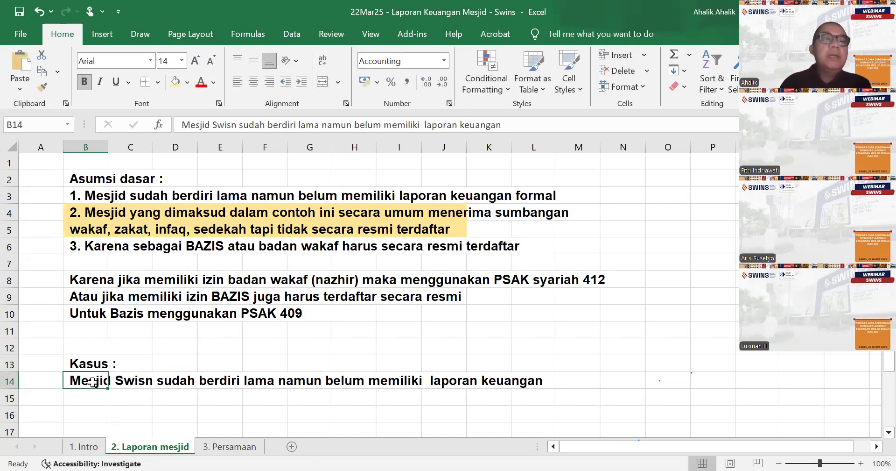
left_click(237, 125)
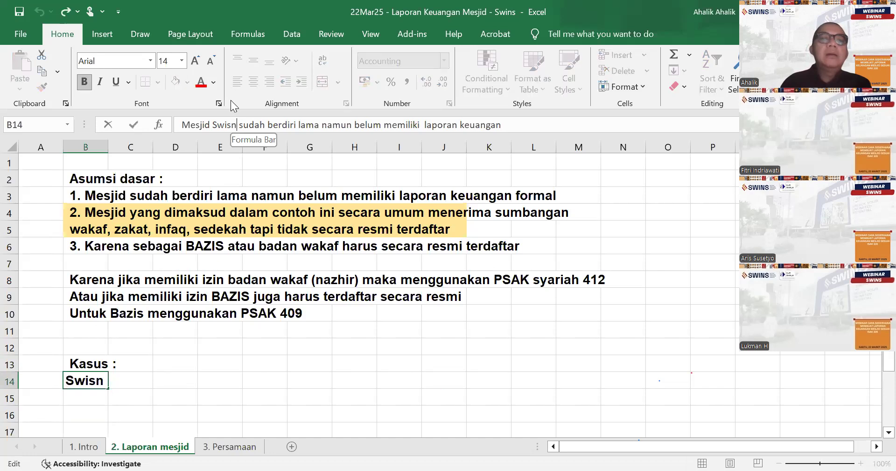
key("BackSpace")
key("BackSpace")
type("ns")
key("Return")
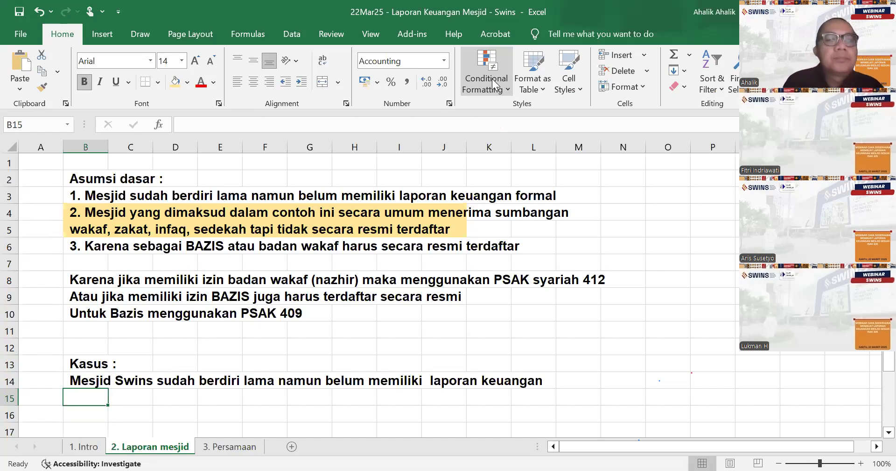
key("alt+Tab")
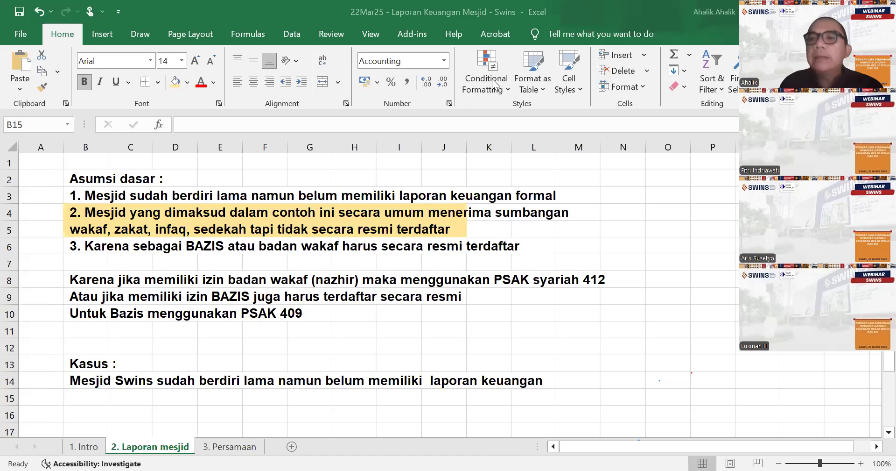
scroll(228, 373, "down", 1)
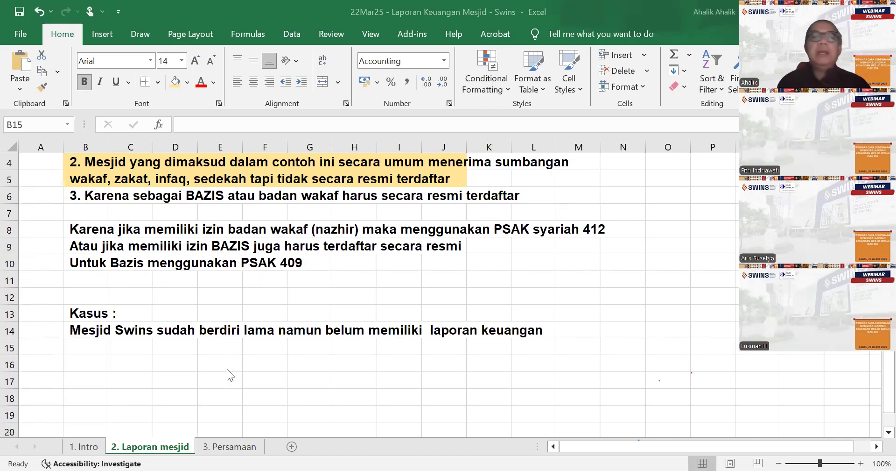
key("Left")
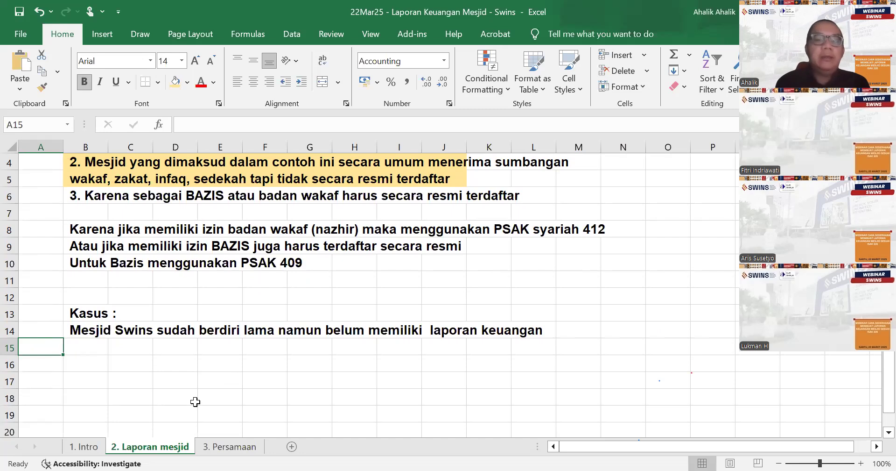
- Try to enter the month May 25 in cell A15, first as "1 may 25" and again as "May 25"
type("1 apr")
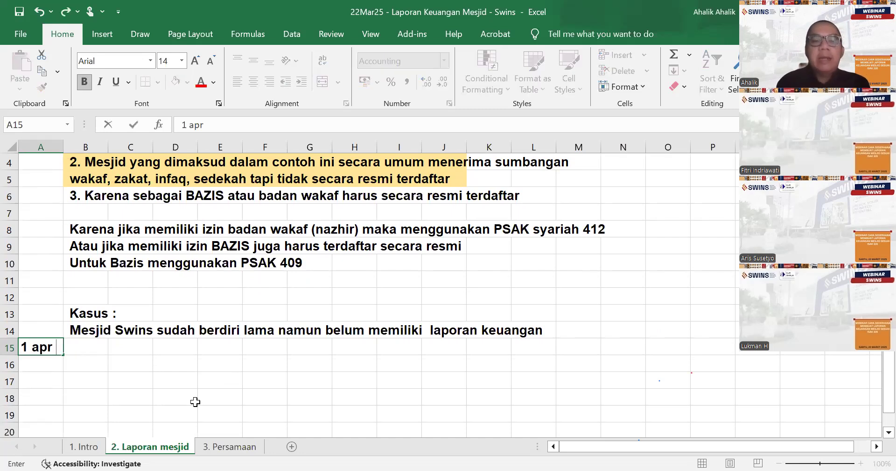
key("BackSpace")
key("BackSpace")
key("BackSpace")
key("BackSpace")
key("BackSpace")
type("1 may 25")
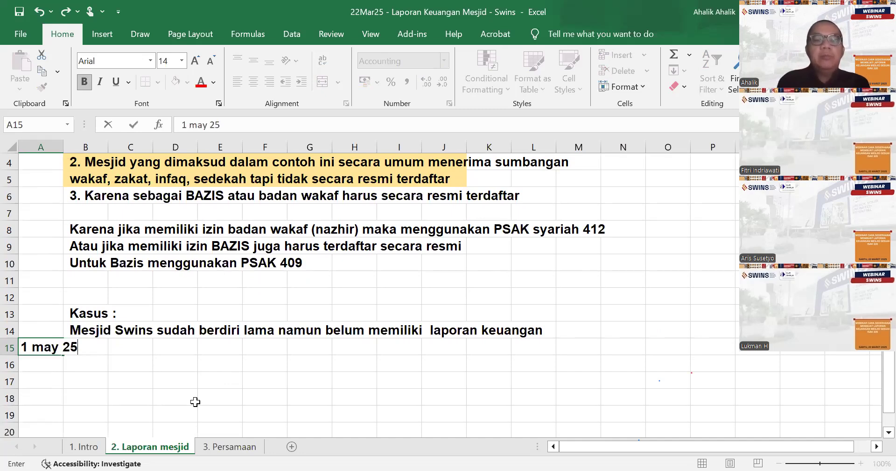
key("Return")
key("Up")
type("May 25")
key("Return")
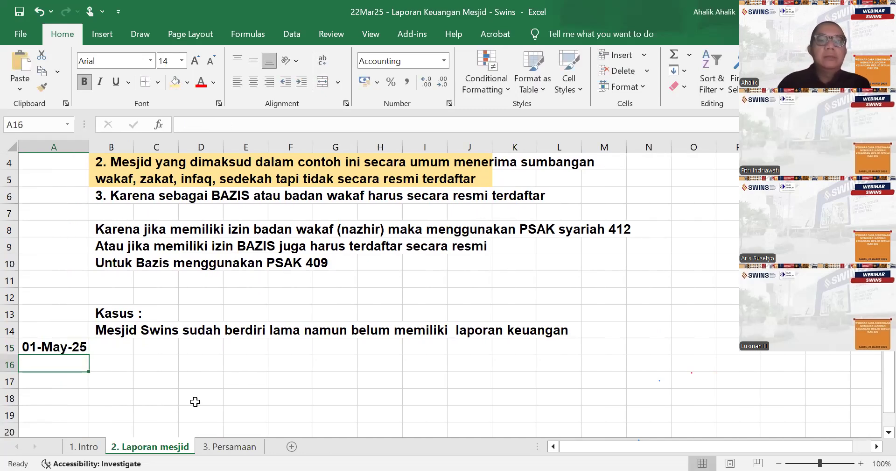
- Delete row 15 containing the date and return to cell A15
left_click(9, 347)
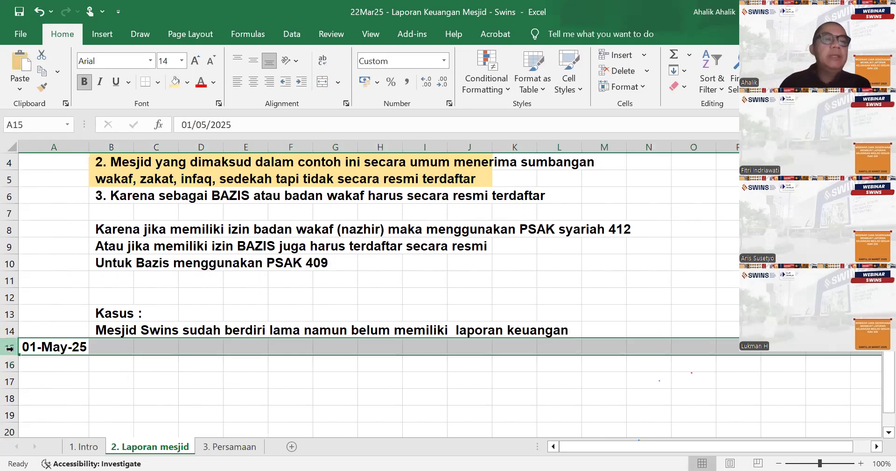
right_click(9, 347)
left_click(62, 260)
left_click(60, 344)
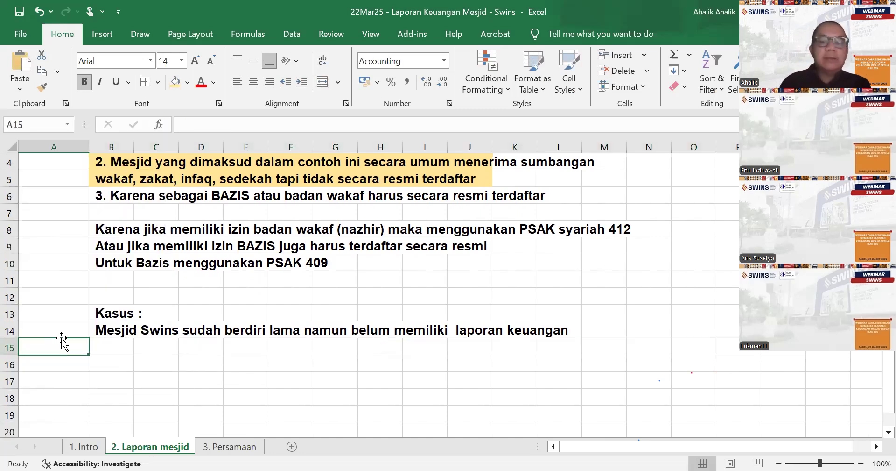
- Enter the month "May 25" in cell A15 and the number 1 in cell A16
type("May 25")
key("Return")
type("1")
key("Tab")
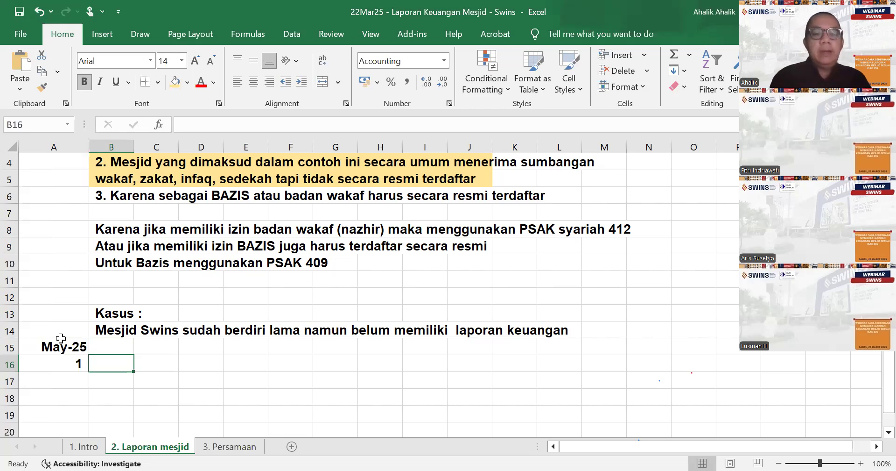
- Enter the text "Aset yang saat ini dimiliki mesjid antara lain :" in cell B16
type("Aset yang")
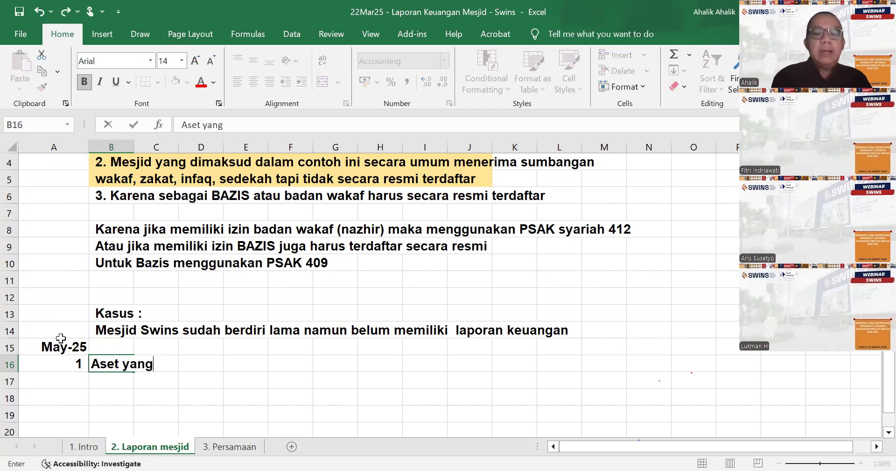
type(" saat ini di")
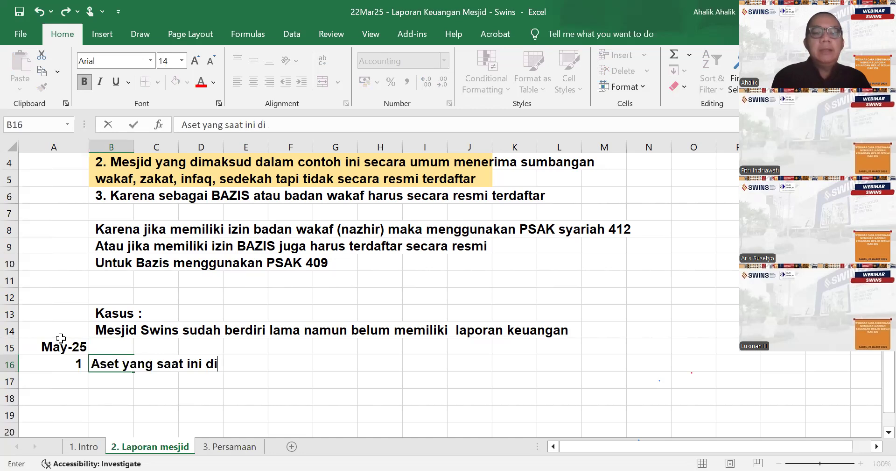
type("miliki mesjid antara II")
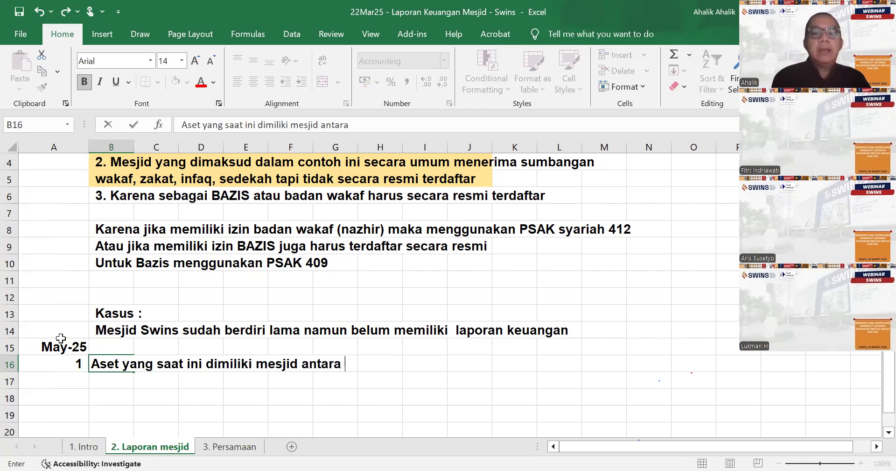
key("BackSpace")
type("ain :")
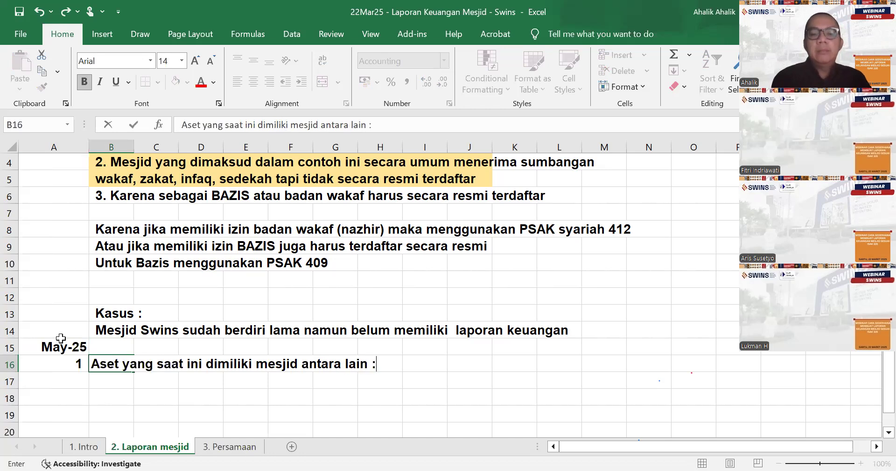
key("Return")
- List the assets "Bangunan" in cell B17 and "Tanah" in cell B18
type("Bangunan")
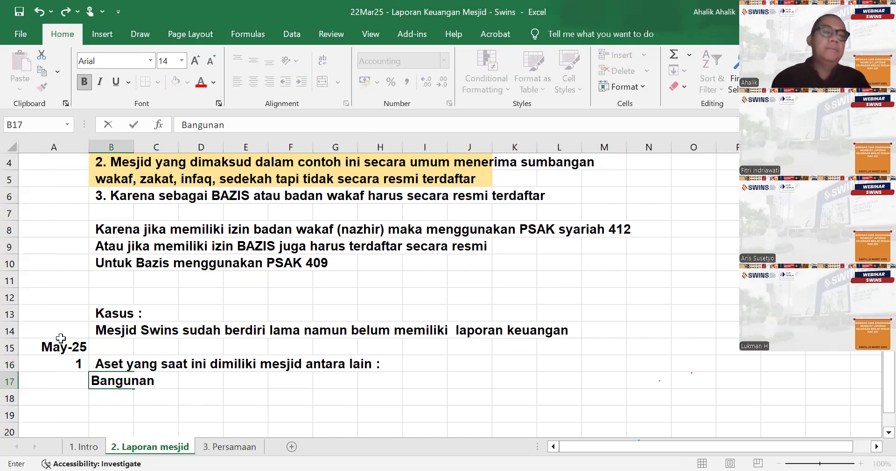
type(" dan")
key("BackSpace")
key("BackSpace")
key("BackSpace")
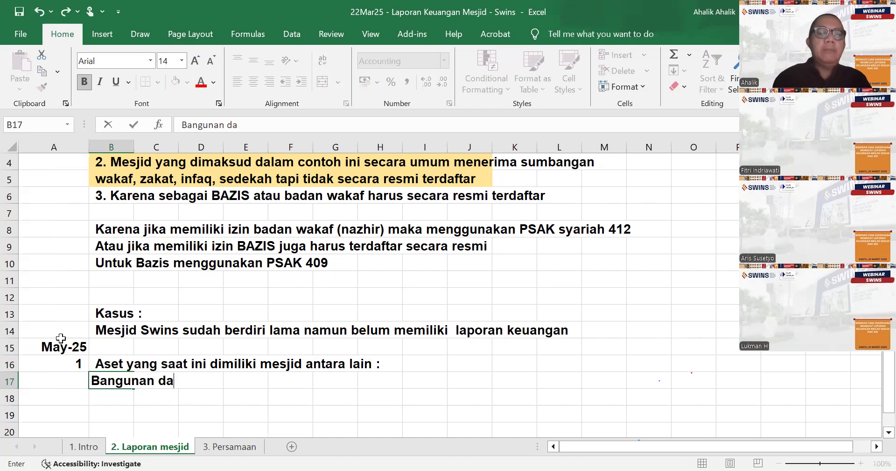
key("Return")
key("Up")
key("Right")
key("Right")
key("Right")
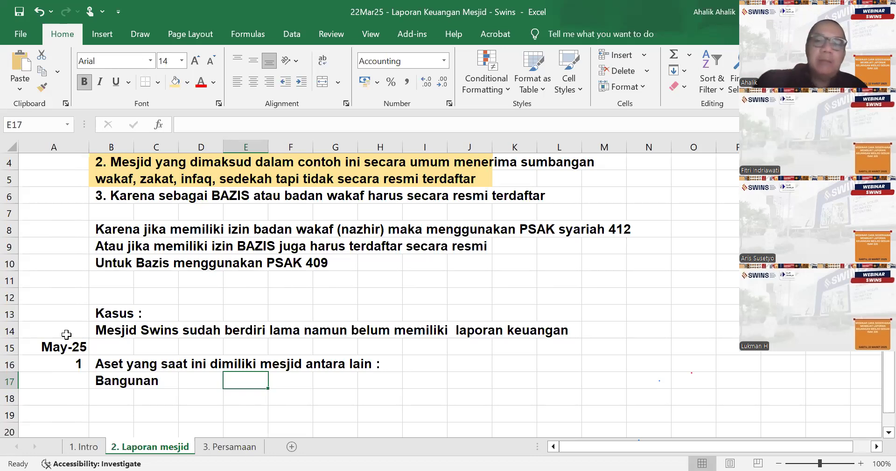
key("Down")
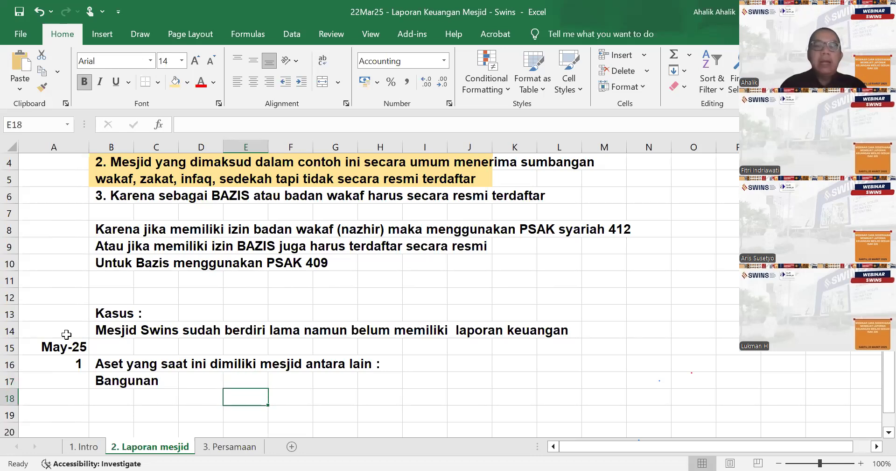
key("Left")
key("Left")
key("Left")
type("Tanah")
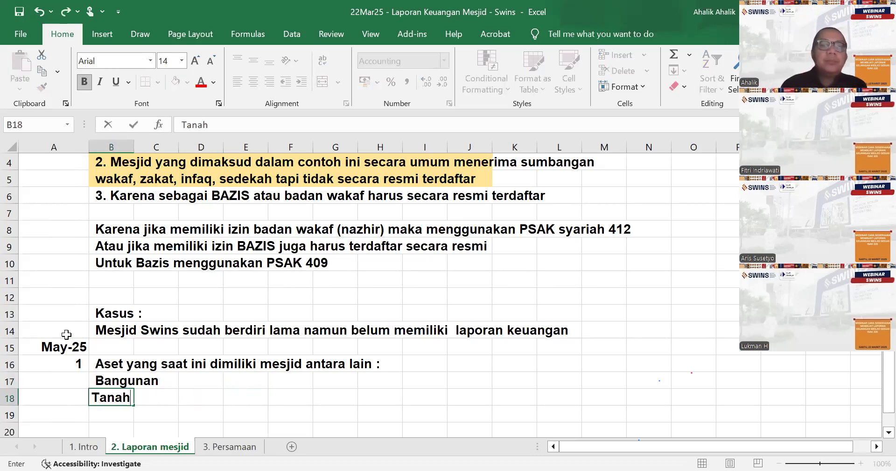
- Enter the asset values 500 for Bangunan in cell F17 and 600 for Tanah in cell F18
key("Up")
key("Right")
key("Right")
key("Right")
key("Right")
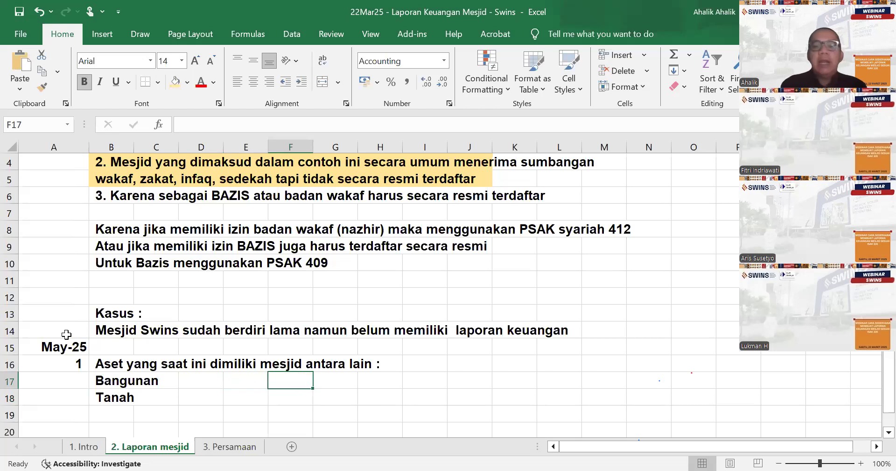
type("600")
key("BackSpace")
key("BackSpace")
key("BackSpace")
type("500")
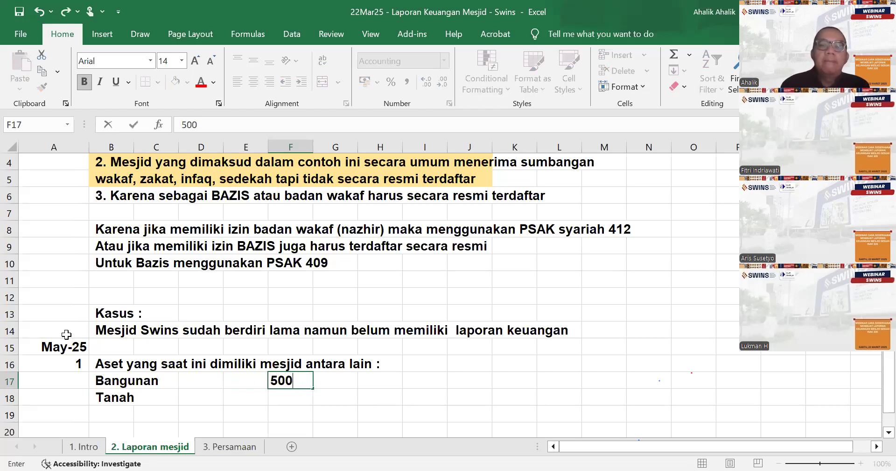
key("Return")
key("Up")
key("Up")
key("Down")
key("Down")
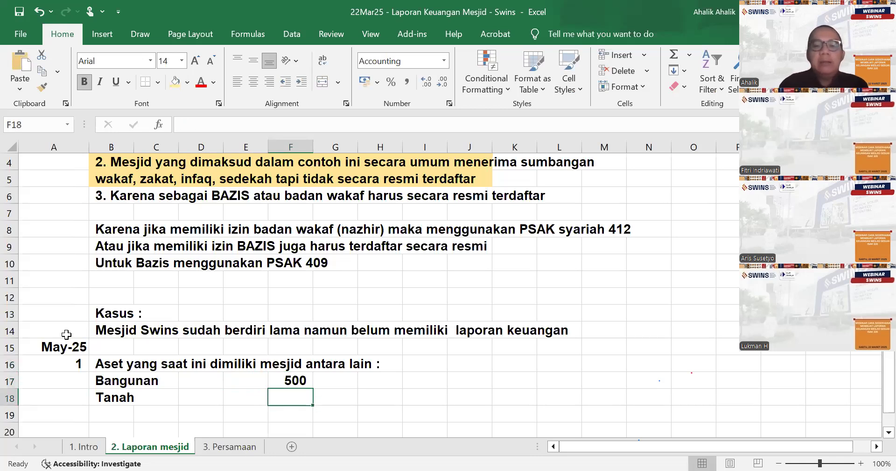
type("600")
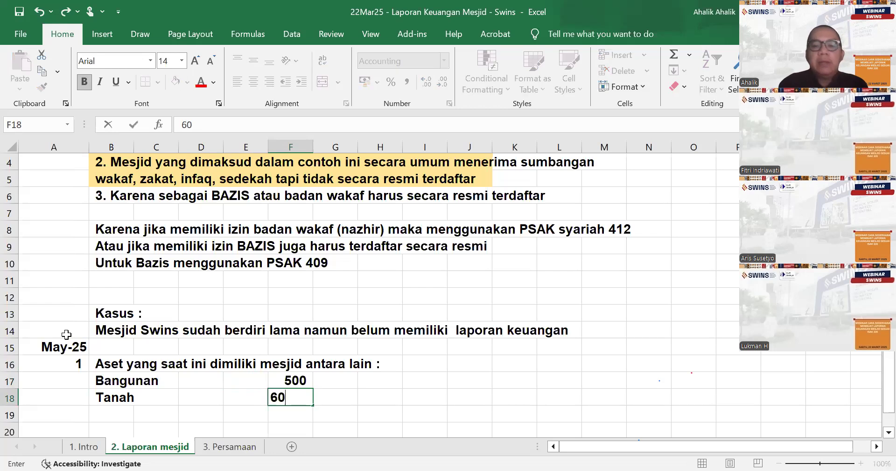
key("Return")
- Enter the asset item "Peralatan (AC, speaker, furniture)" in cell B20
scroll(79, 346, "down", 1)
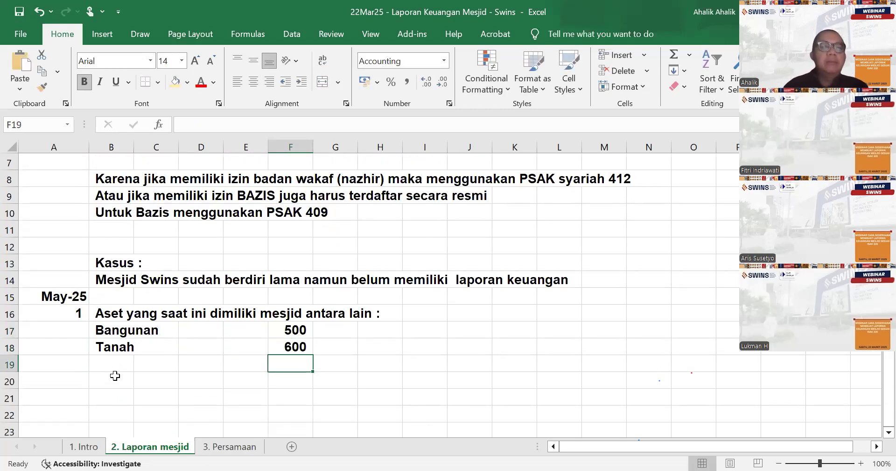
left_click(115, 376)
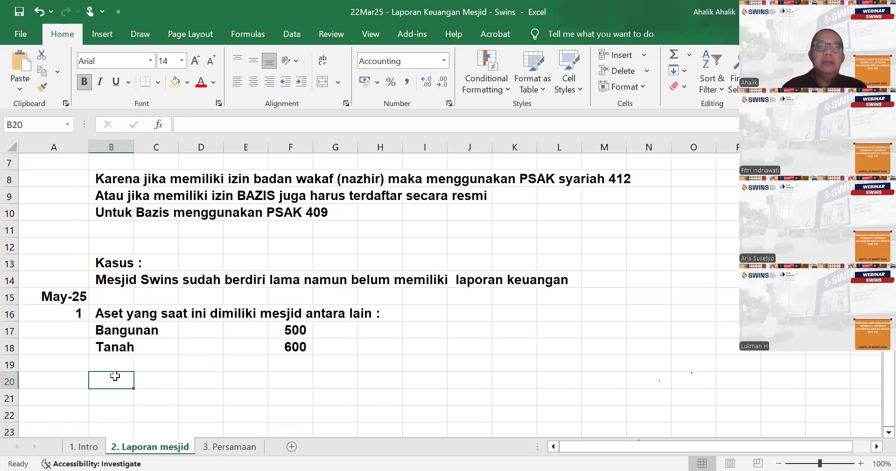
type("Peralatan")
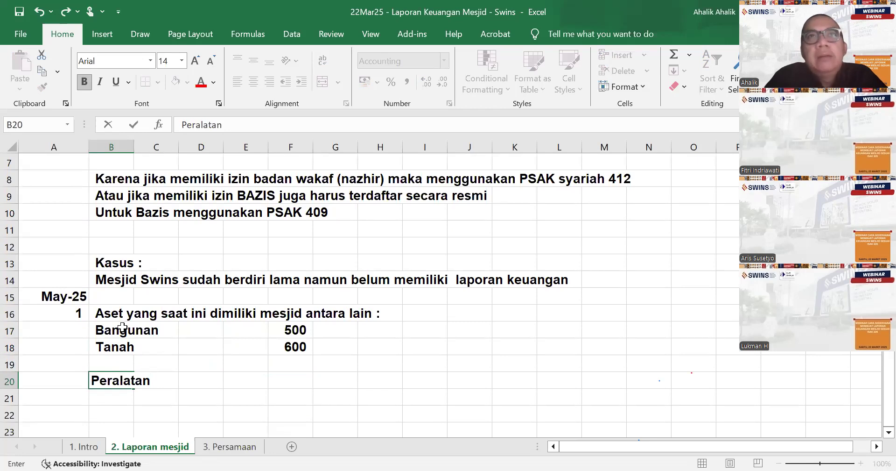
type("(AC, s")
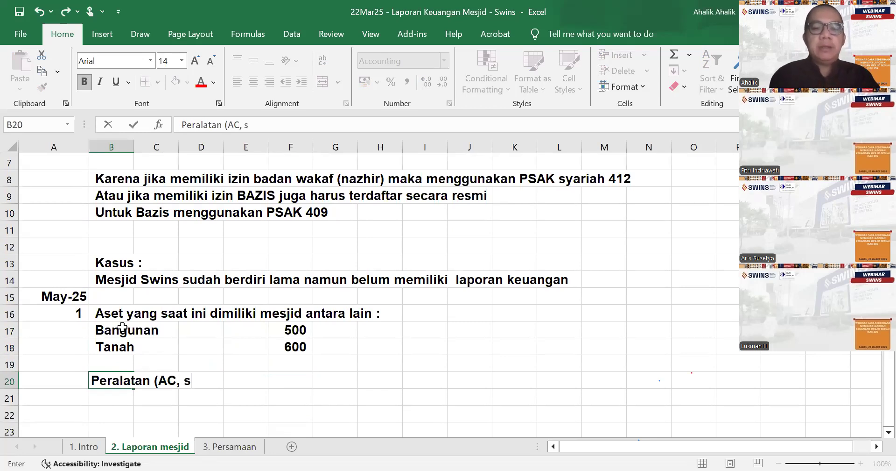
type("peaker")
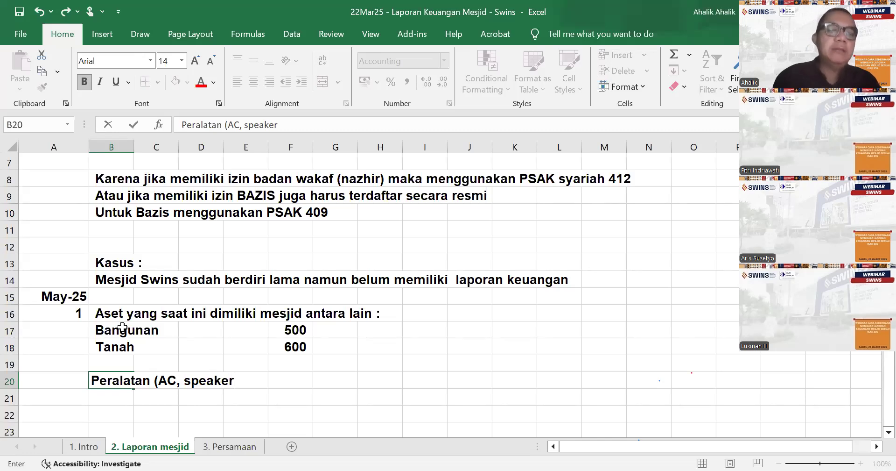
type(",")
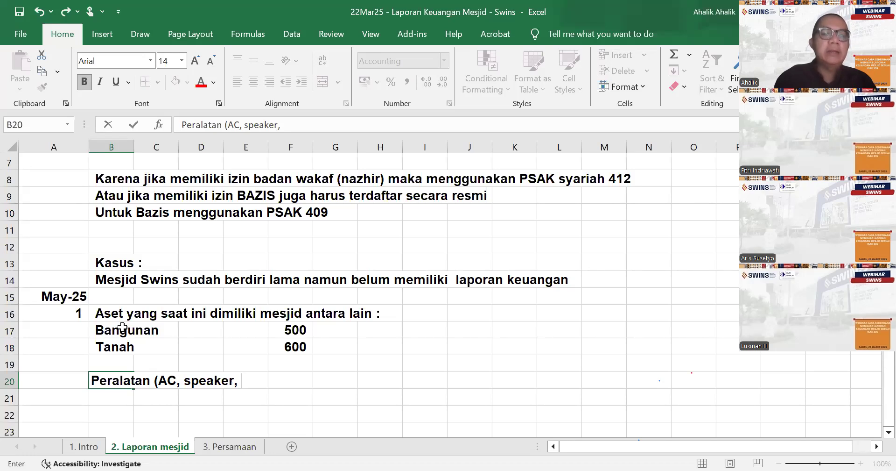
type(" furnitire")
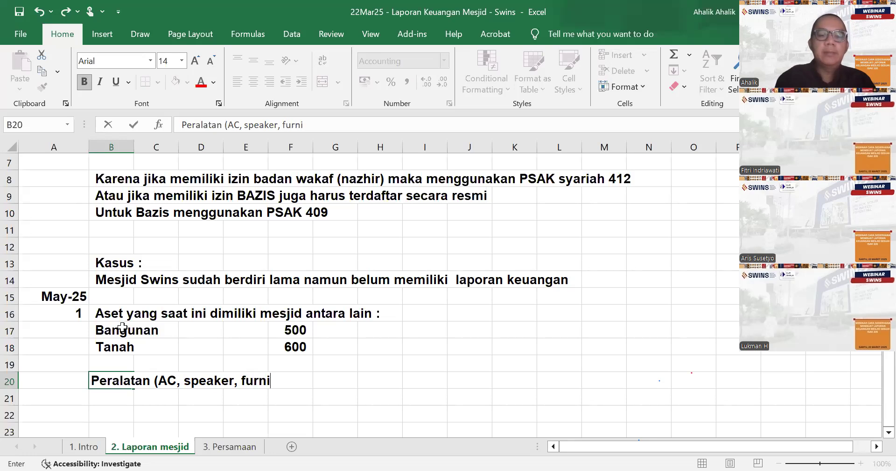
key("BackSpace")
key("BackSpace")
key("BackSpace")
type("ure)")
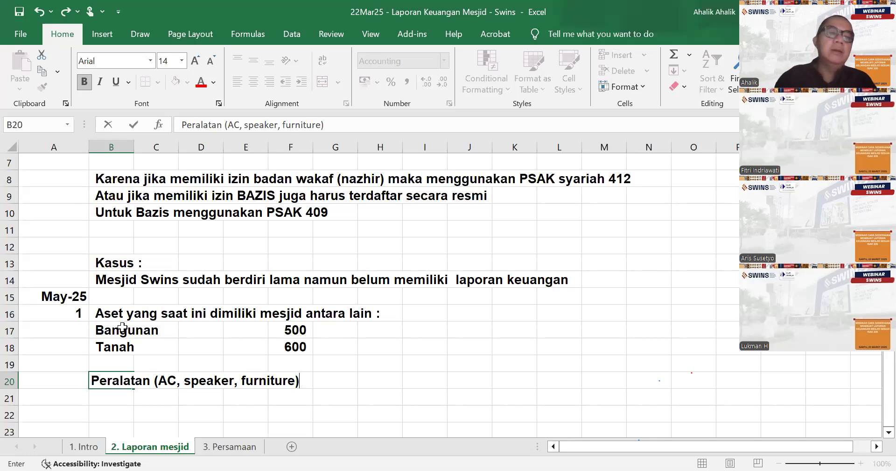
key("Right")
key("Right")
key("Right")
key("Right")
key("Right")
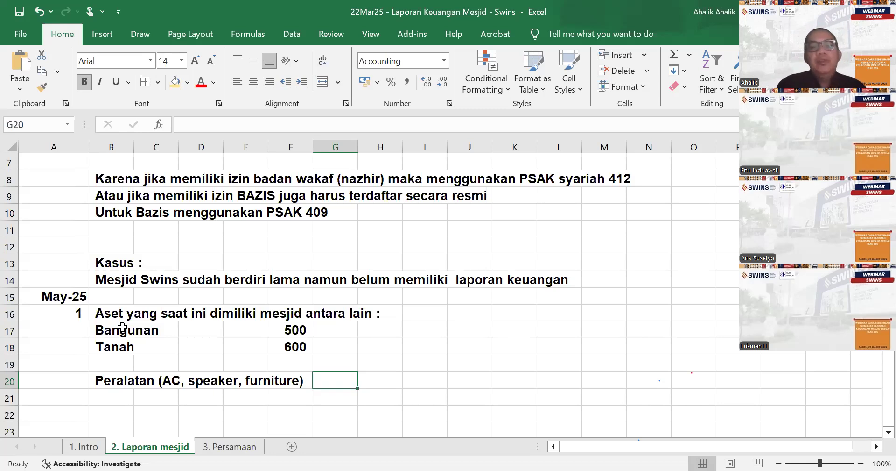
- Enter "Biaya perolehan" in cell B21 with its amount 50 in cell F21
key("Down")
key("Left")
key("Left")
key("Left")
key("Left")
key("Left")
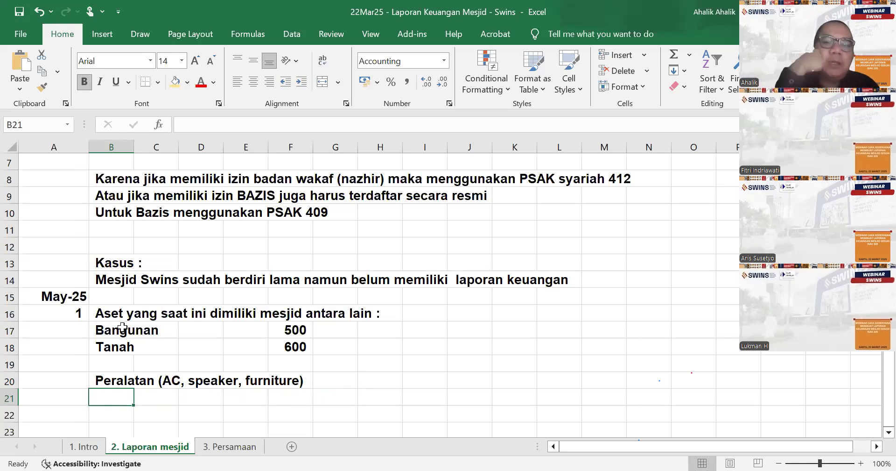
type("Biaya pe")
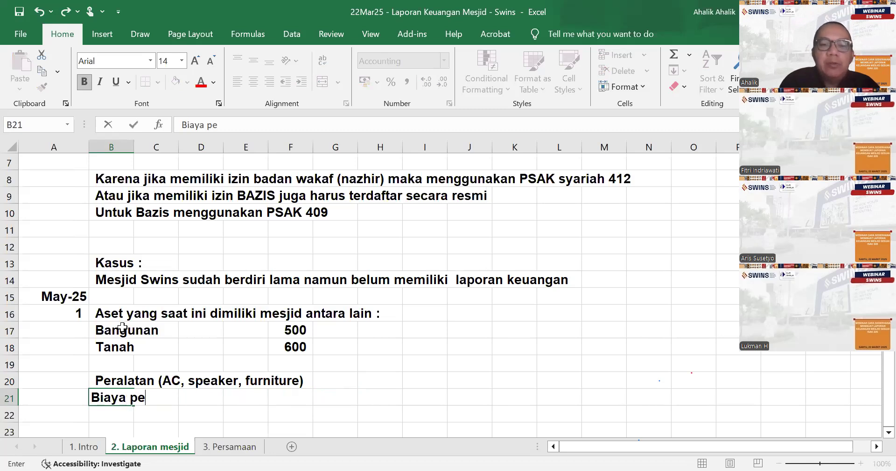
type("rolehan")
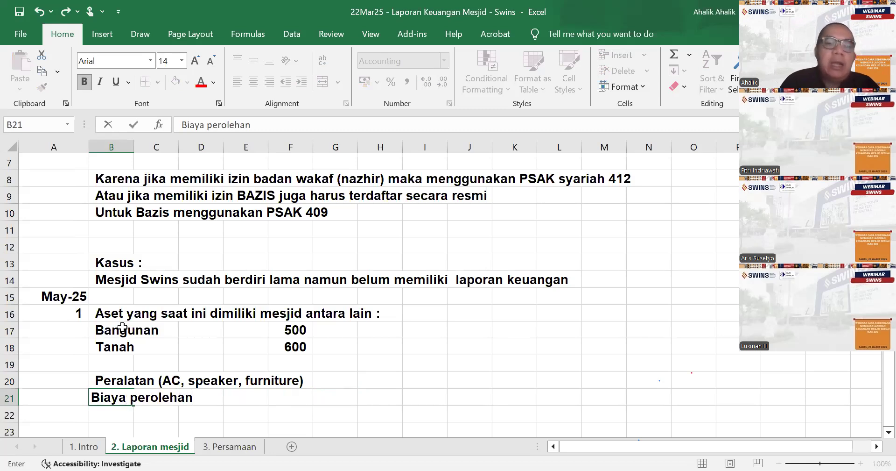
key("ctrl+Return")
key("Right")
key("Right")
key("Right")
key("Right")
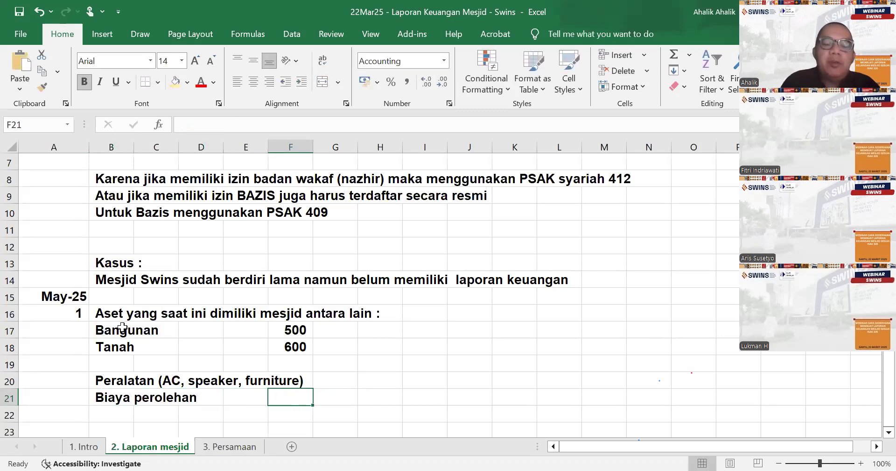
type("50")
key("Return")
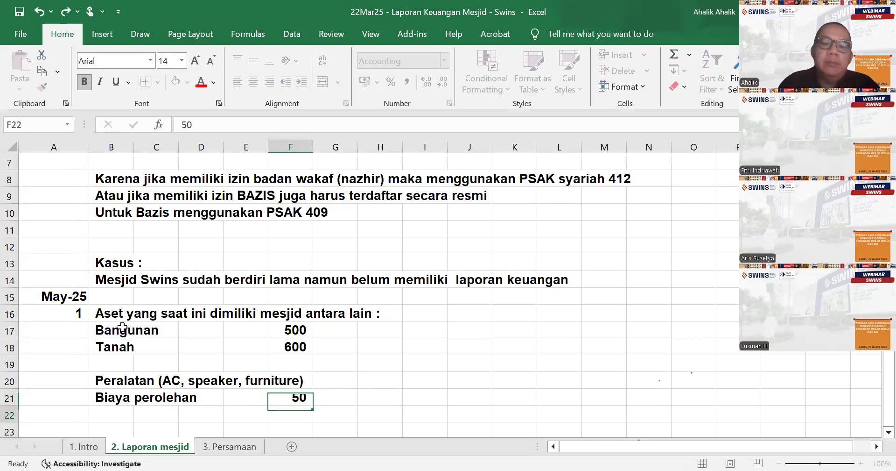
key("Left")
key("Left")
key("Left")
key("Left")
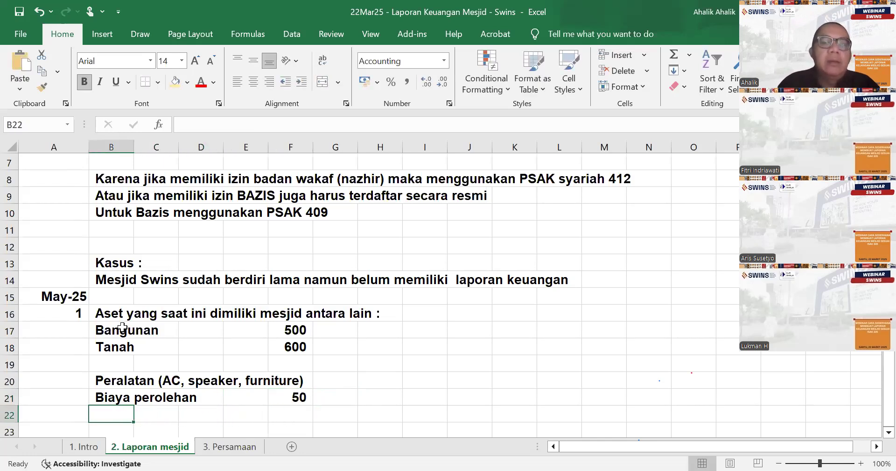
key("Up")
key("Right")
key("Right")
key("Right")
key("Right")
key("Right")
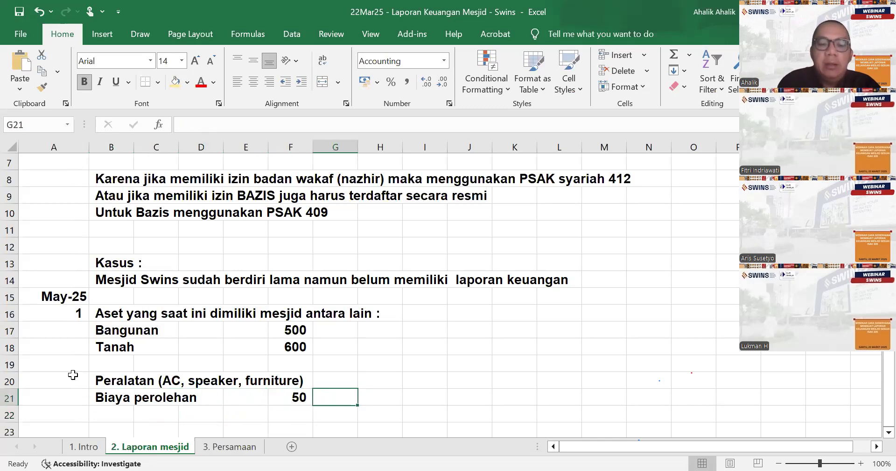
- Enter the note "di beberapa tahun lalu" in cell G21 beside the Biaya perolehan amount
type("di")
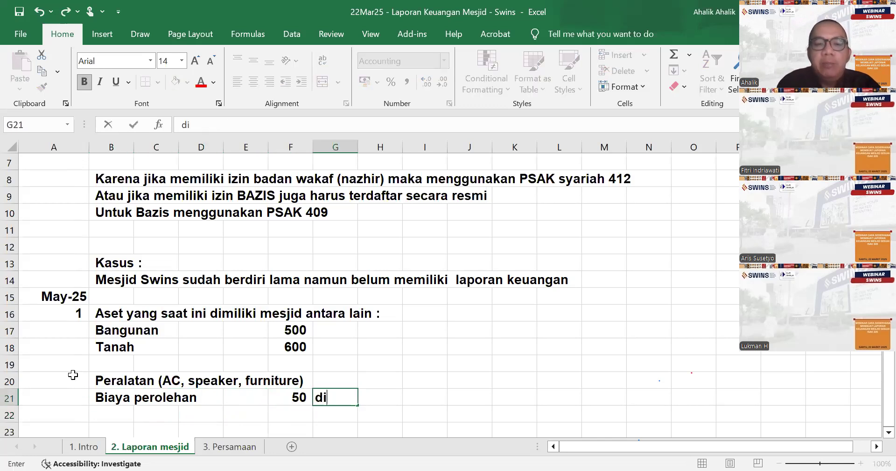
type(" beberapa tahun lalu")
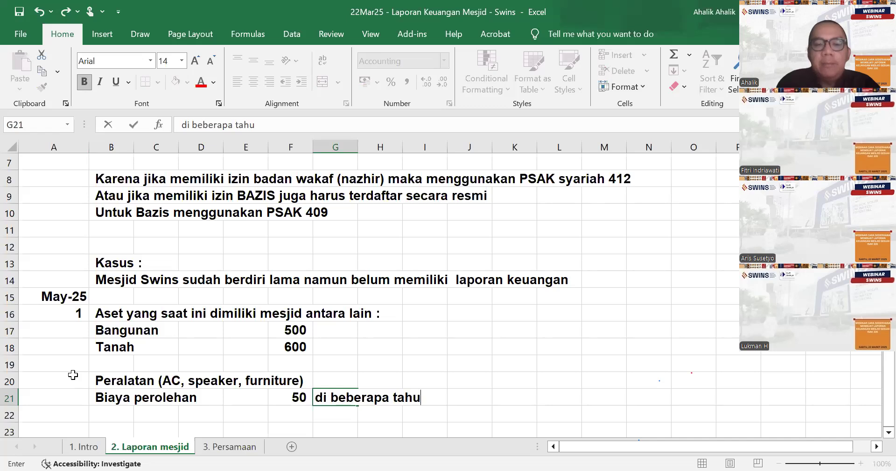
key("Return")
- Enter the label "Nilai buku" in cell B22
key("Left")
key("Left")
key("Left")
key("Left")
key("Left")
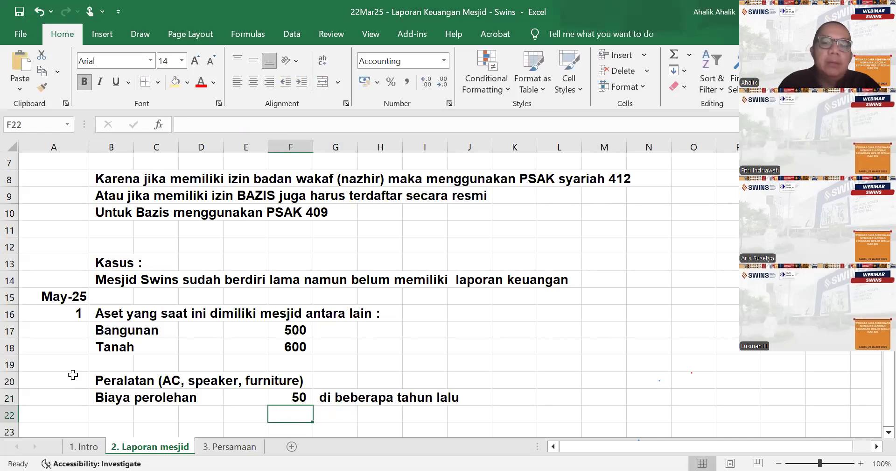
type("B")
key("BackSpace")
key("BackSpace")
type("N")
key("BackSpace")
type("Nilai buku")
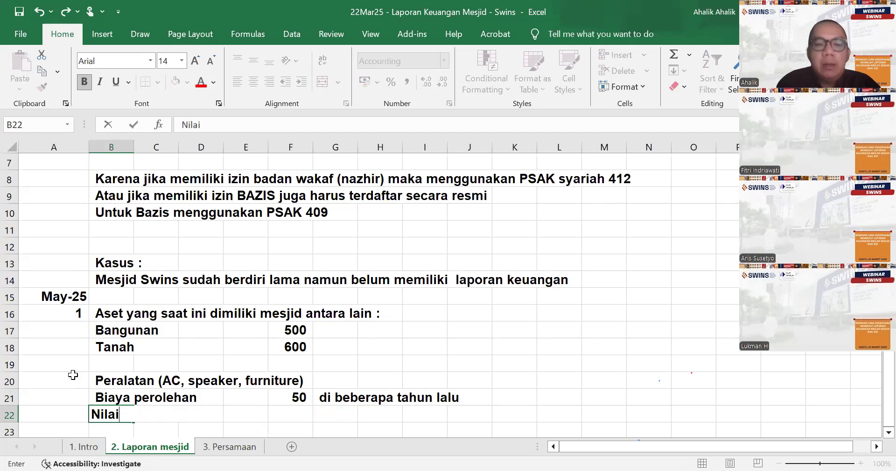
key("Tab")
key("Right")
key("Right")
key("Right")
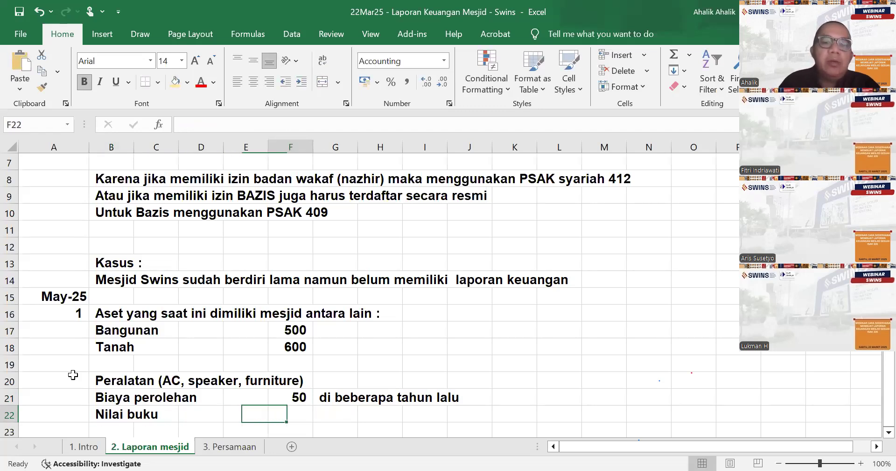
- Enter the label "Akumulasi penyusutan" in cell B22 under Biaya perolehan, replacing its current text
key("Left")
key("Left")
key("Left")
key("Left")
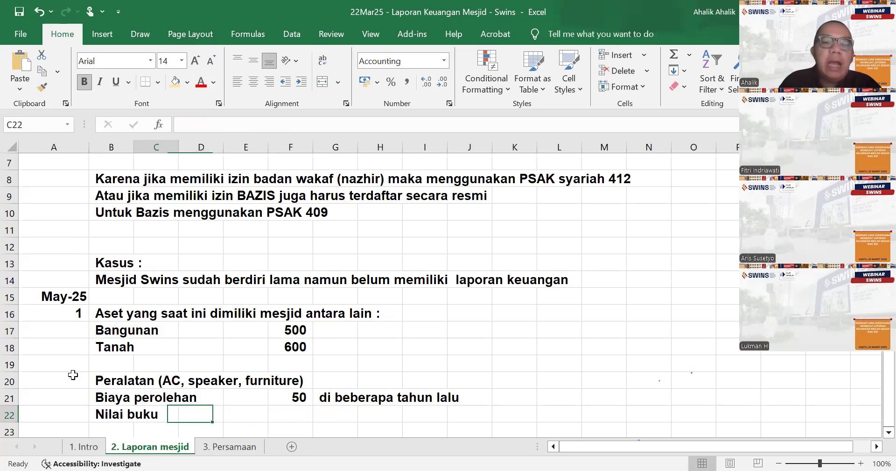
type("Akumulasu pen")
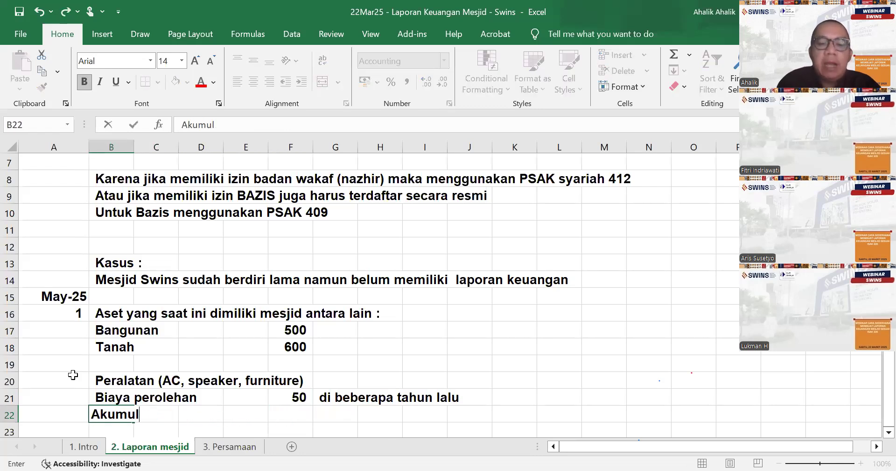
key("BackSpace")
key("BackSpace")
key("BackSpace")
key("BackSpace")
key("BackSpace")
type("i pe")
key("BackSpace")
key("BackSpace")
type("penyusutan")
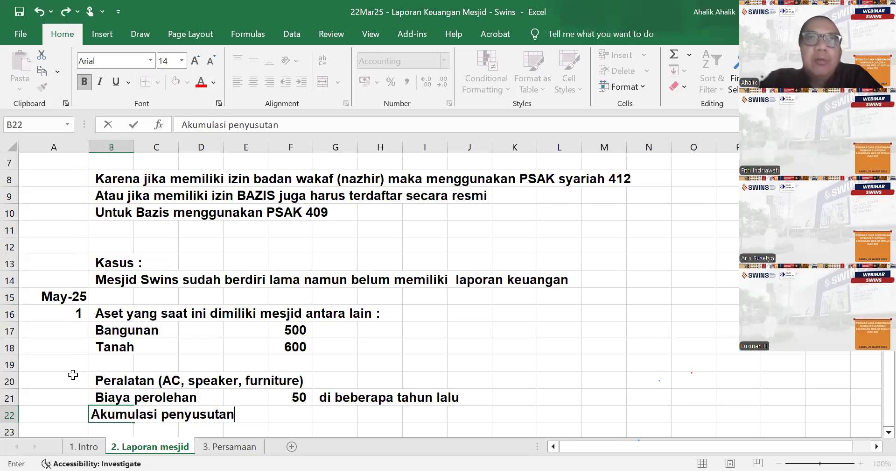
key("Up")
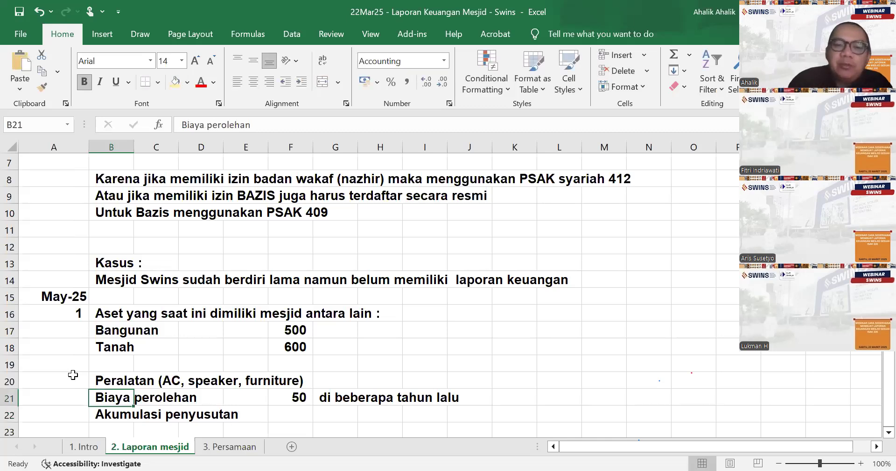
- Enter the formula =F21 in cell F22 as the Akumulasi penyusutan amount
key("Right")
key("Right")
key("Right")
key("Right")
key("Down")
type("=")
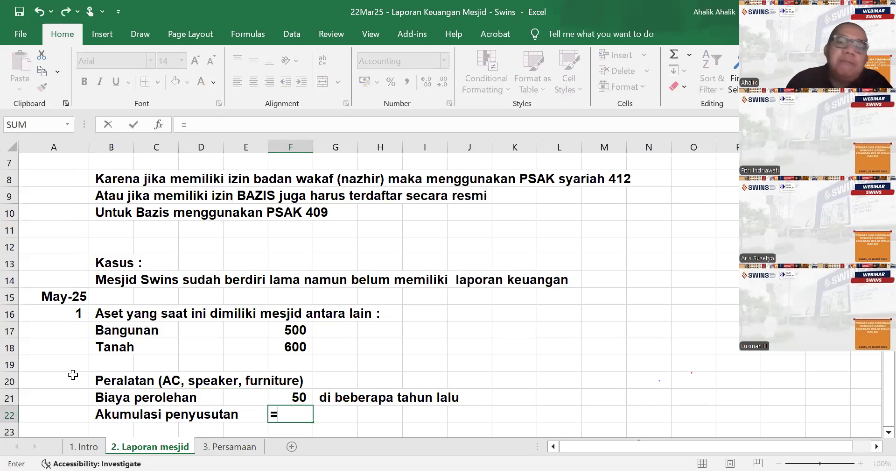
left_click(302, 397)
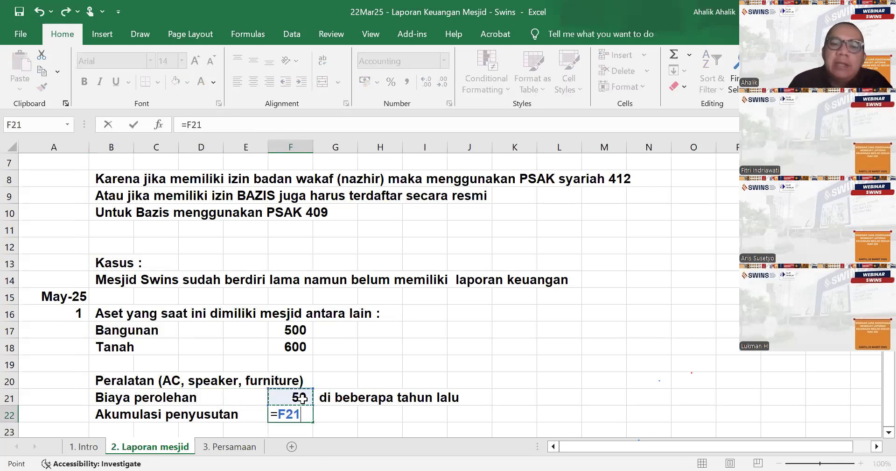
key("Return")
- Enter "Nilai buku" in cell B23 with its amount 0 in cell F23
key("Left")
key("Left")
key("Left")
key("Left")
type("Nilai buku")
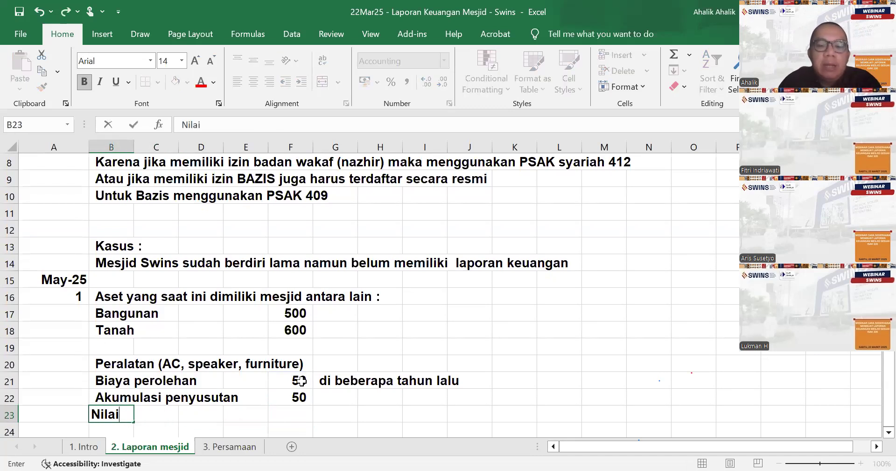
key("Right")
key("Right")
key("Right")
key("Right")
type("0")
key("Return")
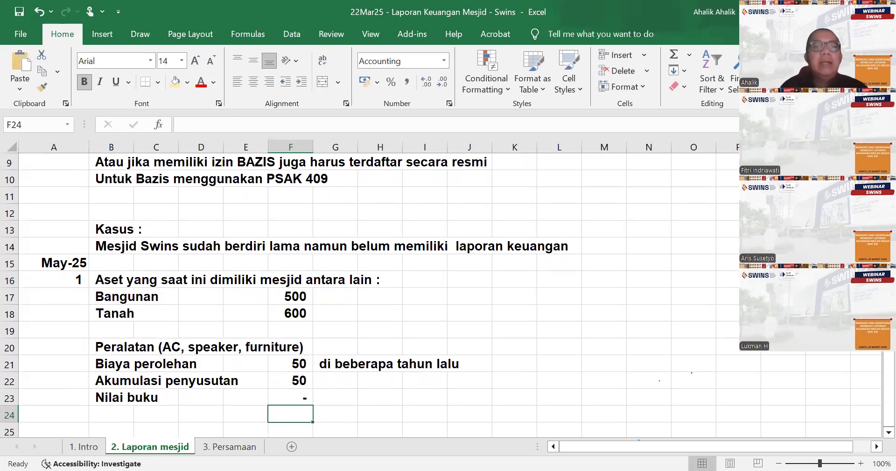
- Enter the asset item "Uang sisa hasil infak" in cell B25, below the Peralatan block
scroll(380, 323, "down", 2)
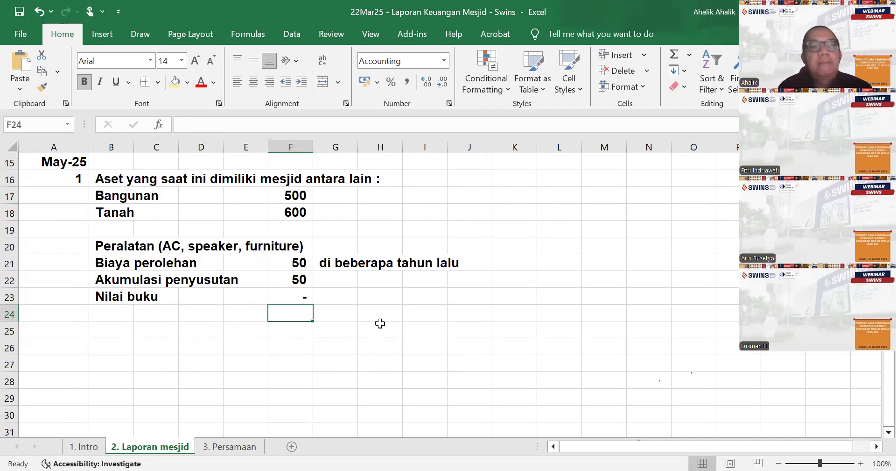
scroll(374, 373, "up", 2)
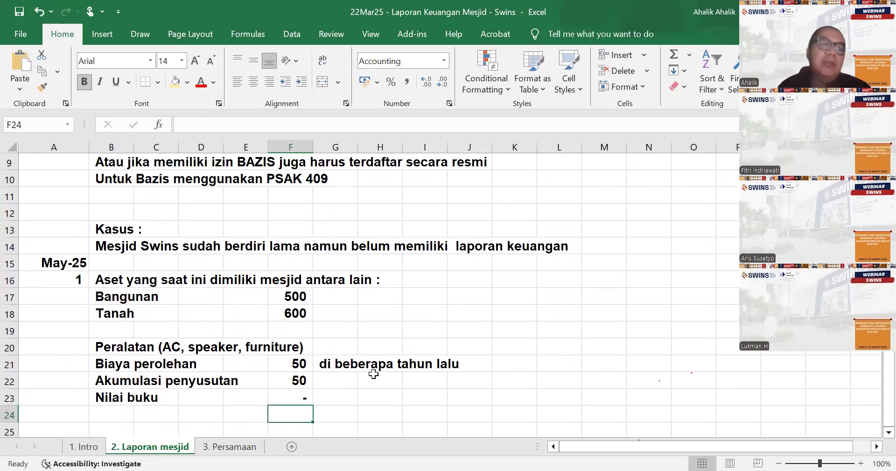
scroll(380, 376, "down", 1)
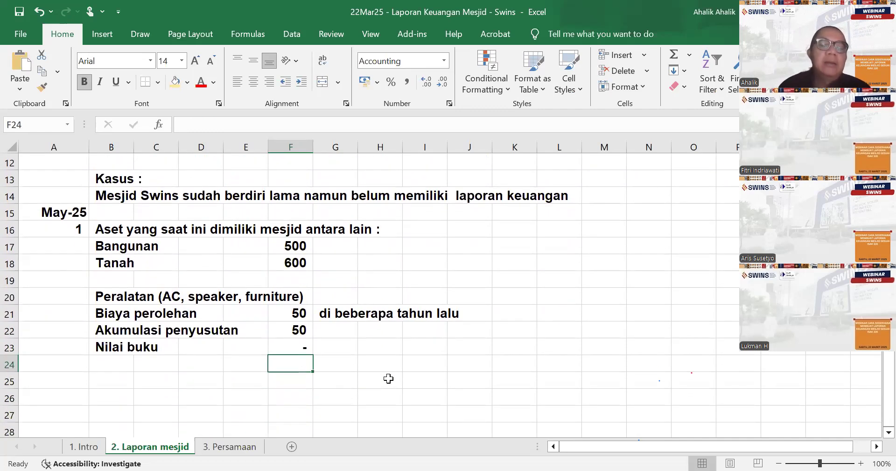
left_click(110, 375)
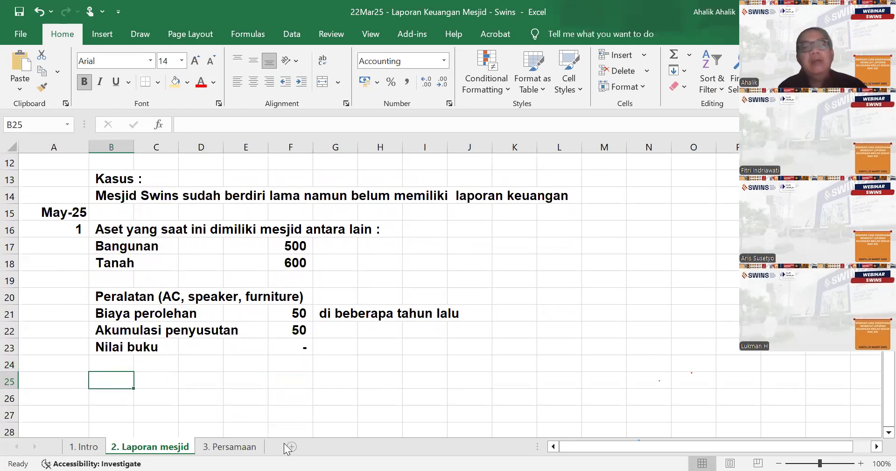
type("Uang")
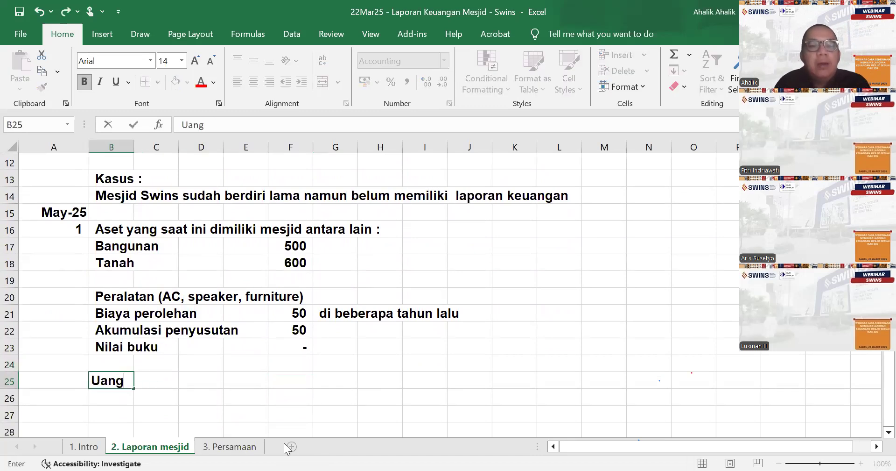
type(" sisa has")
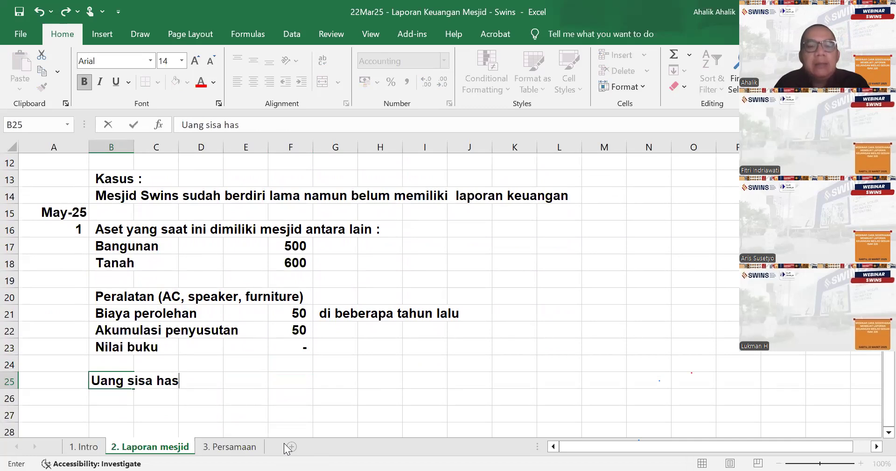
type("il in")
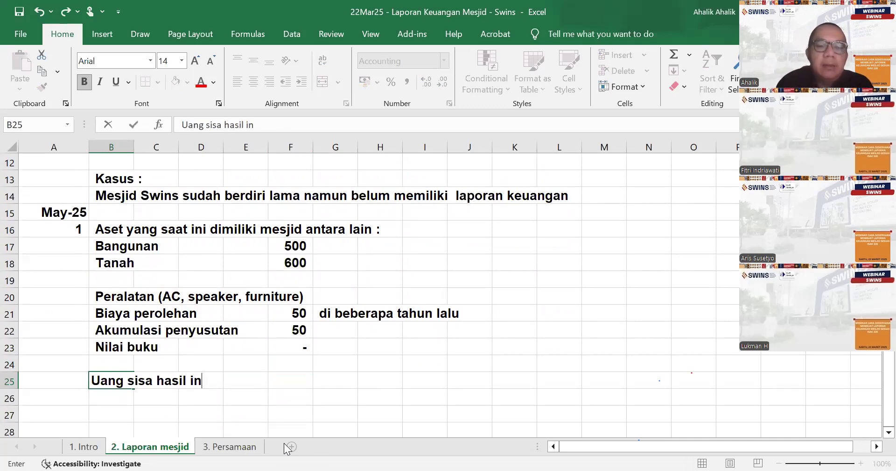
type("fak")
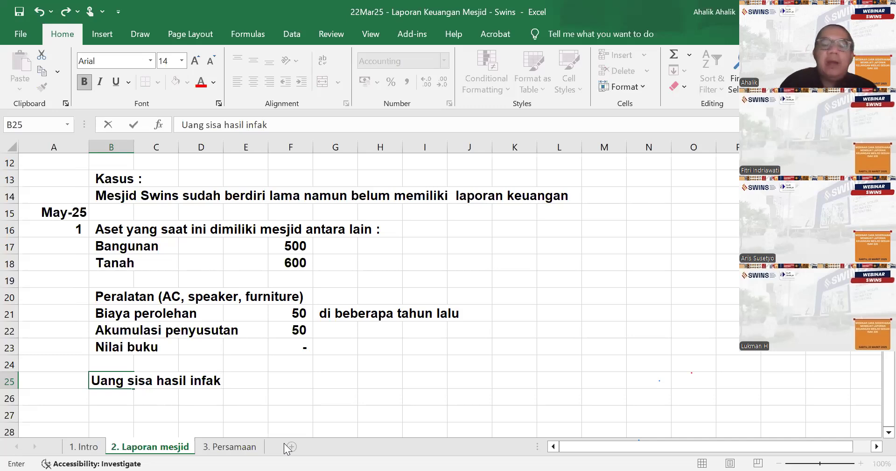
- Enter the amount 10 for Uang sisa hasil infak in cell F25
key("Right")
key("Right")
key("Right")
key("Right")
type("10")
key("Return")
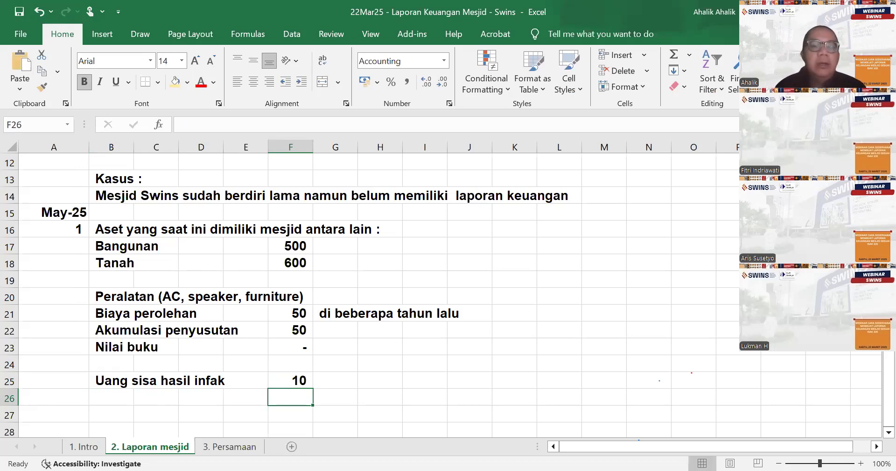
- Format all cells of the sheet 3. Persamaan in bold Arial, size 14
left_click(232, 446)
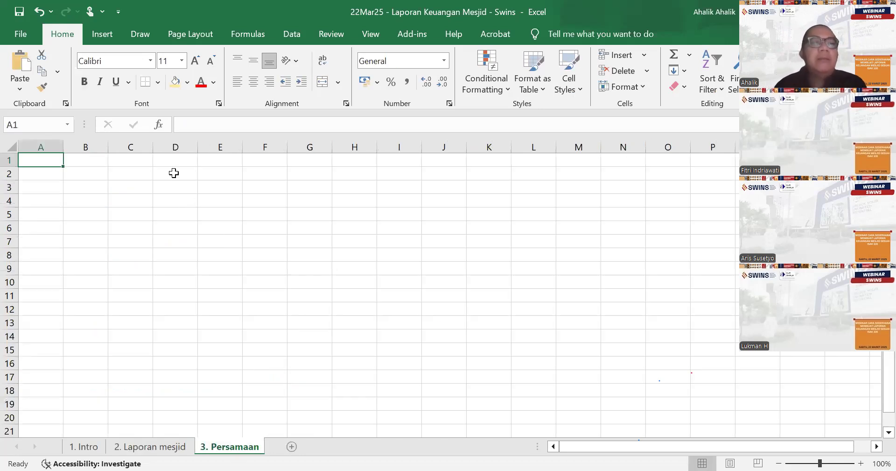
left_click(11, 146)
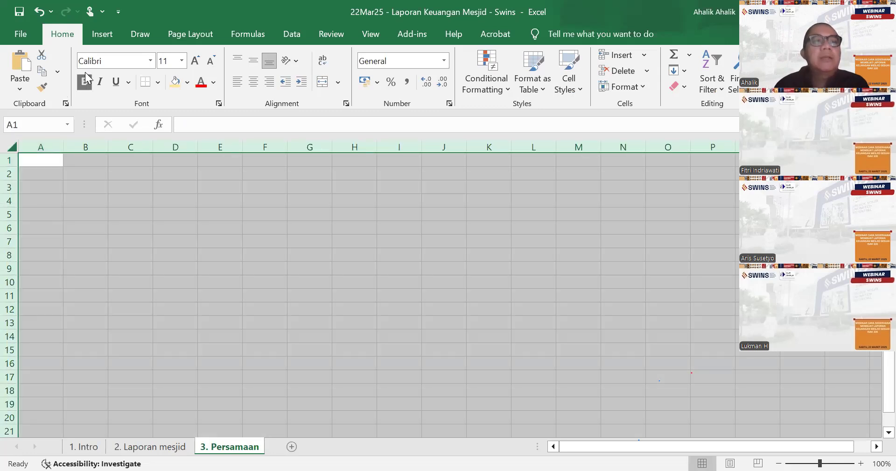
left_click(151, 61)
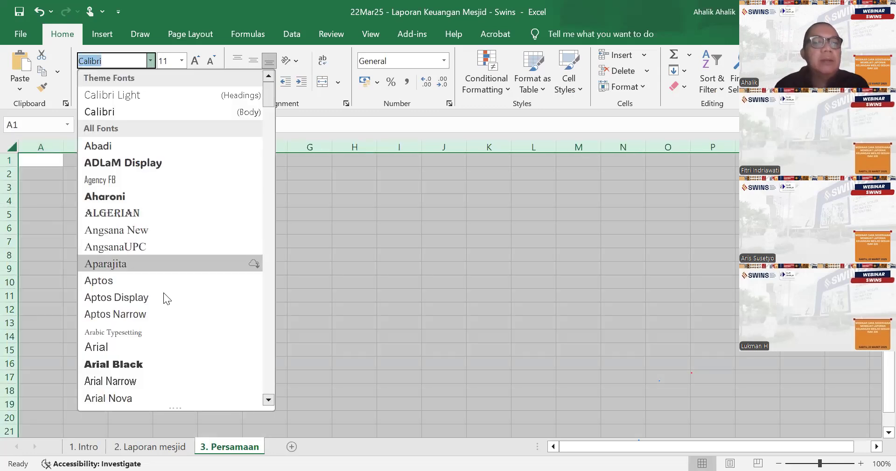
left_click(161, 348)
left_click(182, 65)
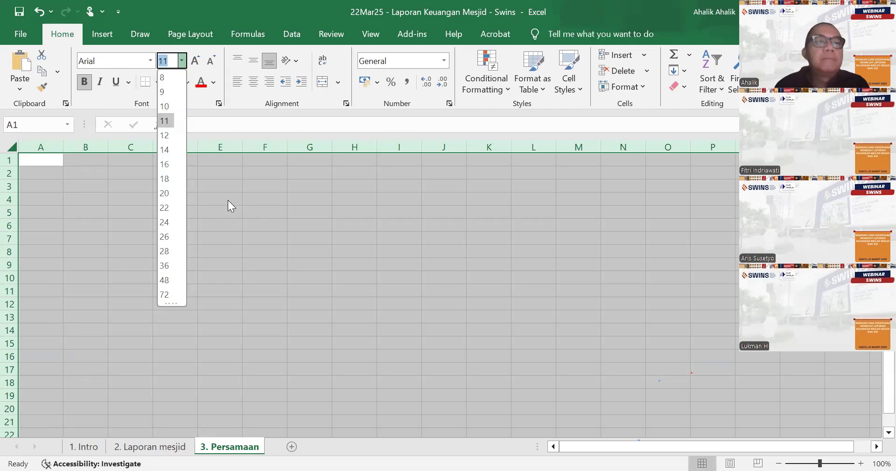
left_click(164, 149)
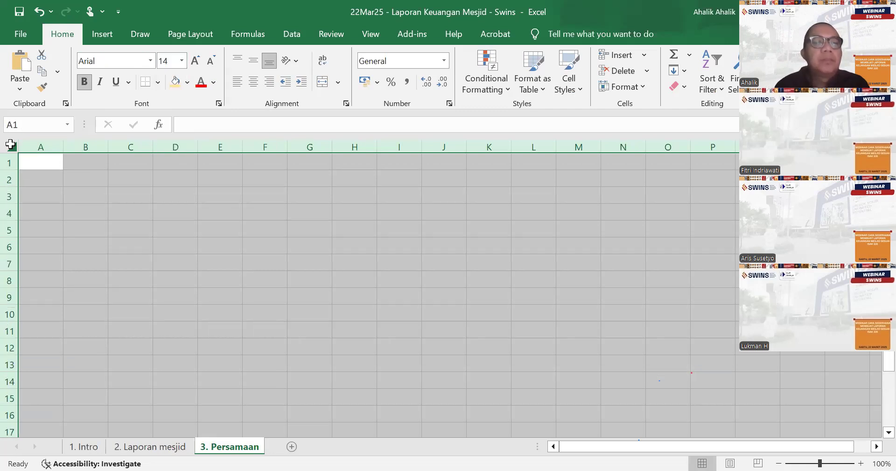
- Apply the Accounting number format with 0 decimal places to all cells of the Persamaan sheet
right_click(10, 145)
left_click(59, 391)
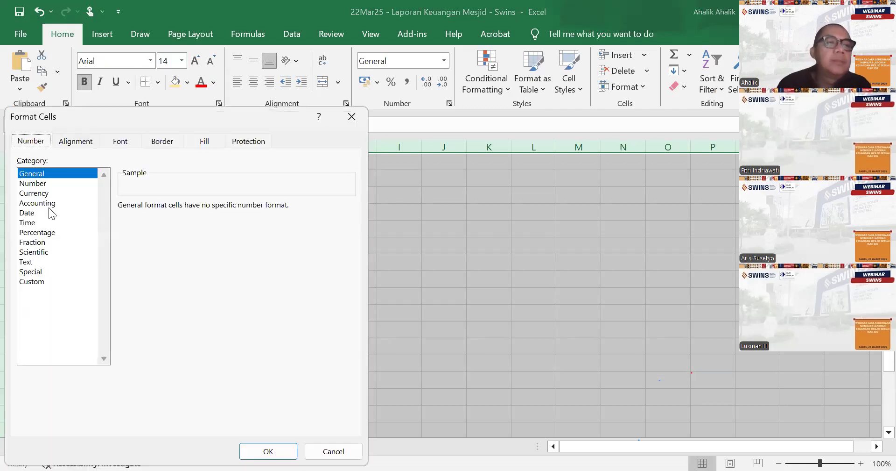
left_click(48, 204)
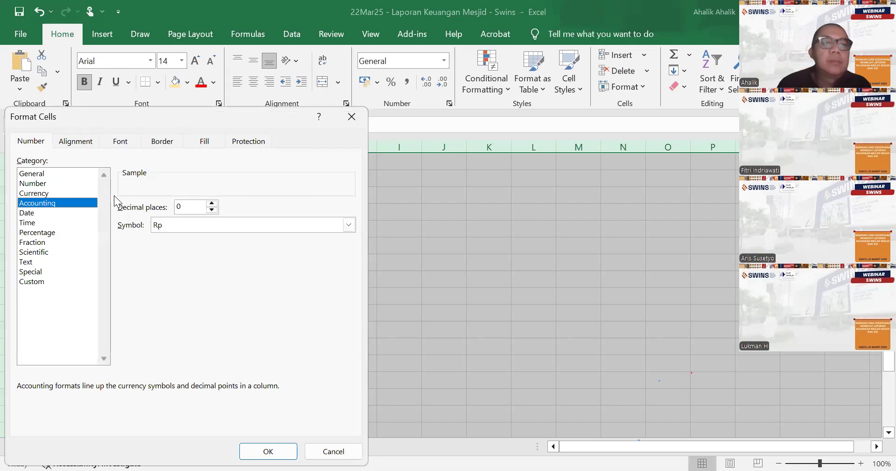
left_click(349, 225)
left_click(272, 450)
left_click(269, 451)
- Start the accounting equation in row 1 with "ASET" in cell D1 and an equals sign as text in cell H1
left_click(184, 164)
type("ASET")
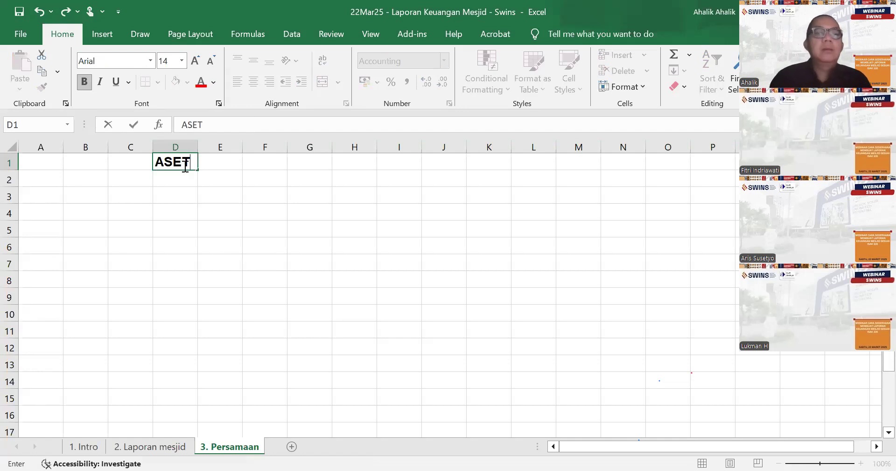
key("Right")
key("Right")
key("Right")
- Continue the equation with "LIABILITAS" in cell I1 and a plus sign as text in cell L1
key("Right")
type("'=")
key("ctrl+Return")
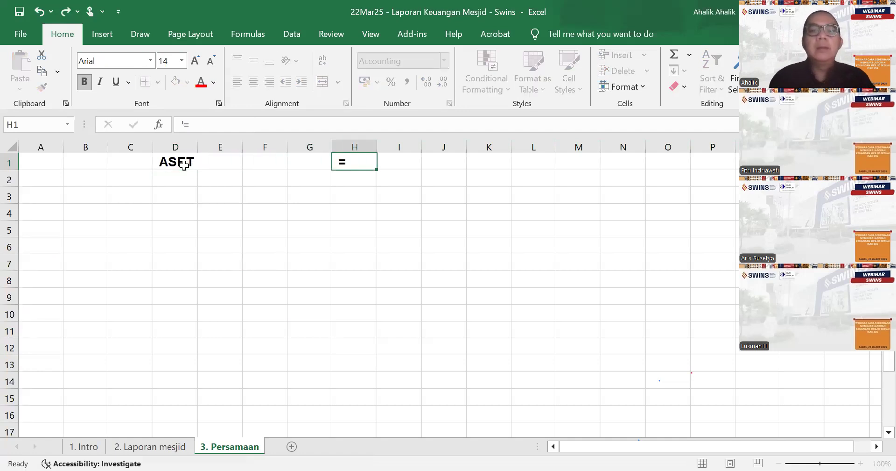
key("Right")
type("LIABILITAS")
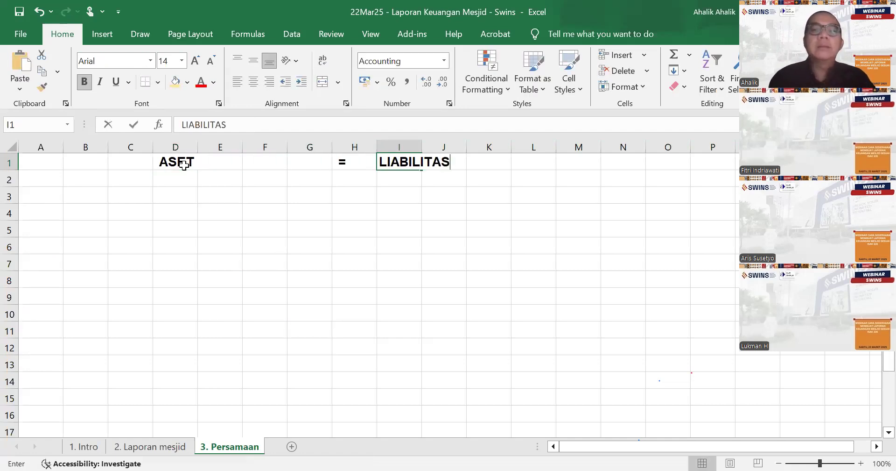
key("Right")
key("Right")
key("Right")
type("'+")
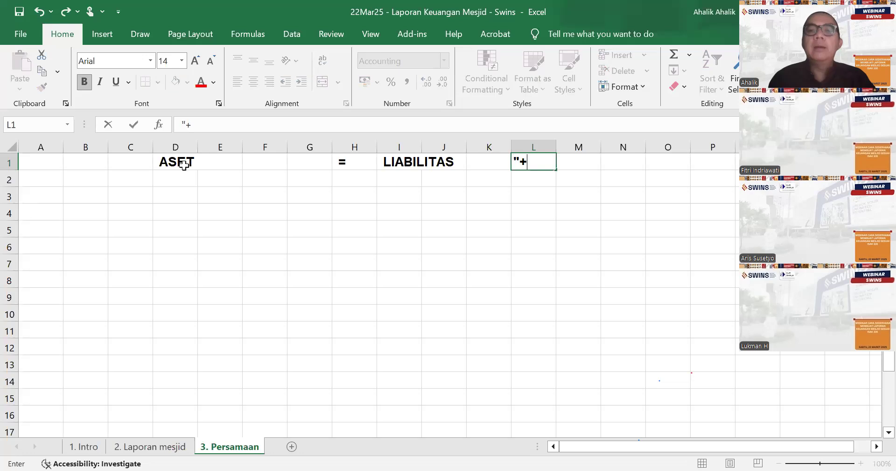
key("BackSpace")
key("BackSpace")
type("'+")
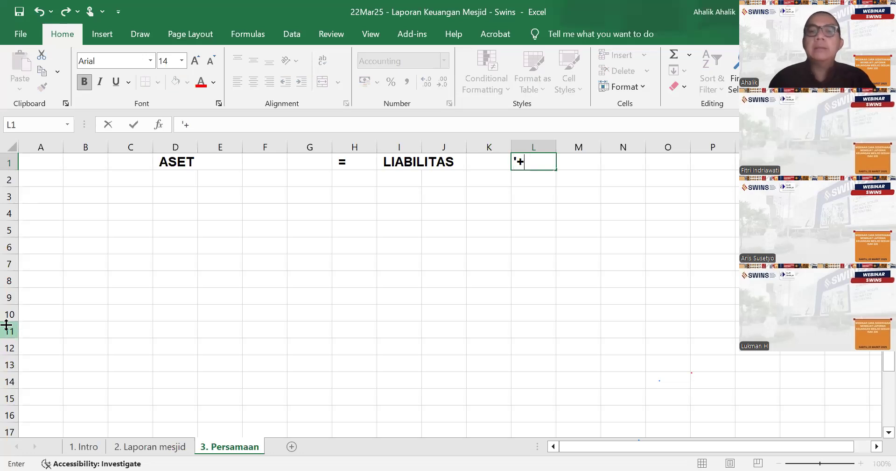
- Complete the row 1 equation with the heading "ASET NETO" in cell M1
key("Right")
type("ASET NET")
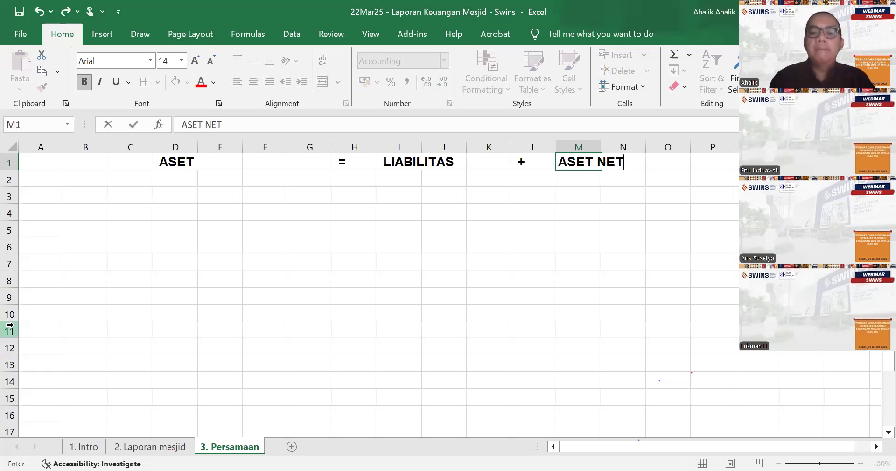
type("O")
key("Return")
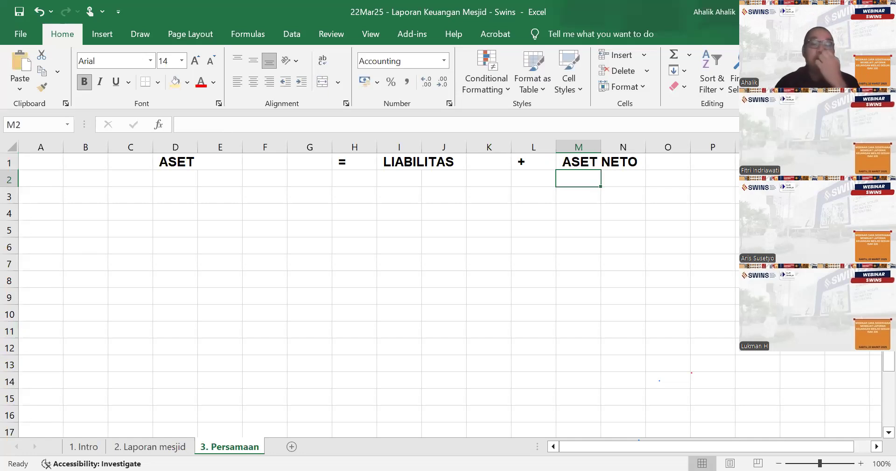
- Check the asset list on the Laporan mesjid sheet, and enter "May" in A4 and 1 in A5 of the Persamaan sheet
left_click(186, 446)
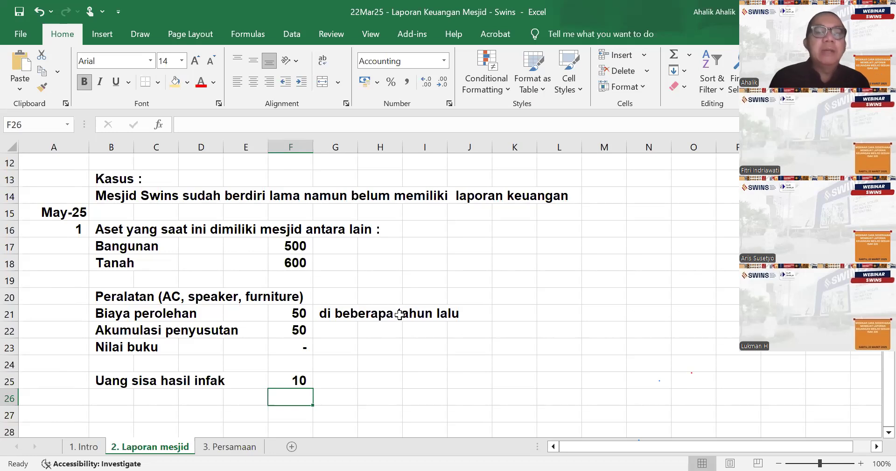
left_click(257, 448)
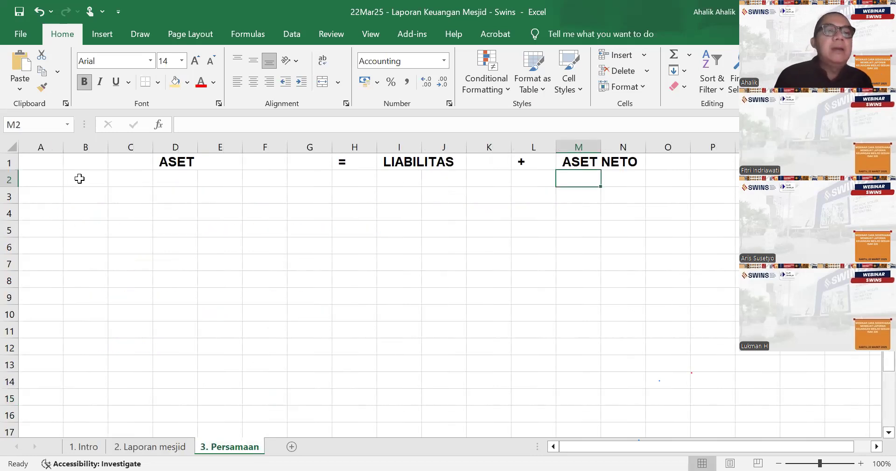
left_click(41, 209)
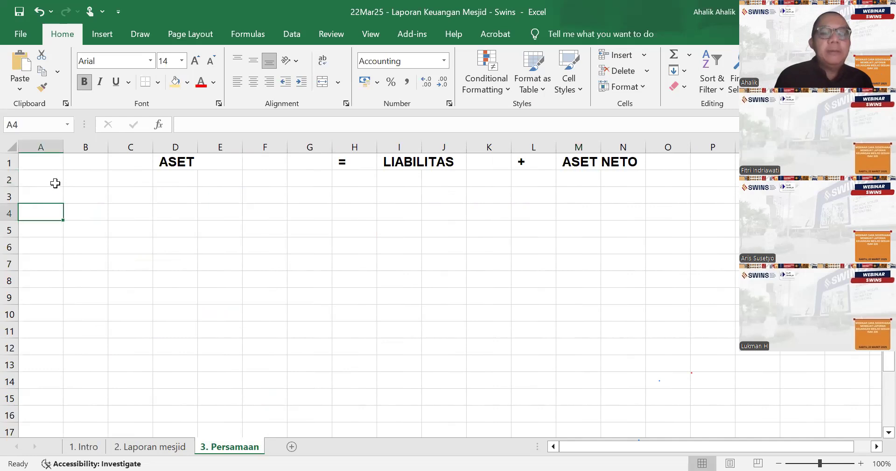
type("May")
key("Return")
type("1")
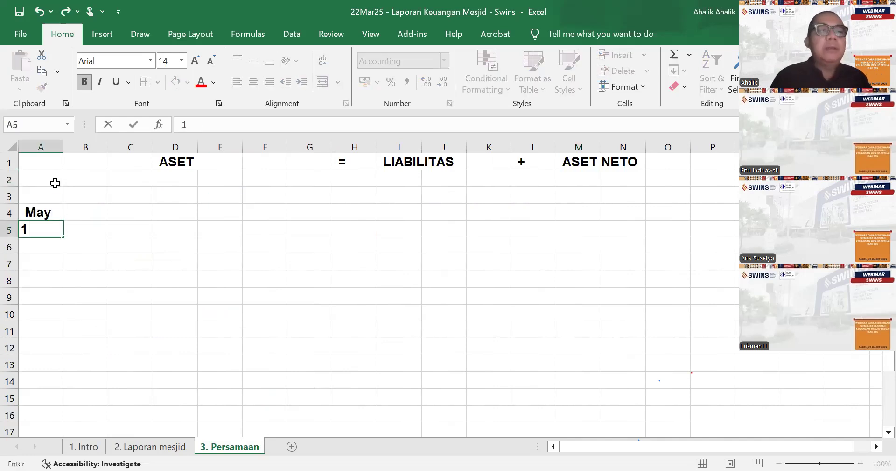
- Add the asset heading "Kas" in B2 and enter 10 for it in B5
key("Tab")
key("Up")
key("Up")
key("Up")
type("Kas")
key("Return")
key("Down")
key("Down")
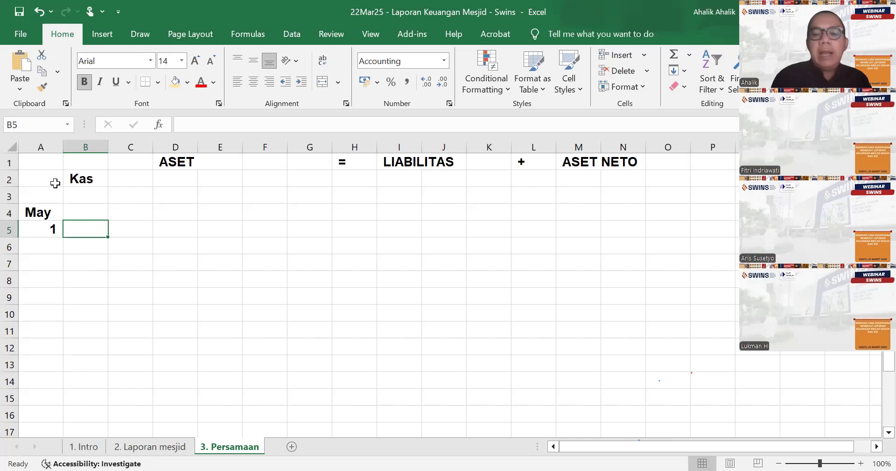
type("10")
key("Return")
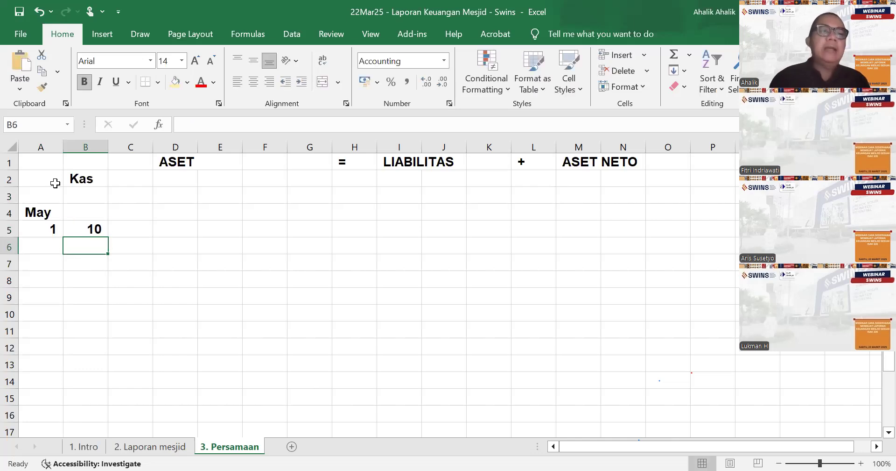
- Consult the asset list on the Laporan mesjid sheet and add the heading "Peralatan" in C2 of the Persamaan sheet
left_click(140, 448)
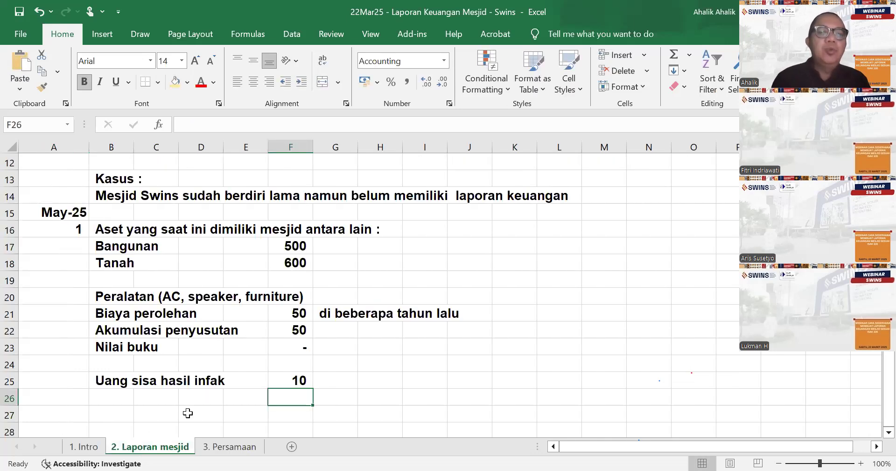
left_click(232, 446)
left_click(125, 178)
type("Pe")
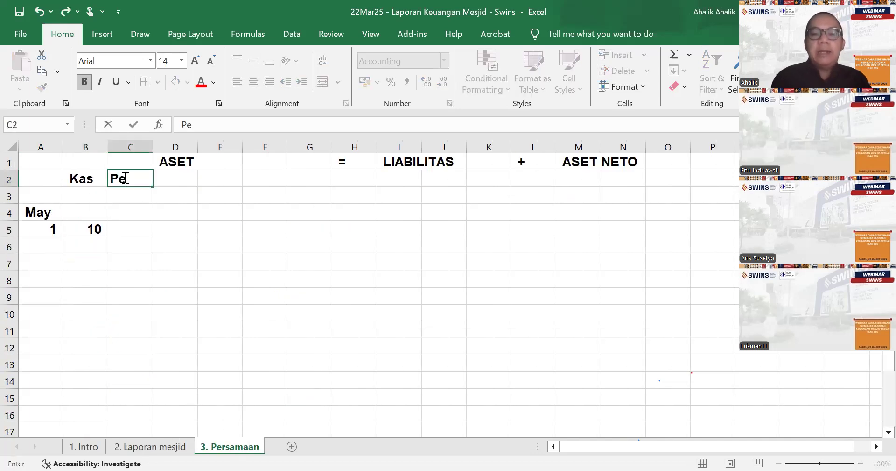
type("ralatan")
key("Return")
key("Return")
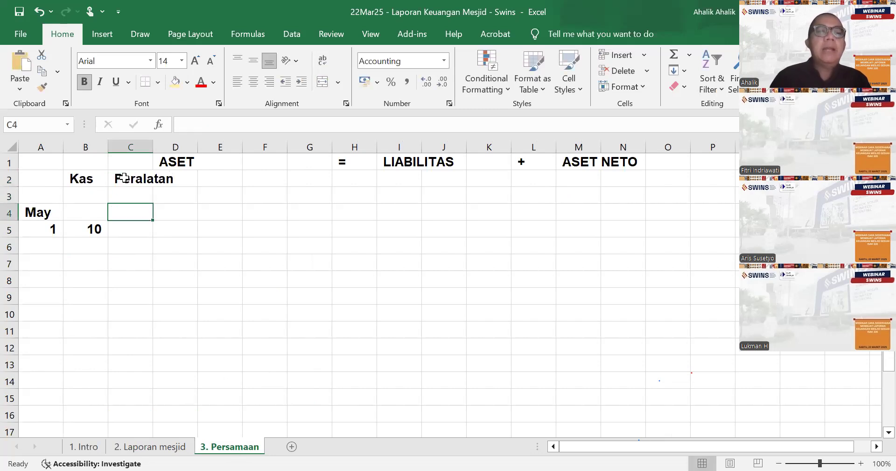
key("Return")
key("Return")
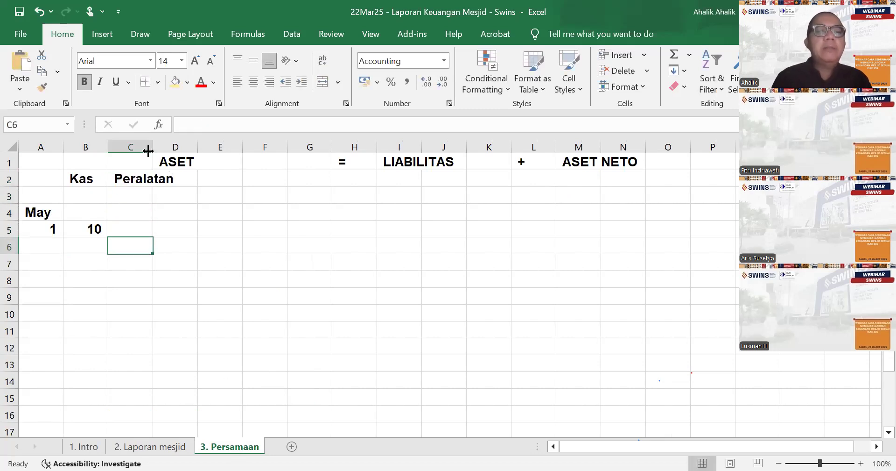
- Review the acquisition cost and accumulated depreciation of the equipment on the Laporan mesjid sheet and return to the Persamaan sheet
left_click(128, 228)
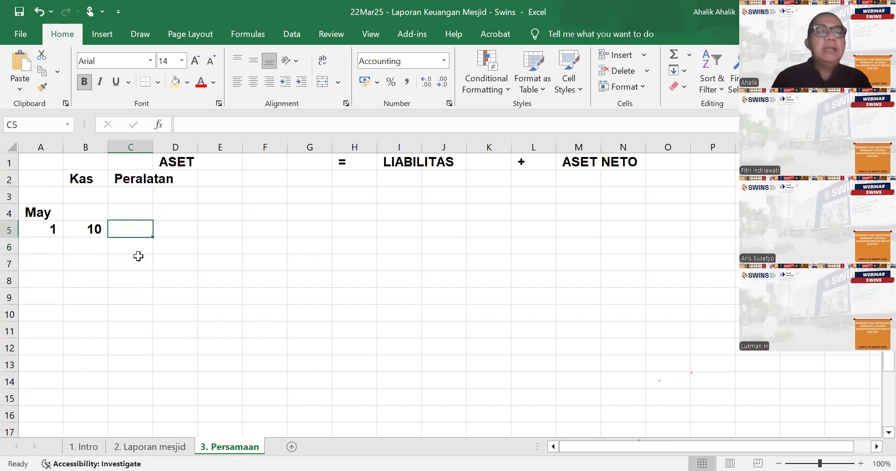
left_click(180, 447)
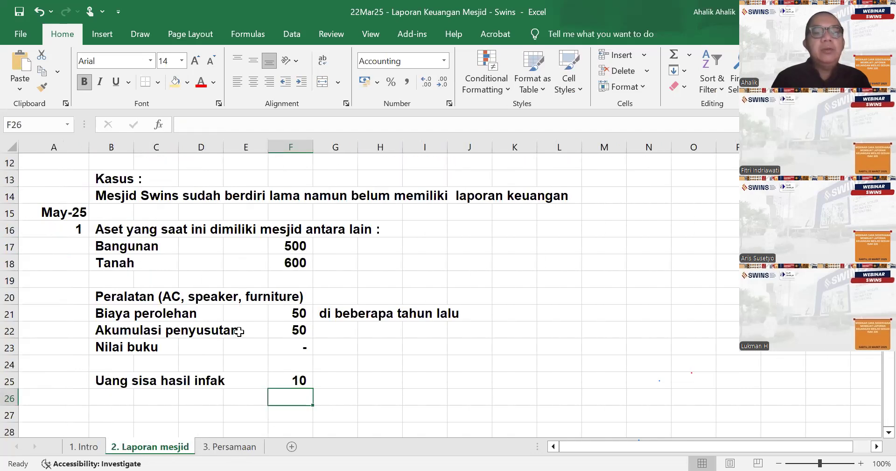
left_click(298, 316)
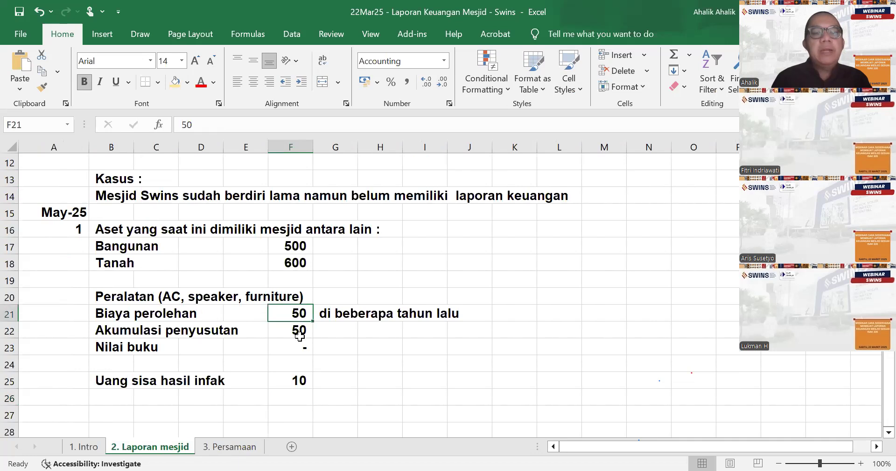
left_click(298, 331)
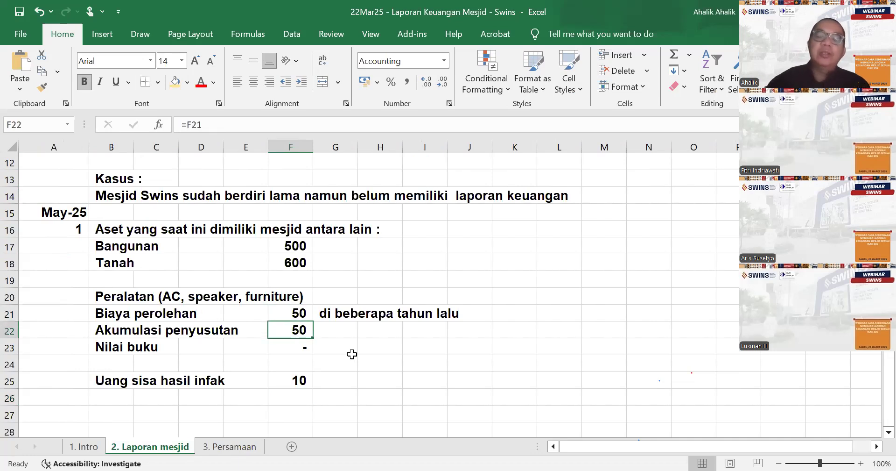
left_click(382, 77)
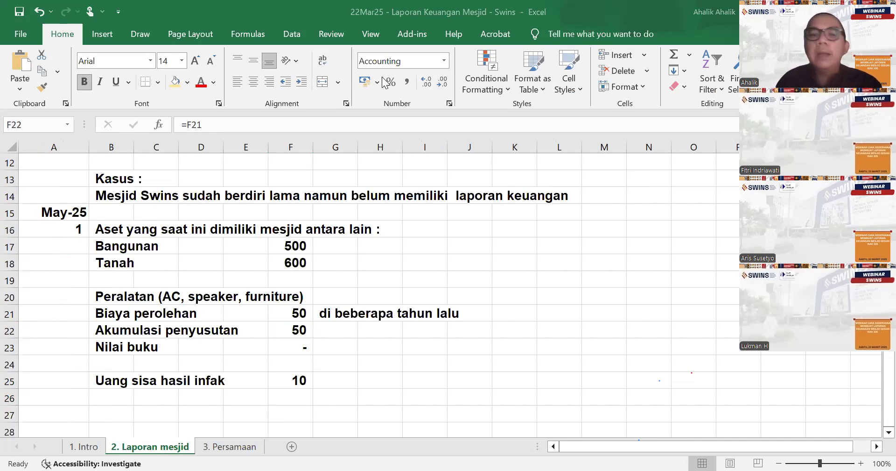
left_click(296, 359)
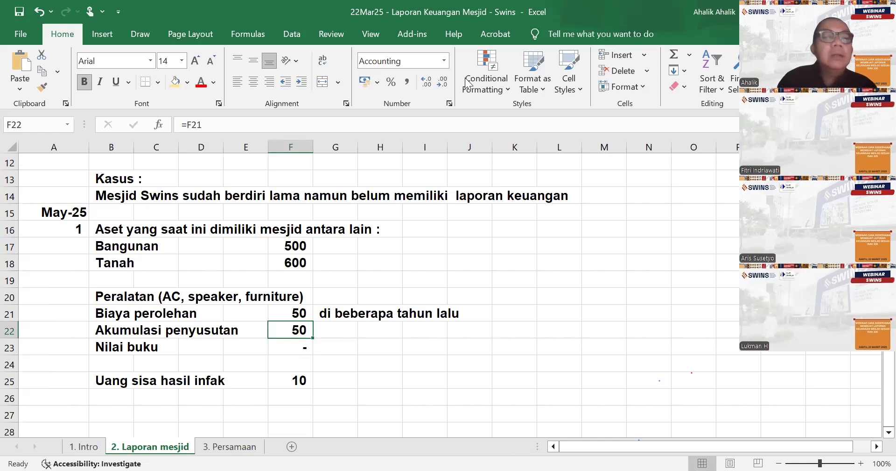
left_click(452, 230)
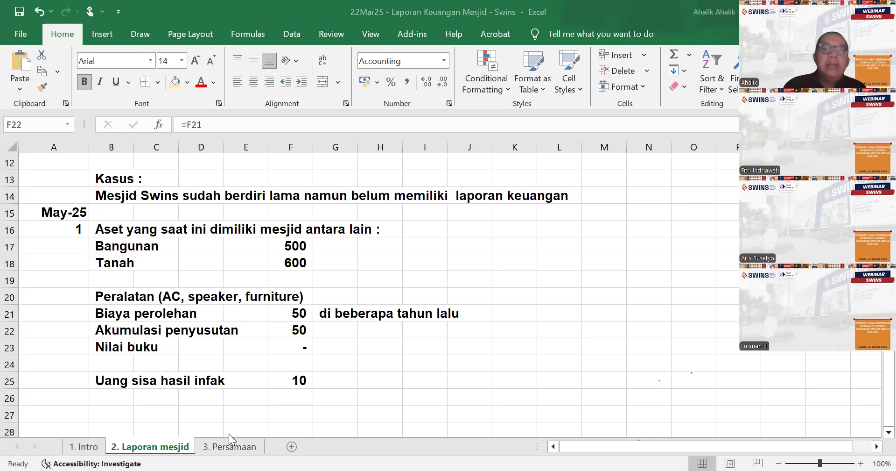
left_click(230, 446)
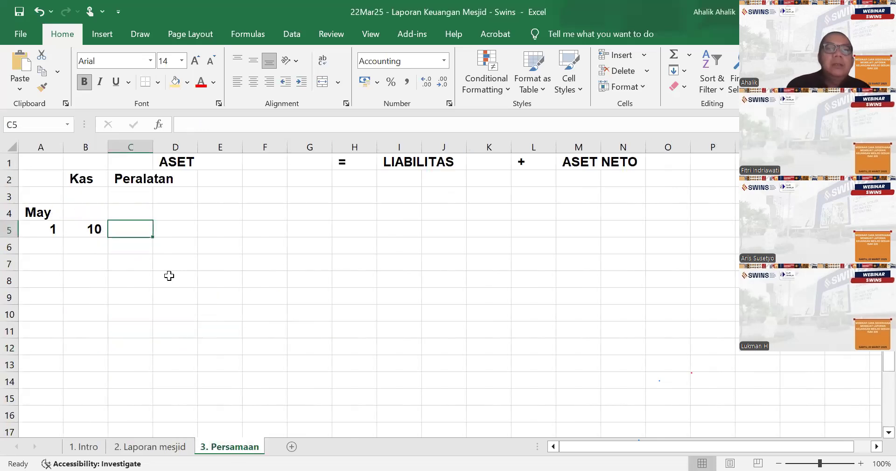
left_click(174, 447)
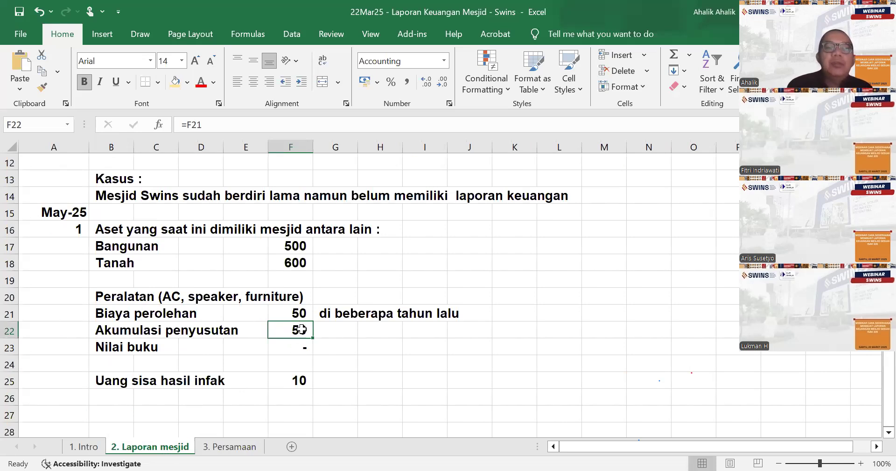
left_click(234, 447)
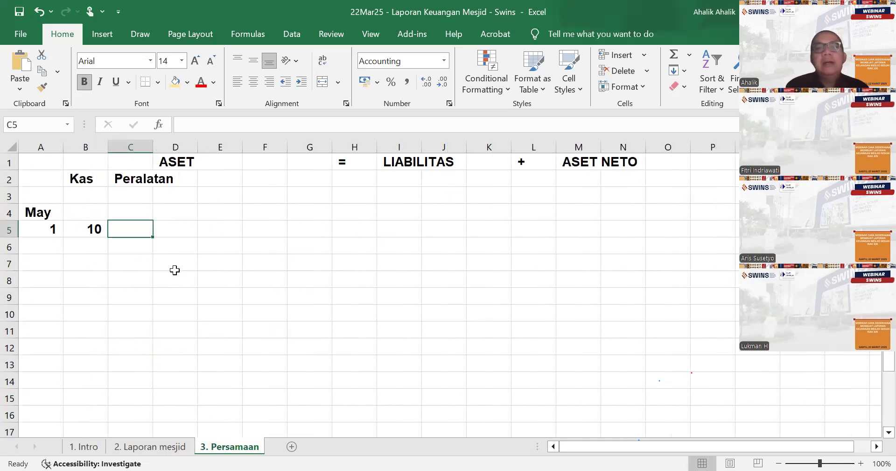
- Enter 50 for Peralatan in C5 and widen column C to fit its heading
left_click(175, 180)
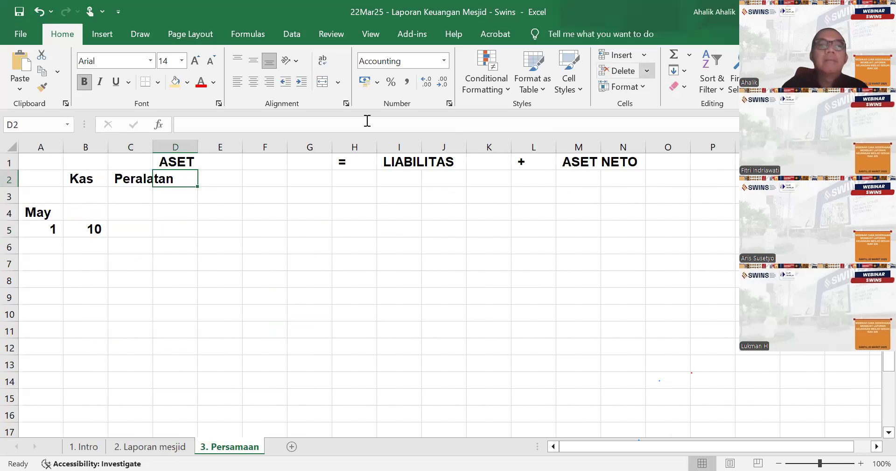
left_click(122, 225)
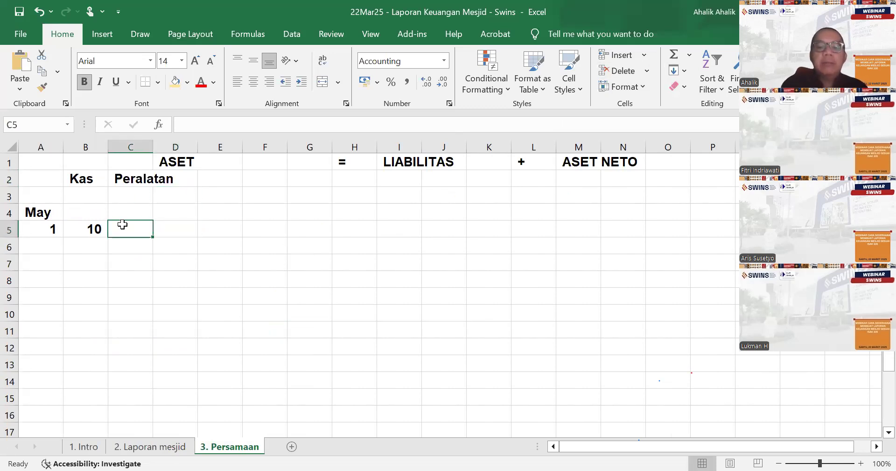
type("50")
key("Return")
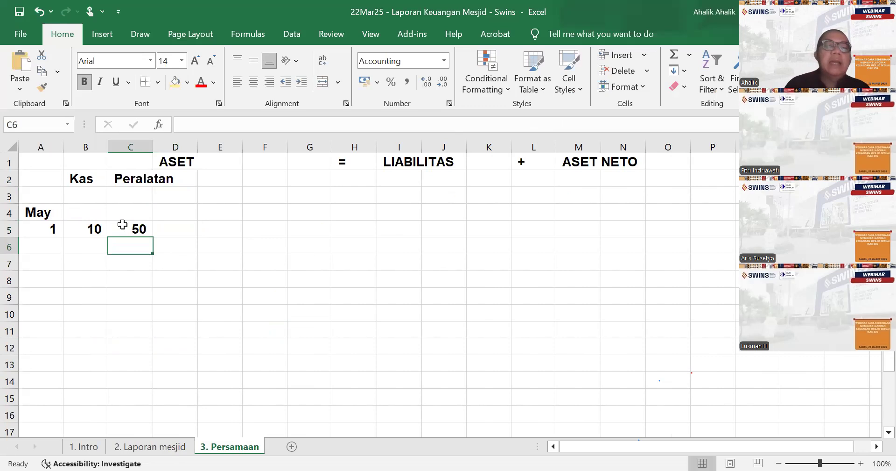
left_click(198, 175)
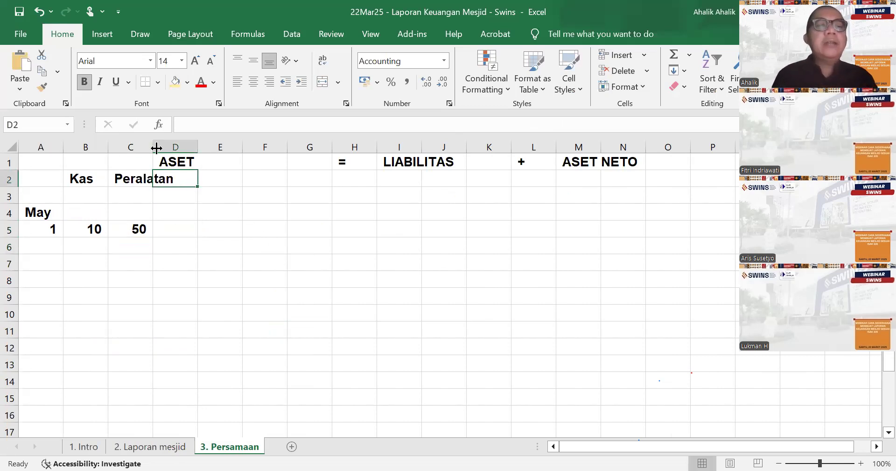
left_click_drag(176, 155, 179, 156)
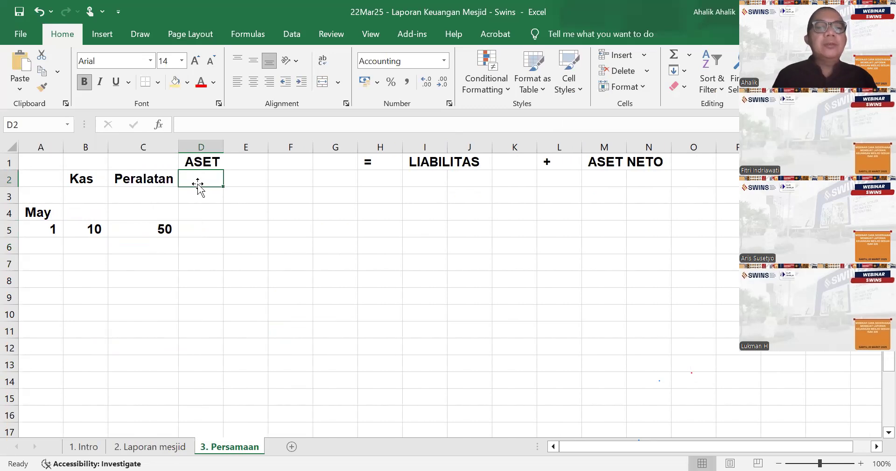
- Add the two-line heading "Akumulasi" in D2 and "Penyusutan" in D3
type("Akum")
type("ula")
type("su")
key("BackSpace")
type("i")
key("Return")
type("pen")
key("BackSpace")
key("BackSpace")
key("BackSpace")
type("Pen")
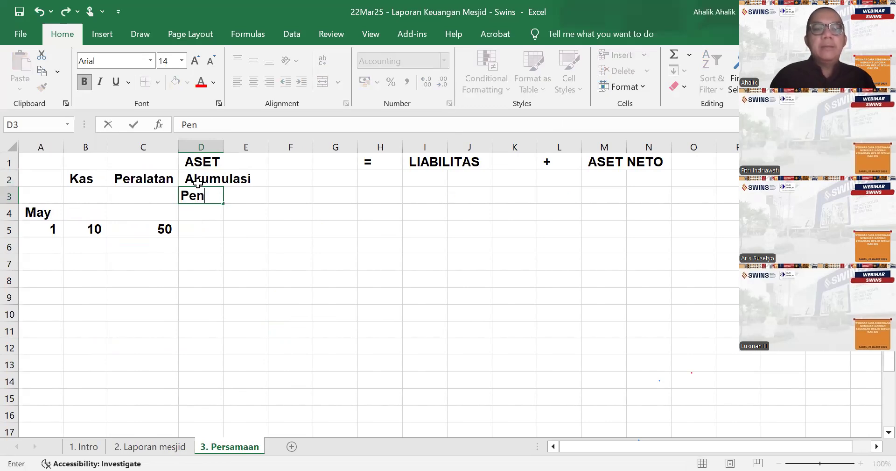
type("yusutan")
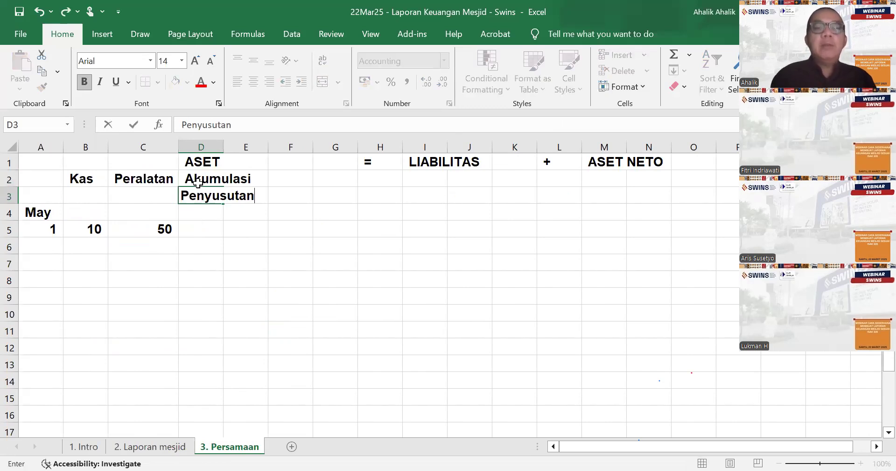
key("Return")
- Enter the accumulated depreciation in D5 as the negative of the equipment value with the formula =-C5
key("Down")
type("-")
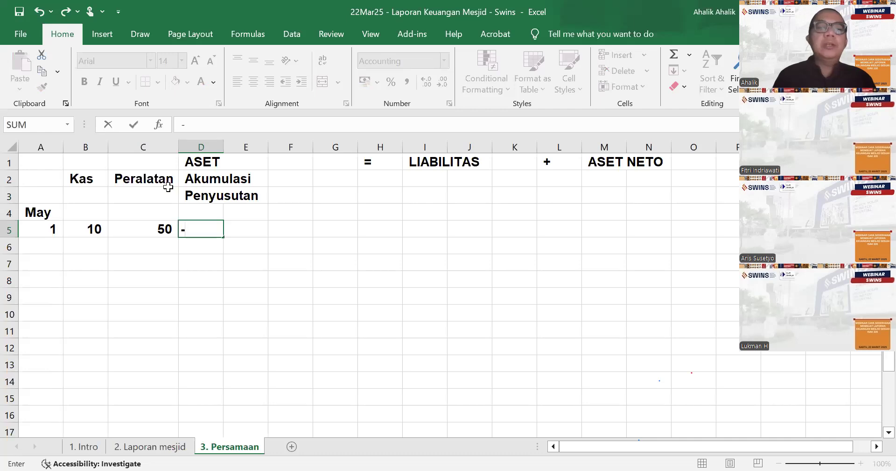
left_click(155, 230)
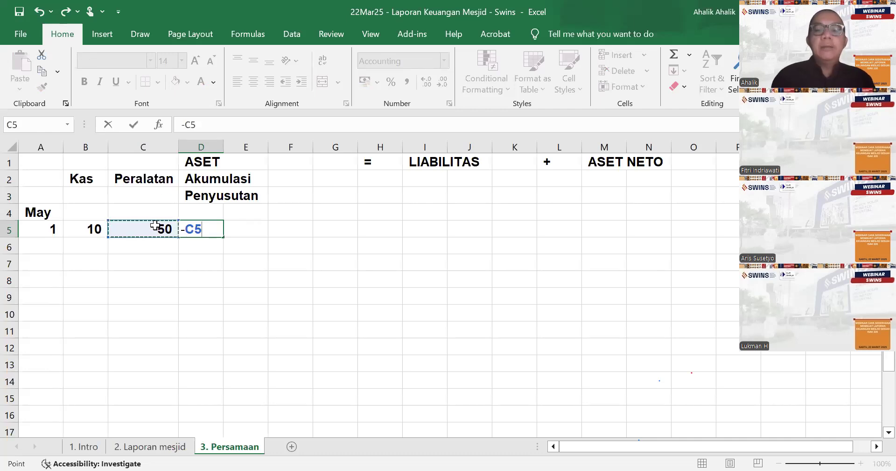
key("Escape")
type("=-")
left_click(159, 229)
key("Return")
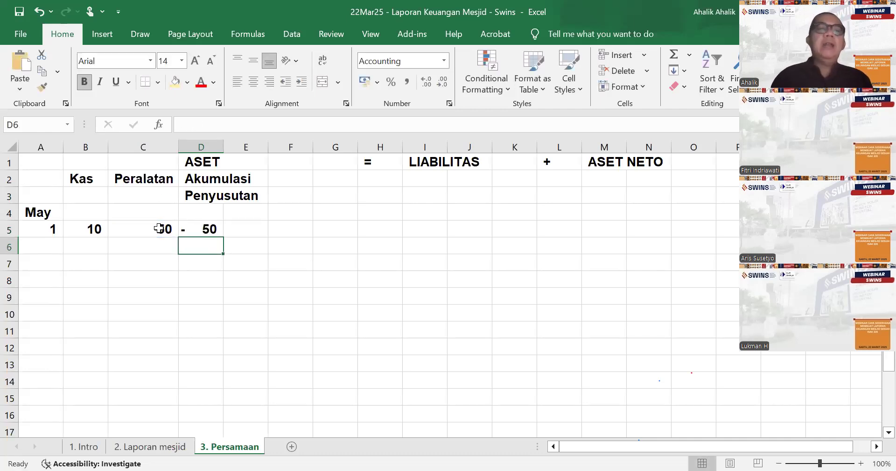
- Set Akumulasi penyusutan in F22 of the Laporan mesjid sheet to -10
left_click(151, 447)
left_click(283, 310)
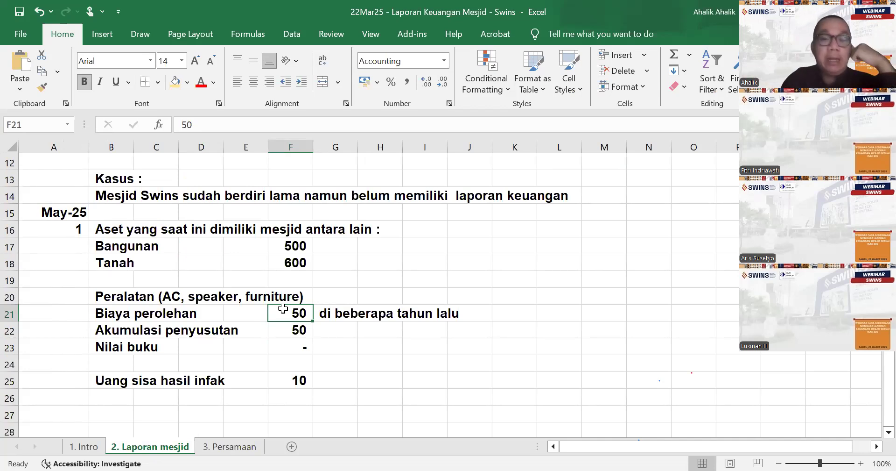
left_click(291, 330)
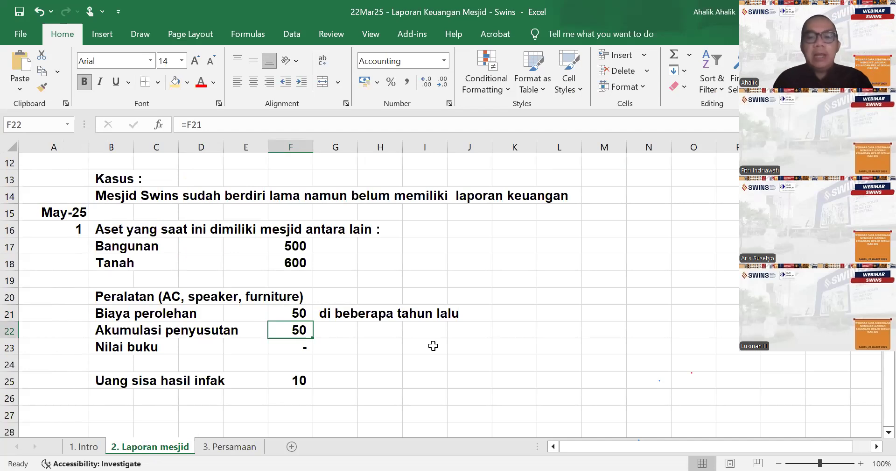
type("-10")
key("Return")
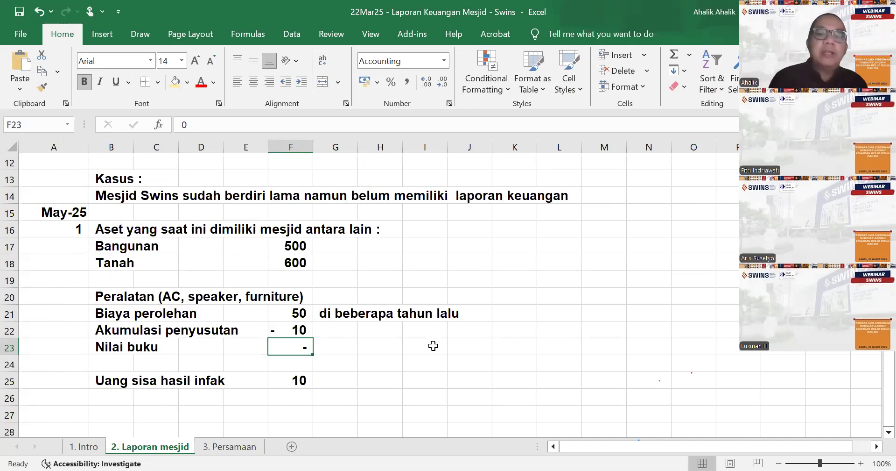
- Calculate Nilai buku in F23 as the sum of Biaya perolehan and Akumulasi penyusutan, F21:F22
type("=")
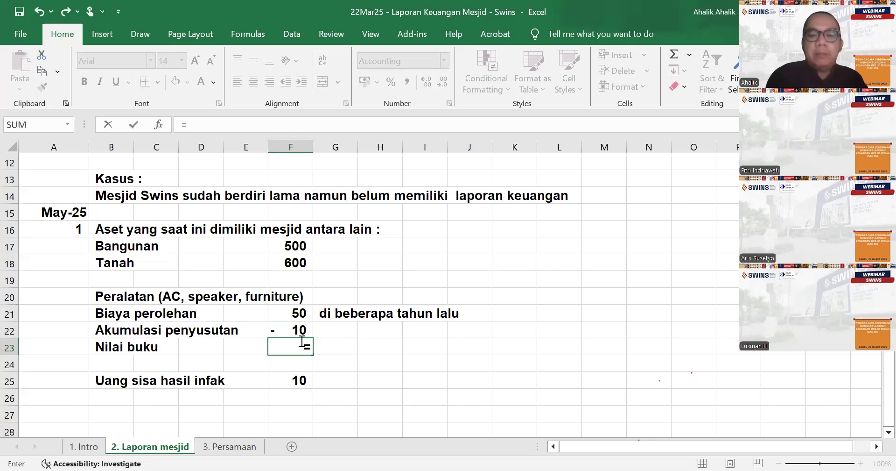
type("sum(")
left_click_drag(287, 312, 290, 327)
type(")")
key("Return")
- Replace the note in G21 beside Biaya perolehan with "dibeli setahun lalu"
key("Up")
key("Up")
key("Up")
key("Right")
key("F2")
type("dibelu set")
key("BackSpace")
key("BackSpace")
key("BackSpace")
key("BackSpace")
key("BackSpace")
type("i setahu")
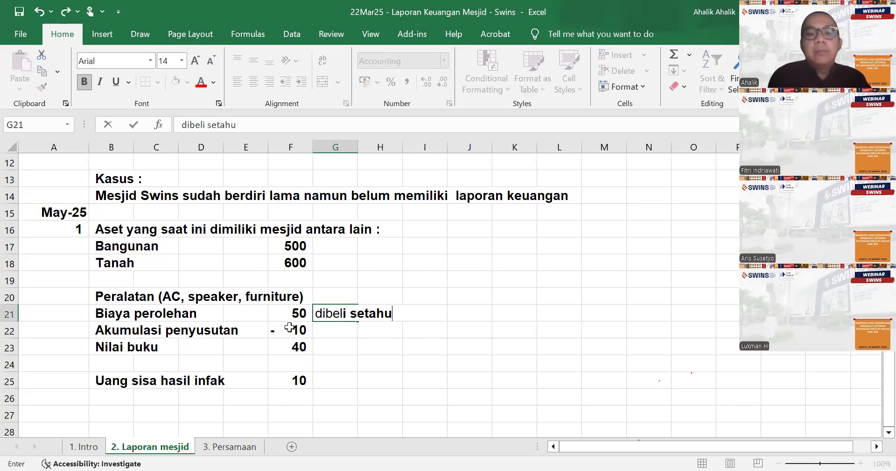
type("n lalu")
key("Return")
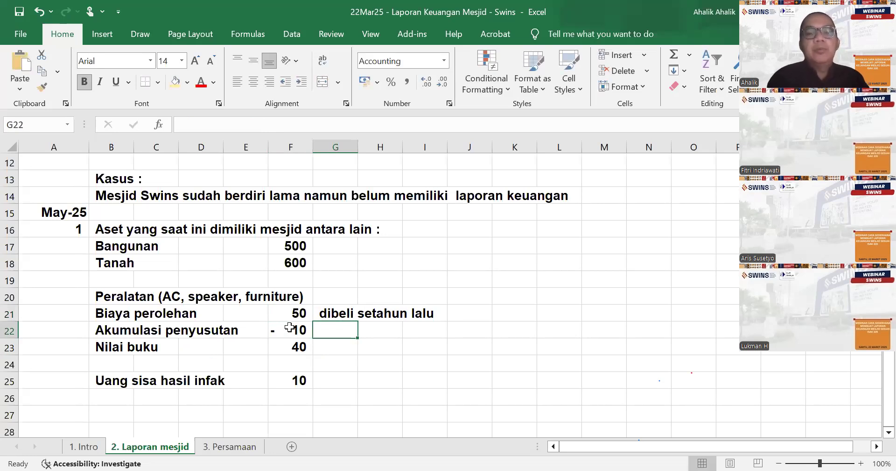
- Enter the note "Jika dibeli beberapa tahun lalu, anggap saja akumulasinya juga sama 50 juga" in G22 beside Akumulasi penyusutan
type("Jika dibeli")
type(" beb")
key("BackSpace")
type("eberapa ")
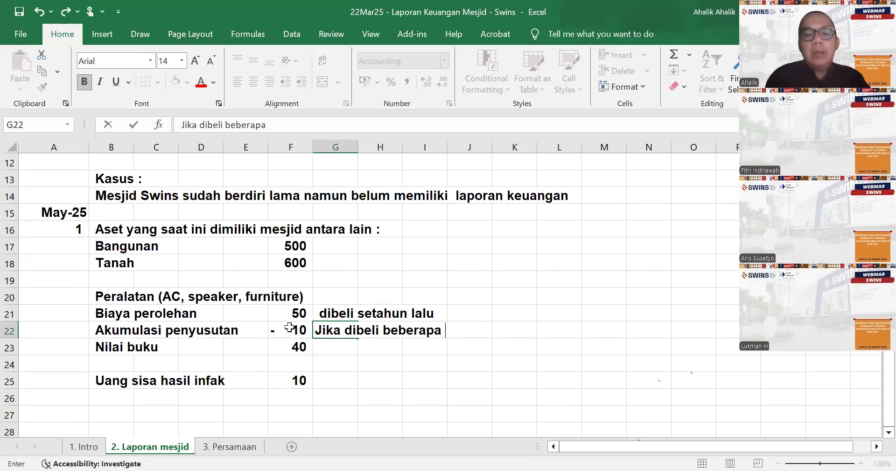
type("tahun lalu")
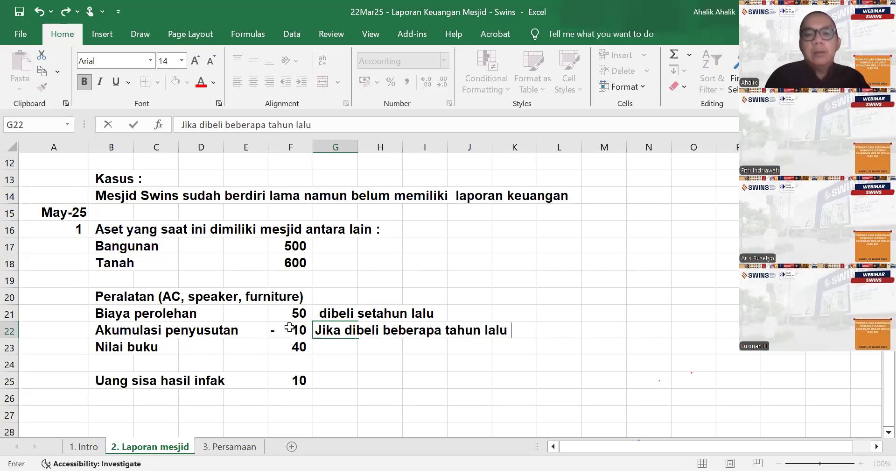
type(" ,")
key("BackSpace")
key("BackSpace")
type(", an")
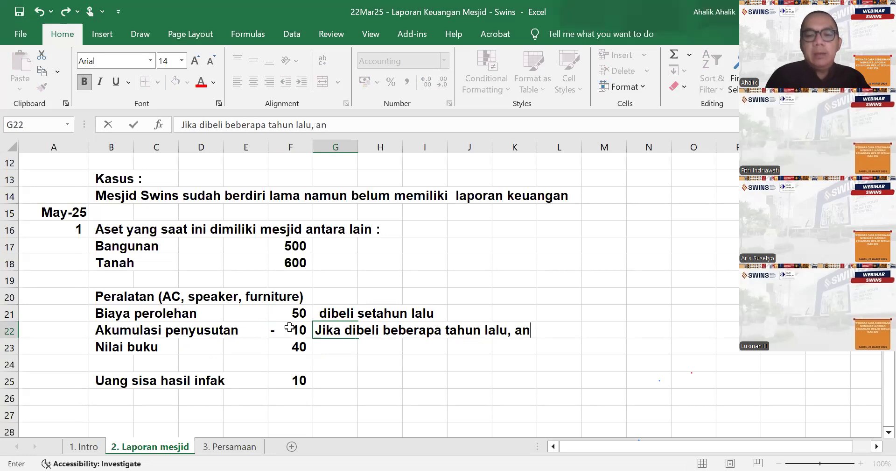
type("ggap saja ak")
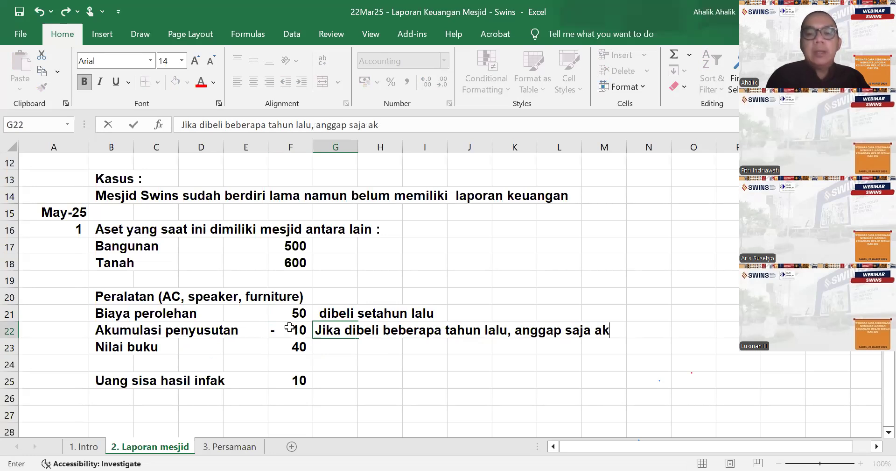
type("umulasinya j")
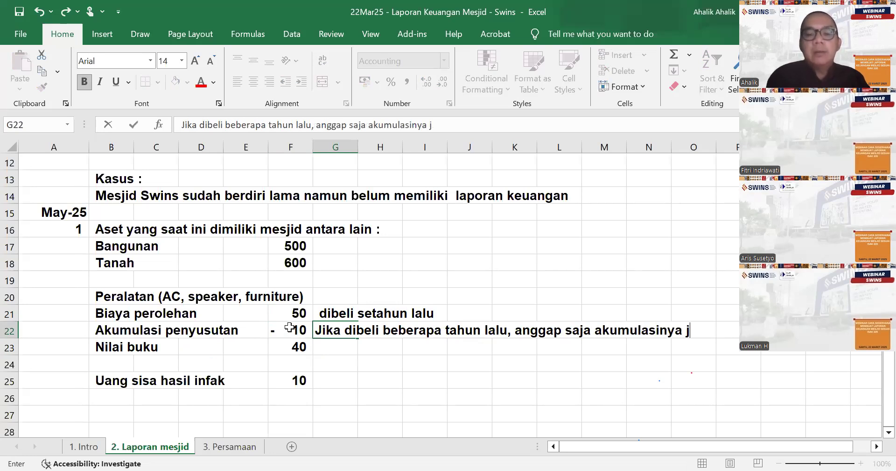
type("uga sama")
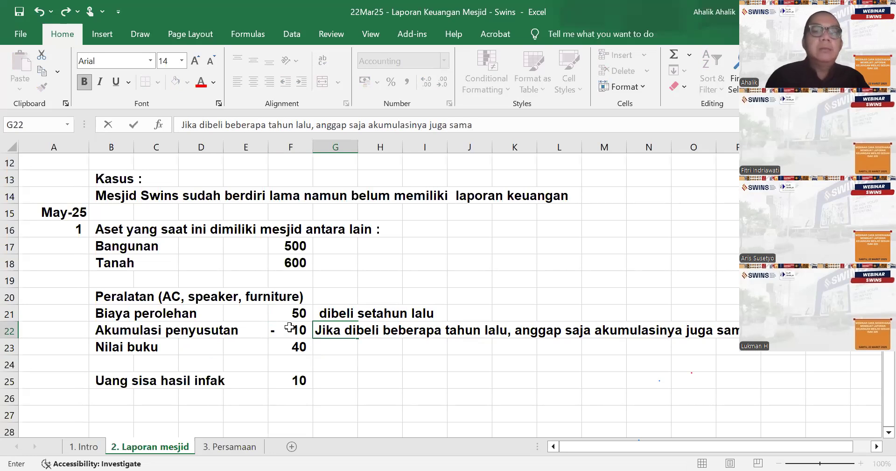
type(" 50 ut")
key("BackSpace")
key("BackSpace")
type("juga")
key("Return")
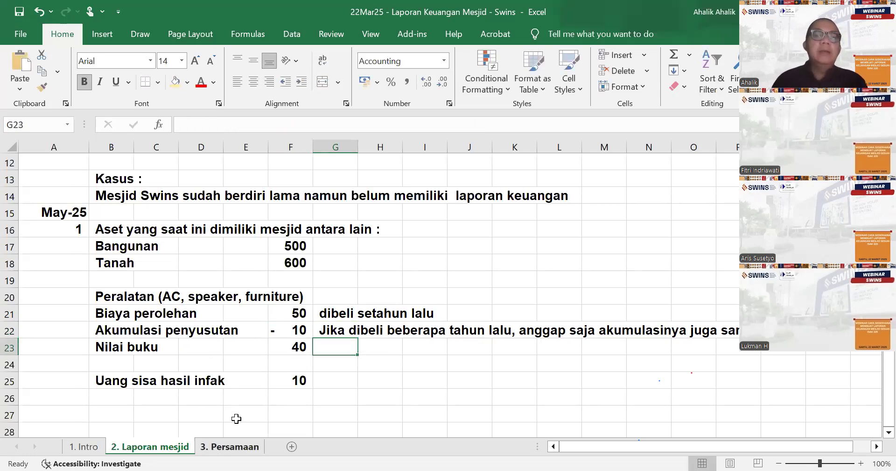
- Replace the accumulated depreciation in D5 of the Persamaan sheet with -10
left_click(213, 448)
left_click(210, 227)
type("-10")
key("Return")
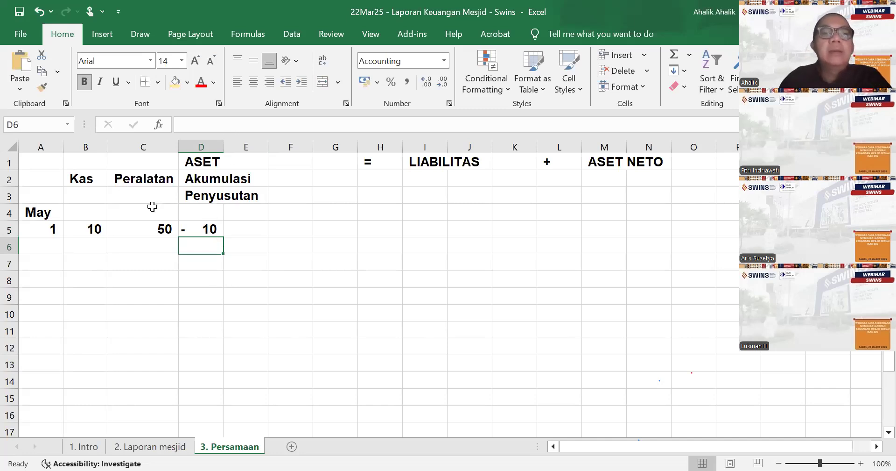
left_click(127, 181)
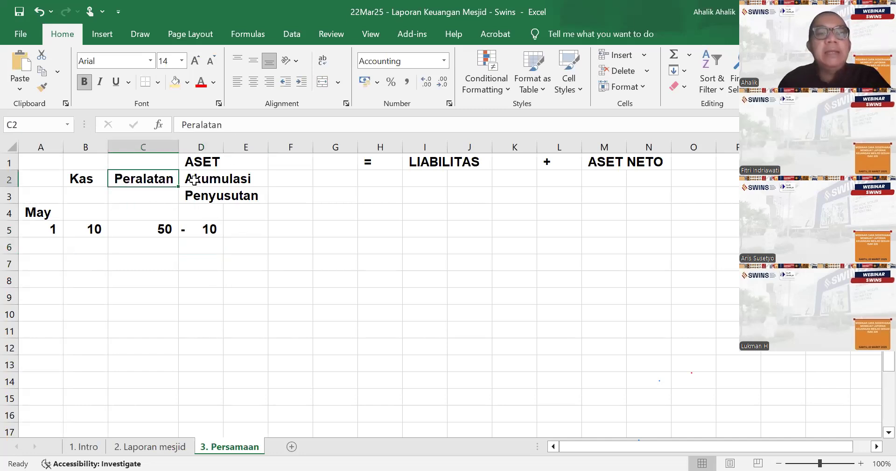
left_click(201, 227)
left_click(147, 227)
left_click(208, 228)
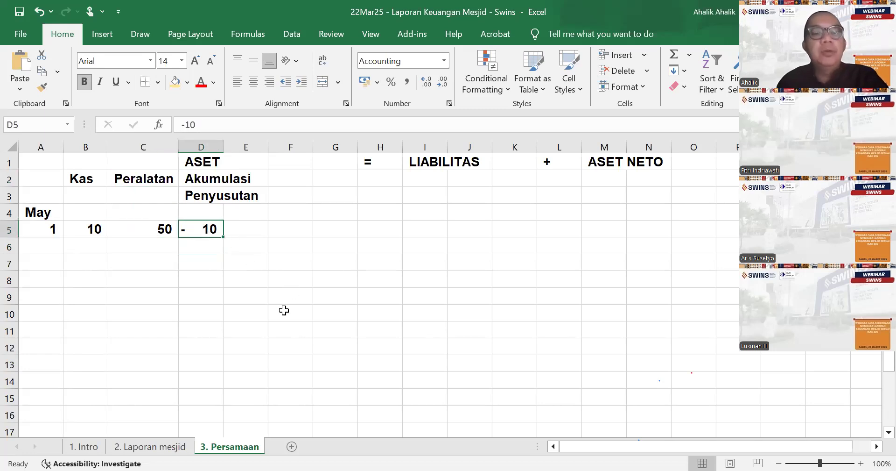
- Check the asset list on the Laporan mesjid sheet and add the heading "Tanah" in F2 of the Persamaan sheet
left_click(173, 446)
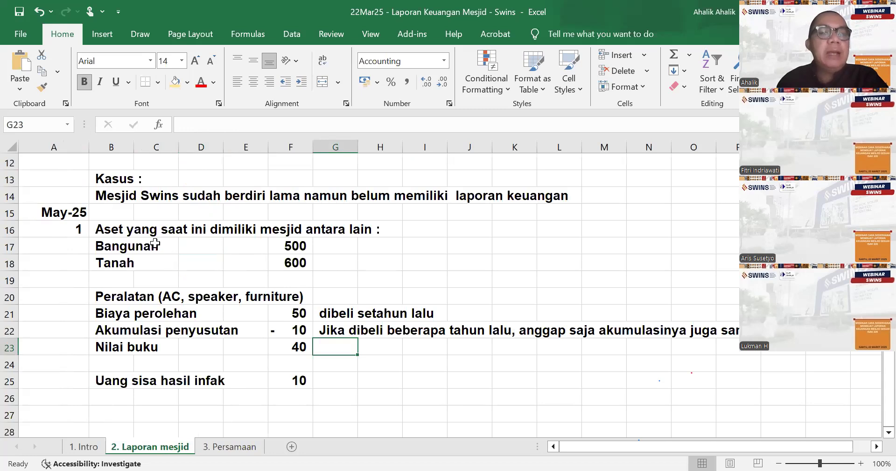
left_click(234, 447)
left_click(274, 179)
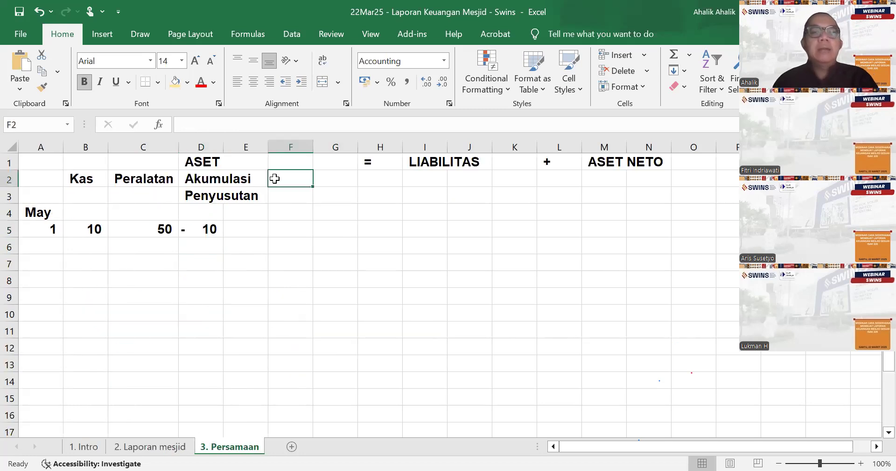
type("Tanah")
key("Return")
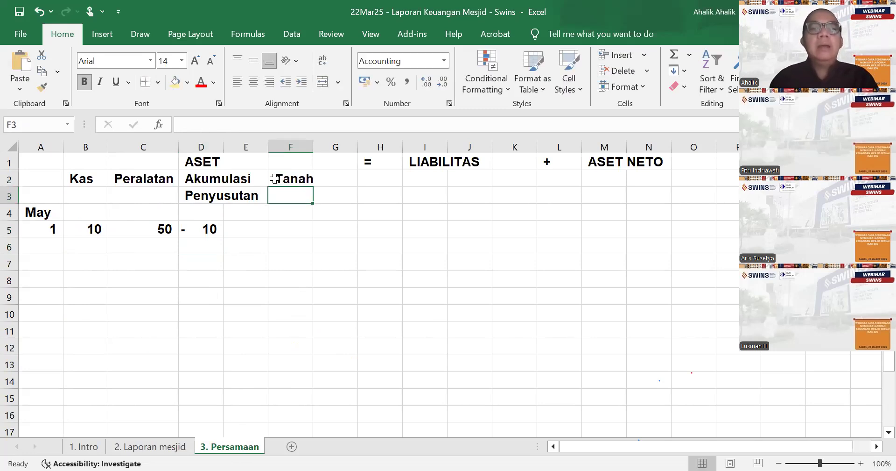
- Add the heading "Bangunan" in G2, beside the Tanah heading
left_click(275, 179)
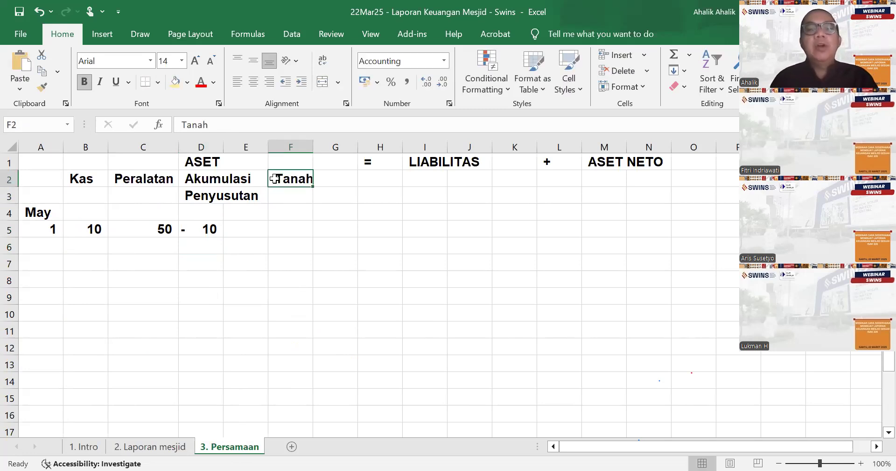
key("Tab")
type("Vangu")
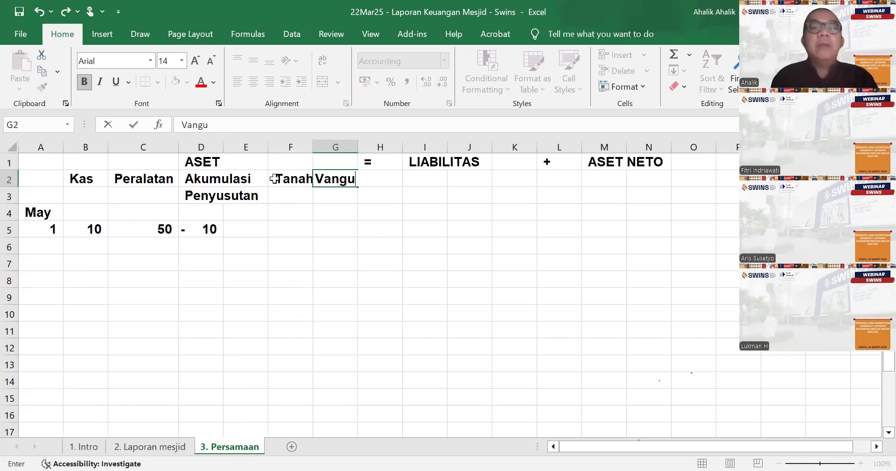
key("BackSpace")
key("BackSpace")
key("BackSpace")
key("BackSpace")
key("BackSpace")
type("Bagn")
key("BackSpace")
key("BackSpace")
type("bg")
key("BackSpace")
key("BackSpace")
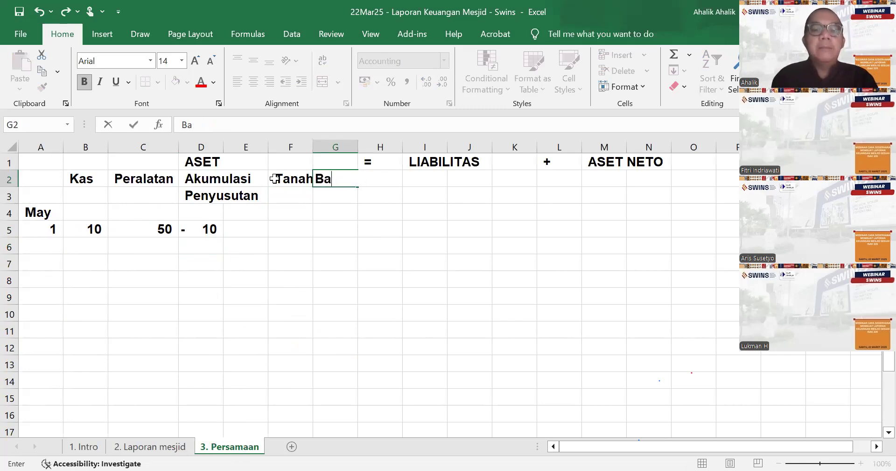
type("nngu")
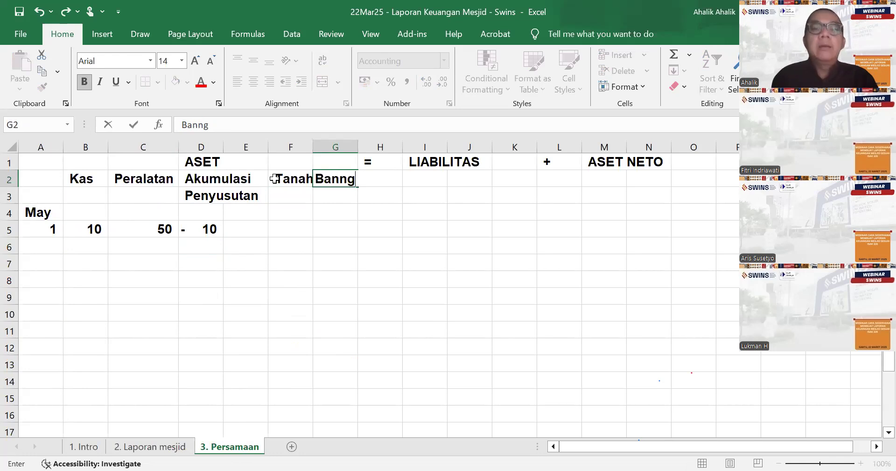
key("BackSpace")
key("BackSpace")
key("BackSpace")
key("BackSpace")
type("gun")
key("BackSpace")
key("BackSpace")
key("BackSpace")
type("ngunan")
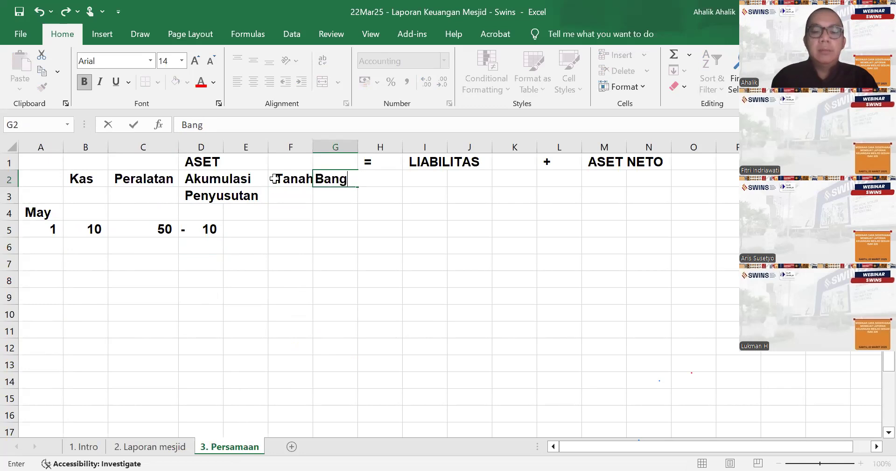
key("Return")
- Check the asset values on the Laporan mesjid sheet and enter 500 for Bangunan in G5 and 600 for Tanah in F5 of Persamaan
left_click(292, 230)
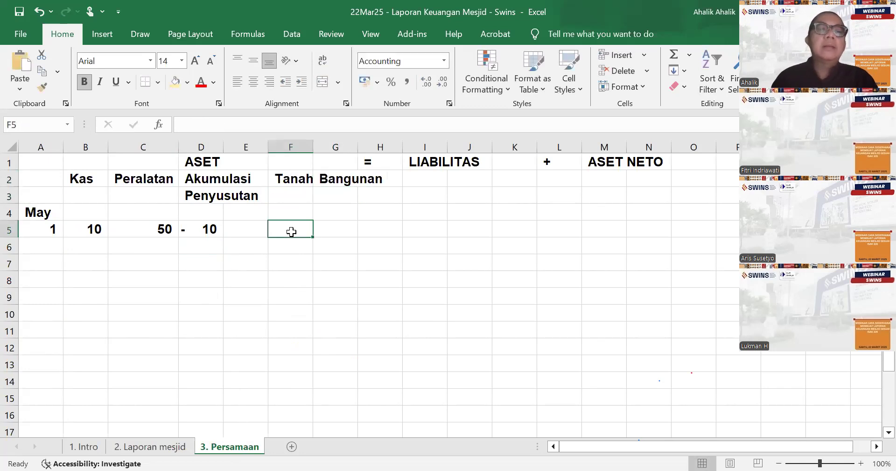
left_click(178, 447)
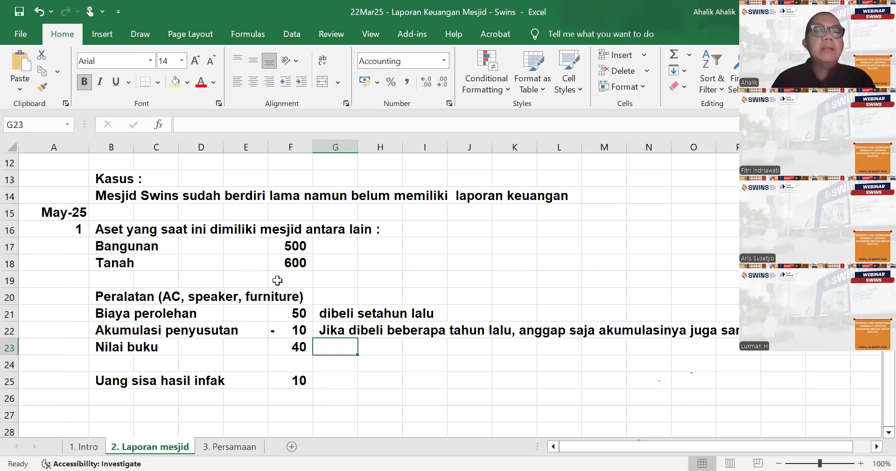
left_click(240, 448)
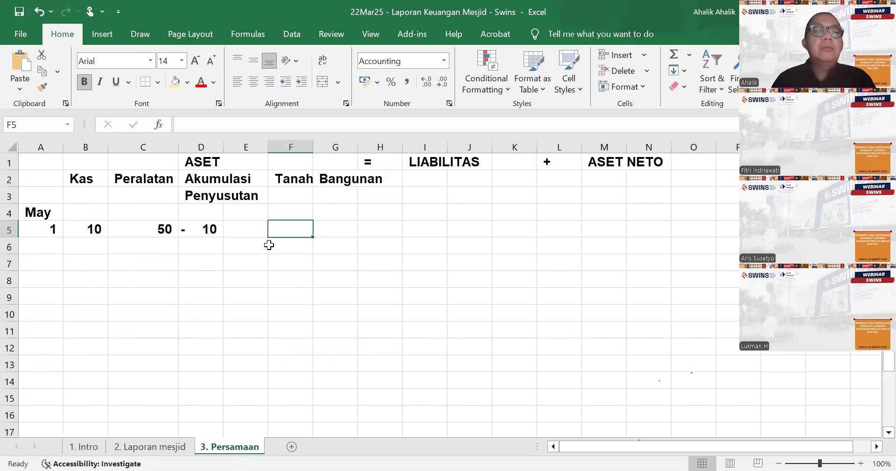
left_click(336, 227)
key("Up")
key("Up")
key("Down")
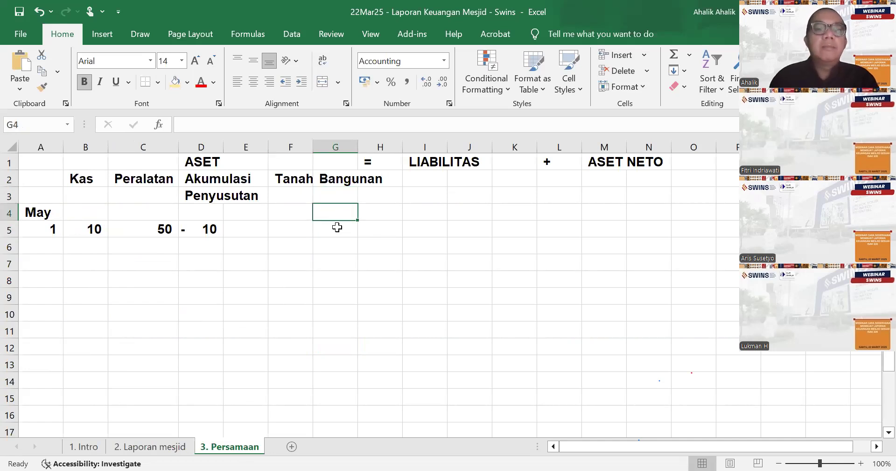
left_click(337, 226)
type("500")
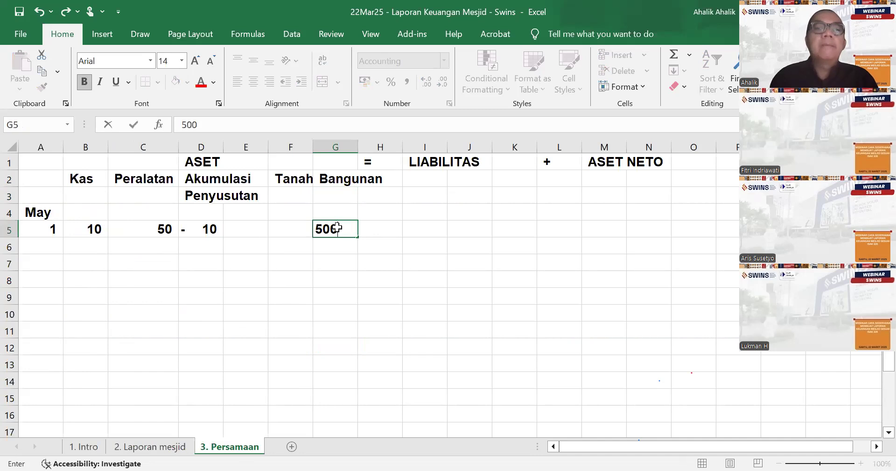
key("Left")
type("600")
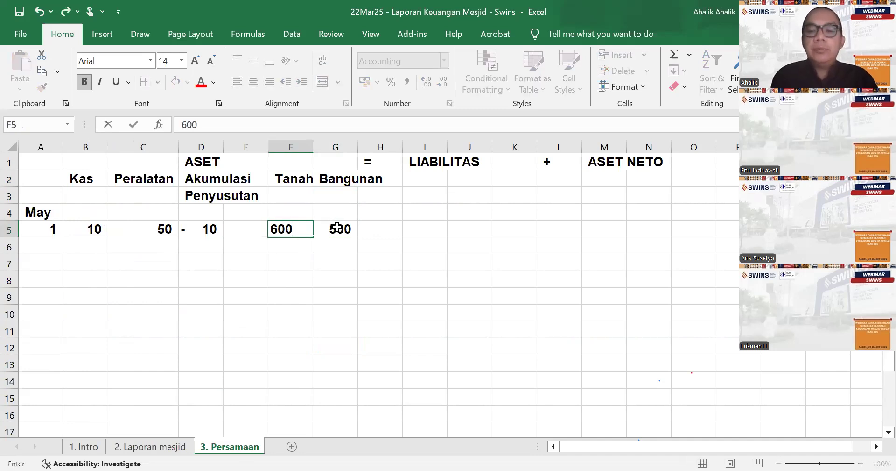
key("Return")
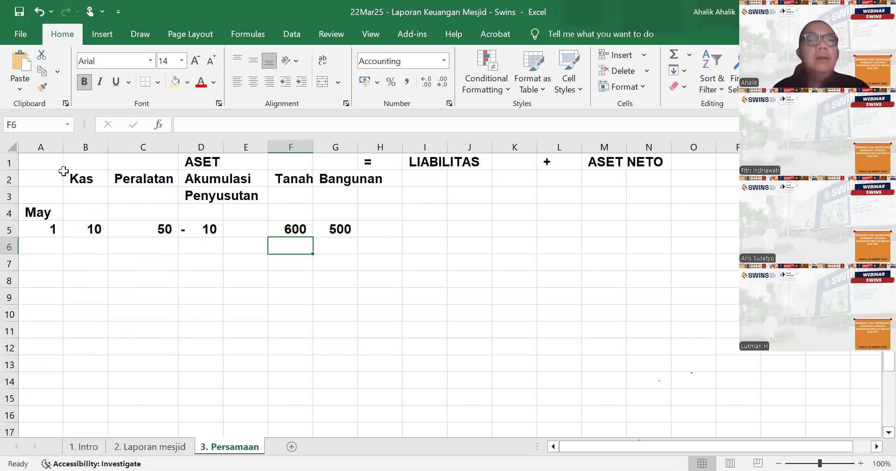
- Reduce the font size of the account headings in rows 2 and 3 to 10
left_click_drag(9, 180, 9, 195)
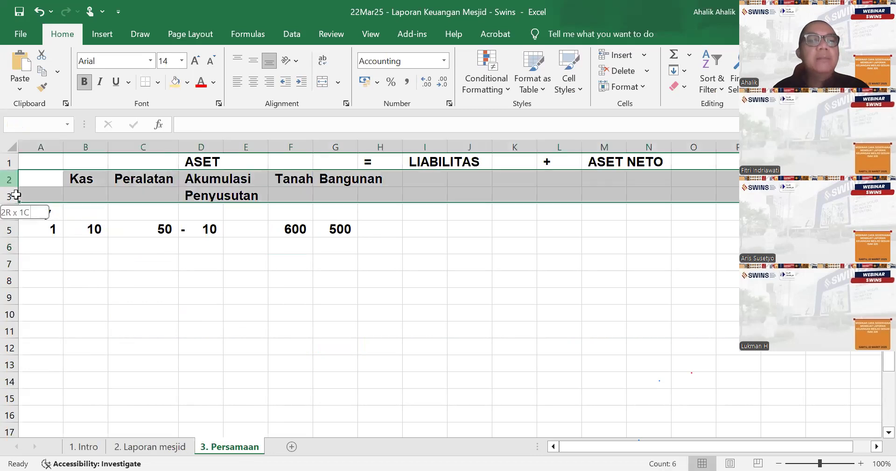
left_click(182, 61)
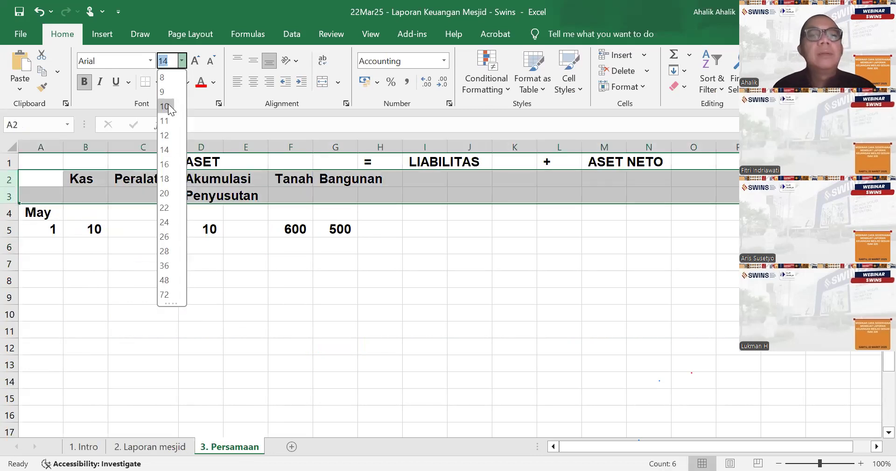
left_click(168, 104)
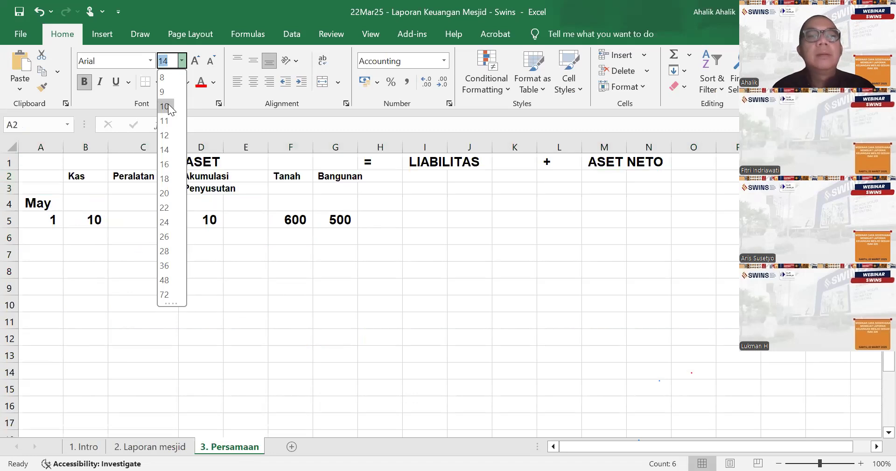
left_click(246, 303)
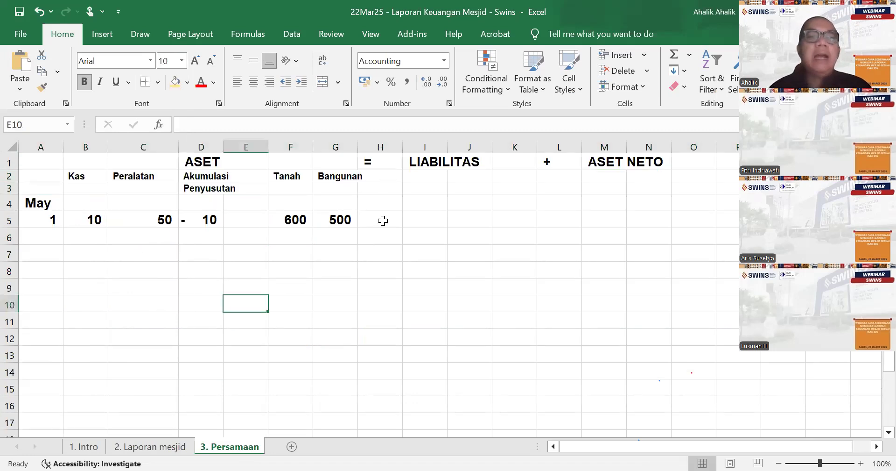
- Enter an equals sign as text in H5 and a plus sign as text in L5 of the Persamaan sheet
left_click(383, 214)
type("'=")
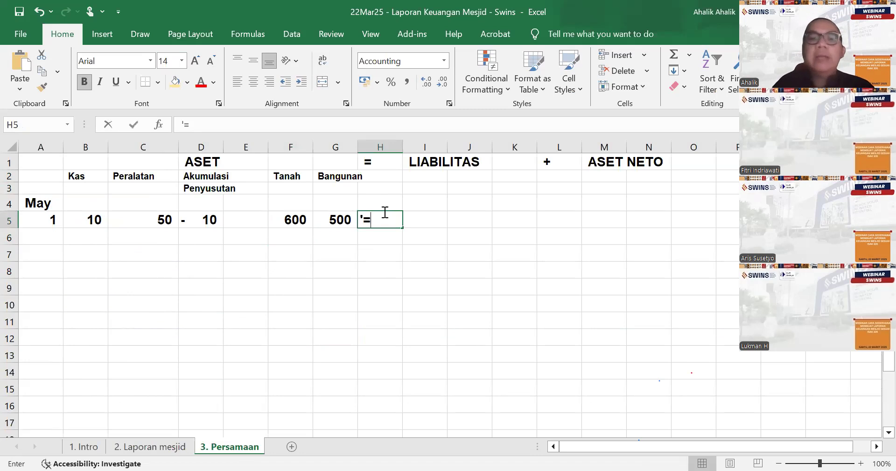
key("Right")
key("Right")
key("Right")
key("Right")
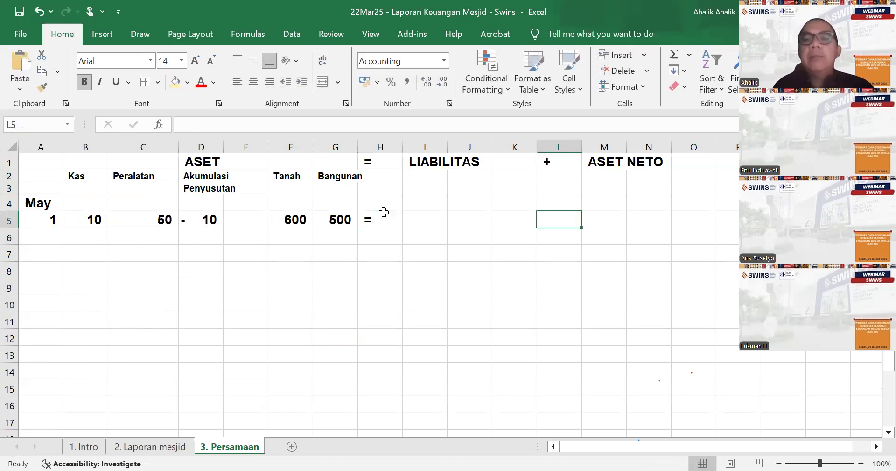
type("'+")
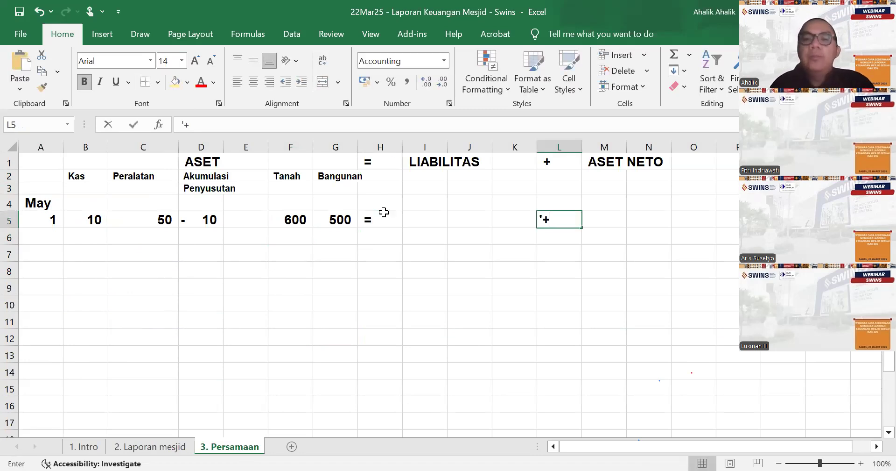
- Calculate the opening net assets in M5 under ASET NETO with the formula =sum(B5:G5)
key("Right")
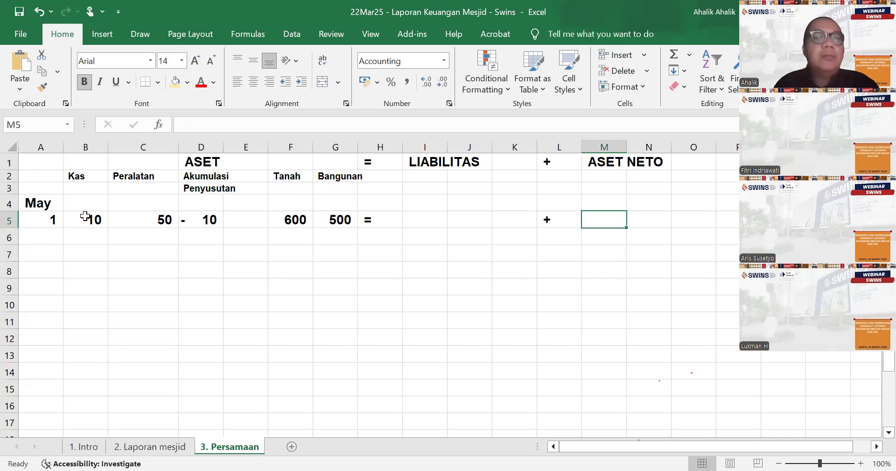
type("=sum(B5")
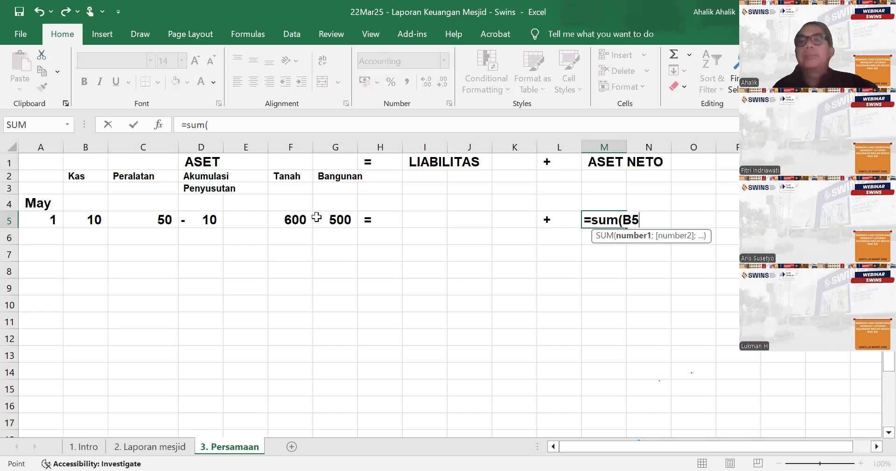
type(":G5)")
key("Return")
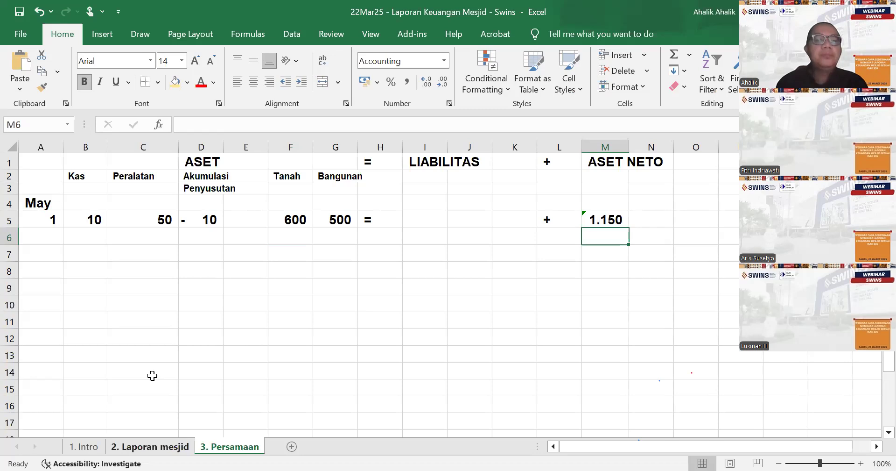
- Add the heading "Selama bulan Mei :" in A27 of the Laporan mesjid sheet
left_click(173, 445)
left_click(67, 411)
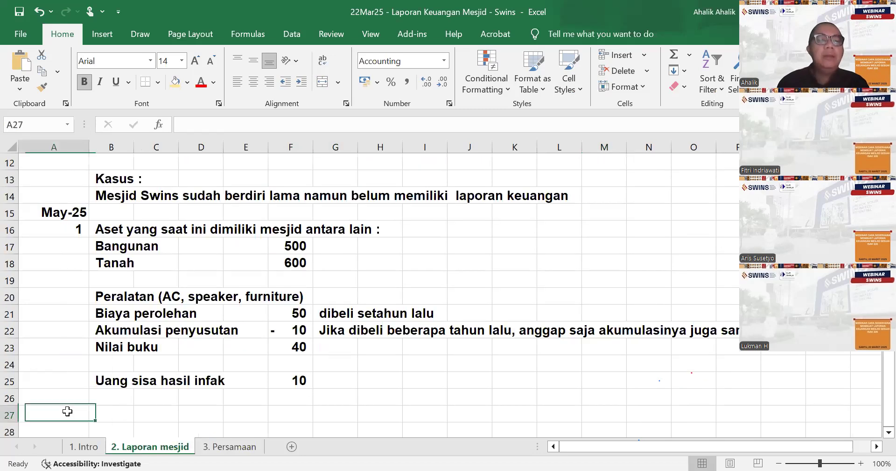
double_click(68, 411)
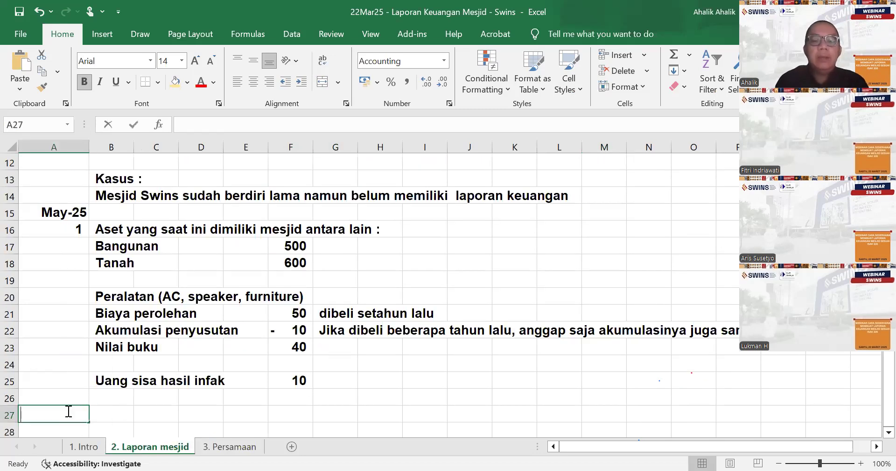
type("Selama bulan Meu")
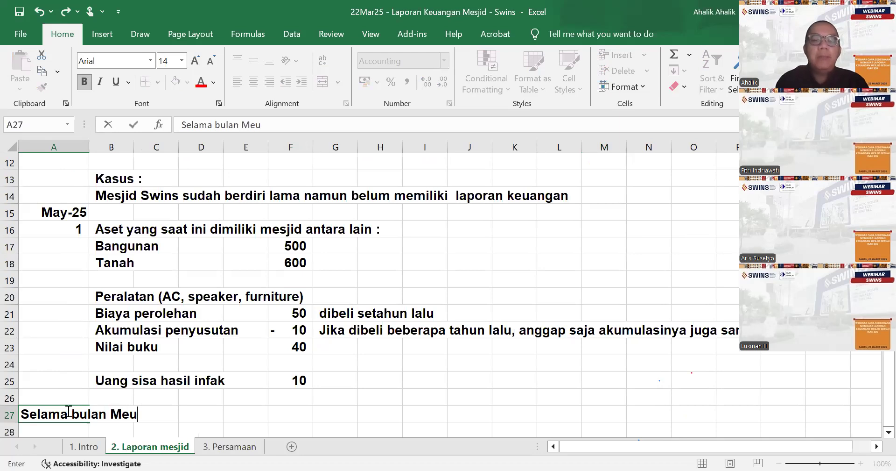
type("i")
key("BackSpace")
key("BackSpace")
key("BackSpace")
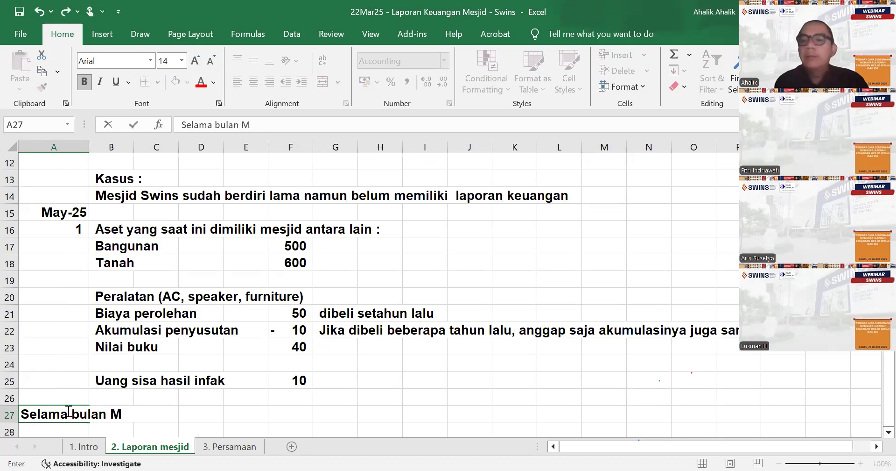
type("i")
key("BackSpace")
key("BackSpace")
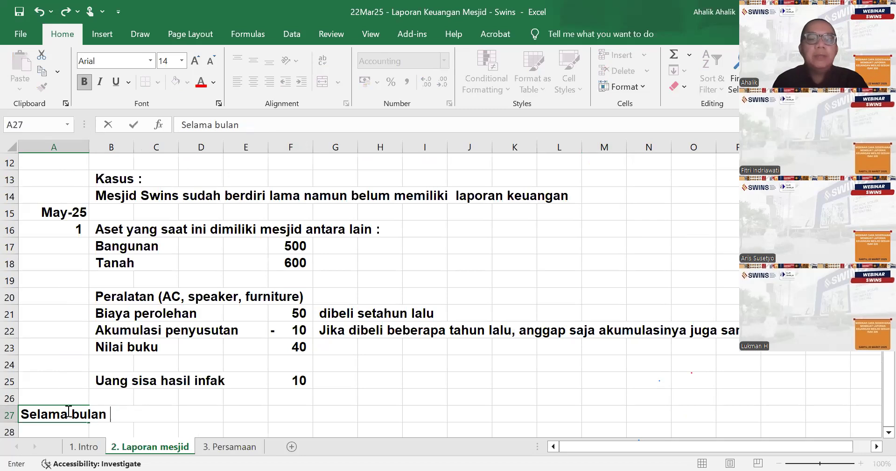
type("Mei :")
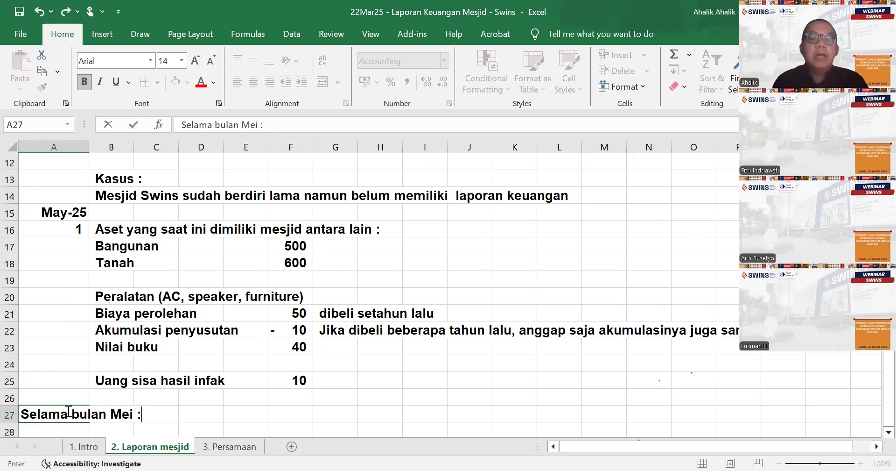
key("Return")
- Add the subheading "Penghasilan dari :" in B28, correcting its spelling
key("Right")
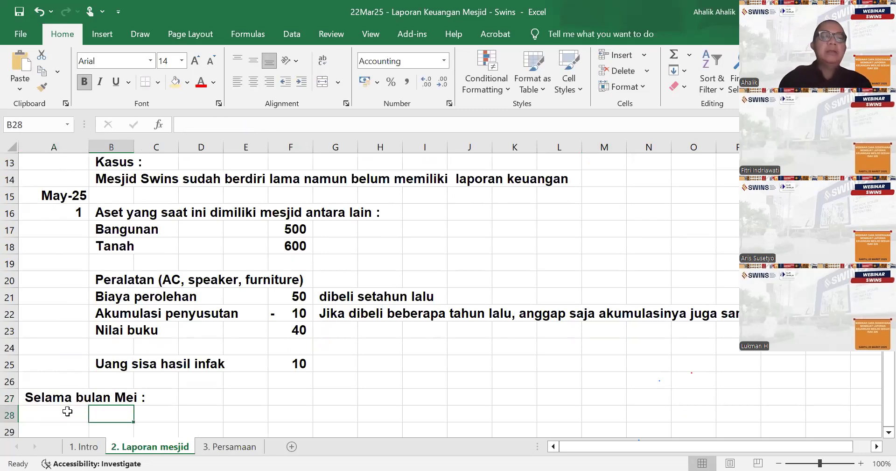
type("Pen")
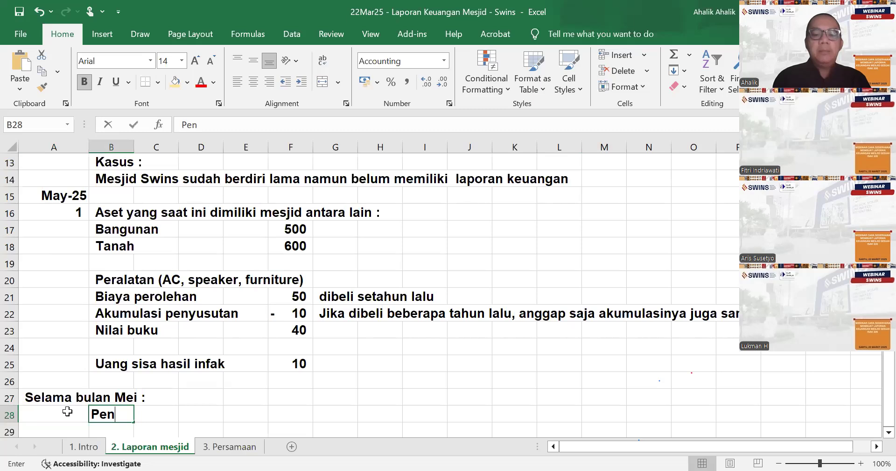
type("ghsil")
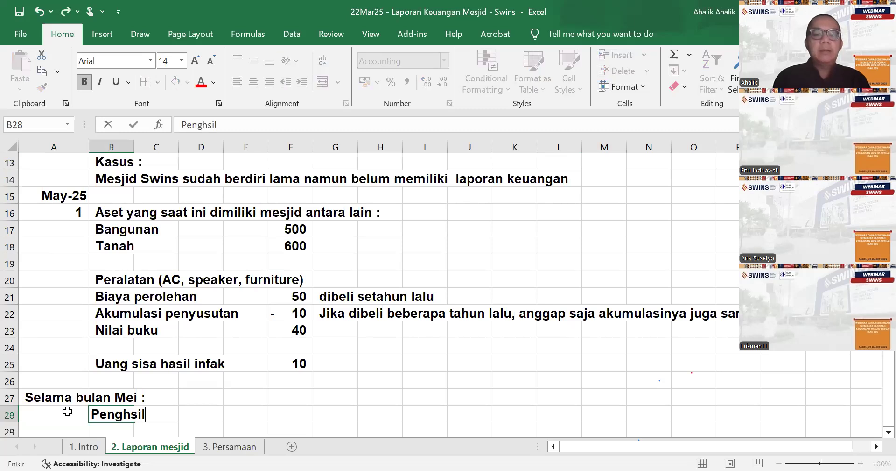
key("BackSpace")
key("BackSpace")
key("BackSpace")
type("asila dar")
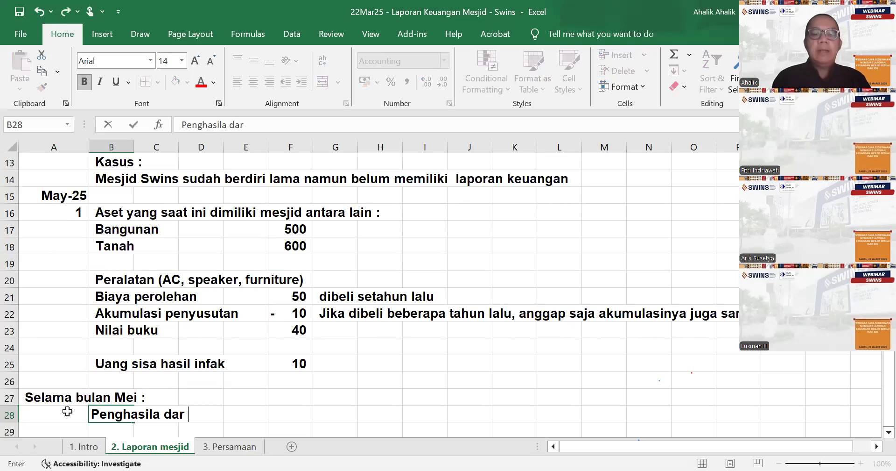
key("BackSpace")
type("i :")
key("ctrl+Return")
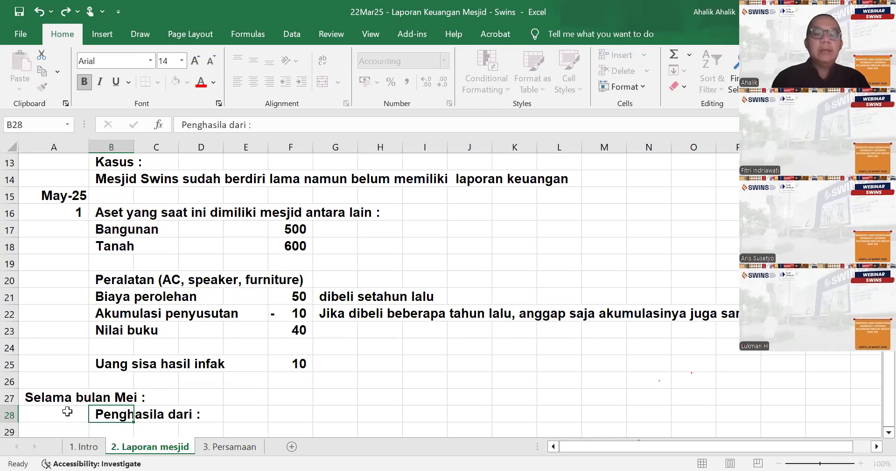
key("Return")
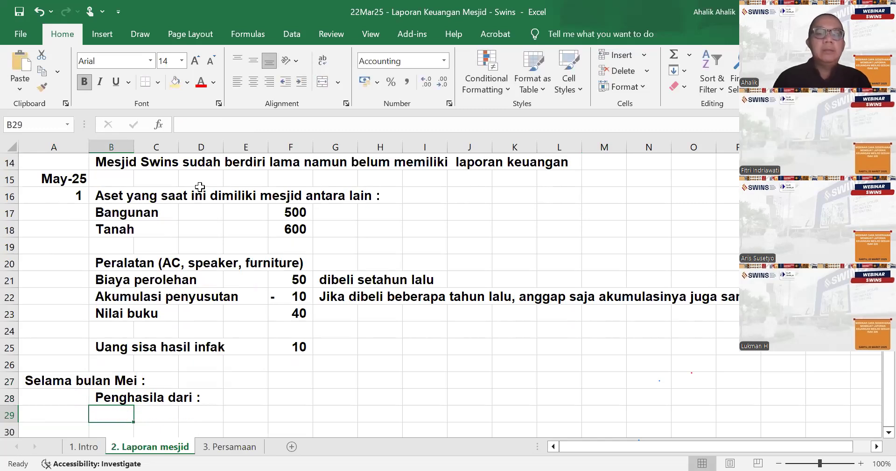
key("Up")
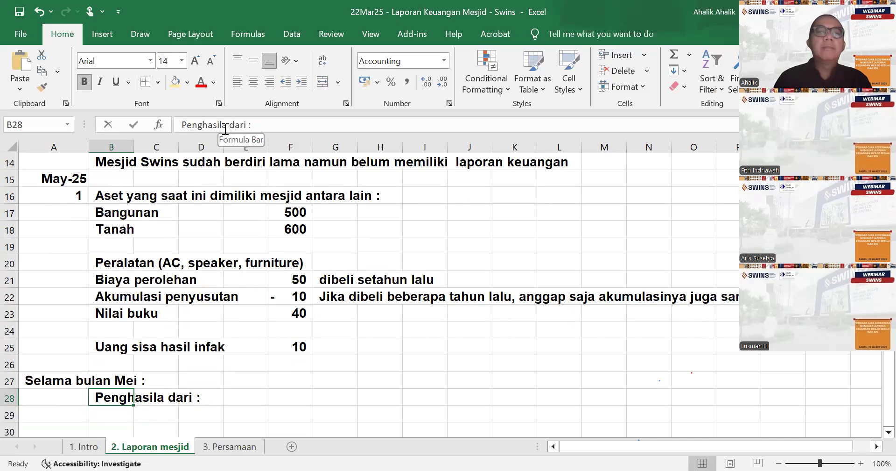
left_click(251, 123)
type("n")
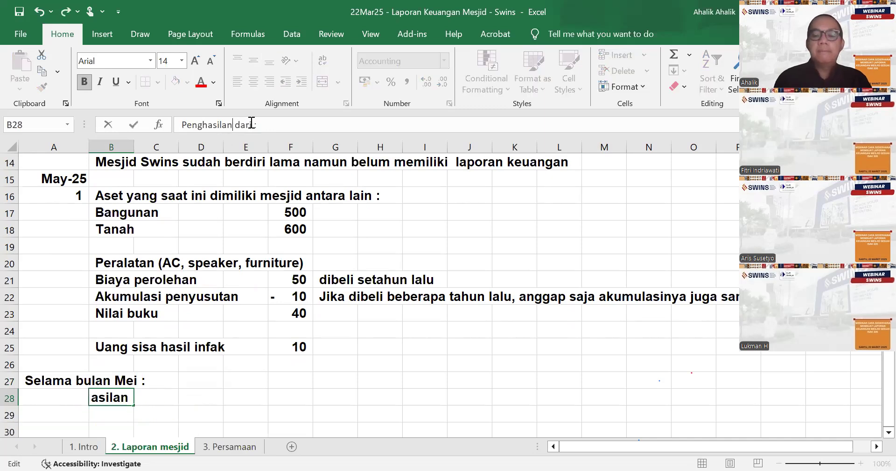
key("Return")
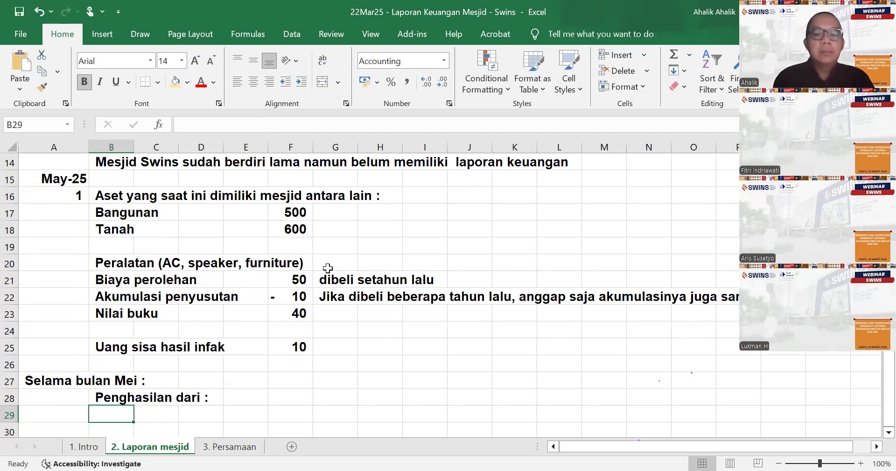
- List the income sources "Zakat" in B29 and "Infaq" in B30
type("Zaka")
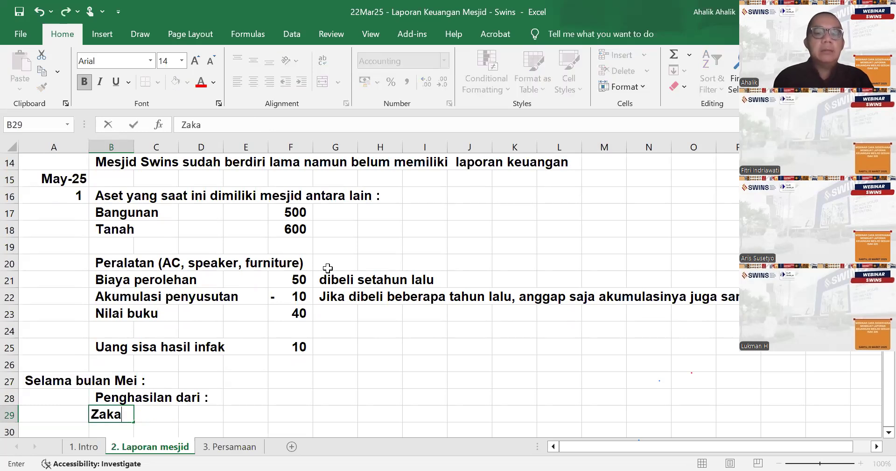
type("t")
key("ctrl+Return")
key("Return")
type("In")
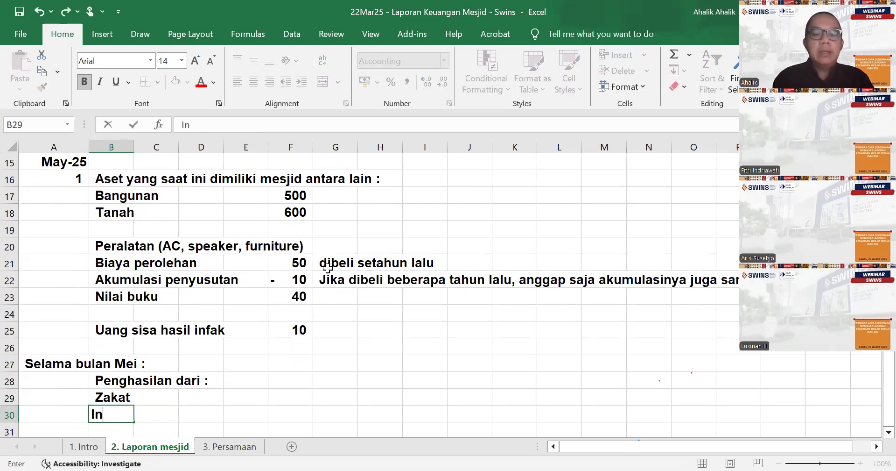
type("faq")
key("ctrl+Return")
key("Return")
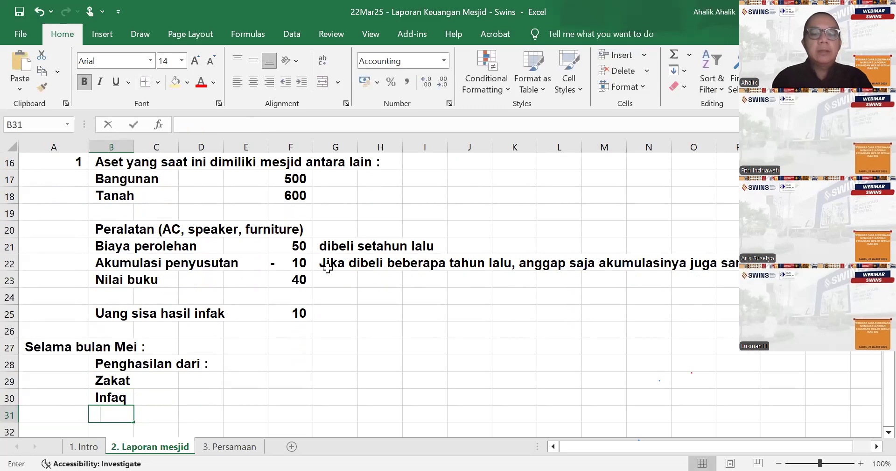
- Add the income sources "Sedekah" in B31 and "Wakaf" in B32
type("Sedejah")
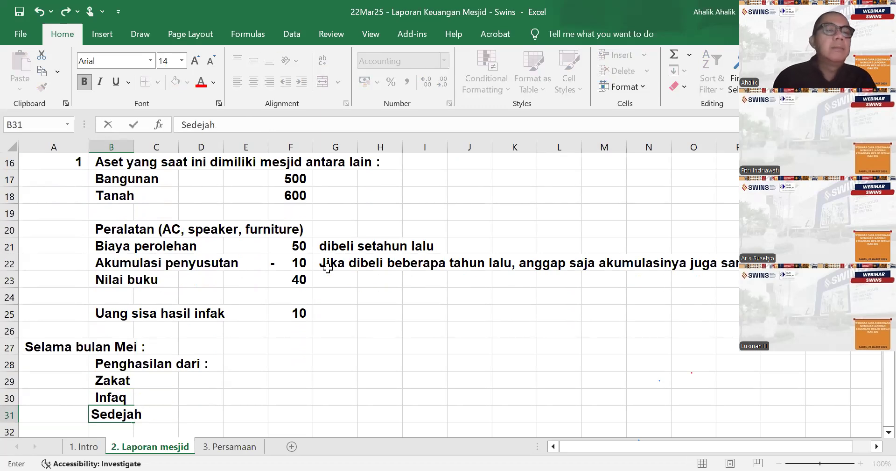
key("BackSpace")
key("BackSpace")
key("BackSpace")
type("kah")
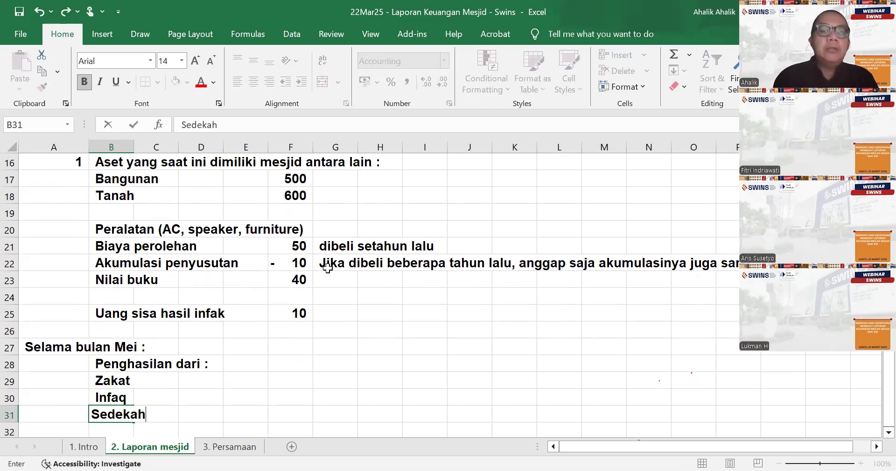
key("Return")
type("Wakaf")
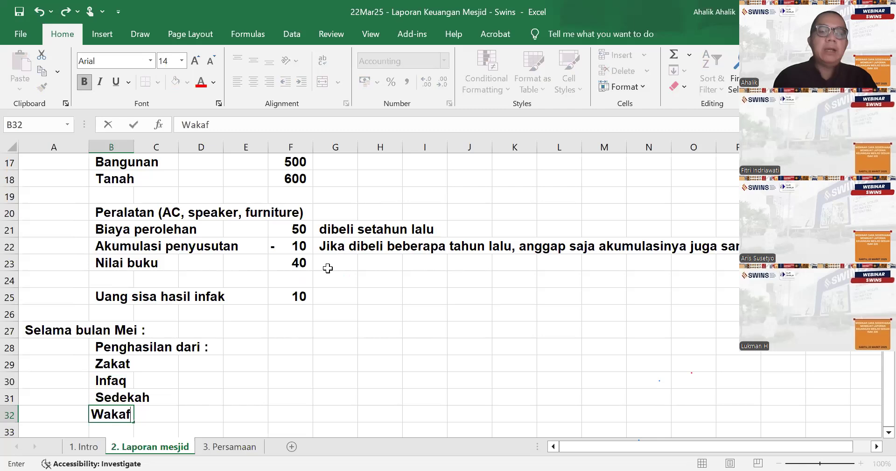
- Enter 15 as the Zakat amount in F29
key("Up")
key("Up")
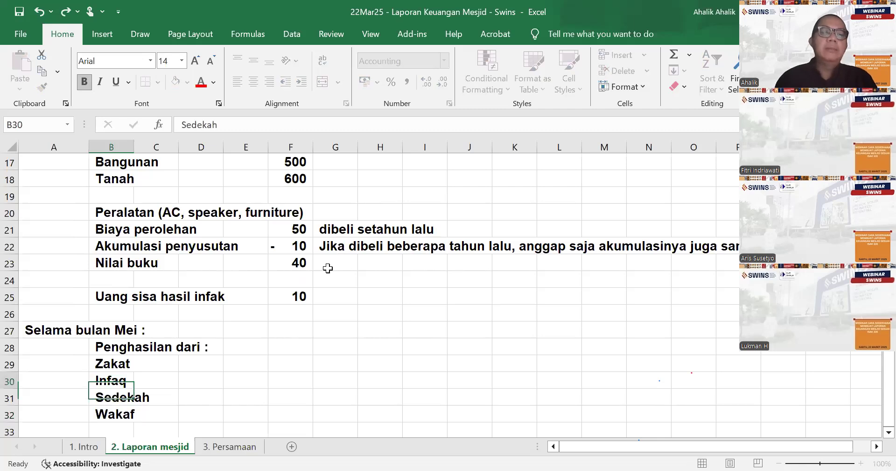
key("Up")
key("Right")
key("Right")
key("Right")
key("Right")
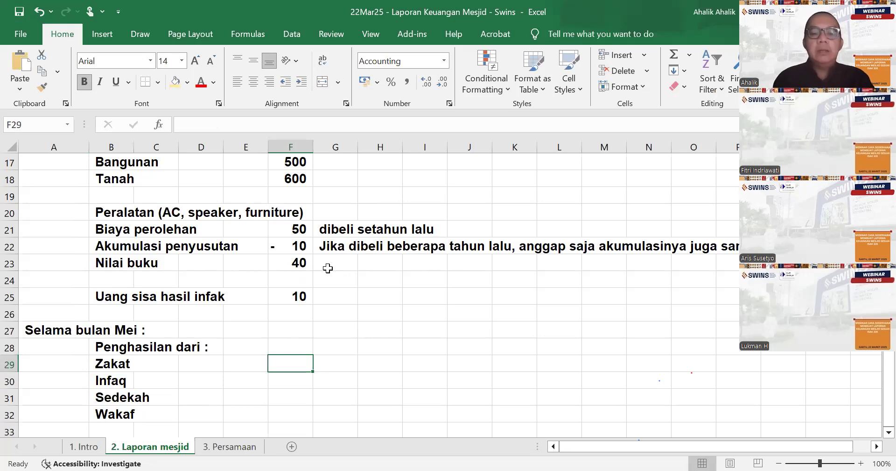
key("F2")
type("16")
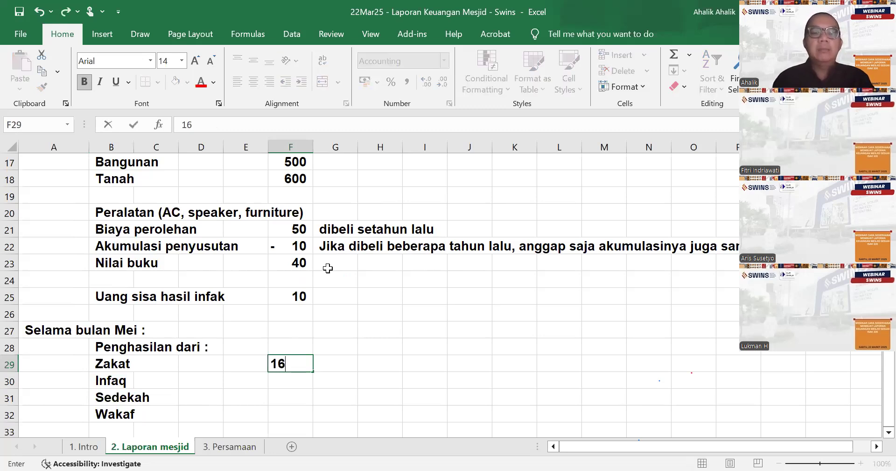
key("Return")
key("Up")
type("1")
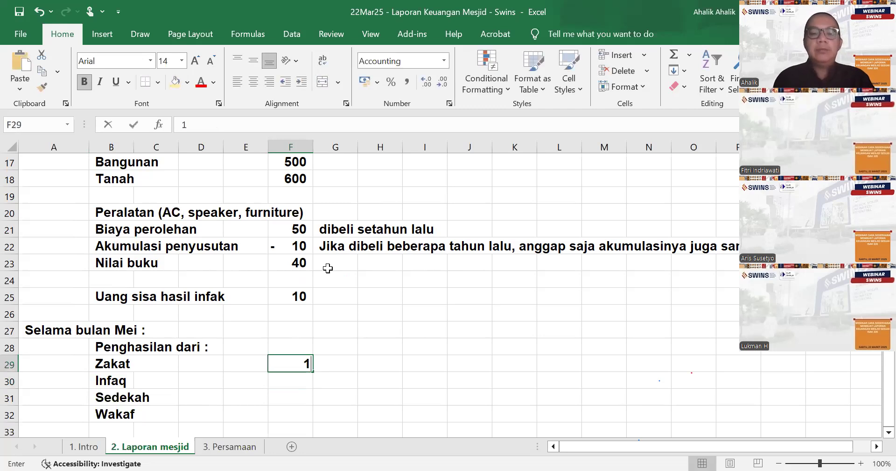
type("5")
key("Return")
type("5")
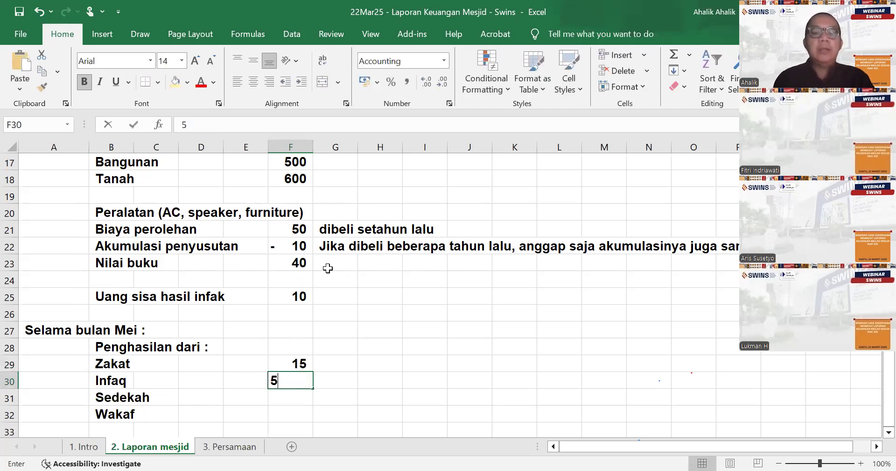
- Enter the May income amounts: 5 for Infaq in F30, 10 for Sedekah in F31 and 50 for Wakaf in F32
key("ctrl+Return")
key("Return")
type("10")
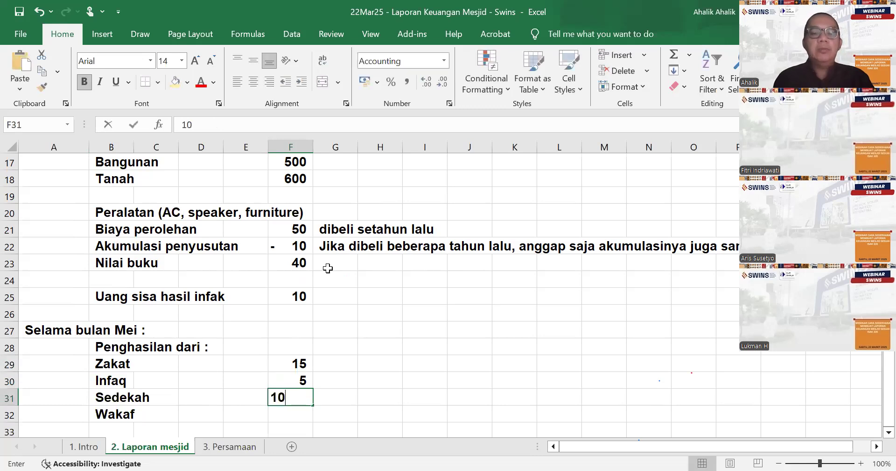
key("ctrl+Return")
key("Return")
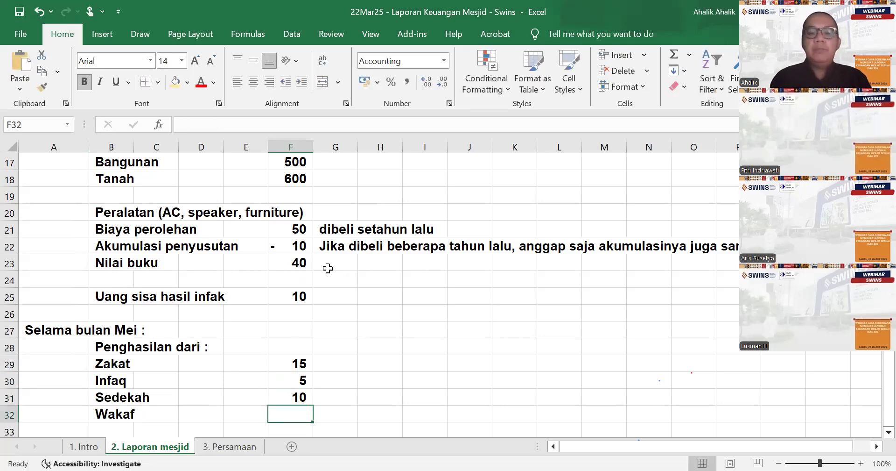
type("50")
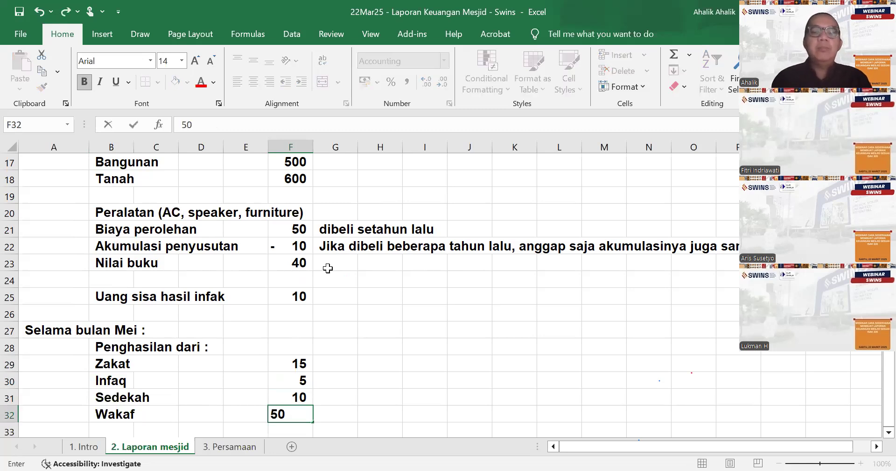
key("Return")
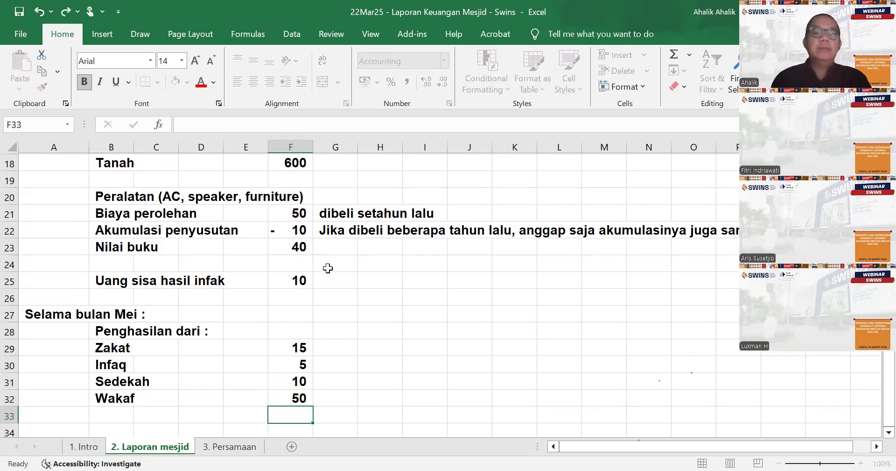
- Add the section heading "Peruntukan :" in A34, leaving one blank row below the income list
key("Return")
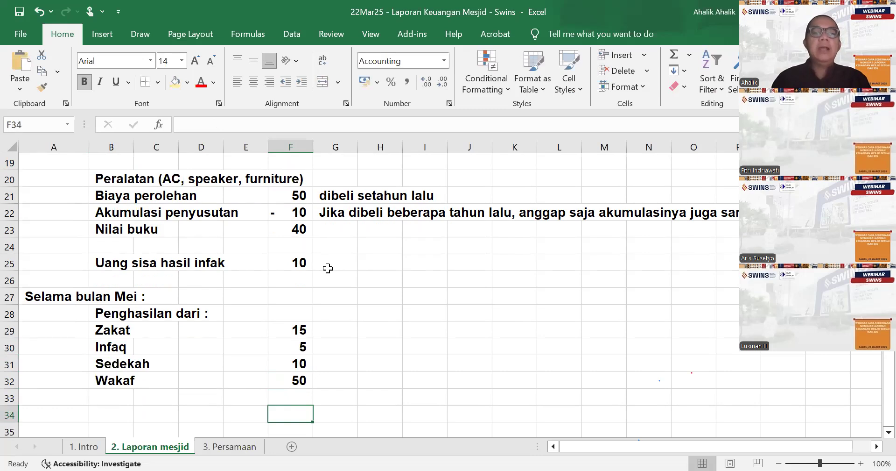
key("Home")
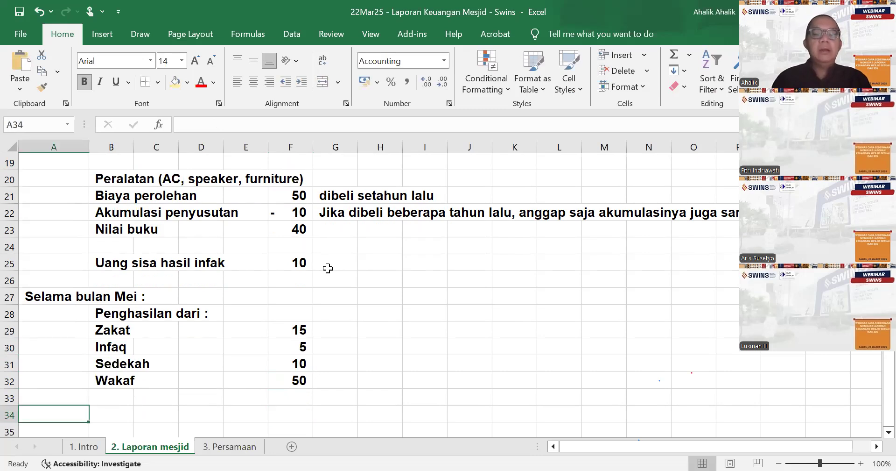
key("F2")
type("Peruntuka")
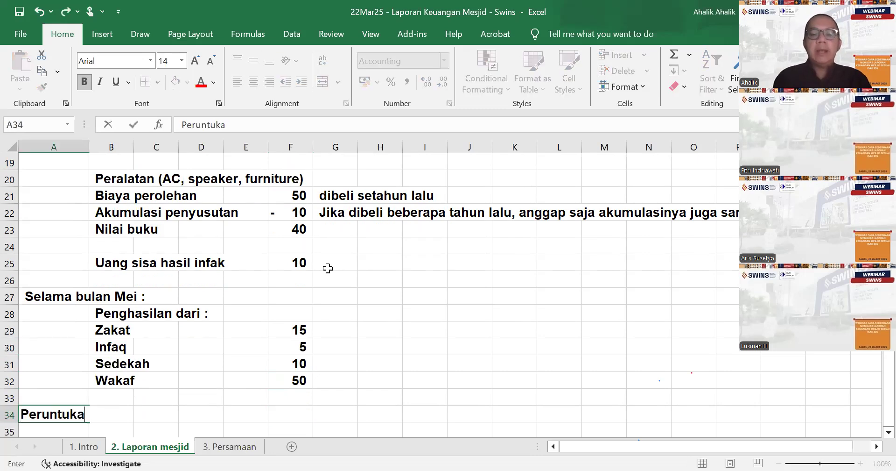
type("n :")
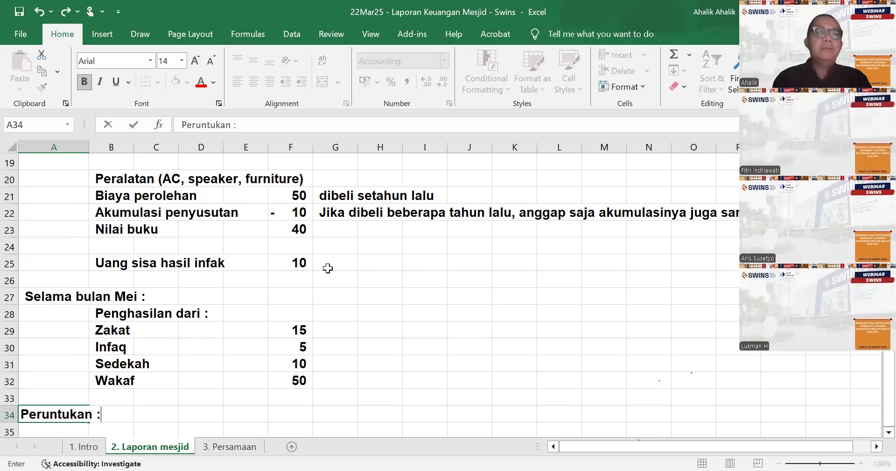
key("Return")
- Label the first allocation line "Penyaluran zakat" in B35
key("Tab")
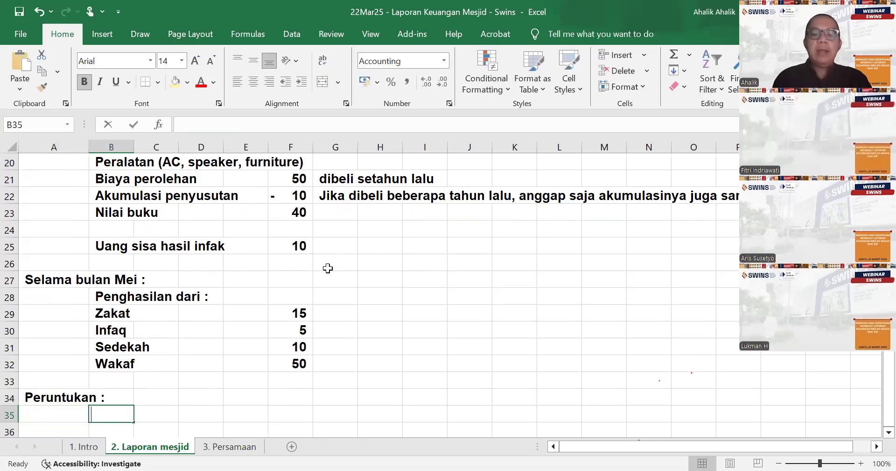
type("Penyaluran ")
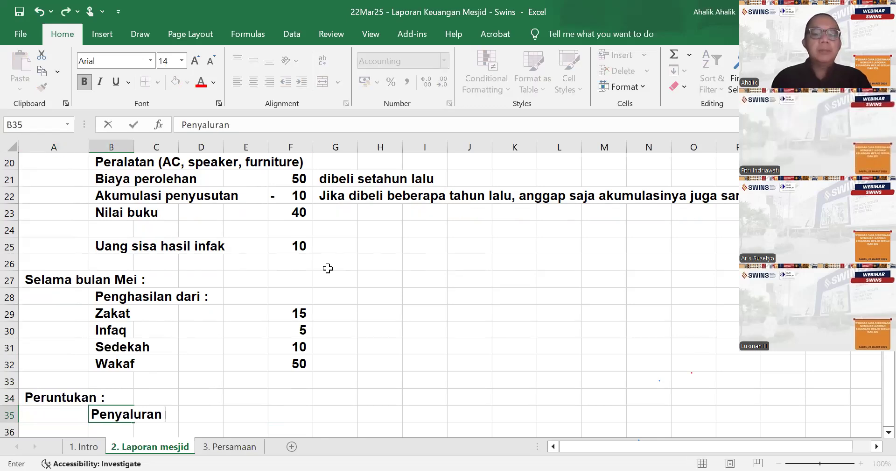
type("zakat")
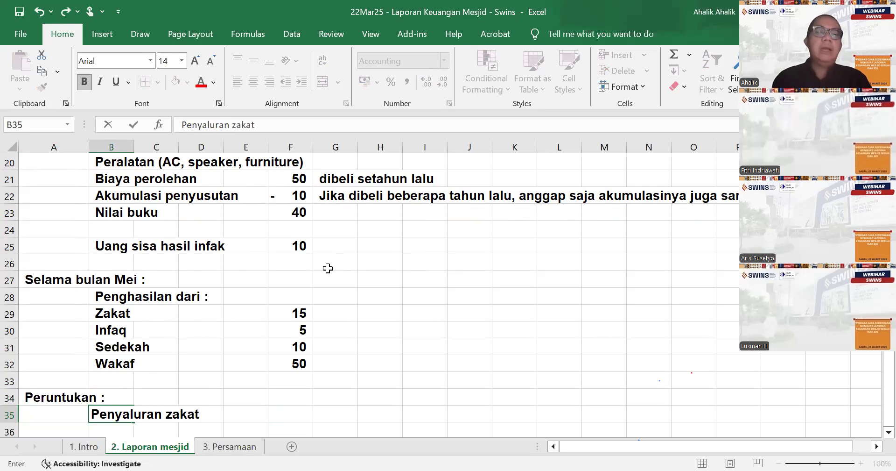
key("ctrl+Return")
- Enter 10 as the zakat allocation amount in F35
key("Right")
key("Right")
key("Right")
key("Right")
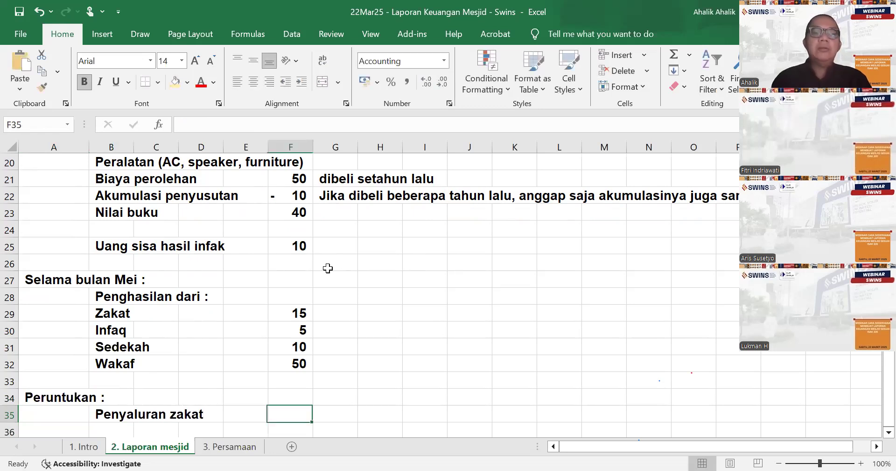
type("10")
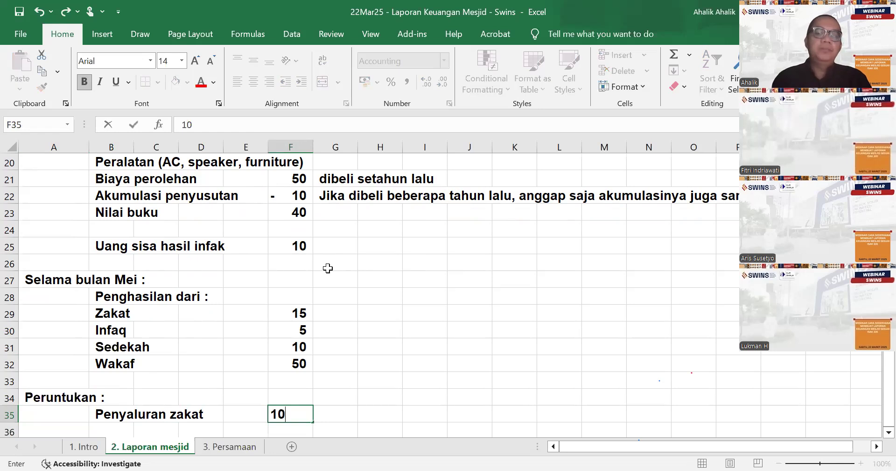
key("ctrl+Return")
key("Down")
key("Left")
key("Left")
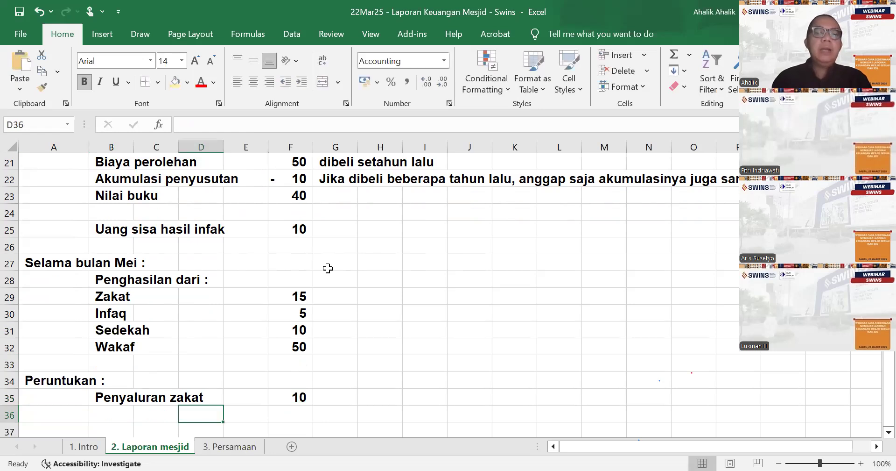
key("Left")
key("Left")
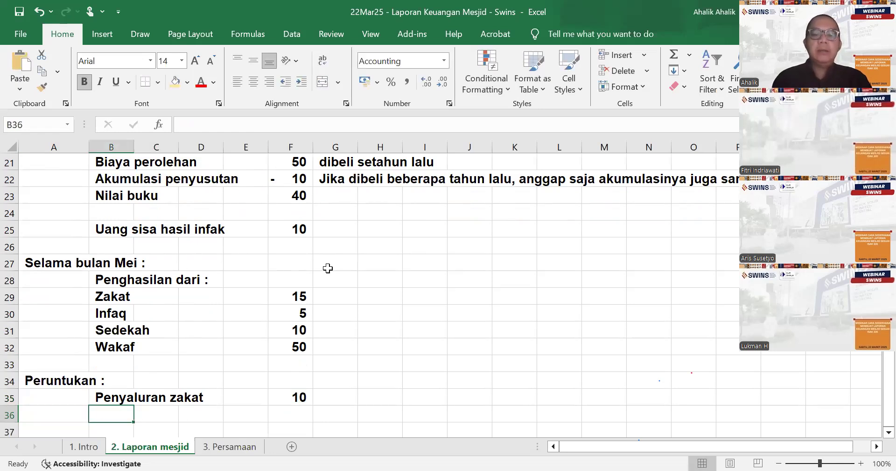
type("Penyaluara")
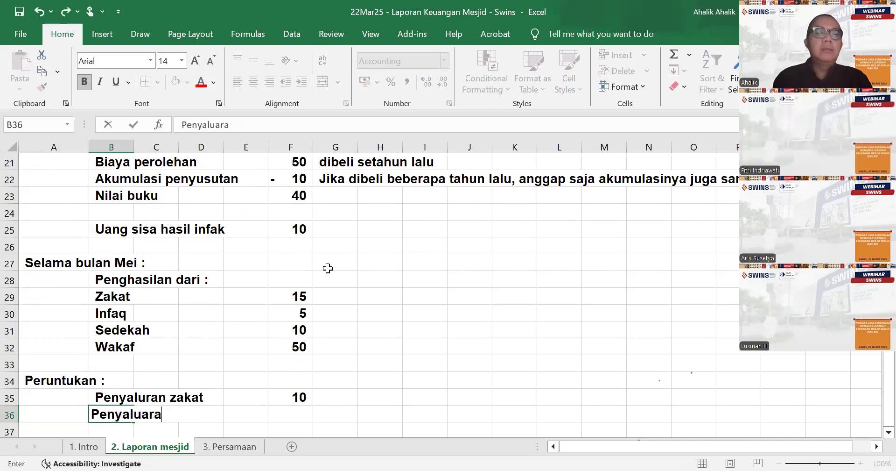
key("Escape")
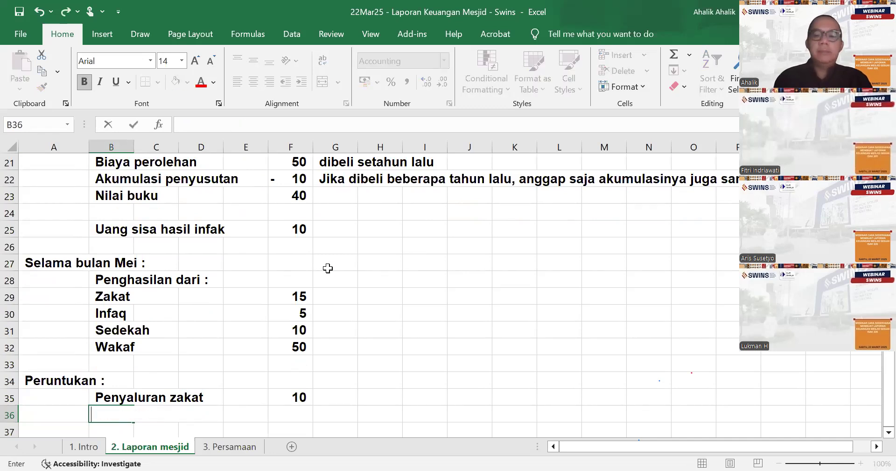
- Replace the label in B35 with the formula =B29, linking it to the Zakat income label
key("Up")
key("F2")
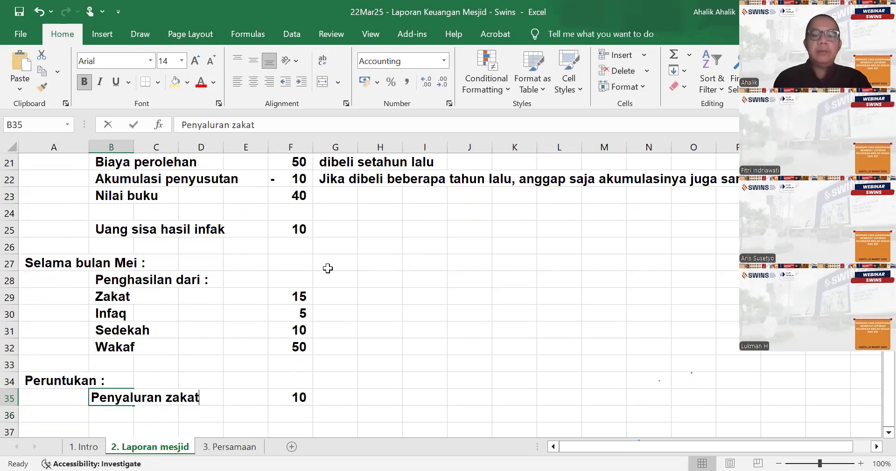
type("Zalat")
key("BackSpace")
key("BackSpace")
key("BackSpace")
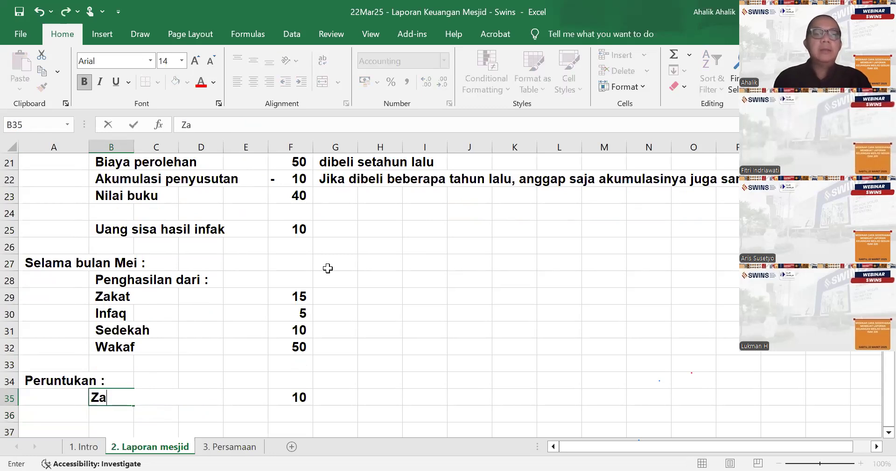
key("BackSpace")
key("BackSpace")
type("=")
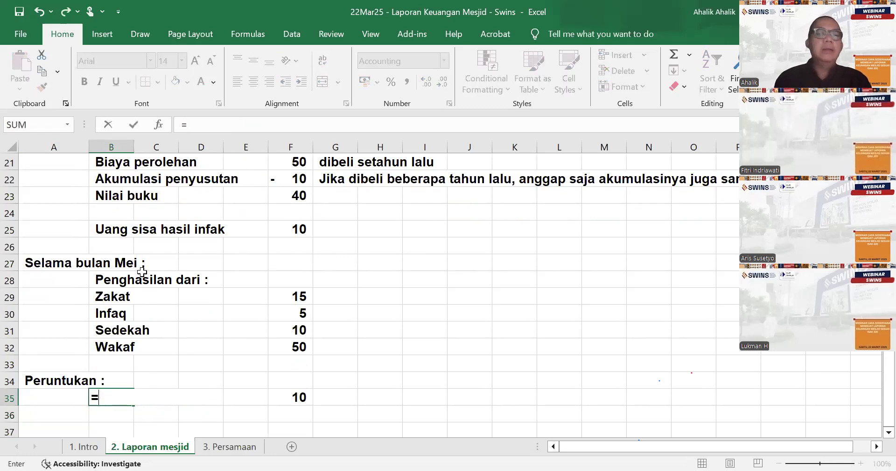
left_click(104, 299)
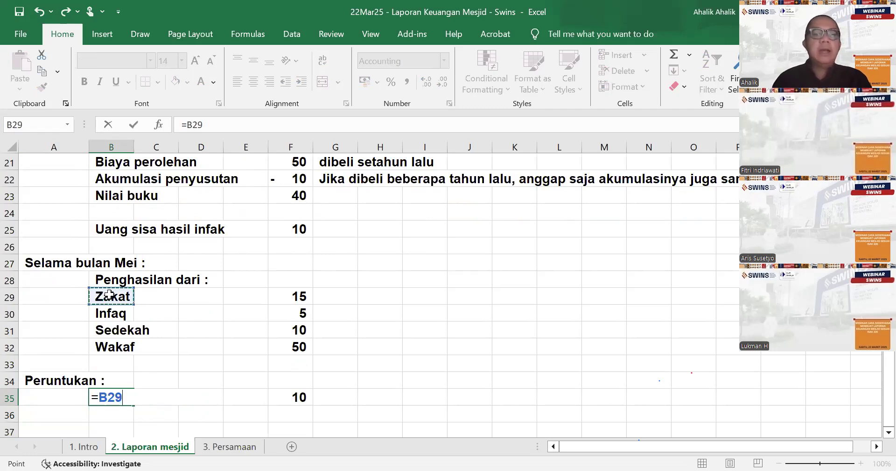
key("Return")
- Fill the label formula from B35 down to B38 to list the remaining fund types under Peruntukan
scroll(123, 247, "down", 1)
double_click(125, 347)
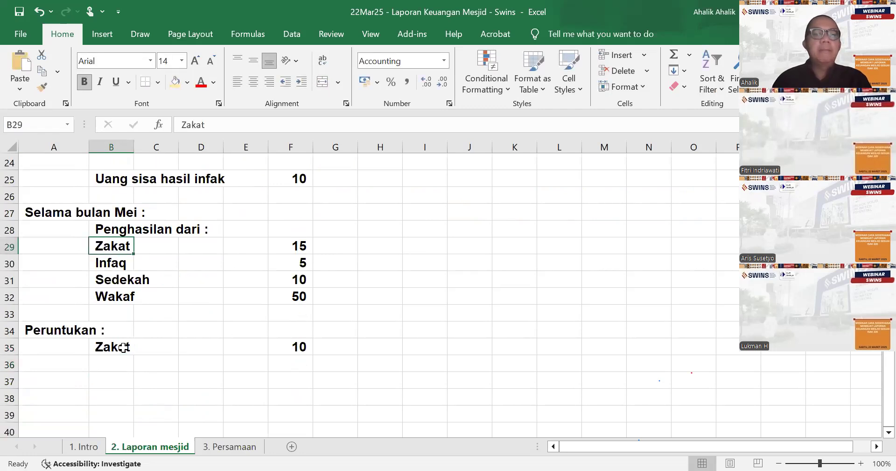
left_click(130, 353)
left_click_drag(133, 355, 137, 407)
left_click_drag(191, 391, 353, 373)
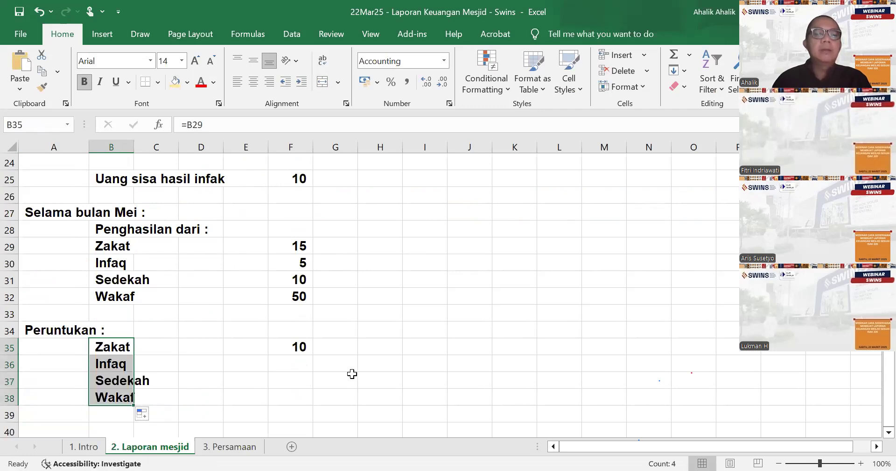
- Enter 3 as the Infaq allocation amount in F36
key("ctrl+Right")
key("Down")
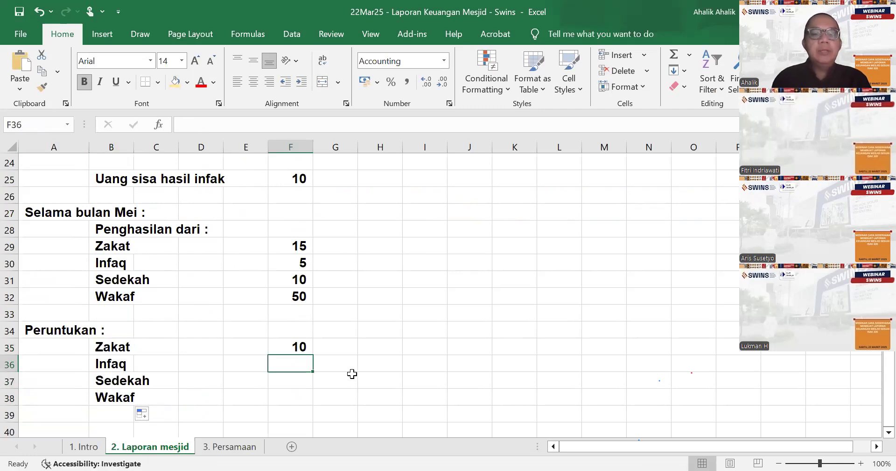
type("3")
key("Return")
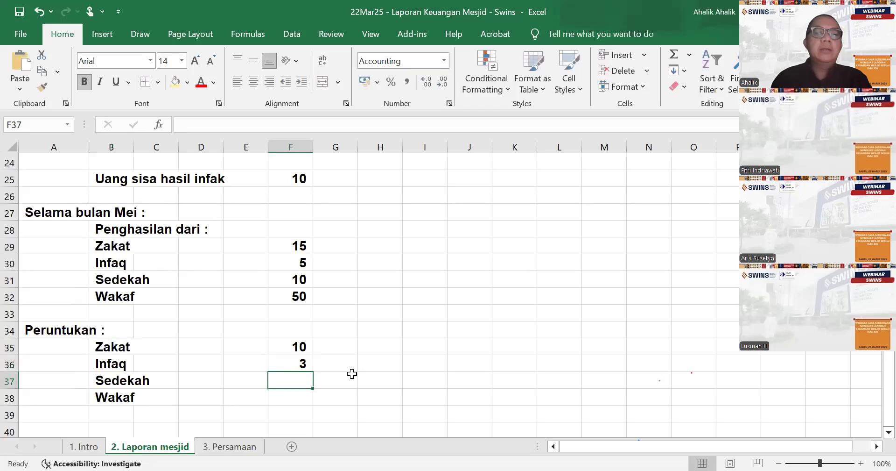
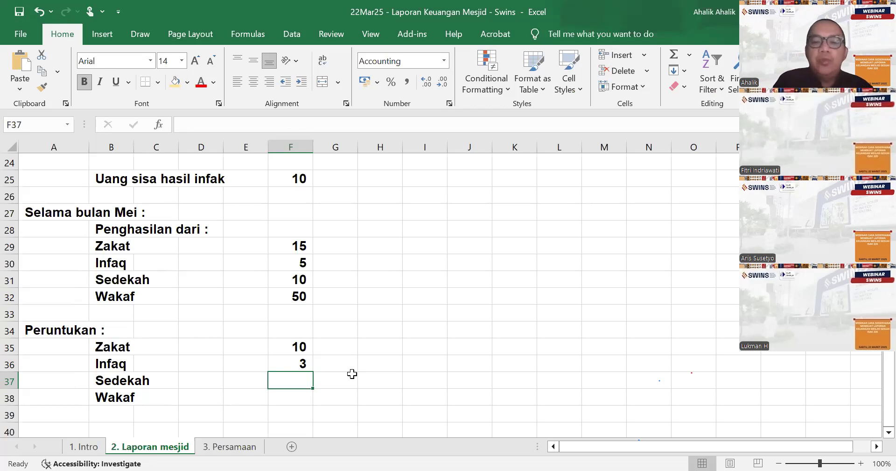
- Enter 7 as the Sedekah allocation amount in F37
key("BackSpace")
type("7")
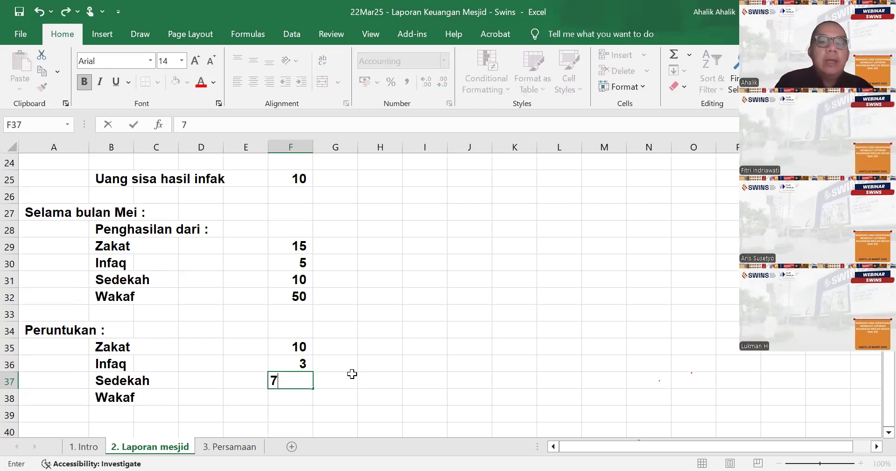
key("Return")
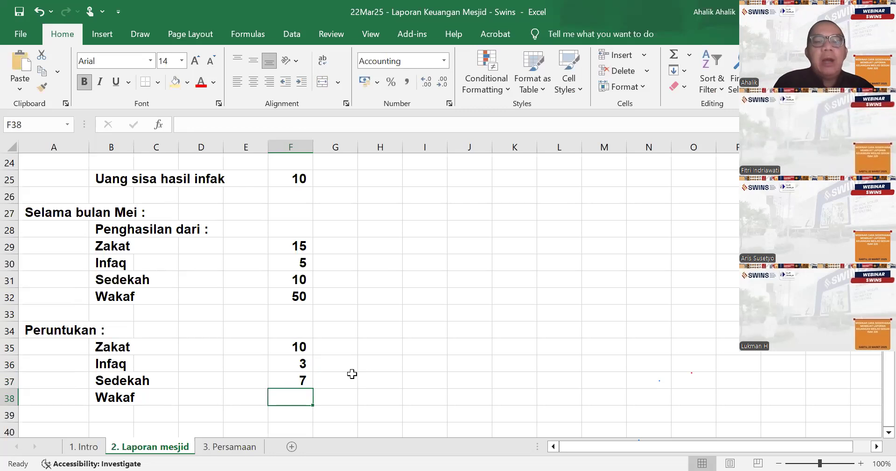
- Add the note "Dalam bentuk kas yang bisa disimpan di sukuk pemerintah, hasilnya bisa dipakai oleh mesjid" in G32 beside the Wakaf income
key("Up")
key("Up")
key("Up")
key("Up")
key("Up")
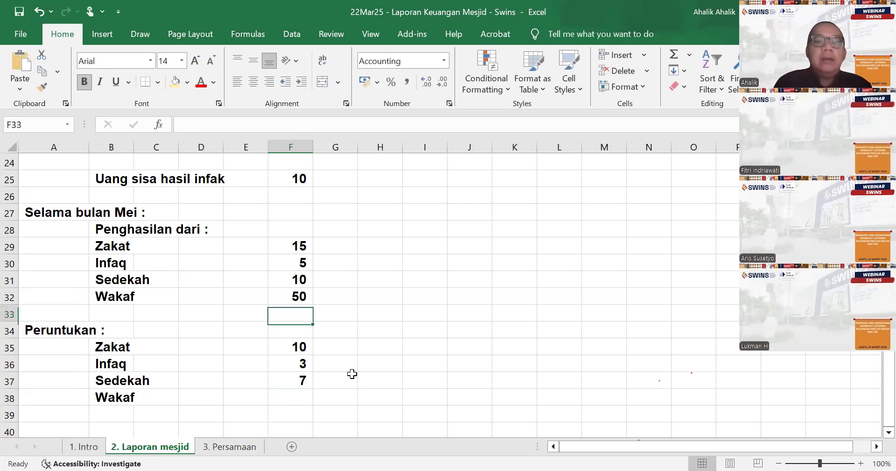
key("Up")
key("Right")
type("Dal")
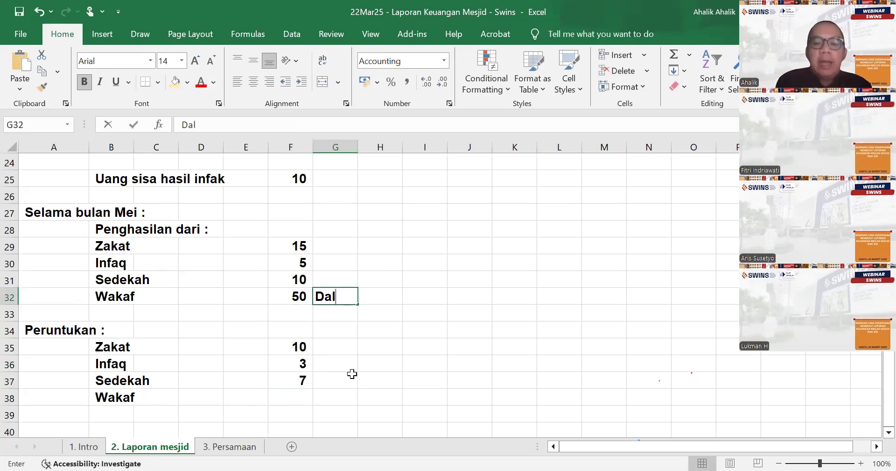
type("am bentuk kas")
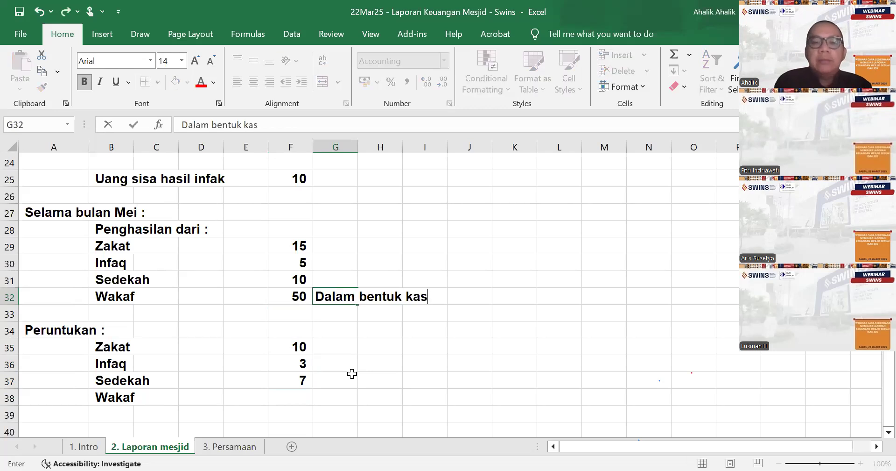
type(" yang bi ")
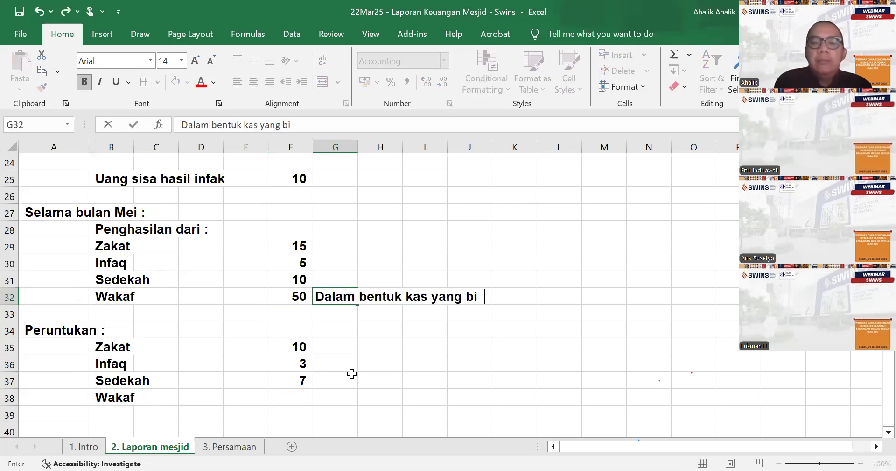
type("sa di")
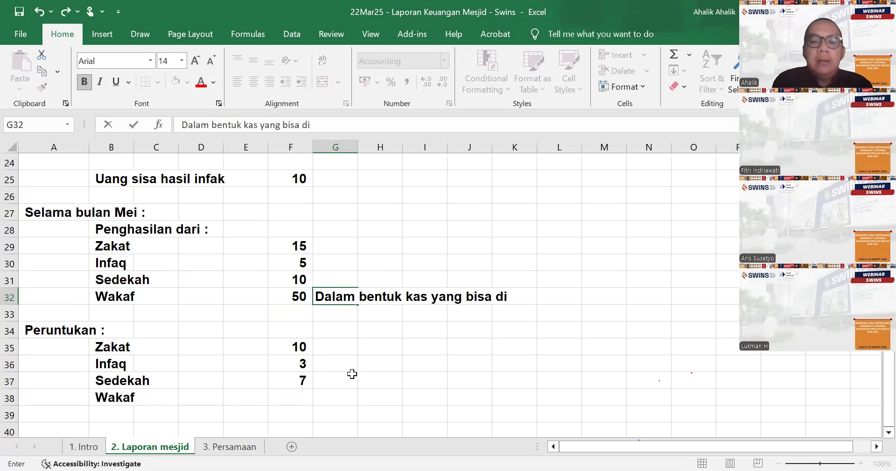
type("simpan ")
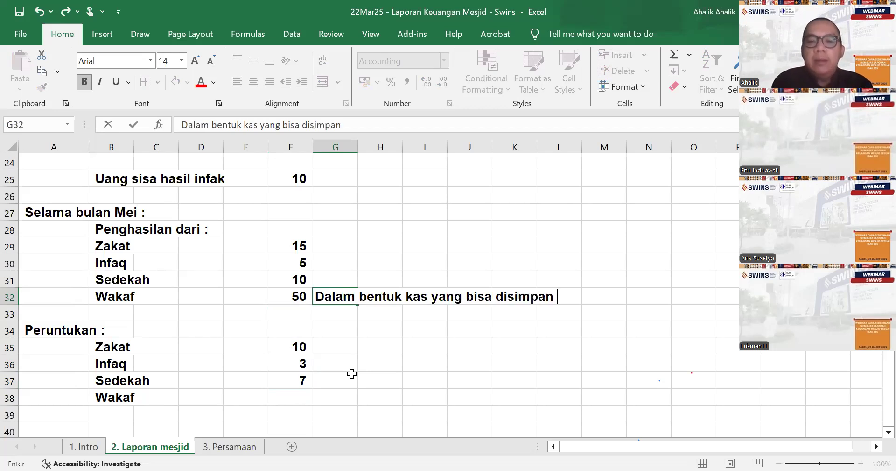
type("di suku")
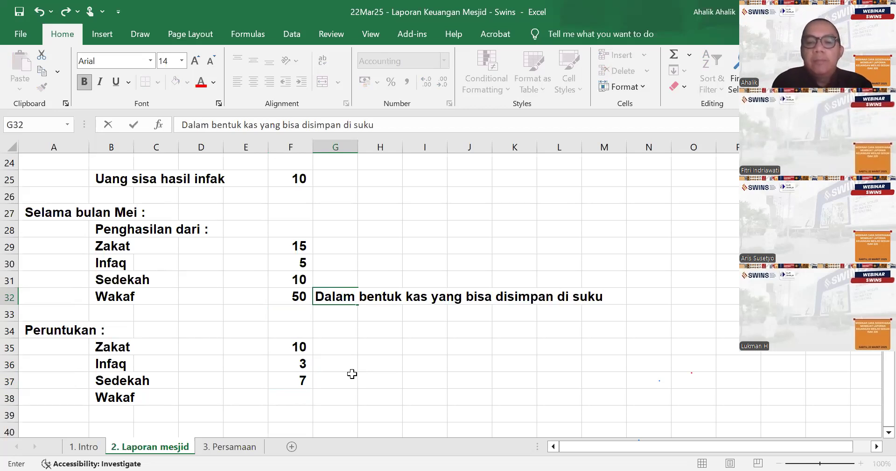
type("k syaria")
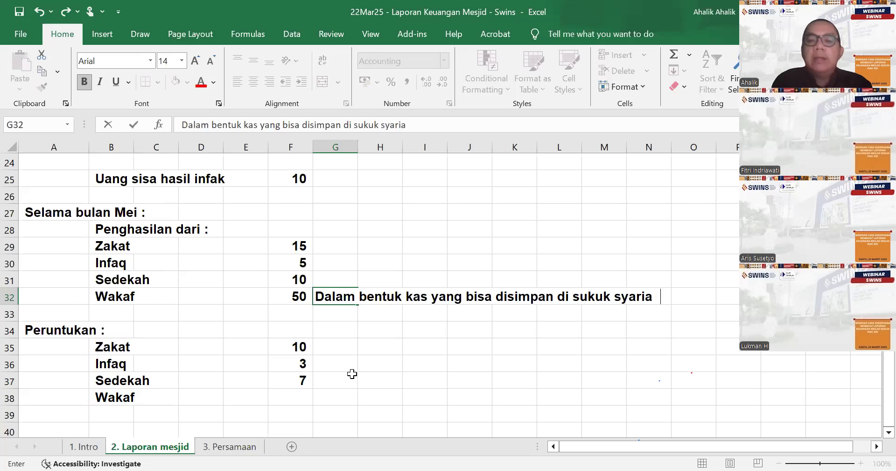
key("BackSpace")
key("BackSpace")
key("BackSpace")
key("BackSpace")
key("BackSpace")
key("BackSpace")
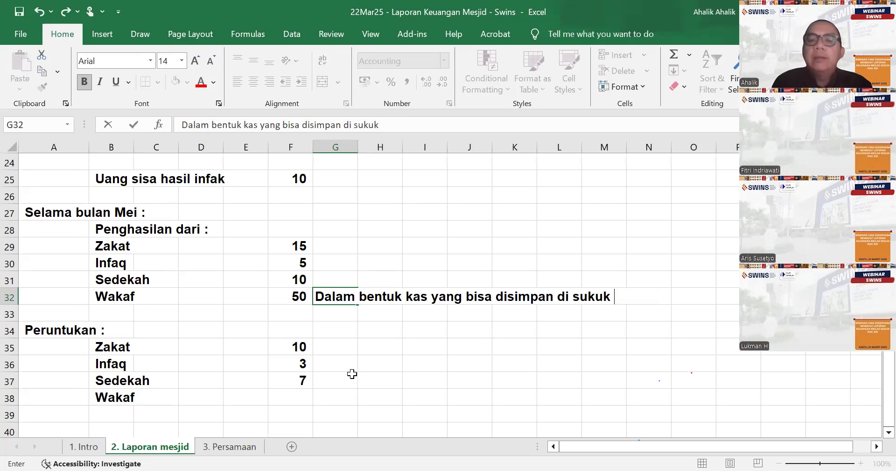
type("pemerintah")
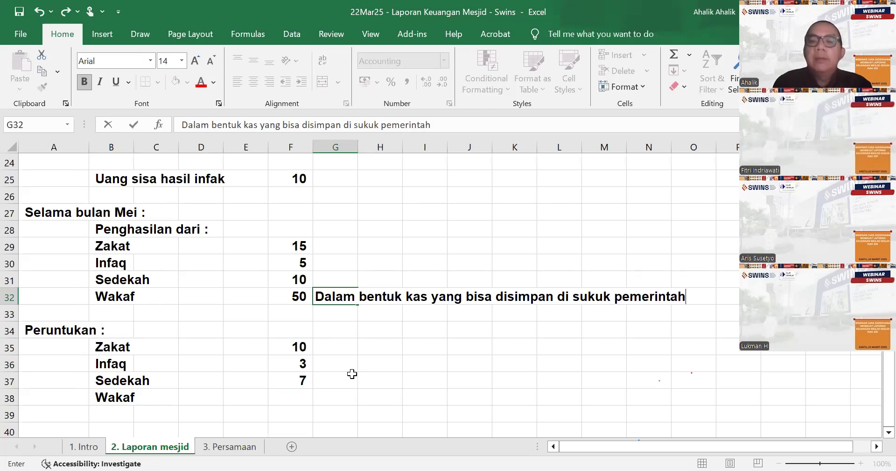
type(",")
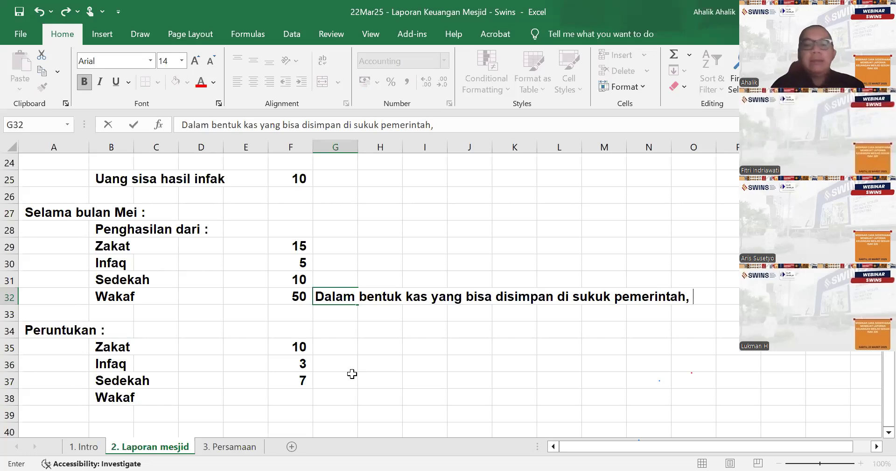
type(" hasilnya")
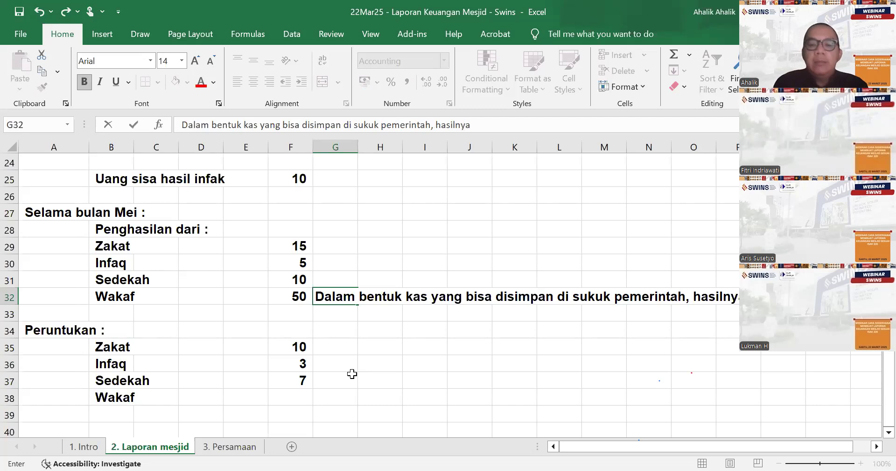
type(" bisa dipakai ol")
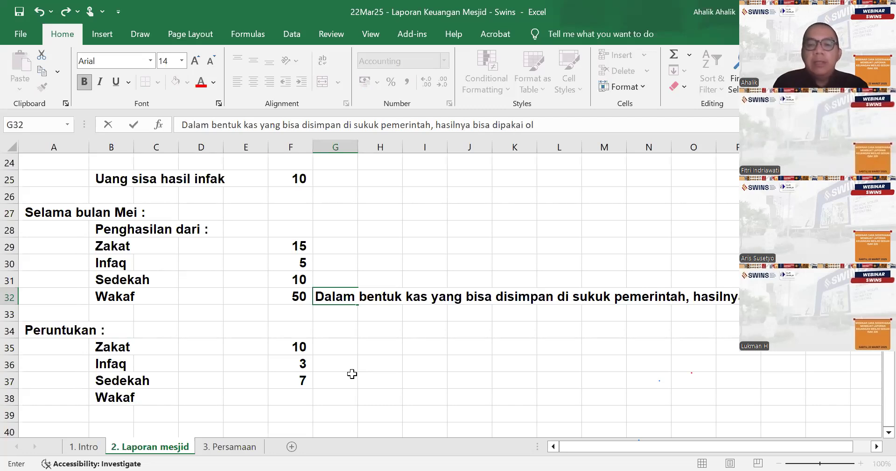
type("eh mesjid")
key("Return")
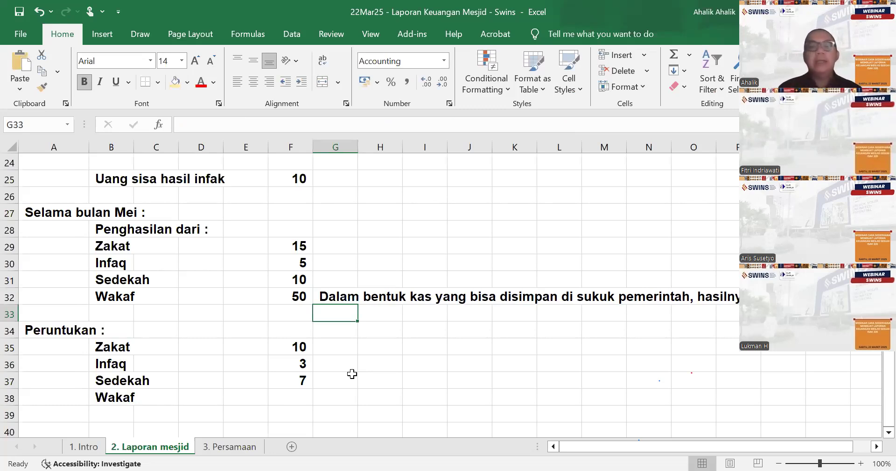
- Change the Wakaf income label in B32 to "Wakaf uang"
left_click(125, 294)
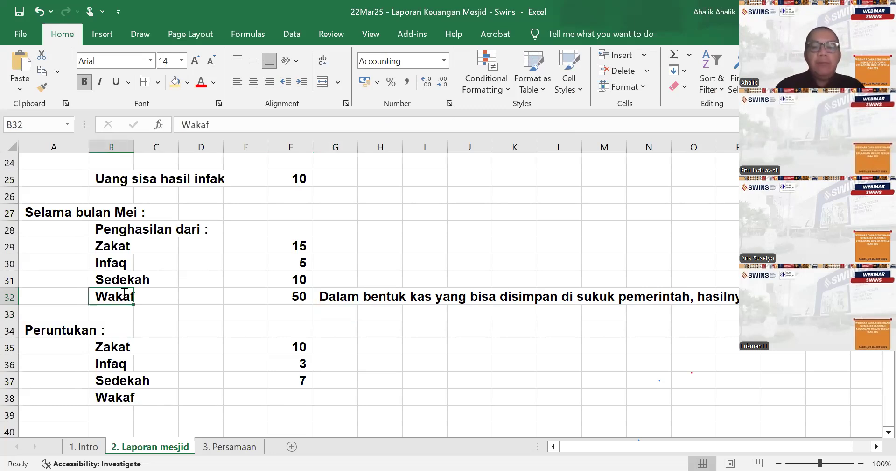
type("Wakaf")
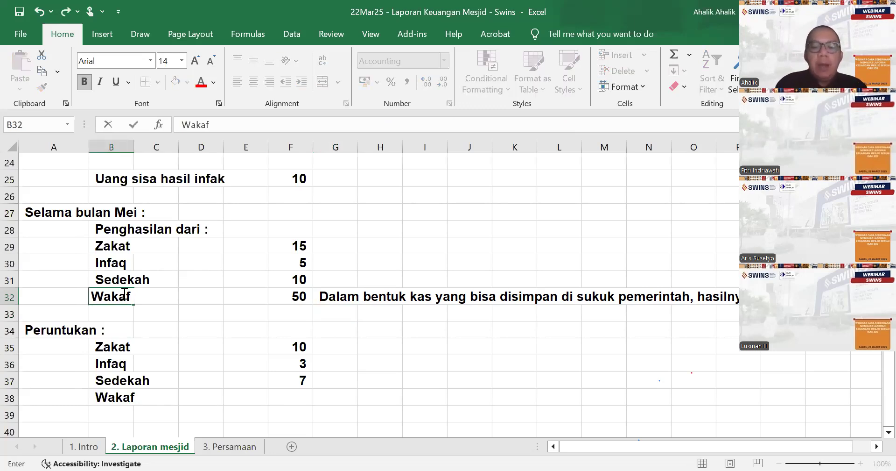
type(" uang")
key("Return")
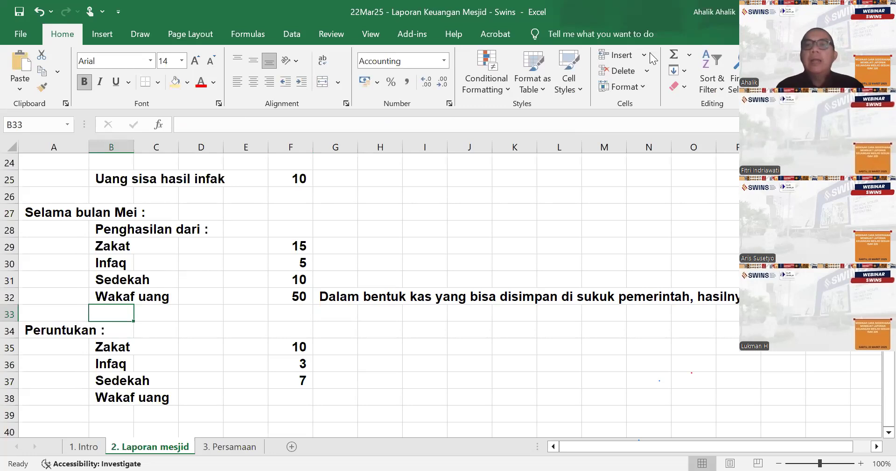
- Insert a new row 33 below the Wakaf uang income and label it "Wakaf Tanah untuk makam" in column B
key("alt+i")
type("rWakaf")
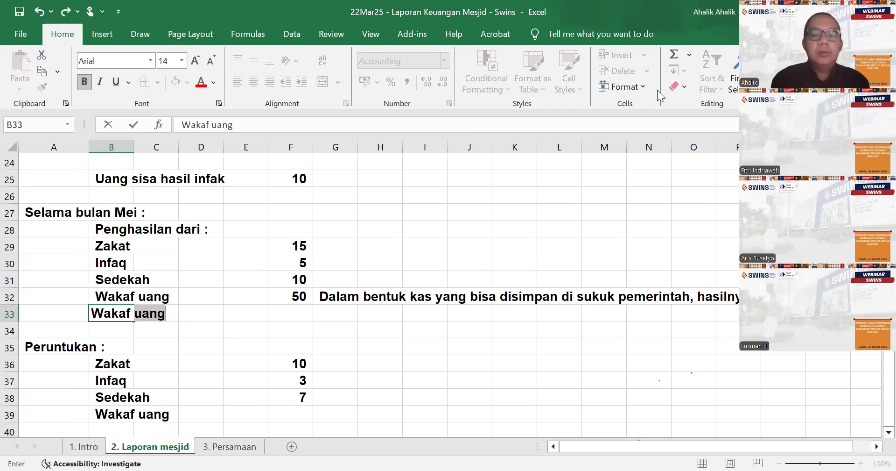
type("Tanah")
type(" sekitar mes")
type("jod")
key("BackSpace")
key("BackSpace")
type("id")
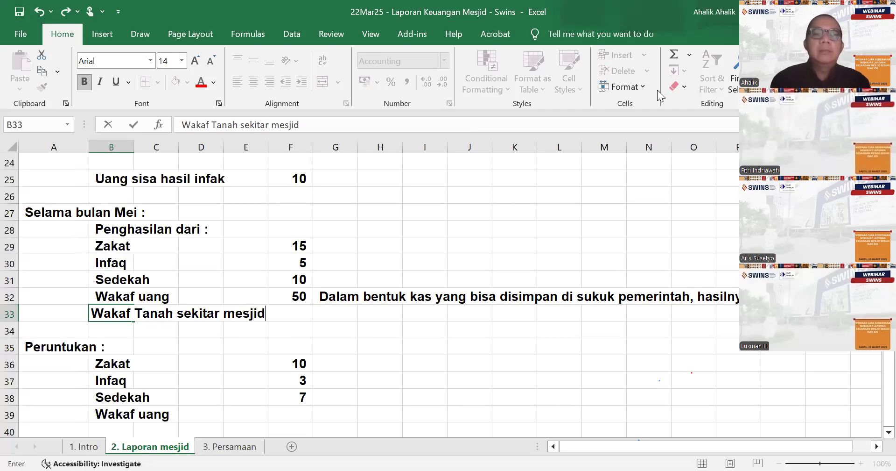
key("BackSpace")
key("BackSpace")
key("BackSpace")
key("BackSpace")
key("BackSpace")
key("BackSpace")
key("BackSpace")
key("BackSpace")
key("BackSpace")
key("BackSpace")
key("BackSpace")
key("BackSpace")
key("BackSpace")
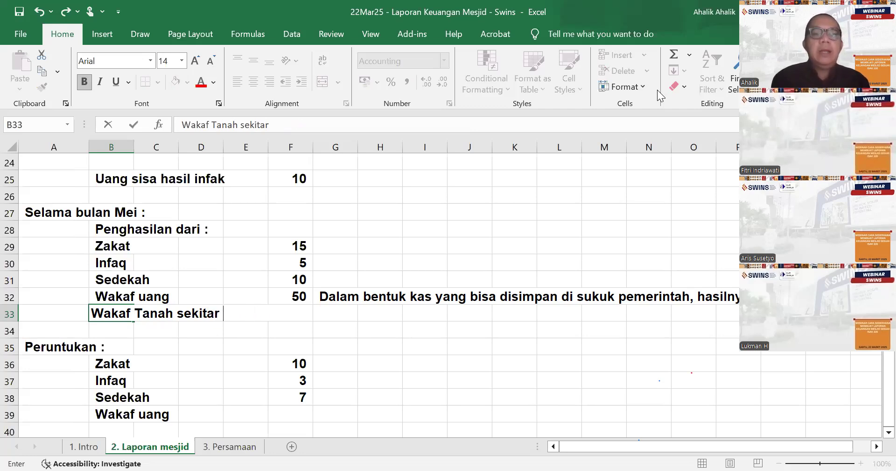
key("BackSpace")
type("untu")
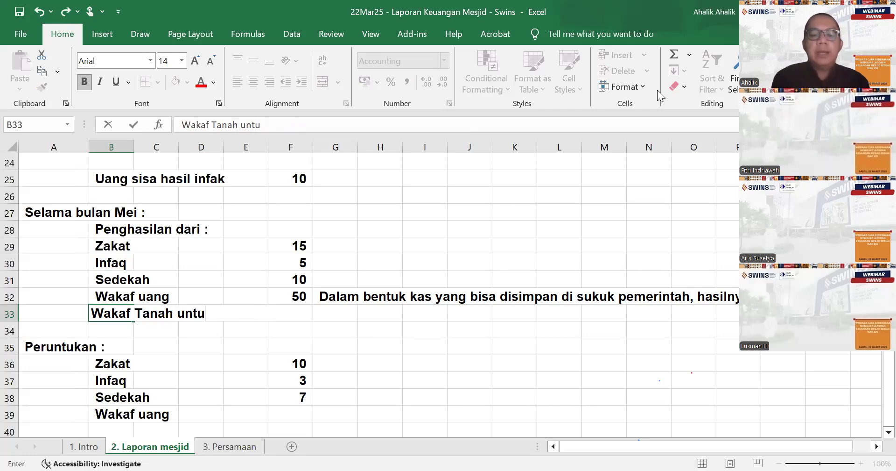
type("k makam")
- Enter 100 in F33 as the income amount for Wakaf Tanah untuk makam
key("Right")
key("Right")
key("Right")
key("Right")
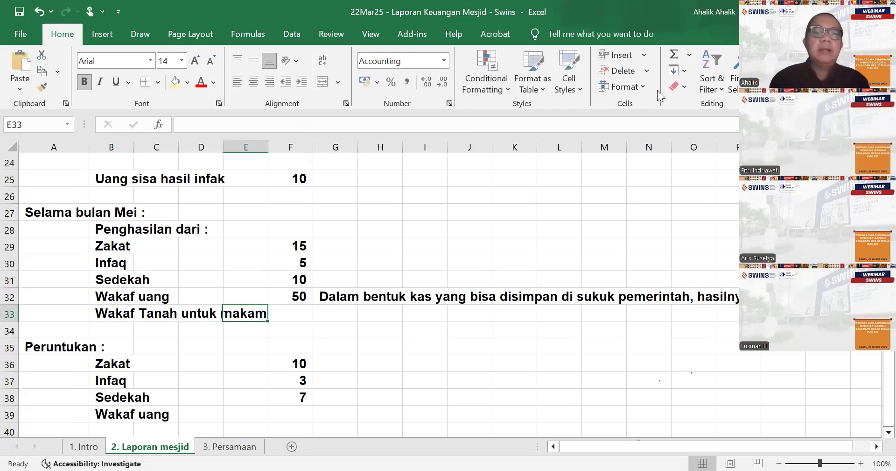
type("100")
key("Return")
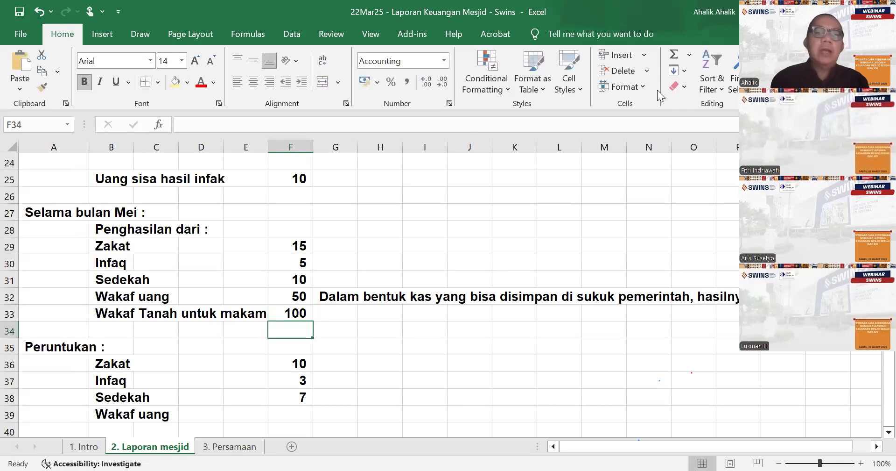
- Clear the Wakaf uang label from B39 in the Peruntukan list
scroll(658, 90, "down", 1)
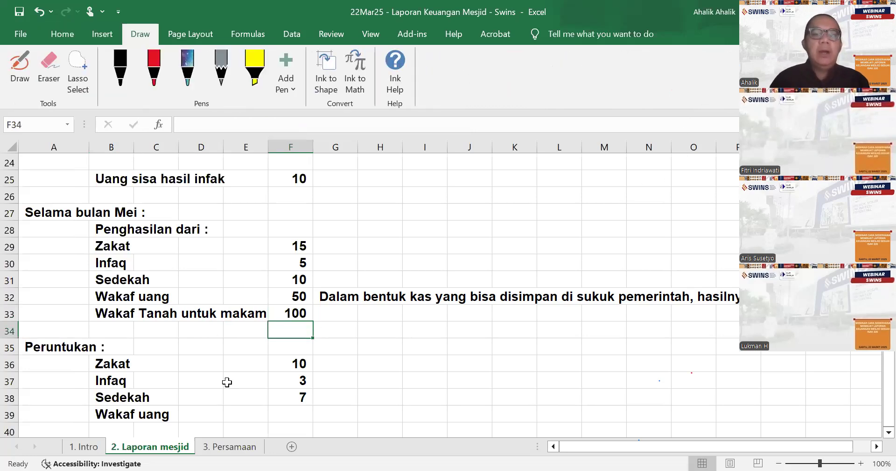
left_click(109, 409)
key("Delete")
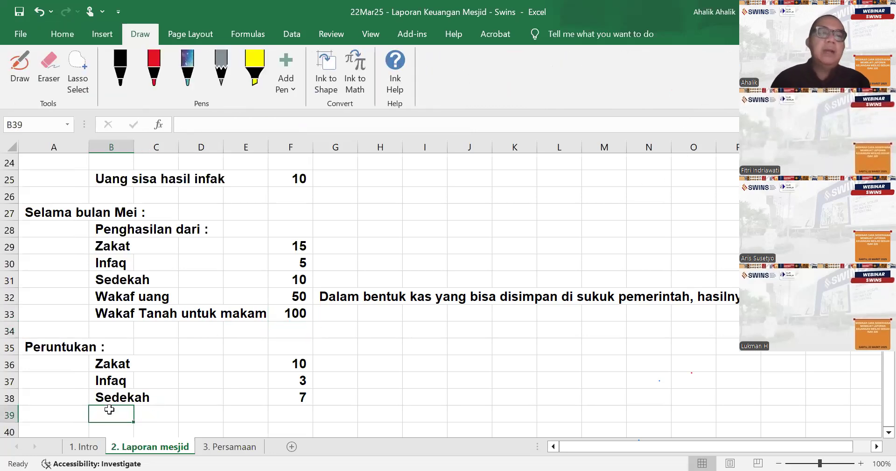
- In B6 of the 3. Persamaan sheet, under Kas, sum the May cash income from F29:F32 of the 2. Laporan mesjid sheet
scroll(194, 369, "down", 1)
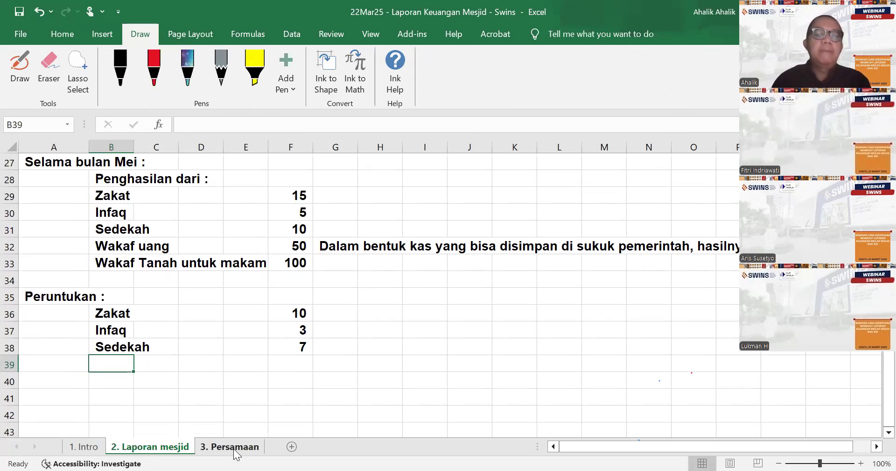
left_click(235, 447)
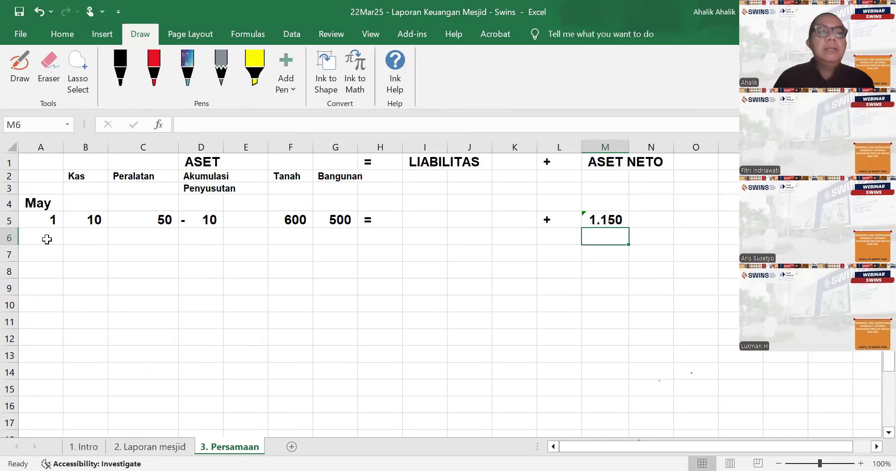
left_click(46, 239)
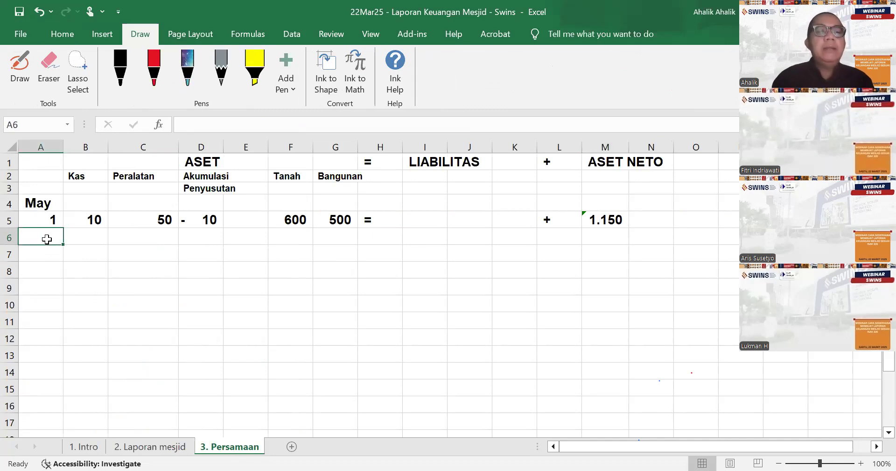
key("Tab")
type("=")
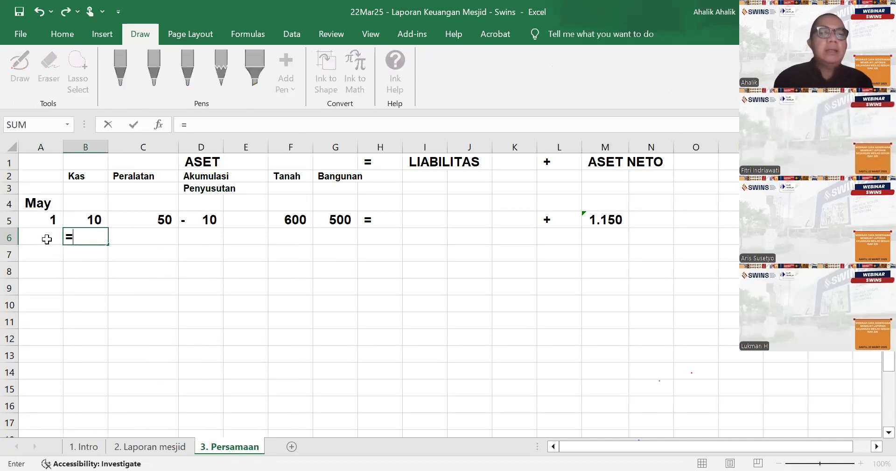
type("sum(")
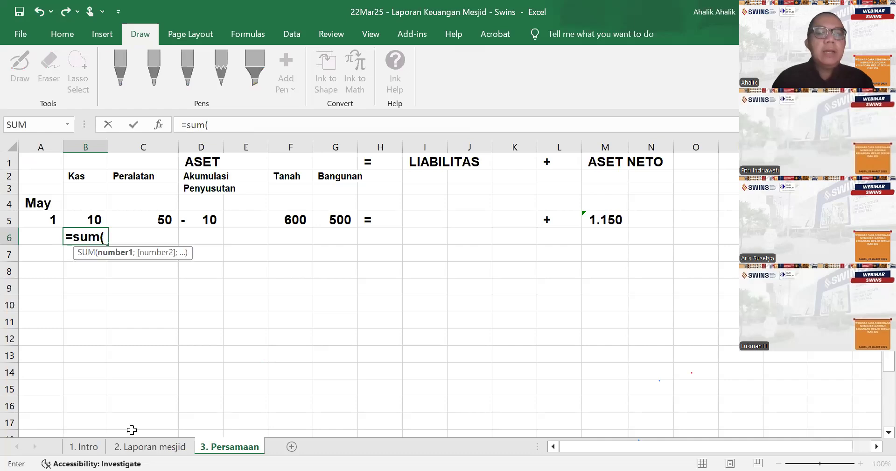
left_click(150, 447)
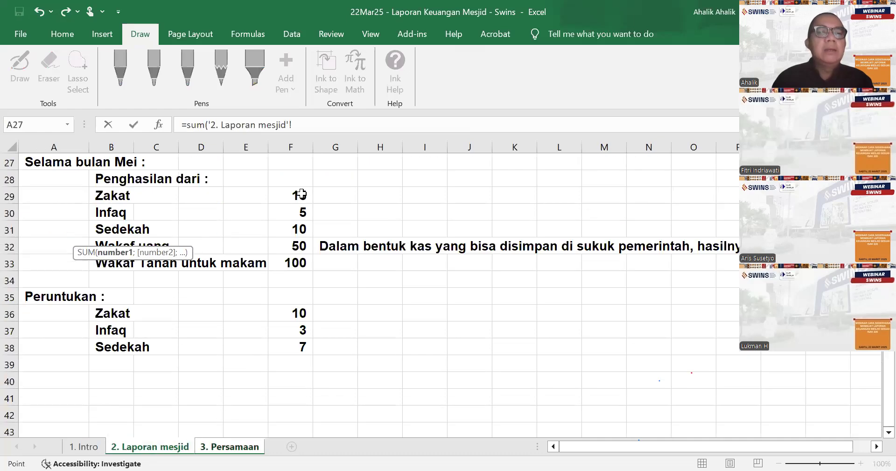
left_click_drag(299, 198, 296, 244)
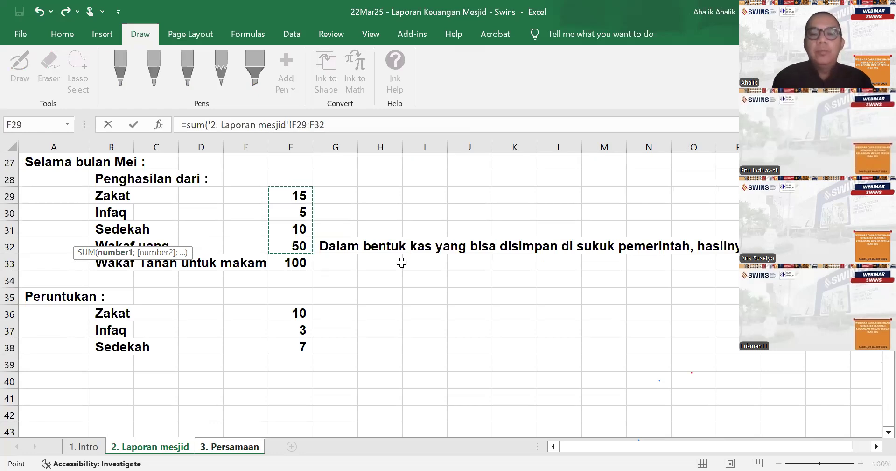
key("Return")
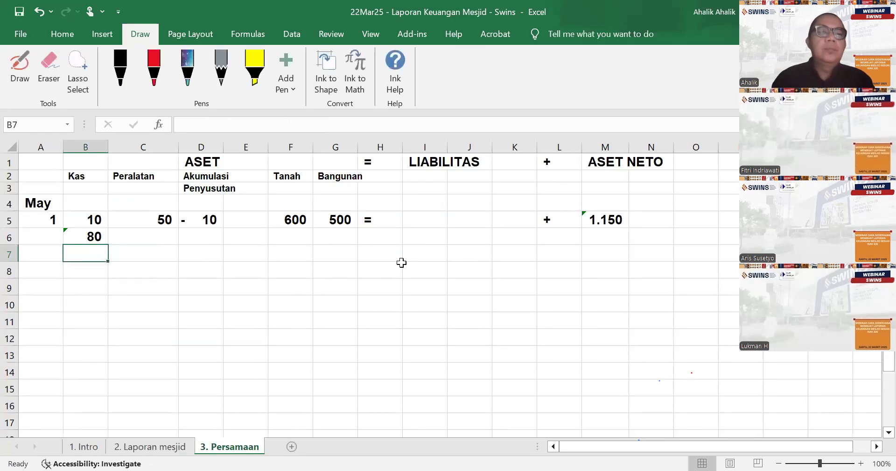
- Complete row 6 of the equation with "=" in H6, "+" in L6, and M6 under Aset Neto linked to B6
left_click(97, 237)
left_click(381, 243)
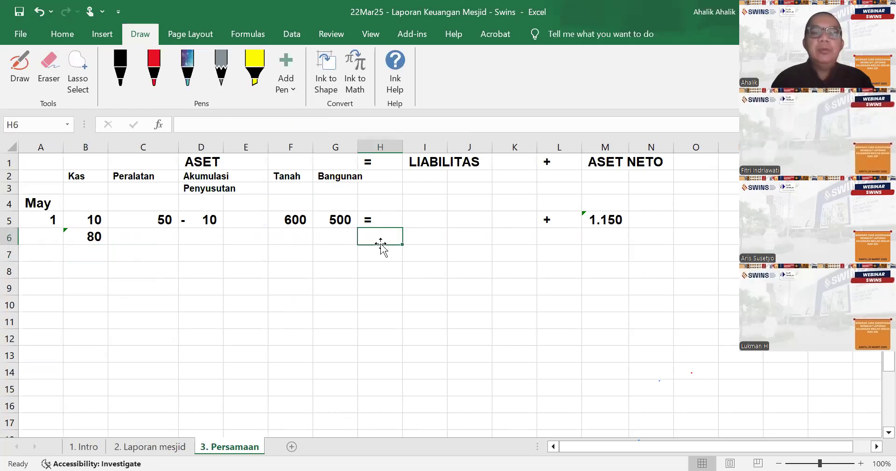
type("=")
key("Tab")
key("Tab")
key("Tab")
key("Tab")
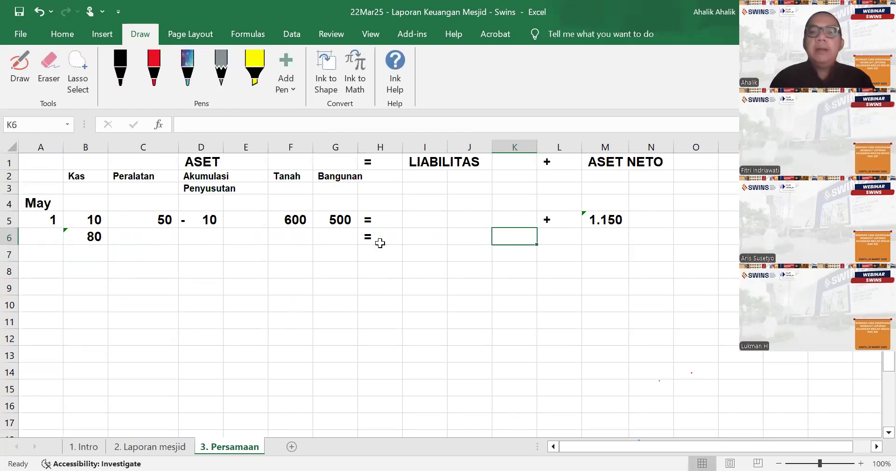
type("+")
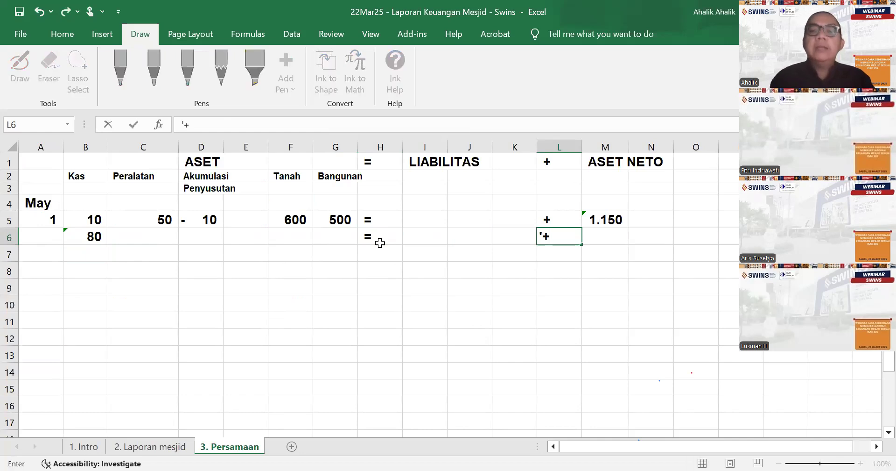
key("Tab")
type("=")
left_click(92, 238)
key("Return")
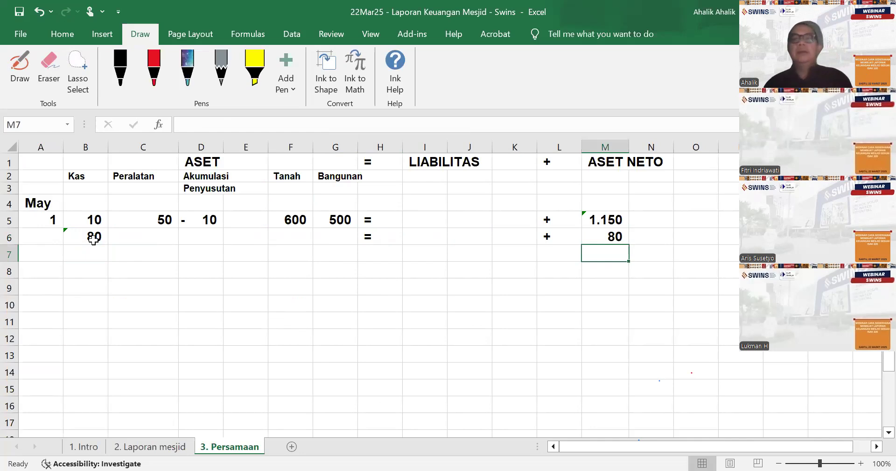
- Label the row 6 entry "Penghasilan" in N6 and the row 7 entry "Penyaluran" in N7
key("Up")
key("Tab")
type("Peng")
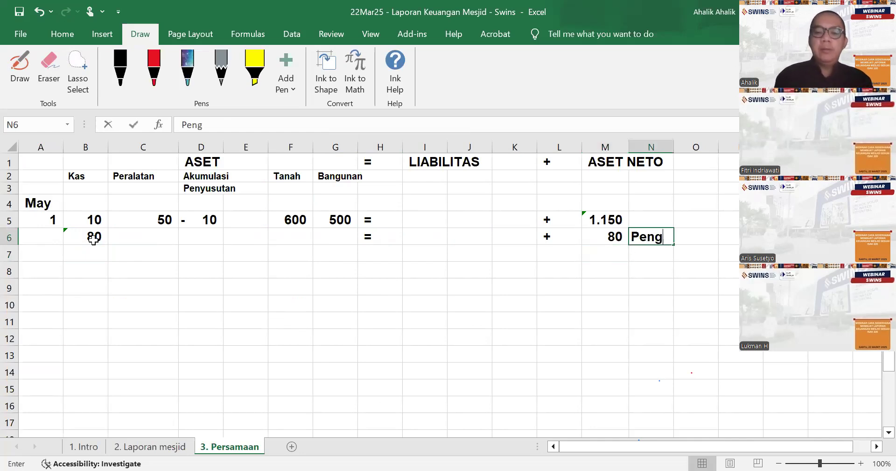
type("hsilan")
key("BackSpace")
key("BackSpace")
key("BackSpace")
key("BackSpace")
key("BackSpace")
type("asila")
key("Return")
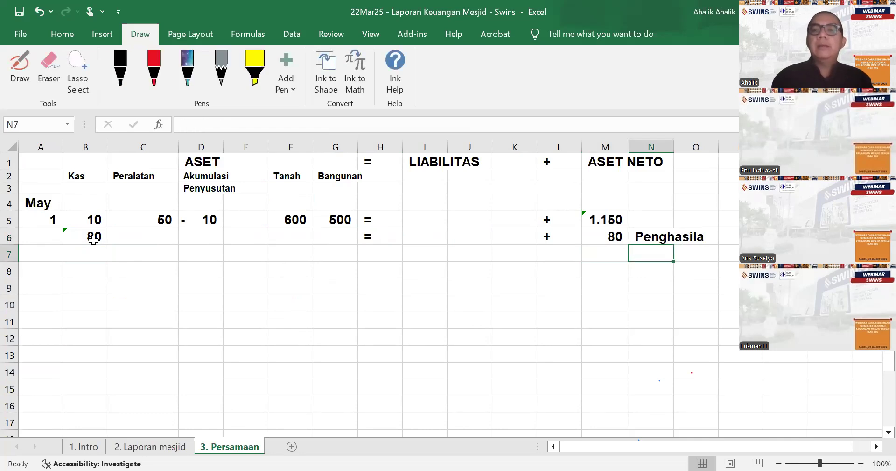
key("Up")
type("Penghasilan")
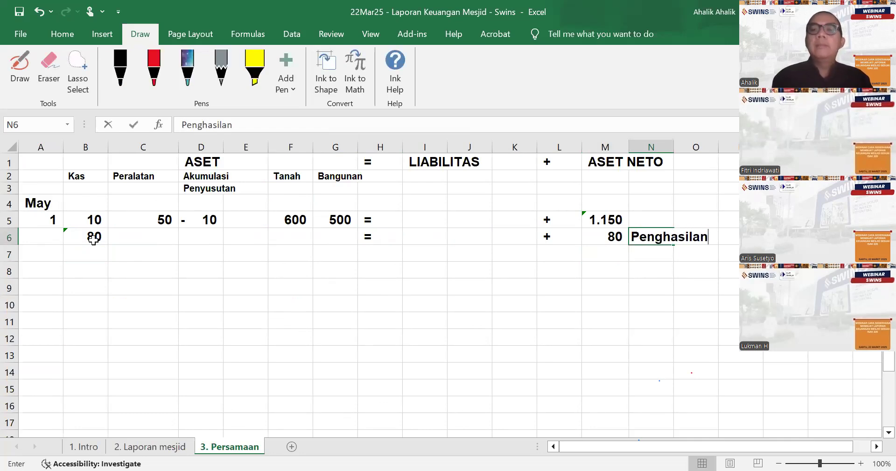
key("Return")
type("Penyaluran")
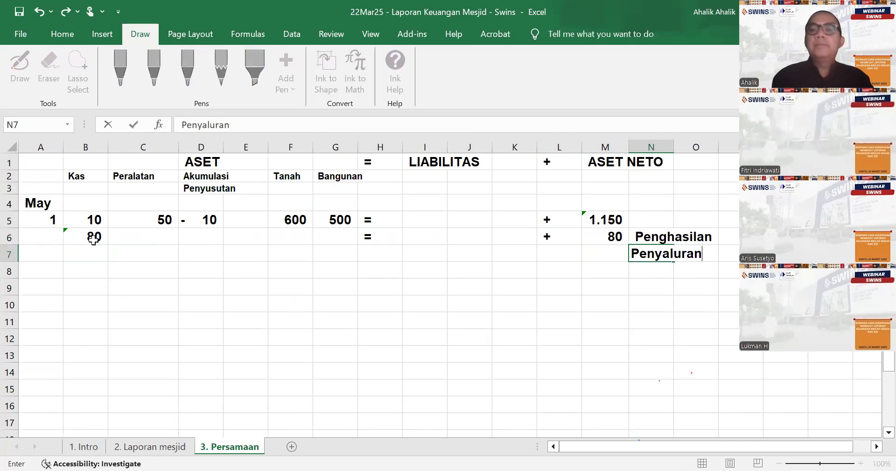
key("Return")
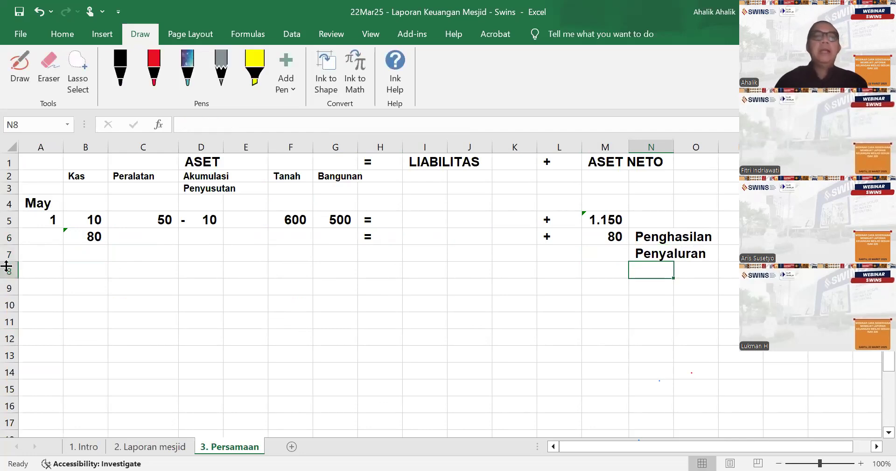
- In B7 under Kas, sum the Peruntukan amounts from F36:F38 of the 2. Laporan mesjid sheet
left_click(88, 252)
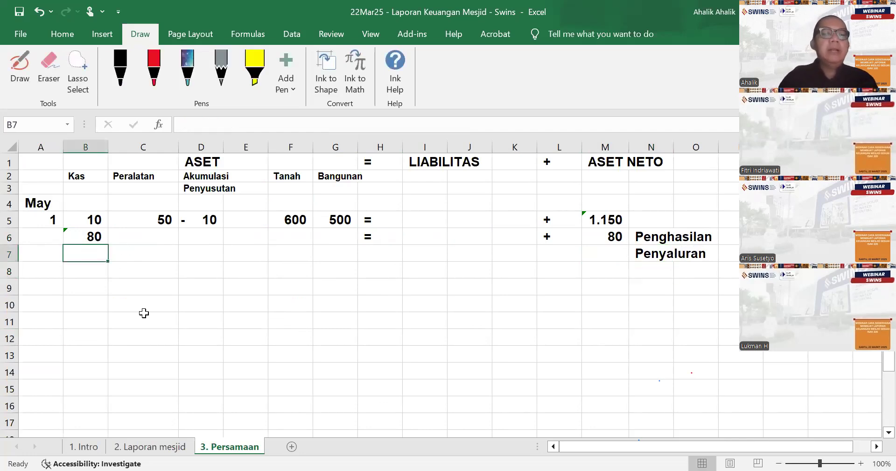
left_click(178, 446)
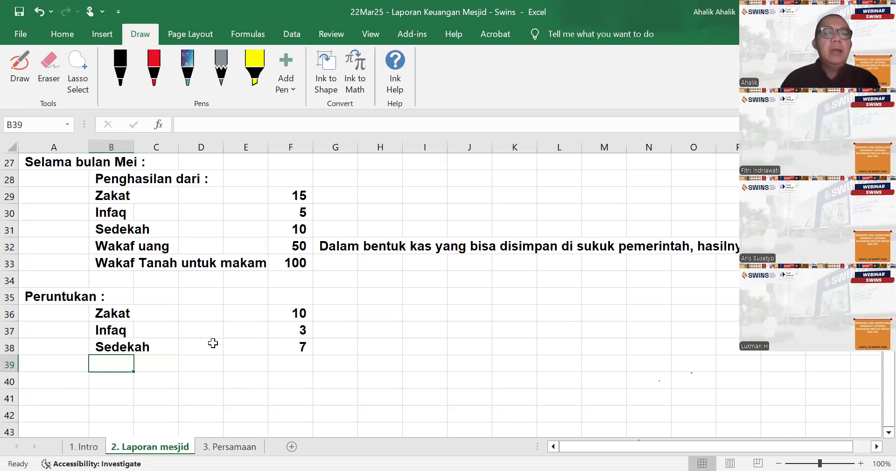
left_click(213, 450)
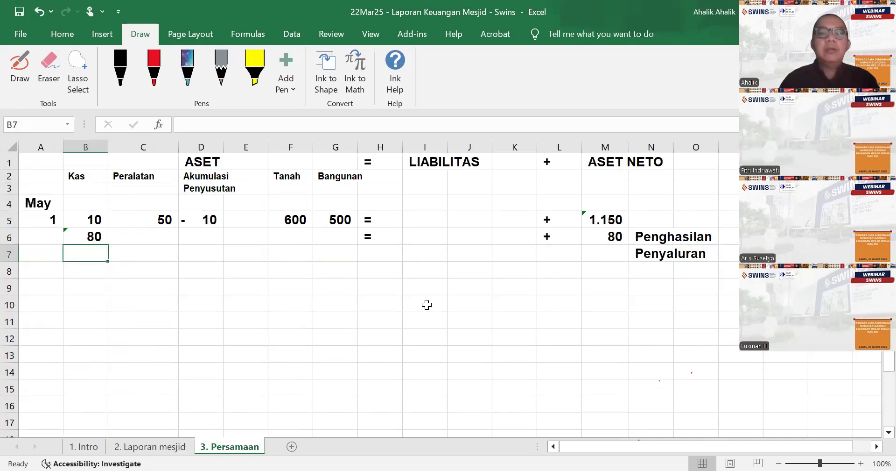
type("=")
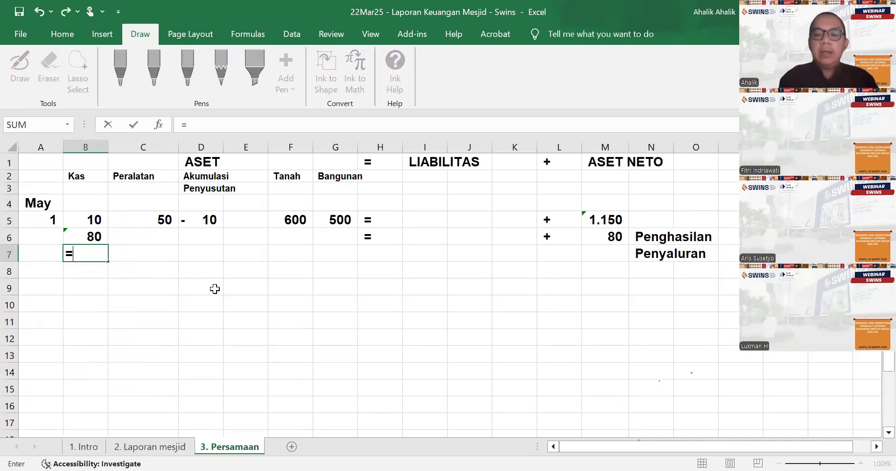
type("sum(")
left_click(174, 446)
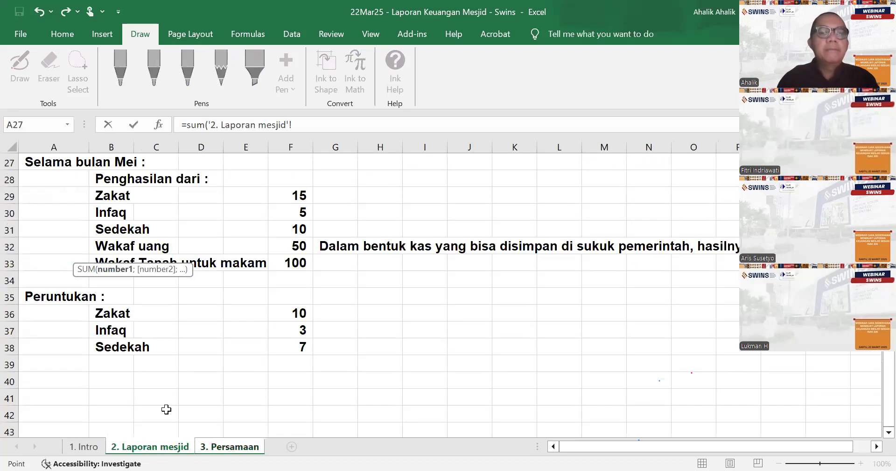
left_click_drag(286, 311, 289, 348)
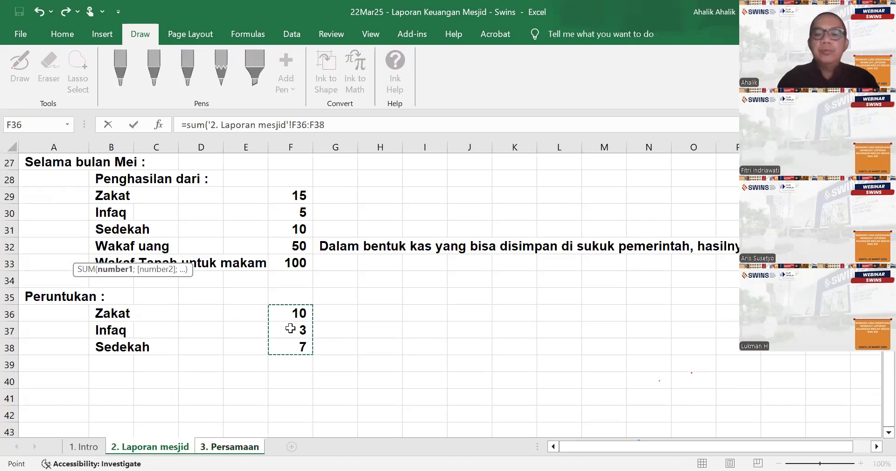
key("Return")
- Extend the label in N7 to read "Penyaluran Zakat, infaq, sedekah"
left_click(654, 253)
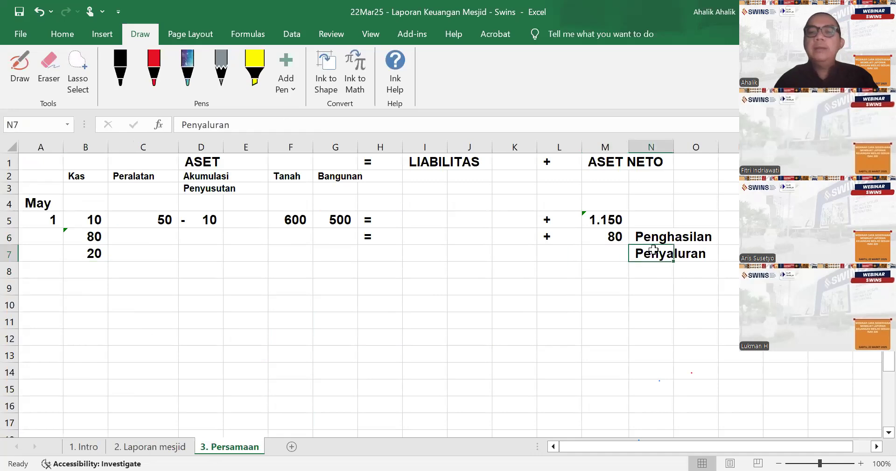
left_click(258, 126)
type("Z")
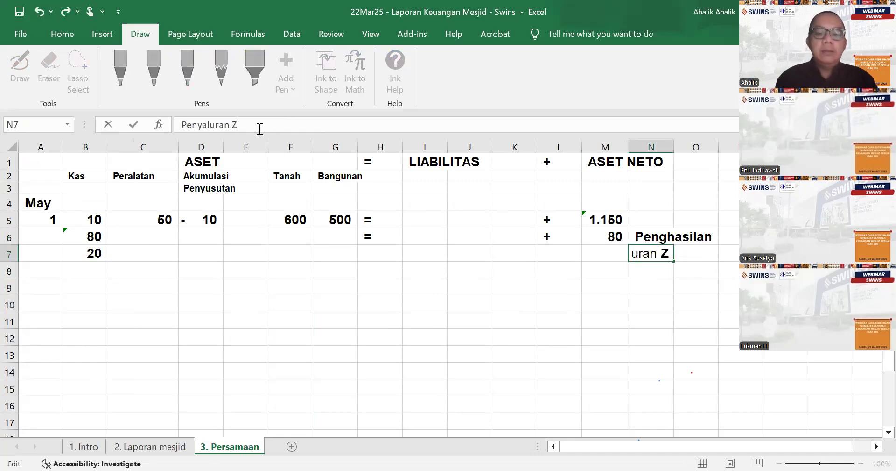
type("akat, in")
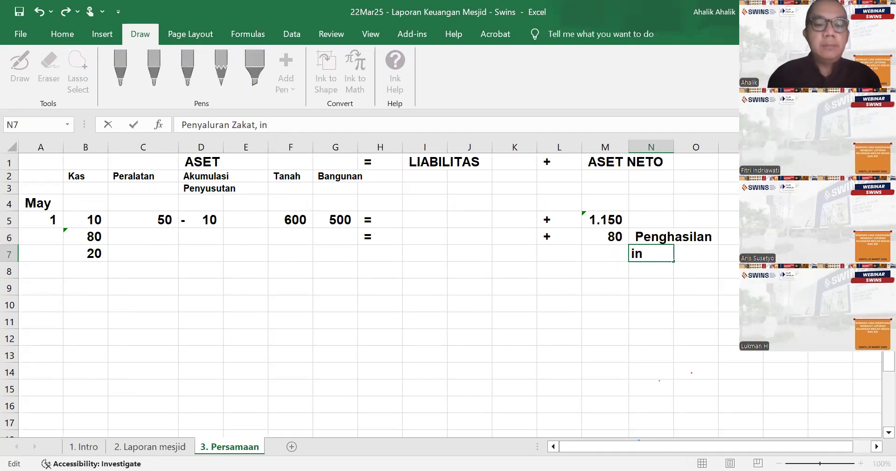
type("faq, sedekah")
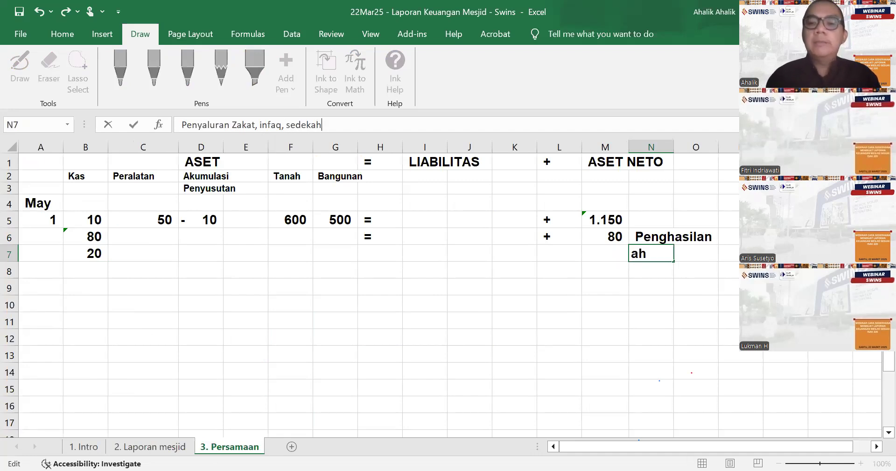
key("Return")
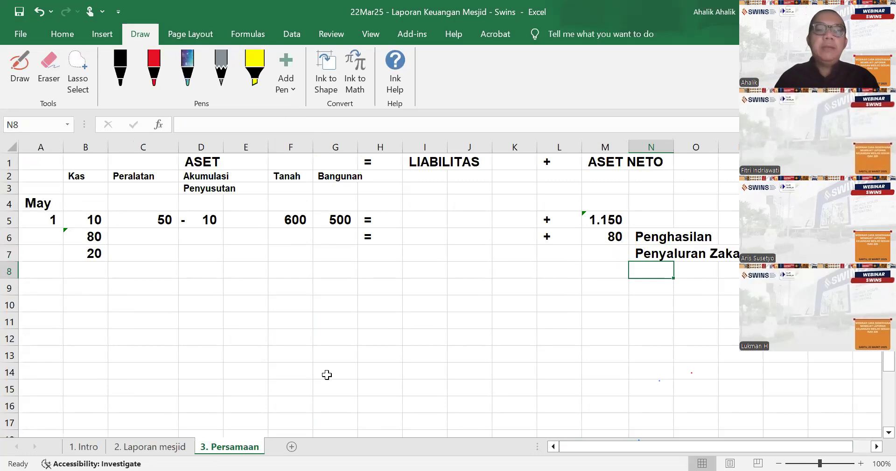
- Check the Wakaf uang income in the 2. Laporan mesjid sheet and enter -50 in B8 under Kas in 3. Persamaan
left_click(163, 447)
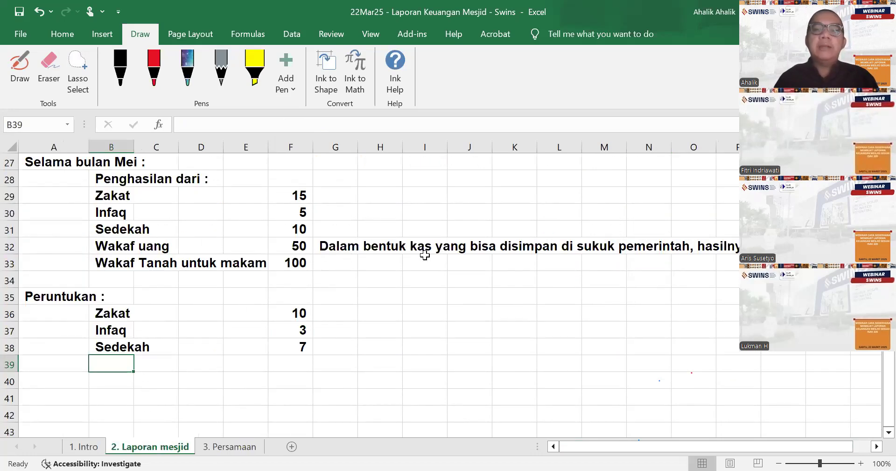
left_click(232, 447)
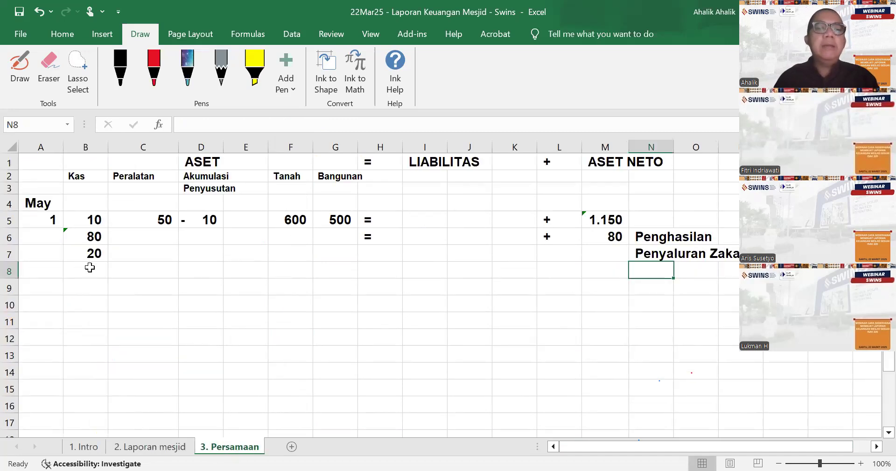
left_click(171, 447)
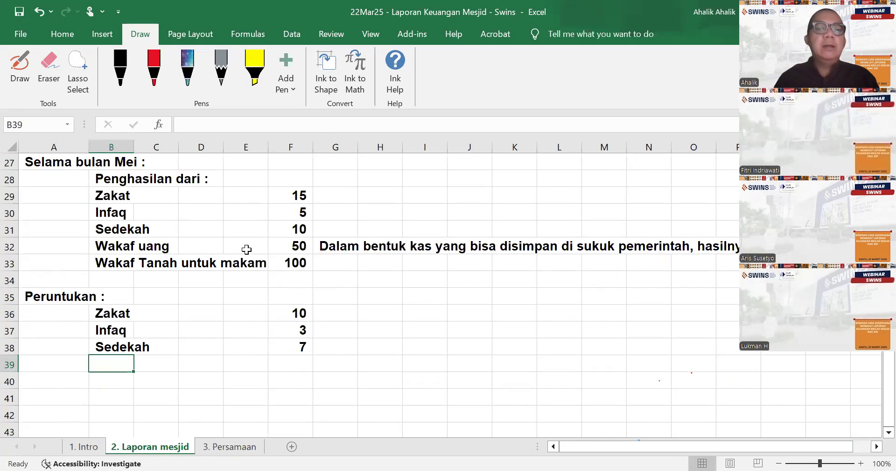
left_click(223, 448)
left_click(96, 269)
type("- 50")
key("Return")
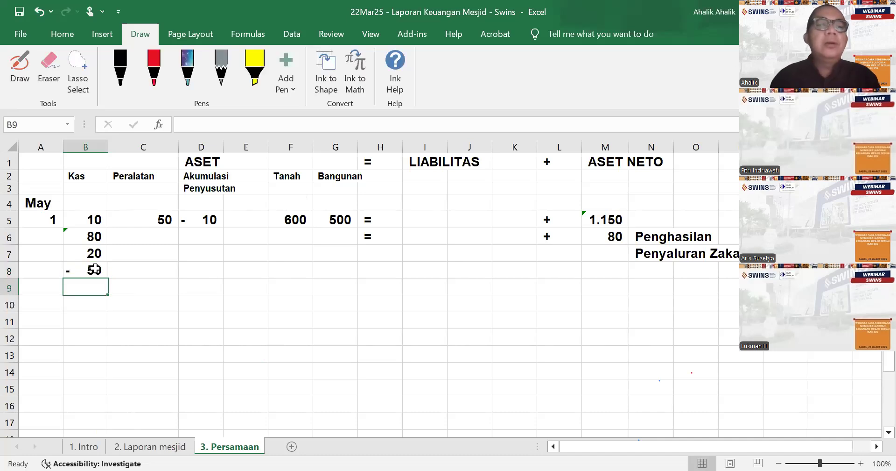
- Insert a new sheet column between Kas and Peralatan
left_click(71, 35)
left_click(142, 178)
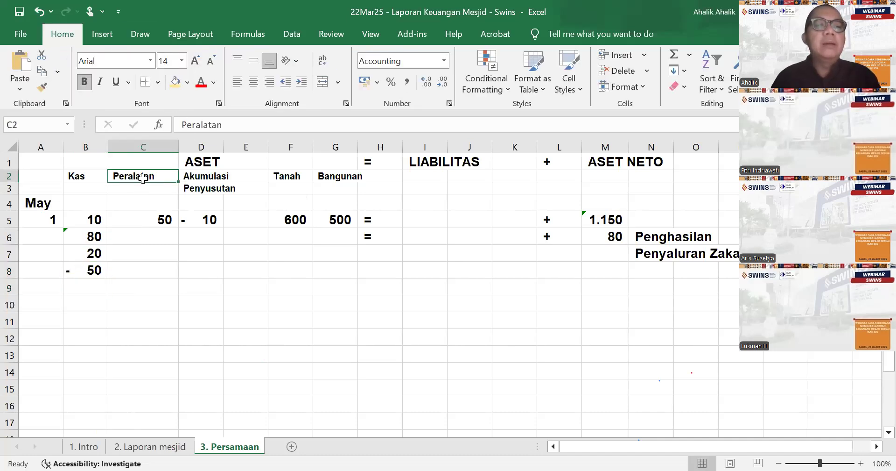
left_click(645, 55)
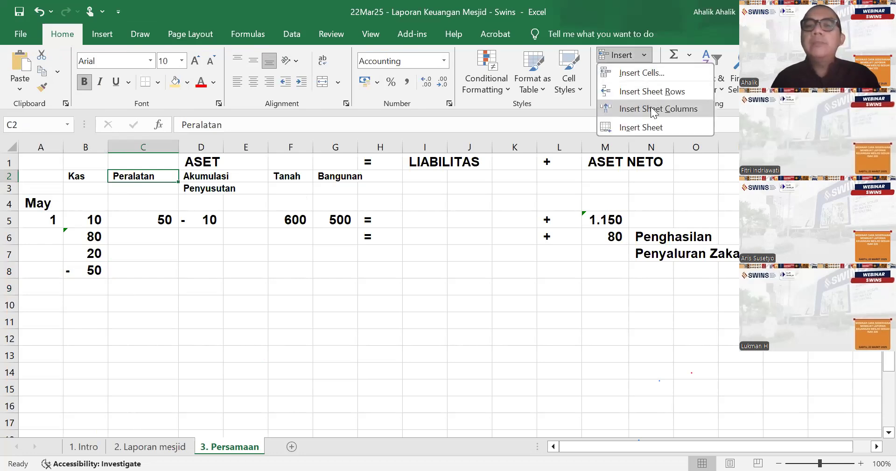
left_click(651, 108)
- Delete the empty column L to the right of LIABILITAS
left_click(558, 147)
right_click(559, 149)
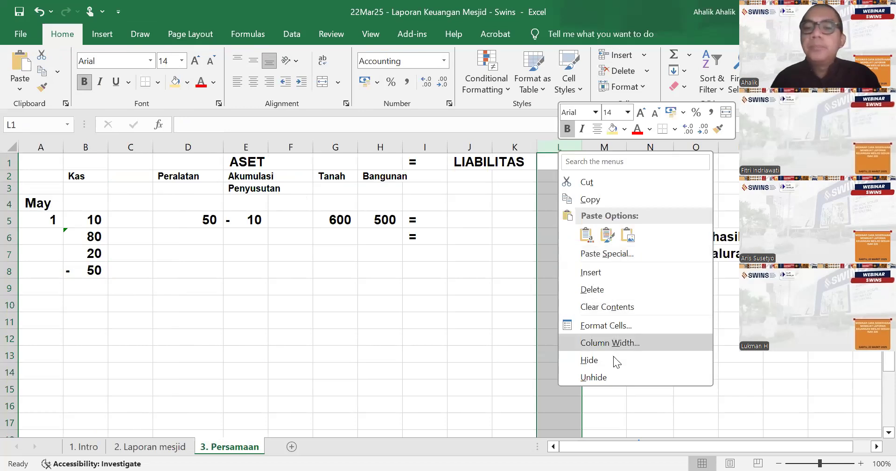
left_click(592, 289)
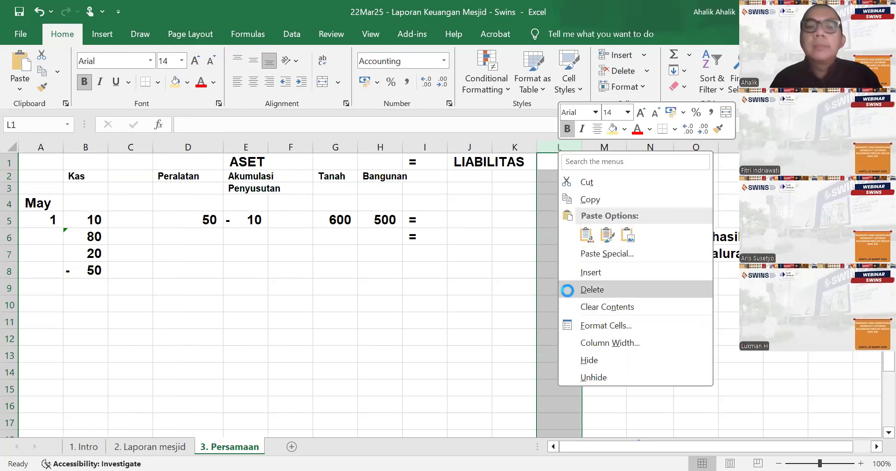
- Head the new column C with "Aset wakaf" in C2 and "sukuk" in C3
left_click(123, 179)
type("Aset")
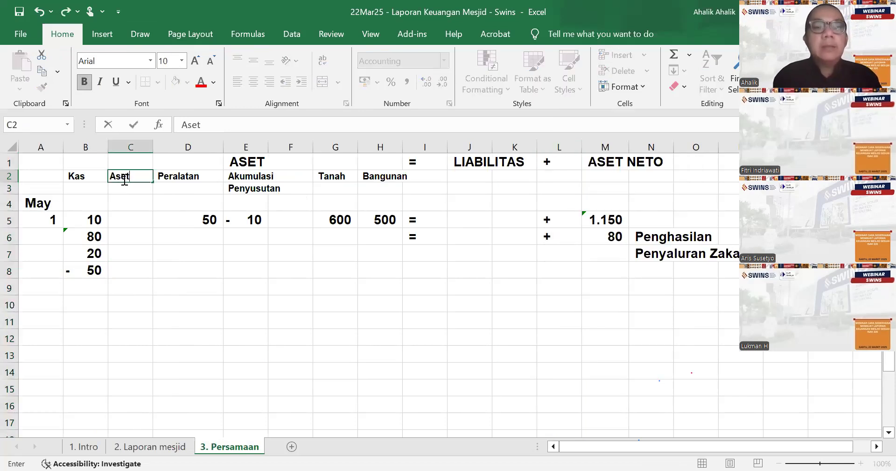
type(" wakaf")
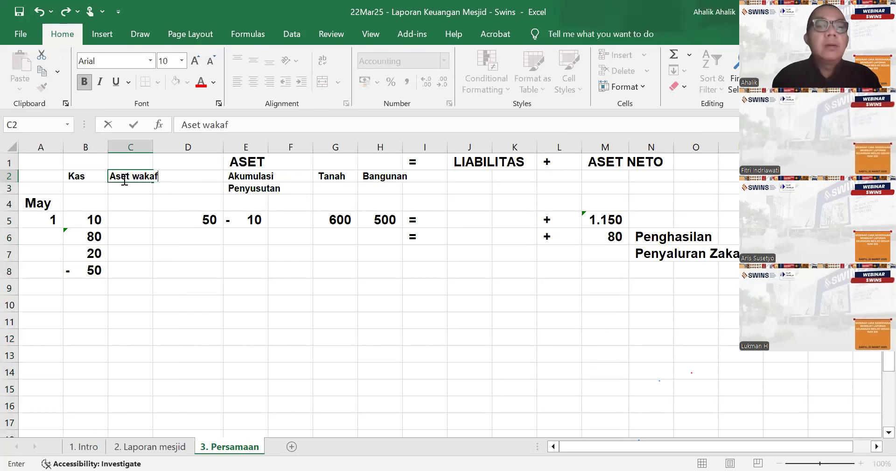
key("Return")
type("sukuk")
key("Return")
key("Return")
key("Return")
key("Return")
key("Return")
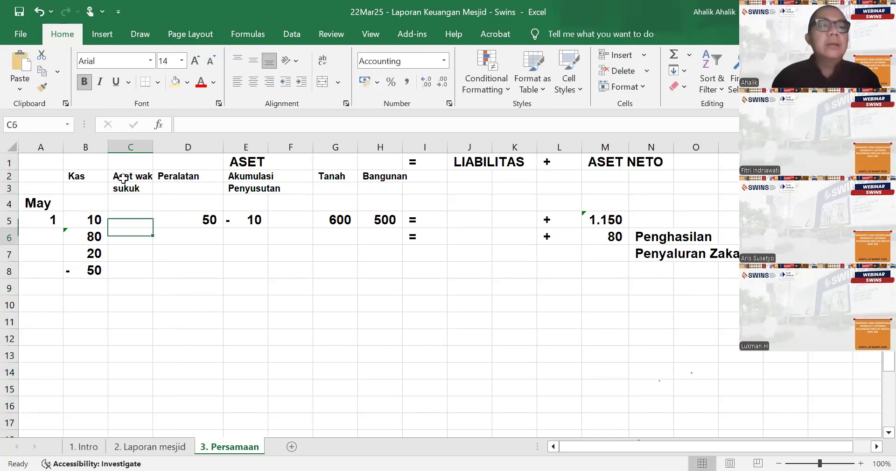
- Enter 50 in C8 under Aset wakaf sukuk
type("50")
key("Return")
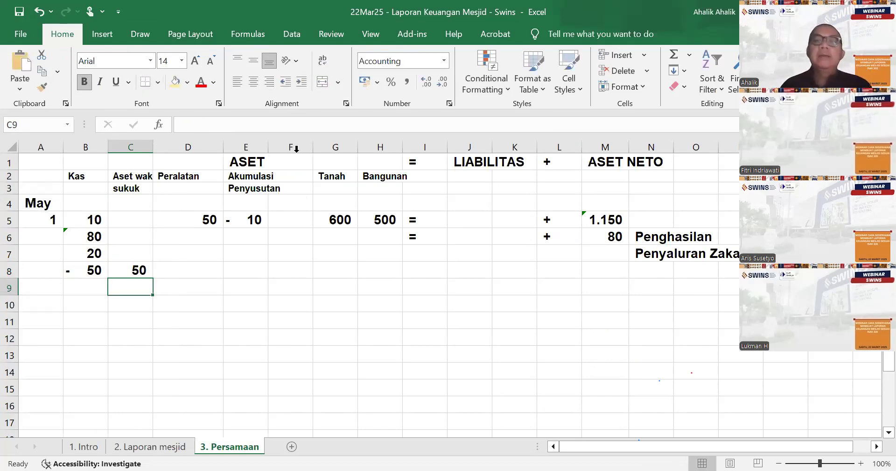
- Widen column C to fit its Aset wakaf heading, and narrow columns L and I around the "+" and "=" signs
left_click_drag(582, 146, 562, 164)
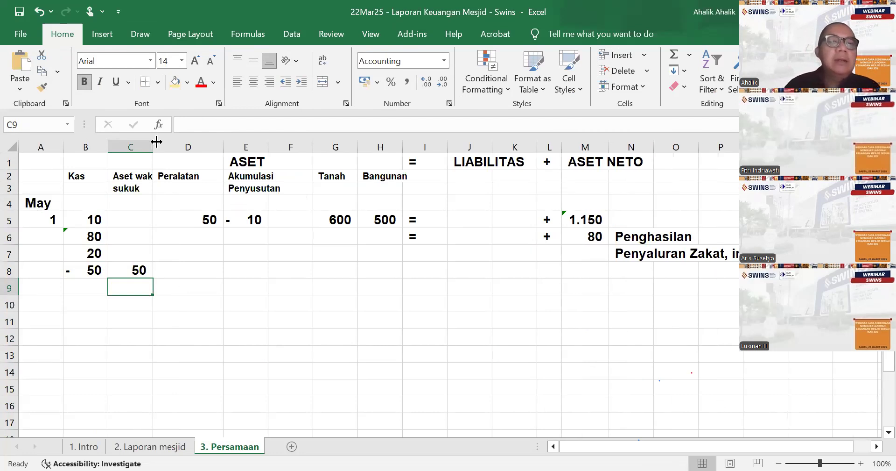
left_click_drag(168, 142, 178, 181)
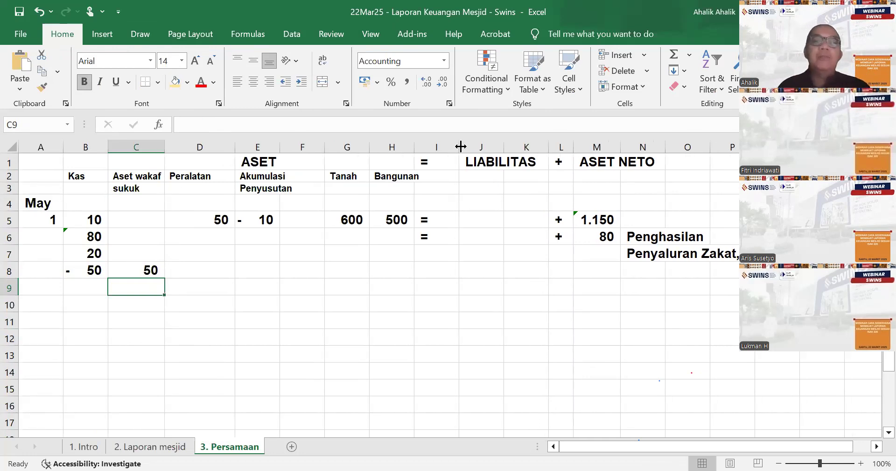
left_click_drag(461, 145, 436, 162)
left_click(377, 281)
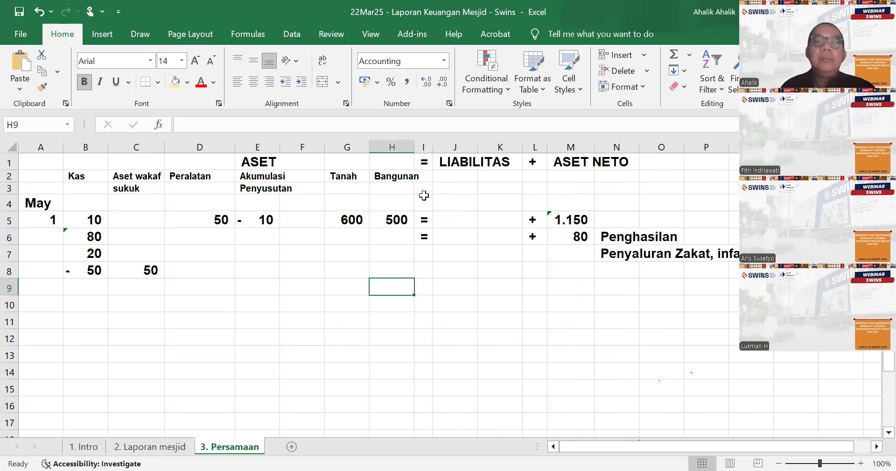
left_click(322, 322)
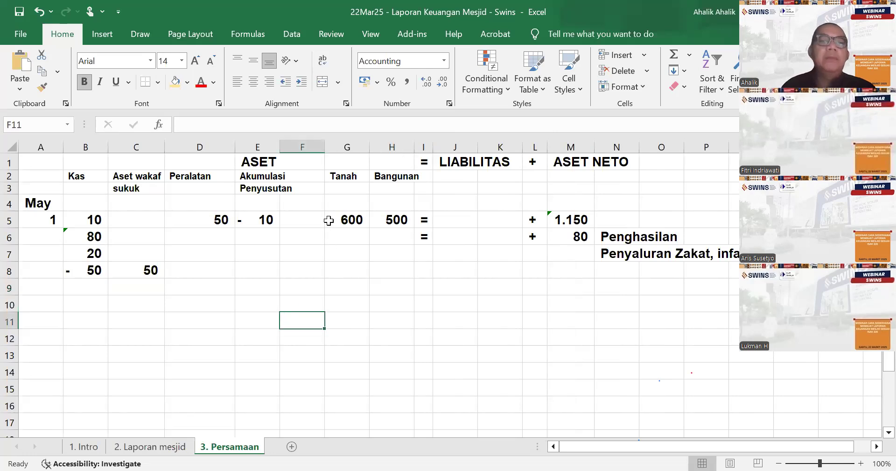
left_click(313, 146)
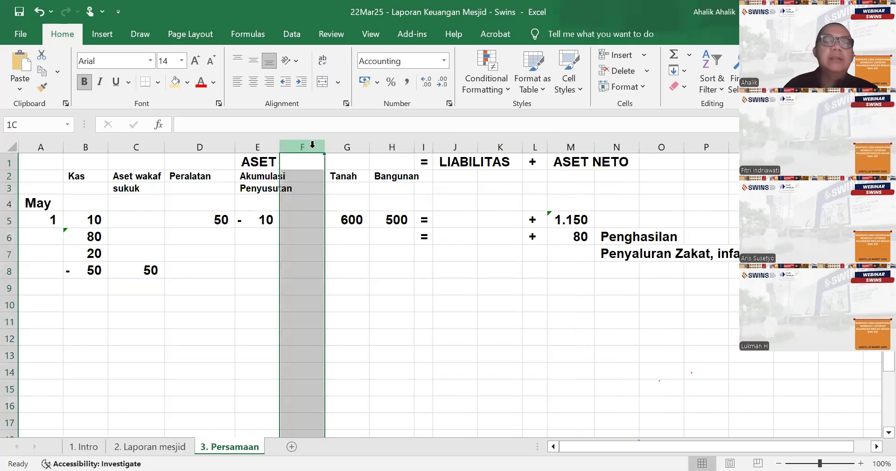
right_click(312, 146)
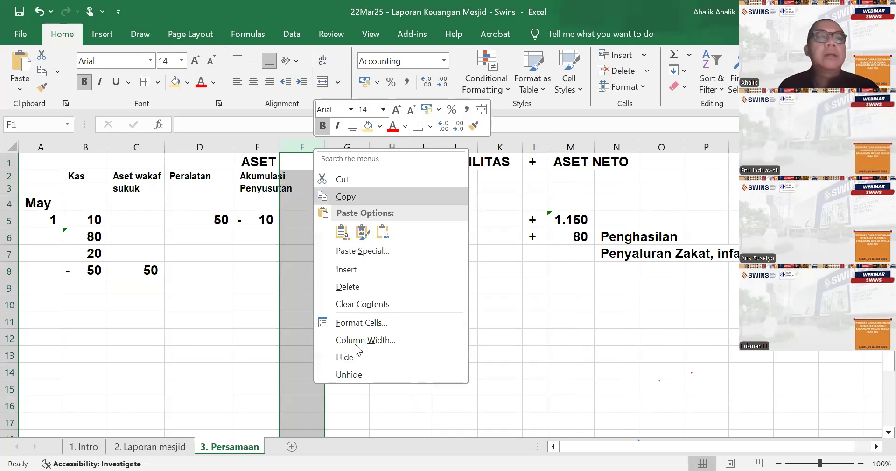
left_click(124, 308)
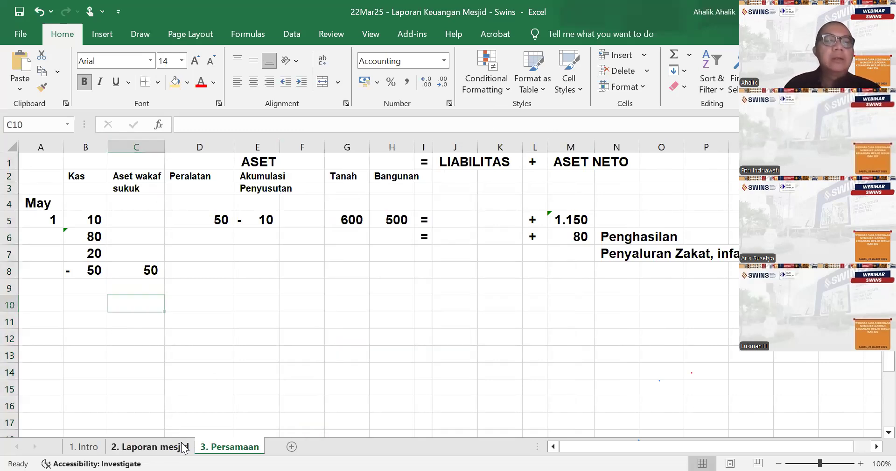
- Check the "Wakaf Tanah untuk makam" entry on the 2. Laporan mesjid sheet and return to 3. Persamaan
left_click(185, 447)
left_click(120, 261)
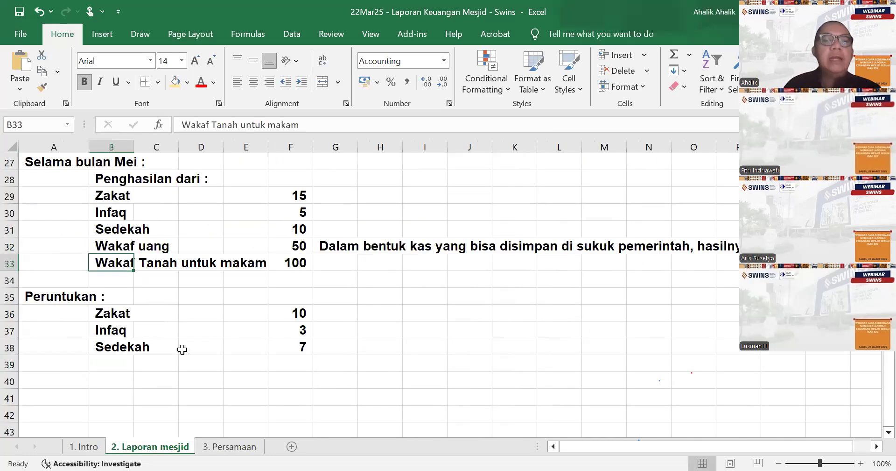
left_click(229, 449)
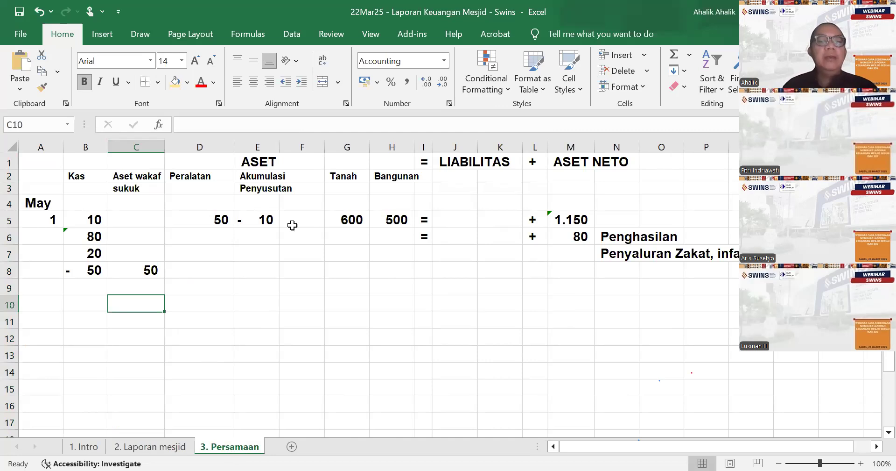
left_click(310, 177)
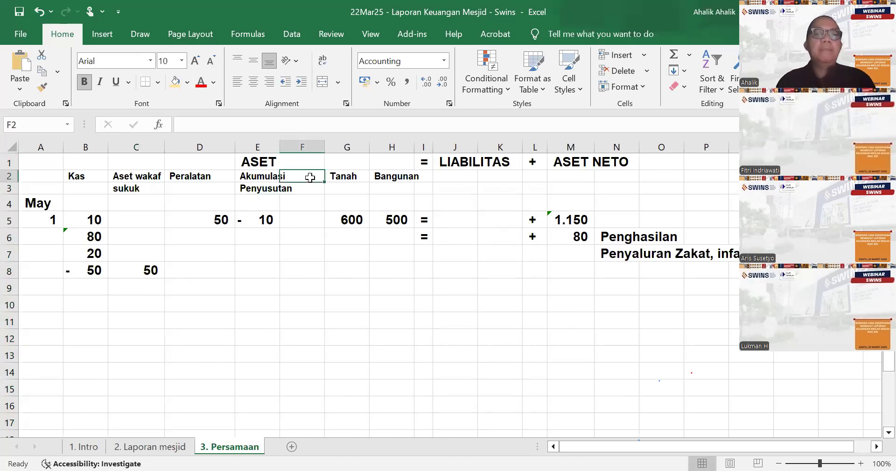
type("Tanah")
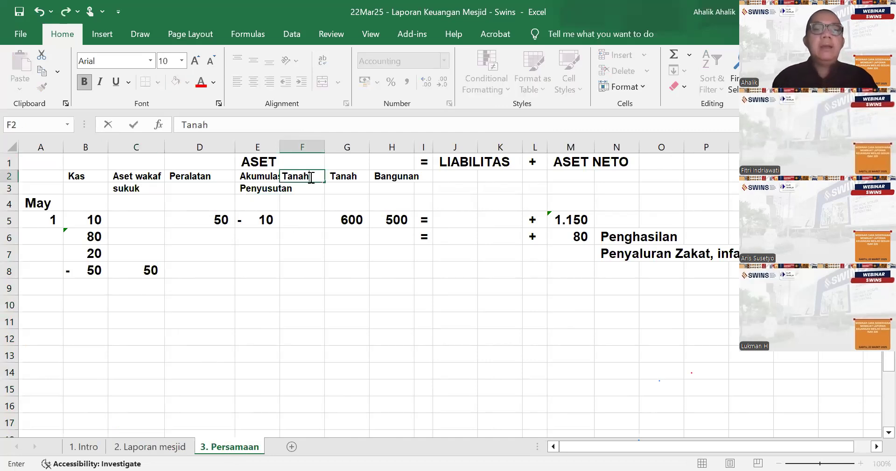
key("Escape")
key("Down")
key("Down")
key("Down")
key("Down")
- Narrow the empty column F slightly, to a width of about 7,45 (89 pixels)
mouse_move(326, 148)
left_mouse_down()
mouse_move(314, 147)
mouse_move(323, 148)
left_mouse_up()
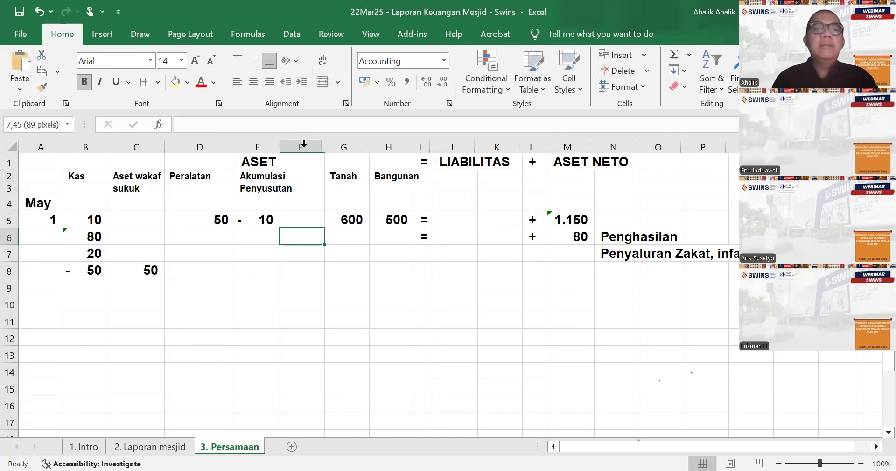
left_click(301, 147)
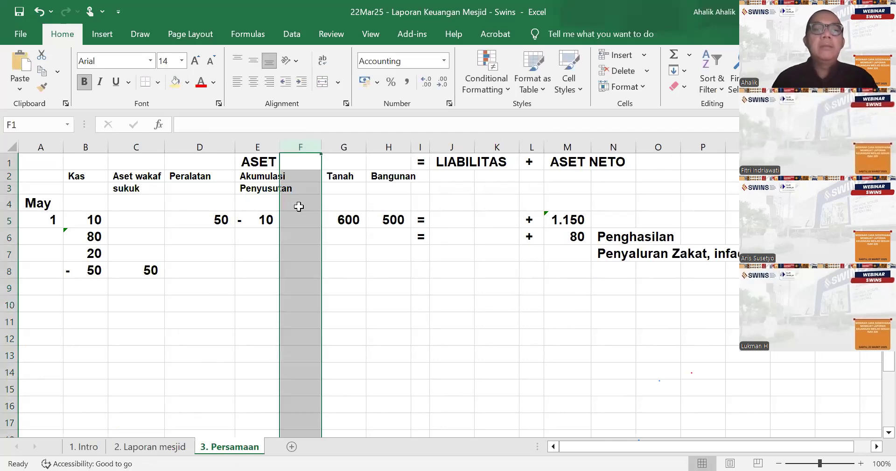
- Record the donated land by entering 100 in G9 under Tanah and an "=" sign as text in I9
left_click(333, 284)
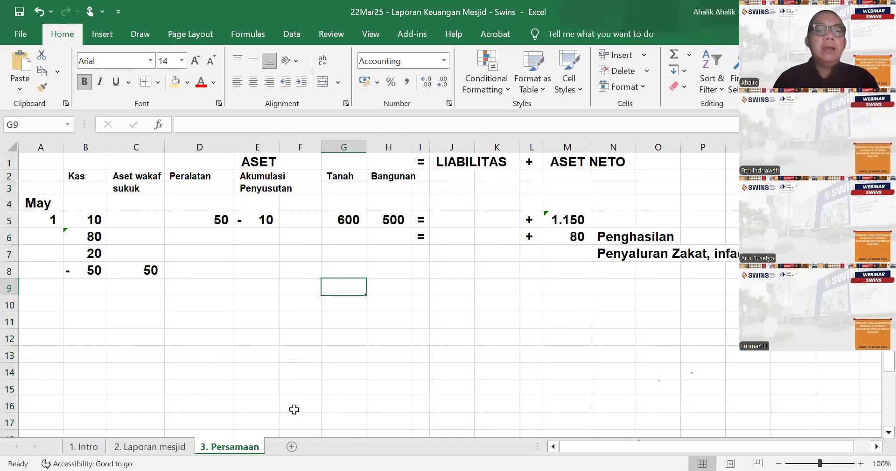
type("100")
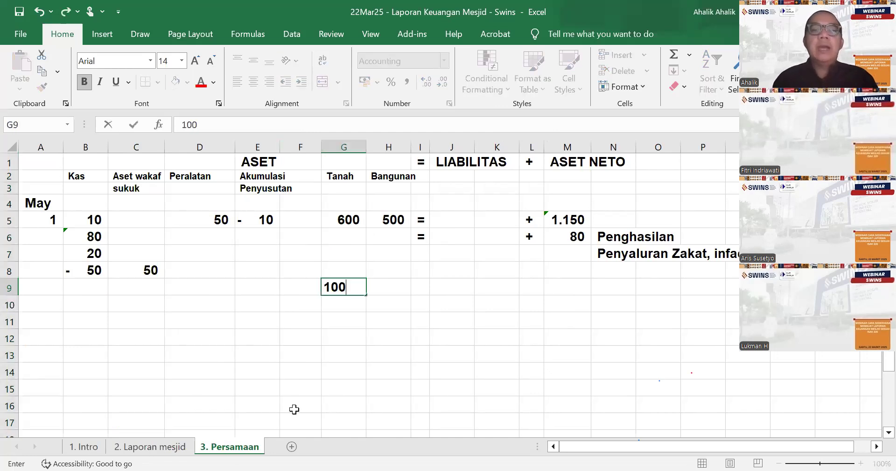
key("Tab")
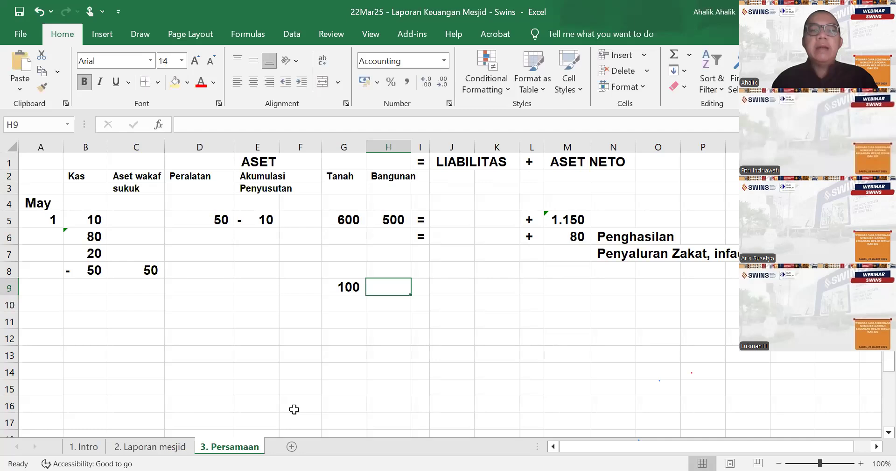
key("Right")
type("'=")
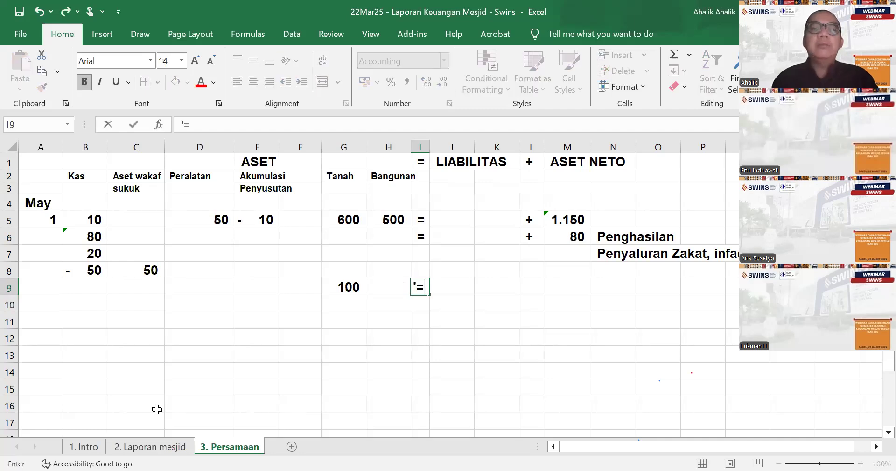
- Shade the ASET block B1:H91 with a light gold fill
left_click_drag(91, 158, 377, 219)
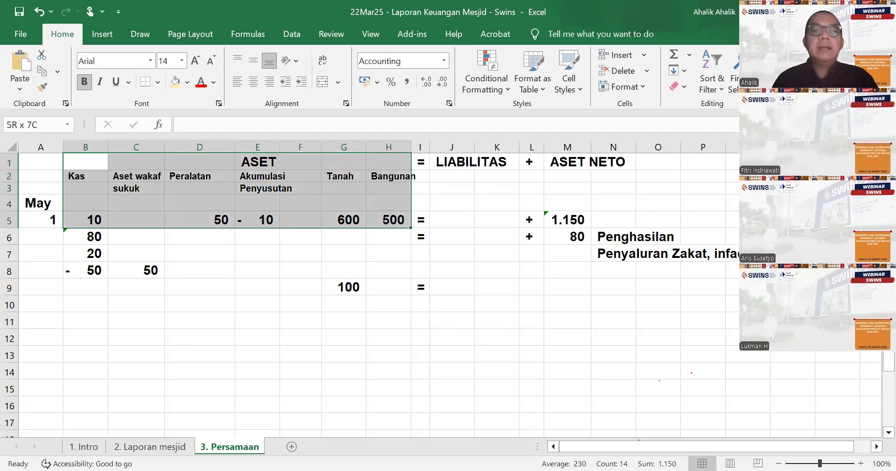
left_click_drag(377, 220, 369, 441)
left_click(175, 80)
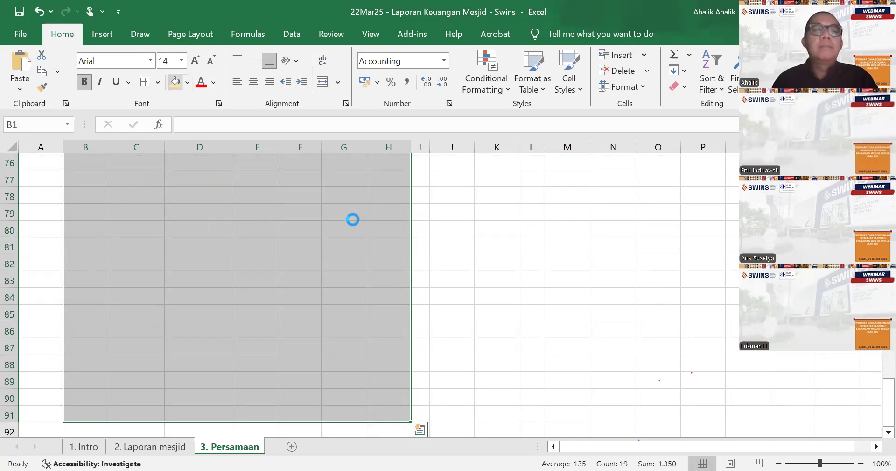
left_click(471, 283)
- Shade the LIABILITAS columns J and K light blue, extending the two-column fill down to row 91
left_click(451, 147)
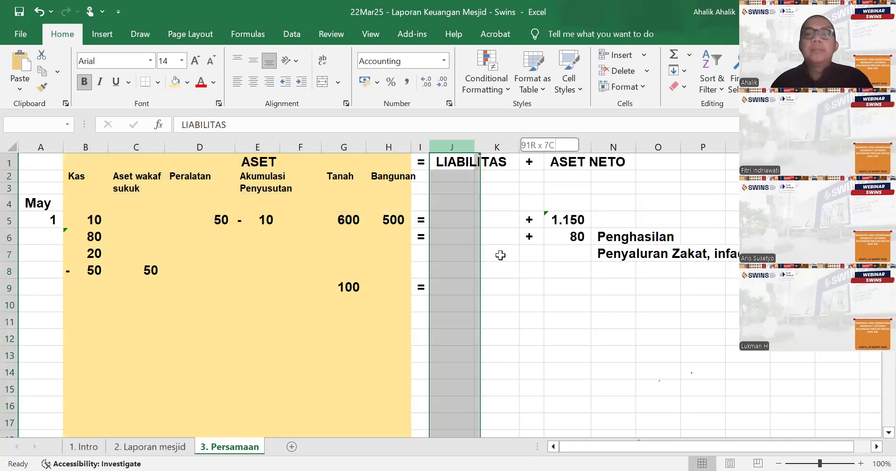
left_click_drag(450, 161, 476, 453)
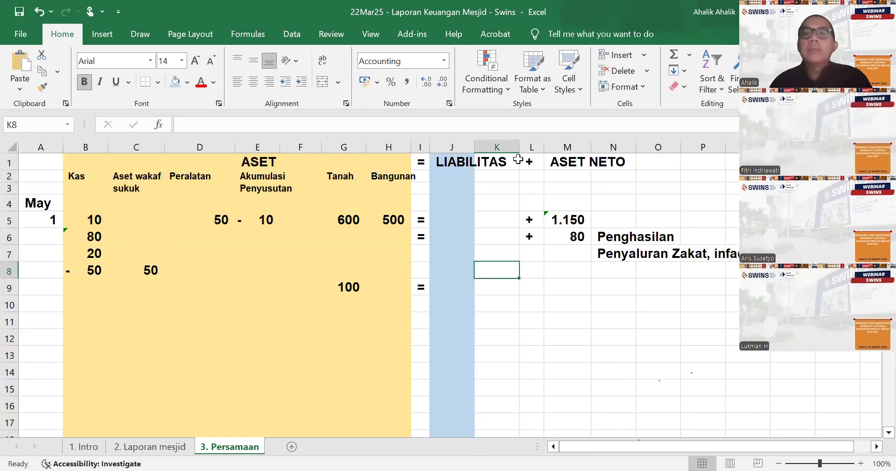
left_click(456, 162)
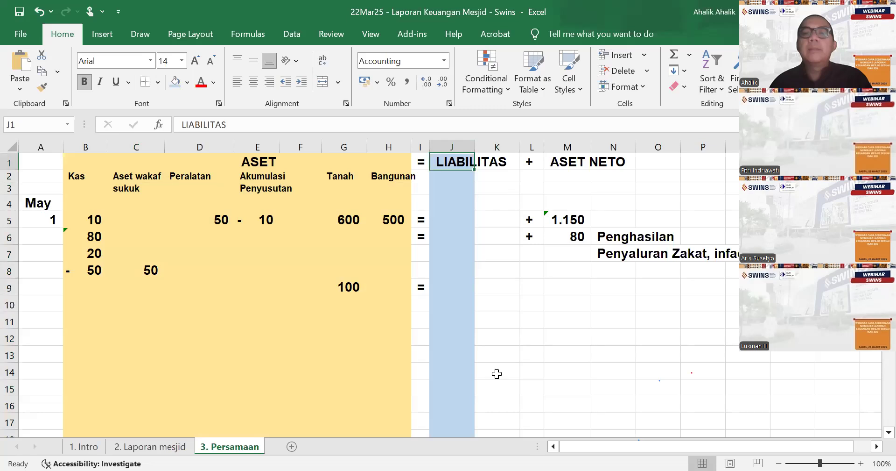
left_click_drag(456, 162, 497, 436)
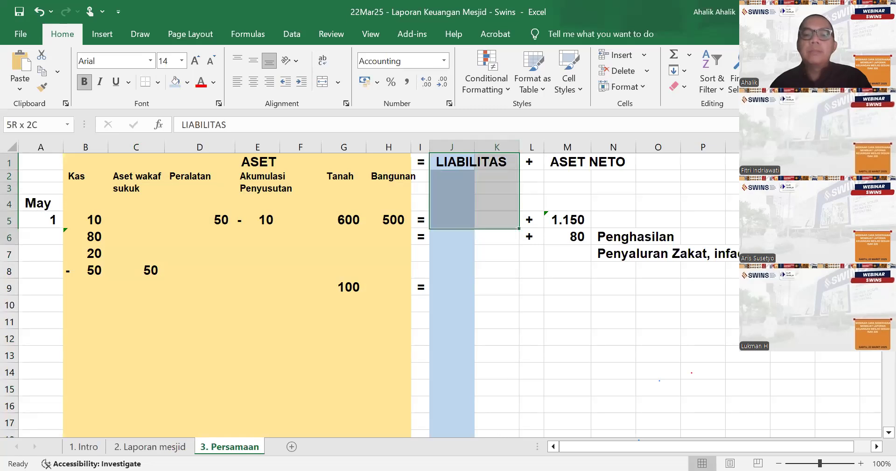
mouse_move(495, 453)
left_mouse_down()
mouse_move(494, 430)
mouse_move(500, 453)
left_mouse_up()
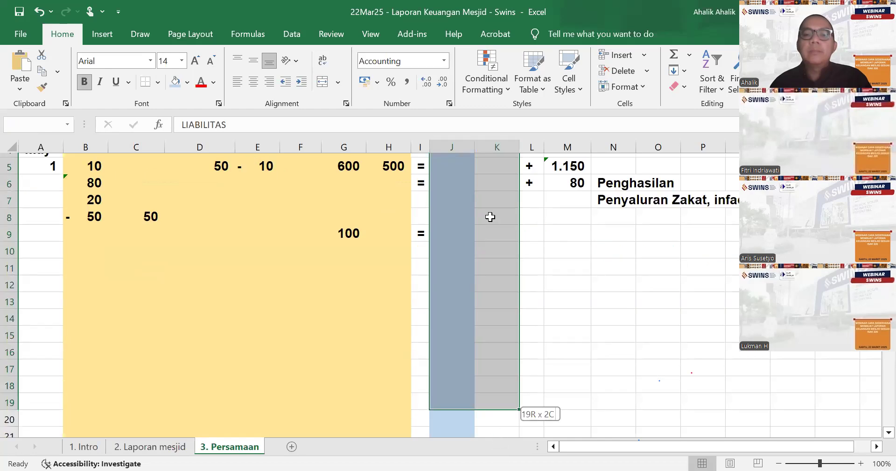
left_click(175, 89)
scroll(594, 303, "up", 20)
left_click(594, 302)
- Shade the ASET NETO block M1:N91 with a light green fill
left_click_drag(554, 160, 608, 174)
left_click_drag(615, 400, 619, 441)
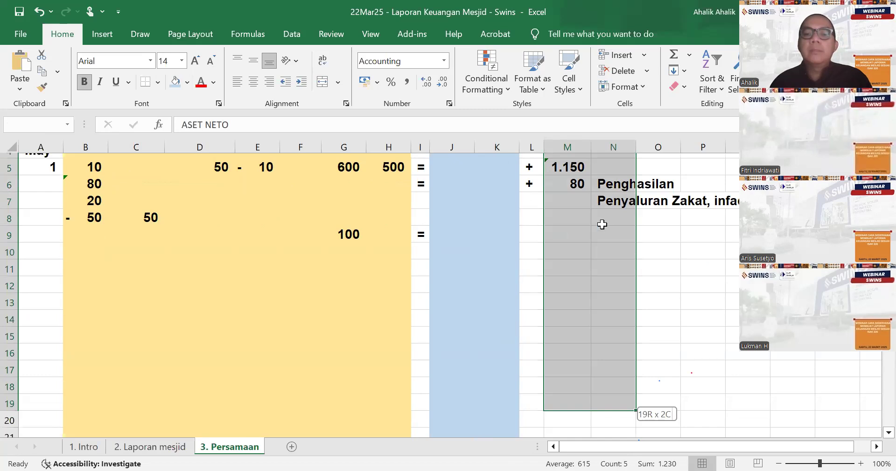
left_click_drag(602, 240, 602, 240)
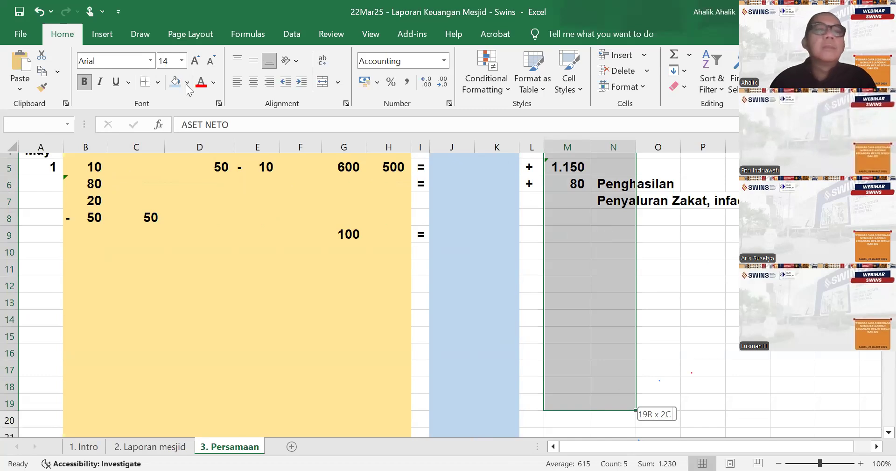
left_click(188, 83)
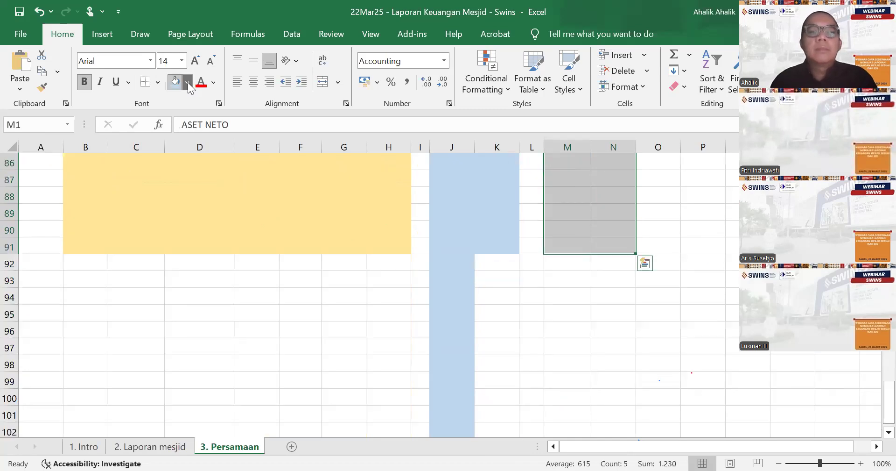
left_click(355, 191)
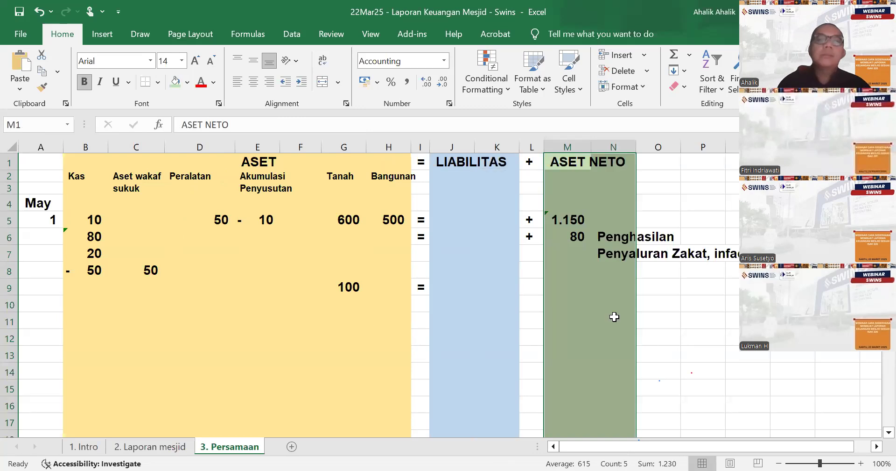
left_click(708, 330)
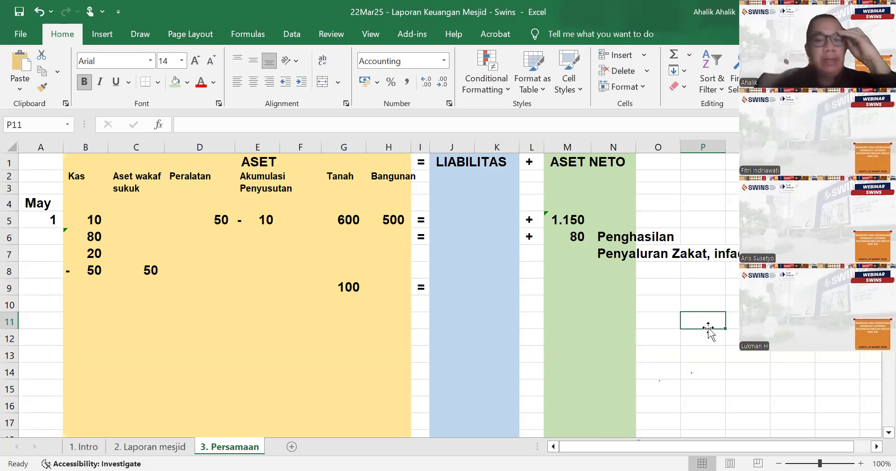
- Label the opening net asset row "Awal" in N5
left_click(616, 220)
type("Awal")
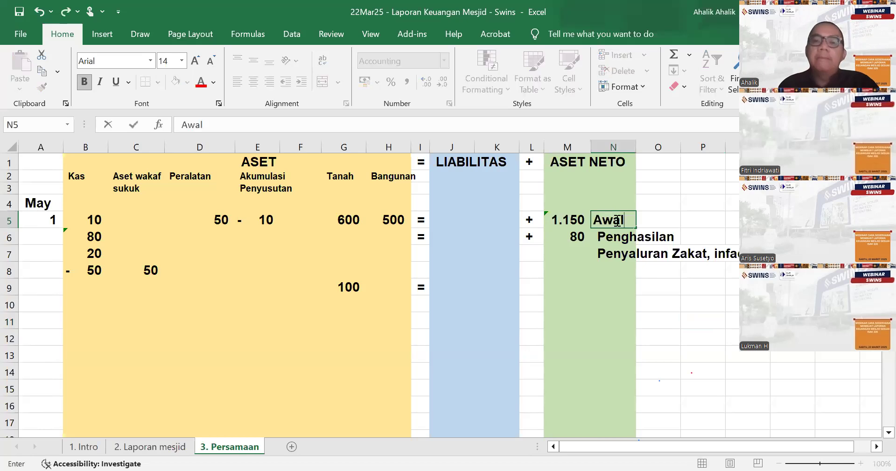
key("Return")
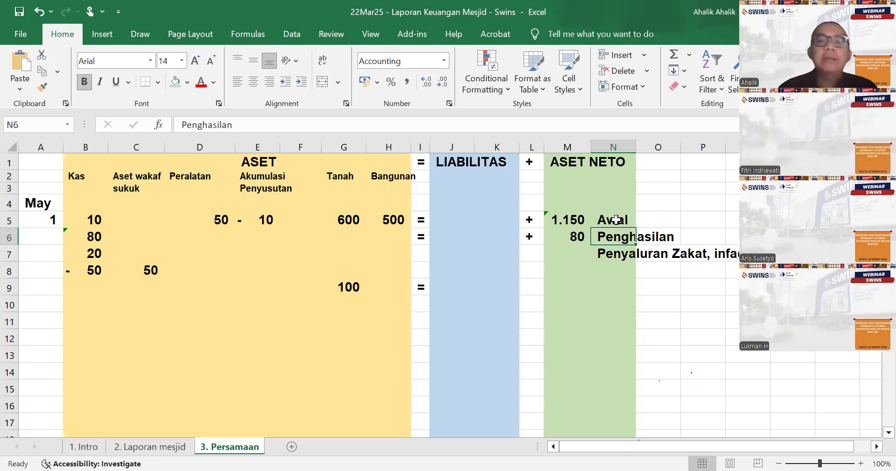
- Make the cash distribution in B7 negative by changing its formula to =-SUM('2. Laporan mesjid'!F36:F38), checking the Peruntukan amounts on the report sheet
left_click(100, 252)
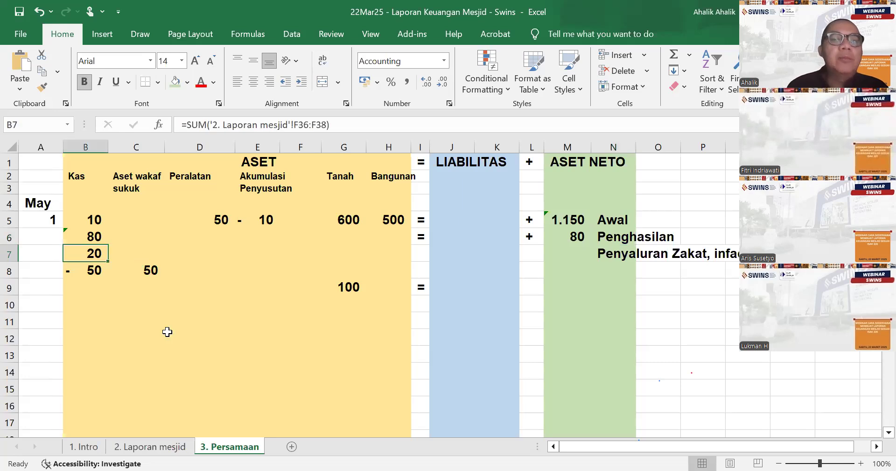
left_click(175, 446)
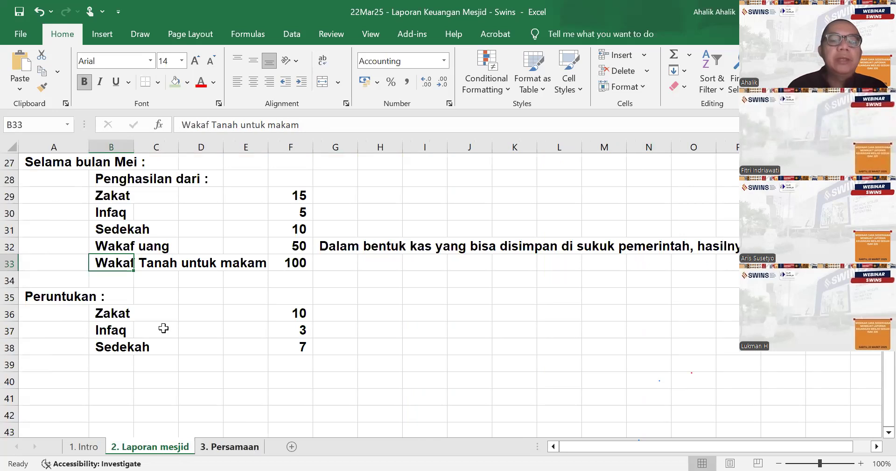
left_click(233, 444)
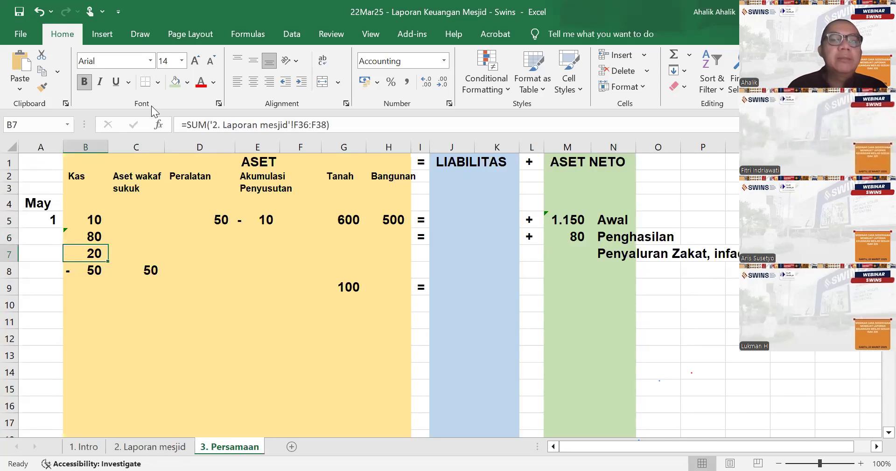
left_click(185, 121)
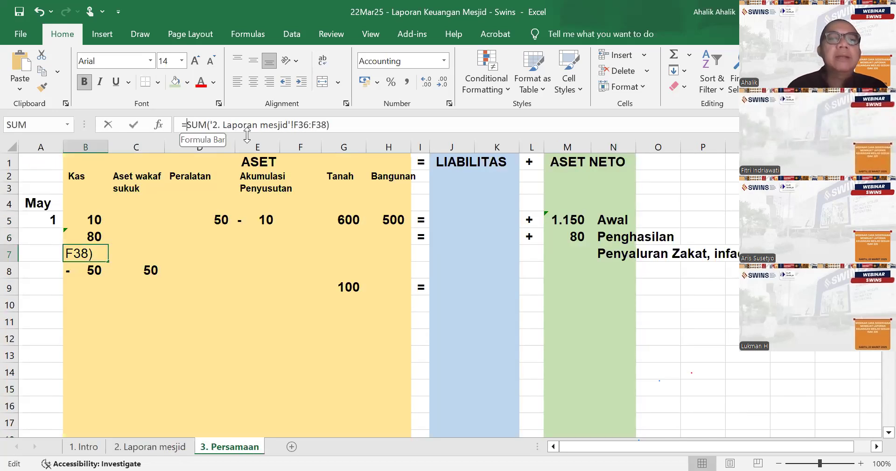
type("-")
key("ctrl+Return")
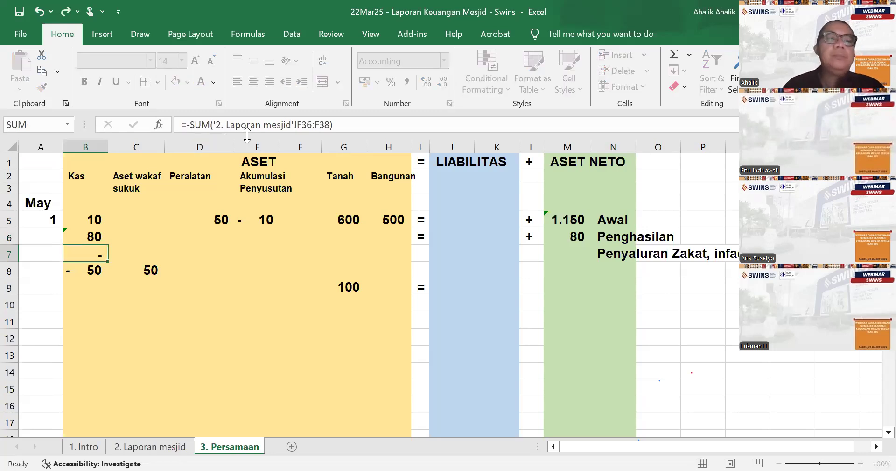
key("Return")
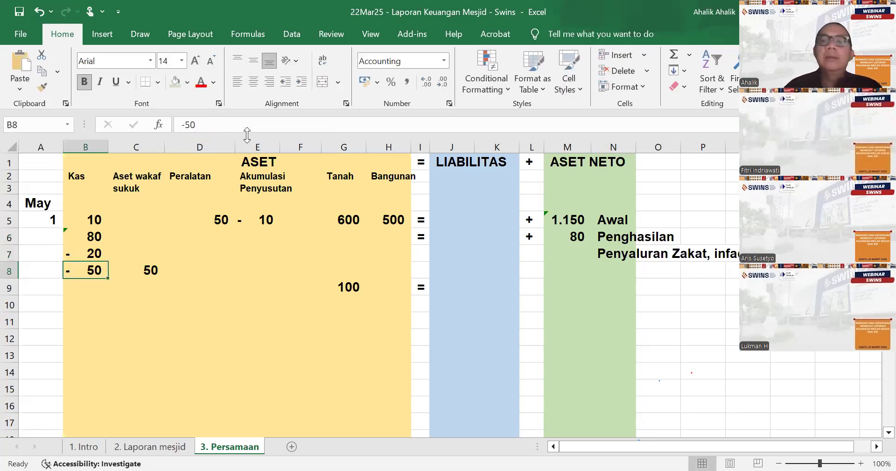
left_click(573, 253)
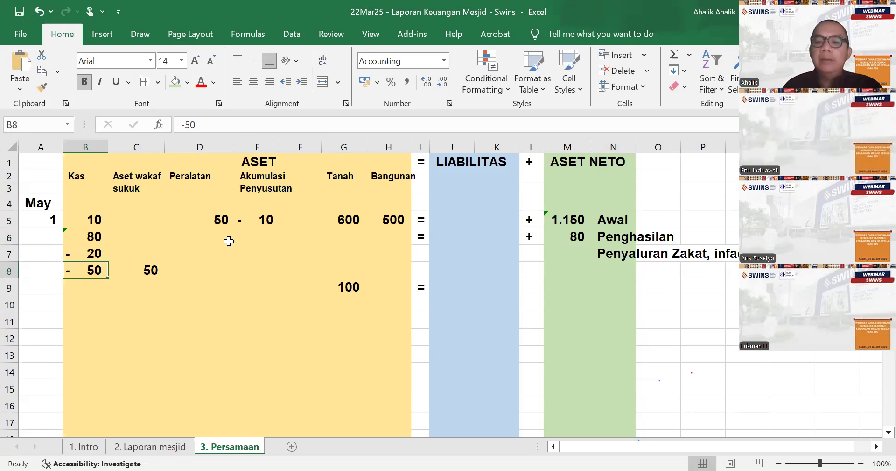
- Link the net asset amount for the zakat and infaq distribution in M7 to the cash outflow with =B7
type("=")
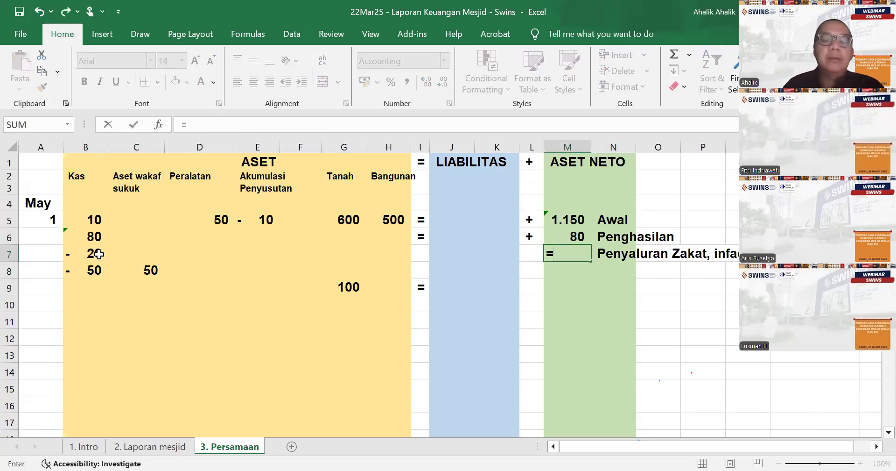
left_click(98, 254)
key("Return")
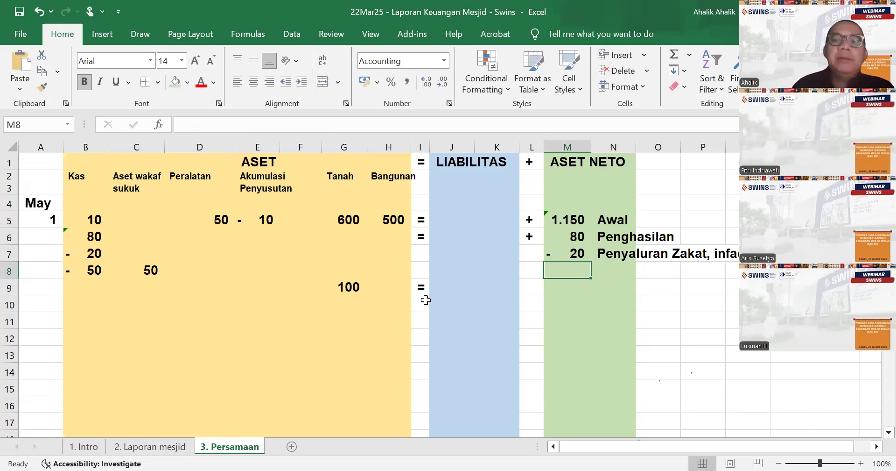
- Post the donated land to net assets by linking M9 to the Tanah amount with =G9, after reviewing the sukuk entry in row 8
left_click(87, 274)
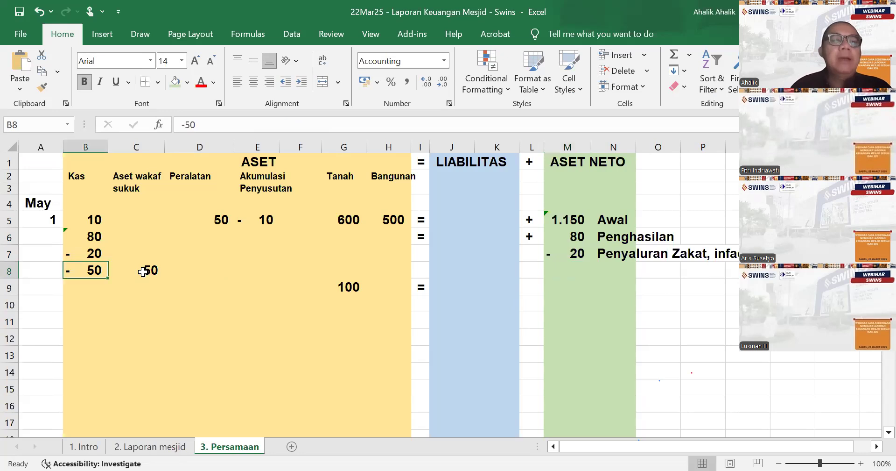
left_click(161, 267)
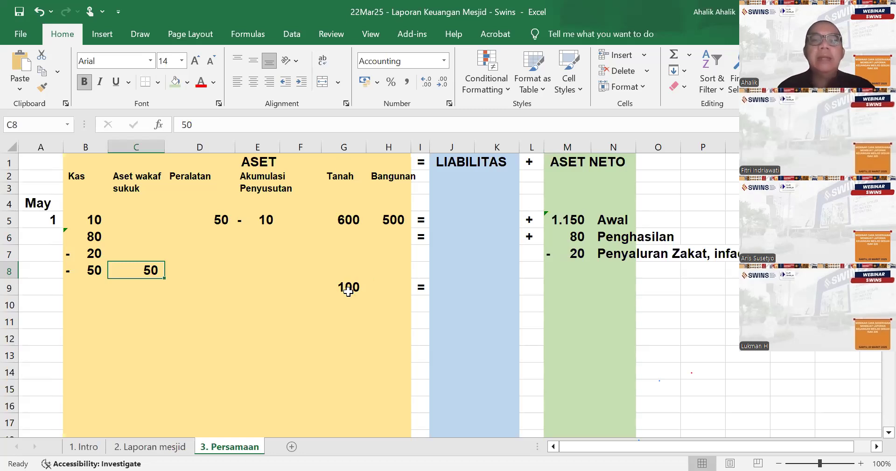
left_click(566, 281)
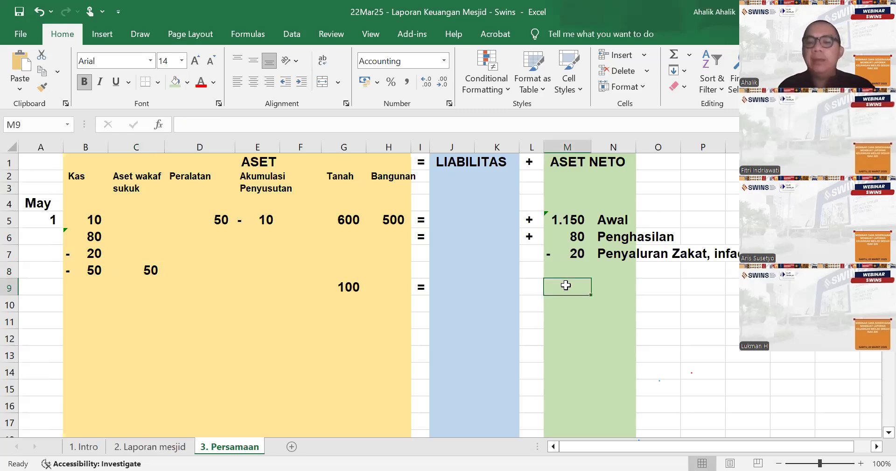
type("=")
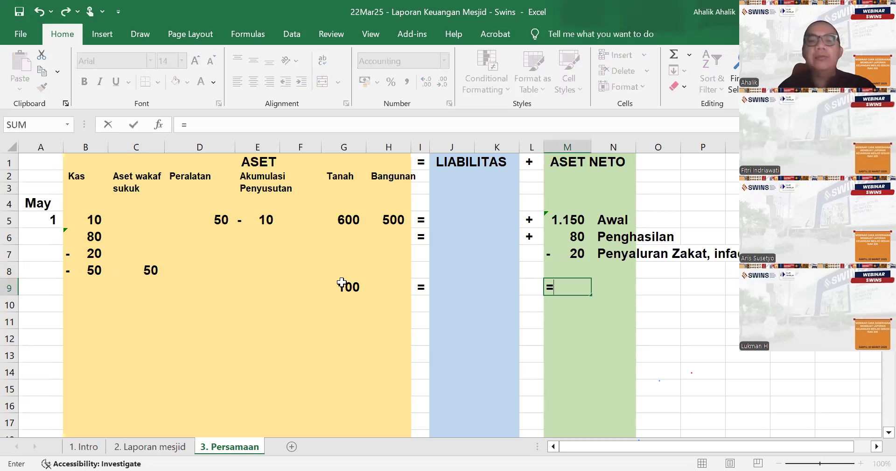
left_click(342, 282)
key("ctrl+Return")
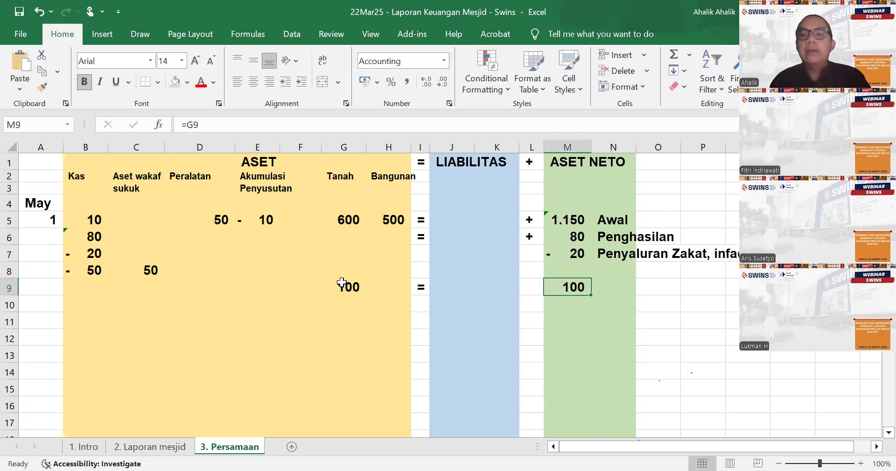
- Label the land wakaf net asset entry "Penghasilan" in N9
key("Right")
type("Peng")
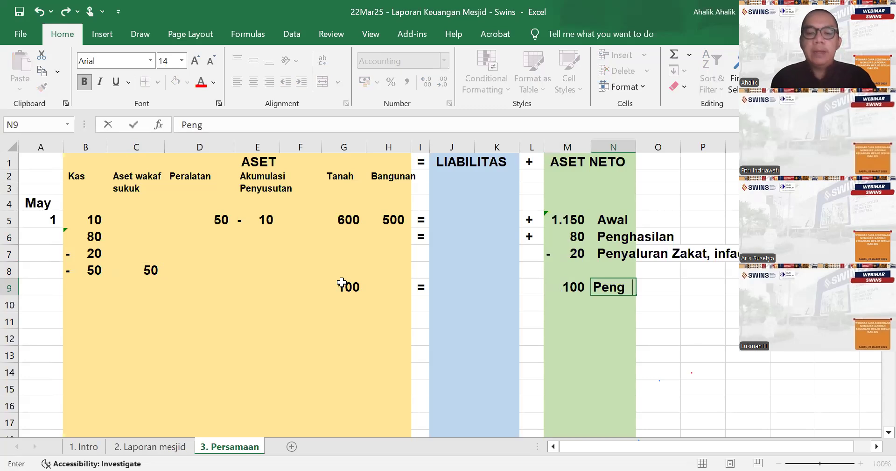
type("asial")
key("BackSpace")
key("BackSpace")
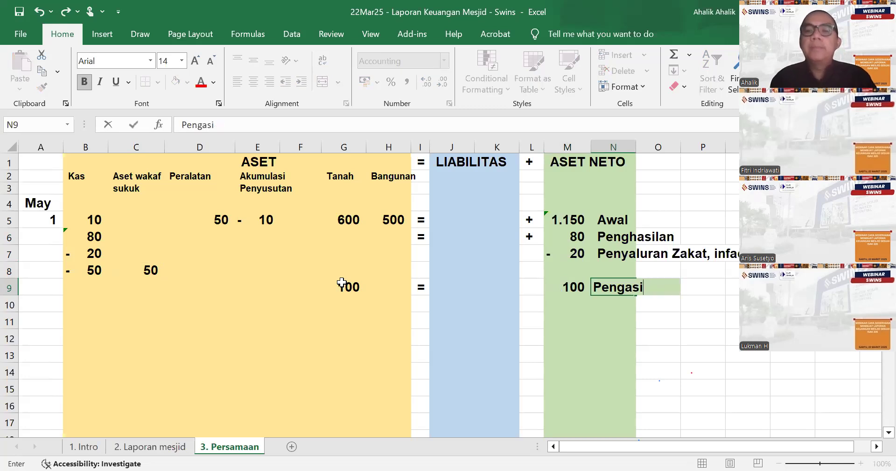
key("BackSpace")
key("BackSpace")
key("BackSpace")
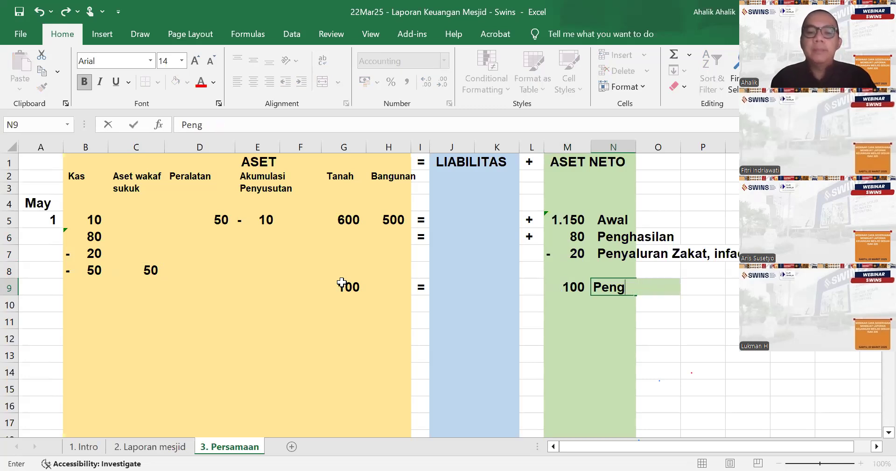
type("hasilan")
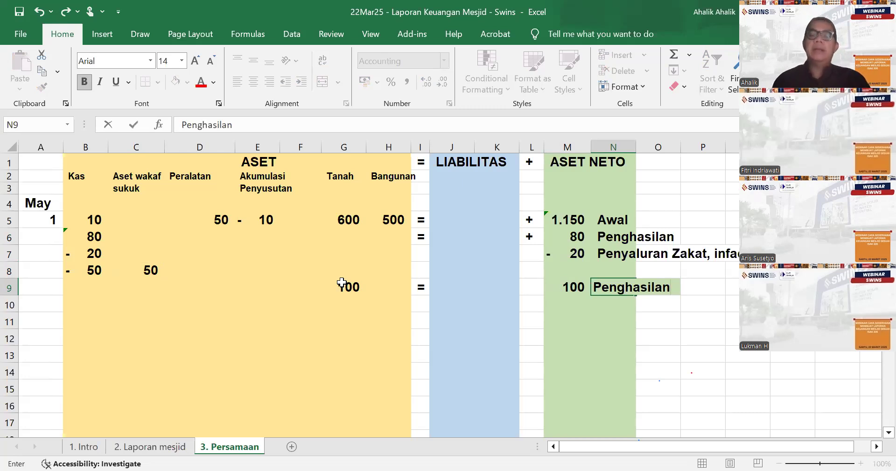
key("Return")
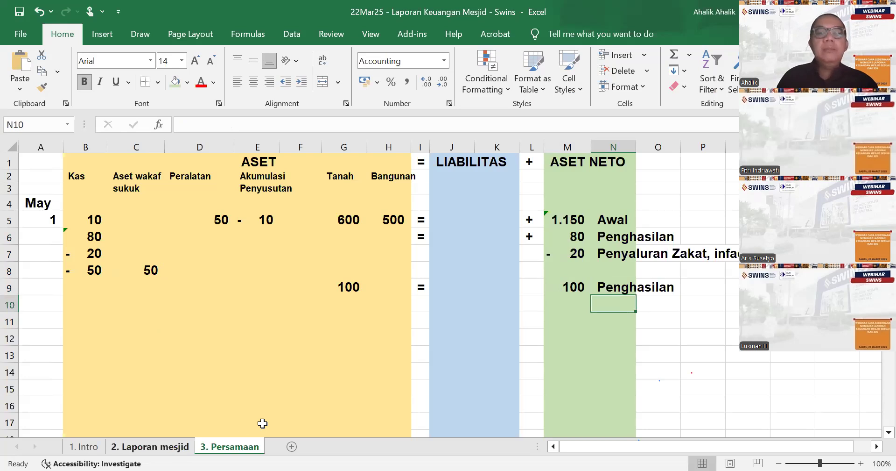
- Add the heading "Biaya operasional :" in A40 of the 2. Laporan mesjid sheet, below the Peruntukan list
key("ctrl+Page_Up")
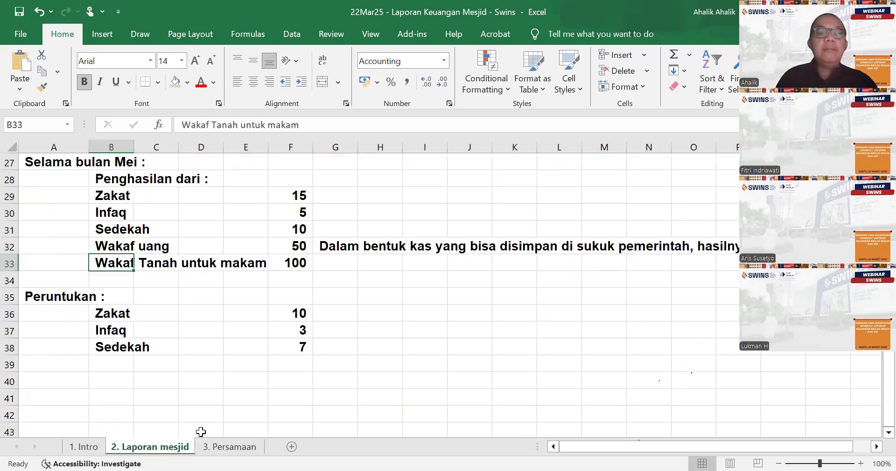
left_click(43, 388)
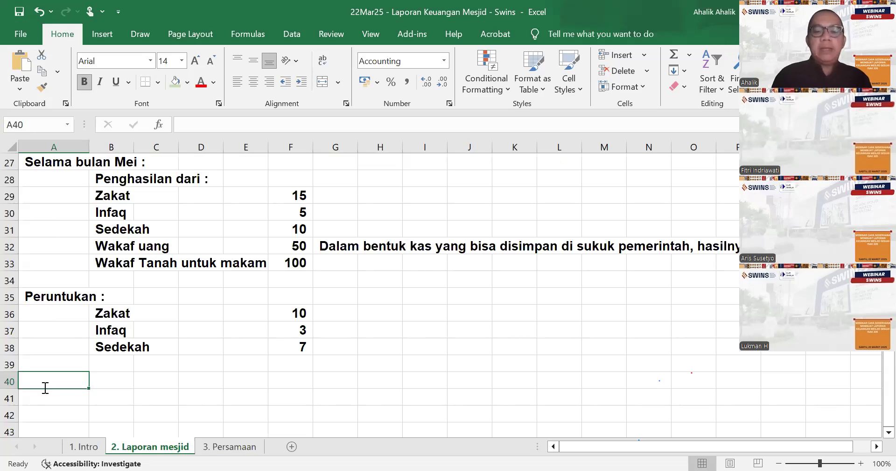
type("Biaya op")
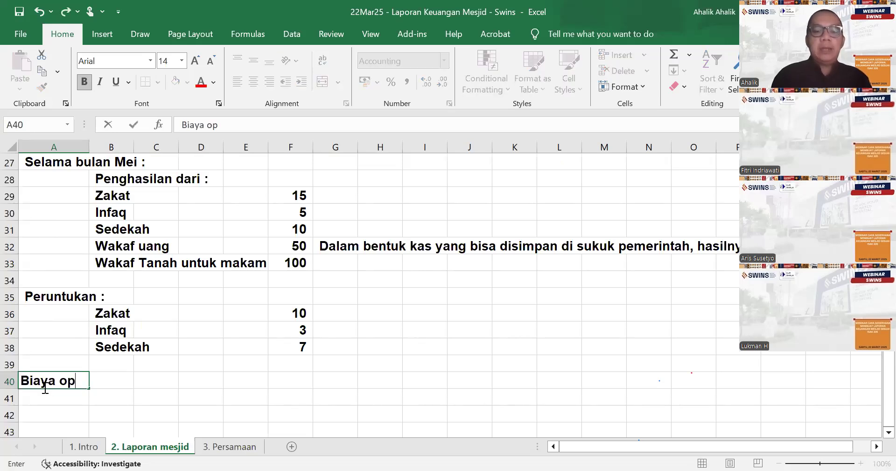
type("erasioanl :")
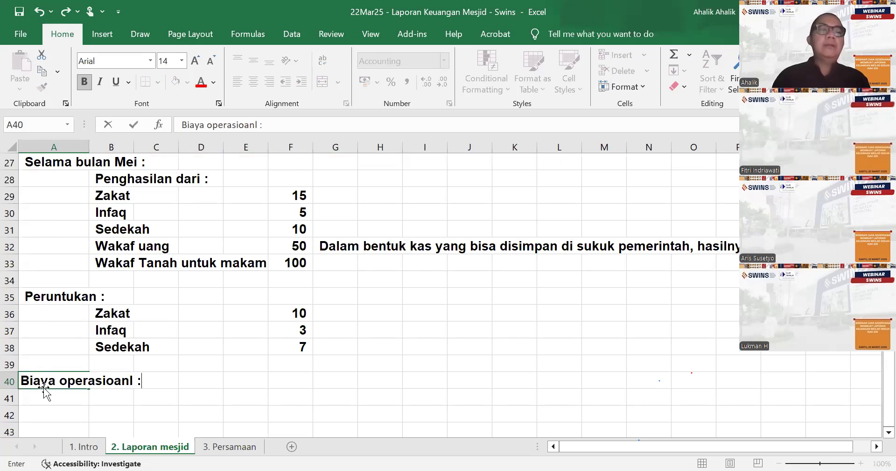
key("Return")
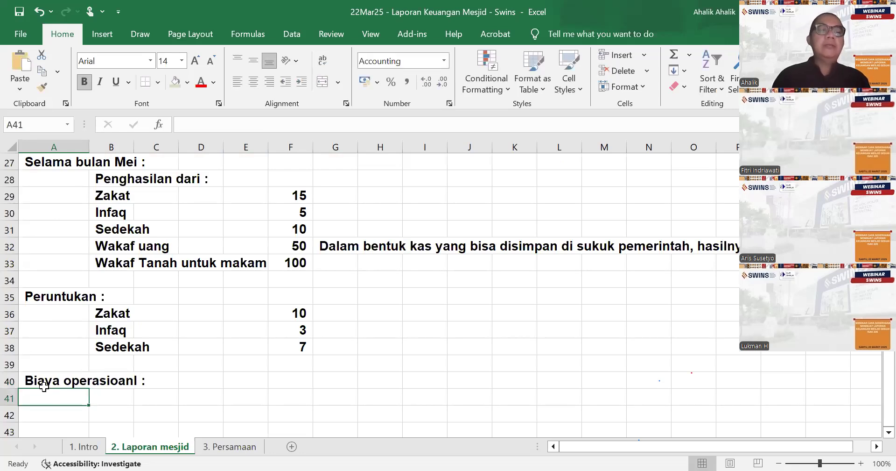
left_click(44, 386)
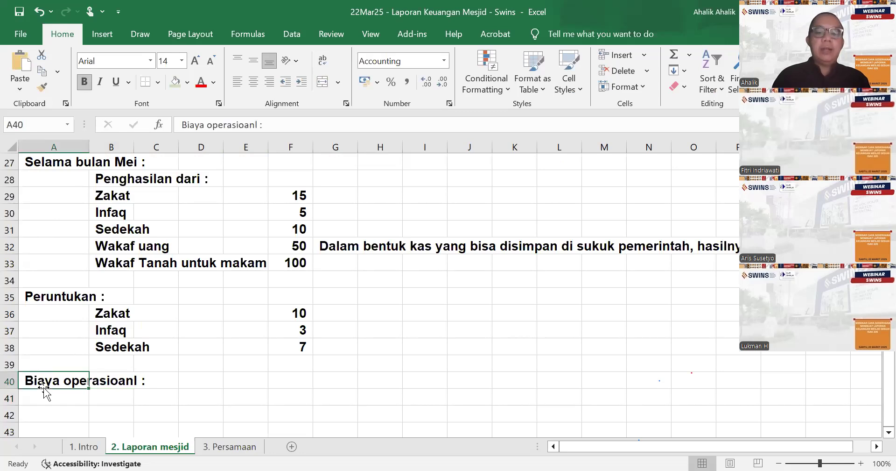
key("F2")
type("Biaya o")
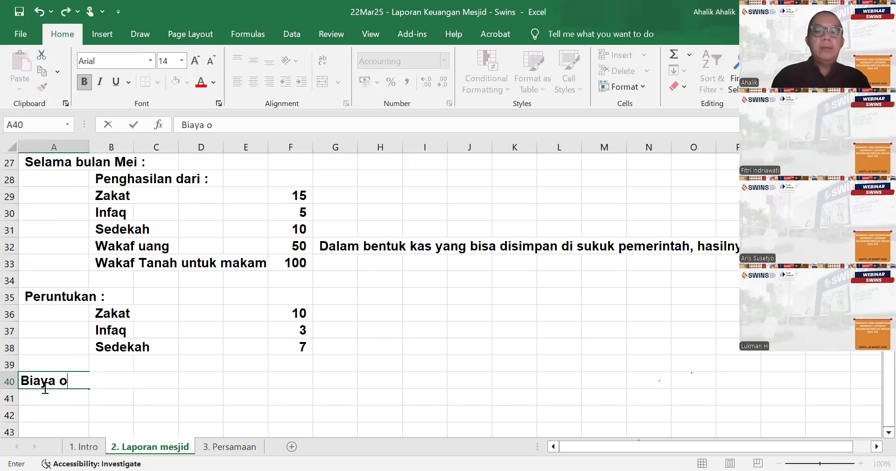
type("pe rasional")
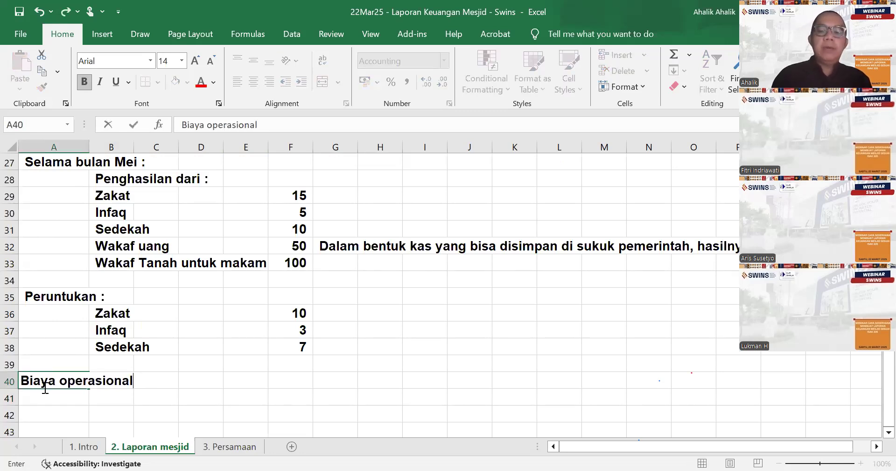
type(" :")
key("Return")
key("Right")
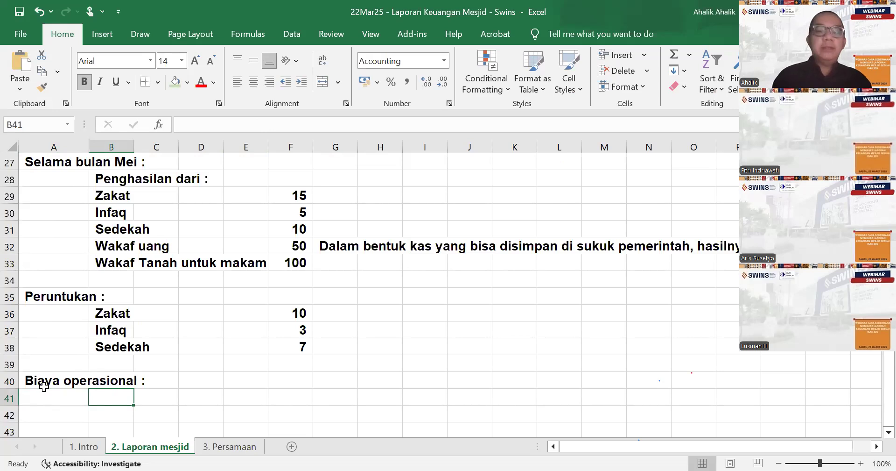
- Remove the colon from the operating cost heading in A40 so it reads "Biaya operasional"
left_click(44, 385)
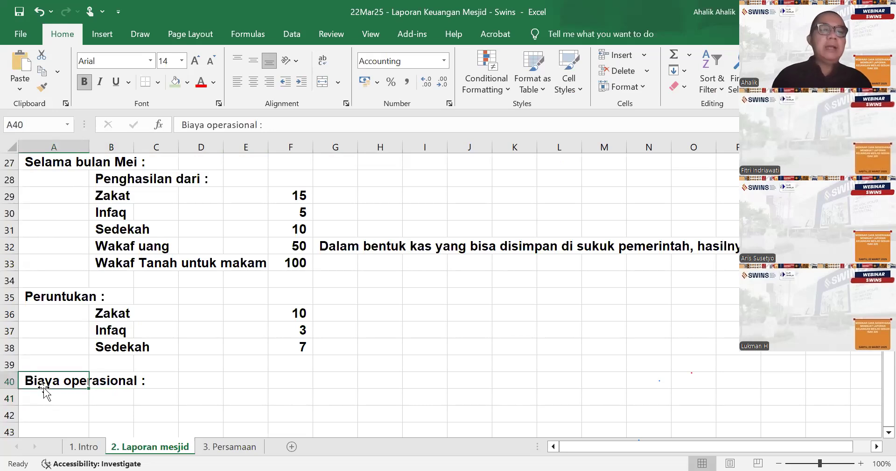
left_click(279, 120)
key("BackSpace")
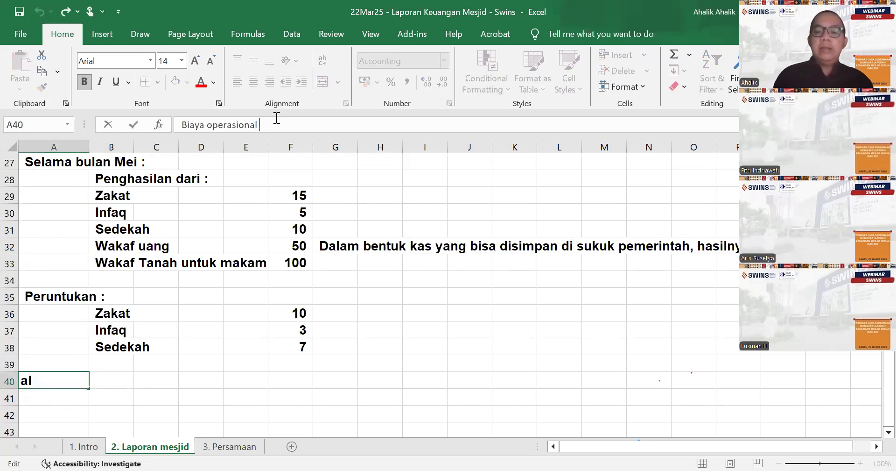
key("Return")
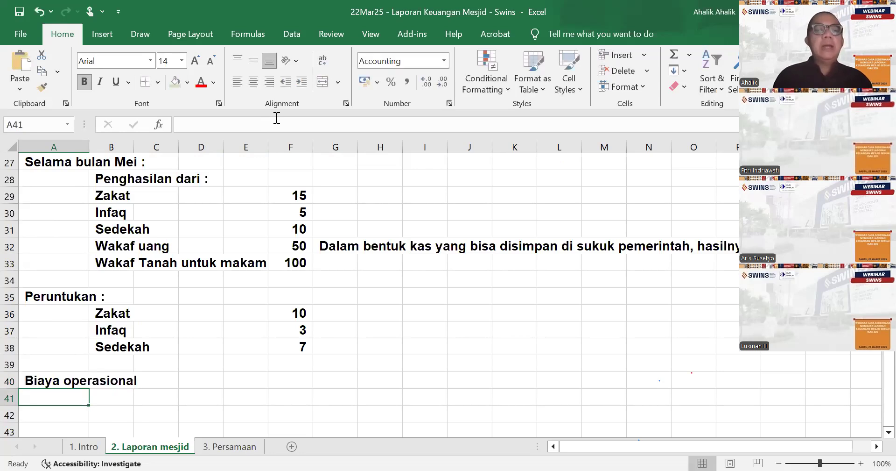
- Enter 5 as the Biaya operasional amount in F40, checking the cash entries on the 3. Persamaan sheet first
key("Up")
key("Right")
key("Right")
key("Right")
key("Right")
key("Right")
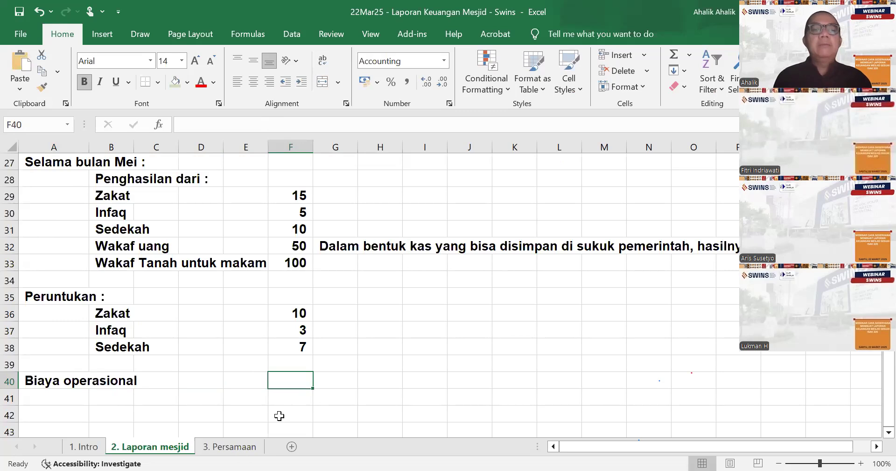
left_click(244, 445)
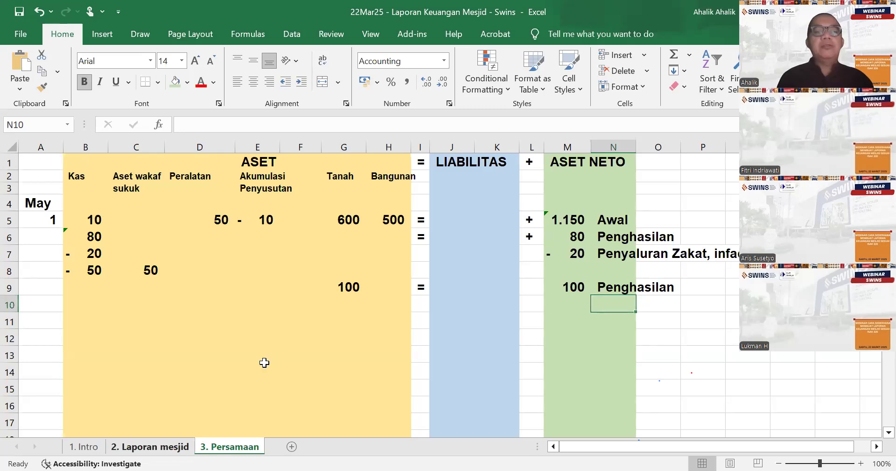
key("ctrl+Page_Up")
type("5")
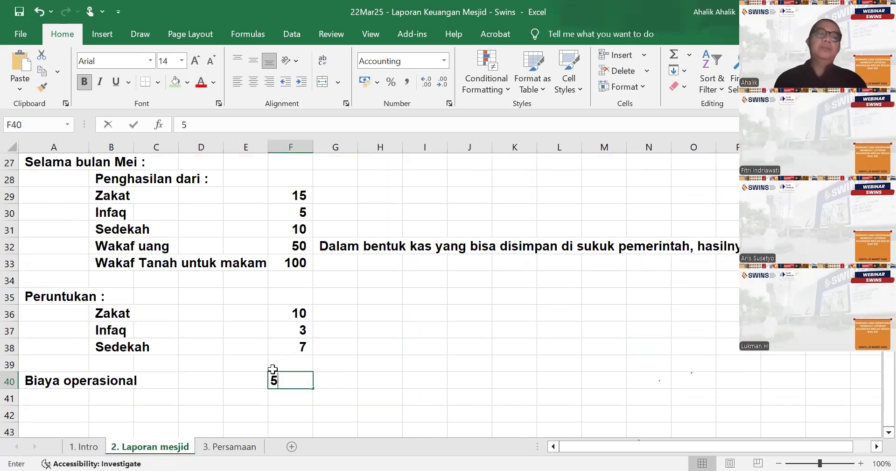
key("Return")
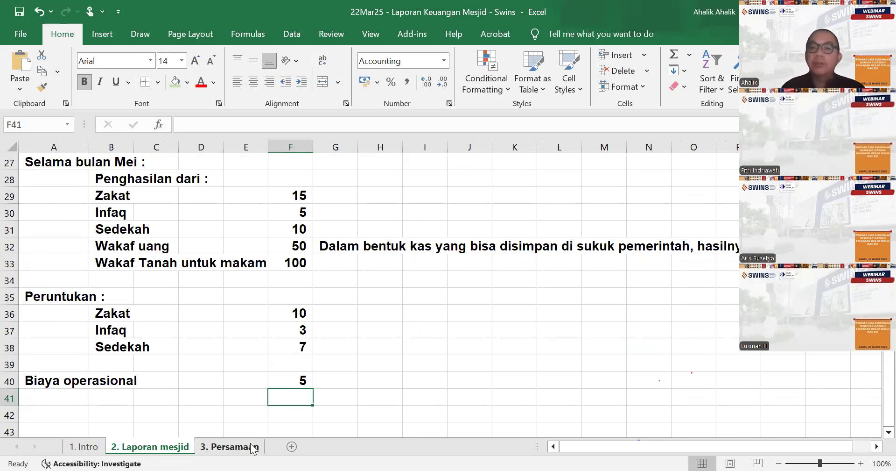
- Set the Biaya operasional amount in F40 to 6
left_click(278, 379)
type("6")
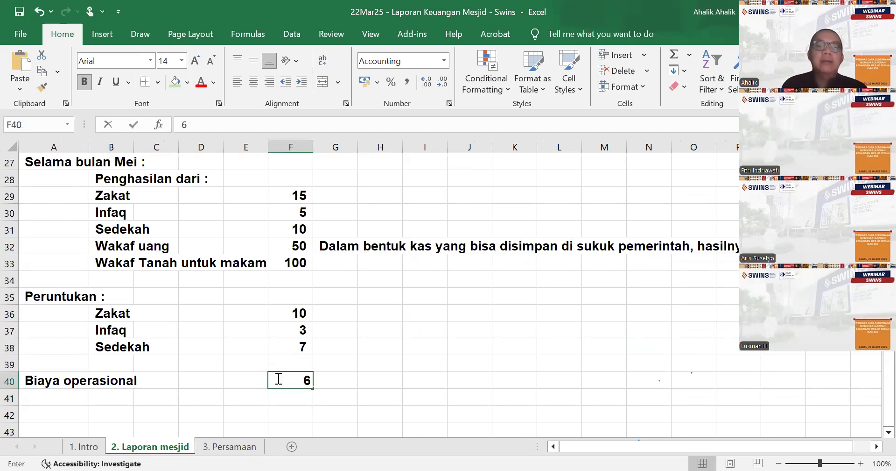
key("Return")
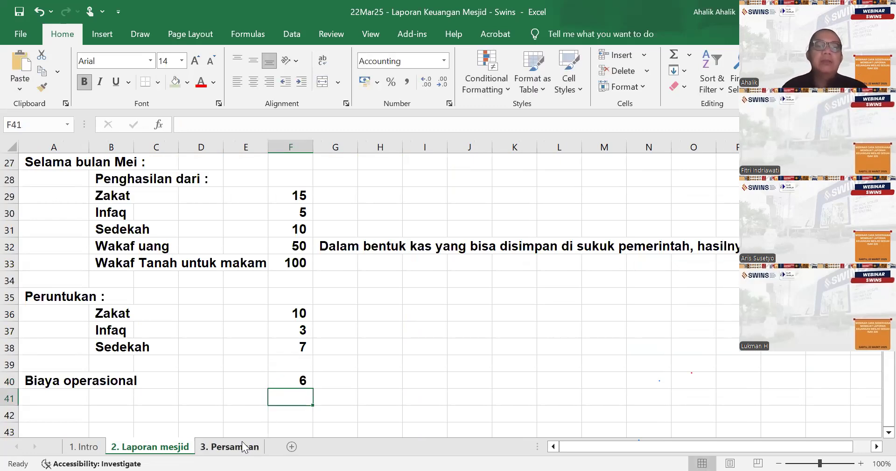
- Record the operating cost payment on the 3. Persamaan sheet by entering -6 under Kas in B10
left_click(243, 447)
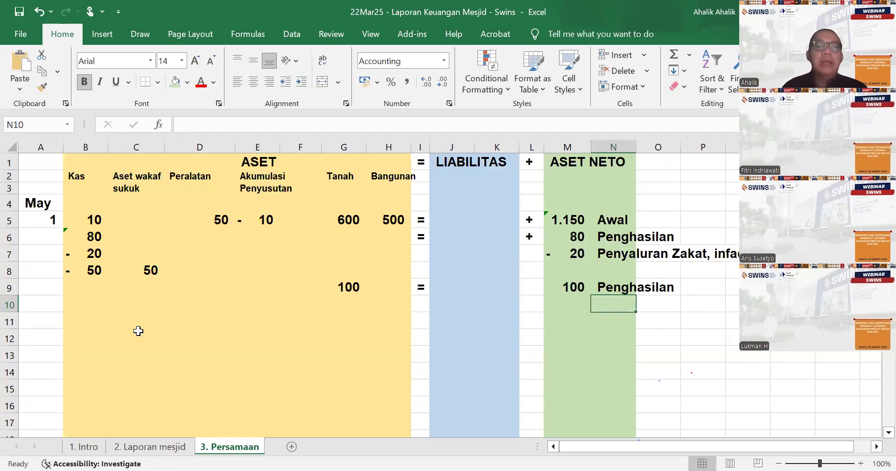
left_click(85, 299)
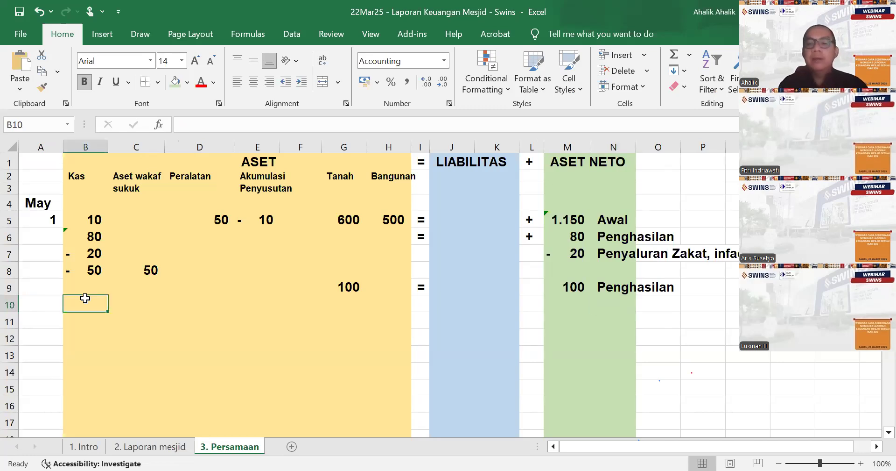
type("-6")
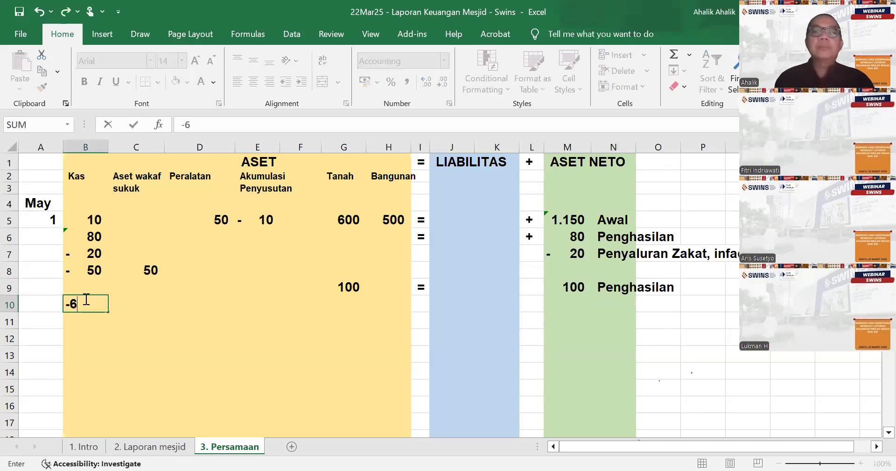
key("ctrl+Return")
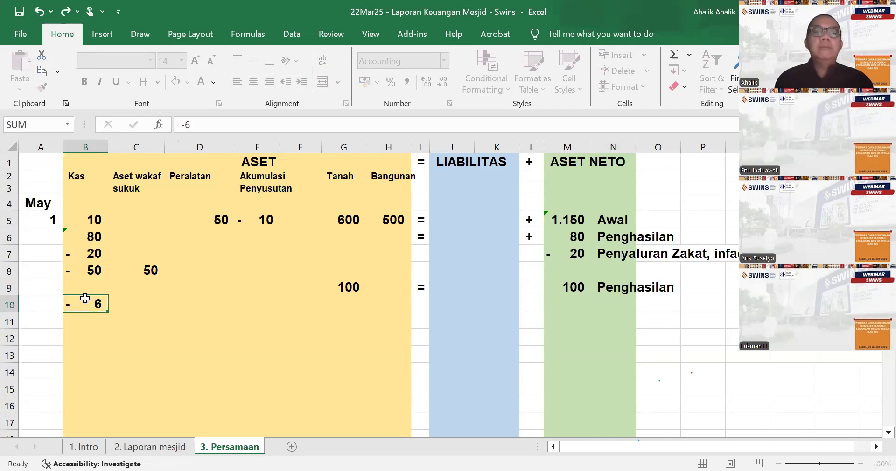
key("Tab")
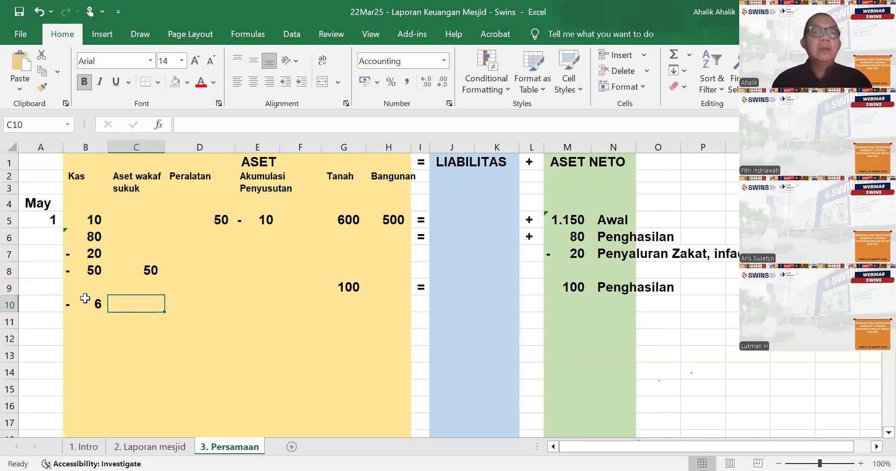
- Enter -6 under Aset Neto in M10 as the counter entry for the operating cost payment
key("Tab")
key("Tab")
key("Tab")
key("Tab")
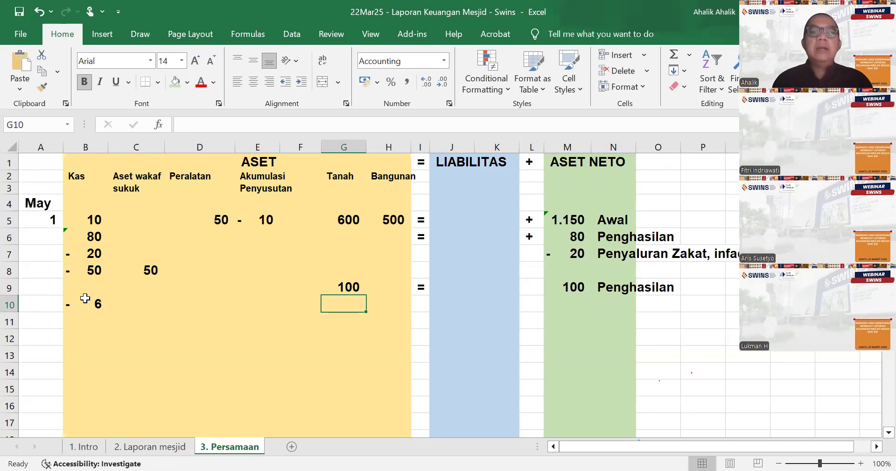
key("Tab")
key("Tab")
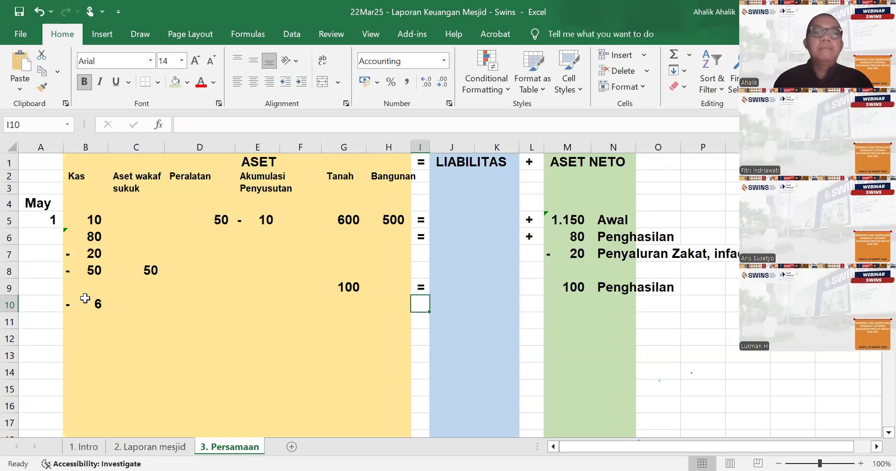
key("Tab")
key("Tab")
key("Tab")
key("Tab")
type("-")
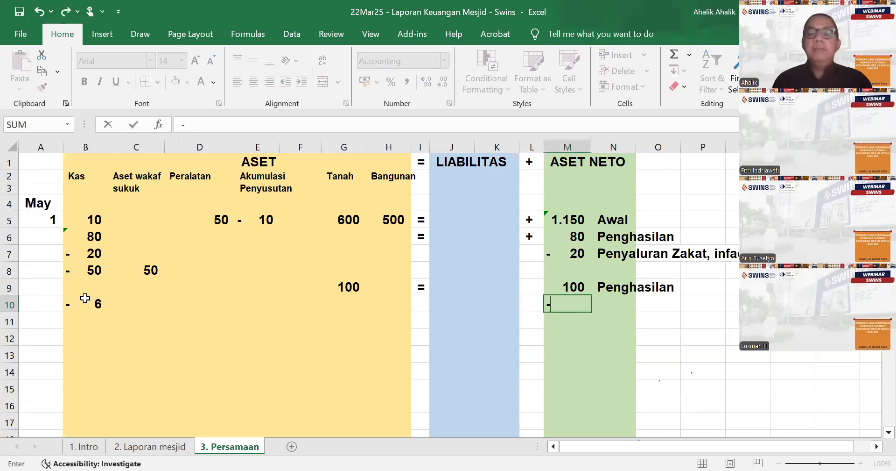
type("6")
key("Tab")
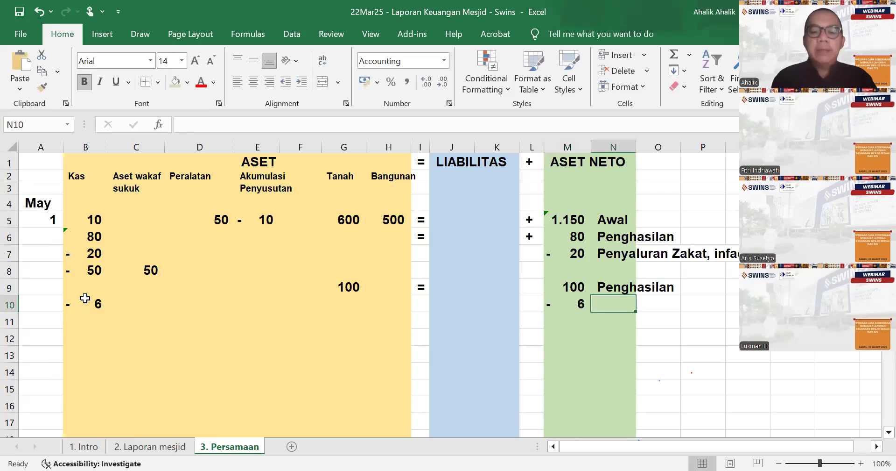
- Label the Aset Neto entry in N10 "Biaya operasional"
type("Biaya op ")
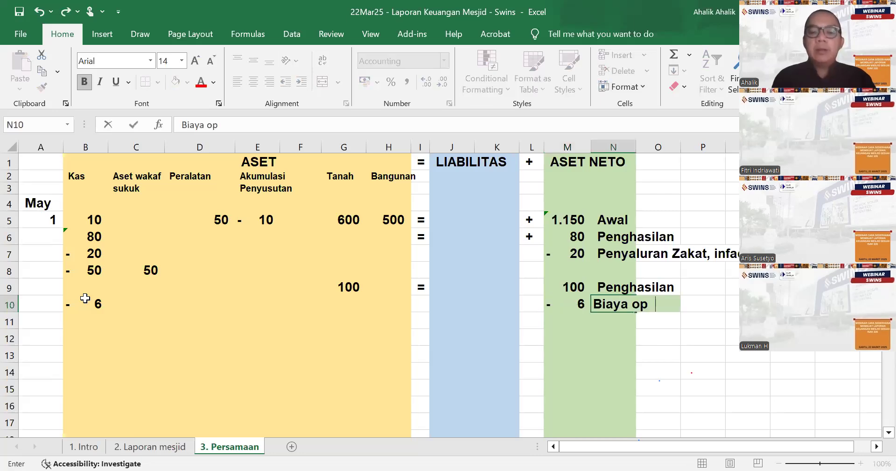
type("erasional")
key("Return")
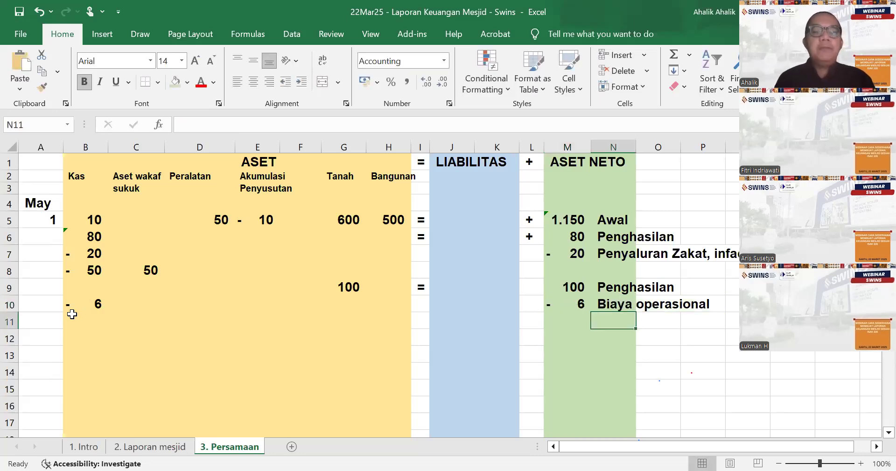
- On the 2. Laporan mesjid sheet, append ", dalam 5 tahun harus dikembaliak" to the Wakaf uang note in G32
left_click(137, 445)
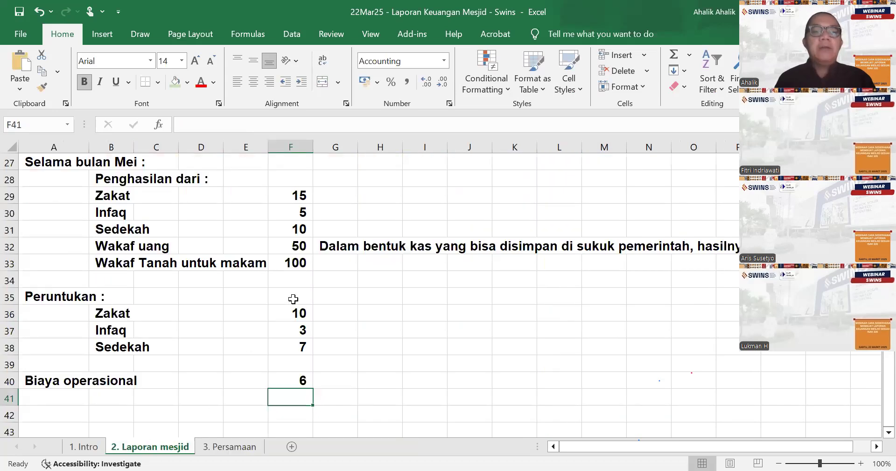
left_click(335, 247)
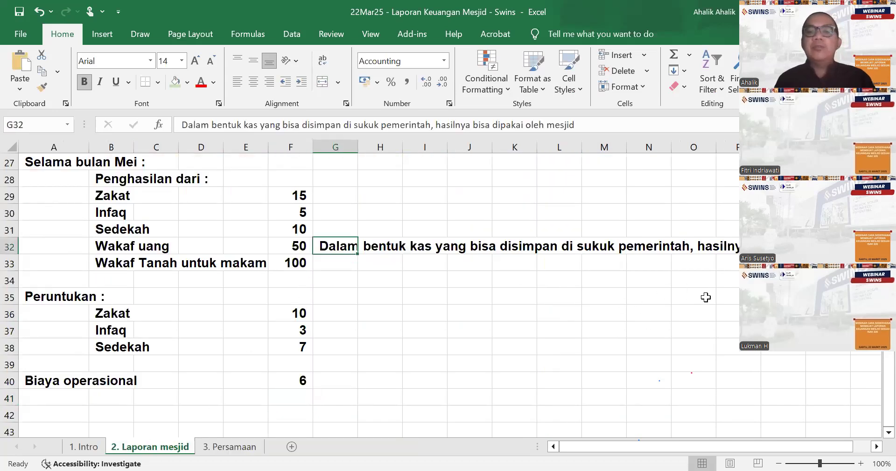
scroll(870, 446, "right", 5)
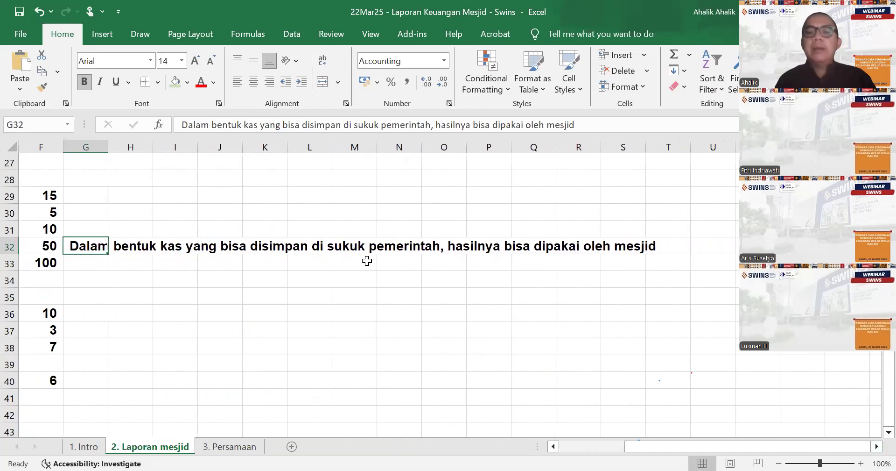
left_click(602, 128)
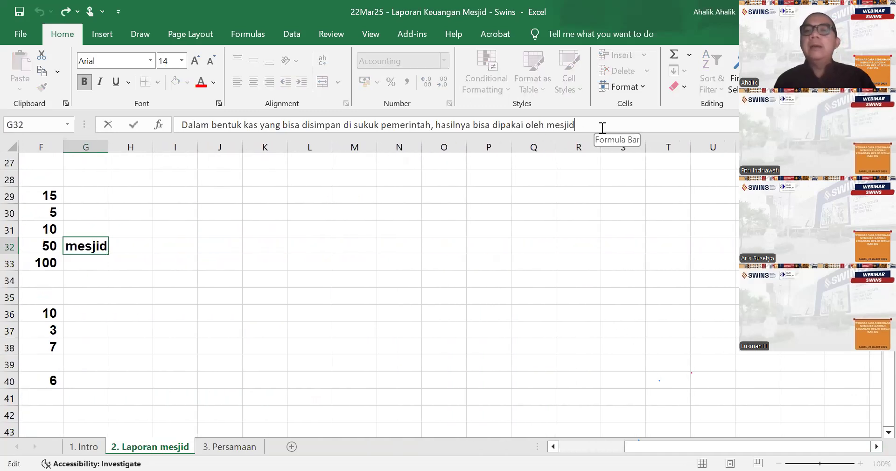
type(", wa")
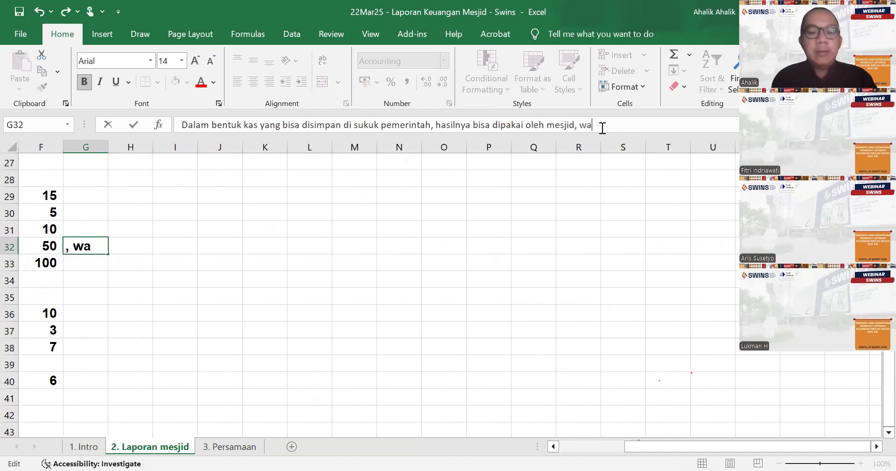
key("BackSpace")
key("BackSpace")
key("BackSpace")
type("dal")
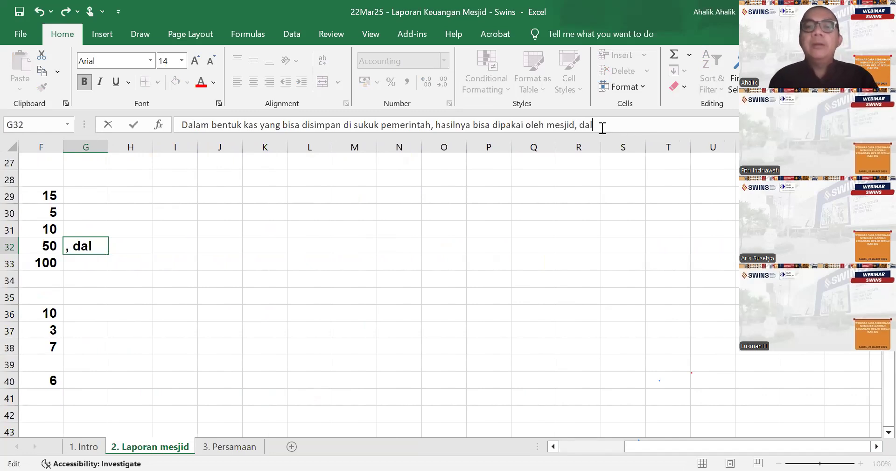
type("am 5 t")
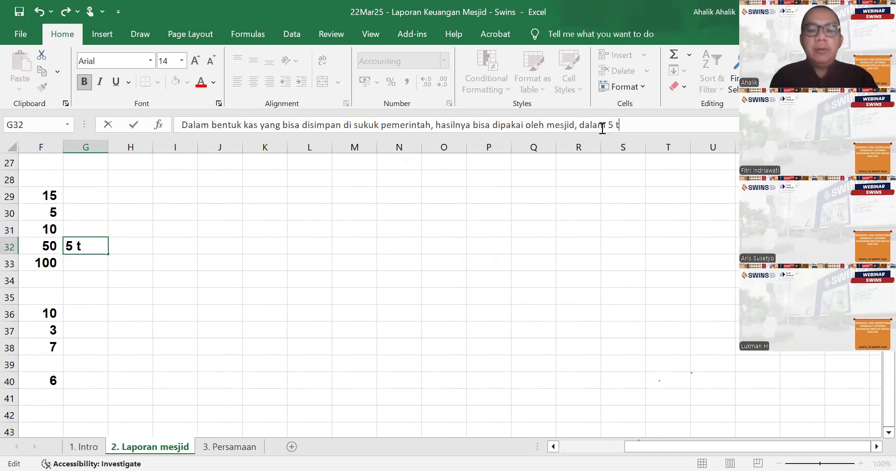
type("ahun harus di")
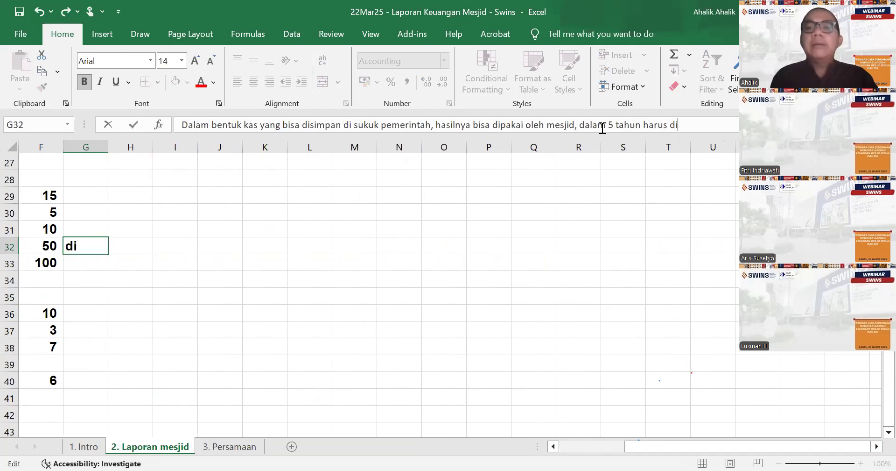
type("kembalikembaliak")
key("Return")
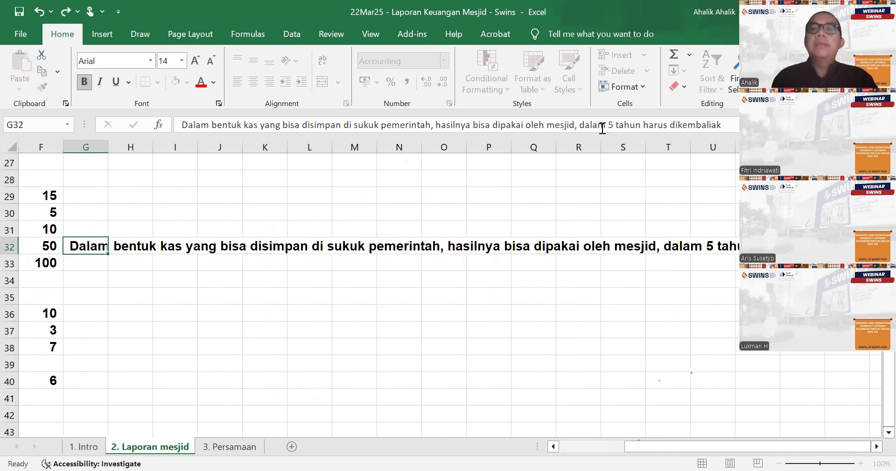
- On the 3. Persamaan sheet, clear the land wakaf amount in M9 and its Penghasilan label in N9
left_click_drag(682, 446, 449, 454)
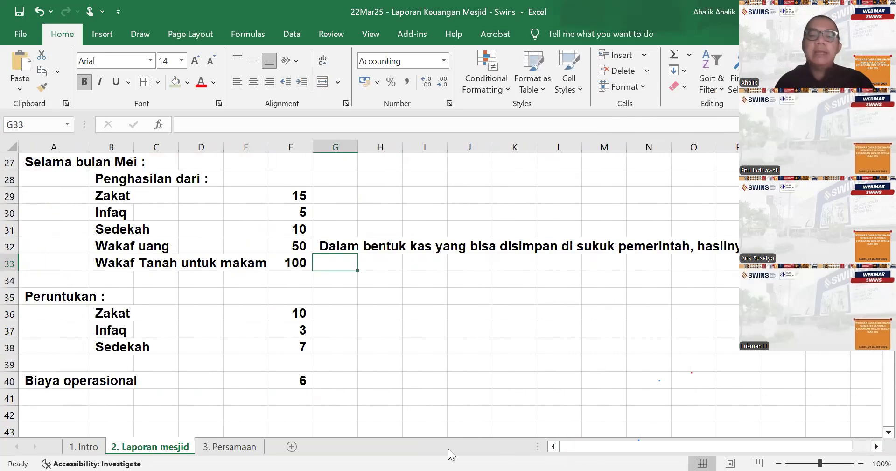
left_click(247, 448)
left_click(575, 286)
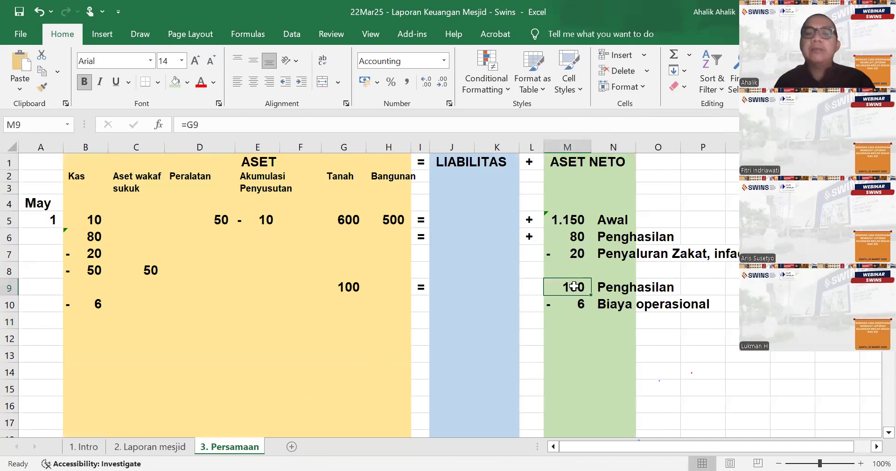
key("Delete")
key("Right")
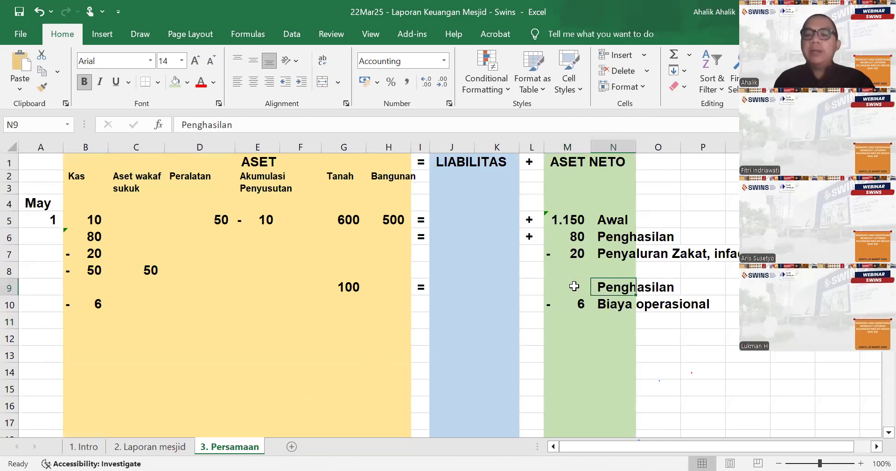
key("Delete")
left_click(449, 180)
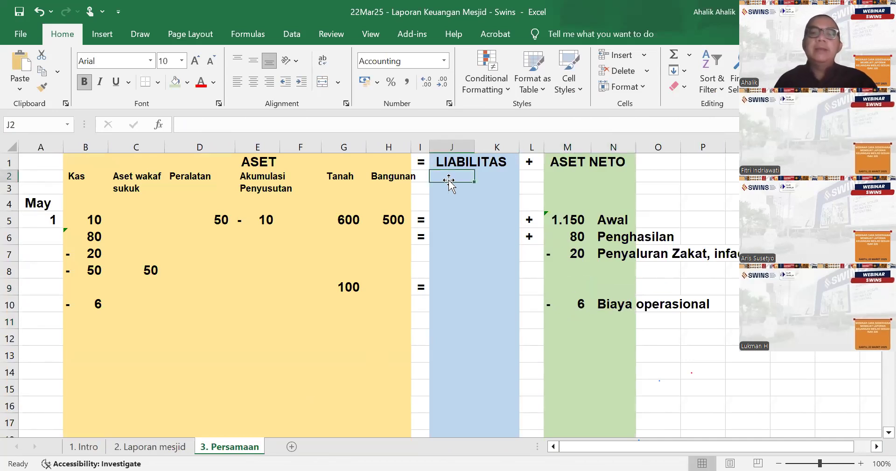
type("Wa")
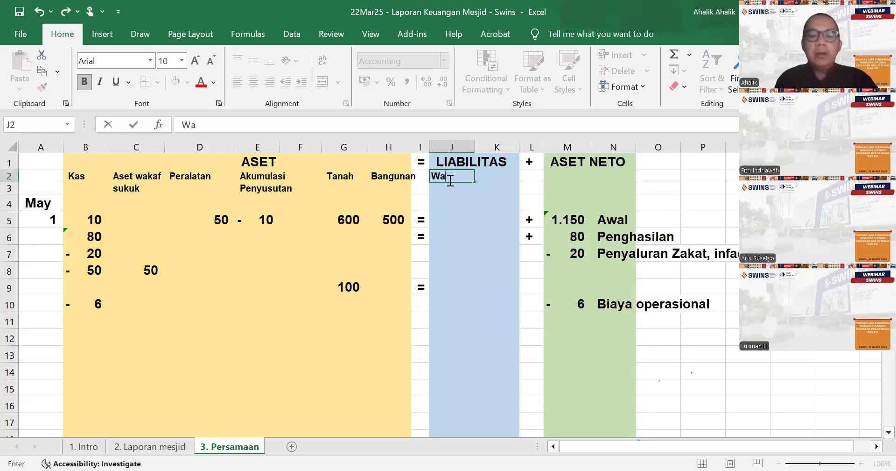
key("BackSpace")
key("BackSpace")
type("W")
key("BackSpace")
type("Waqaf")
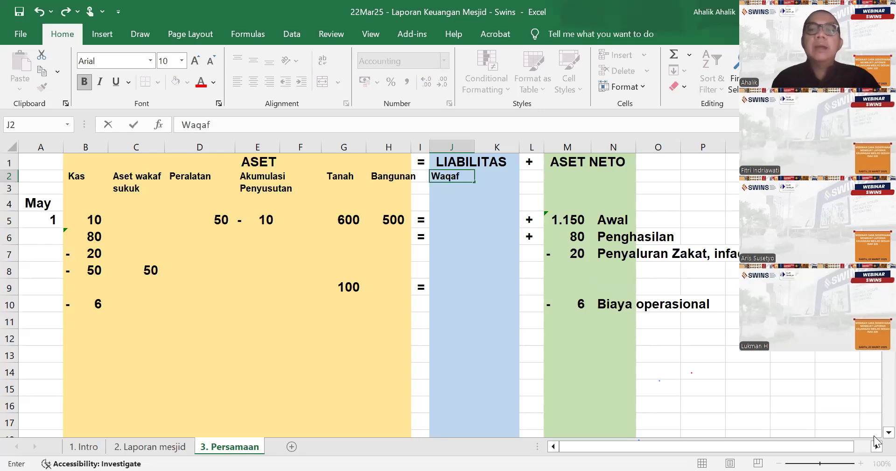
key("BackSpace")
key("BackSpace")
key("BackSpace")
key("BackSpace")
key("BackSpace")
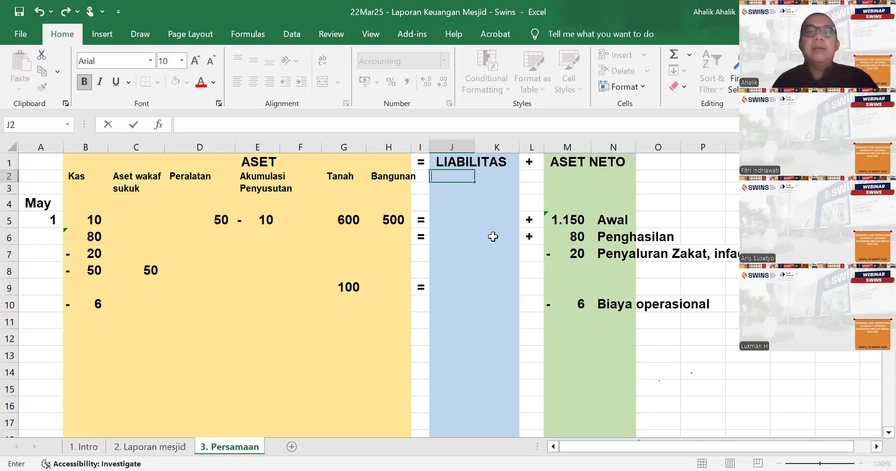
- Undo the clearing of the Penghasilan label in N9
left_click(621, 281)
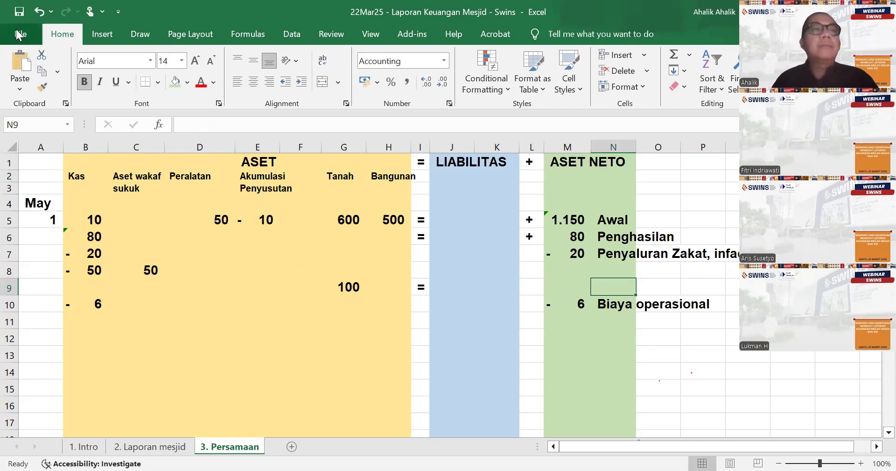
left_click(39, 14)
left_click(40, 14)
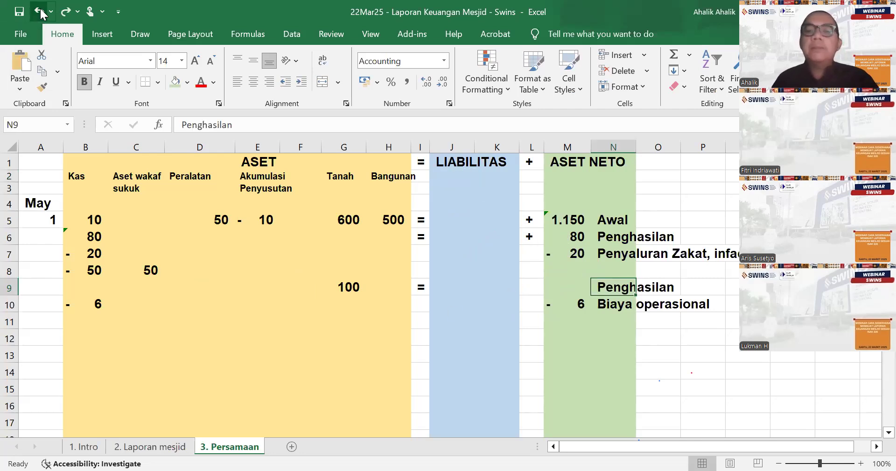
left_click(357, 323)
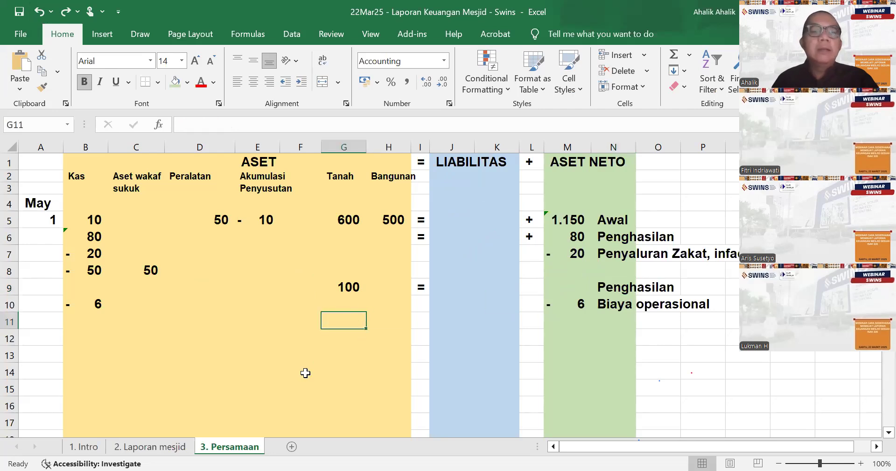
- Check the May zakat, infaq, sedekah and wakaf uang amounts on 2. Laporan mesjid, and set Penghasilan in M6 on 3. Persamaan to 30
left_click(169, 447)
scroll(210, 327, "up", 2)
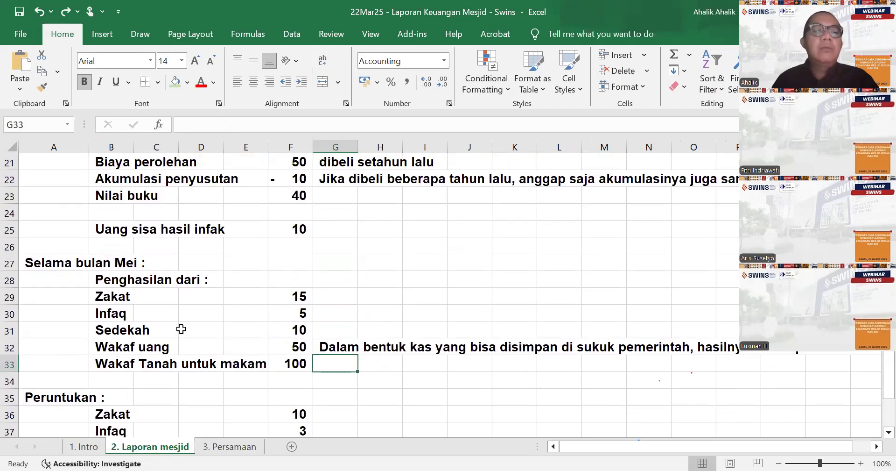
left_click(277, 351)
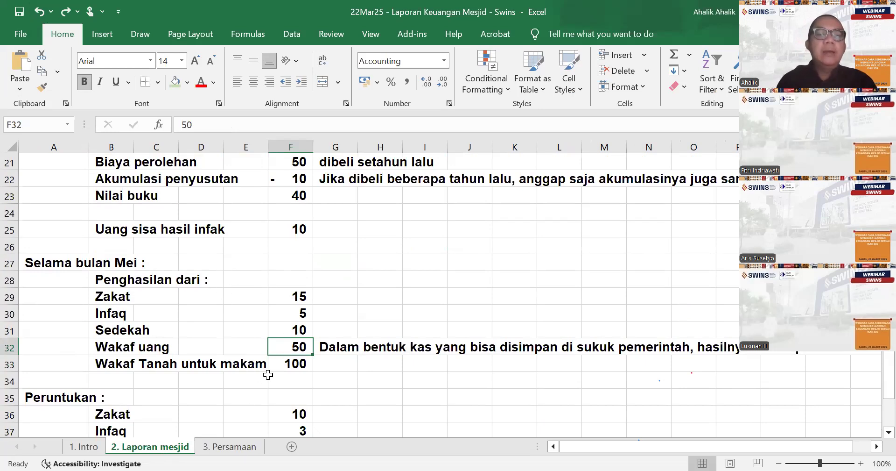
left_click(239, 448)
left_click(563, 231)
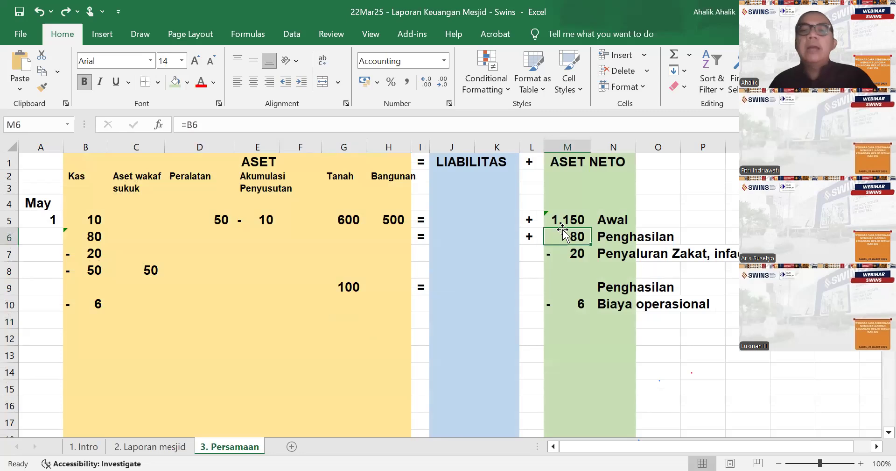
left_click(162, 451)
left_click(302, 294)
left_click_drag(304, 312, 303, 332)
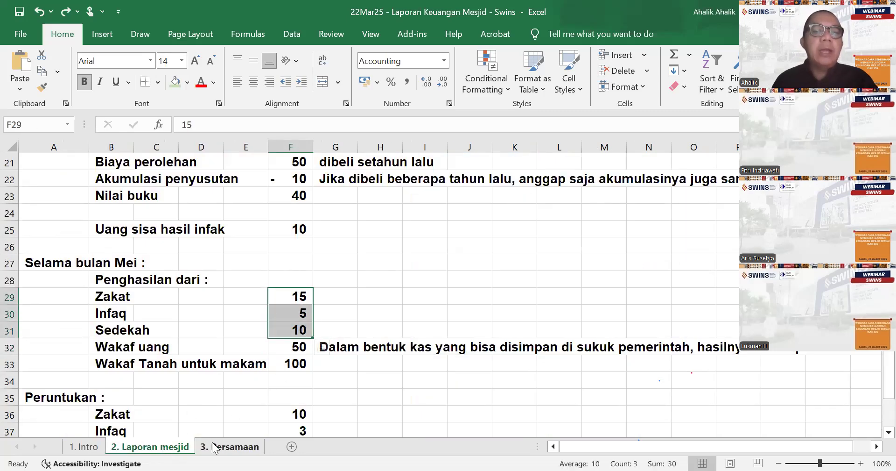
left_click(229, 446)
type("30")
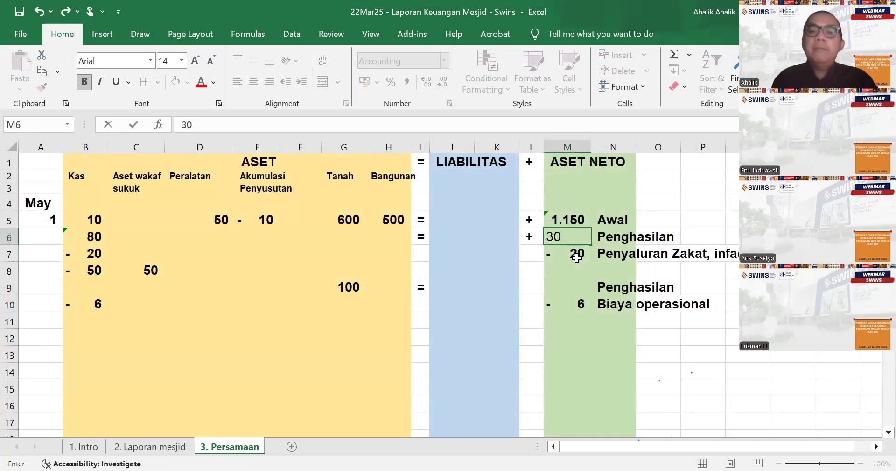
key("Return")
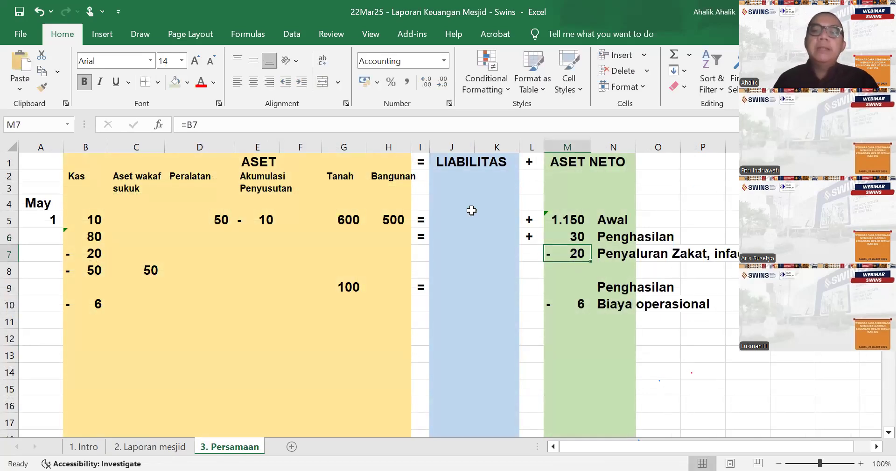
- Add the two-line heading "Wakaf" and "sementara" under LIABILITAS in J2 and J3, and go to J6
left_click(447, 172)
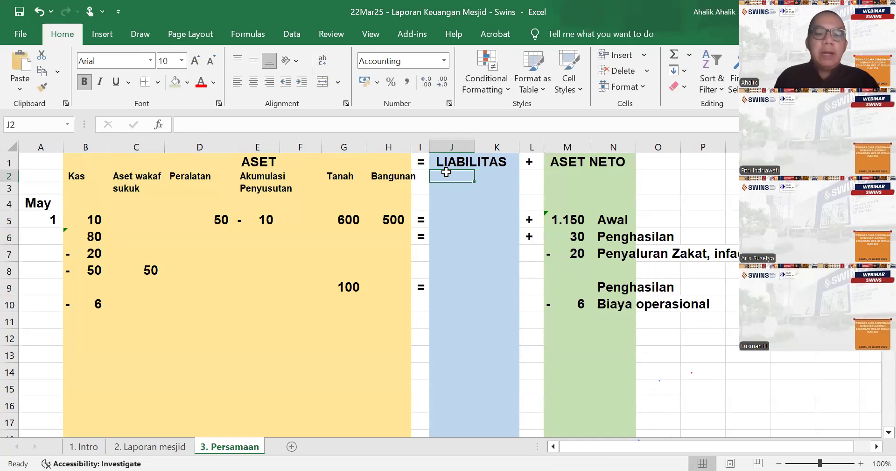
type("Waq")
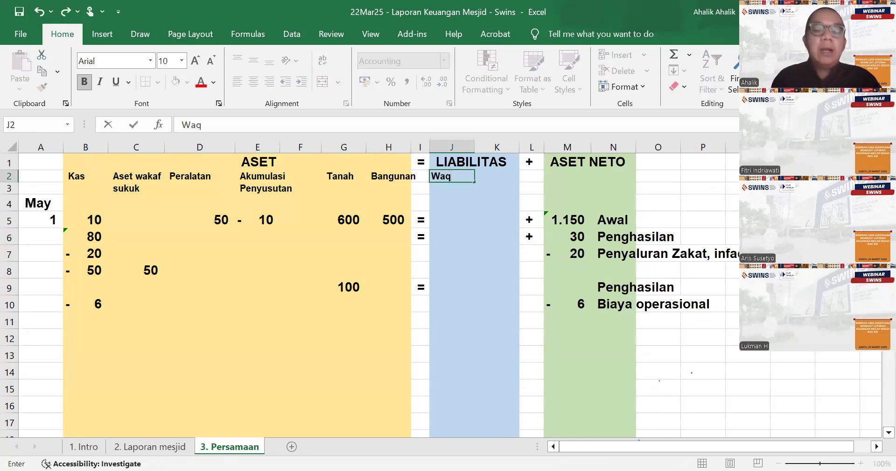
key("BackSpace")
type("kaf")
key("Return")
type("sementara")
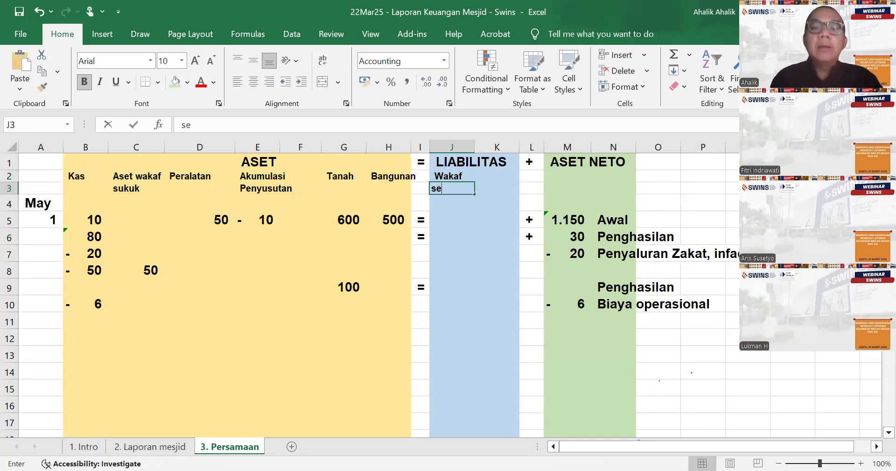
key("ctrl+Return")
key("Down")
key("Down")
key("Down")
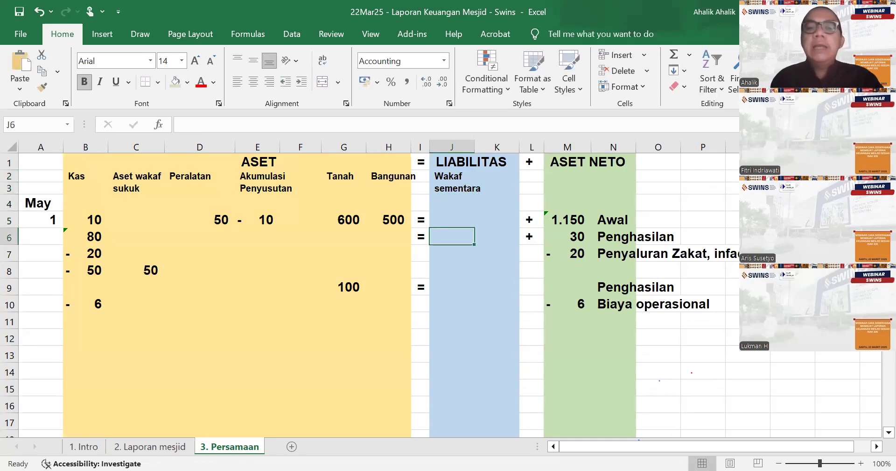
- Enter 50 as the temporary wakaf liability in J6, on the first Penghasilan row
type("50")
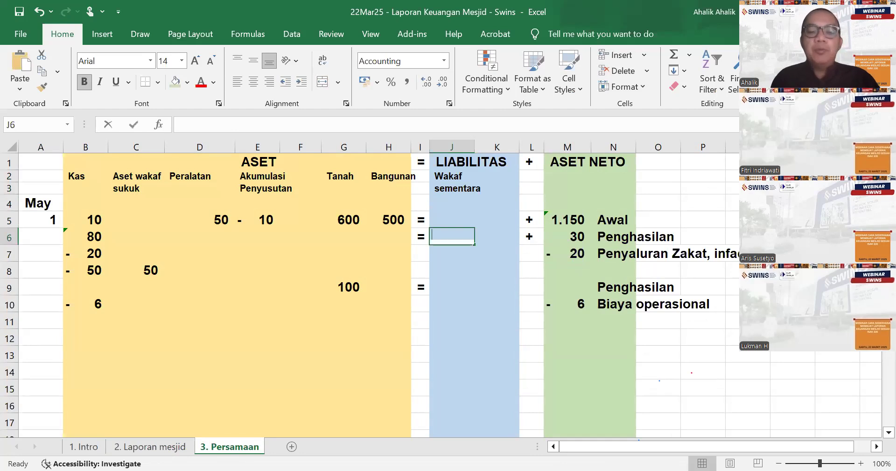
key("Return")
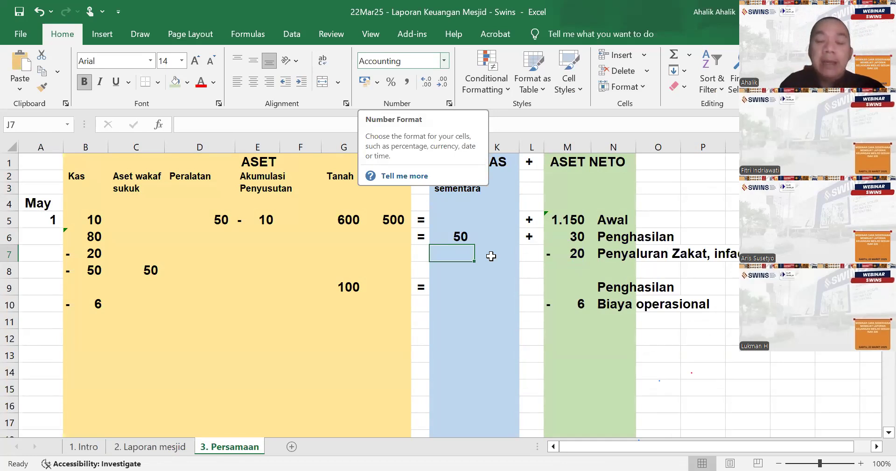
left_click(460, 234)
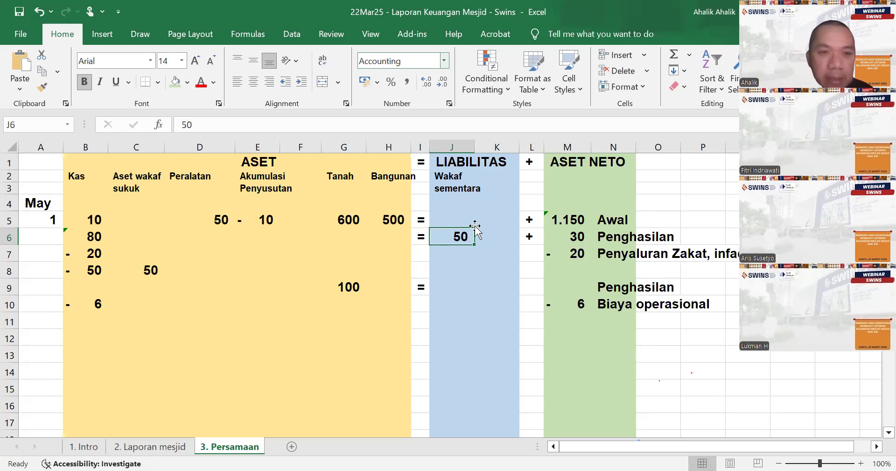
- Review the sukuk and land entries in rows 8 and 9, and set the land wakaf Penghasilan in M9 to 100
left_click(86, 274)
left_click(149, 269)
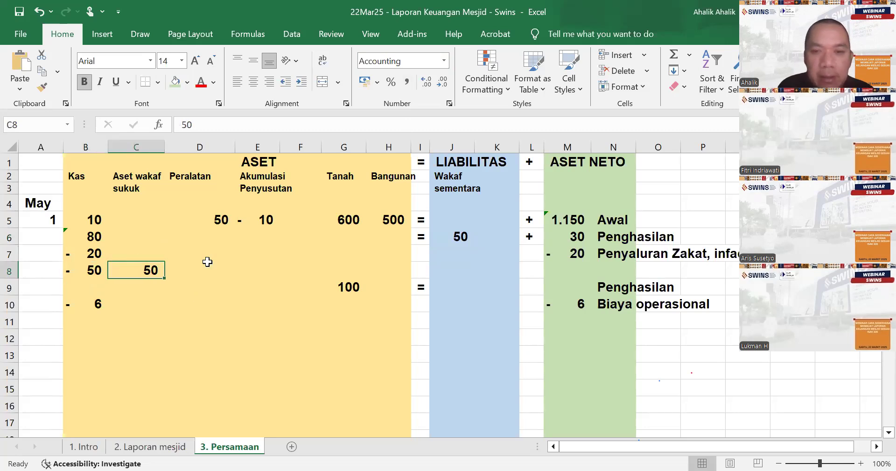
left_click(344, 286)
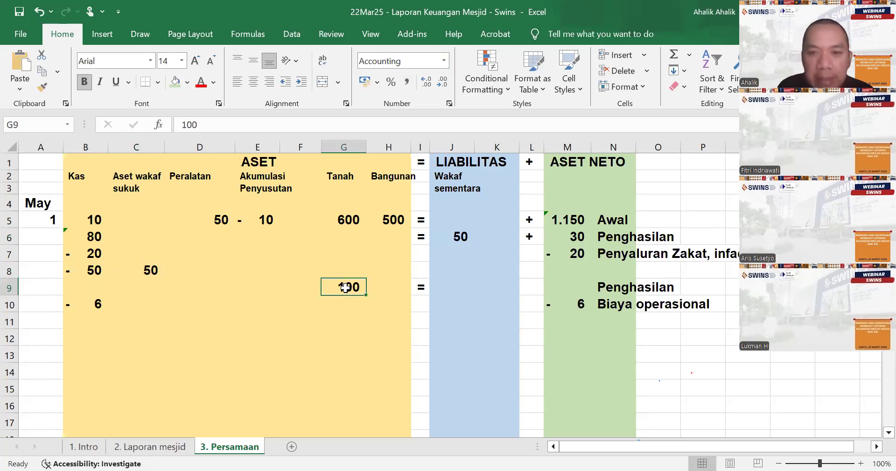
left_click(570, 289)
type("100")
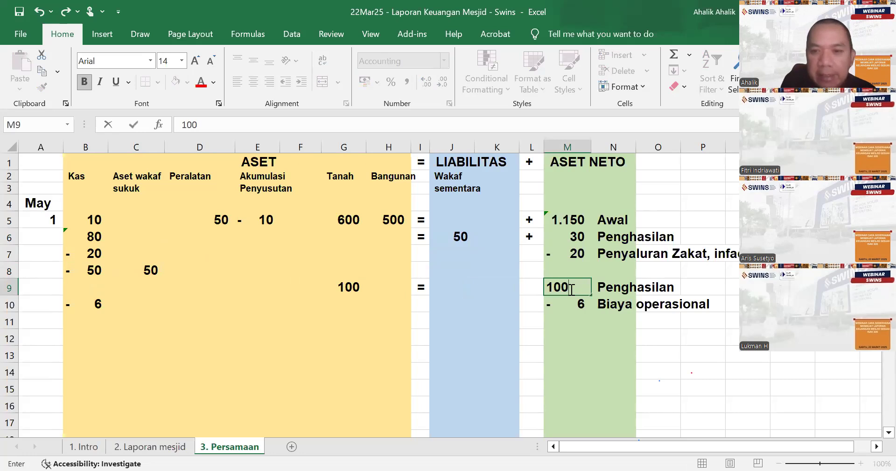
key("Return")
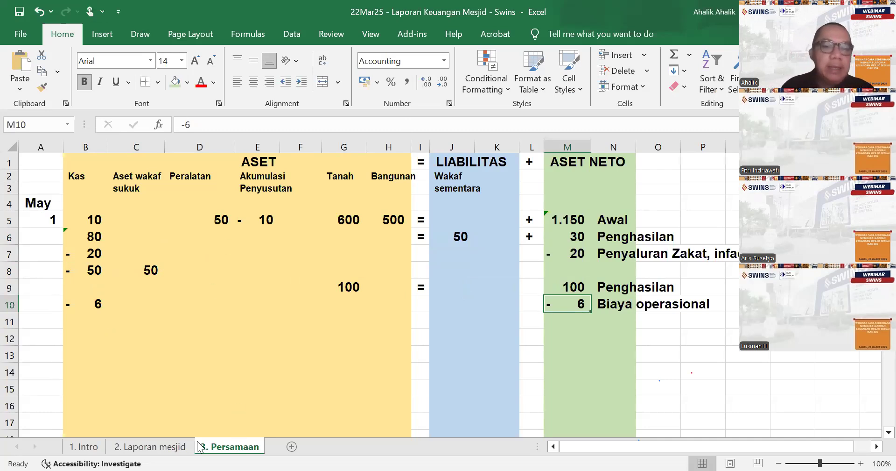
- Check the May operating cost on 2. Laporan mesjid, and add a bottom border under B10:M10 on 3. Persamaan
left_click(185, 447)
scroll(326, 356, "down", 3)
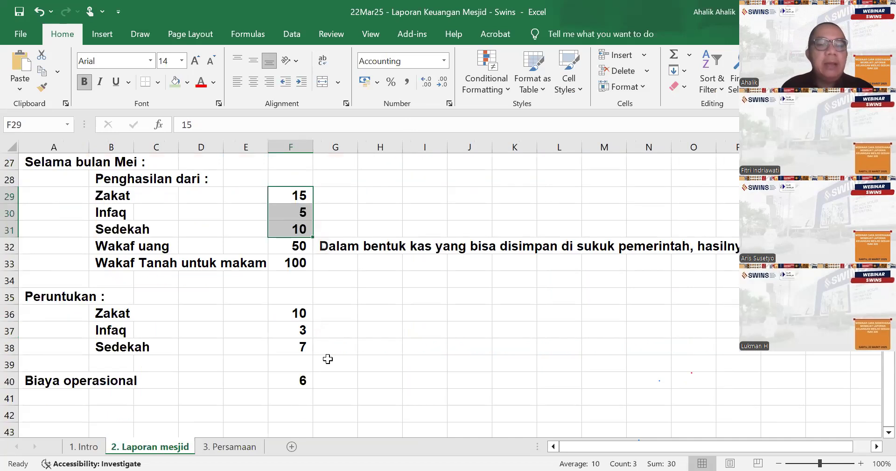
left_click(245, 446)
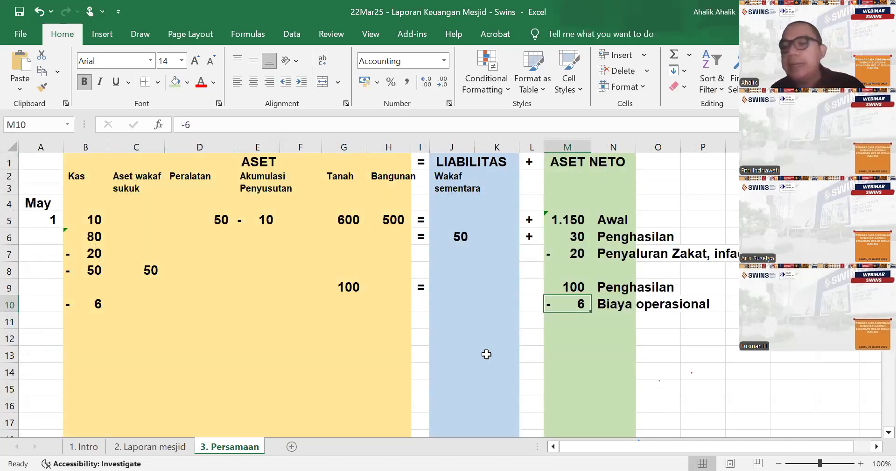
left_click_drag(92, 305, 585, 304)
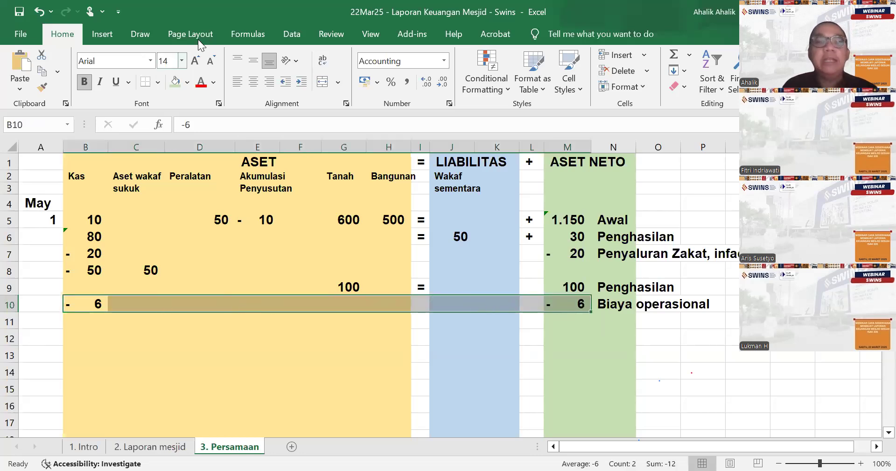
left_click(145, 83)
left_click(287, 353)
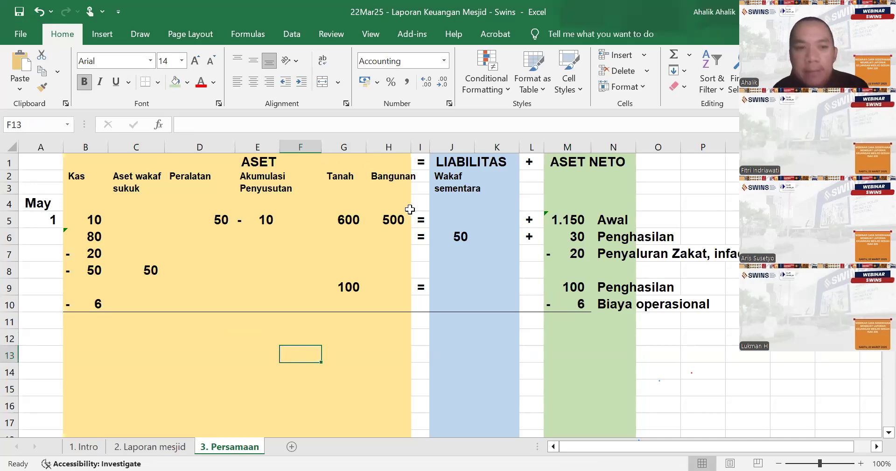
- Total the Kas column in B11 with =SUM(B5:B10), and fill the formula across the asset columns to H11
left_click(91, 318)
type("=")
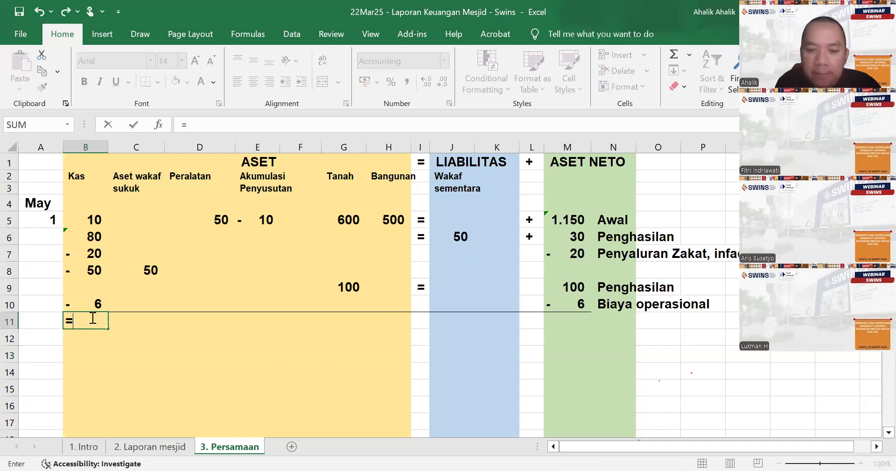
type("sum(")
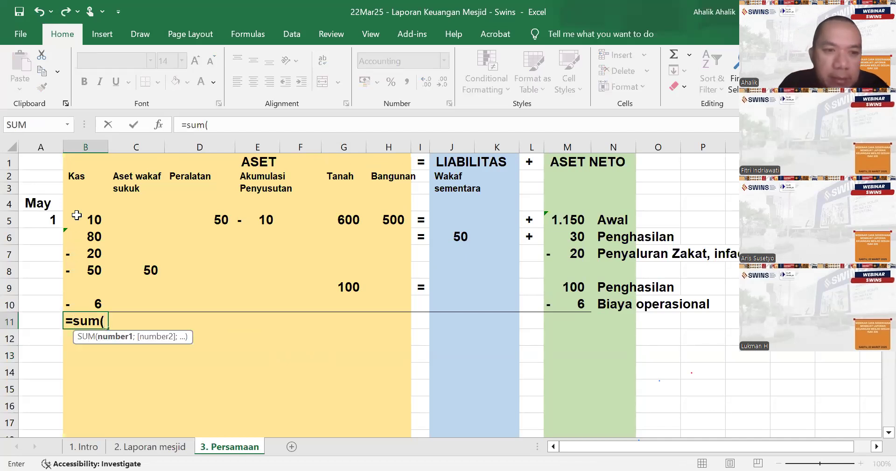
left_click_drag(87, 220, 87, 300)
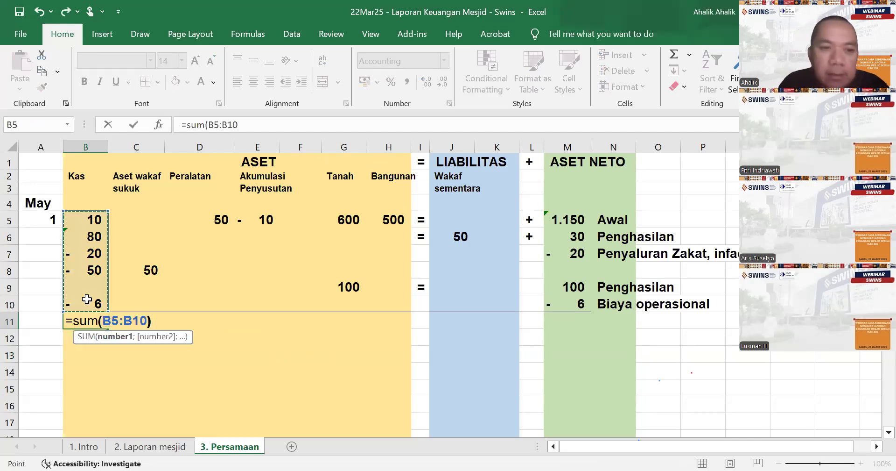
key("Return")
left_click(92, 318)
left_click_drag(108, 329, 407, 334)
- Total the Wakaf sementara column in J11 with =SUM(J5:J10)
left_click(450, 317)
type("=")
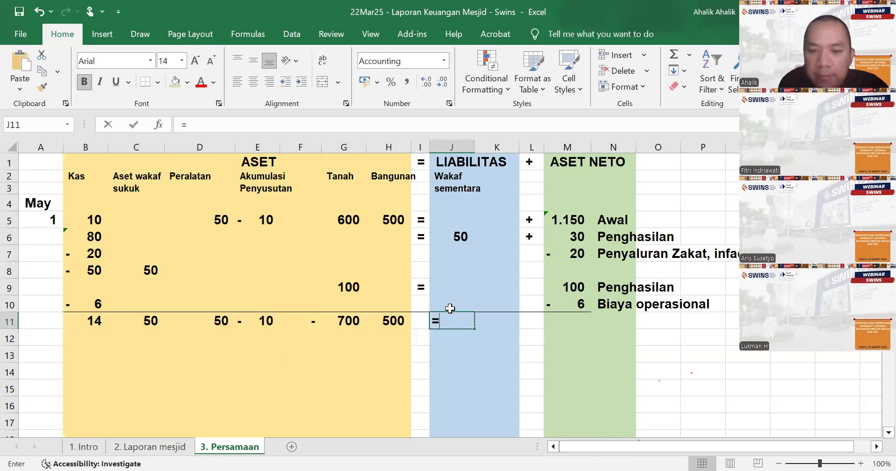
type("sum(")
left_click_drag(442, 214, 452, 300)
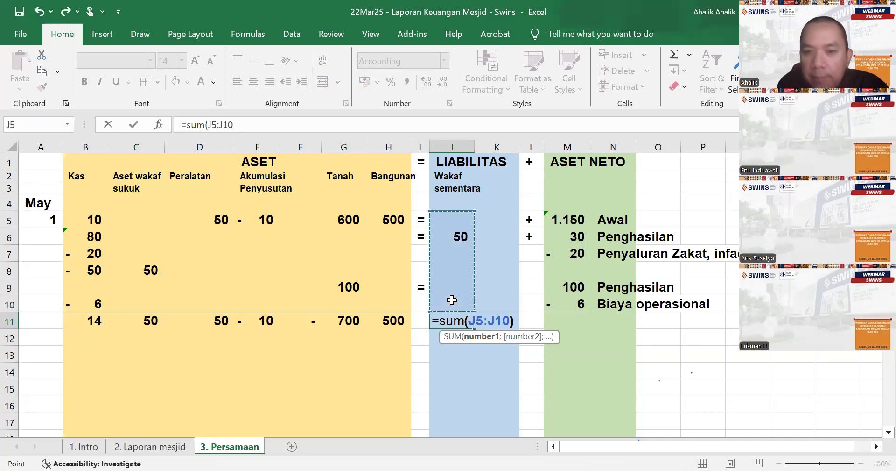
key("Return")
- Total the ASET NETO column in M11 with =SUM(M5:M10)
left_click(568, 318)
type("=")
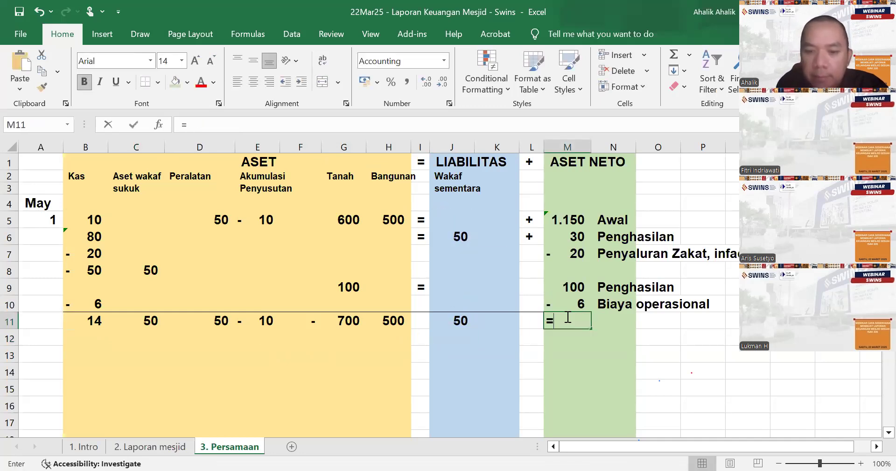
type("sum(")
left_click(567, 220)
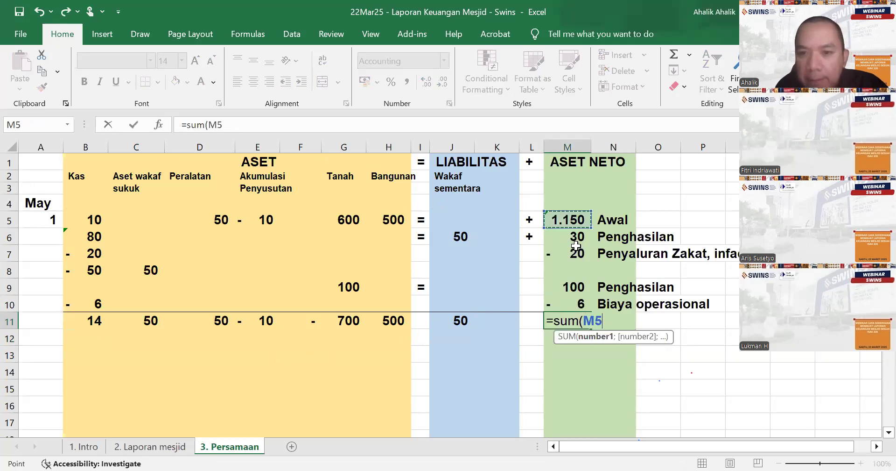
left_click_drag(589, 302, 589, 302)
key("Return")
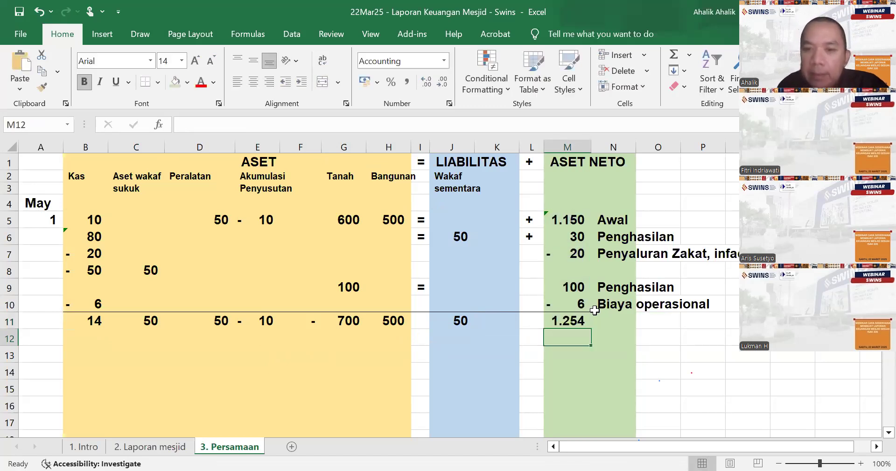
left_click(598, 320)
- Add the report title "Mesjid Swins" in B14 and "Laporan Aktivitas" in B15, below the equation table
scroll(220, 377, "down", 2)
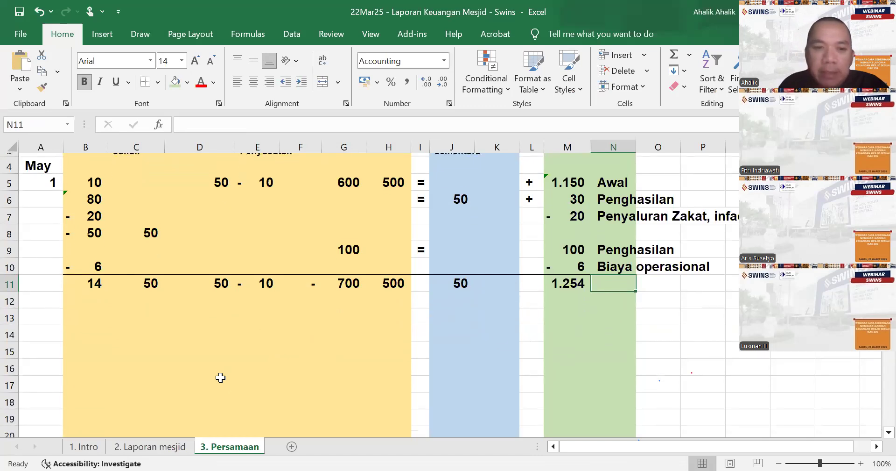
scroll(157, 358, "down", 1)
left_click(86, 282)
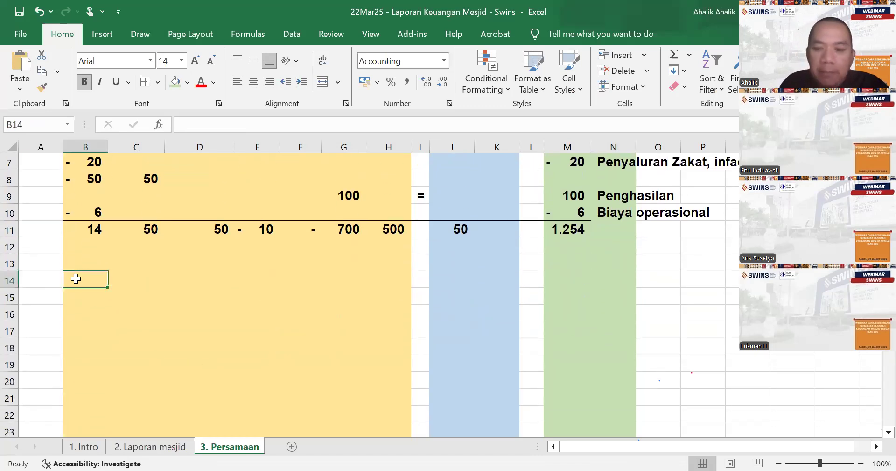
type("Mesjid Swins")
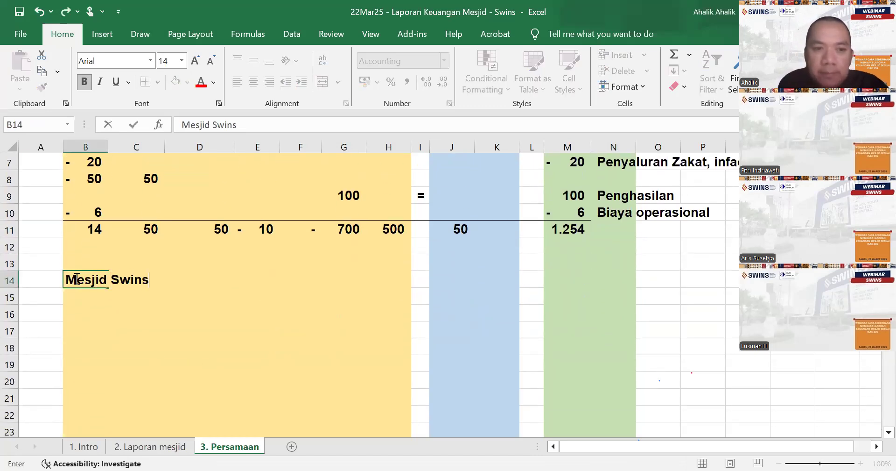
key("Return")
type("Laporan Ak")
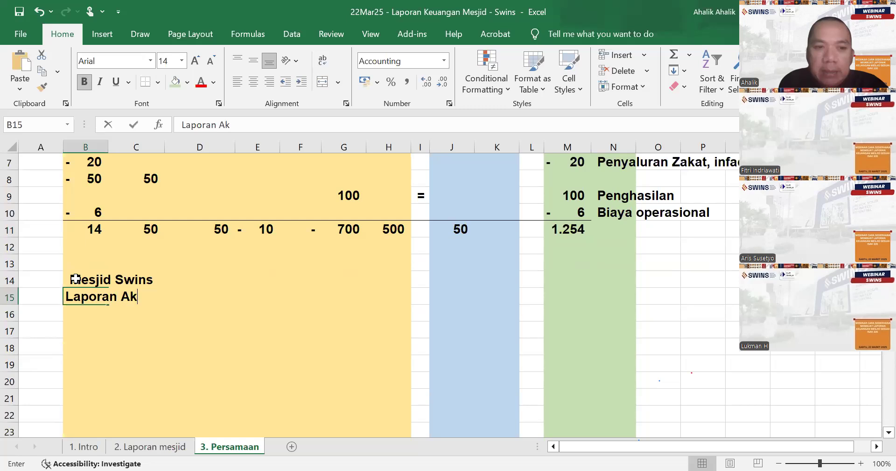
type("tivitas")
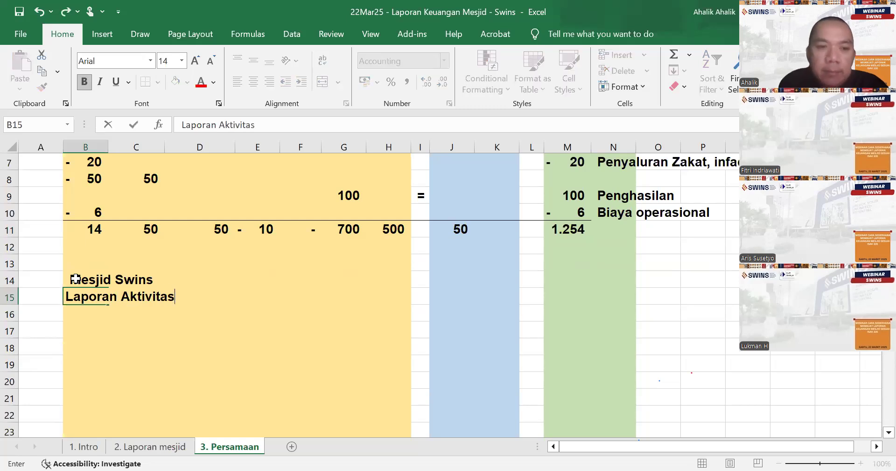
key("Return")
key("Return")
- Add the income heading "Penghasilan :" in B17, leaving a blank row below the report title
type("Penghasilan")
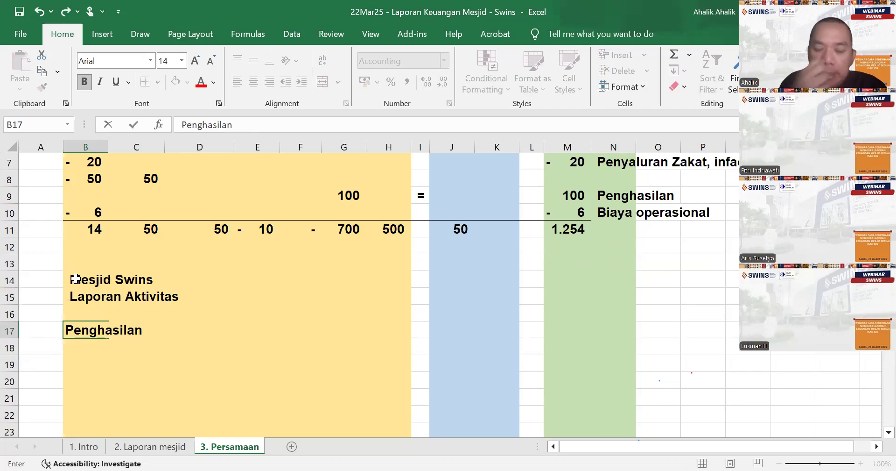
key("Return")
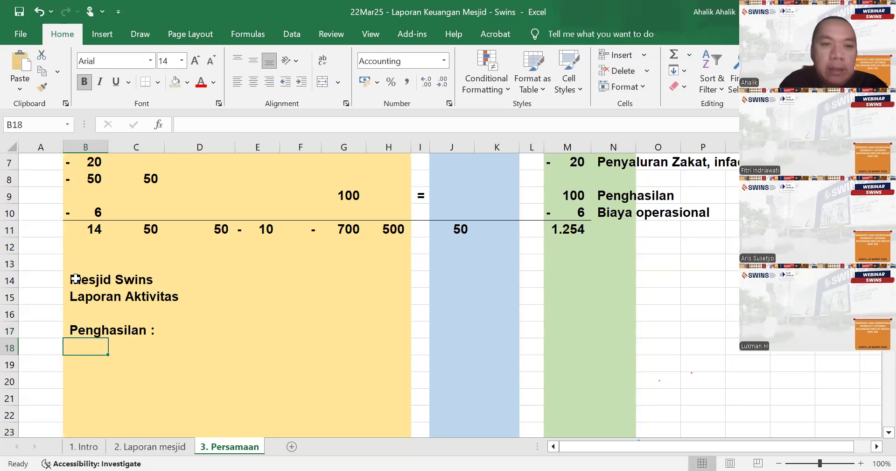
- Check the May income items on 2. Laporan mesjid, and enter the label Zakat in B18 on 3. Persamaan
scroll(70, 269, "up", 2)
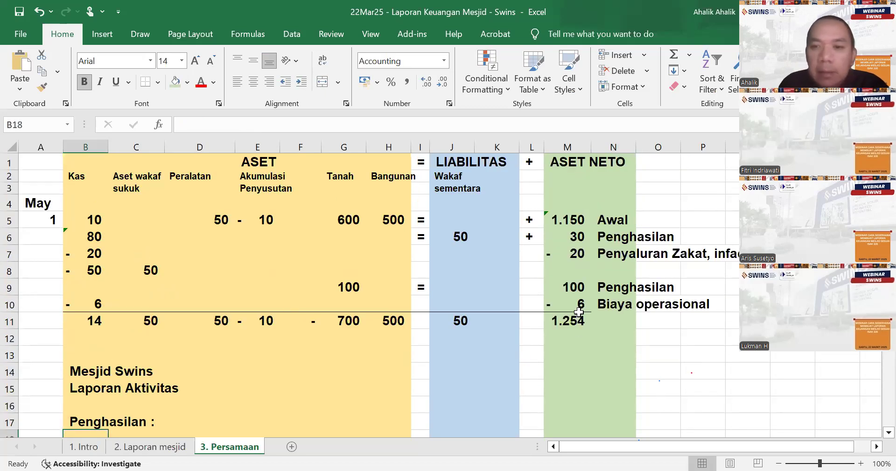
left_click(149, 447)
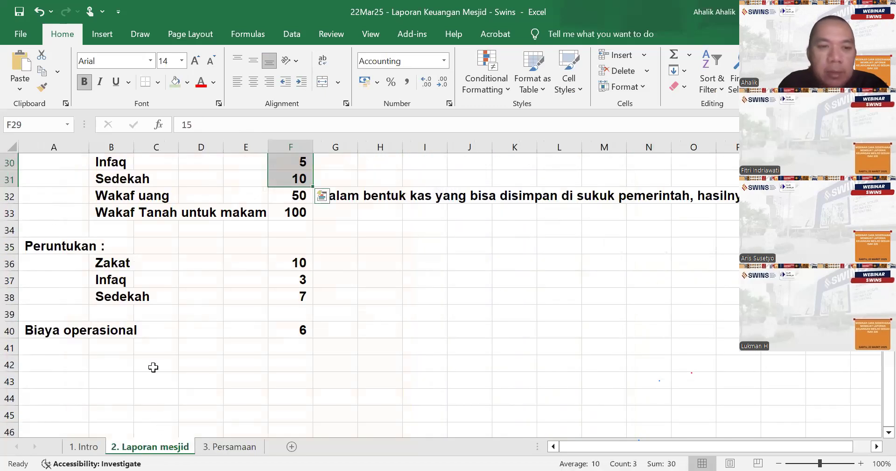
scroll(161, 295, "up", 3)
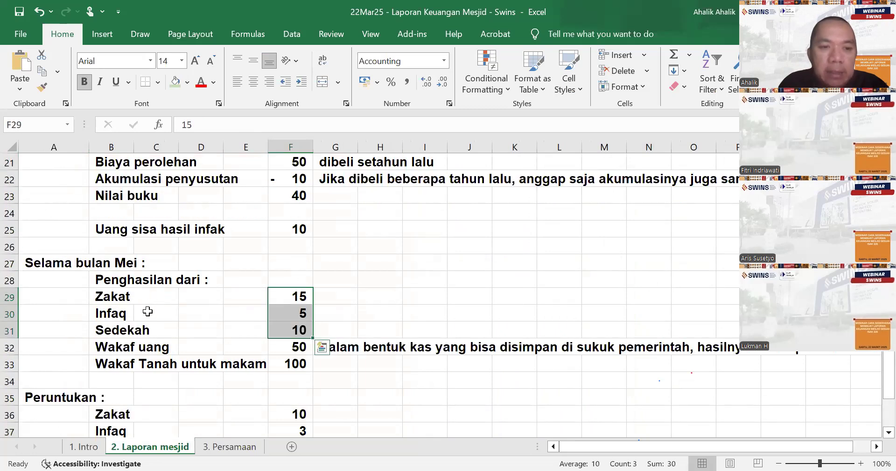
left_click(228, 449)
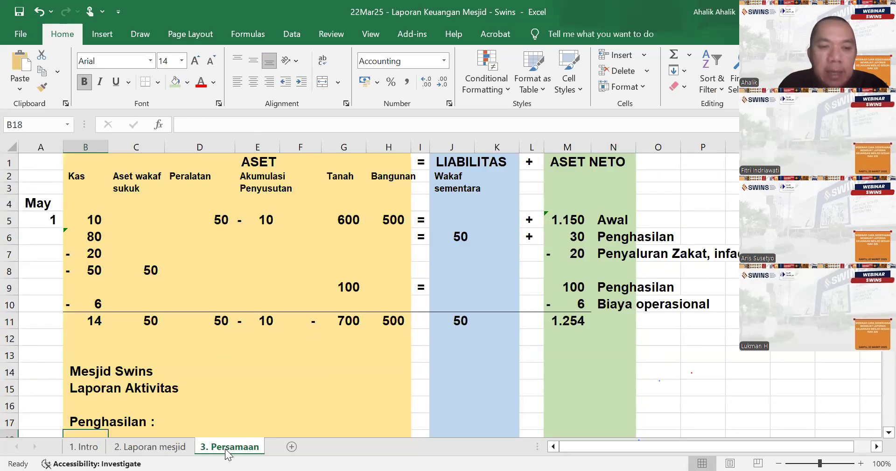
type("Zakar")
key("Return")
type("I")
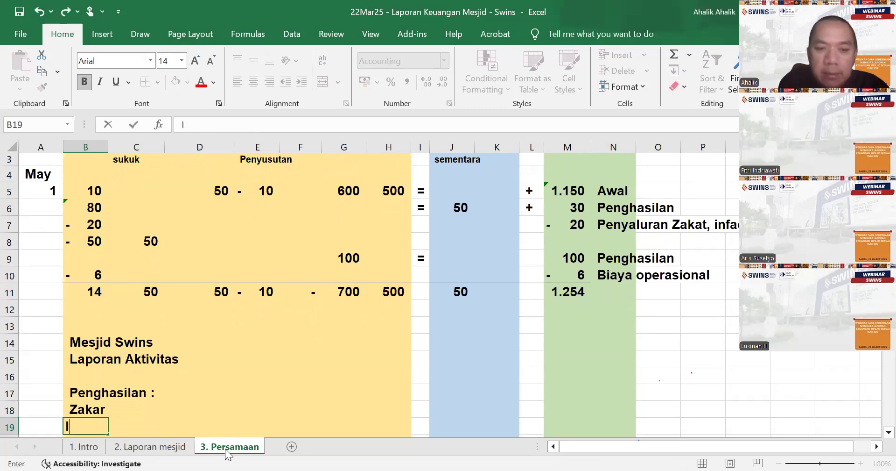
key("Up")
type("a")
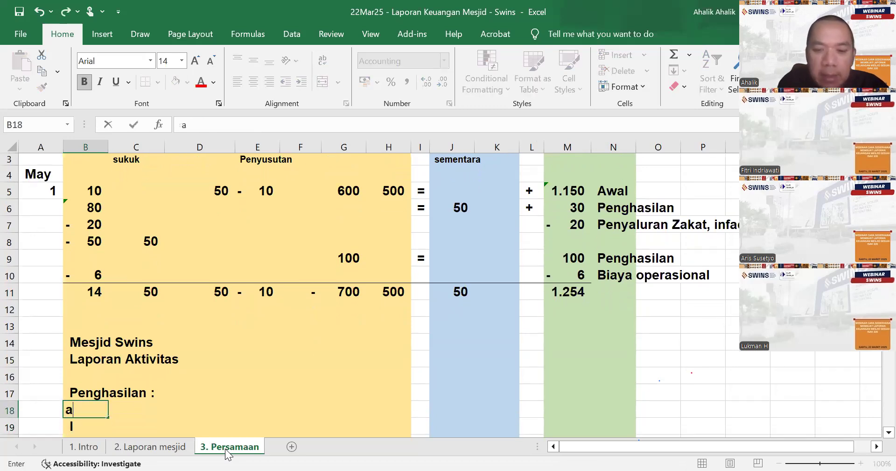
type("kat")
key("Return")
key("Up")
type("Zaka")
key("Return")
- Enter the labels Infaq in B19 and Sedekah in B20, and move to the cells beside the Zakat label in row 18
type("Indaq")
key("BackSpace")
key("BackSpace")
key("BackSpace")
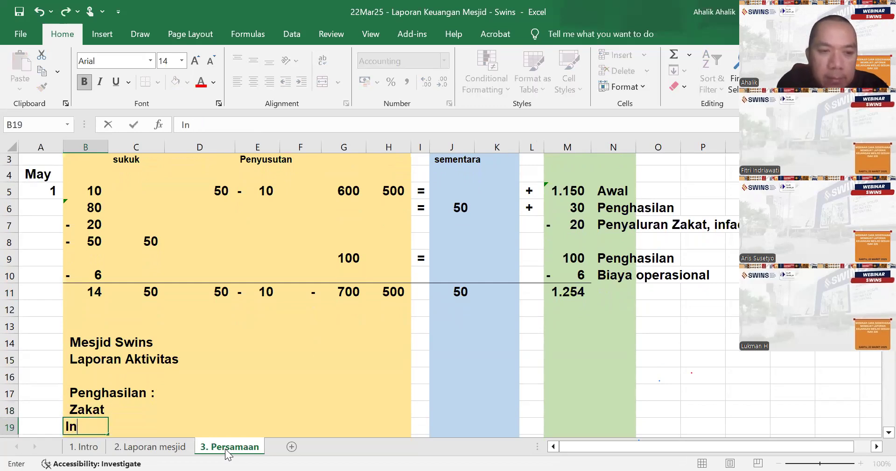
type("faq")
key("Return")
type("Sedekah")
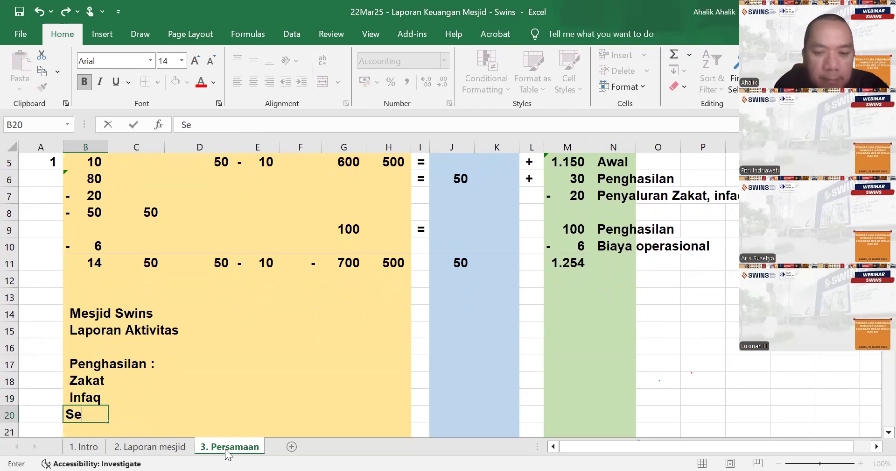
key("Return")
key("Up")
key("Up")
key("Up")
key("Right")
key("Right")
key("Right")
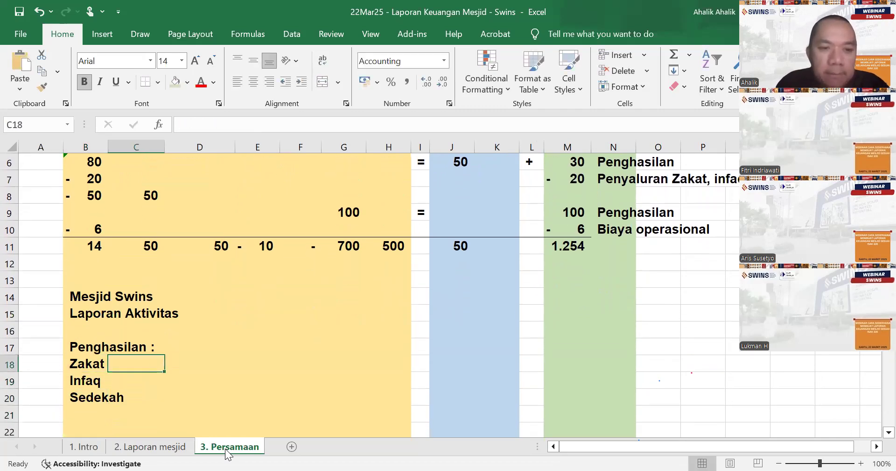
- Link D18 to the Zakat income in F29 on 2. Laporan mesjid, and fill the formula down to D20 for Infaq and Sedekah
key("Left")
type("=")
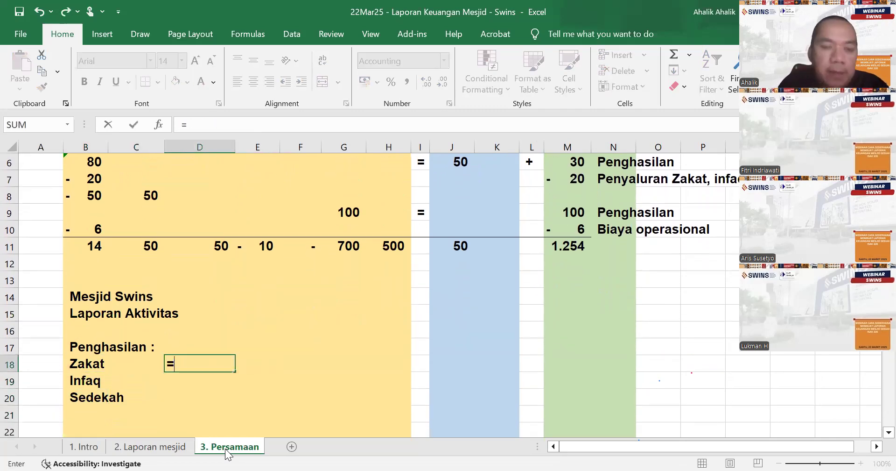
left_click(182, 446)
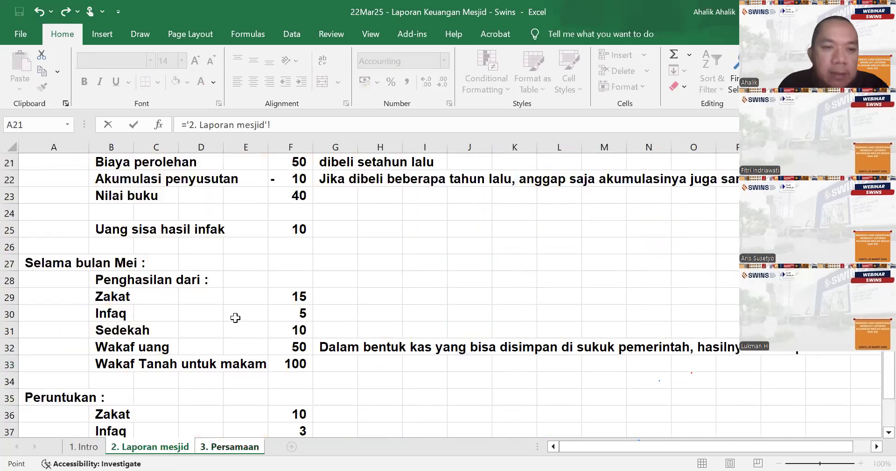
left_click(275, 291)
key("Return")
key("Up")
left_click(238, 371)
left_click(226, 364)
left_click_drag(235, 371, 233, 394)
- Add the label "Waqaf uang" in B21 and link D21 to the cash wakaf amount in F32 on 2. Laporan mesjid
scroll(232, 388, "down", 2)
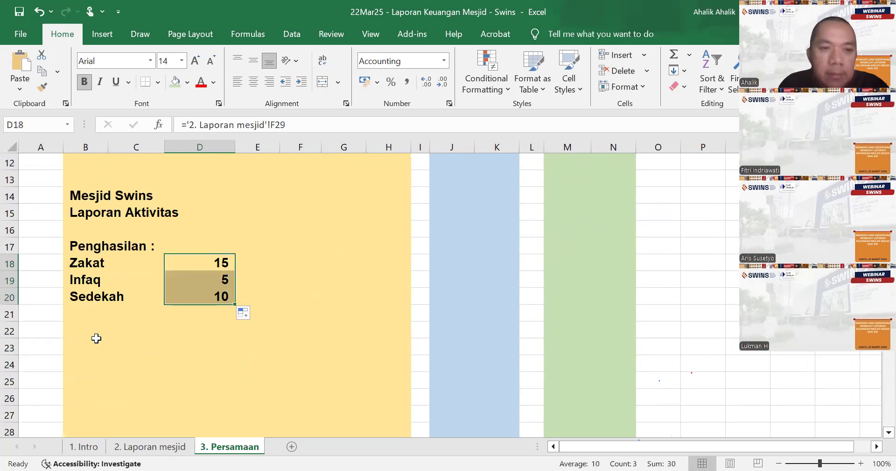
left_click(78, 323)
left_click(81, 312)
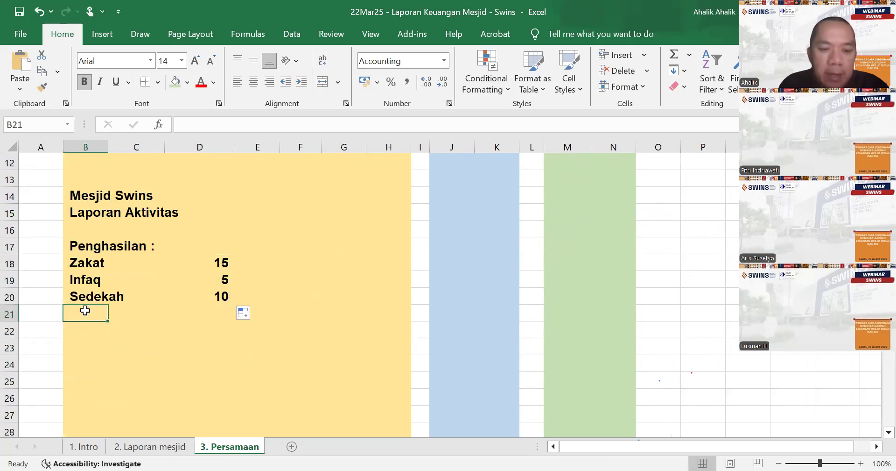
type("Waqaf uang")
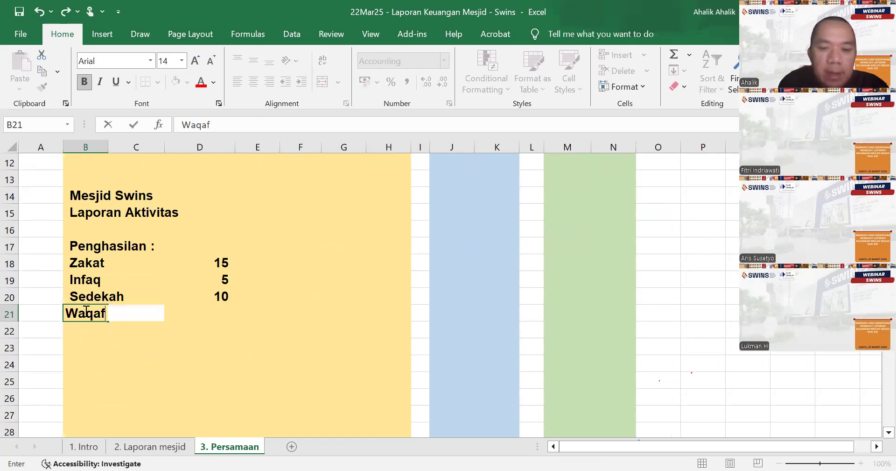
key("Tab")
key("Tab")
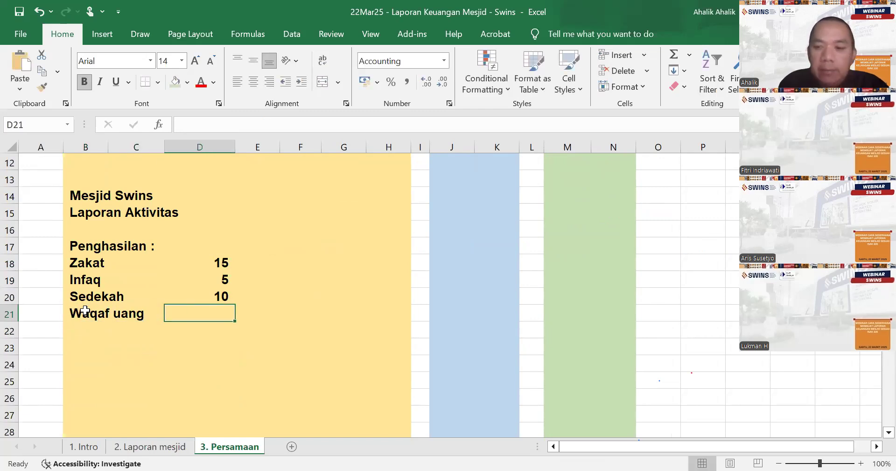
type("=")
left_click(150, 446)
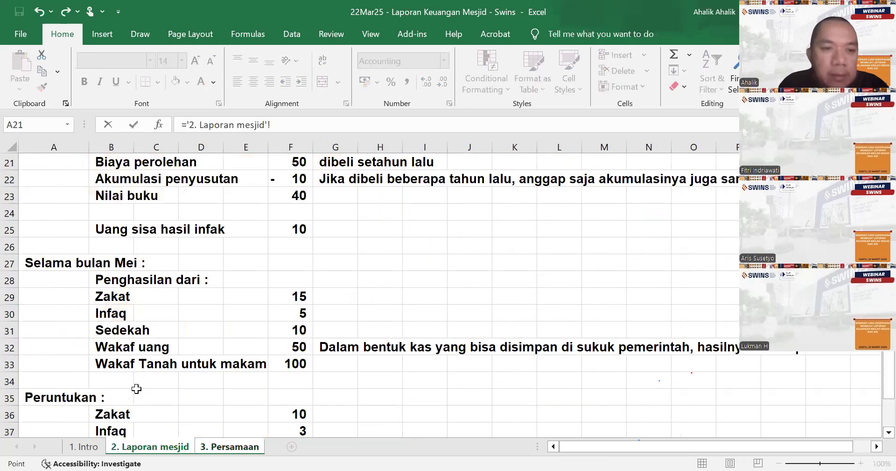
left_click(299, 351)
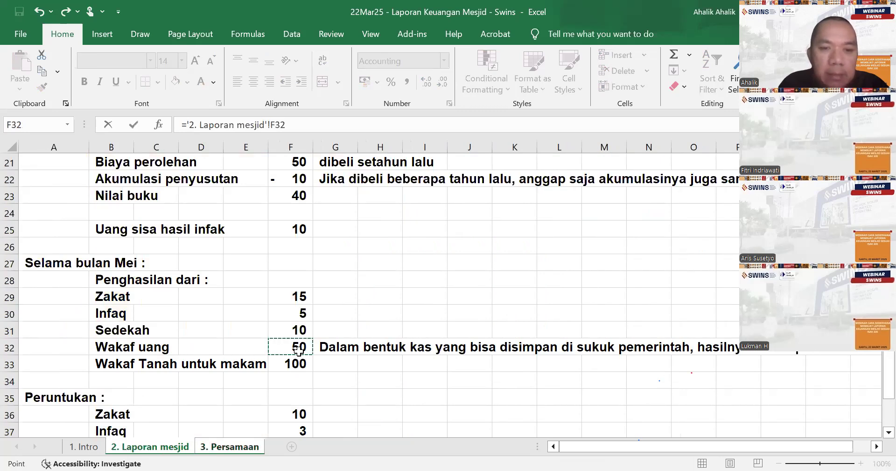
key("Return")
- Enter the label "Wakaf tanah" in B22 and correct the label in B21 to "Wakaf uang"
type("Wakaf t")
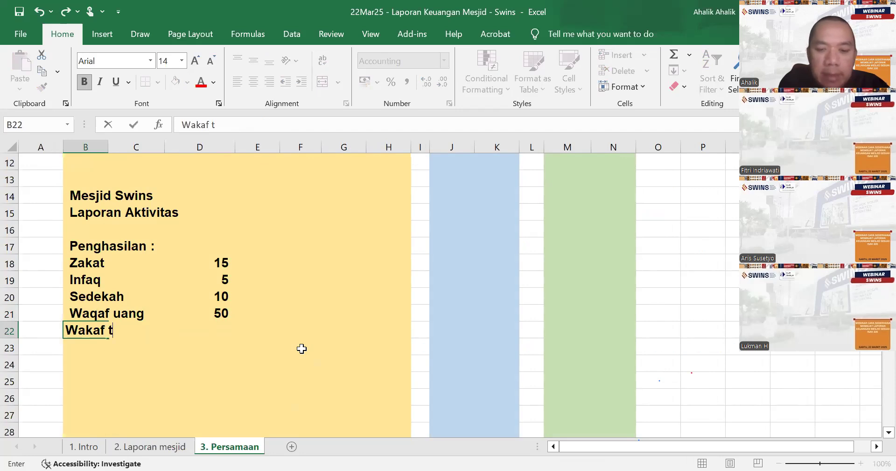
type("anah")
key("Up")
type("Wak")
key("BackSpace")
key("BackSpace")
type("j")
type("kaf uang")
key("Return")
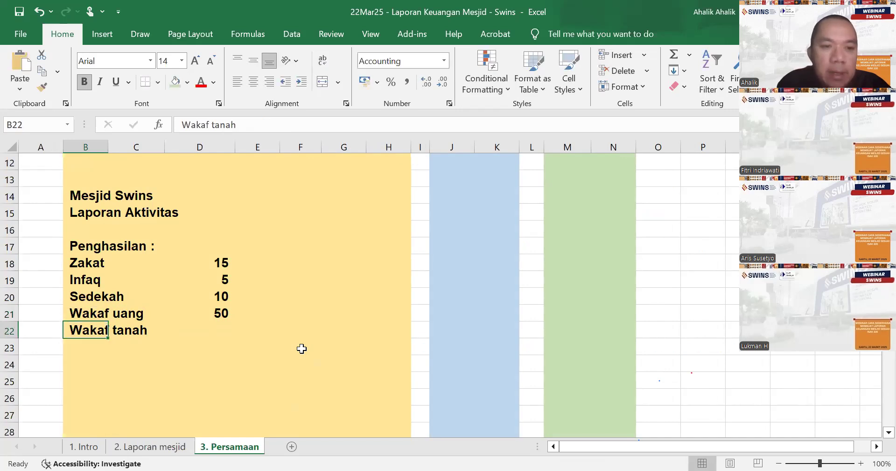
- Link D22 to the land wakaf amount in F33 on 2. Laporan mesjid, and underline it as the last income item
key("Right")
key("Right")
type("=")
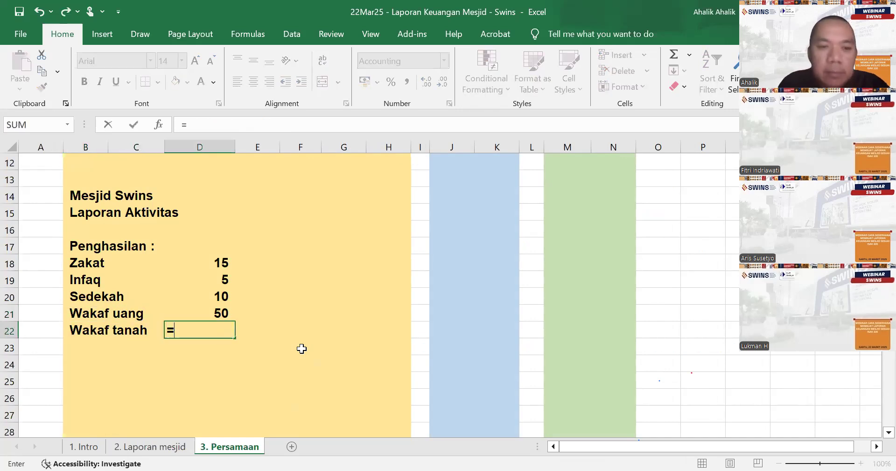
left_click(180, 448)
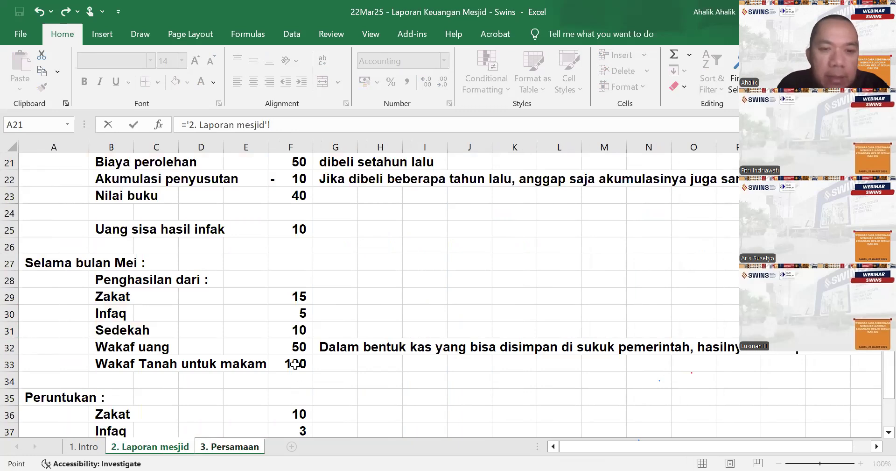
left_click(295, 363)
key("Return")
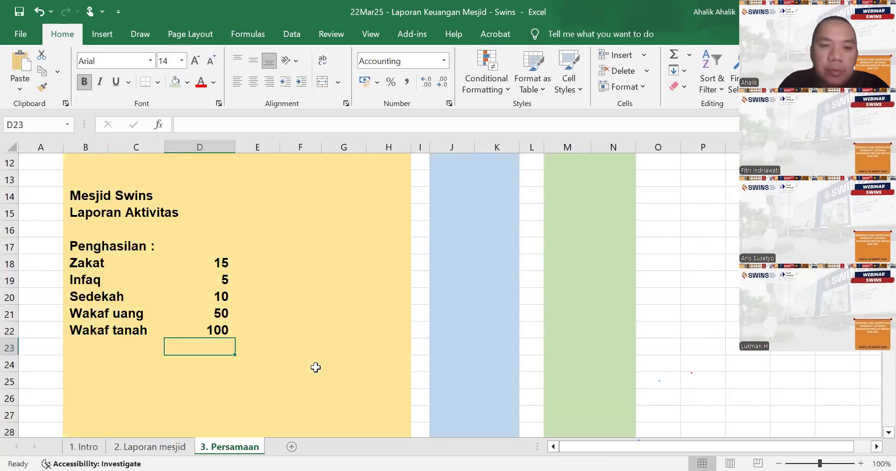
left_click(224, 325)
left_click(116, 81)
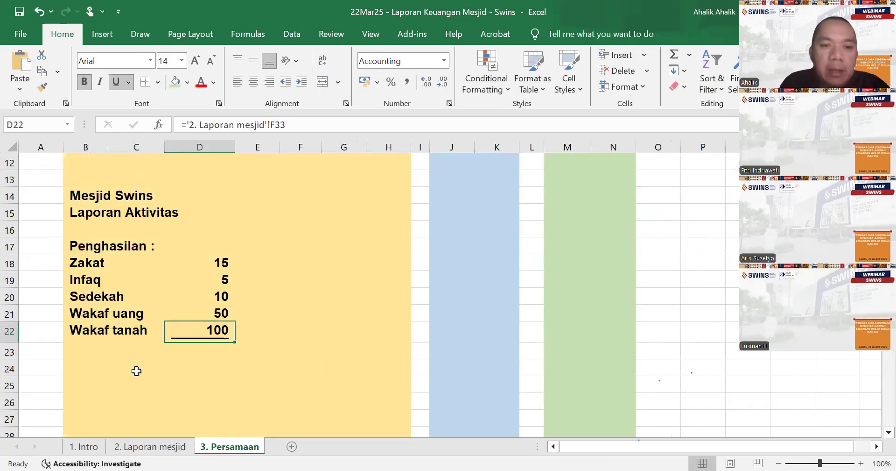
- Add the label "Total penghasilan" in B23, directly below the Wakaf tanah line
left_click(89, 347)
type("Total oeng")
key("BackSpace")
key("BackSpace")
key("BackSpace")
key("BackSpace")
type("p")
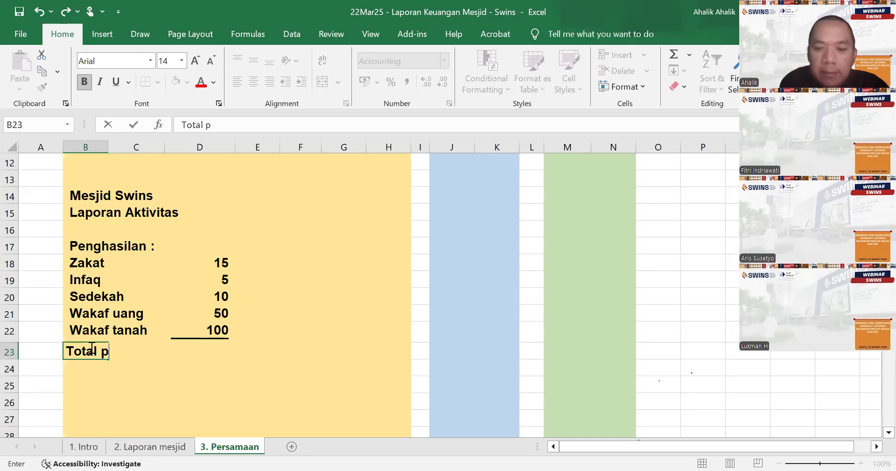
type("enghasilan")
key("Tab")
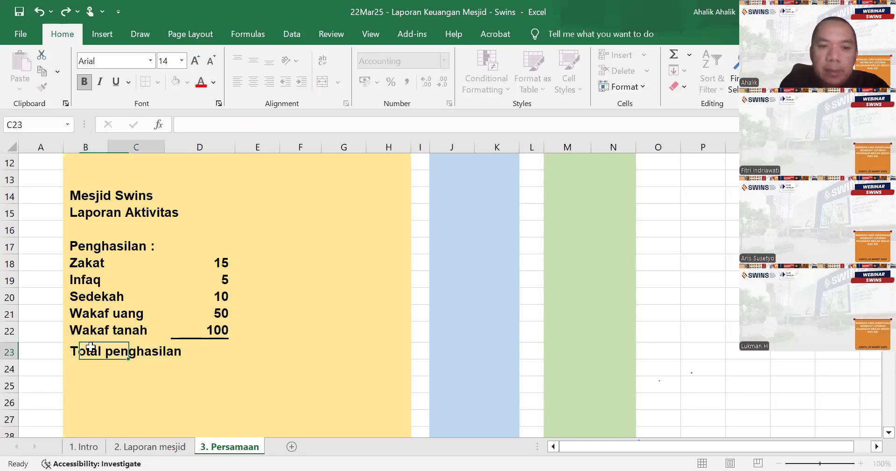
- Total the income amounts D18:D22 with a SUM formula in E23
key("Tab")
key("Tab")
type("=sum(")
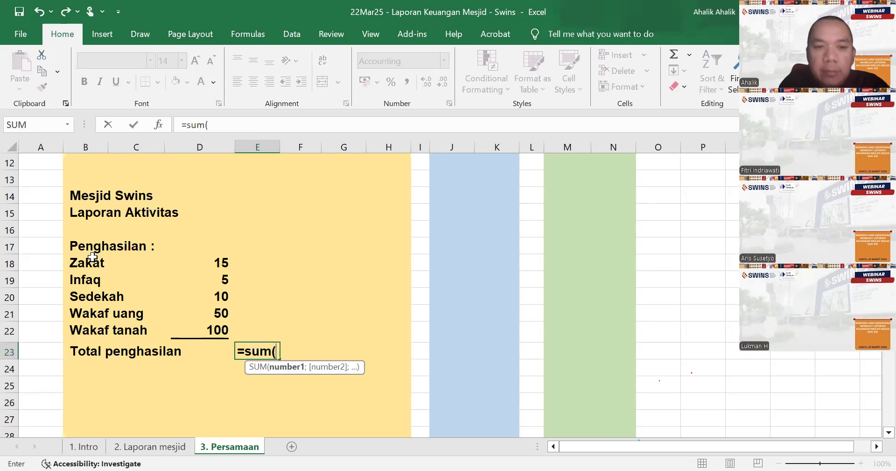
left_click(228, 261)
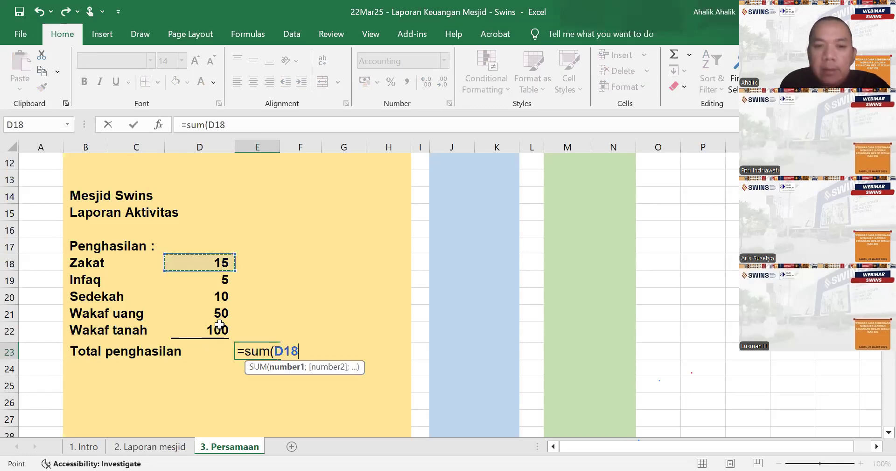
left_click_drag(228, 261, 220, 324)
key("Return")
key("Return")
- Add the distribution heading "Penyaluran :" in B25, leaving a blank row below the income total
key("Left")
key("Left")
key("Left")
type("Peny")
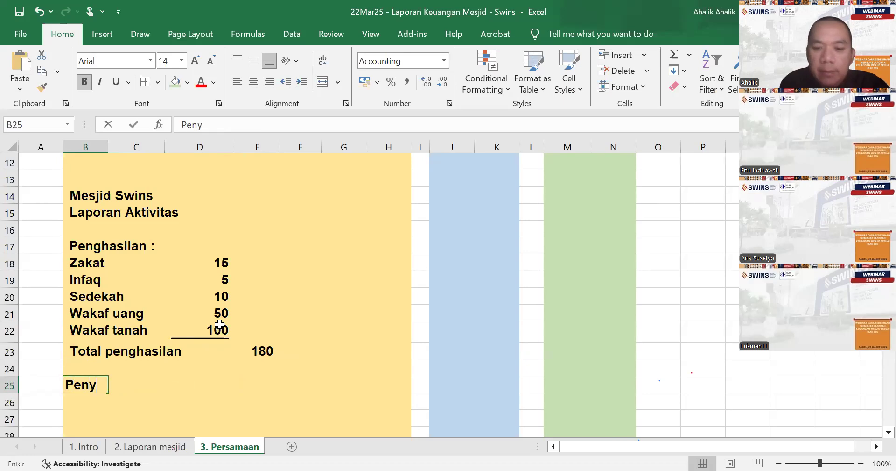
type("aluran :")
key("Return")
- Link B26 to the Zakat label in the income section and fill the formula down to B29
type("=")
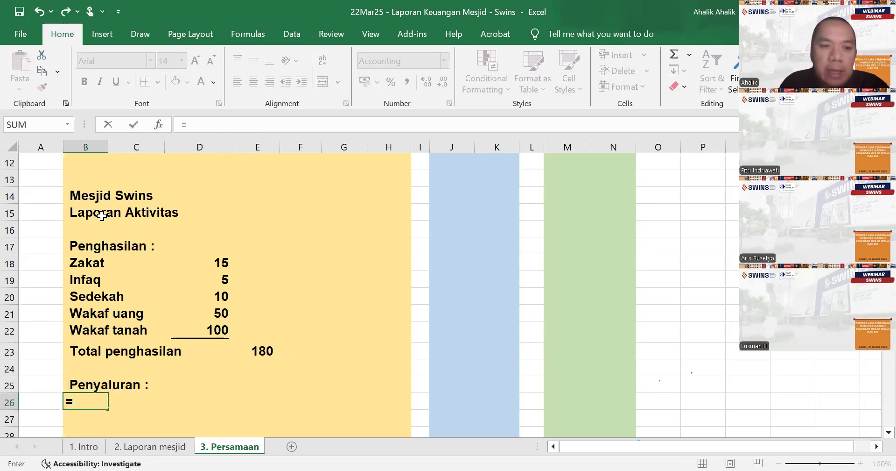
left_click(95, 261)
key("Return")
scroll(92, 267, "down", 3)
left_click(93, 251)
left_click_drag(107, 257, 108, 311)
- Link D26 to the Zakat distribution in F36 on 2. Laporan mesjid, fill it down to D28, and clear the surplus label in B29
left_click(214, 251)
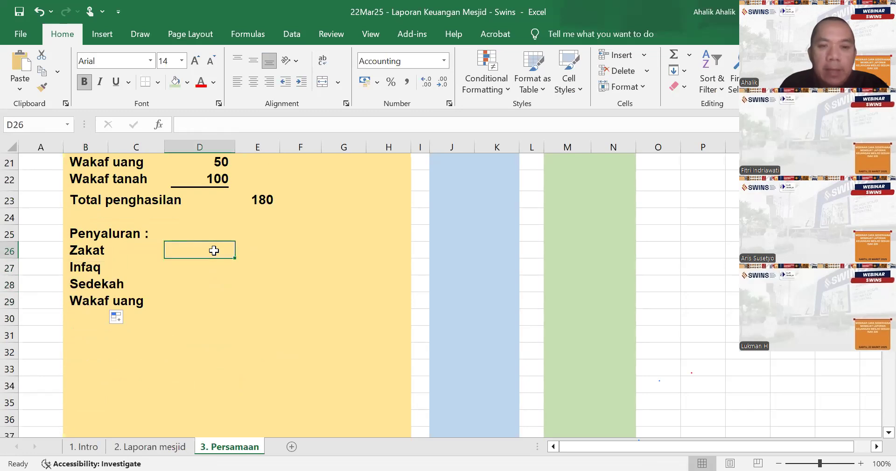
type("=")
left_click(175, 446)
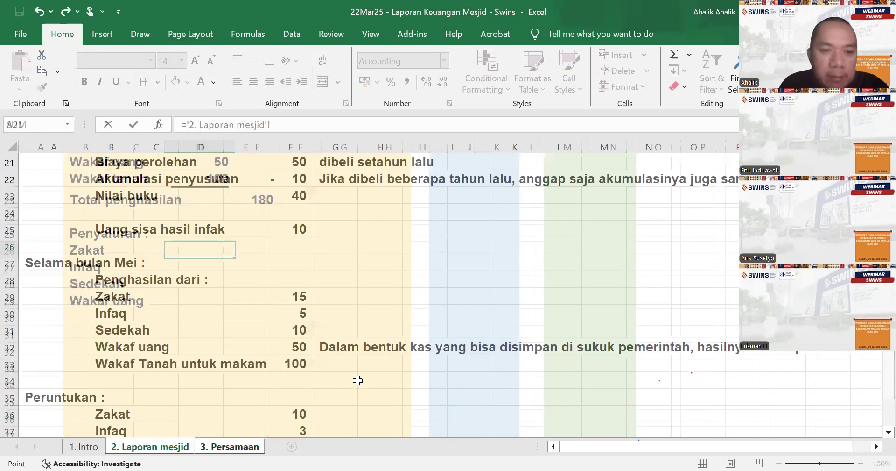
scroll(337, 359, "down", 1)
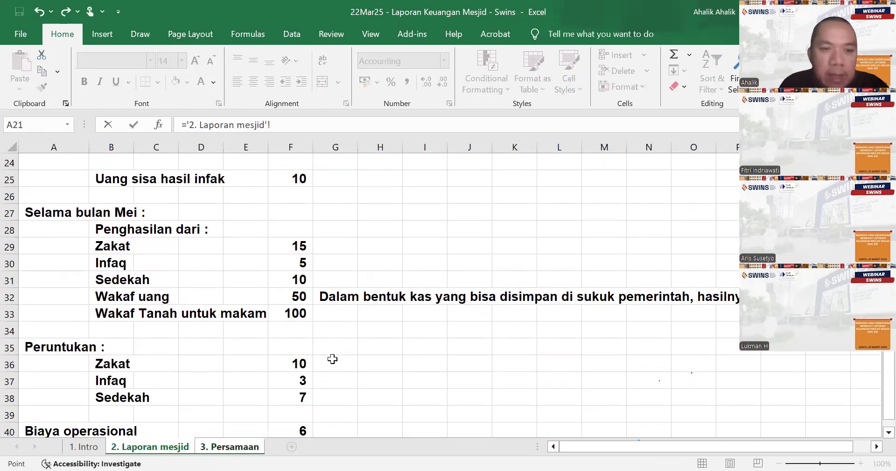
scroll(310, 334, "down", 1)
left_click(304, 314)
key("Return")
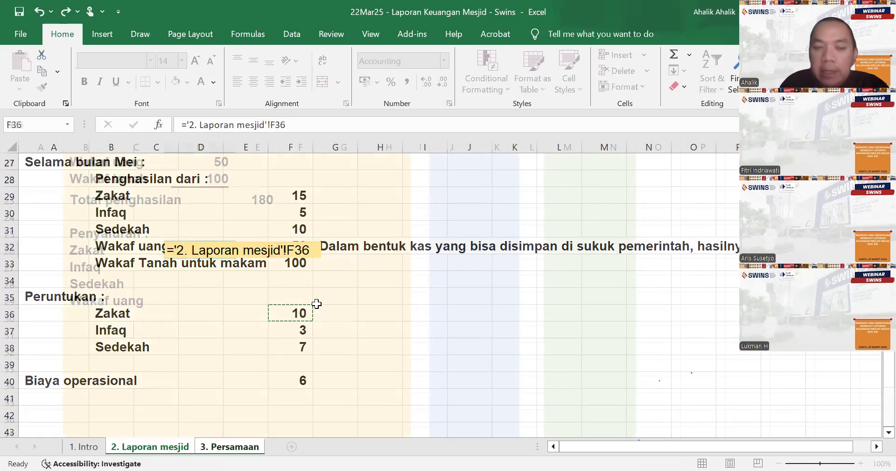
left_click(227, 252)
left_click_drag(235, 256, 237, 291)
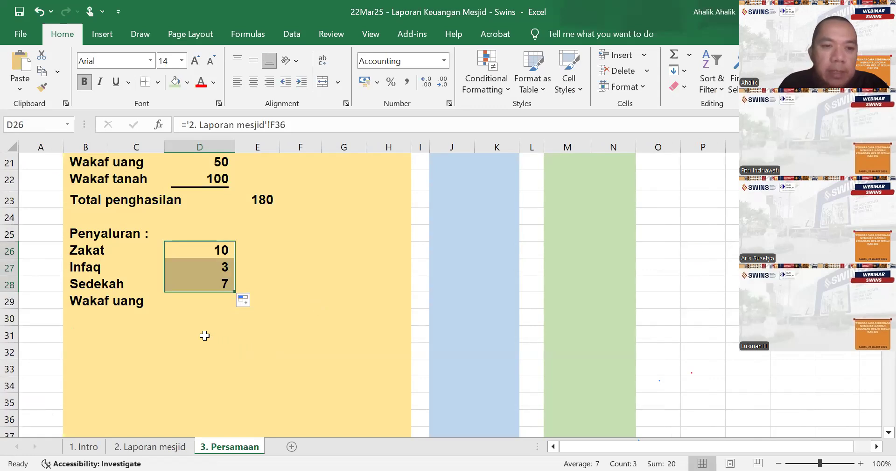
left_click(115, 300)
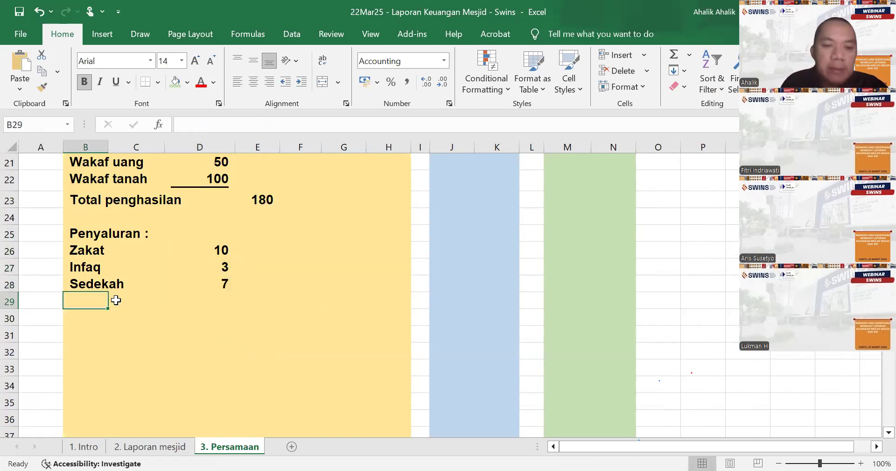
- On 2. Laporan mesjid, enter the note "Akhir bulan dapat bagi hasil dari sukuk senilai 2 juta" in A42
left_click(136, 446)
scroll(132, 400, "down", 2)
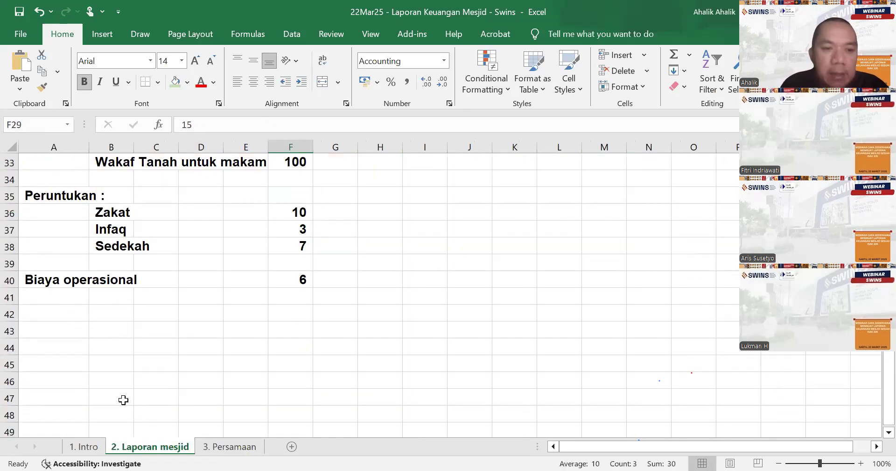
left_click(60, 318)
type("Akhri bula")
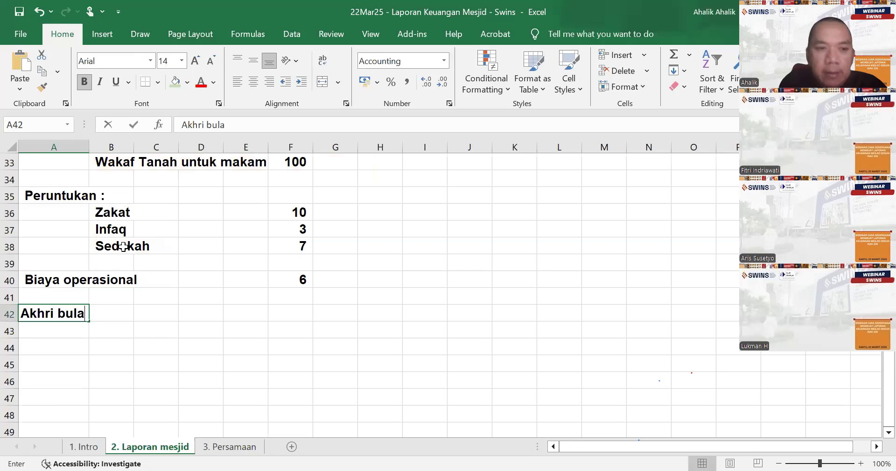
key("BackSpace")
key("BackSpace")
key("BackSpace")
key("BackSpace")
key("BackSpace")
key("BackSpace")
key("BackSpace")
key("BackSpace")
type("ir bulan dp")
key("BackSpace")
type("ata bagi")
key("BackSpace")
key("BackSpace")
key("BackSpace")
key("BackSpace")
key("BackSpace")
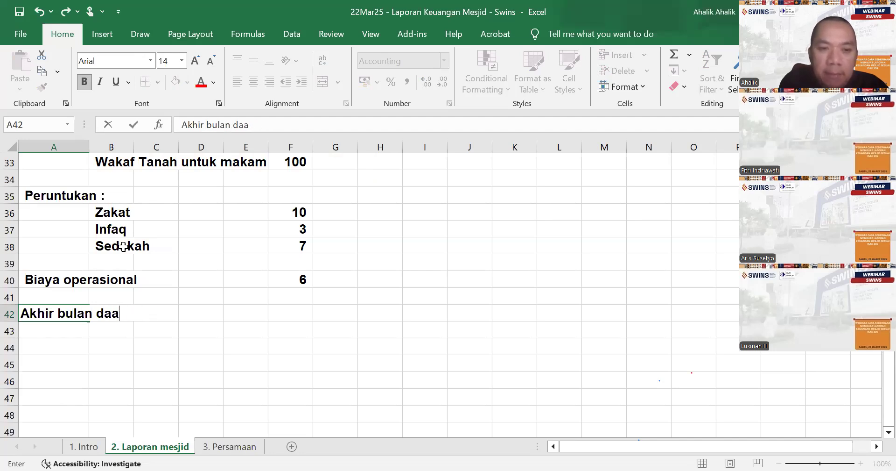
type("pat bagi hasil dari sukuk senilai 2 juta")
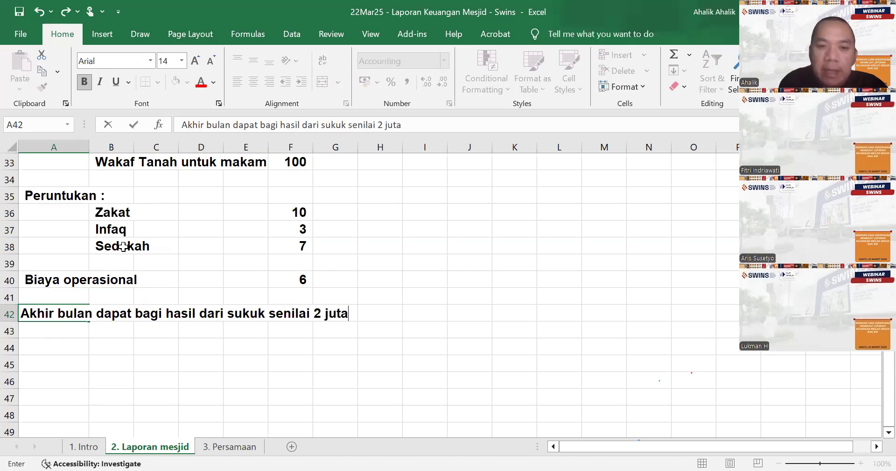
key("Return")
- On 3. Persamaan, insert a new row above the equation table's total row 11
left_click(244, 446)
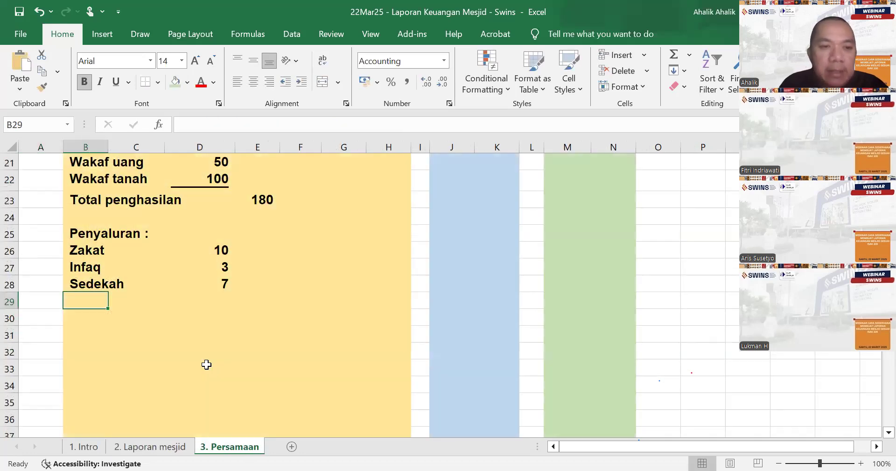
scroll(247, 313, "up", 5)
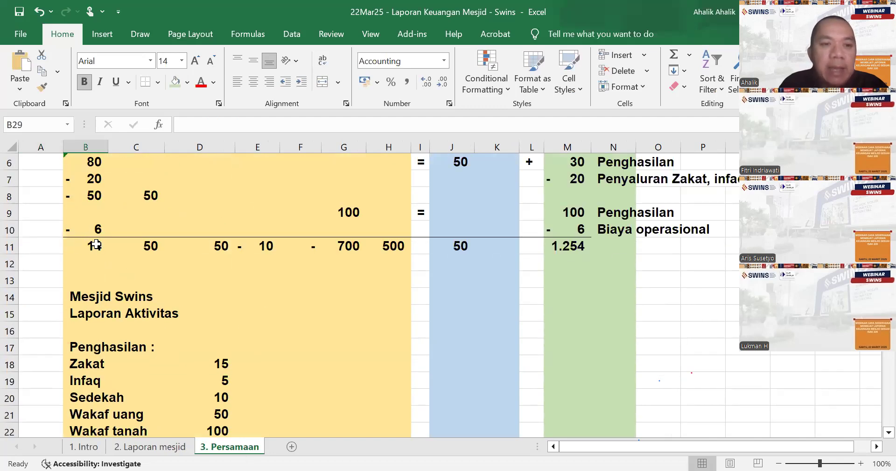
left_click(96, 244)
left_click(642, 55)
left_click(647, 85)
- Describe the new row 11 as "Penghasilan" in N11, beside the Aset Neto column
scroll(80, 261, "up", 2)
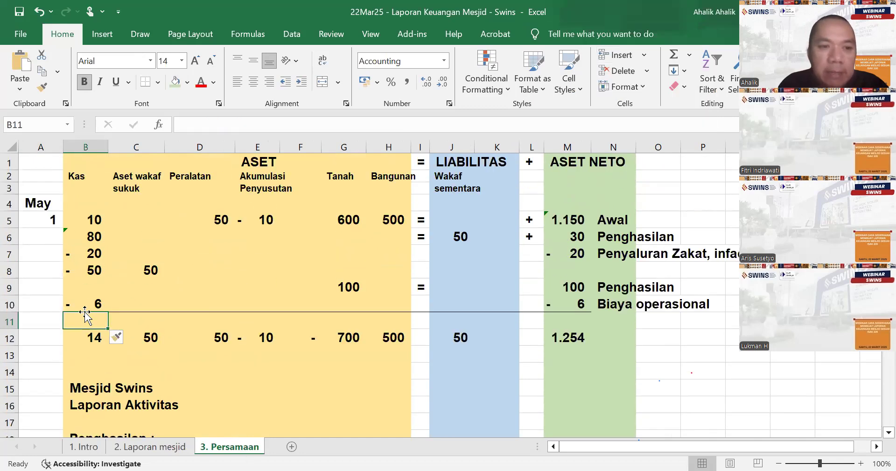
left_click(606, 319)
type("Penghasilan")
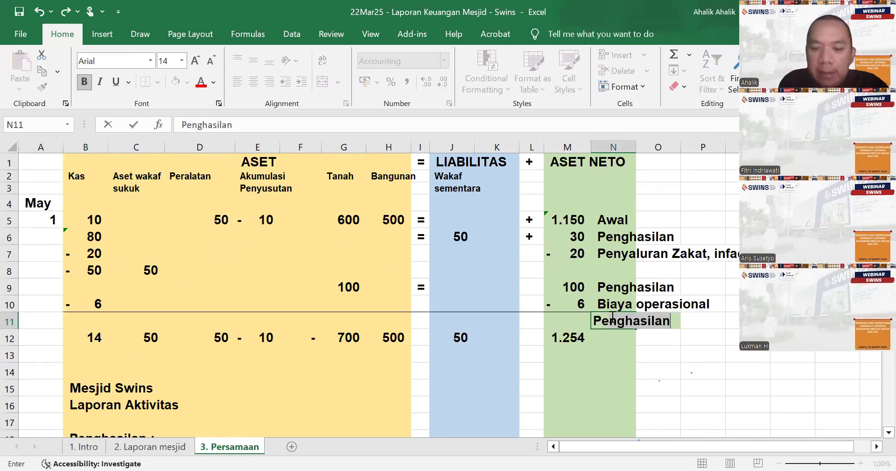
key("Return")
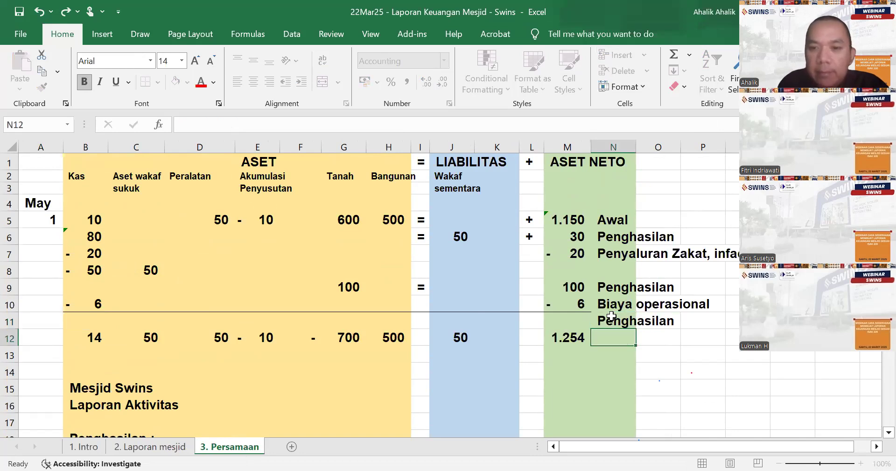
- Record 2 in row 11 of the equation table on 3. Persamaan, under both Kas (B11) and Aset Neto (M11)
key("Up")
key("Left")
key("Left")
key("Left")
key("Left")
key("Left")
key("Left")
key("Left")
key("Left")
key("Left")
key("Left")
key("Left")
key("Left")
type("2")
key("Return")
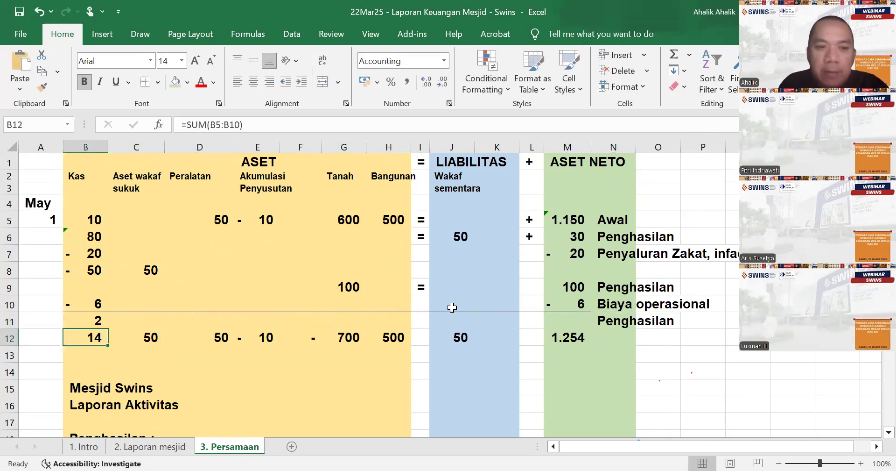
left_click(571, 321)
type("2")
left_click(613, 354)
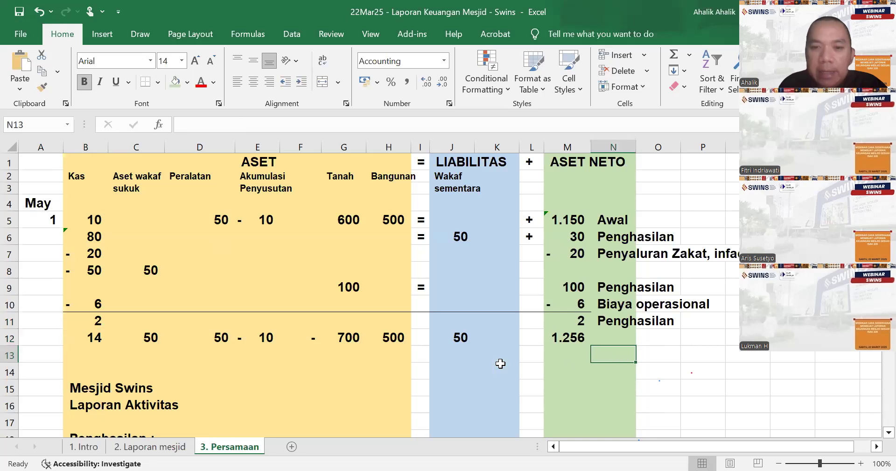
- Remove all borders from row 10 of the equation table, B10 to M10
left_click_drag(80, 303, 274, 306)
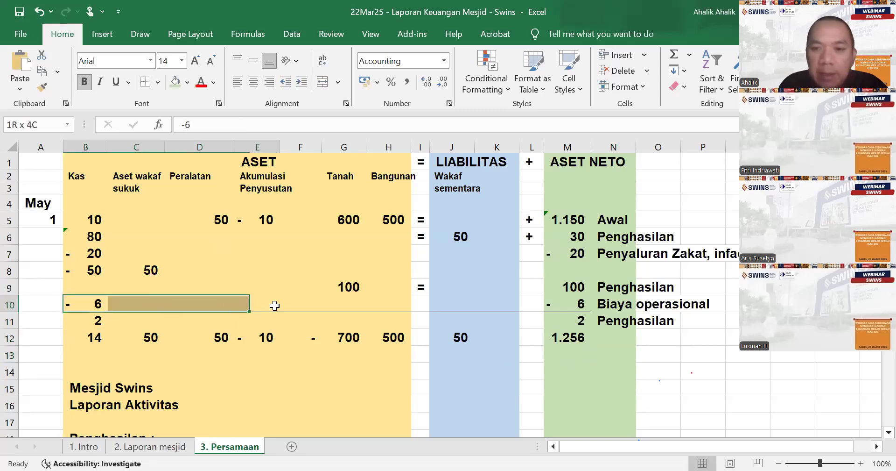
left_click(157, 81)
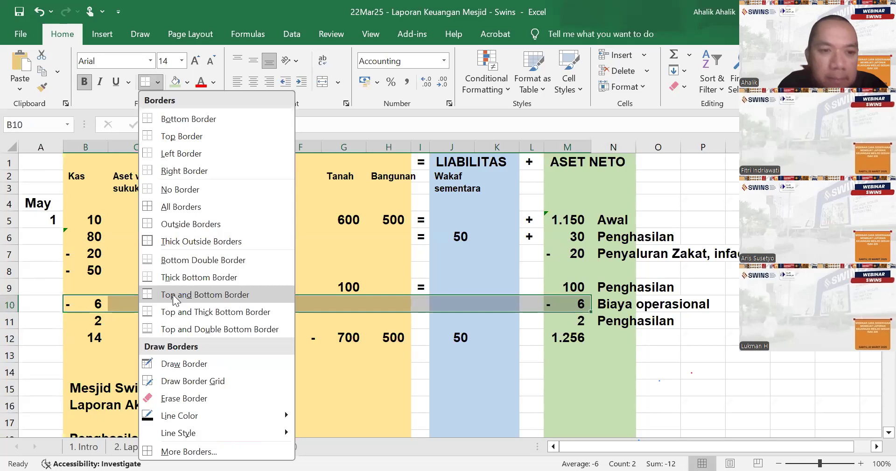
left_click(171, 191)
left_click_drag(90, 318, 501, 334)
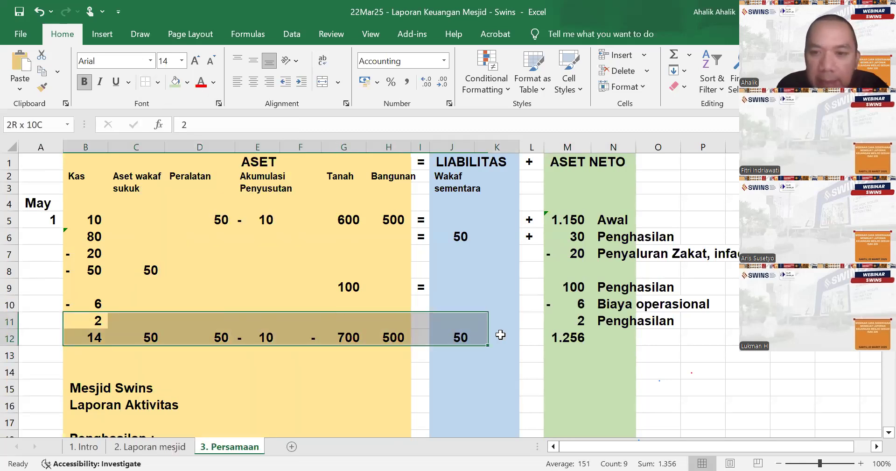
left_click_drag(273, 197, 584, 321)
left_click(158, 83)
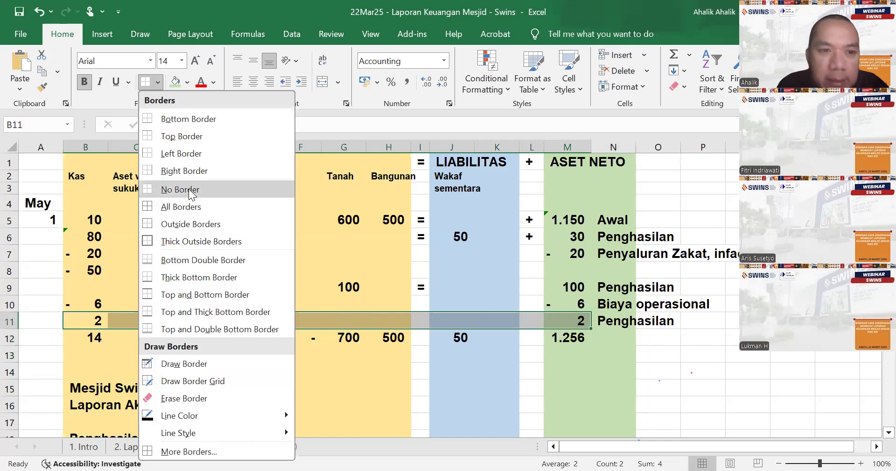
left_click(175, 121)
left_click(95, 336)
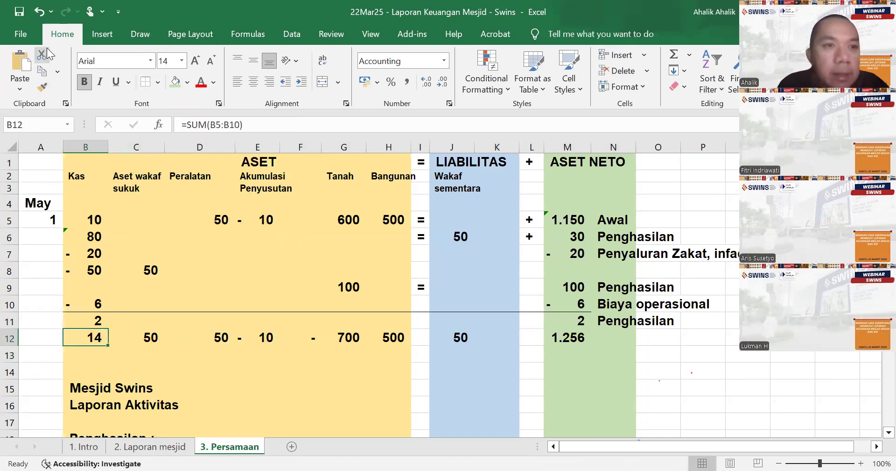
left_click(38, 12)
left_click(158, 369)
- Apply a bottom border to B11:M11, directly above the equation table's totals
left_click_drag(96, 322, 570, 322)
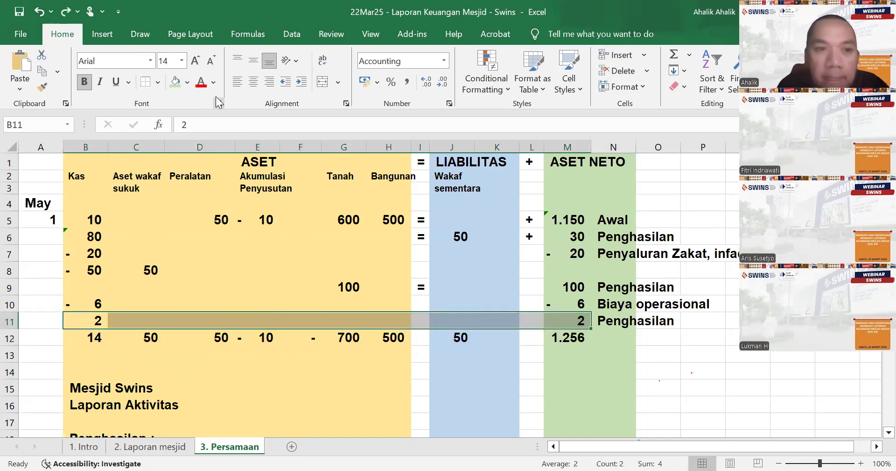
left_click(157, 81)
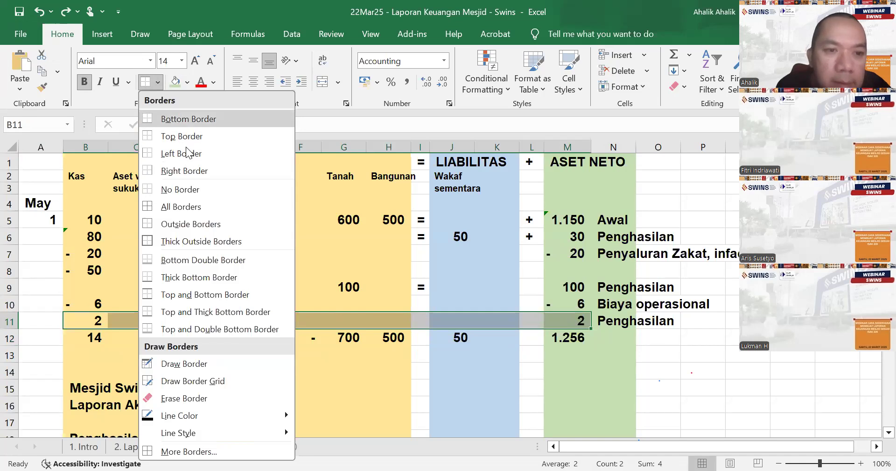
- Set the Kas total in B12 to =SUM(B5:B11) and fill it across the asset columns to H12
left_click(82, 336)
key("F2")
type("=")
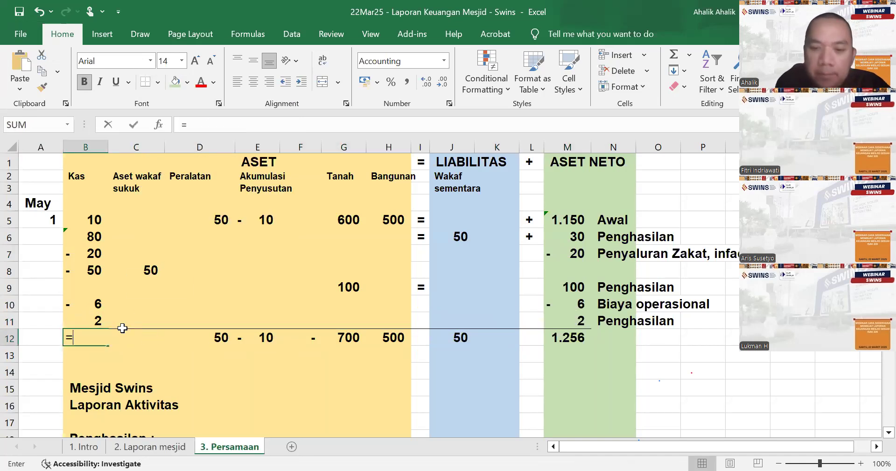
type("sum(")
left_click(89, 222)
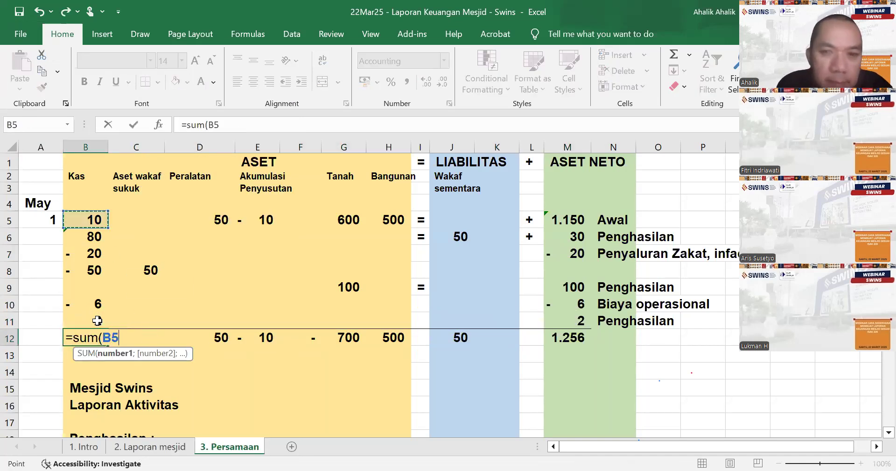
left_click(97, 320, "shift")
key("Return")
left_click(103, 335)
left_click_drag(108, 345, 397, 346)
- Delete the empty column F between Akumulasi Penyusutan and Tanah
left_click(301, 147)
scroll(369, 245, "down", 3)
scroll(366, 244, "up", 3)
right_click(310, 164)
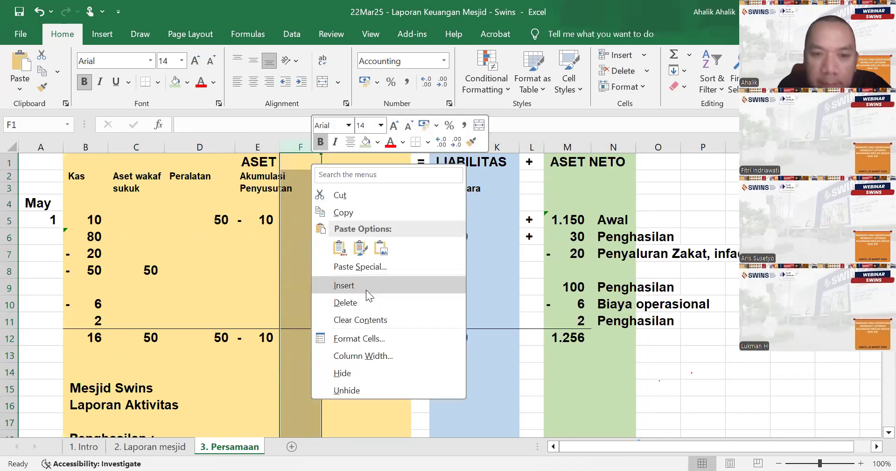
left_click(365, 303)
- Set the Wakaf sementara total in I12 to sum I5:I11
left_click(409, 335)
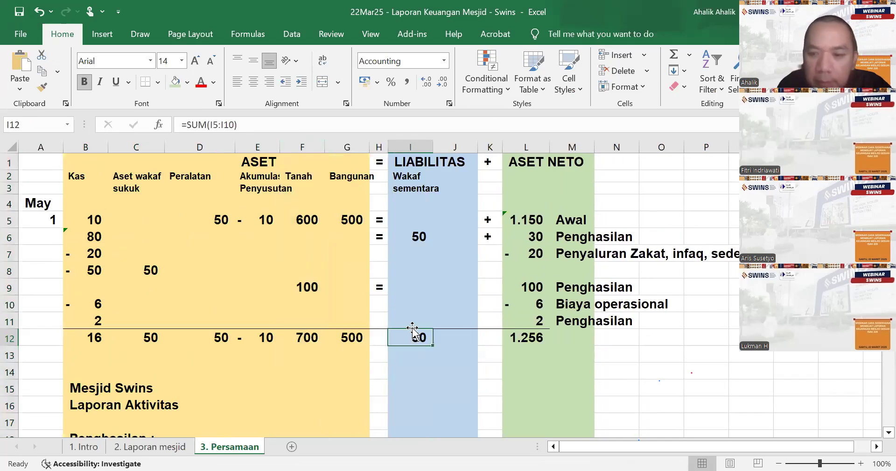
type("=sum(")
left_click_drag(400, 222, 410, 320)
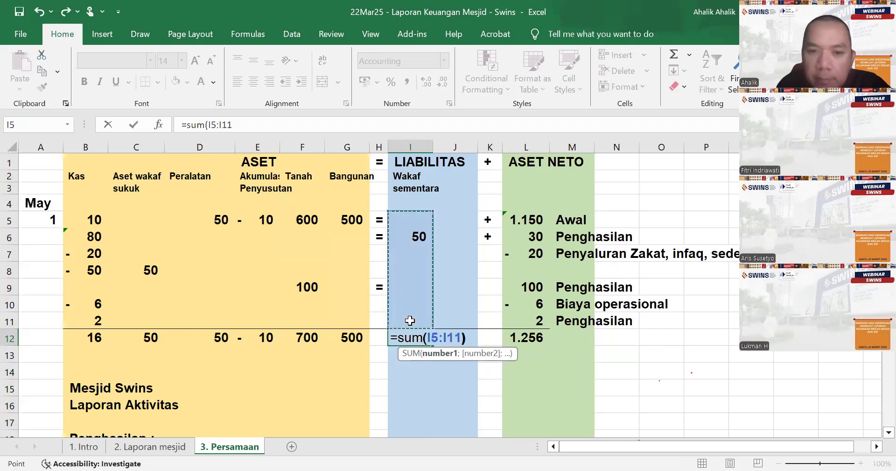
key("Return")
left_click(418, 339)
- Set the Aset Neto total in L12 to sum L5:L11
left_click(526, 339)
type("=")
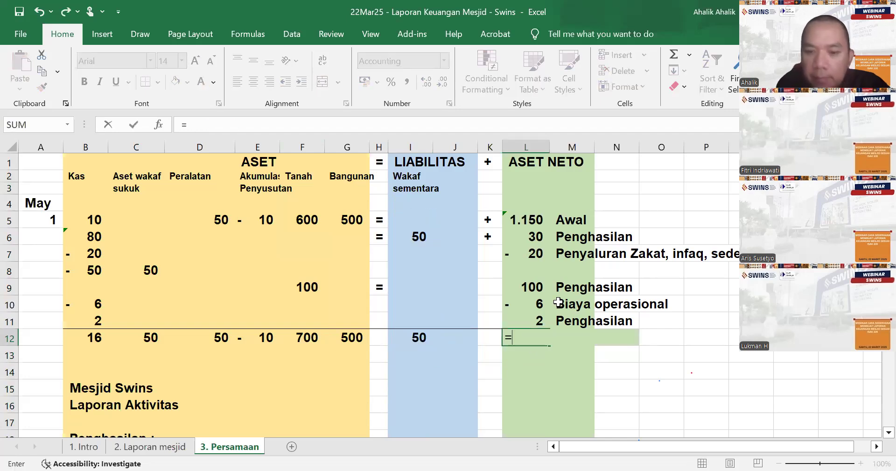
type("sum(")
left_click_drag(531, 218, 532, 243)
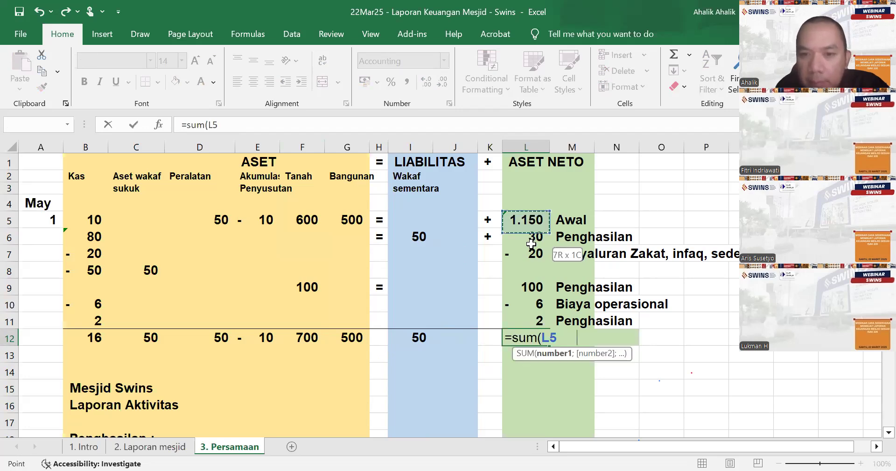
left_click_drag(533, 323, 533, 323)
key("Return")
- Review the equation table's entries and totals against the income and distribution lines of the Laporan Aktivitas
scroll(533, 323, "down", 5)
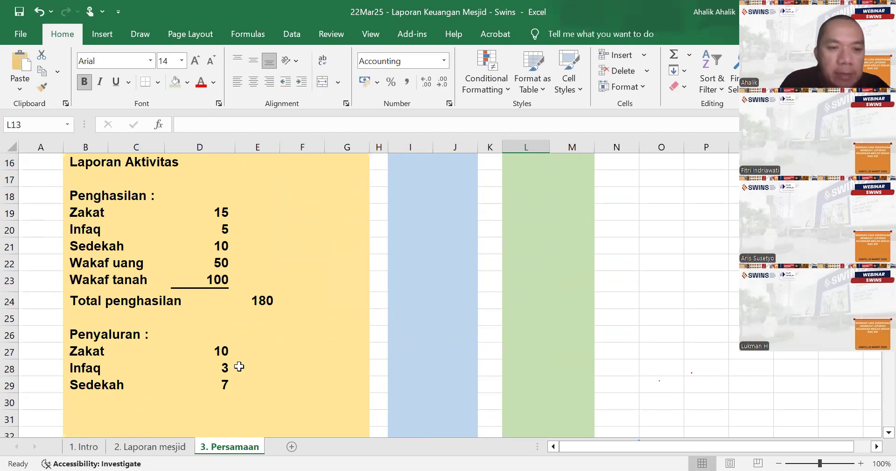
scroll(308, 359, "up", 1)
scroll(308, 359, "up", 4)
scroll(313, 358, "down", 1)
scroll(319, 355, "up", 1)
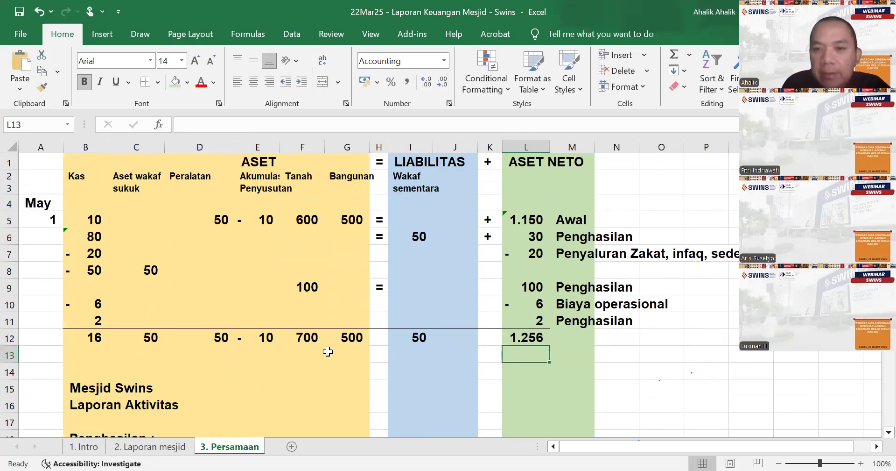
scroll(331, 341, "down", 6)
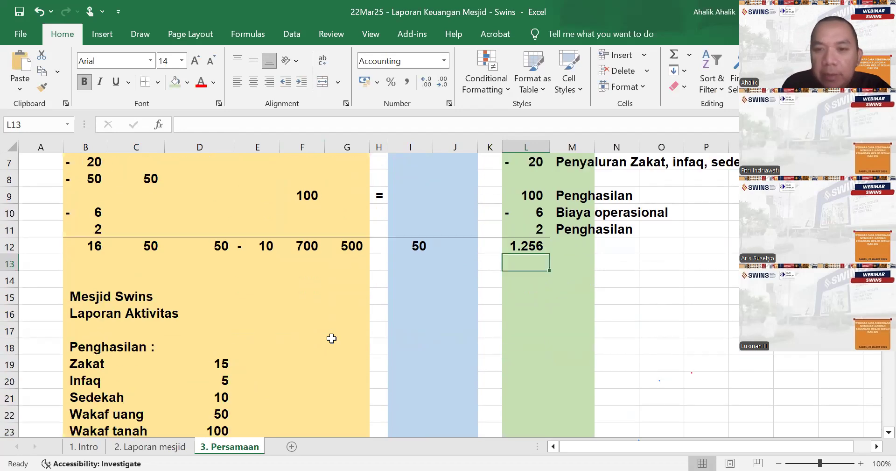
scroll(332, 336, "up", 4)
scroll(332, 337, "down", 4)
left_click(224, 334)
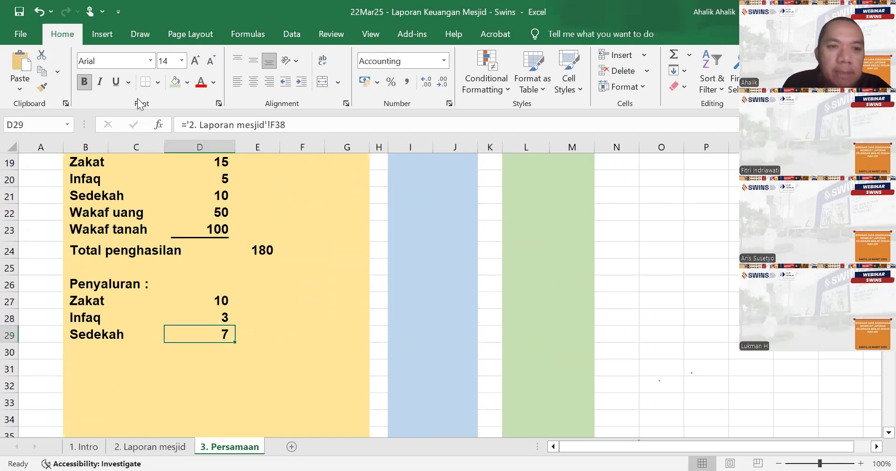
scroll(148, 256, "up", 1)
- Insert a row above Total penghasilan in the Laporan Aktivitas and remove the underline from the Wakaf tanah amount in D23
left_click(85, 216)
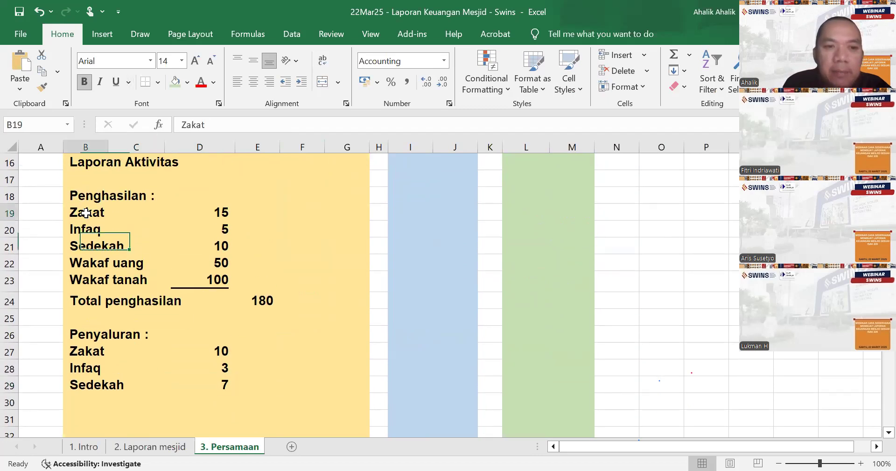
left_click(81, 287)
left_click(87, 299)
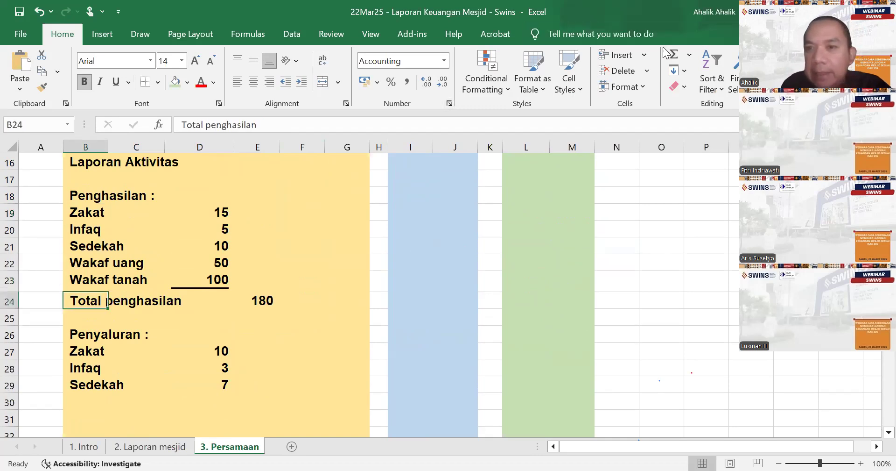
left_click(648, 55)
left_click(647, 93)
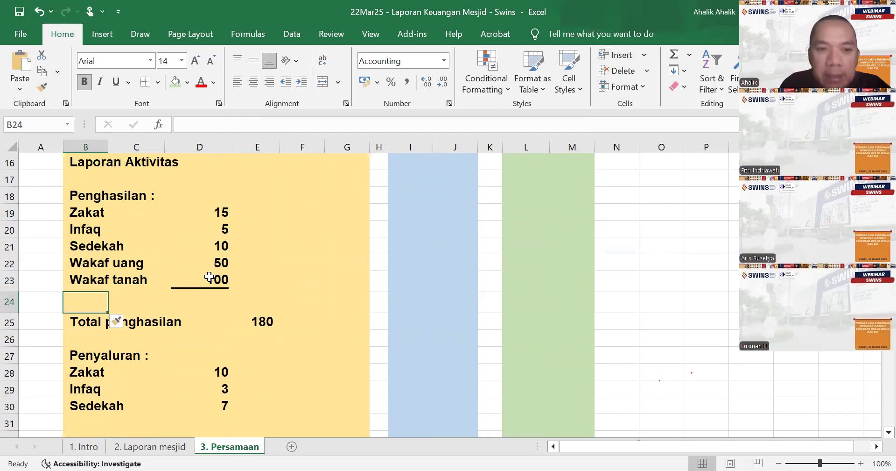
left_click(210, 278)
- Label the new income row "Bagi hasil" in B24
left_click(92, 294)
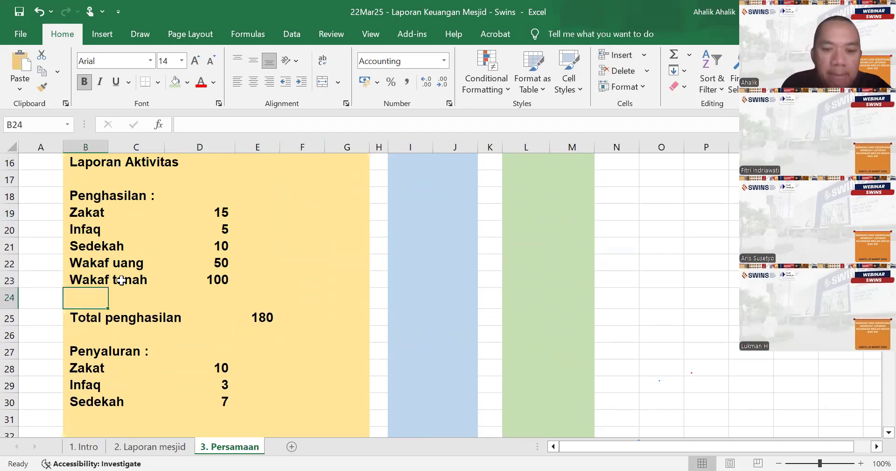
type("Bagu hasil")
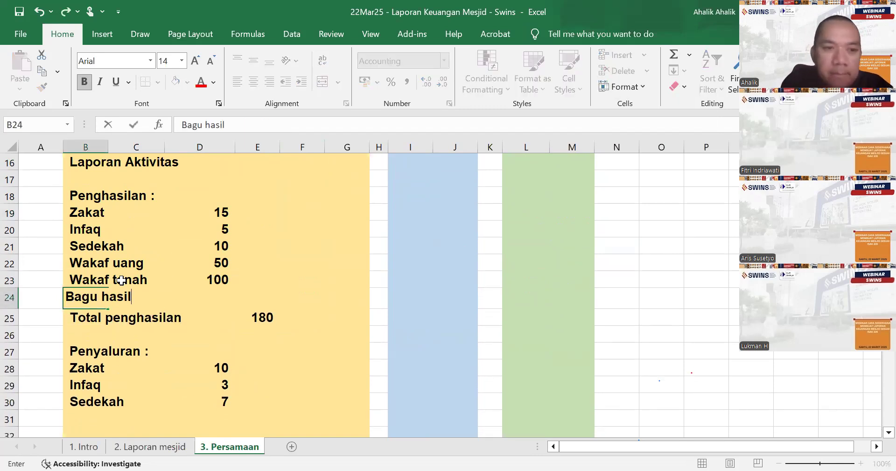
key("Right")
key("Right")
key("Left")
key("Left")
type("Bagi")
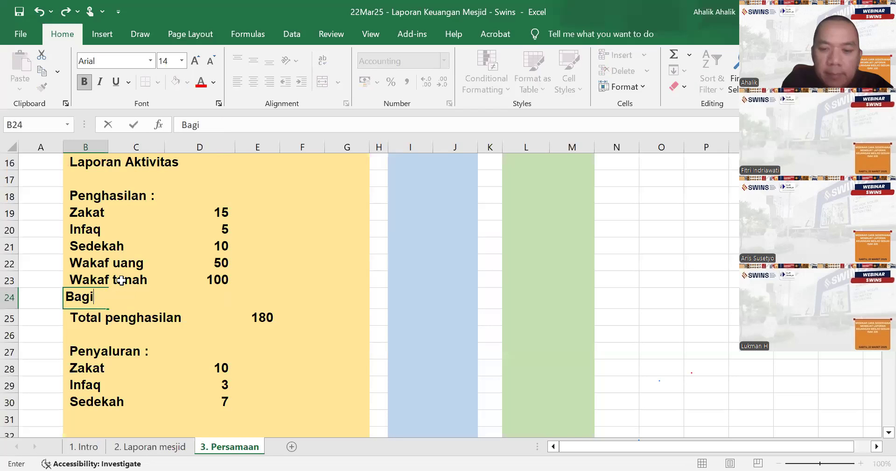
type(" hasil")
- Link the Bagi hasil amount in D24 to the Aset Neto entry in L11
key("Right")
key("Right")
key("Right")
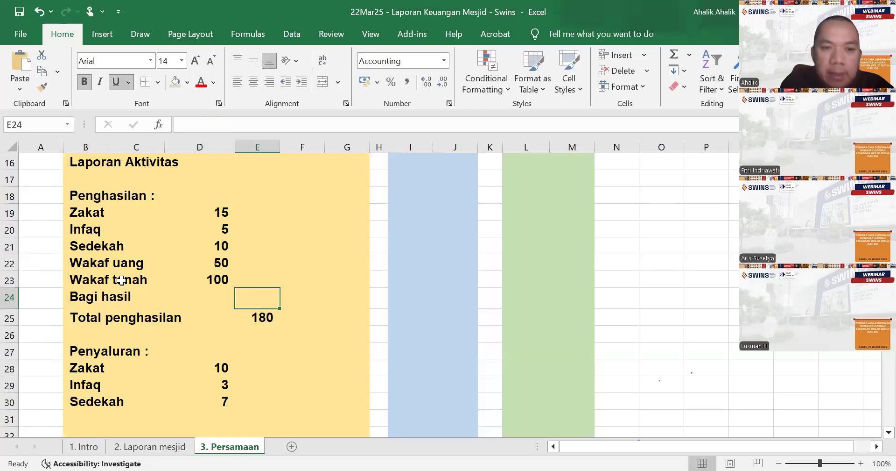
key("Left")
type("=")
scroll(494, 256, "up", 5)
left_click(532, 320)
key("Return")
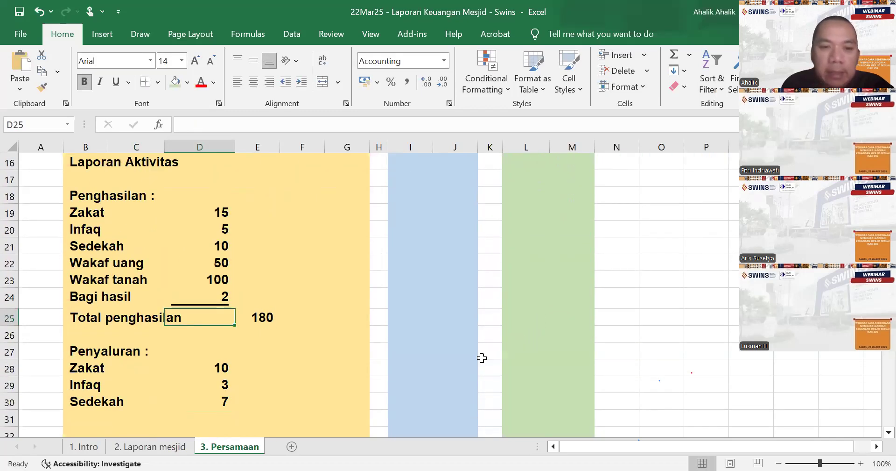
- Set Total penghasilan in E25 to sum the income amounts in D19:D24
left_click(258, 316)
type("=")
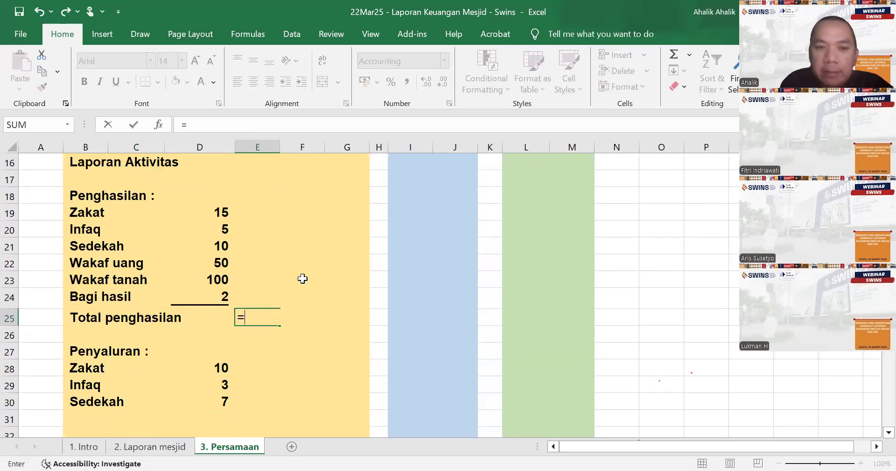
type("sum(")
left_click_drag(219, 213, 211, 295)
key("Return")
- Underline the Sedekah distribution amount in D30, matching the underline of the Bagi hasil amount
left_click(211, 295)
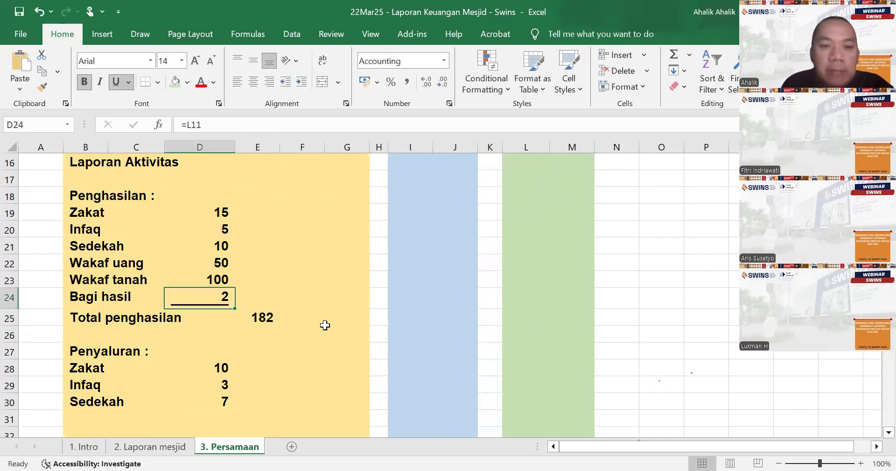
scroll(326, 325, "down", 1)
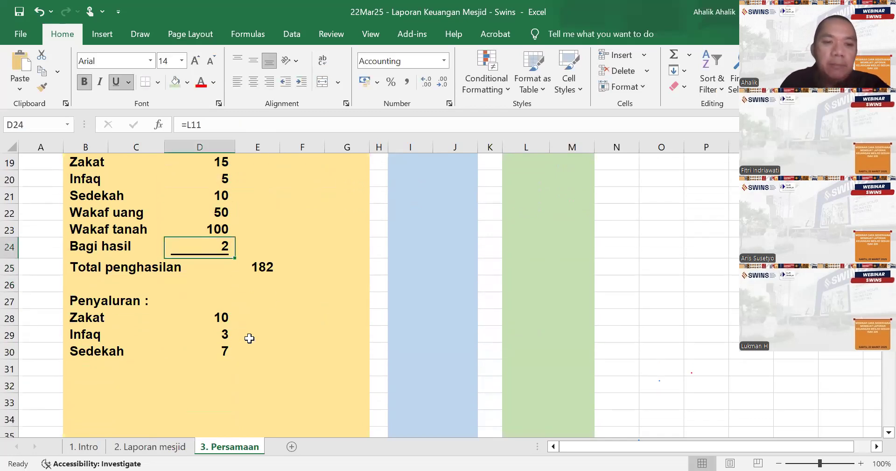
left_click(217, 350)
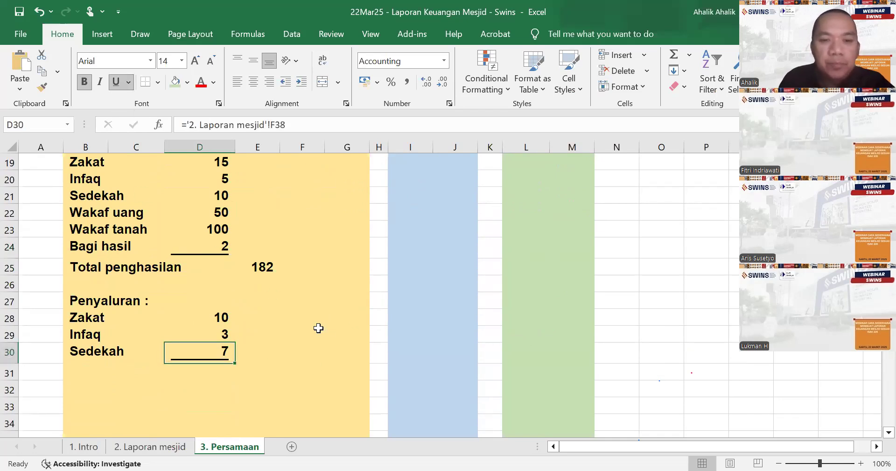
- Total the distribution amounts in E31 by summing D28:D30
scroll(335, 326, "up", 3)
scroll(338, 322, "up", 2)
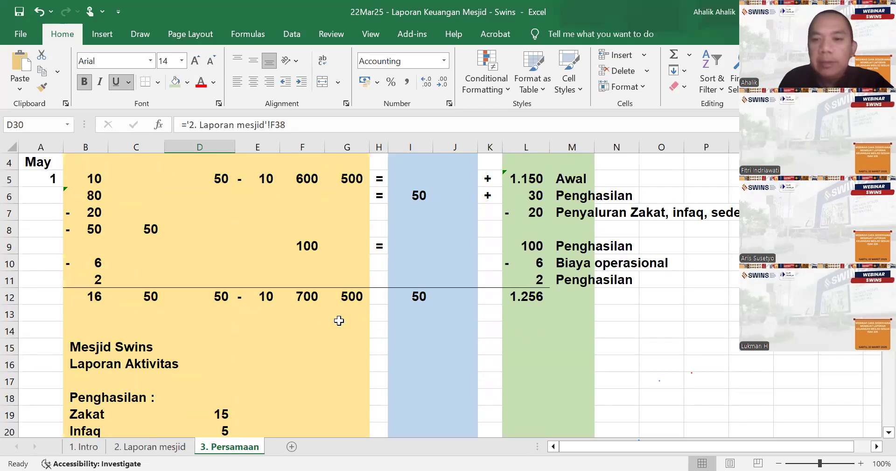
scroll(327, 327, "down", 4)
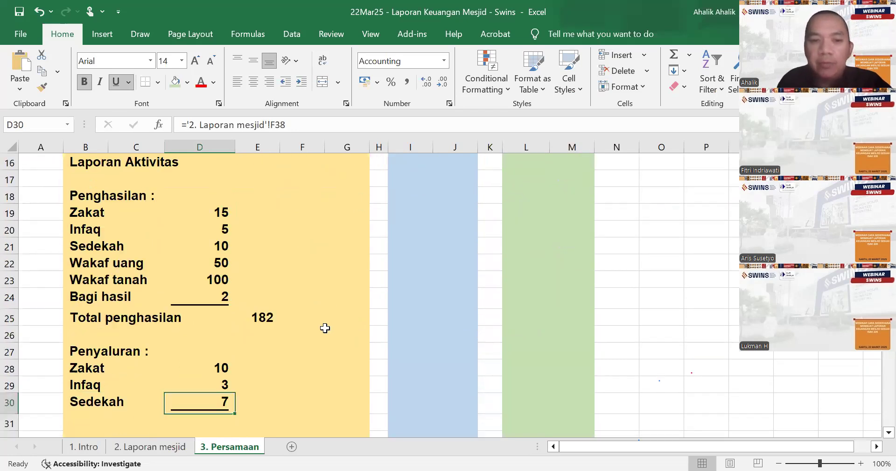
left_click(260, 420)
type("=")
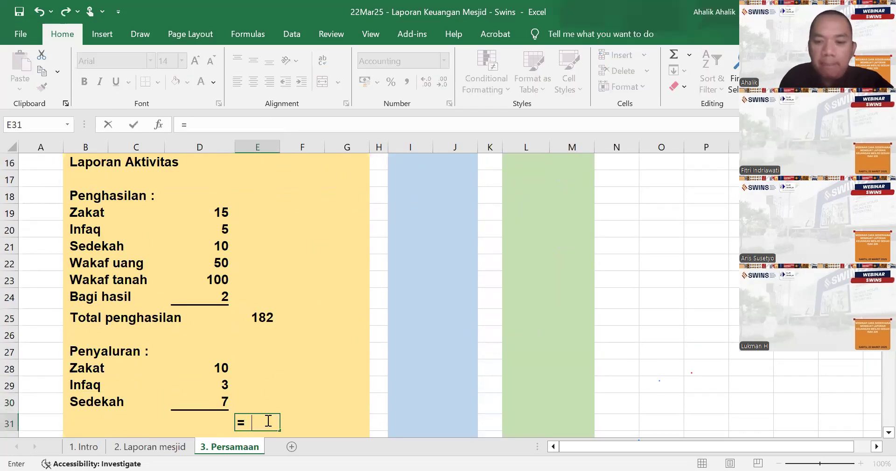
type("sum(")
left_click(217, 370)
key("shift+Down")
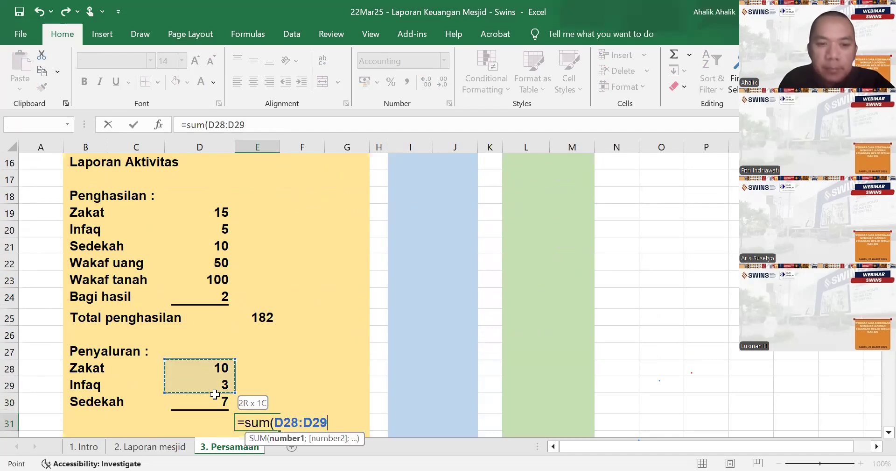
key("shift+Down")
key("Return")
key("Return")
- Label a new expense row "Biaya operasional" in B33 of the Laporan Aktivitas
key("Left")
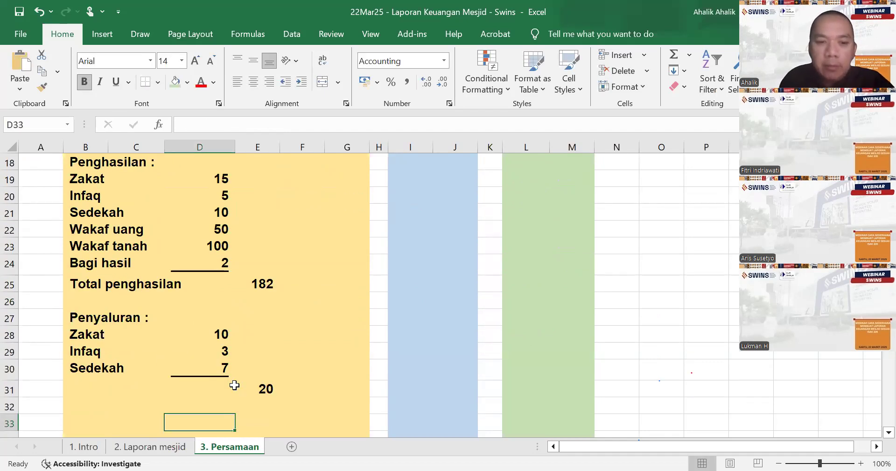
key("Left")
key("Left")
type("Biaya opea")
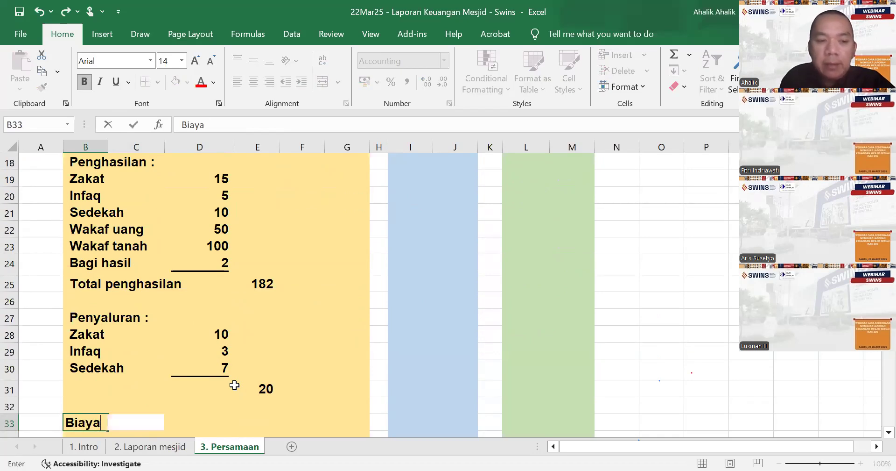
key("BackSpace")
key("BackSpace")
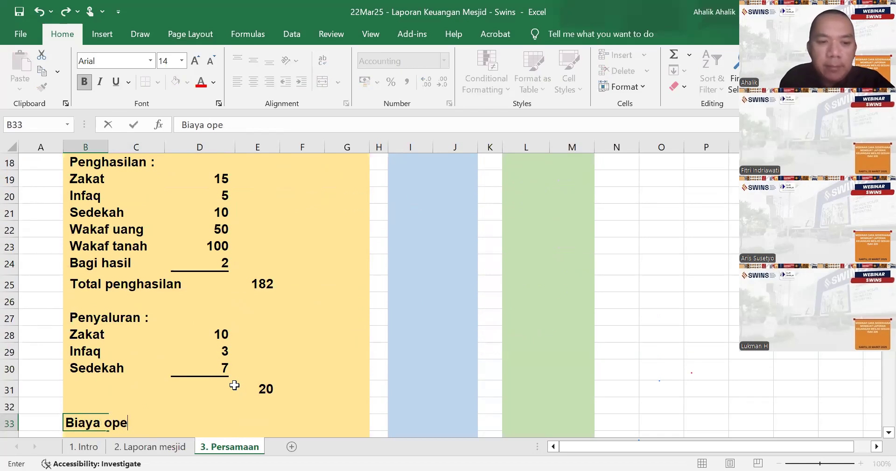
type("rasional")
key("Right")
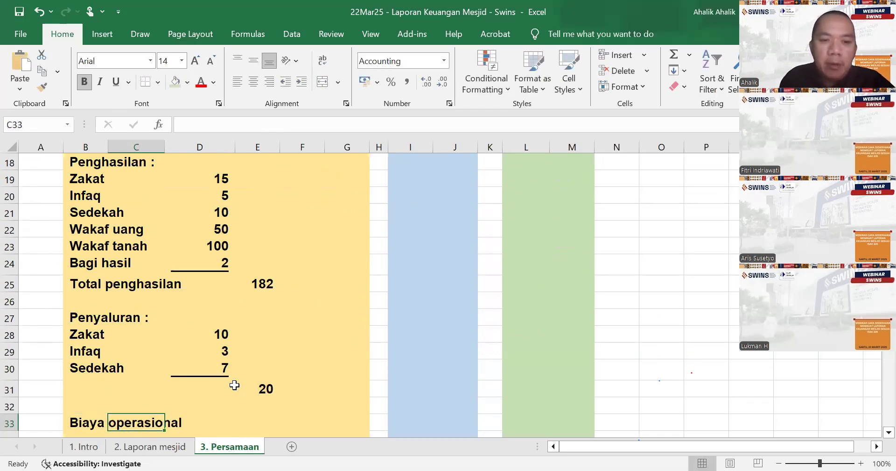
- Link the Biaya operasional amount in E33 to the operating cost entry in L10 and underline it
key("Right")
key("Right")
type("=")
scroll(373, 323, "up", 4)
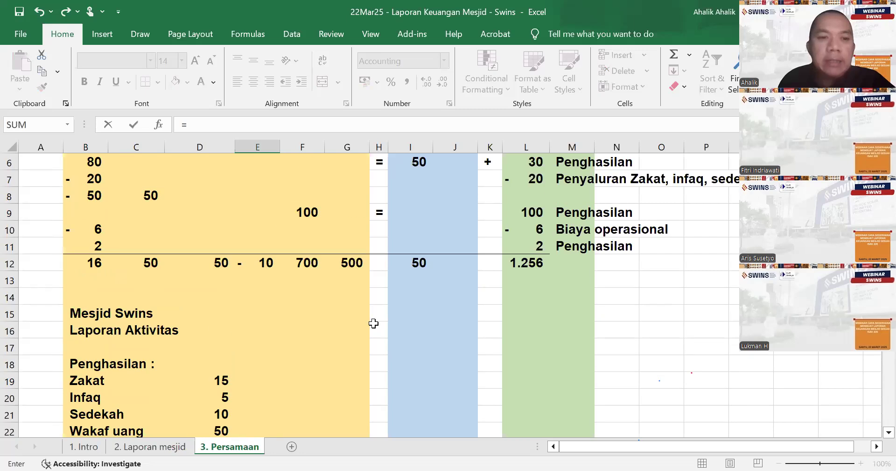
left_click(536, 234)
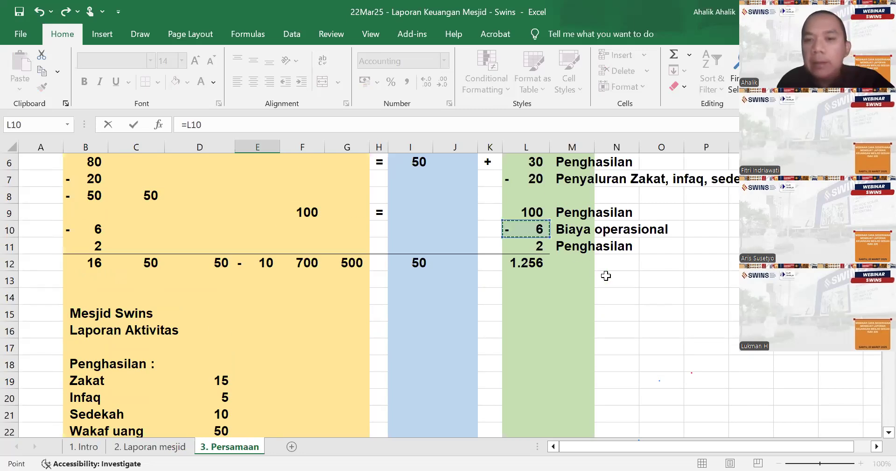
key("Return")
scroll(560, 303, "down", 2)
left_click(262, 297)
left_click(116, 82)
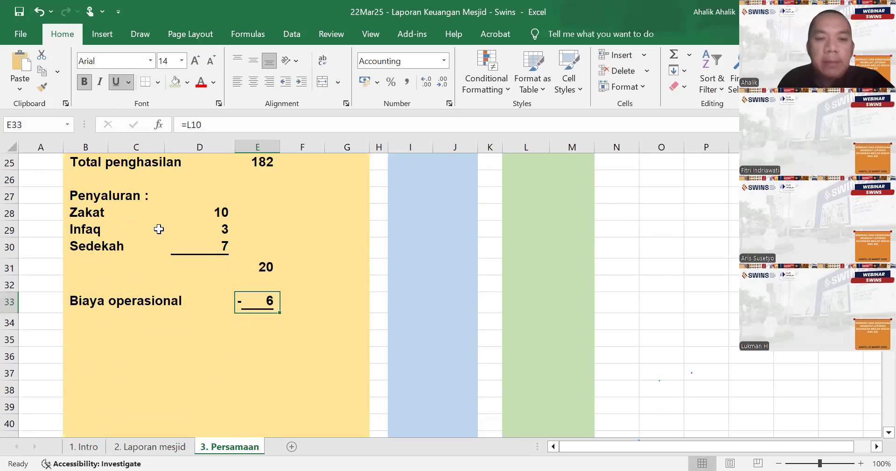
- Label the row below Biaya operasional "Surplus" in B34
left_click(83, 318)
scroll(414, 340, "up", 2)
scroll(434, 336, "up", 1)
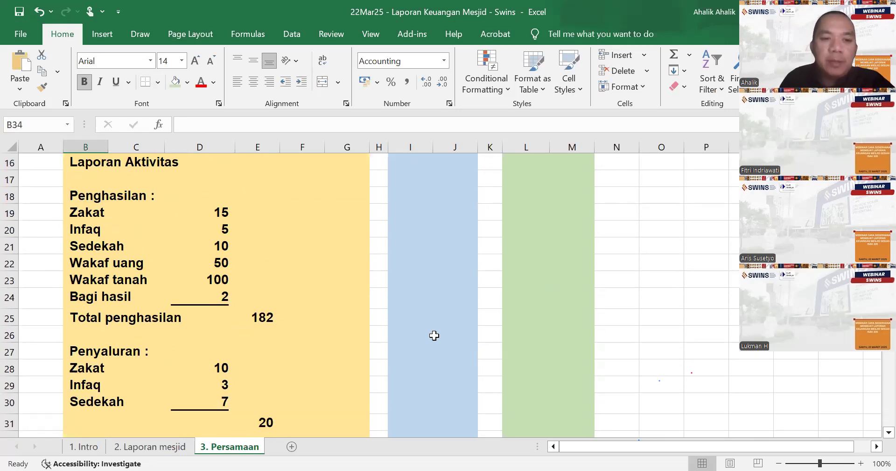
type("Surplus")
key("Right")
key("Right")
key("Right")
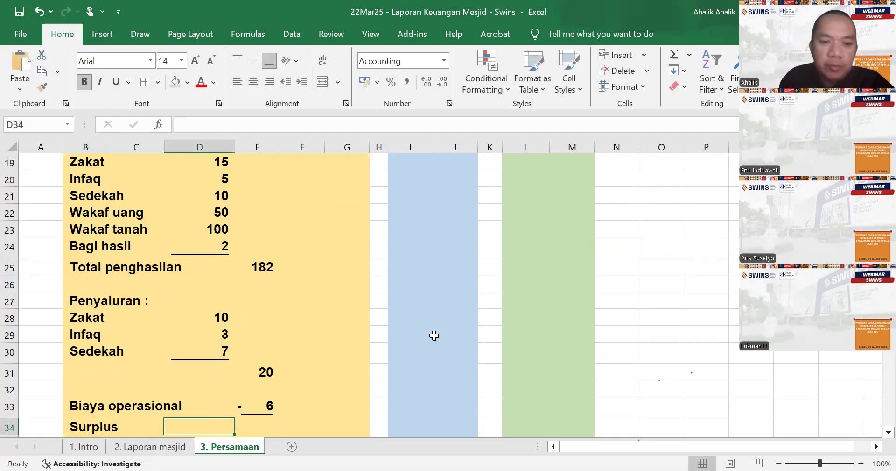
- Set the Surplus amount in E34 to the sum of E25:E33
type("=sum(")
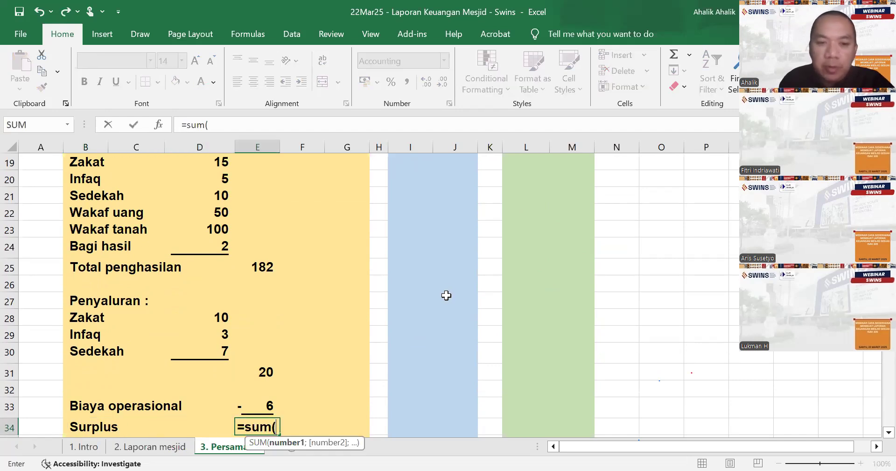
left_click_drag(267, 268, 265, 288)
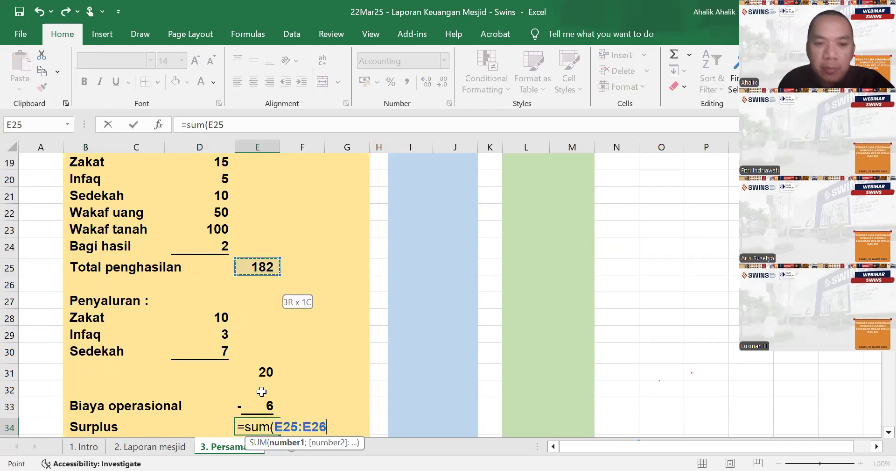
mouse_move(262, 391)
left_mouse_down()
mouse_move(262, 400)
mouse_move(278, 397)
left_mouse_up()
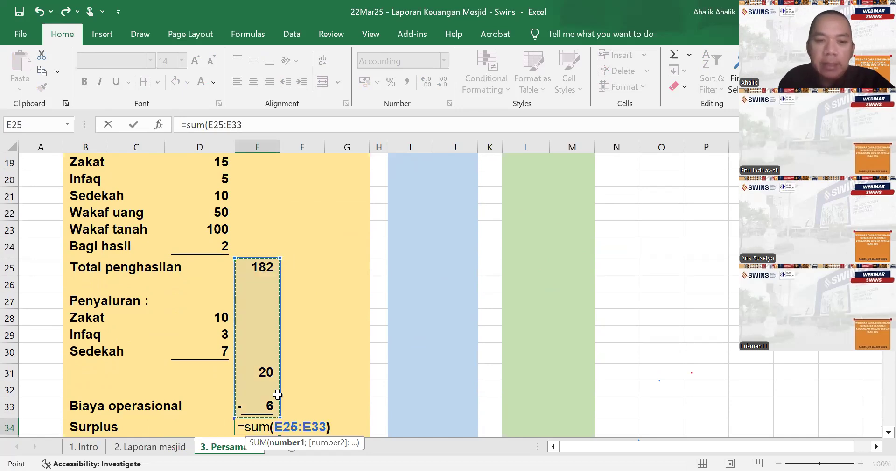
key("Return")
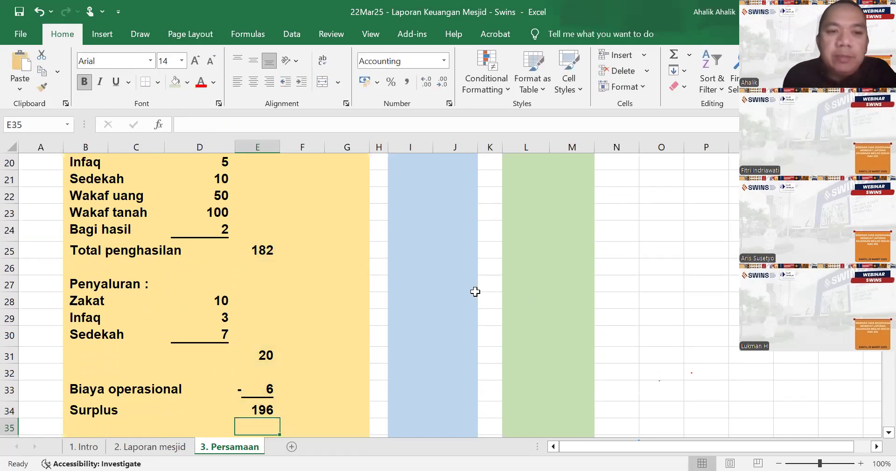
scroll(466, 250, "up", 6)
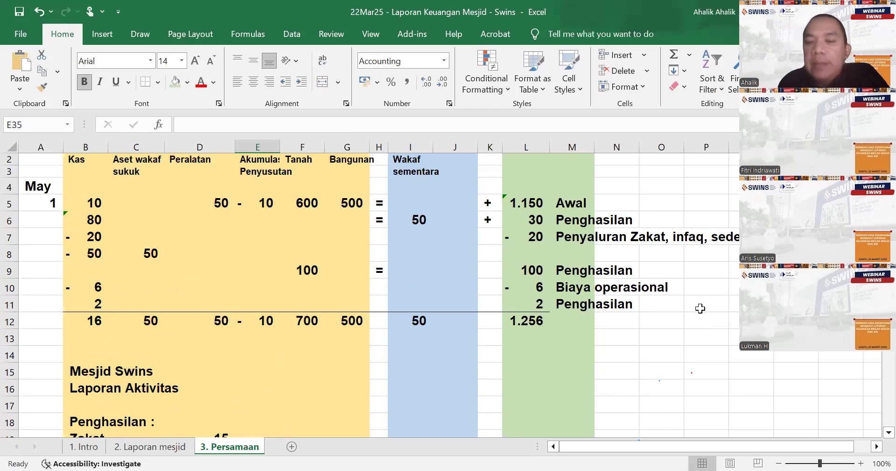
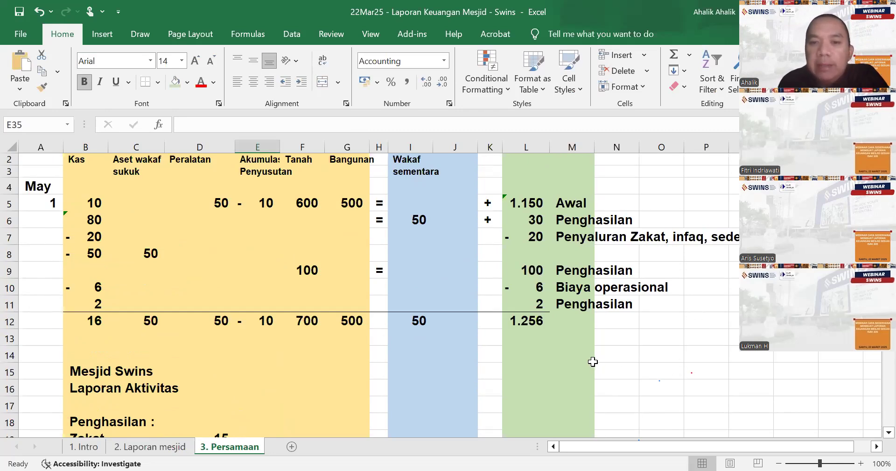
- Remove the background fill colour from rows 14 to 104, below the accounting equation table
scroll(393, 322, "down", 6)
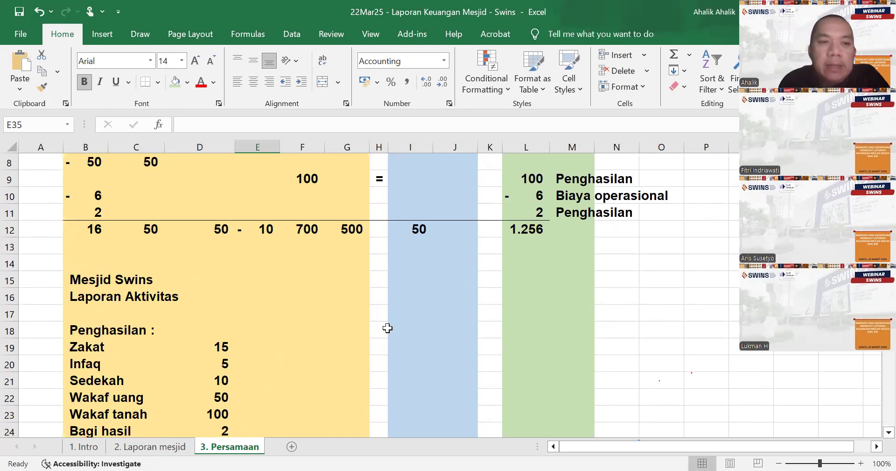
scroll(392, 322, "up", 2)
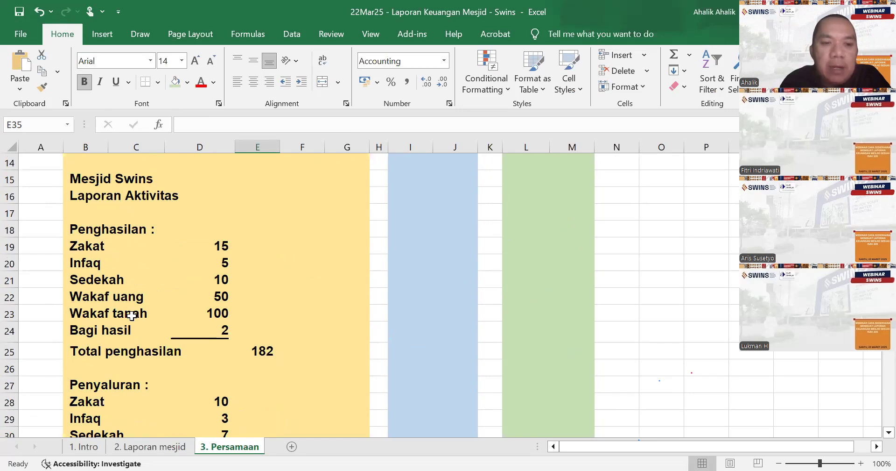
scroll(220, 320, "down", 4)
scroll(246, 324, "up", 4)
scroll(247, 324, "up", 2)
left_click_drag(12, 266, 7, 400)
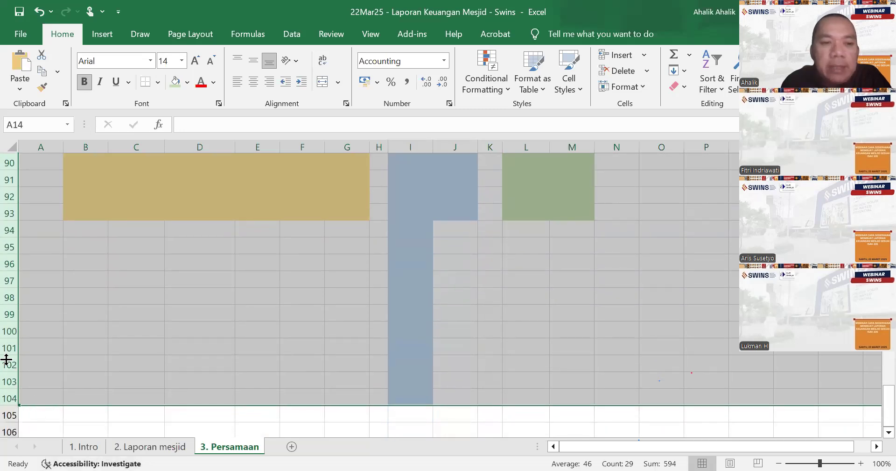
right_click(32, 326)
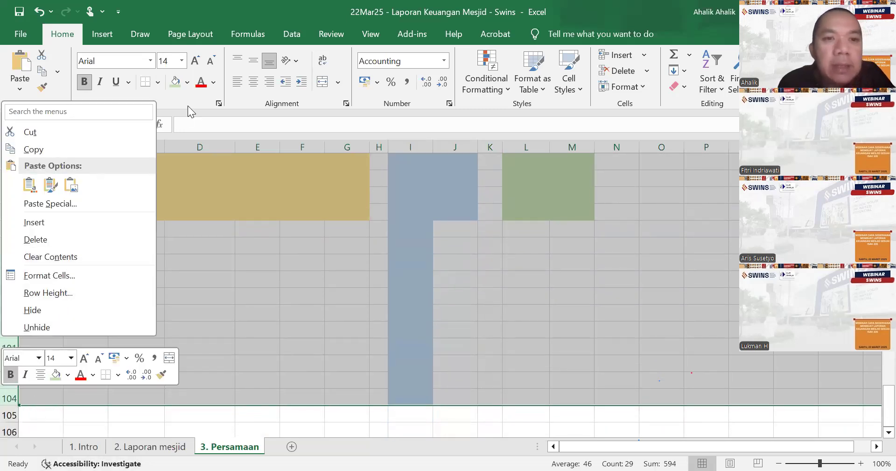
left_click(188, 82)
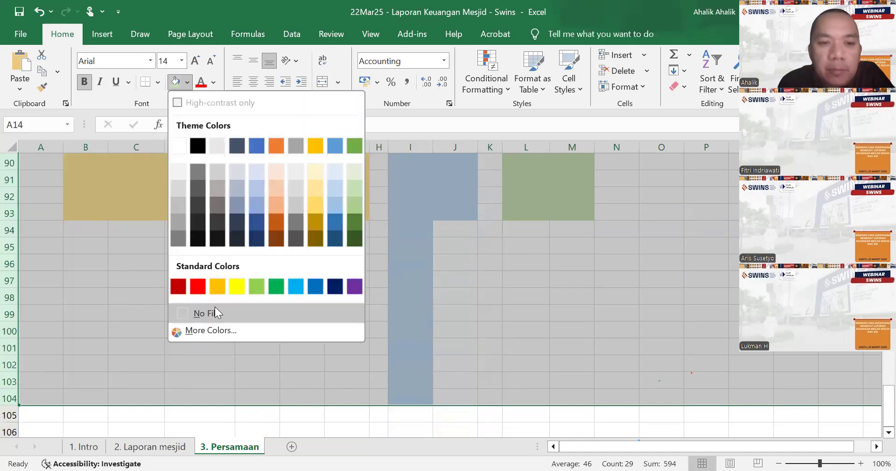
left_click(214, 306)
- Insert a sheet row at row 17 under "Laporan Aktivitas" and enter "Untuk bulan yang berakhir 31 May 2025" in B17
scroll(335, 322, "down", 2)
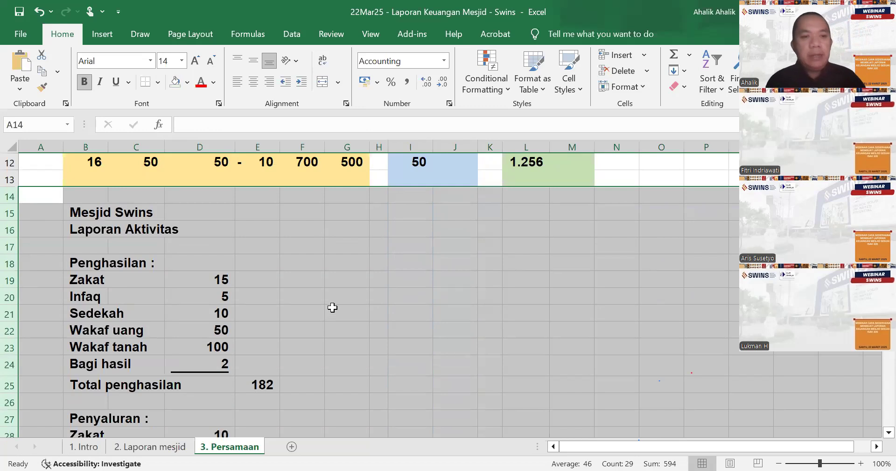
left_click(94, 248)
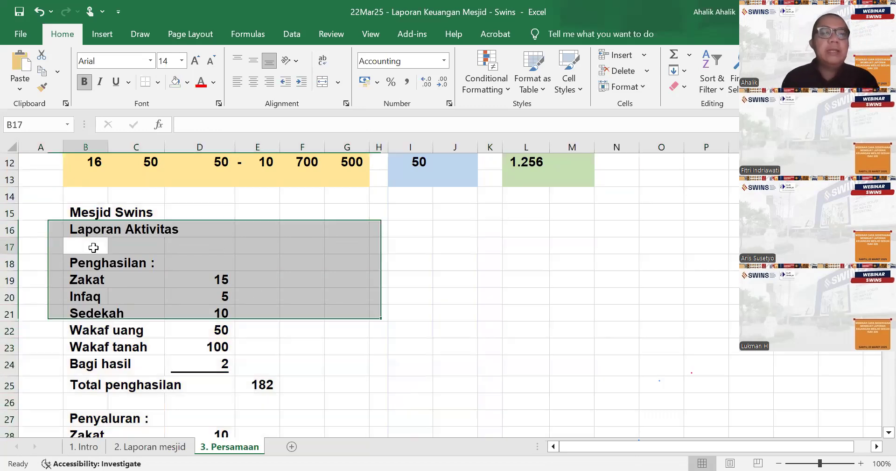
left_click(644, 55)
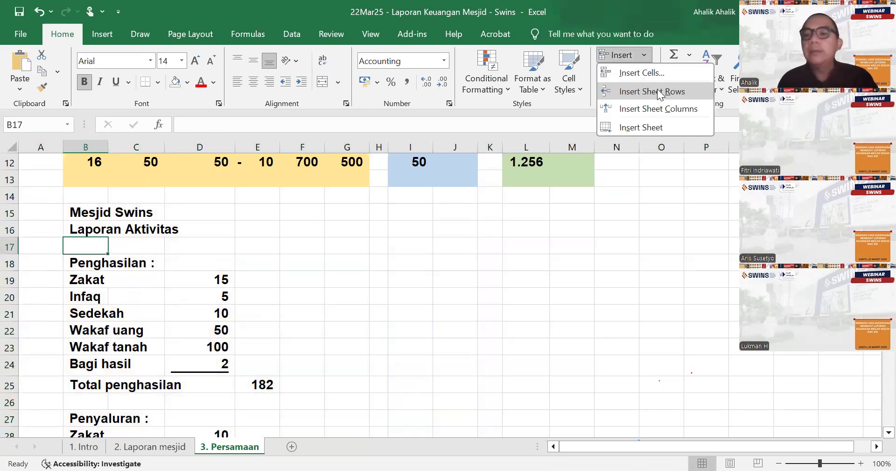
type("tuk bulan yang be")
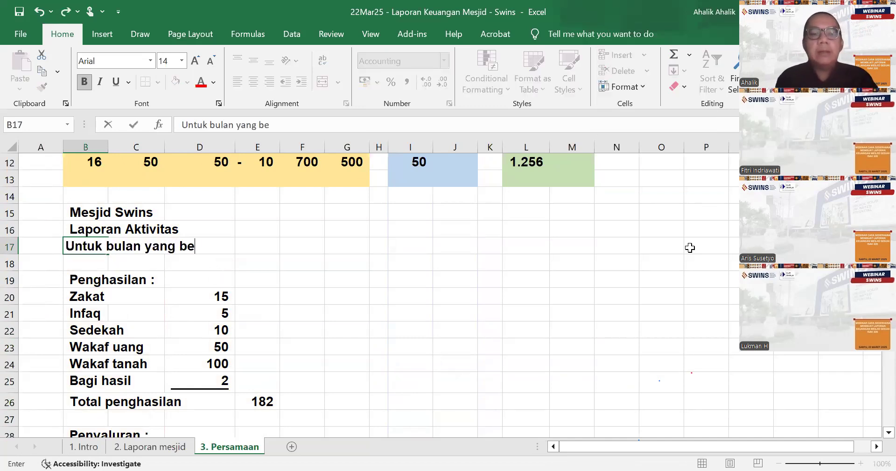
type("rakhir 31 m")
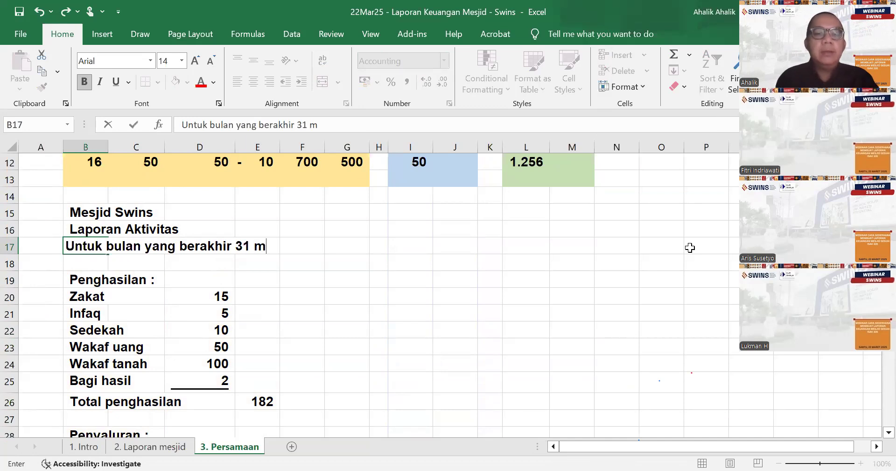
key("BackSpace")
type("May 2025")
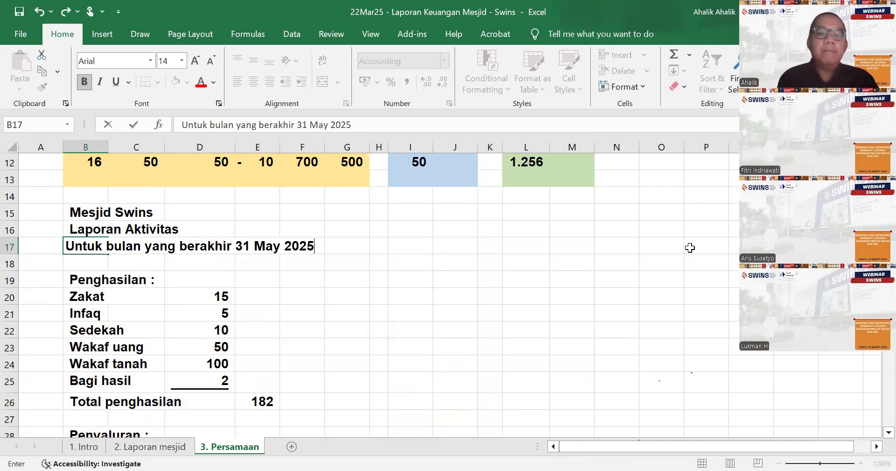
key("Return")
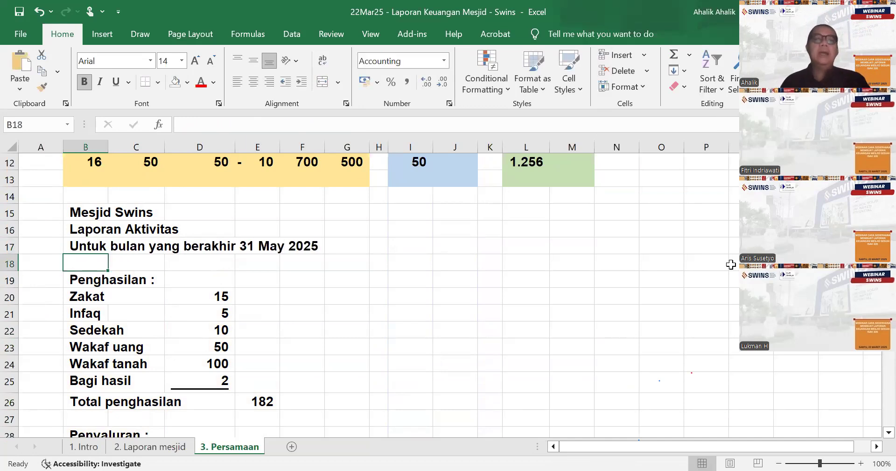
- Copy the three-line report heading in B15:G17 and paste it at B38, below the activity report
scroll(294, 344, "down", 2)
scroll(290, 341, "up", 3)
mouse_move(85, 264)
left_mouse_down()
mouse_move(285, 297)
mouse_move(326, 298)
mouse_move(326, 288)
left_mouse_up()
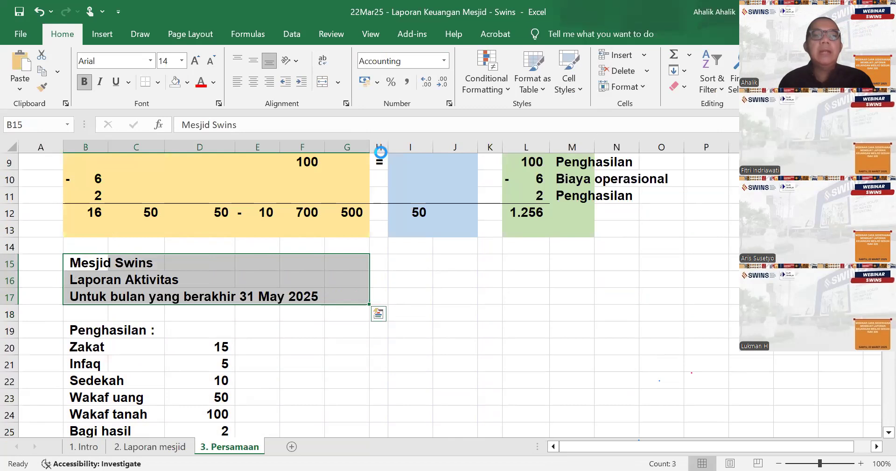
key("ctrl+c")
scroll(155, 332, "down", 9)
left_click(85, 196)
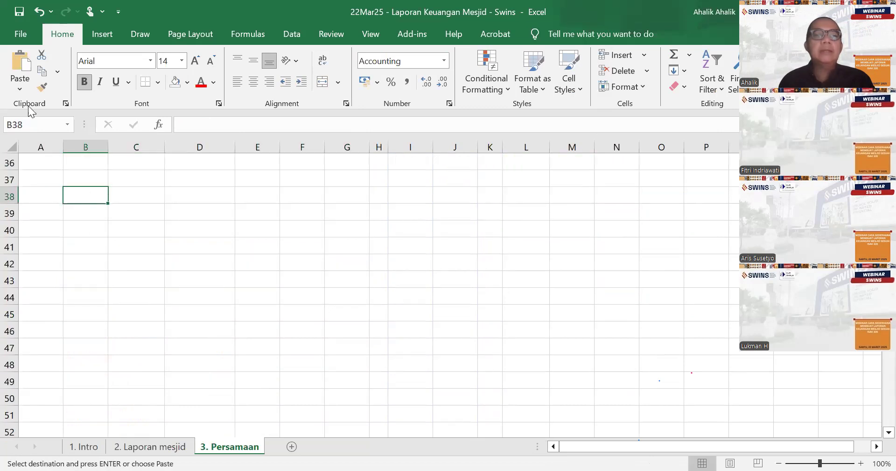
left_click(20, 65)
- Change the copied report title in B39 to "Laporan Perubahan Aset Neto"
left_click(79, 210)
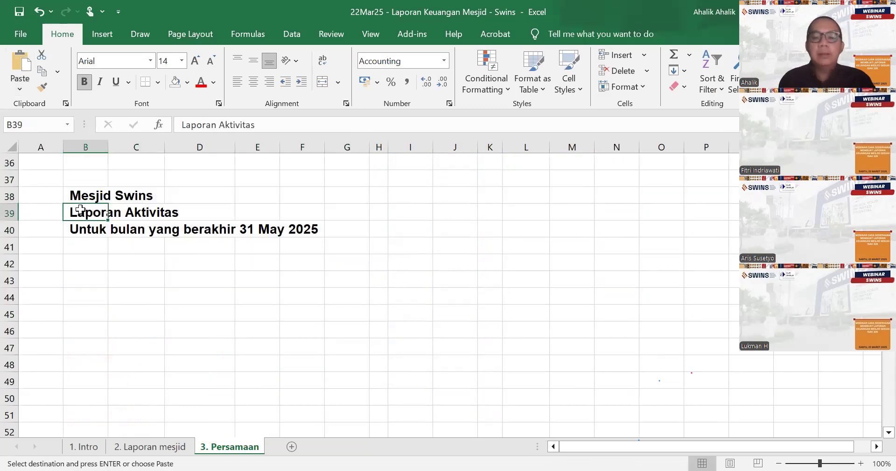
type("Laporan Oe")
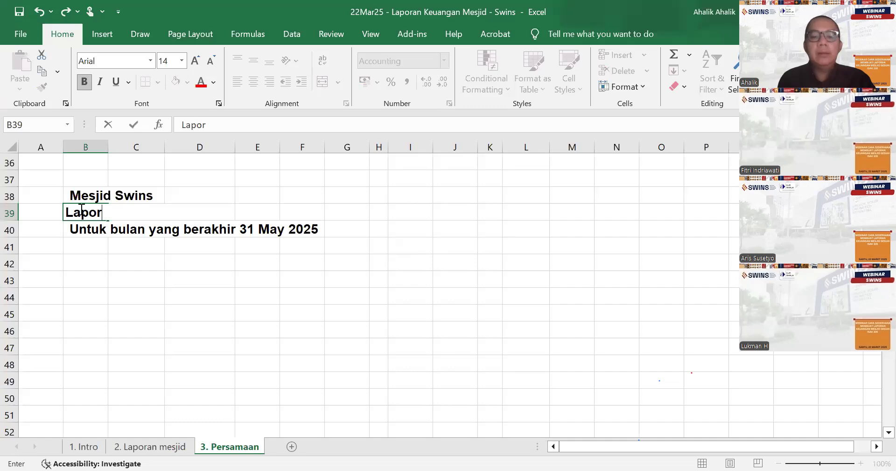
key("BackSpace")
type("Perubah")
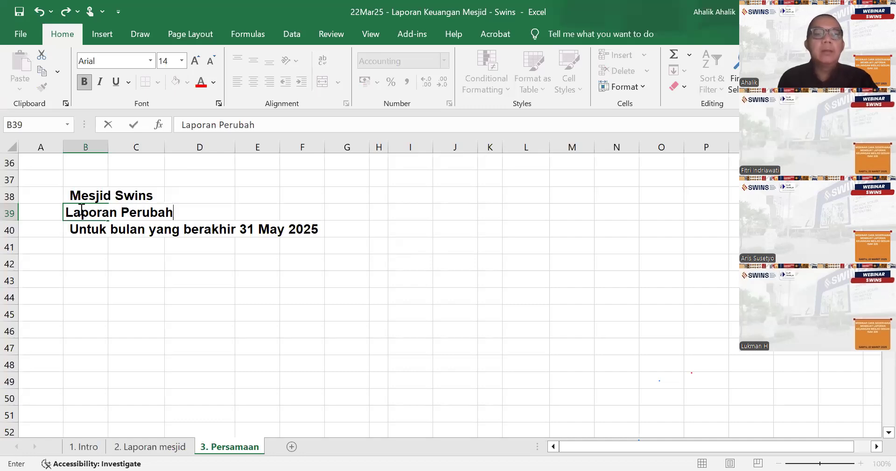
type("an Aset Net")
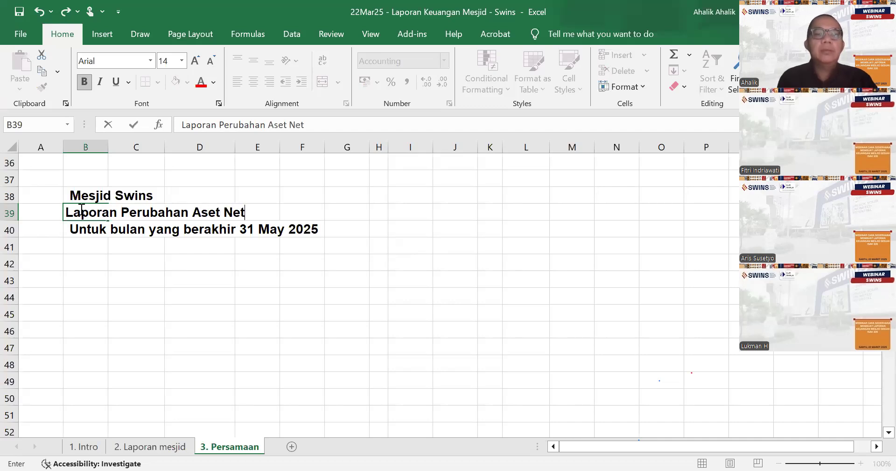
key("Return")
key("Return")
key("Return")
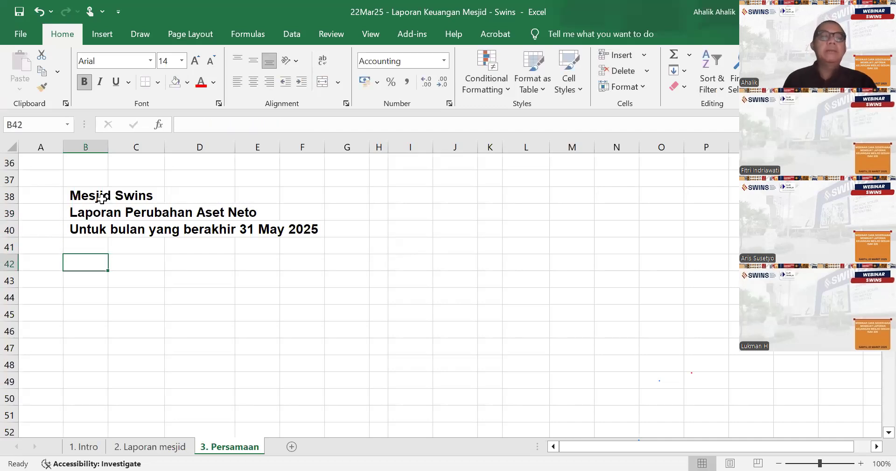
- Enter the label "Aset neto awal" in B42 and link E42 to the opening net asset amount with =L5
type("Aset neto awal")
key("Tab")
key("Tab")
key("Tab")
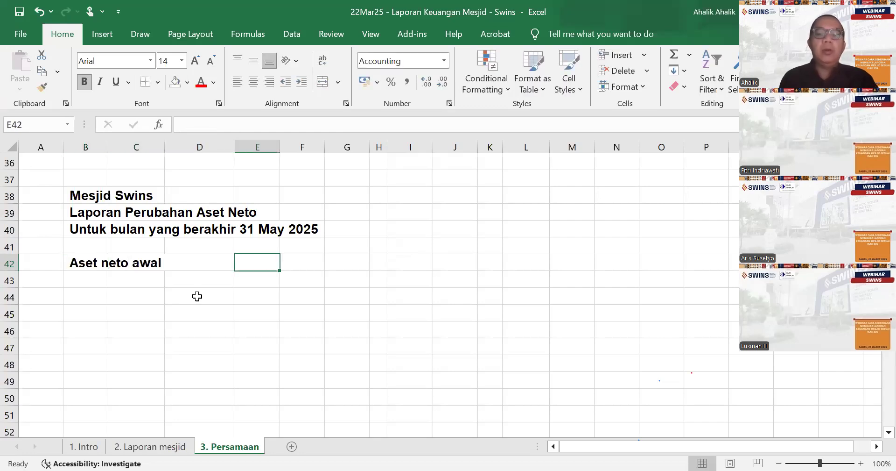
type("0")
key("BackSpace")
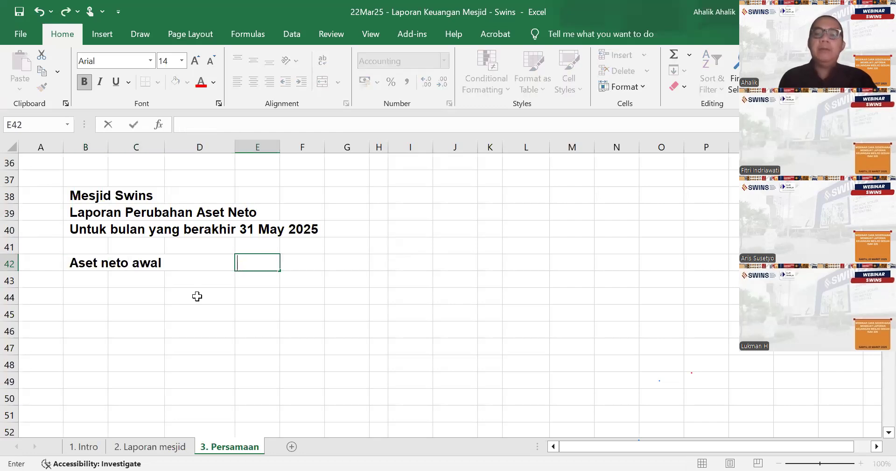
type("=")
scroll(578, 311, "up", 12)
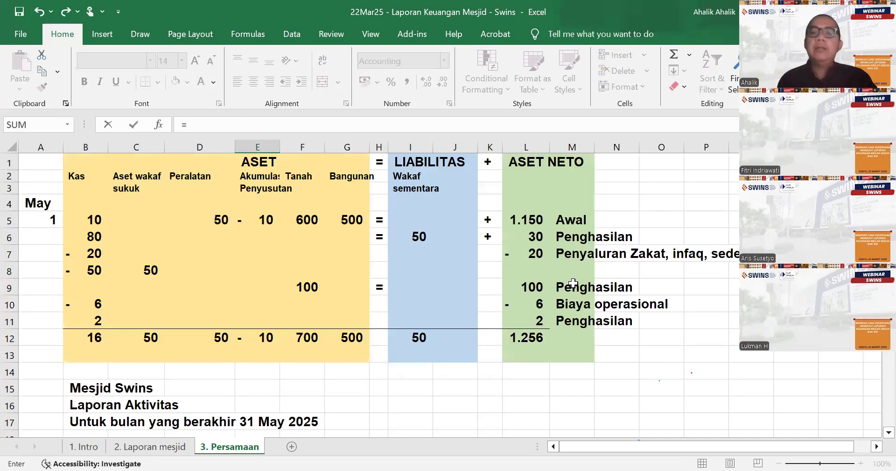
left_click(534, 220)
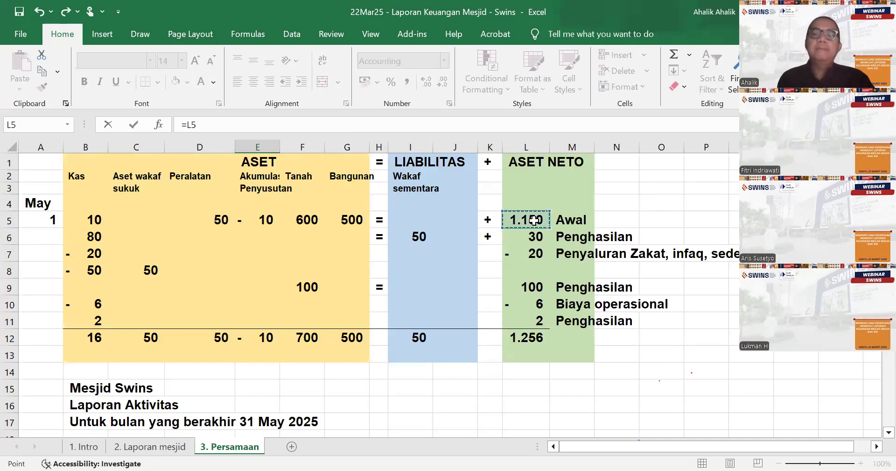
key("Return")
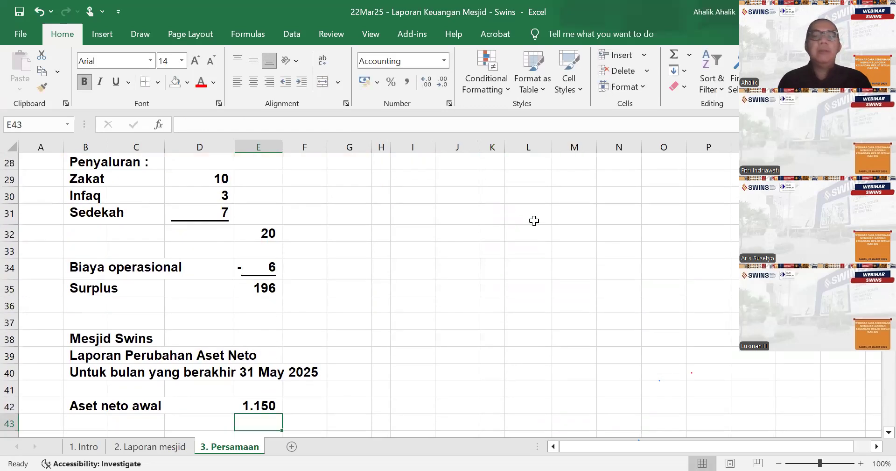
- Add a "Surplus" label in B43 and link E43 to the activity report's surplus with =E35
key("Left")
key("Left")
key("Left")
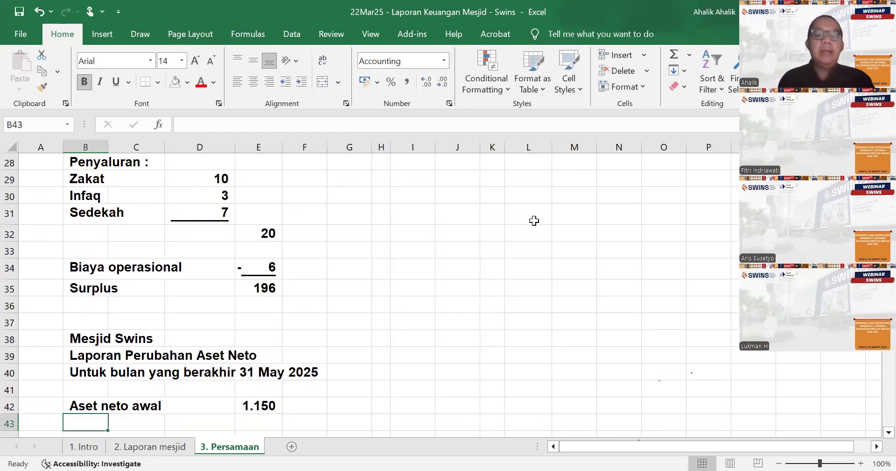
type("Surplus")
key("Right")
key("Right")
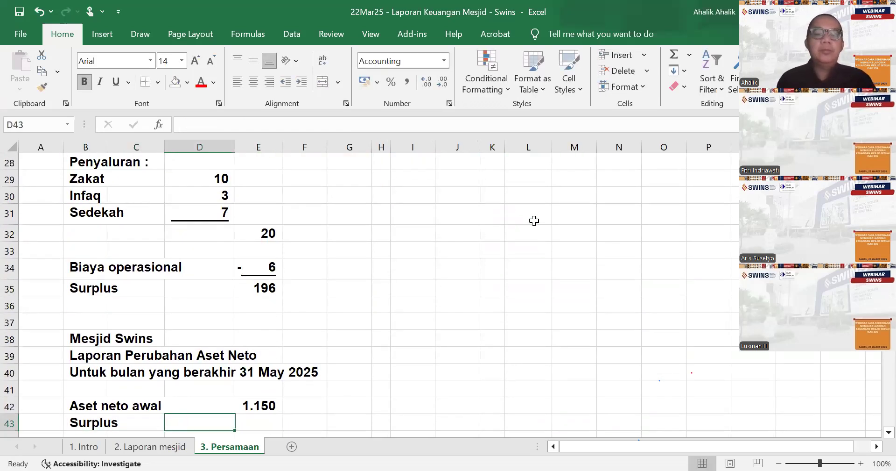
key("Right")
type("=")
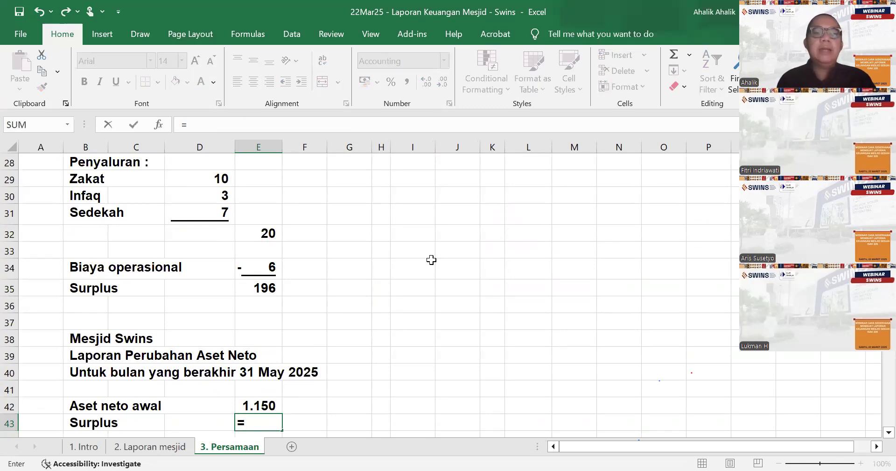
left_click(264, 286)
key("Return")
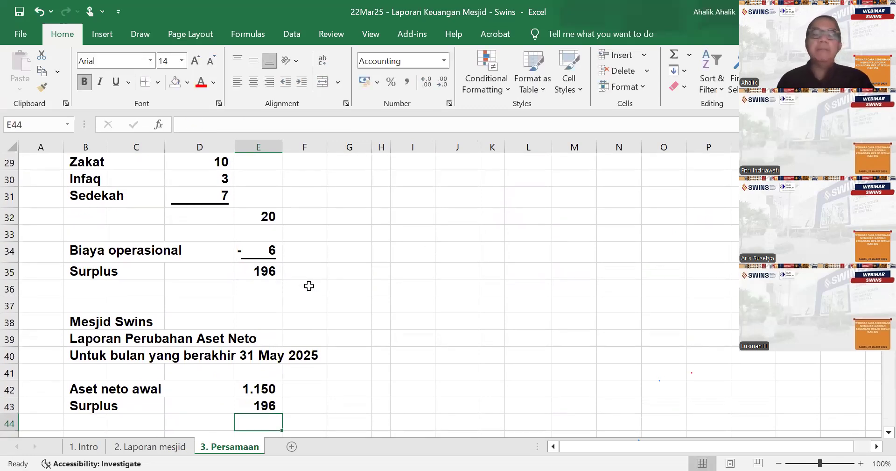
- Underline the surplus amount in E43 of the net asset changes report
scroll(513, 292, "up", 9)
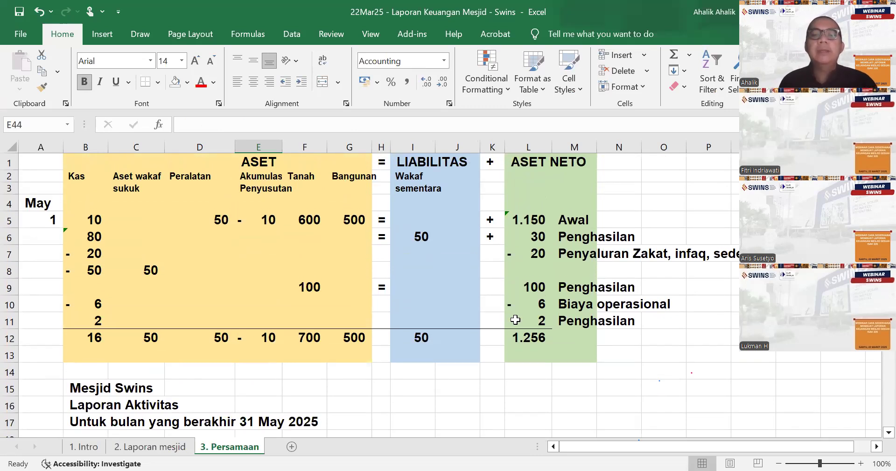
scroll(515, 319, "down", 3)
scroll(519, 319, "down", 1)
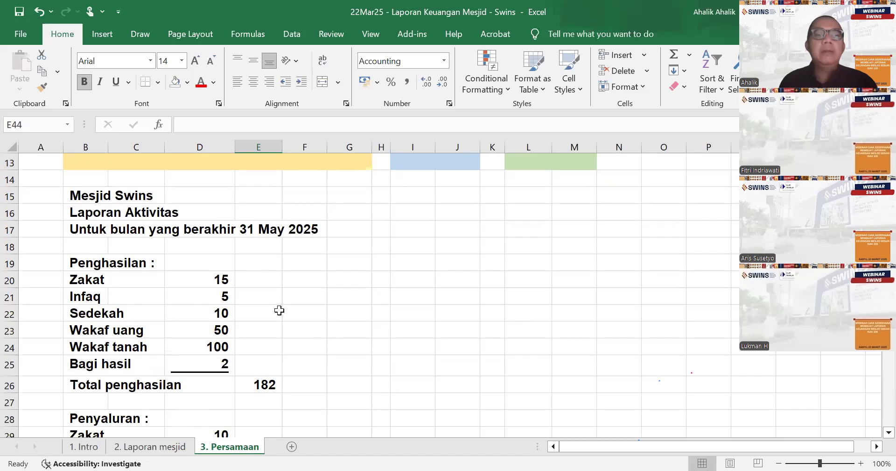
scroll(334, 324, "down", 8)
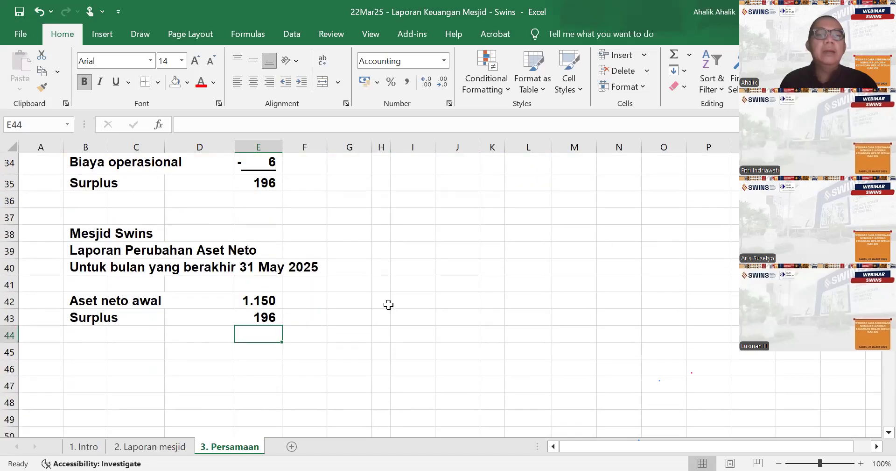
left_click(269, 263)
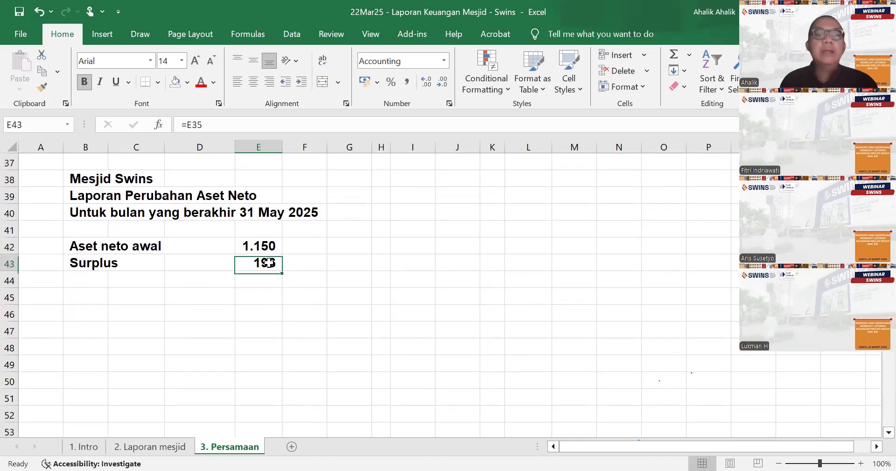
left_click(116, 83)
- Enter the label "Aset neto, akhir" in B44 below the surplus line
left_click(90, 285)
type("Aset net")
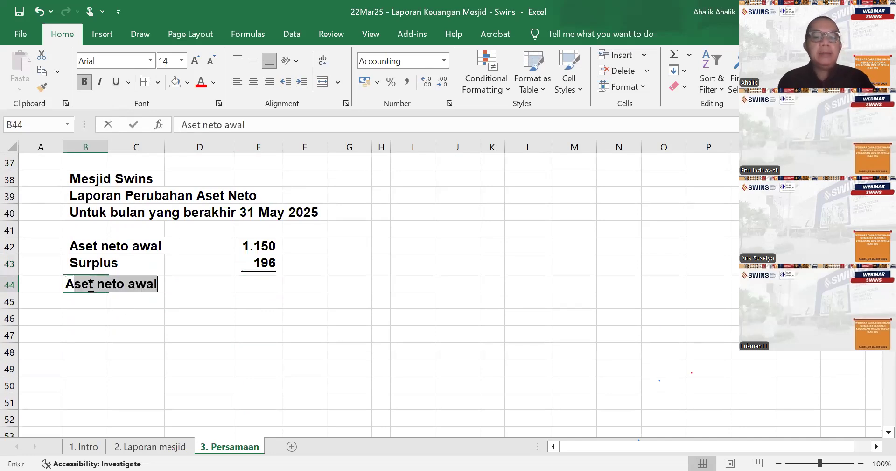
type("o, akhi")
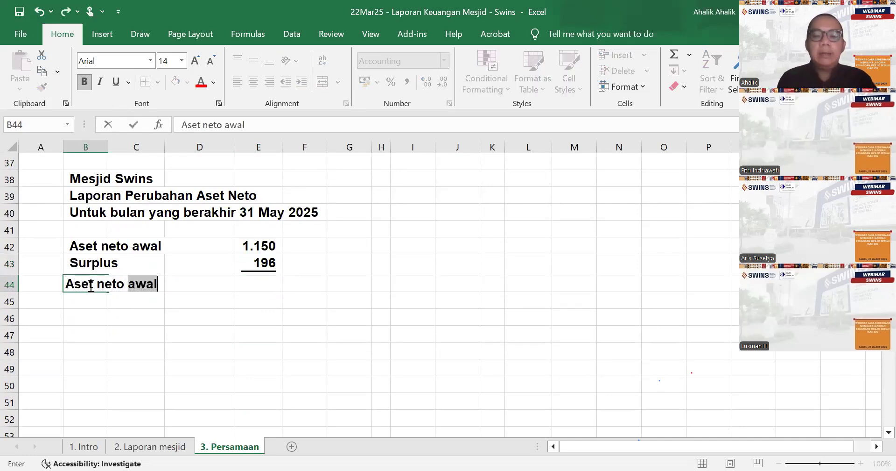
key("BackSpace")
type(", akhir")
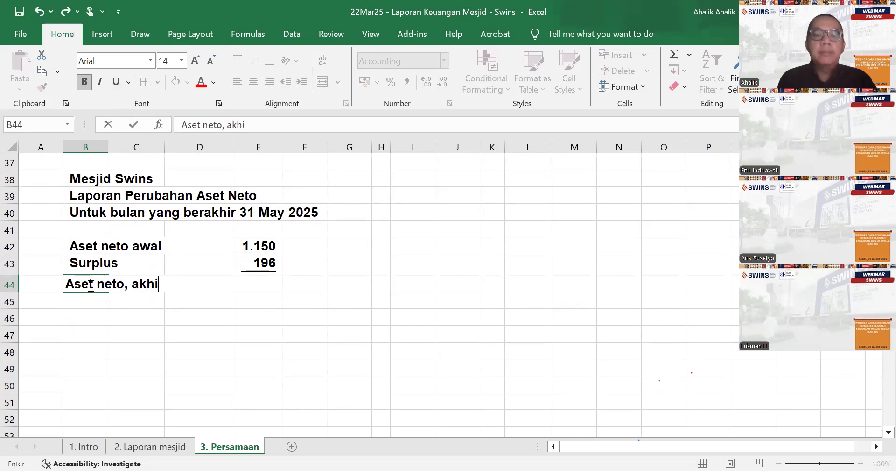
- Total the opening net assets and surplus in E44 with =sum(E42:E43)
key("Tab")
key("Tab")
key("Tab")
type("=")
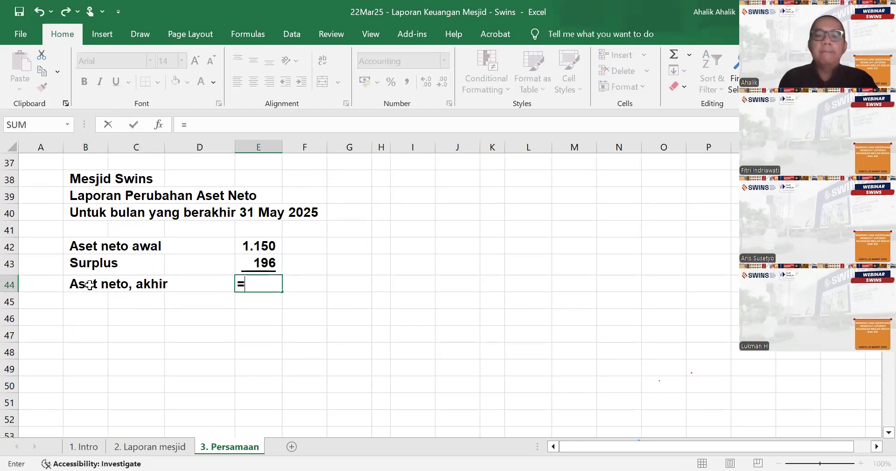
type("sum(")
left_click_drag(264, 247, 264, 256)
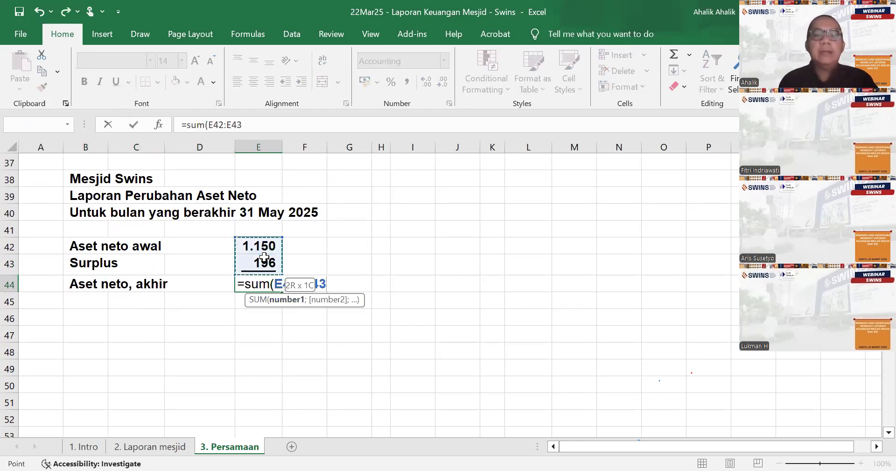
type(")")
key("Return")
key("Return")
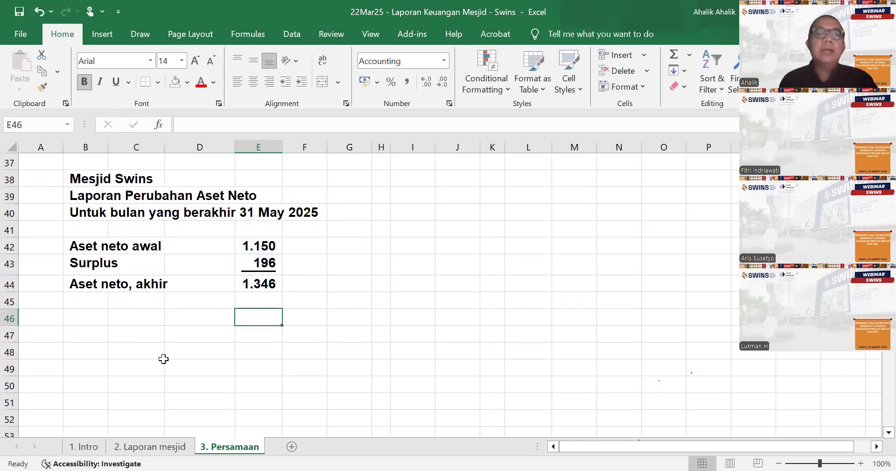
- Enter the new report heading "Mesjid Swins", "Laporan Posisi Keuangan" and "per 31 May 2025" in B48 to B50
left_click(86, 350)
type("M")
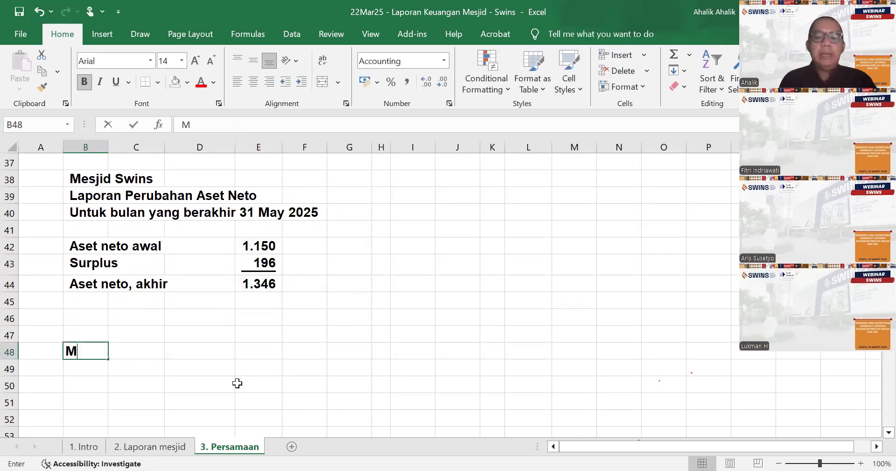
type("esjid Swins")
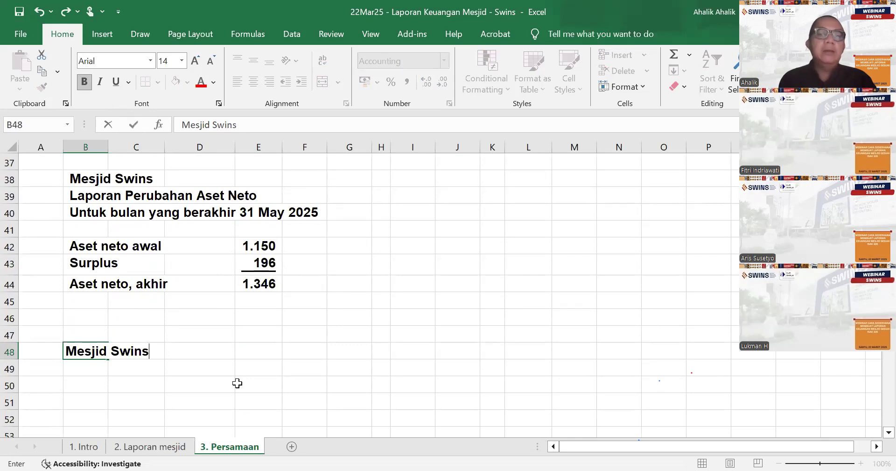
key("Return")
type("Laporan Posisi Keuangan")
key("Return")
type("per 31 May 2025")
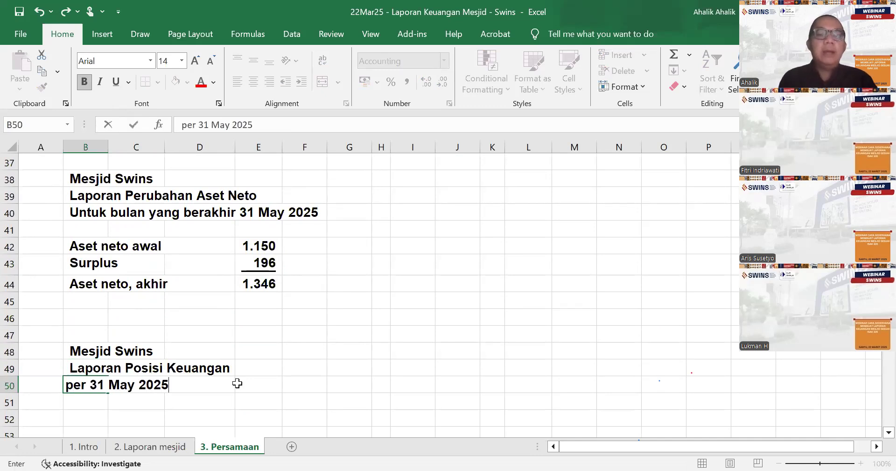
- Add the section label "Aset :" in B52, leaving one blank row under the report heading
key("Return")
key("Return")
type("Aset")
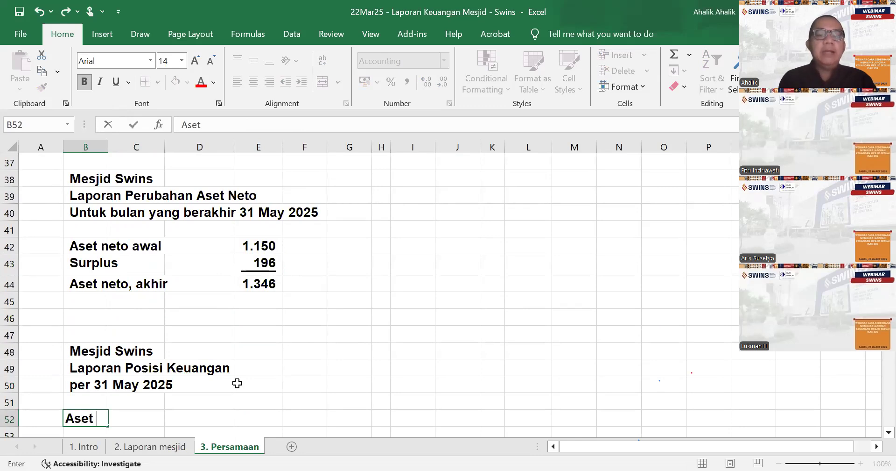
type(" :")
key("Return")
type("=")
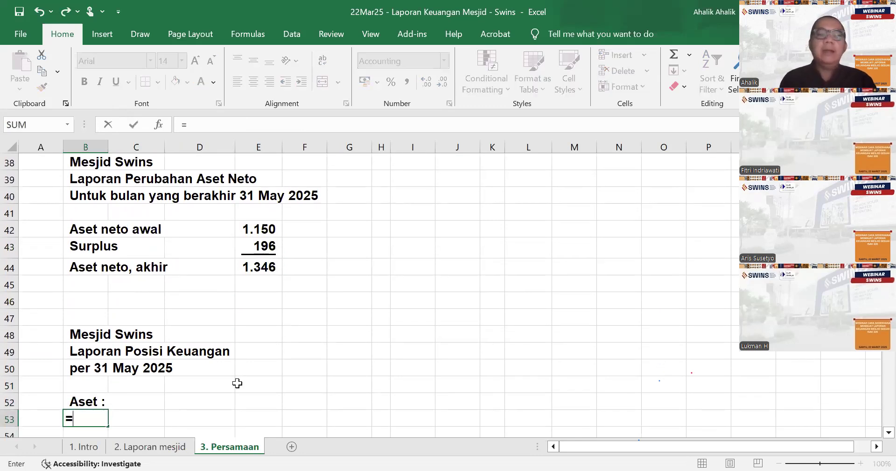
scroll(291, 369, "up", 12)
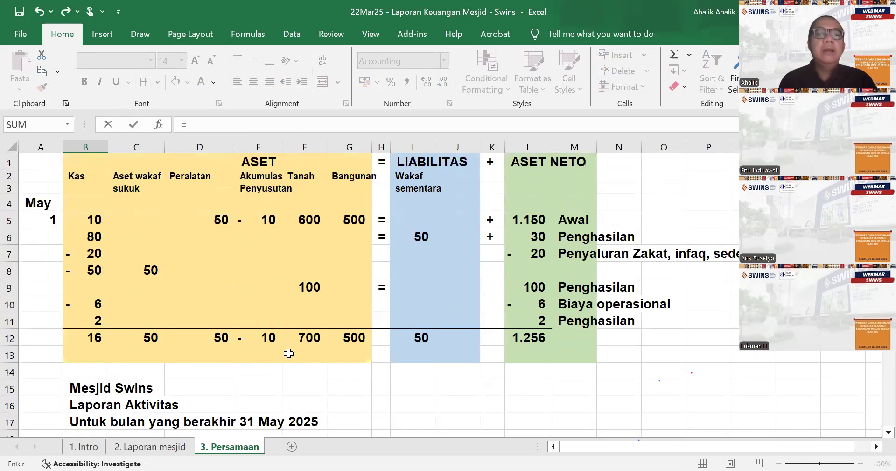
scroll(289, 354, "down", 13)
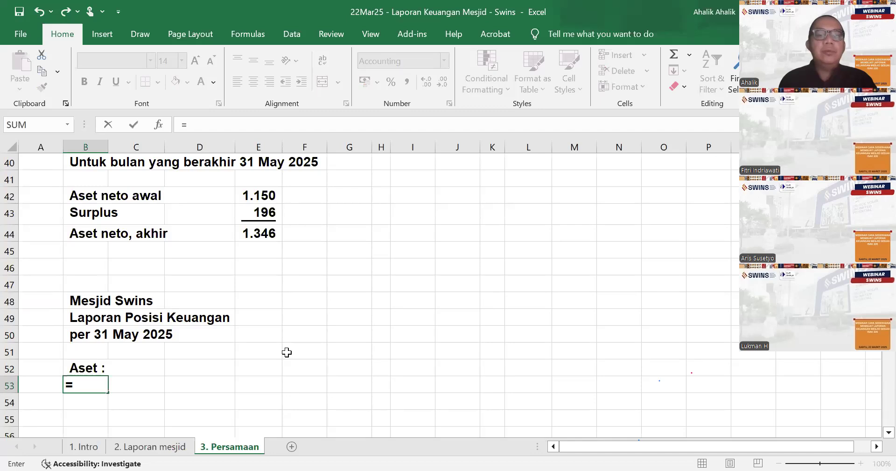
key("Escape")
- List the assets "Kas" in B53 and "Aset wakaf sukuk" in B54
type("Kas")
key("Return")
type("Aset wak")
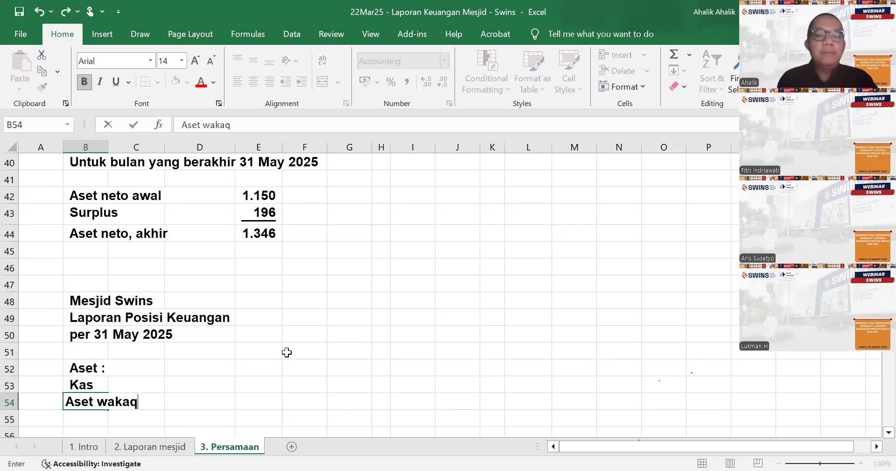
type("af suks")
key("Return")
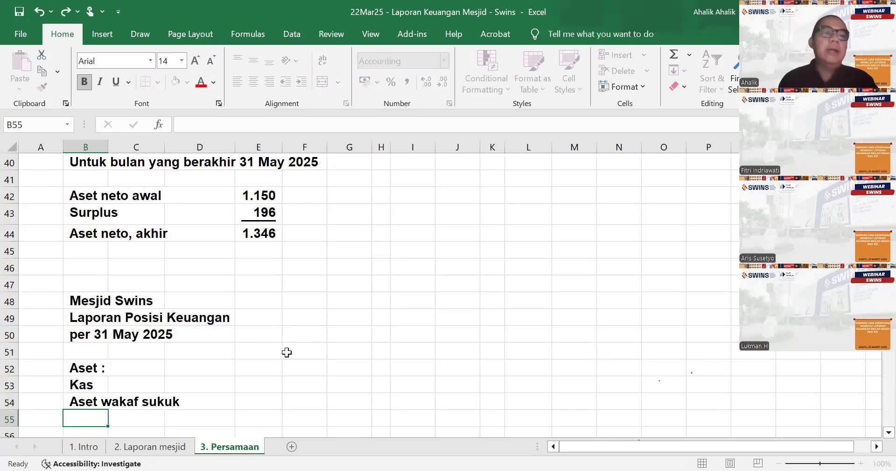
- Check the asset columns of the accounting equation and add the label "Peralatan" in B55
scroll(287, 352, "up", 13)
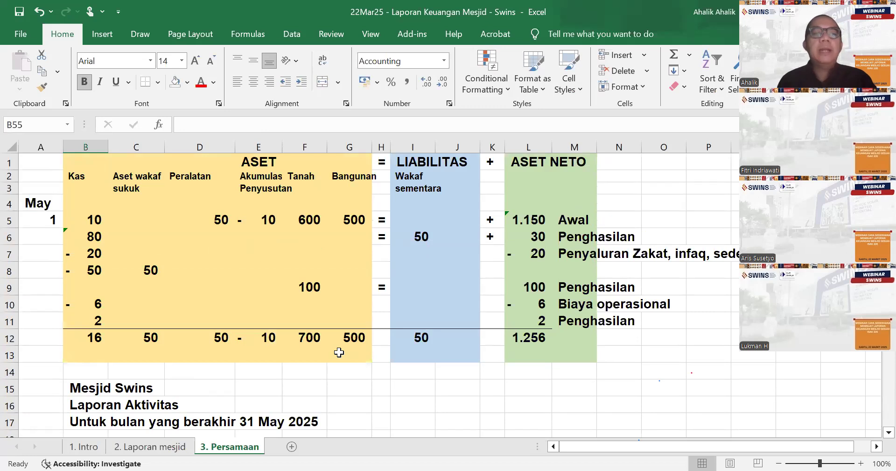
scroll(339, 352, "down", 12)
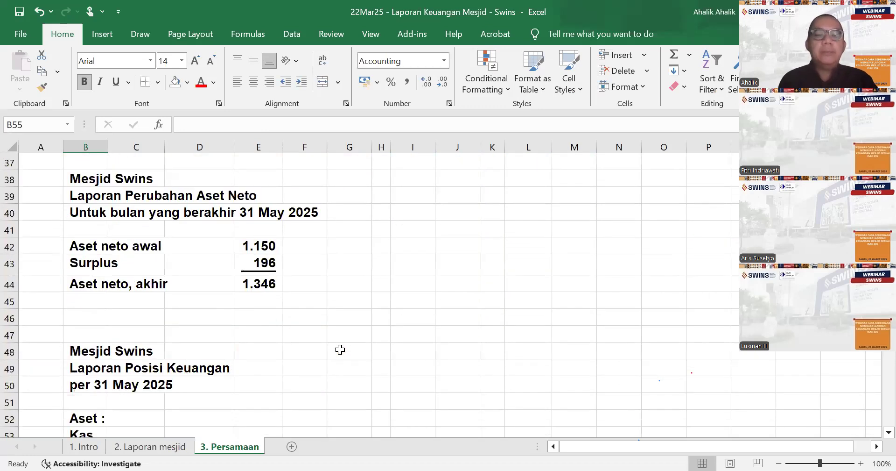
scroll(320, 350, "down", 3)
scroll(337, 339, "up", 15)
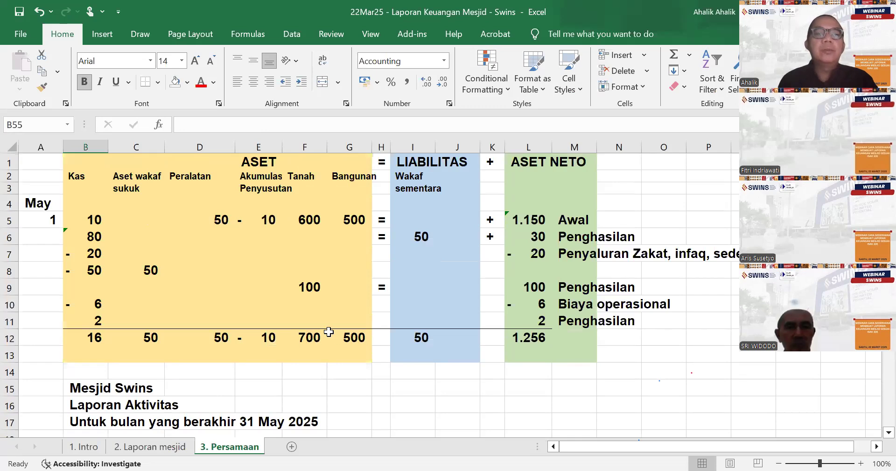
scroll(301, 332, "down", 14)
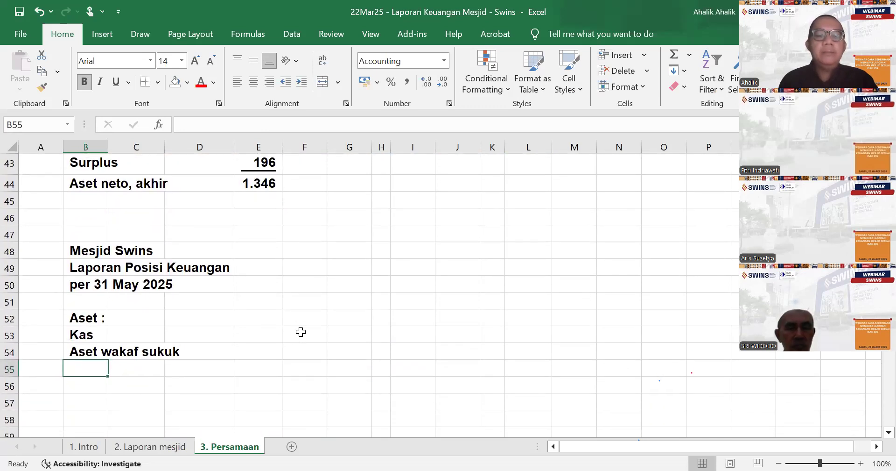
type("per")
key("BackSpace")
key("BackSpace")
key("BackSpace")
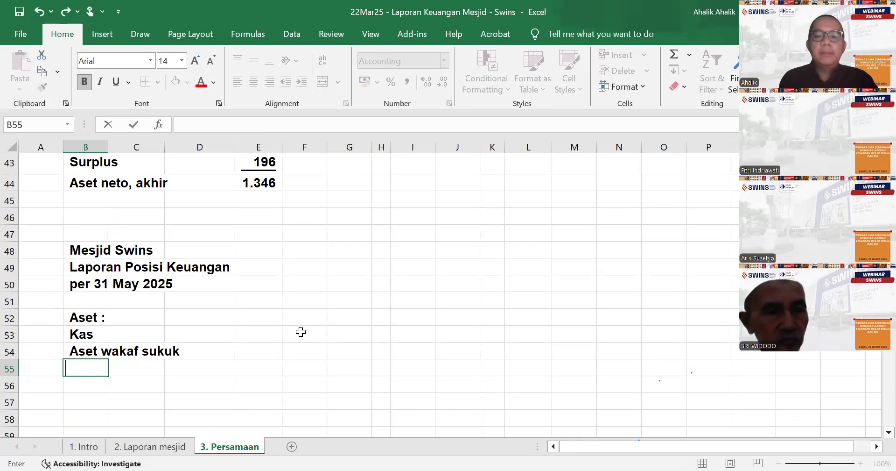
type("Perla")
key("BackSpace")
key("BackSpace")
type("alatan")
key("Return")
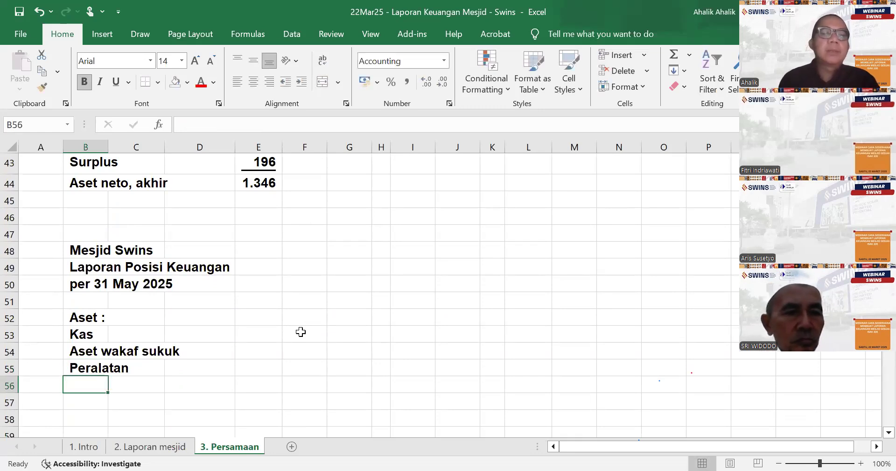
- Link the Kas amount in F53 to the cash column total in B12
left_click(255, 336)
left_click(292, 335)
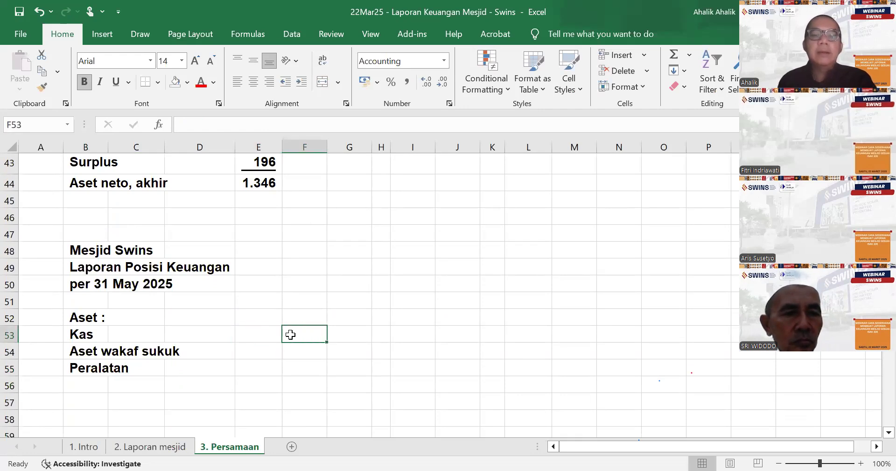
type("=")
scroll(309, 318, "up", 14)
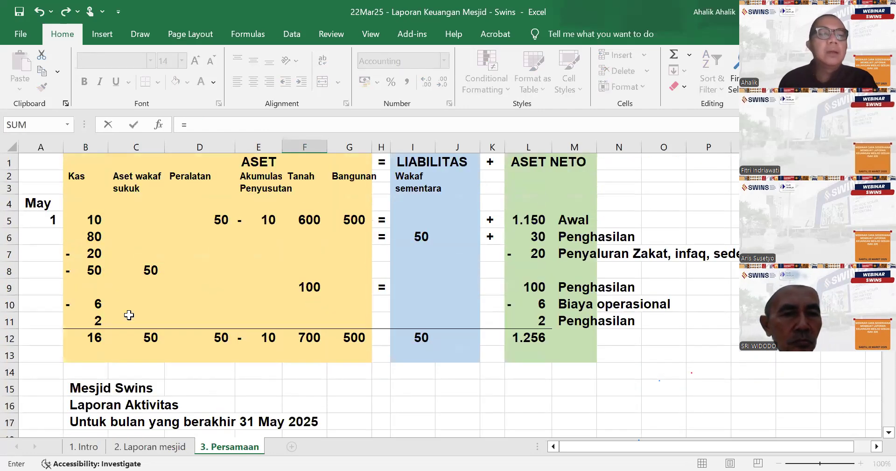
left_click(93, 337)
key("Return")
- Link the Aset wakaf sukuk amount in F54 to its column total with =C12
scroll(369, 371, "down", 2)
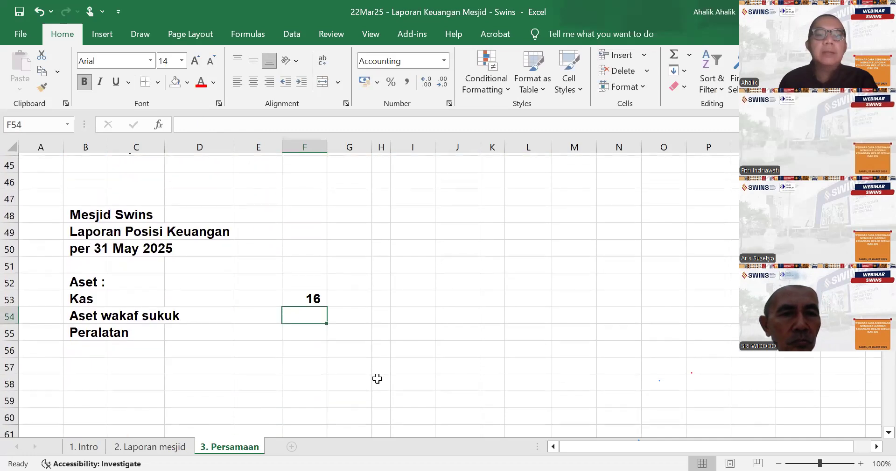
type("=")
scroll(383, 367, "up", 14)
left_click(140, 309)
scroll(338, 318, "up", 1)
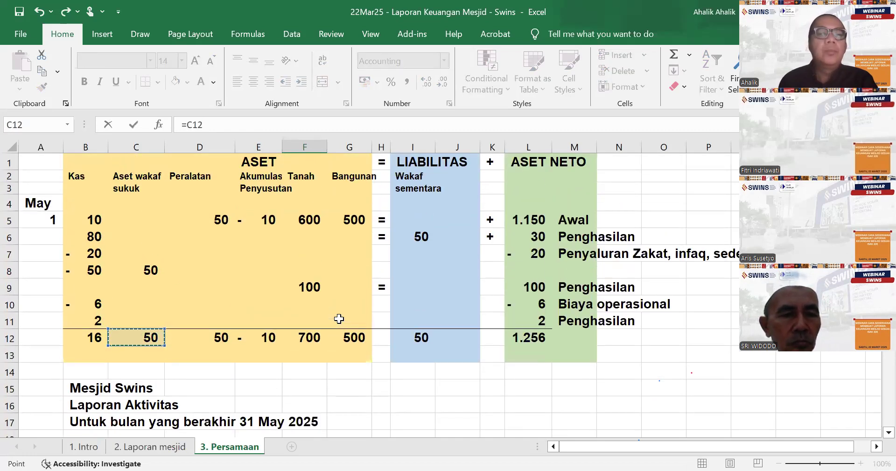
key("Return")
- Link the Peralatan amount in D55 to the equipment column total with =D12
scroll(336, 318, "down", 3)
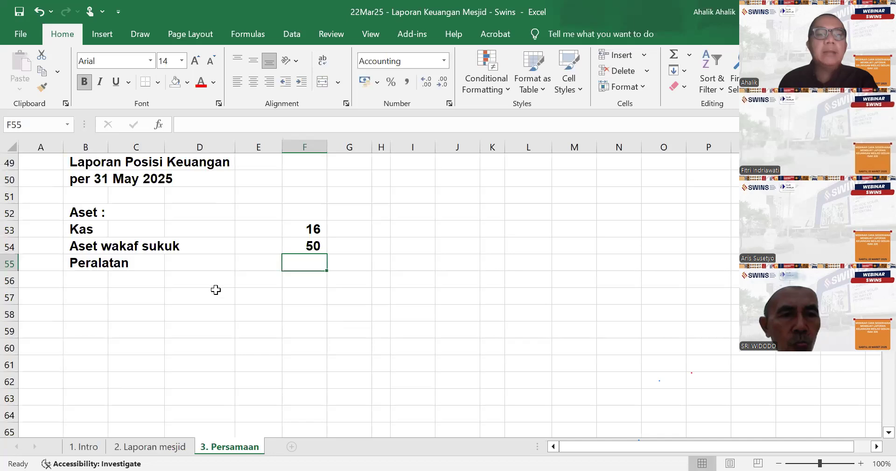
left_click(223, 264)
type("=")
scroll(223, 265, "up", 16)
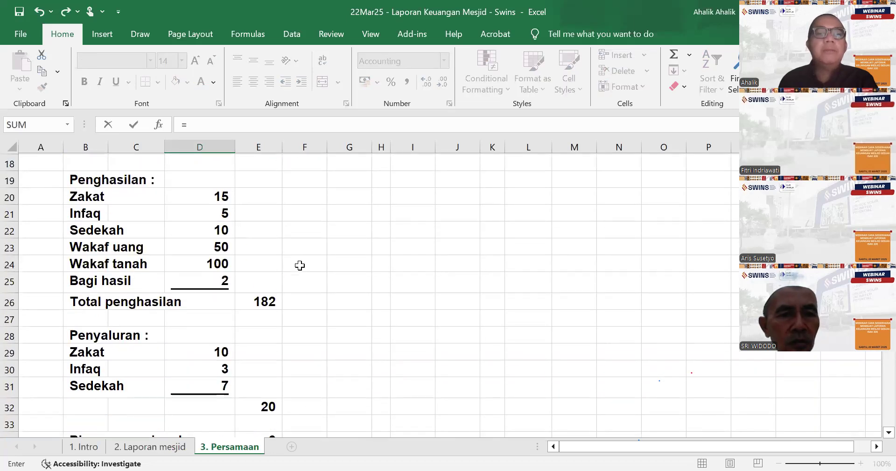
left_click(220, 337)
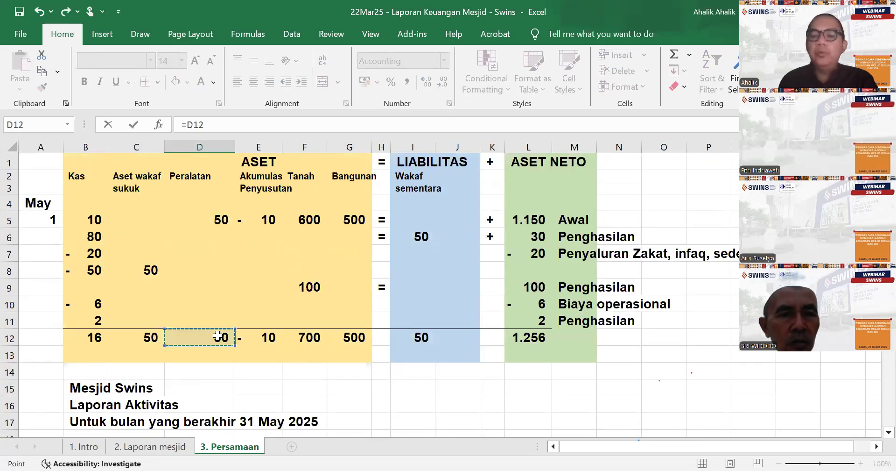
key("Return")
- Enter the label "Akumulasi penyusutan" in B56 below Peralatan
left_click(104, 363)
type("Ak")
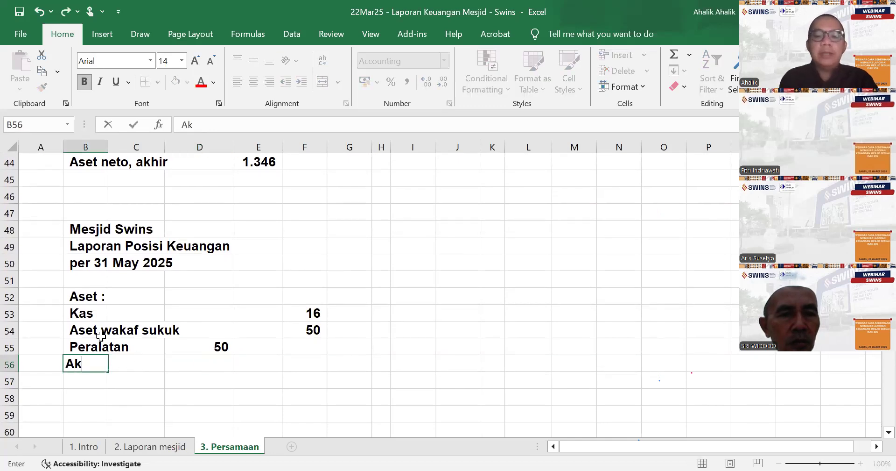
type("umuk")
key("BackSpace")
key("BackSpace")
type("lsi spenyus")
key("BackSpace")
key("BackSpace")
key("BackSpace")
key("BackSpace")
key("BackSpace")
key("BackSpace")
key("BackSpace")
key("BackSpace")
key("BackSpace")
type("asi")
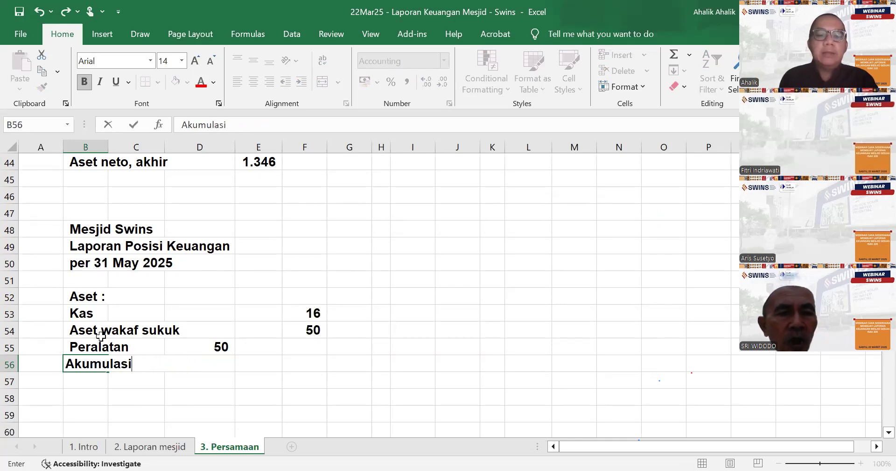
type(" penyusutan")
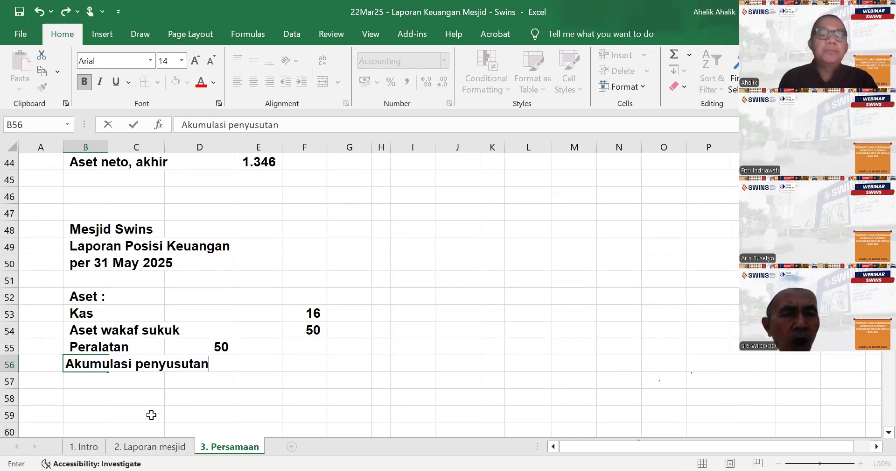
- Link D56 to the accumulated depreciation total with =E12 and underline the amount
key("Tab")
key("Tab")
type("=")
scroll(121, 372, "up", 1)
scroll(121, 372, "up", 13)
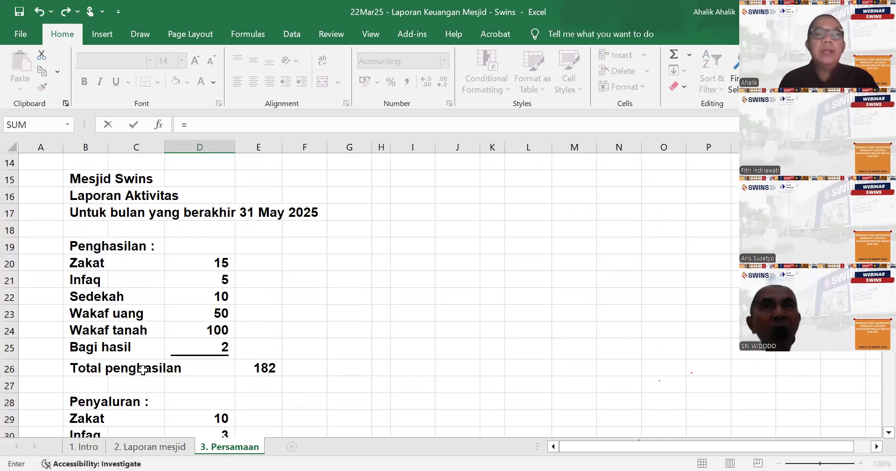
left_click(261, 319)
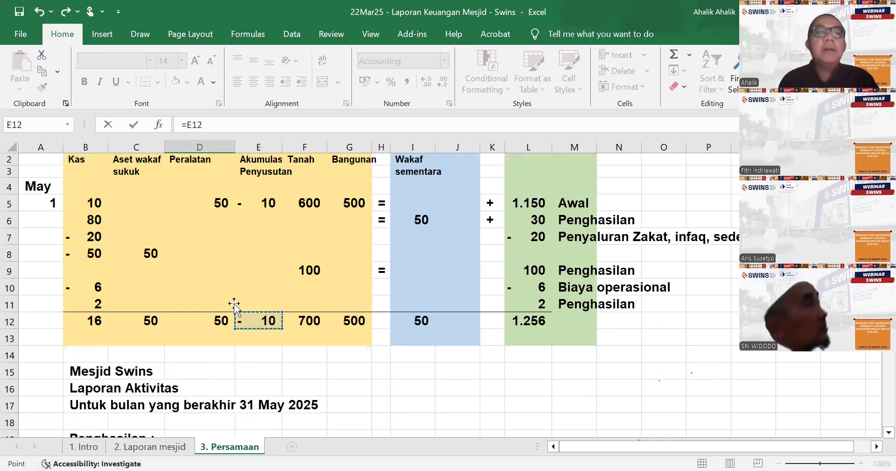
key("ctrl+Return")
key("ctrl+u")
- Sum the Peralatan and Akumulasi penyusutan amounts in F57 with a SUM formula
left_click(295, 310)
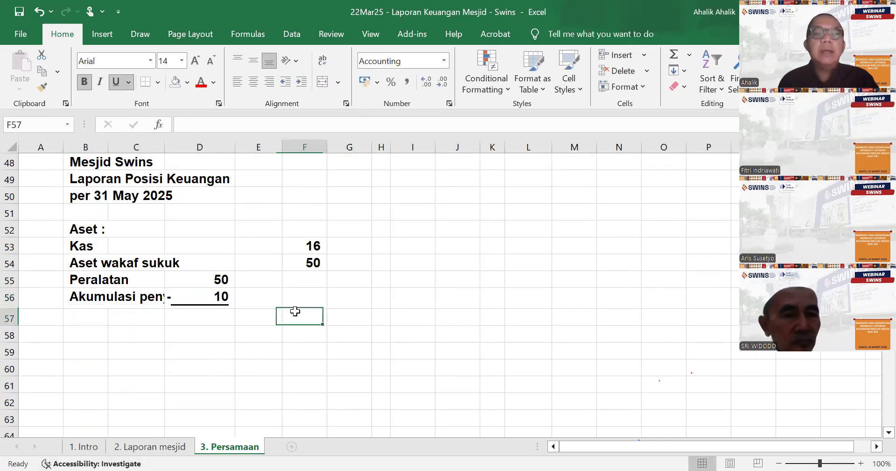
type("=sum(")
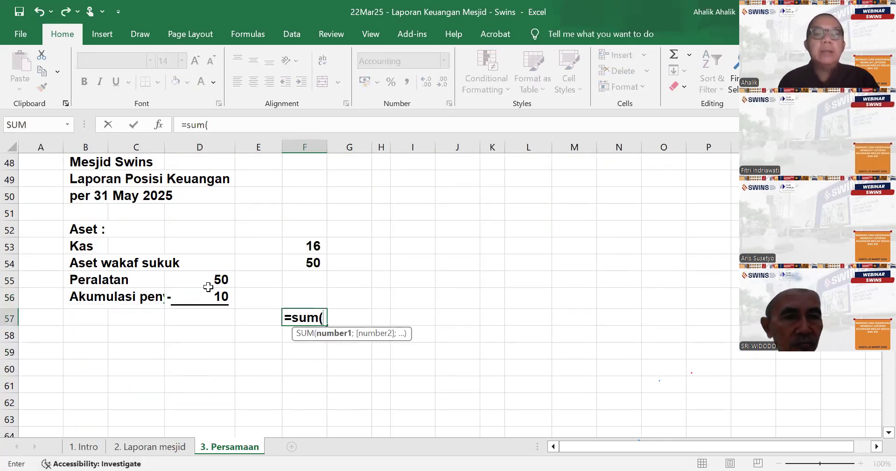
key("Return")
scroll(402, 276, "up", 15)
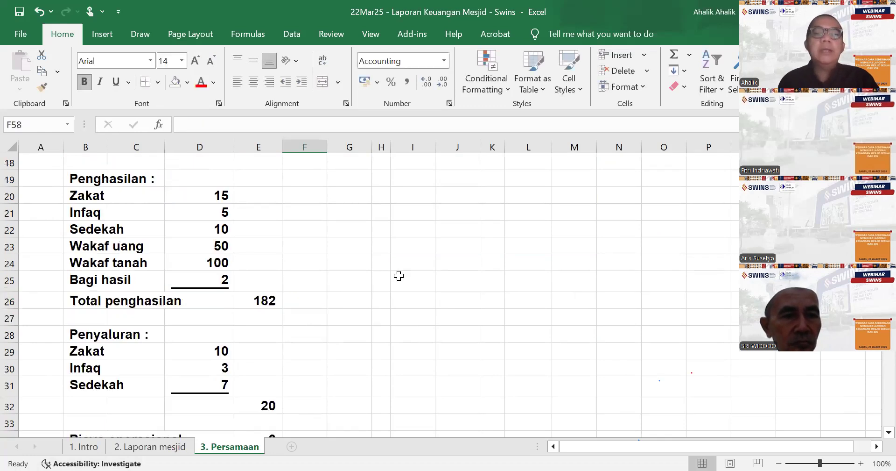
scroll(353, 301, "down", 18)
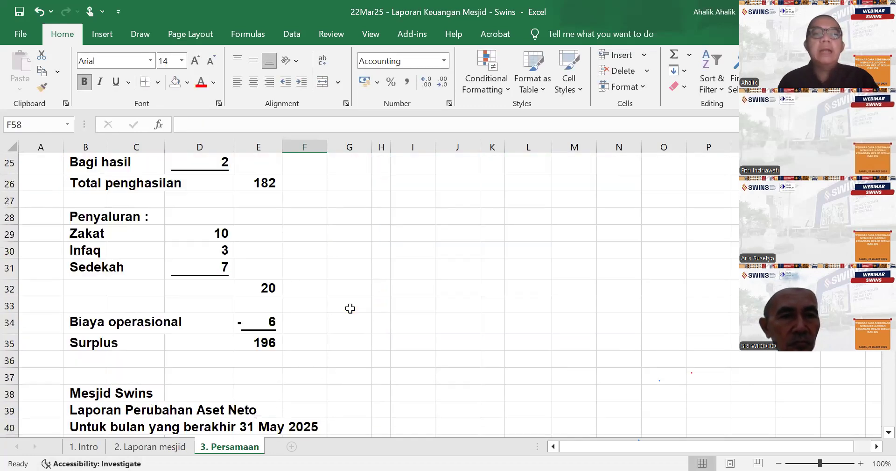
- Enter the labels "Tanah" in B59 and "Bangunan" in B60 of the statement of financial position
left_click(102, 231)
type("Tanah")
key("Return")
type("Bangunan")
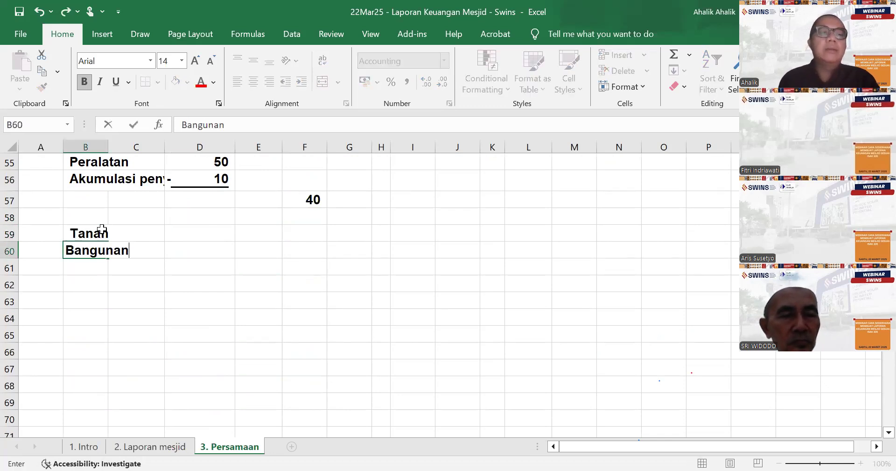
key("Tab")
- Link the Tanah amount in F59 to the land column total with =F12
key("Up")
key("Right")
key("Right")
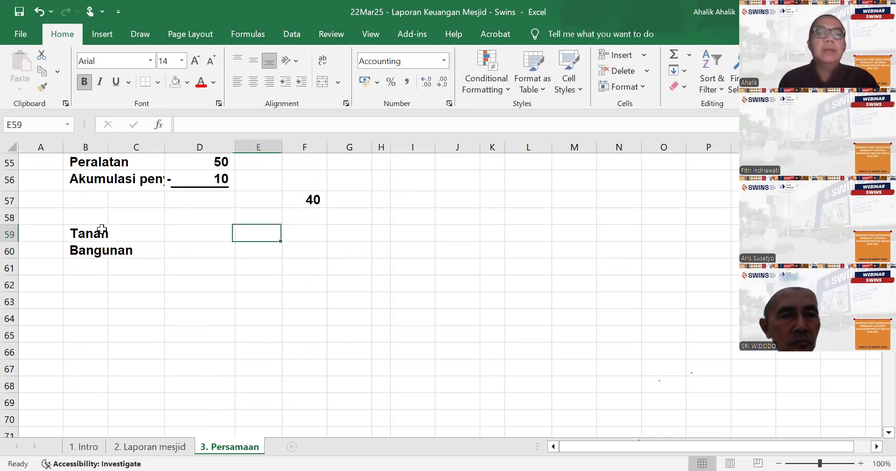
key("Right")
type("=")
scroll(320, 306, "up", 18)
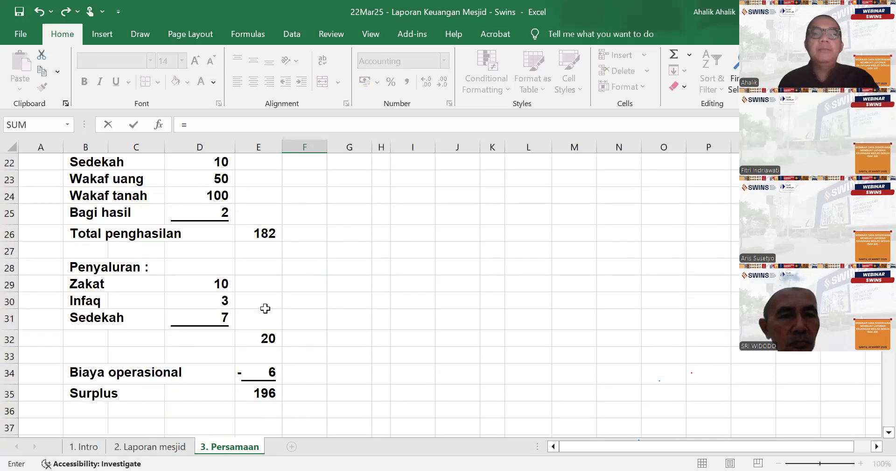
left_click(324, 338)
key("Return")
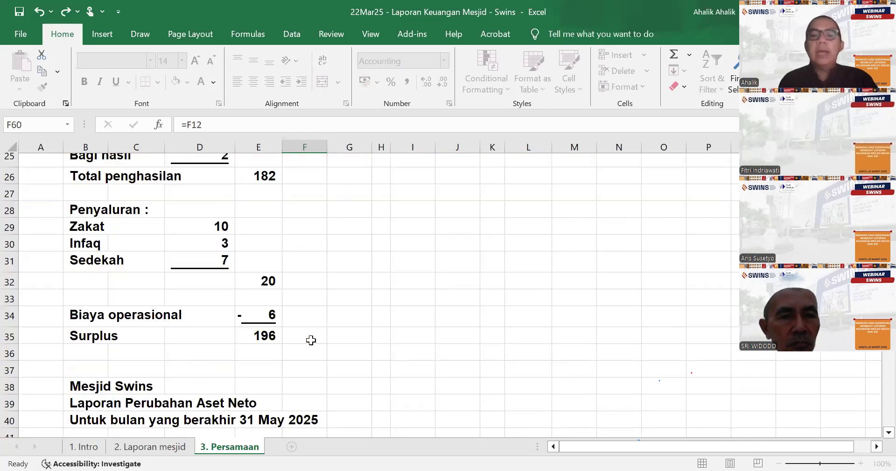
- Insert a row above Surplus in the activity report and remove the underline from the Biaya operasional amount in E34
scroll(269, 336, "up", 9)
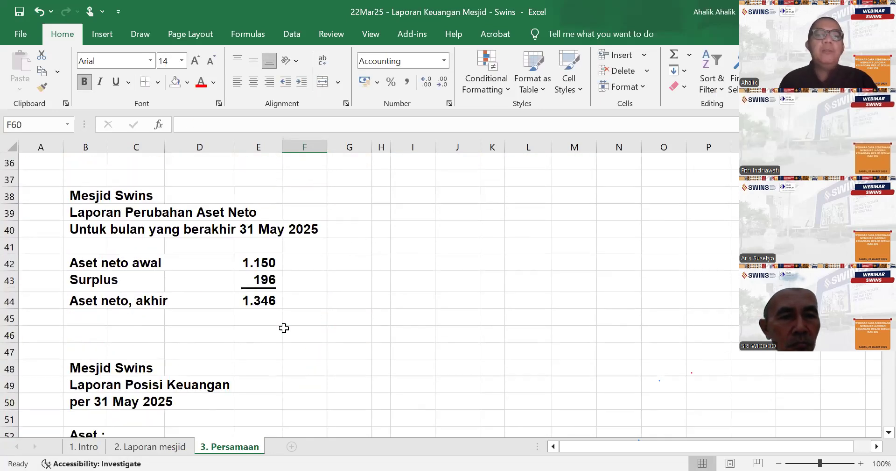
scroll(286, 329, "down", 1)
left_click(96, 305)
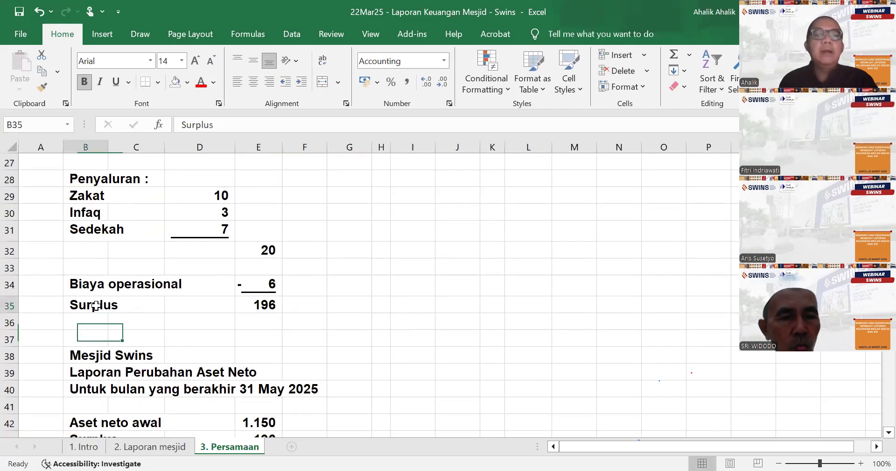
left_click(644, 55)
left_click(646, 91)
left_click(253, 281)
left_click(116, 81)
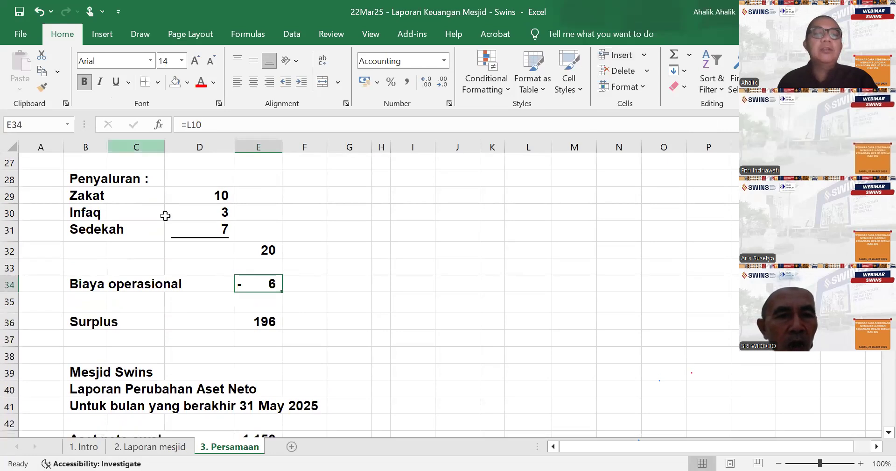
- Add the note "Bangunan di akhir bulan menyusut senilai 1 juta" in A44 of the "2. Laporan mesjid" sheet
left_click(149, 447)
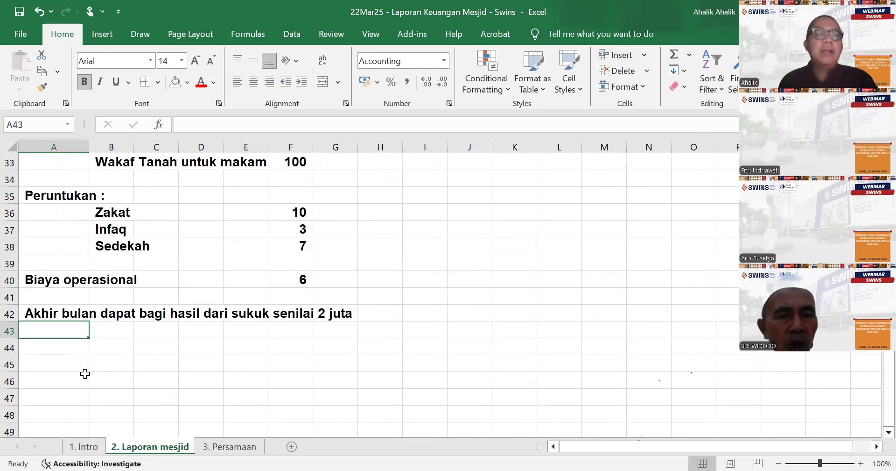
left_click(58, 351)
type("Bangun")
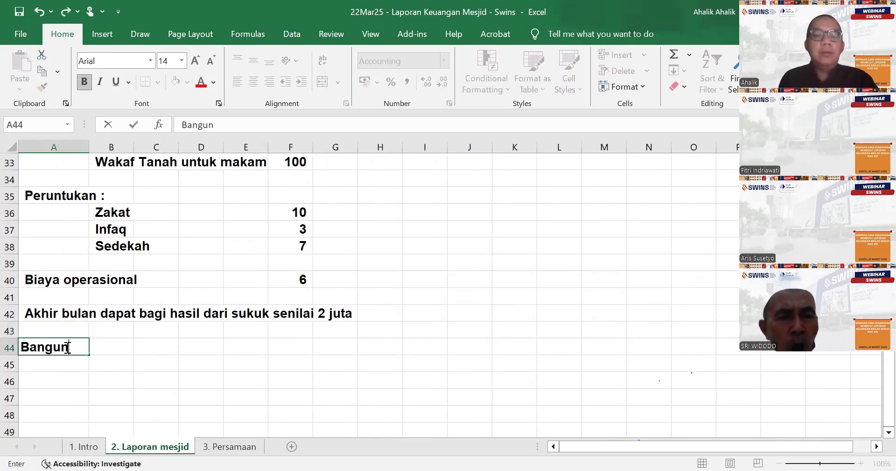
type("an di akhir bulan menyusut")
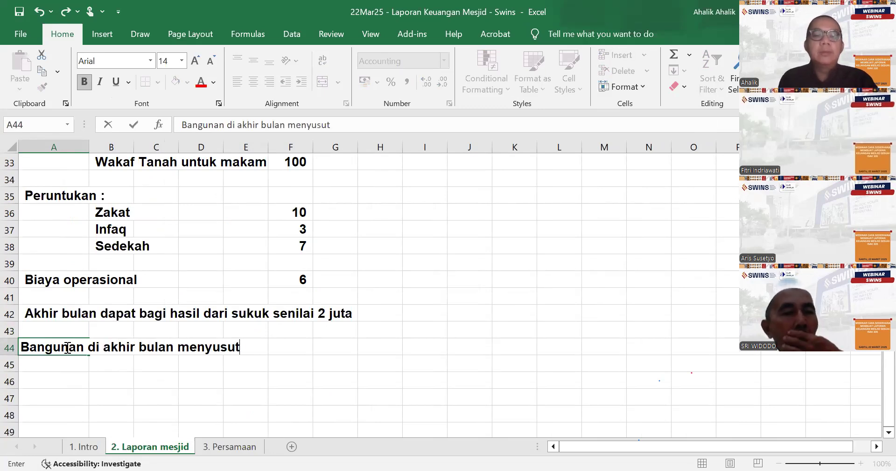
type(" senilai 1 juta")
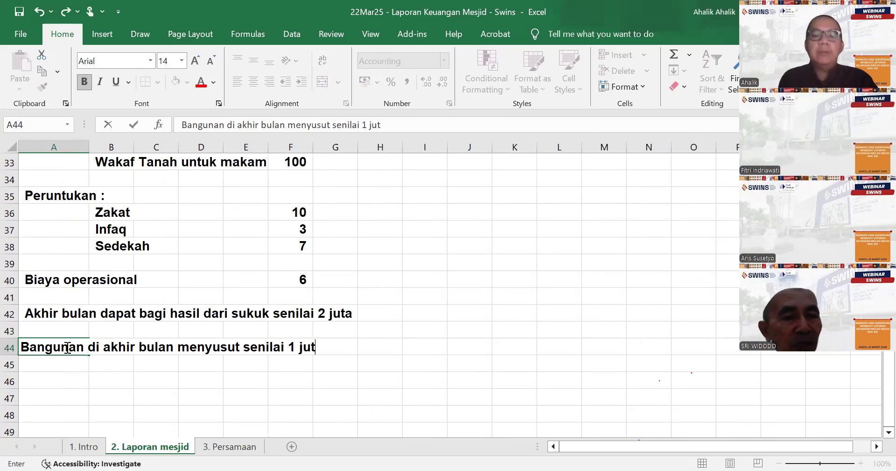
key("Return")
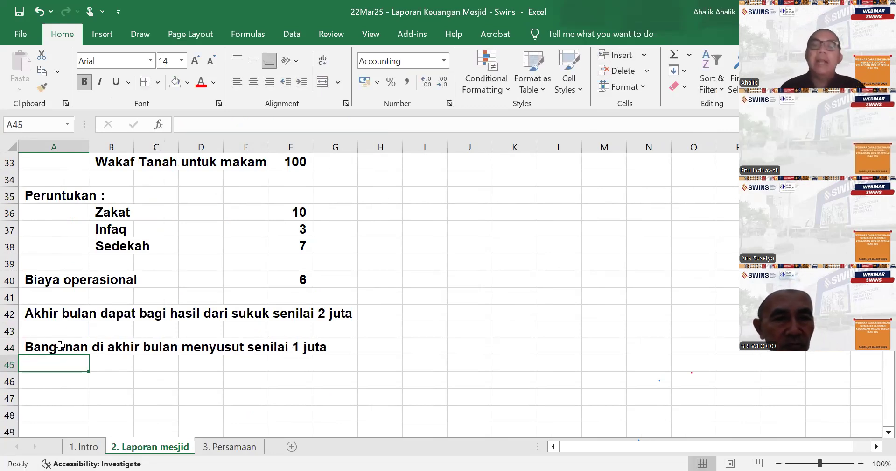
- On the "3. Persamaan" sheet, enter "Biaya penyusutan bangunan" in B35 with an amount of -1 in E35
left_click(236, 448)
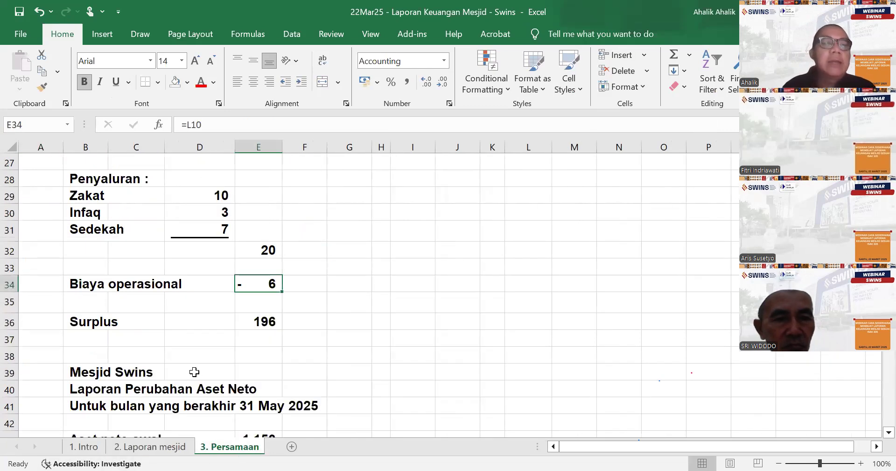
left_click(98, 296)
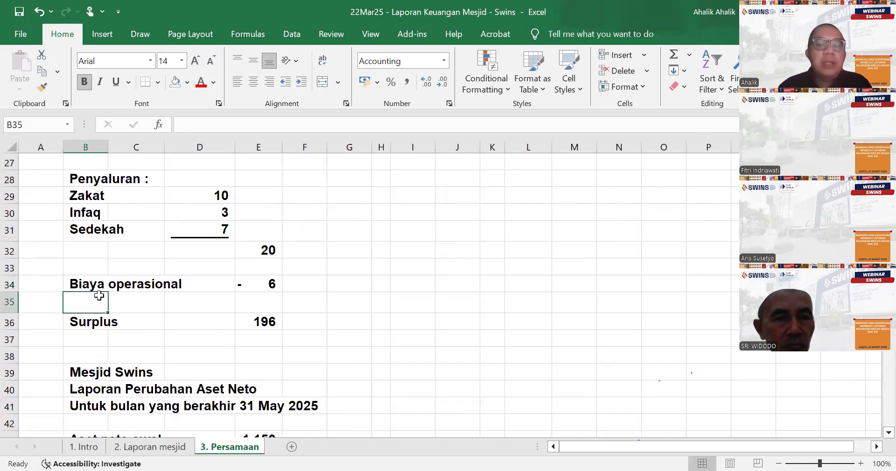
type("Biaya penyus")
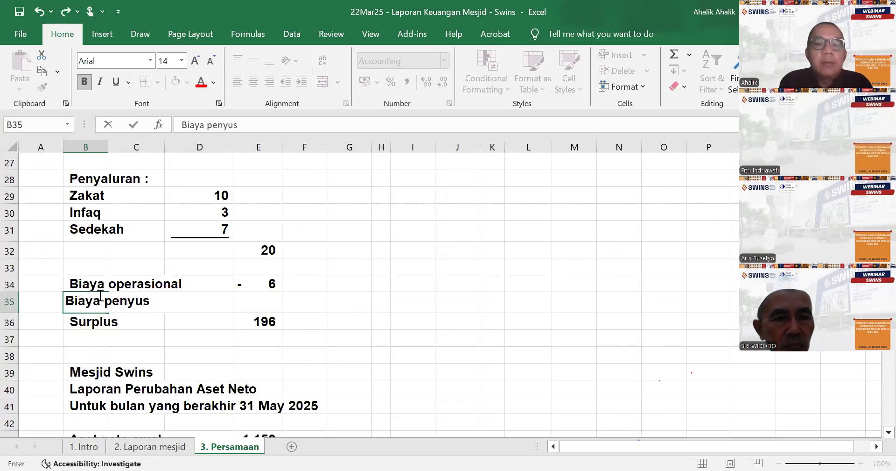
type("utan bangunan")
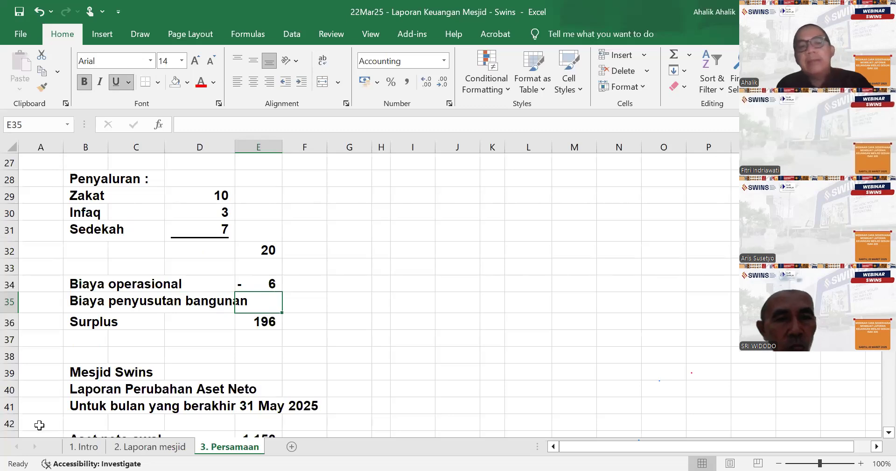
type("-1")
key("Return")
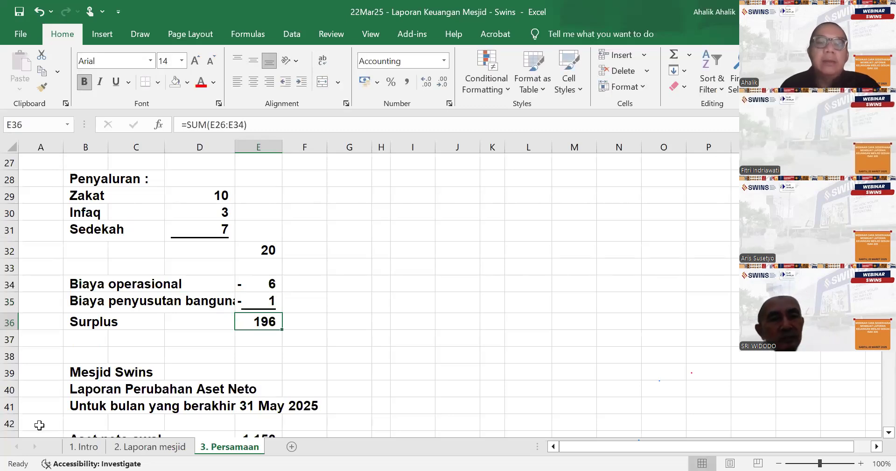
- Rewrite the Surplus formula in E36 as =SUM(E26:E35) to include the depreciation expense
type("=")
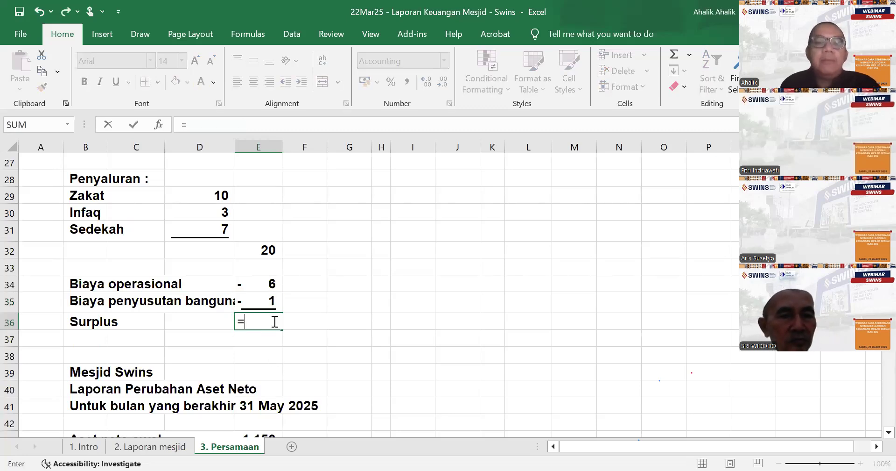
type("sum(")
scroll(323, 296, "up", 1)
scroll(320, 313, "up", 1)
scroll(292, 234, "up", 3)
scroll(290, 251, "down", 3)
left_click(273, 204)
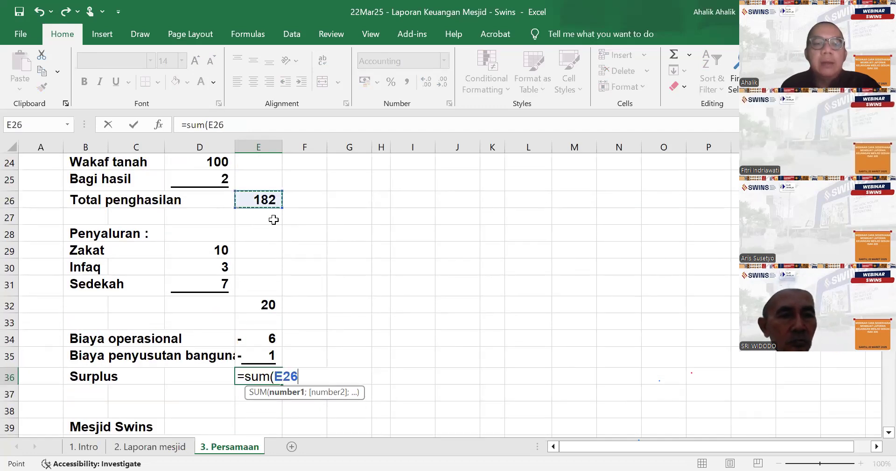
left_click(286, 353, "shift")
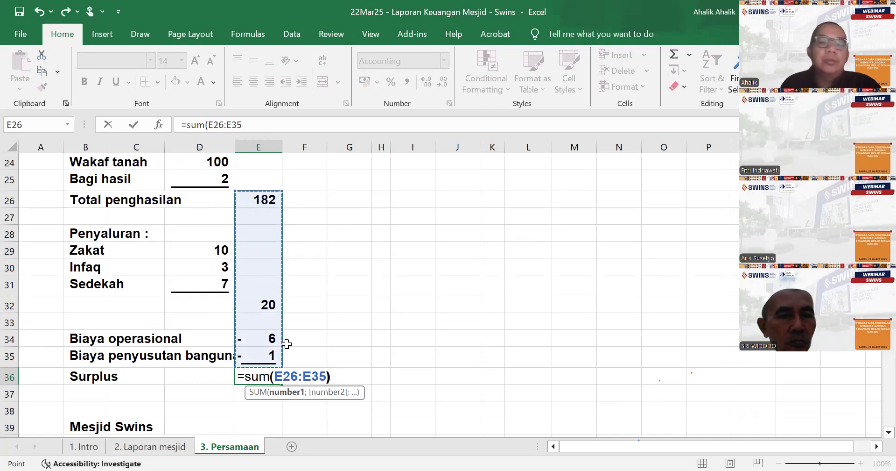
key("Return")
- Insert a row above the totals row of the accounting equation table and clear the borders from B11:L11
scroll(498, 320, "up", 8)
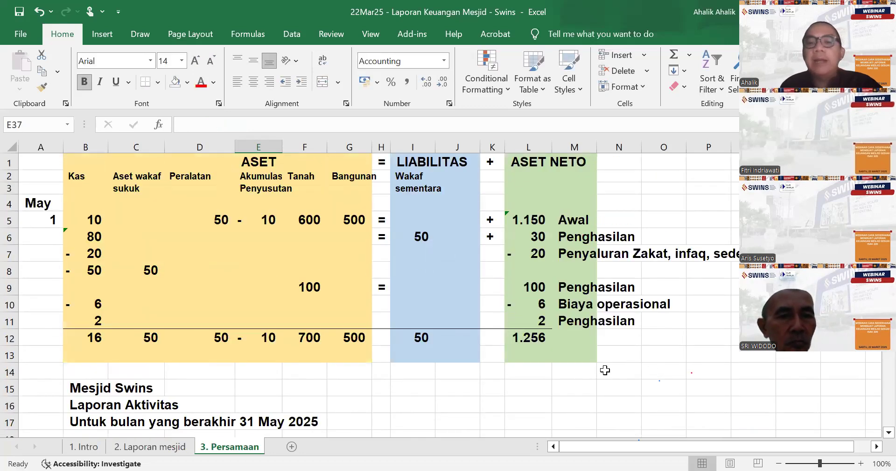
left_click(89, 333)
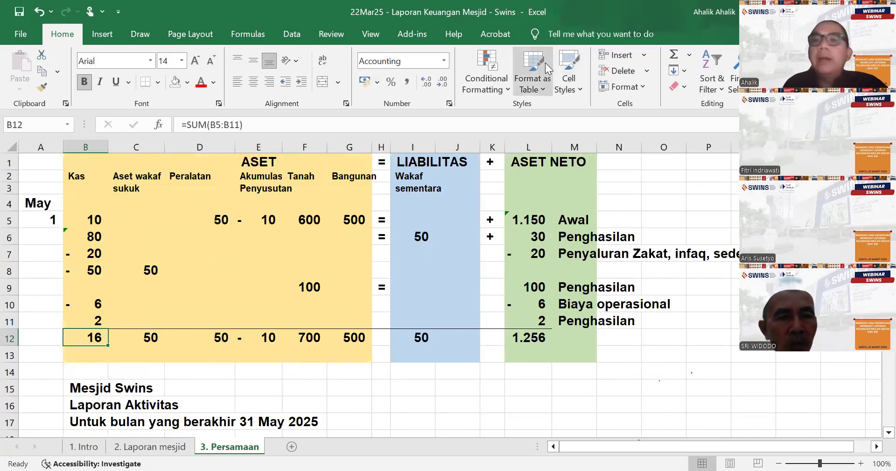
left_click(646, 55)
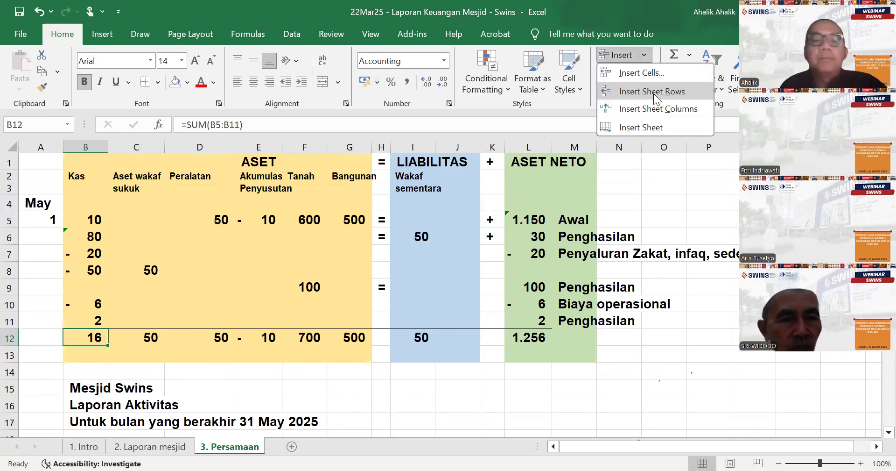
left_click(654, 94)
left_click_drag(91, 321, 535, 320)
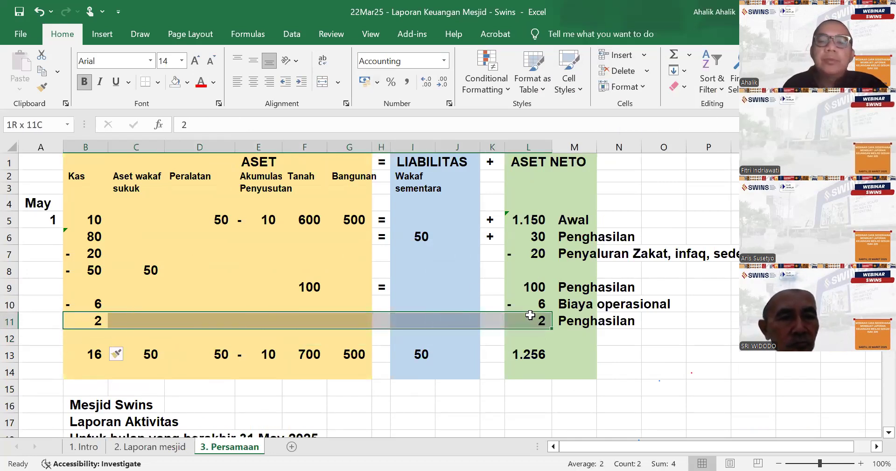
left_click(157, 80)
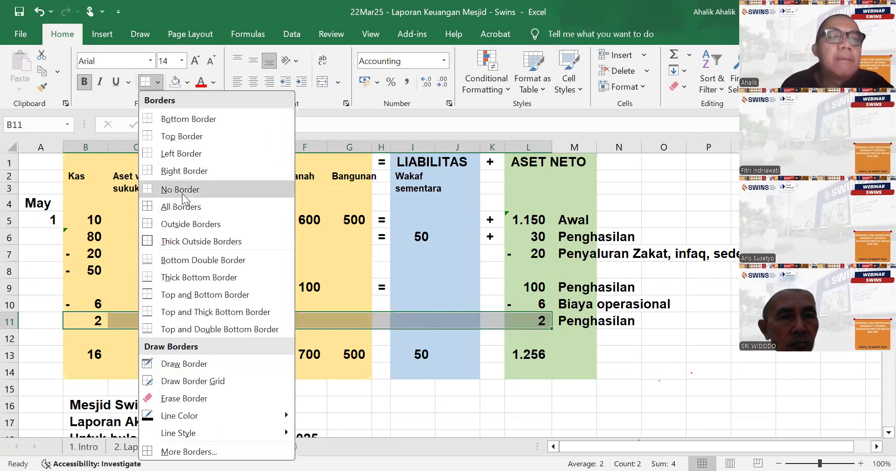
left_click(80, 351)
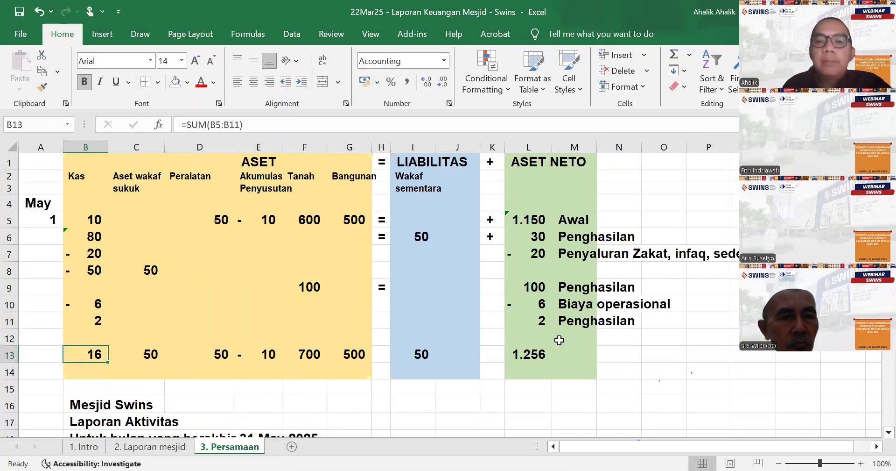
- Enter the description "Biaya penyusutan" in M12 of the new transaction row
left_click(560, 340)
type("Biaya penyusutan")
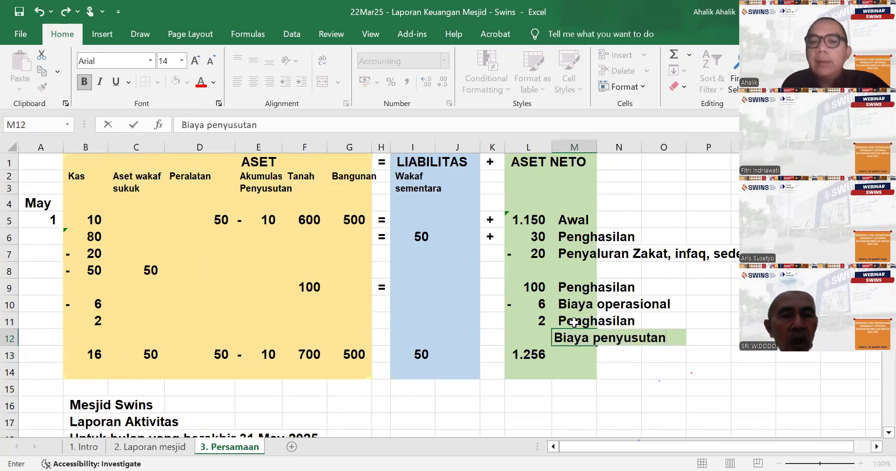
- Record the depreciation by entering -1 under Bangunan in G12 and -1 under Aset Neto in L12
key("Left")
key("Left")
key("Left")
key("Left")
key("Left")
key("Left")
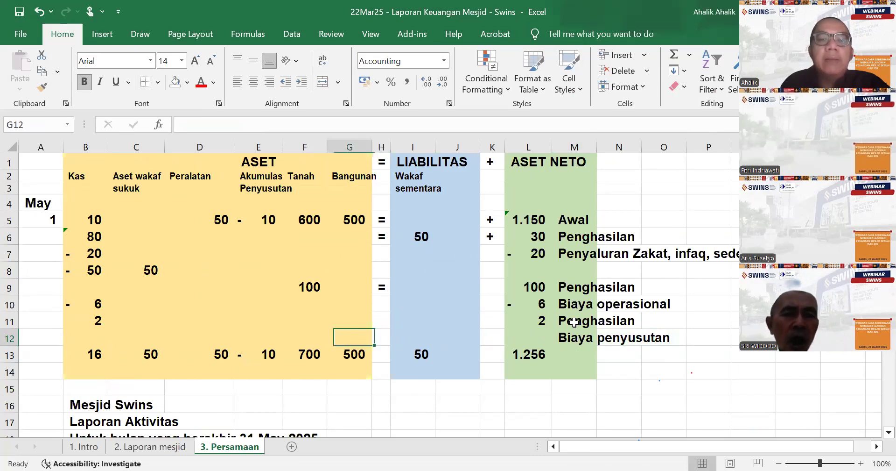
type("- 1")
key("Right")
key("Right")
key("Right")
key("Right")
key("Right")
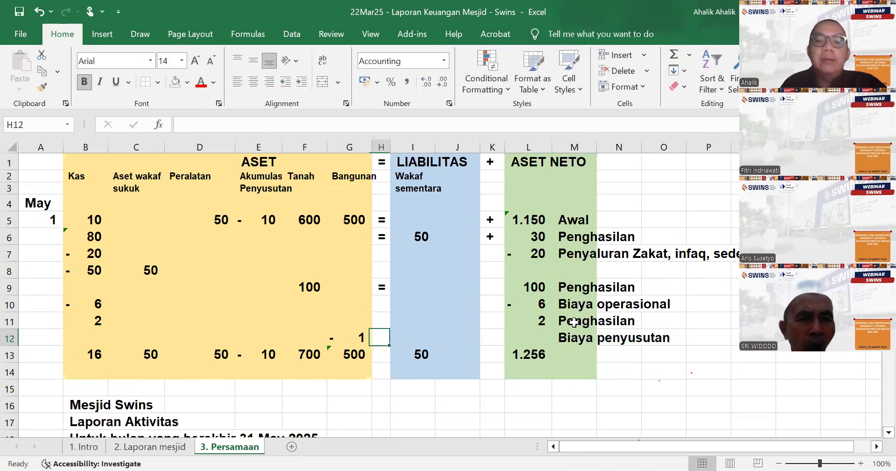
type("-1")
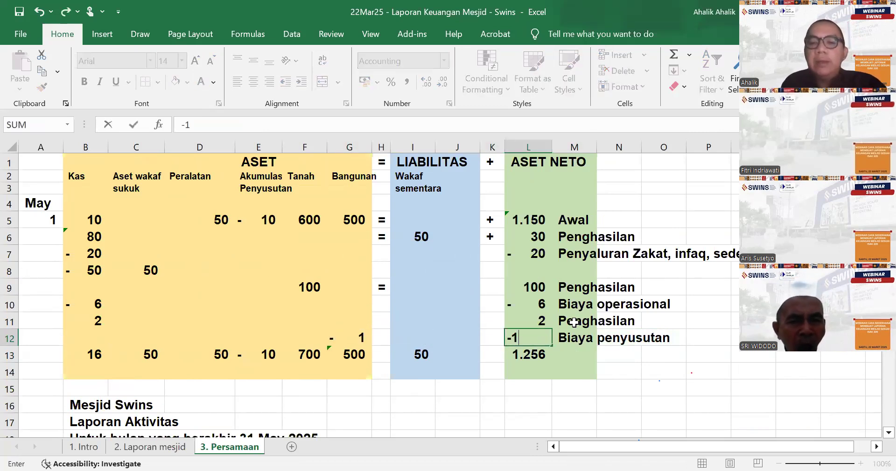
key("Return")
- Add a bottom border to the depreciation row B12:L12 of the accounting equation table
left_click_drag(83, 335, 537, 337)
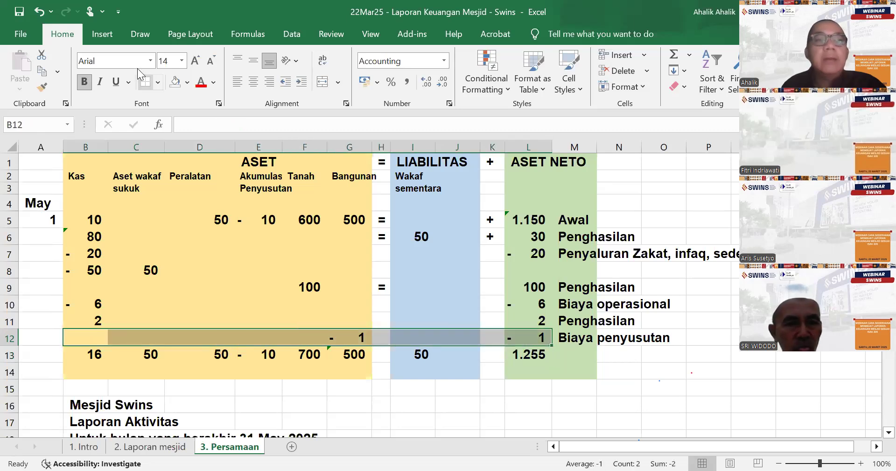
left_click(159, 82)
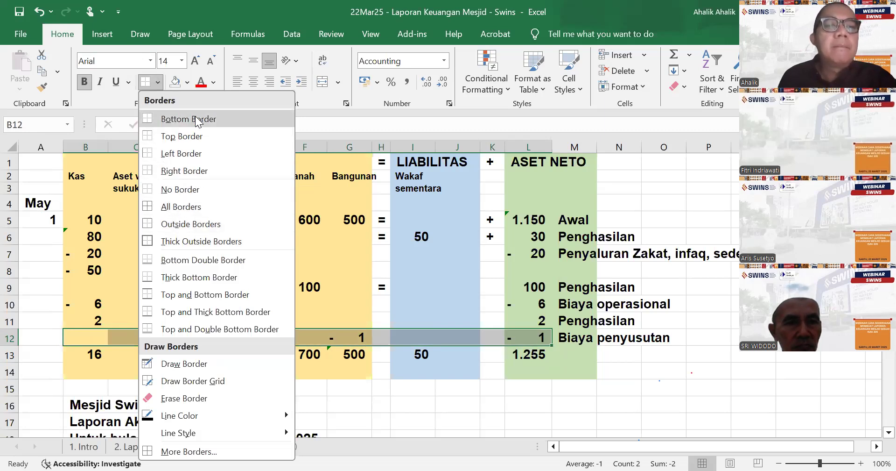
left_click(211, 118)
- Rewrite the Kas total in B13 as =SUM(B5:B12) and fill the formula across the totals row to L13
key("Down")
type("=")
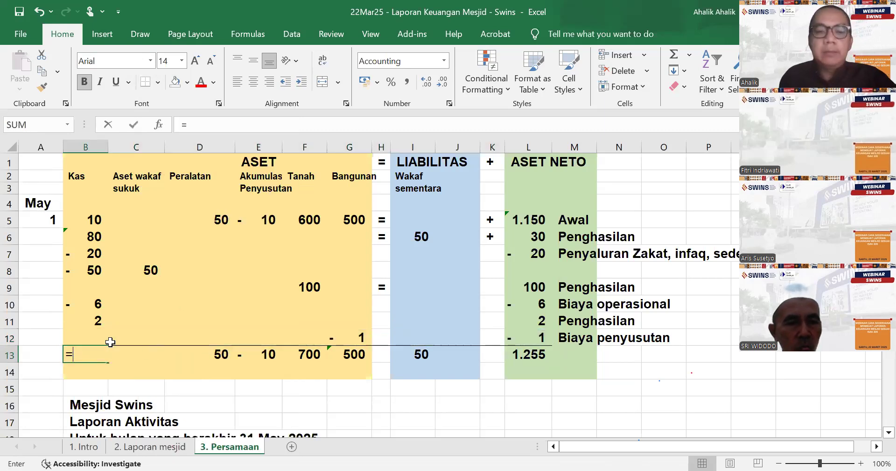
type("sum(")
left_click_drag(84, 223, 85, 244)
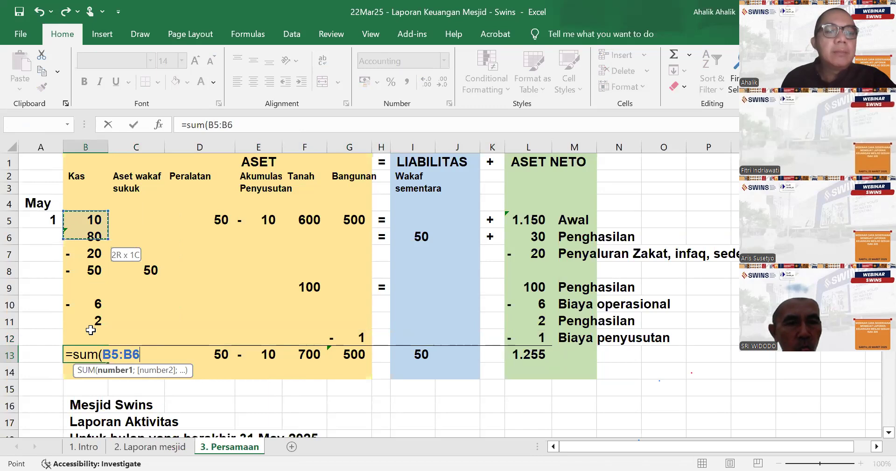
left_click_drag(90, 329, 91, 330)
type(")")
key("Return")
left_click(93, 354)
left_click_drag(108, 362, 543, 361)
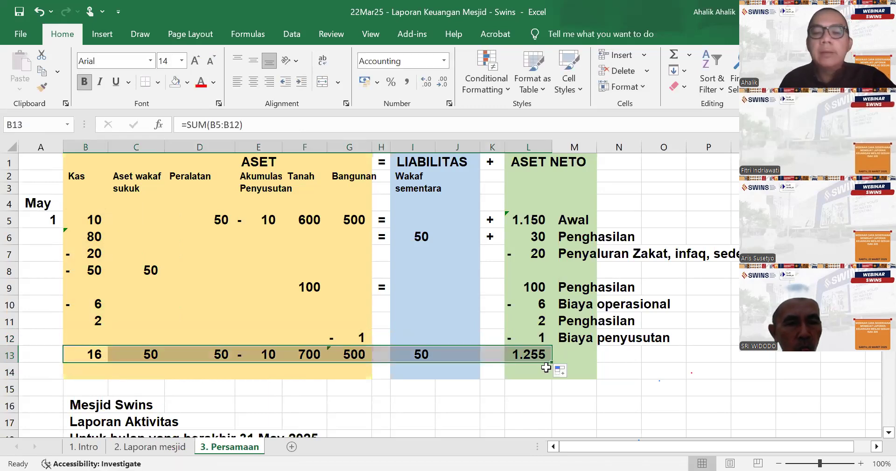
left_click(550, 392)
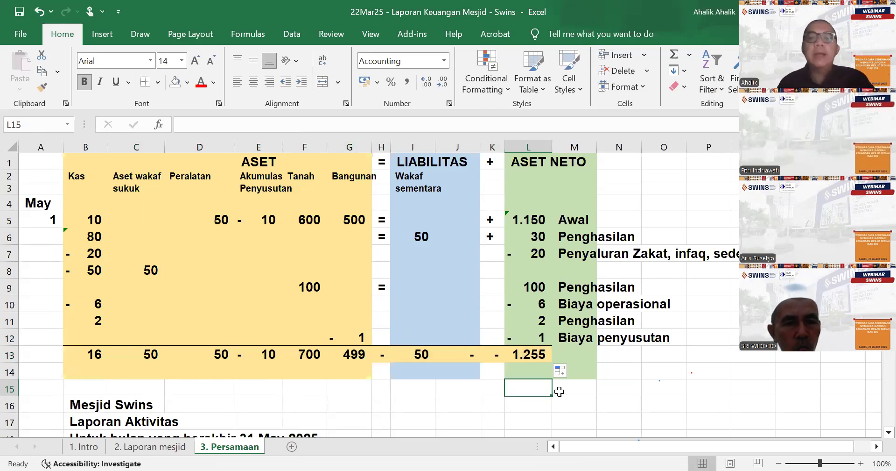
- Check the Surplus figures in the activity report and in cell E45 of the Laporan Perubahan Aset Neto
scroll(560, 392, "down", 16)
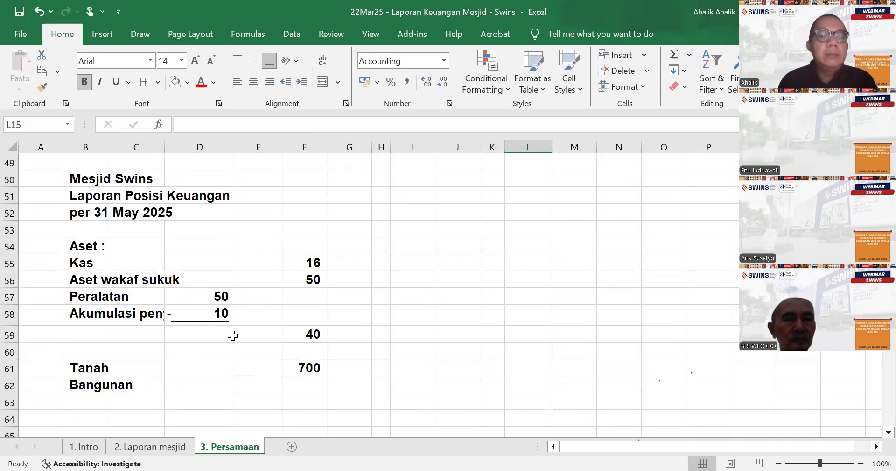
scroll(233, 336, "up", 4)
scroll(302, 313, "up", 3)
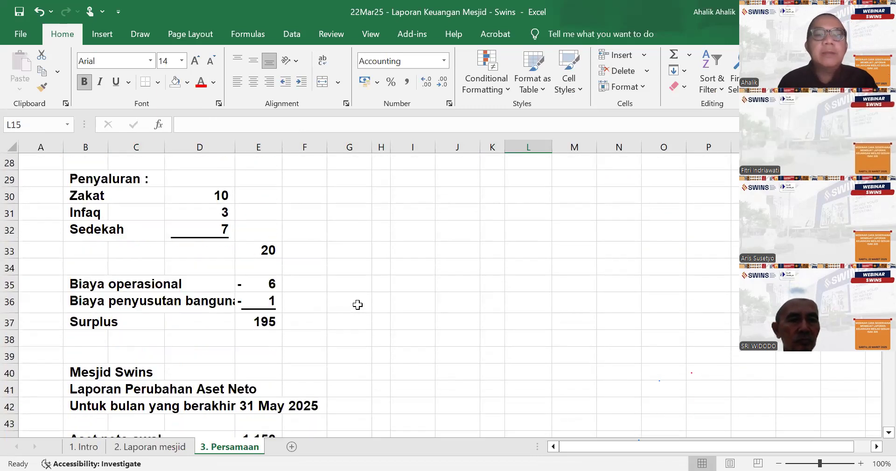
scroll(345, 327, "down", 2)
left_click(276, 350)
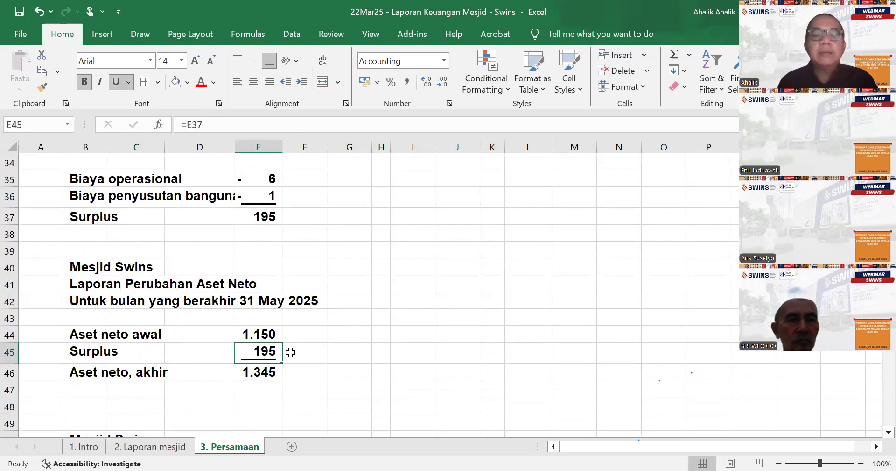
scroll(365, 351, "down", 3)
scroll(365, 351, "down", 4)
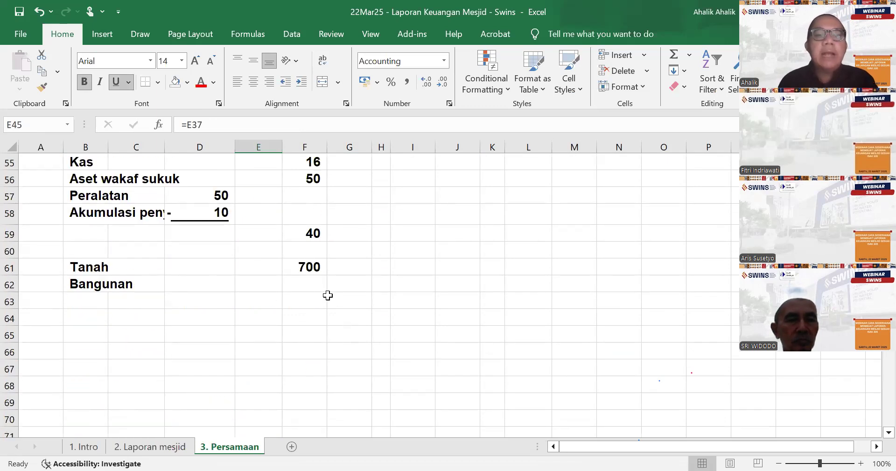
left_click(304, 287)
left_click(217, 279)
type("=")
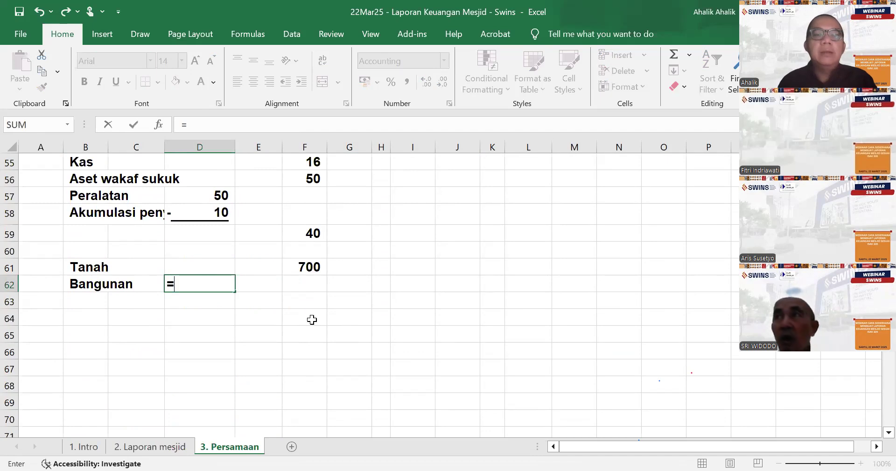
scroll(312, 319, "up", 18)
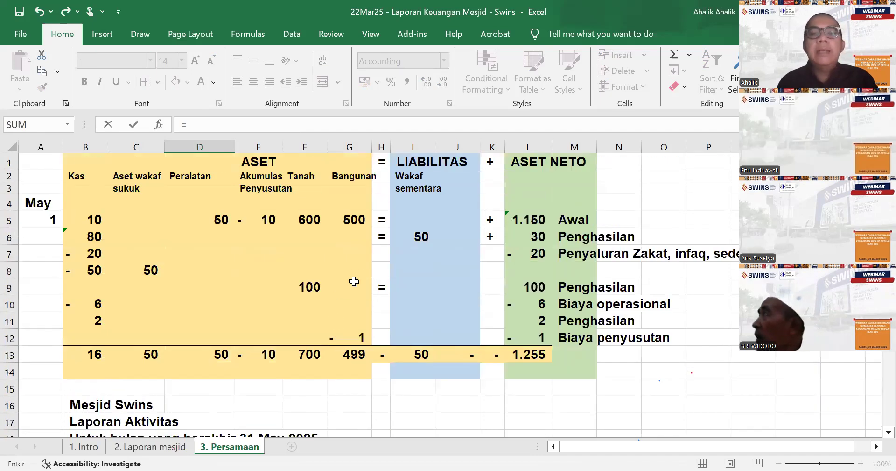
scroll(389, 327, "down", 12)
key("Escape")
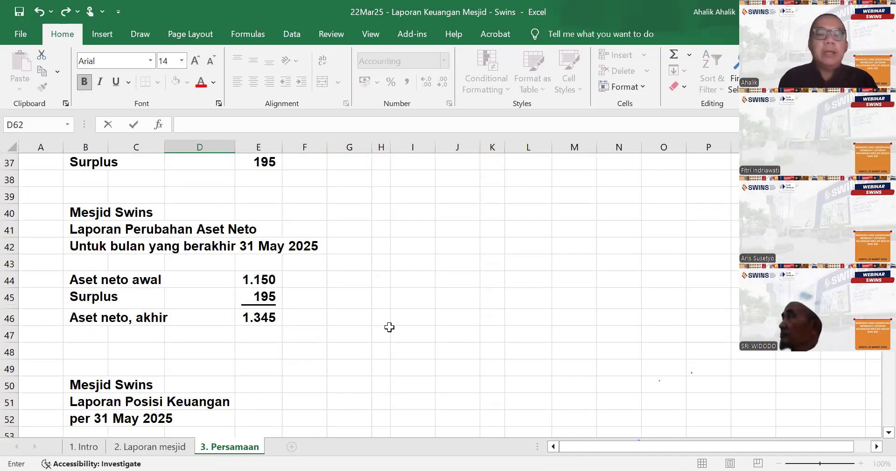
- Link the Bangunan amount in F62 to the equation table total with =G13 and underline it
scroll(320, 310, "down", 6)
left_click(310, 285)
type("=")
scroll(313, 282, "up", 9)
scroll(313, 282, "up", 7)
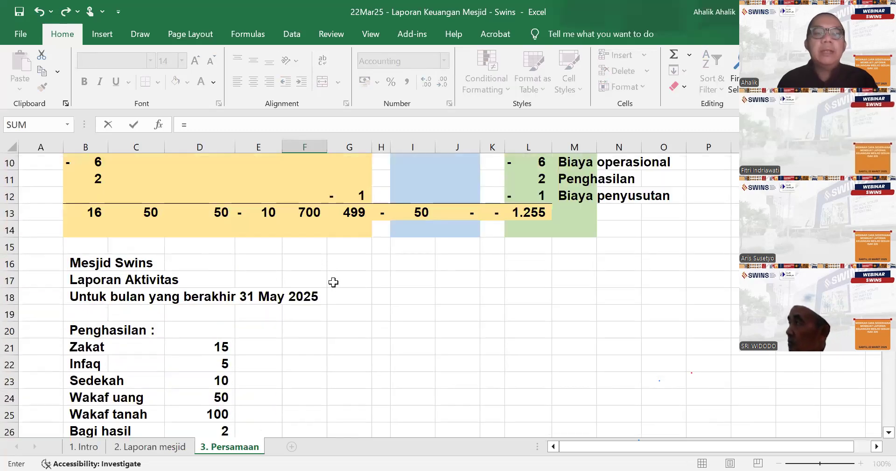
left_click(350, 264)
key("Return")
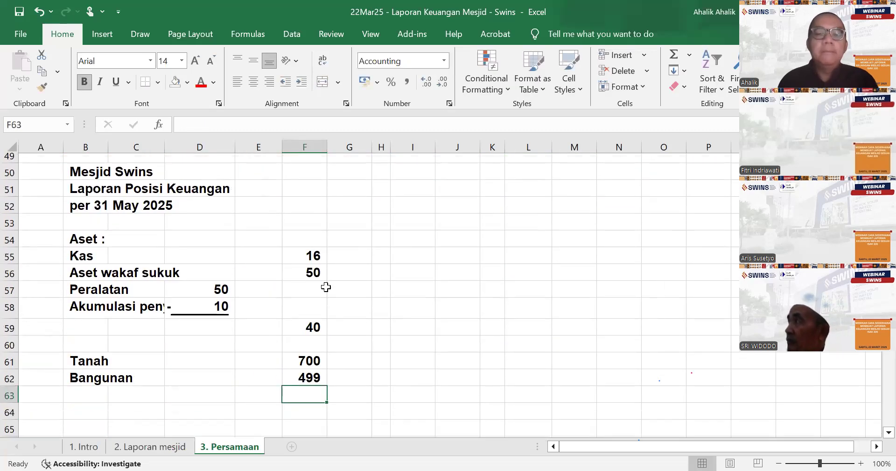
scroll(327, 286, "down", 1)
left_click(322, 300)
left_click(117, 82)
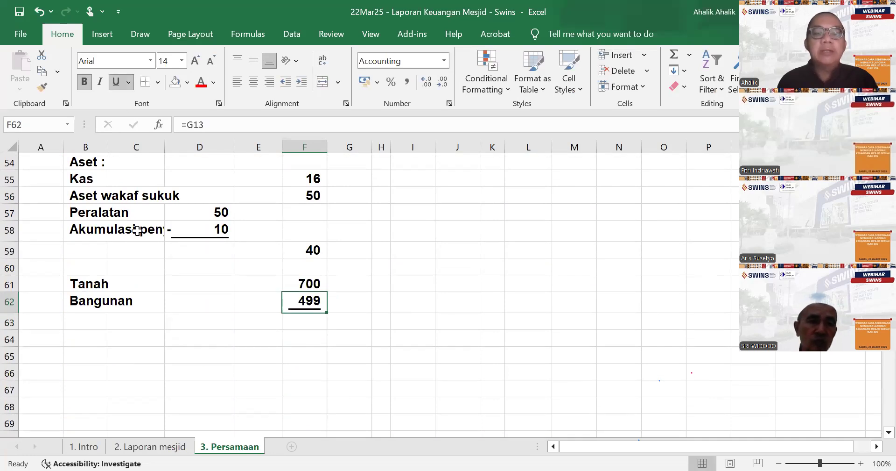
- Enter the label "Total Aset" in B65 below the asset list of the financial position statement
left_click(83, 362)
type("Total")
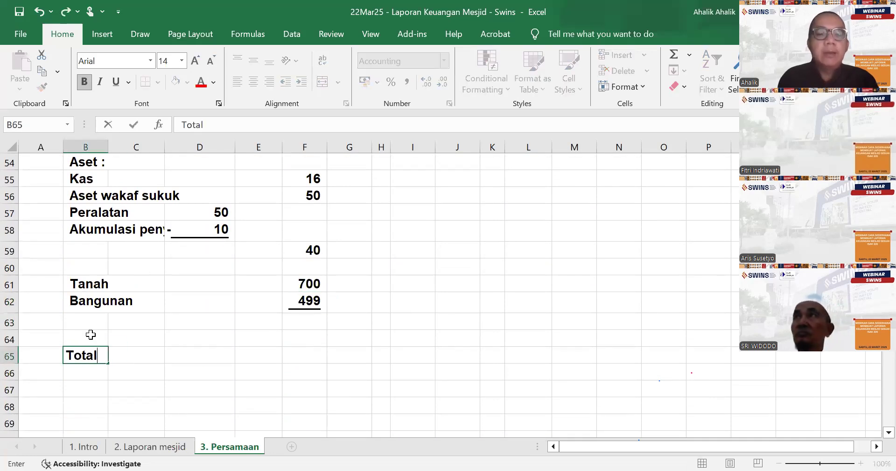
type(" Aset")
key("Page_Down")
key("Right")
key("Right")
key("Right")
key("Right")
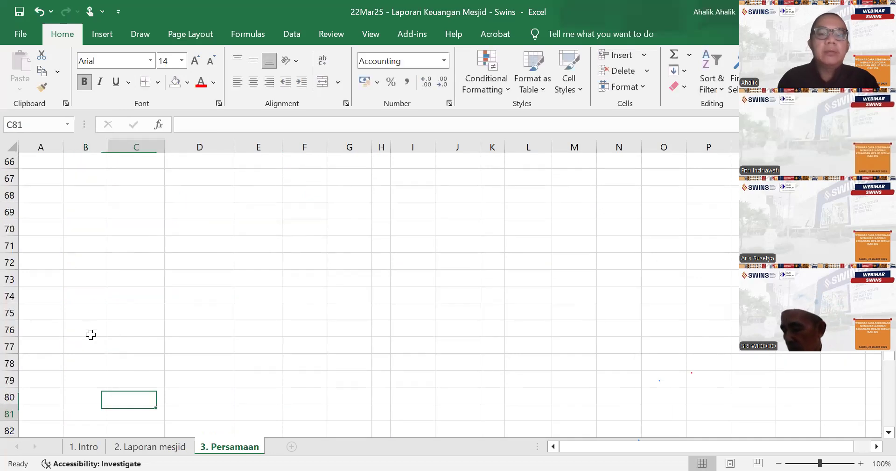
- Calculate Total Aset in F65 with a SUM of the asset amounts F55:F62
scroll(214, 418, "up", 7)
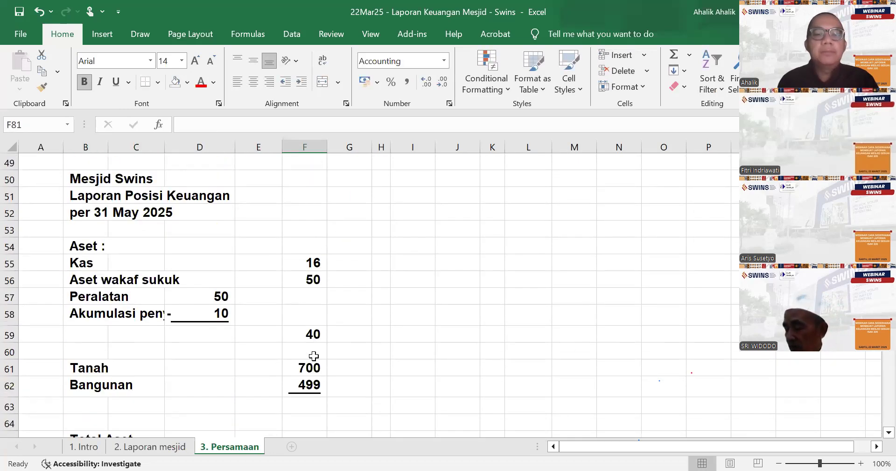
scroll(314, 356, "down", 2)
left_click(304, 338)
type("=")
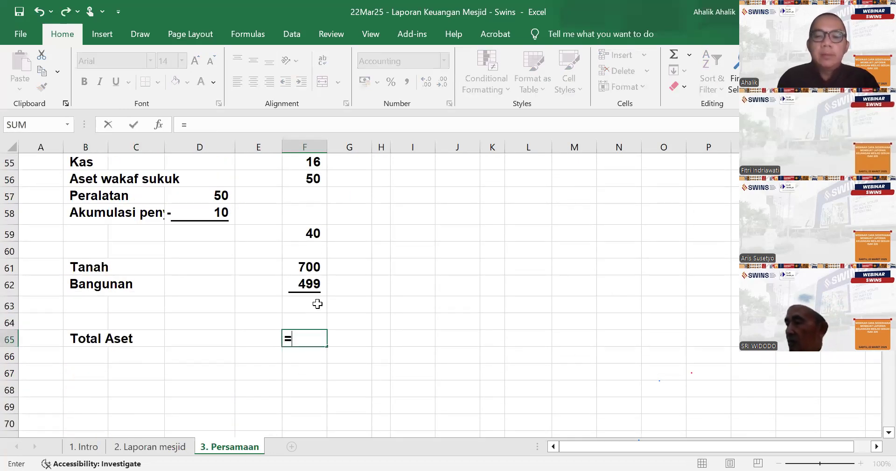
type("sum(")
scroll(327, 299, "up", 3)
left_click_drag(320, 314, 319, 333)
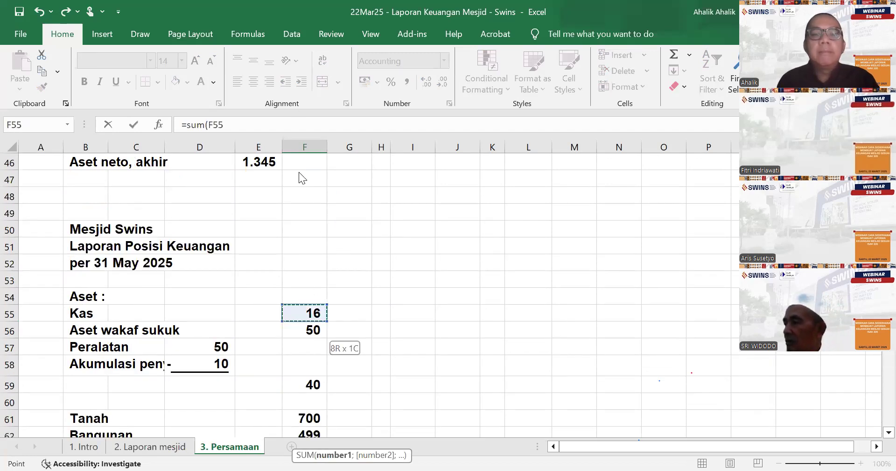
scroll(299, 225, "down", 4)
left_click_drag(299, 225, 296, 250)
type(")")
key("Return")
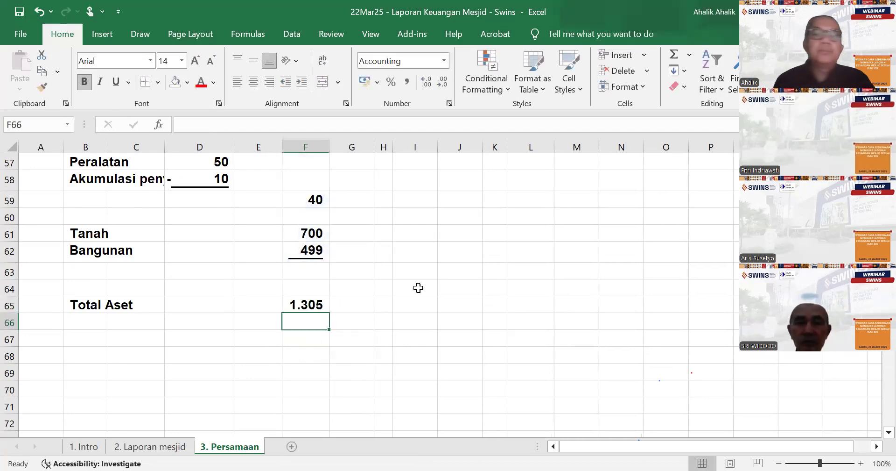
- Enter the heading "Liabilitas :" in G54 and the line item "Wakaf sementara" in G55 beside the assets
scroll(418, 288, "up", 3)
left_click(360, 259)
type("Liabilitas :")
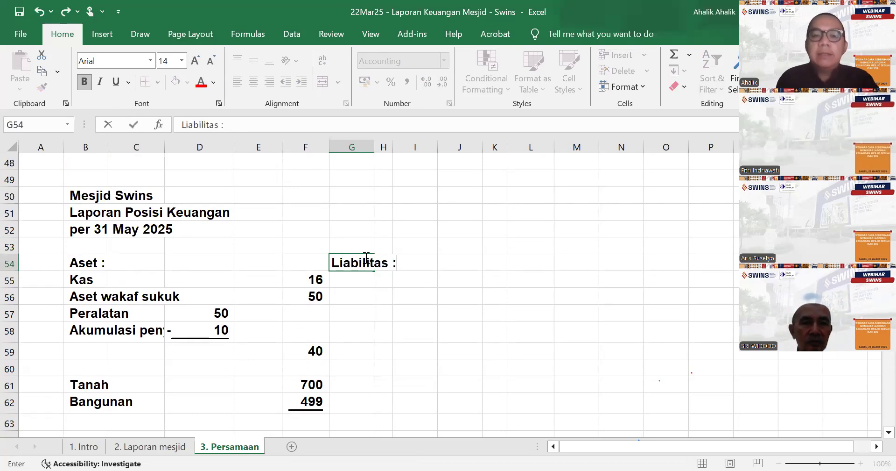
key("Return")
scroll(365, 255, "up", 16)
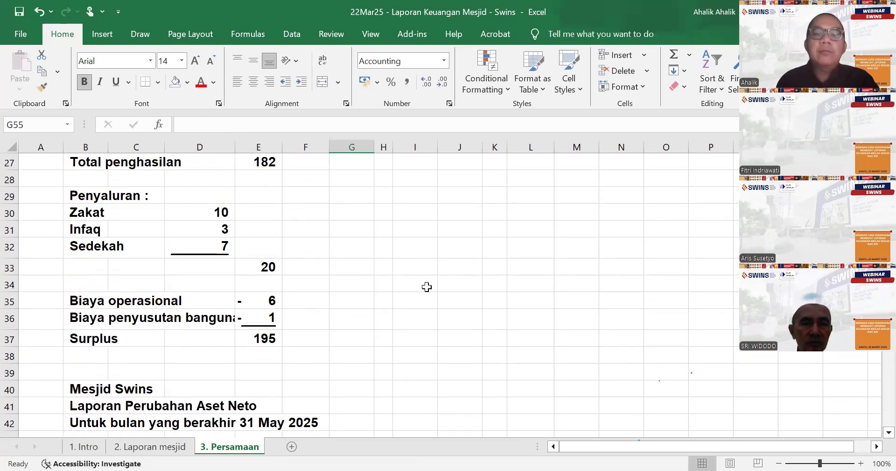
scroll(467, 301, "down", 16)
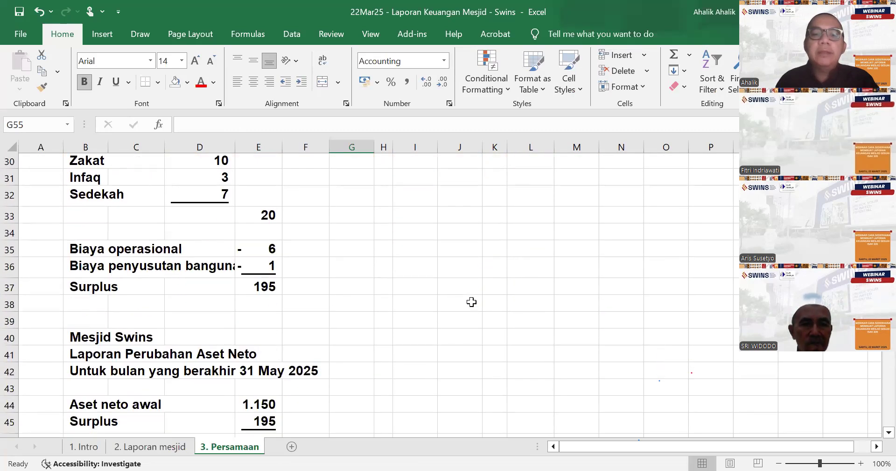
type("Wakaf sementara")
- Link the Wakaf sementara amount in K55 to the equation table with =I13 and widen column K to fit it
key("Right")
key("Right")
key("Right")
key("Right")
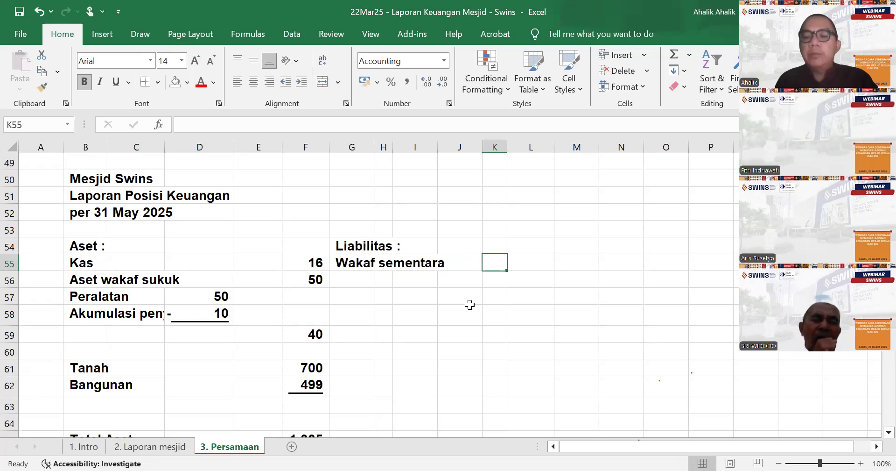
key("Right")
key("Left")
type("=")
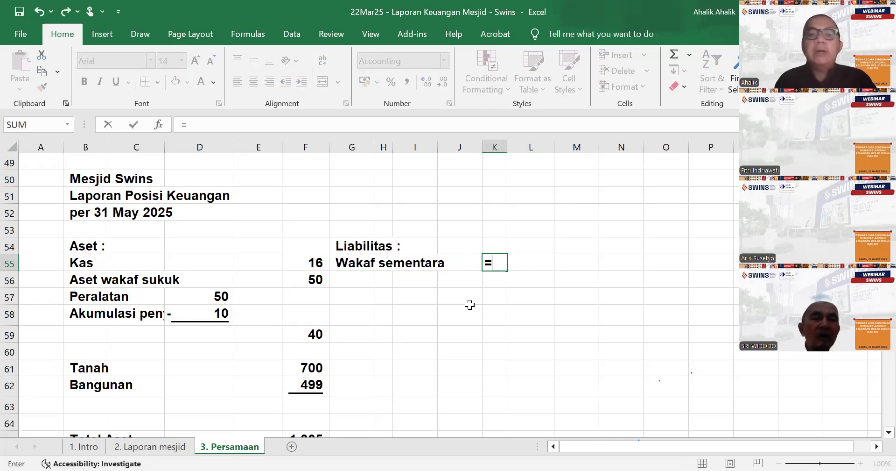
scroll(469, 305, "up", 12)
scroll(423, 291, "up", 4)
left_click(415, 352)
key("Return")
scroll(416, 352, "down", 2)
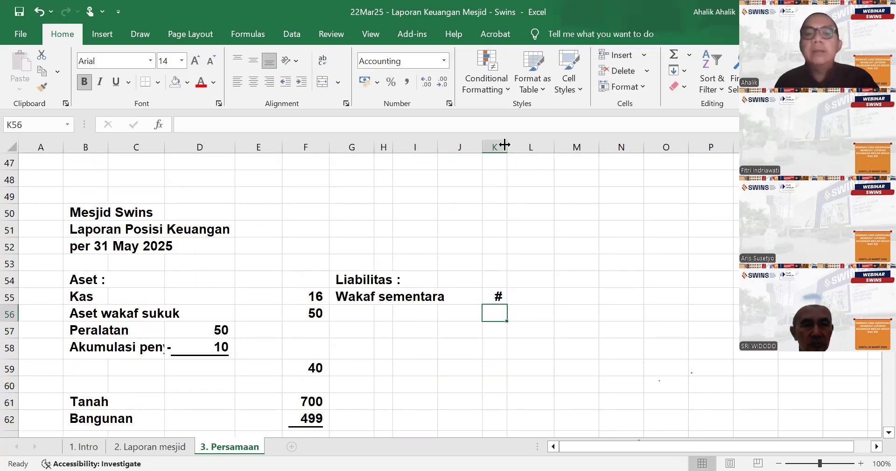
left_click_drag(505, 144, 521, 145)
- Enter the label "Total Liabilitas" in G57
left_click(360, 323)
type("Total Liabioi")
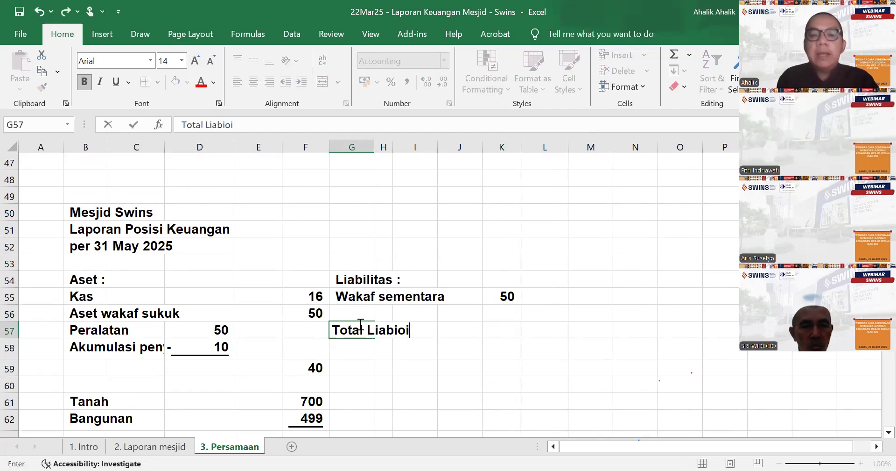
type("tas")
- Calculate Total Liabilitas in L57 with a SUM of K55 and underline the amount in K55
key("Right")
key("Right")
key("Right")
key("Right")
key("Right")
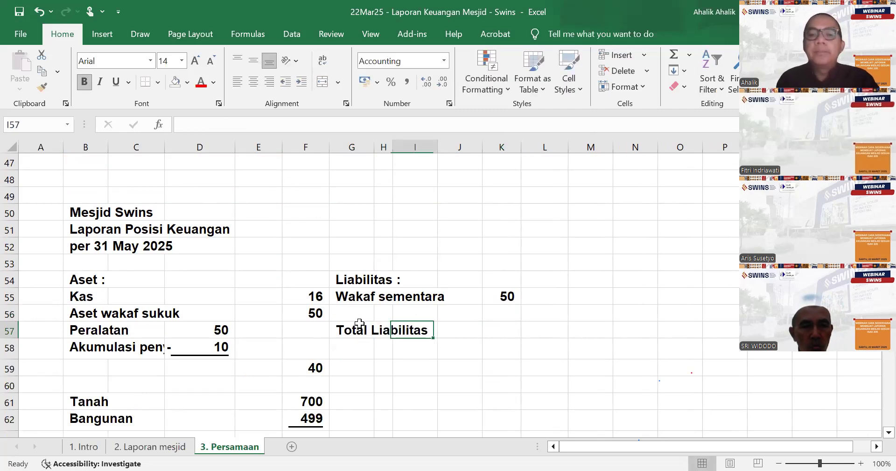
type("=sum(")
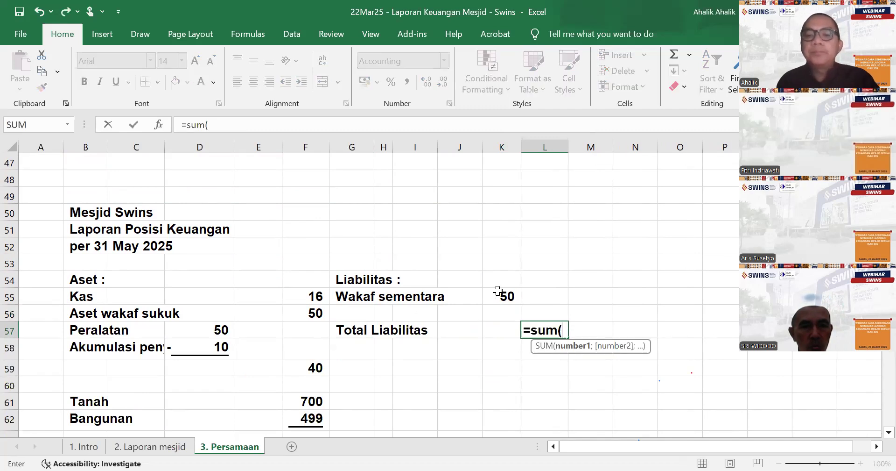
left_click(505, 293)
key("Return")
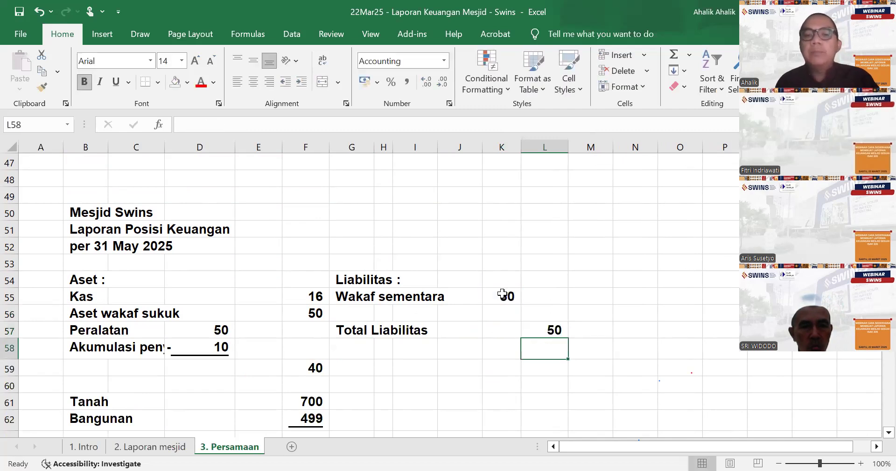
left_click(505, 293)
key("ctrl+u")
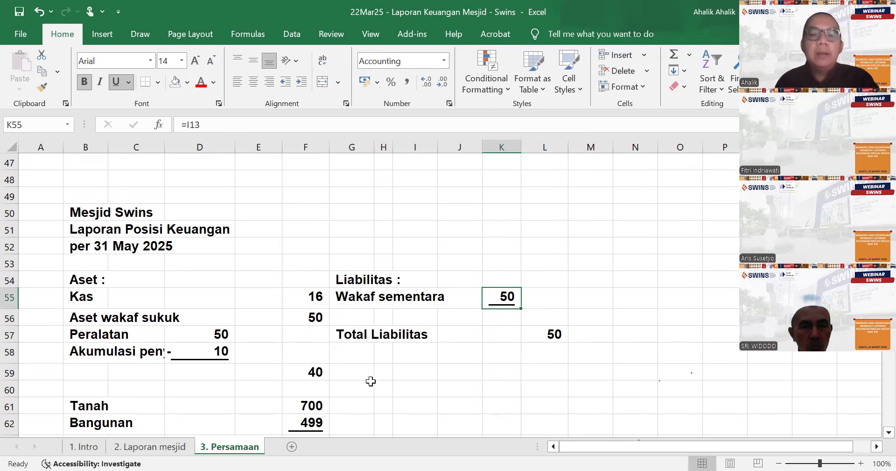
- Enter the label "Aset neto" in G59 beneath Total Liabilitas
left_click(356, 377)
type("Aset neto")
key("Right")
key("Right")
key("Right")
key("Right")
key("Right")
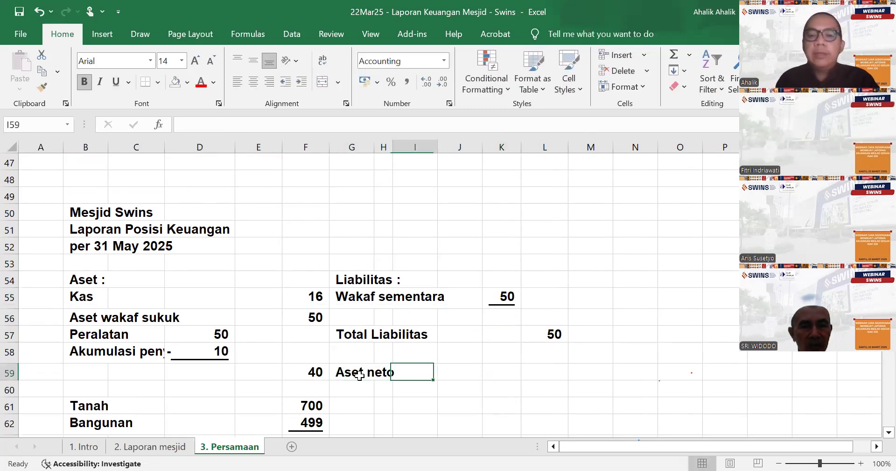
- Link the Aset neto amount in L59 to the closing net assets with =E46 and underline it
type("=")
scroll(370, 369, "up", 3)
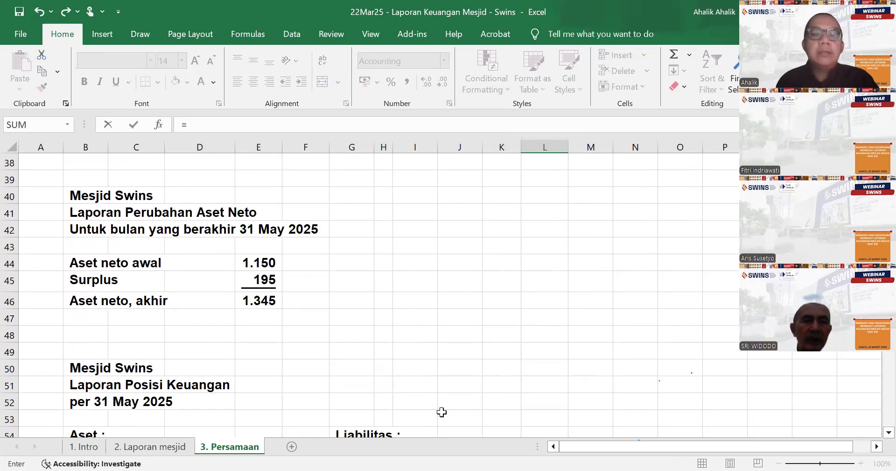
left_click(270, 299)
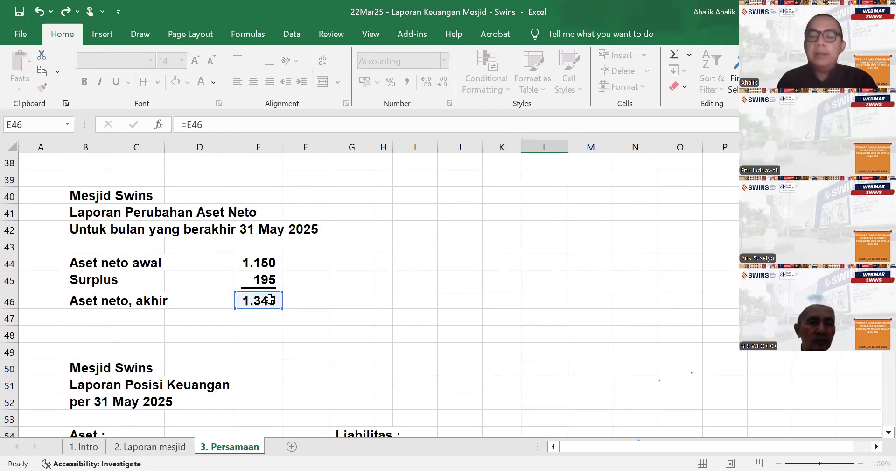
key("Return")
scroll(556, 312, "down", 3)
left_click(551, 255)
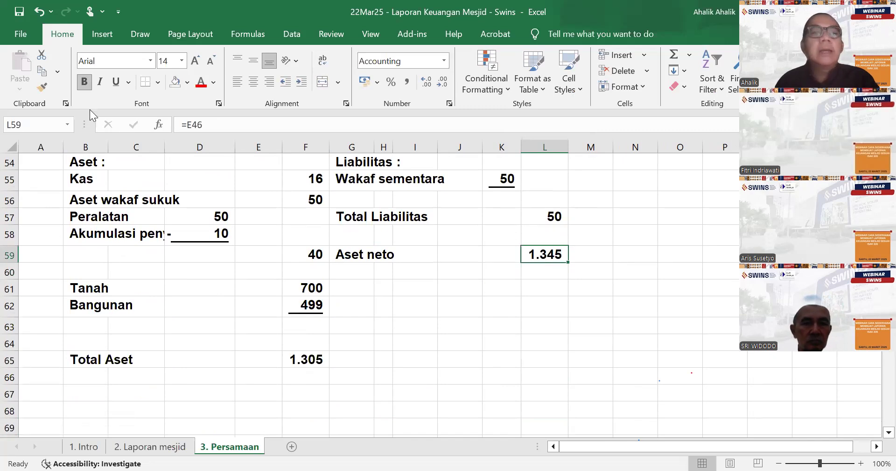
left_click(115, 82)
- Enter the label "Total Liab + Aset Neto" in G65 on the Total Aset row
left_click(359, 363)
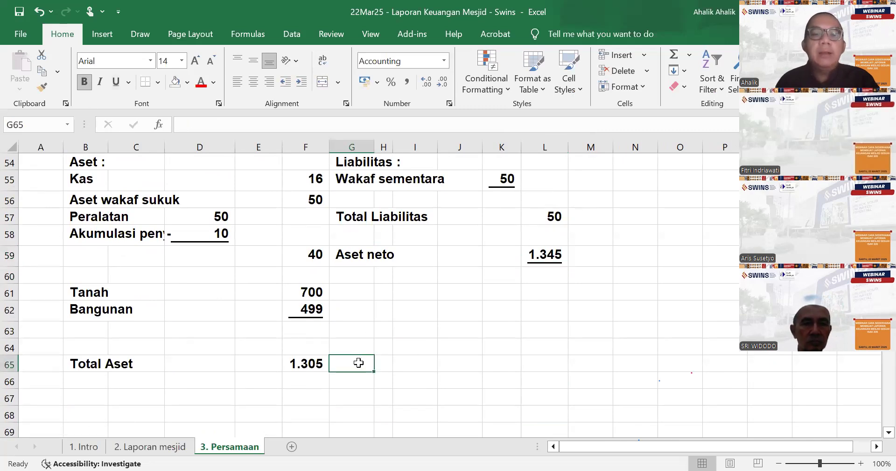
type("Total Lia")
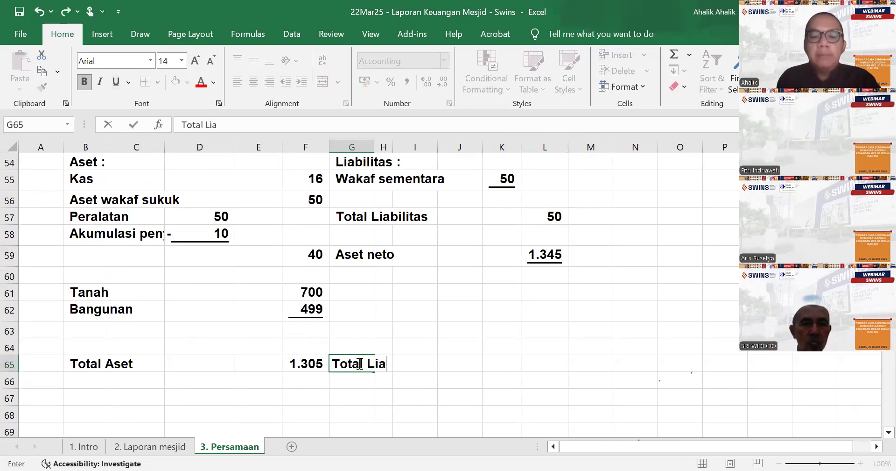
type("b _")
key("BackSpace")
type("+ Aset Ne")
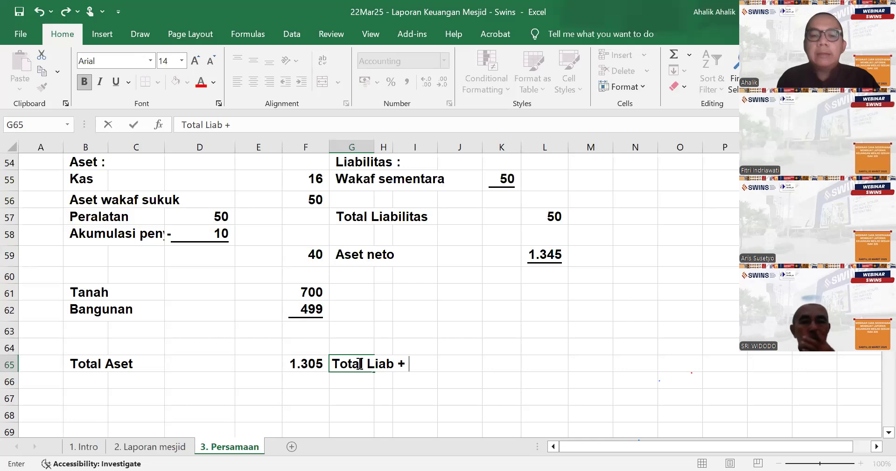
key("Right")
key("Right")
key("Right")
key("Right")
key("Right")
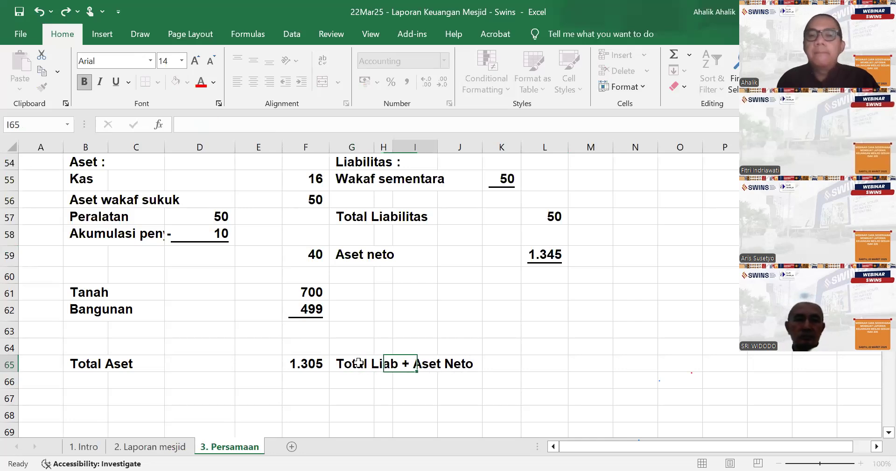
- Calculate Total Liab + Aset Neto in L65 with a SUM covering the Total Liabilitas and Aset neto amounts
type("=")
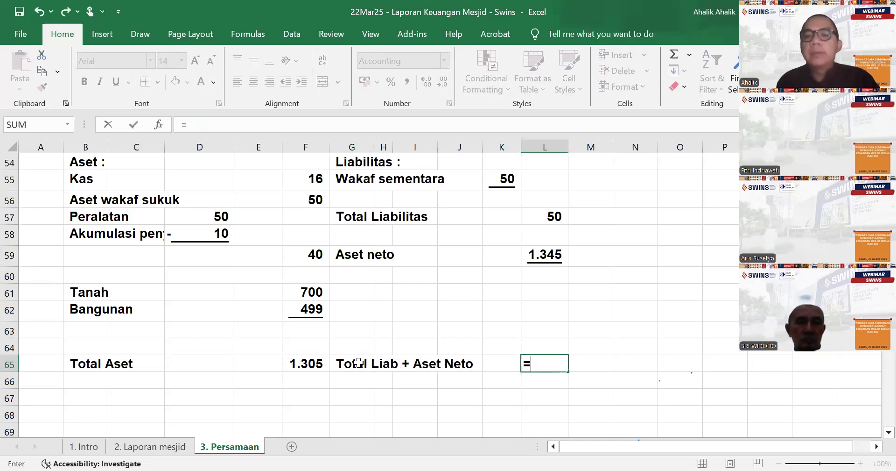
type("sum(")
left_click_drag(550, 206, 549, 251)
key("Return")
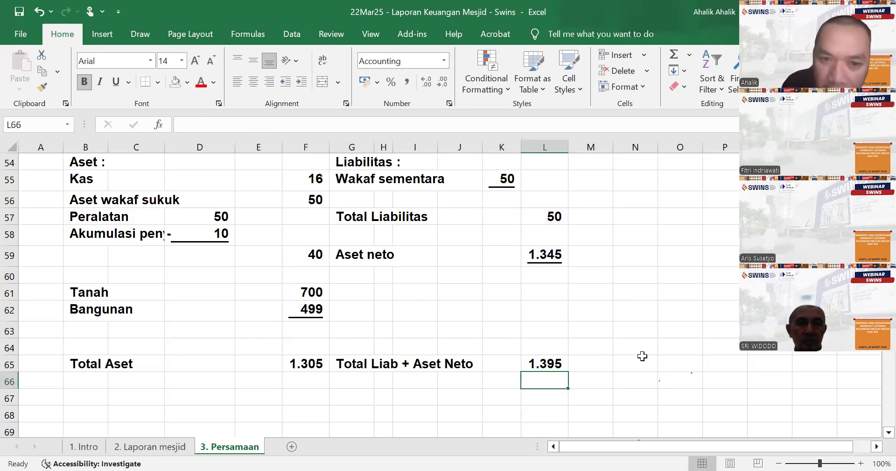
- Re-enter the Kas total in B13 as =SUM(B5:B12) and copy it across the equation table's total row to L13
scroll(666, 322, "up", 11)
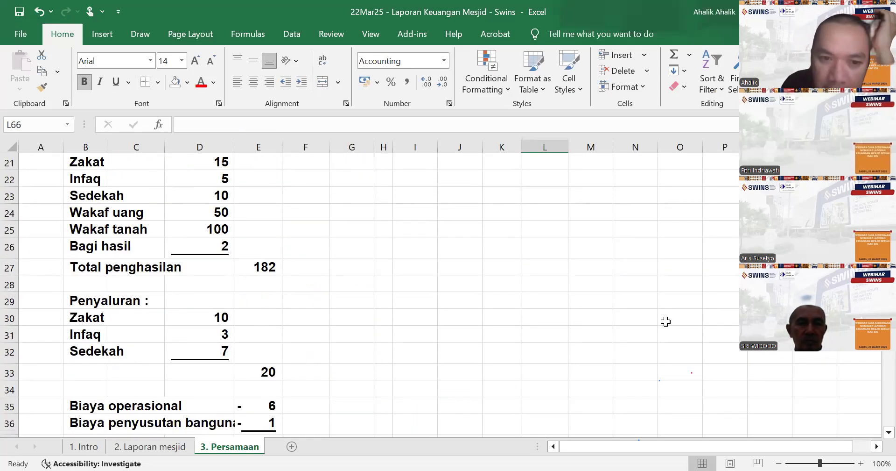
scroll(665, 321, "up", 6)
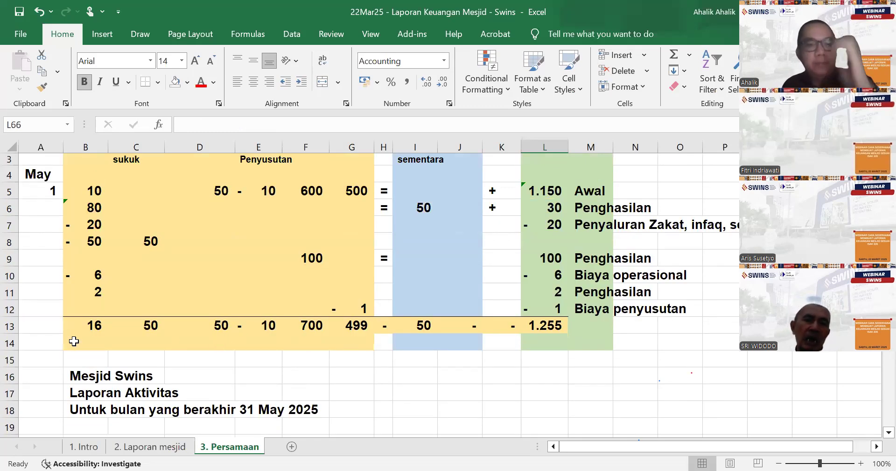
left_click(83, 325)
type("=")
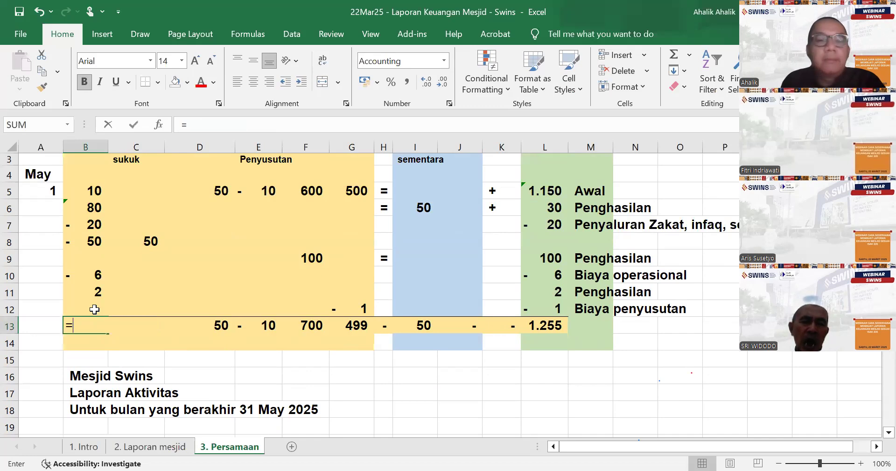
type("sum(")
left_click_drag(93, 191, 85, 308)
type(")")
key("Return")
left_click(101, 330)
left_click_drag(108, 334, 562, 337)
- Replace the copied formulas in the total row with a plus sign in K13 and an equals sign in H13
left_click(501, 330)
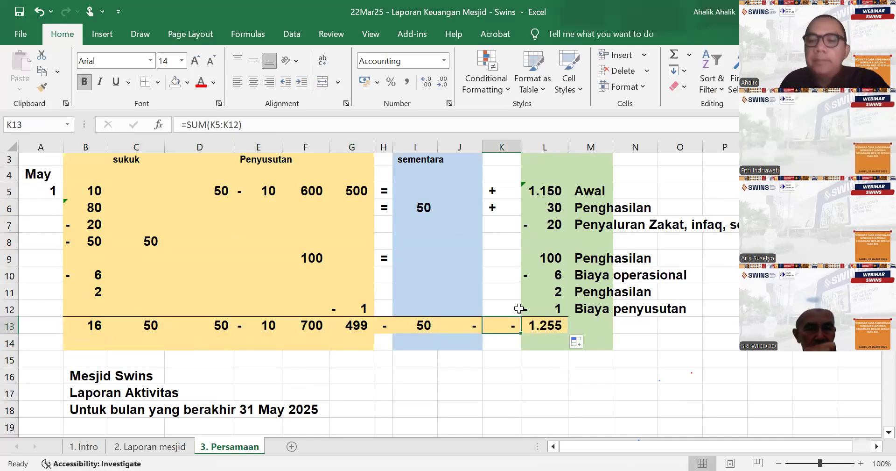
type("+")
key("Return")
left_click(381, 324)
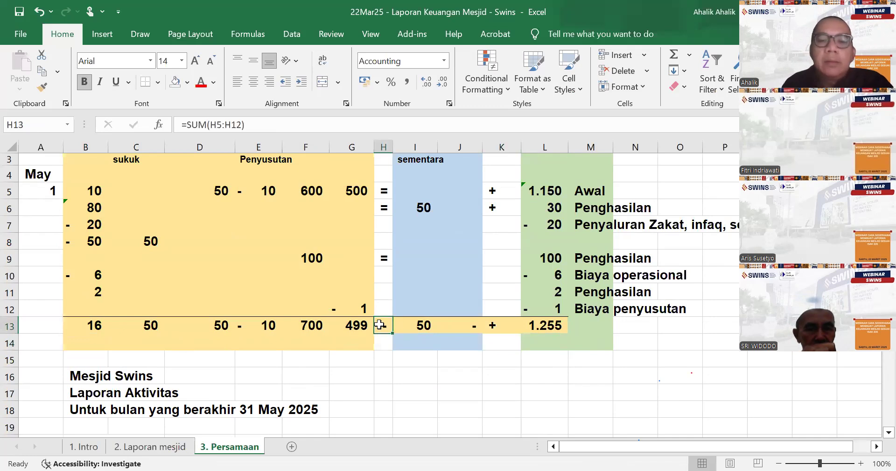
type("=")
key("Return")
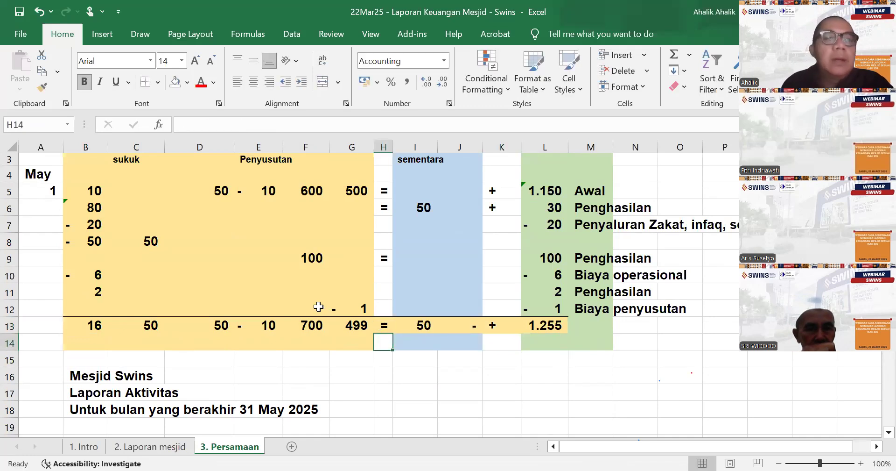
- Try a balance check for the opening row in P5 with =SUM(B5:G5)=I5-J5-L5
scroll(316, 309, "up", 1)
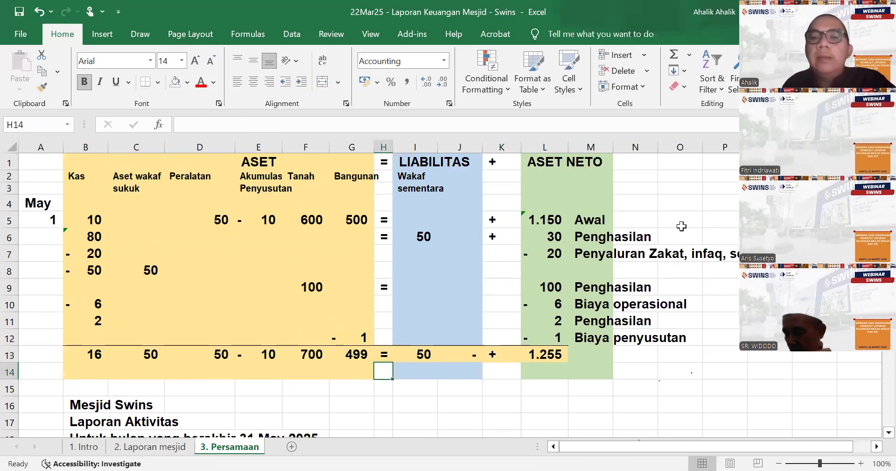
left_click(721, 221)
type("=")
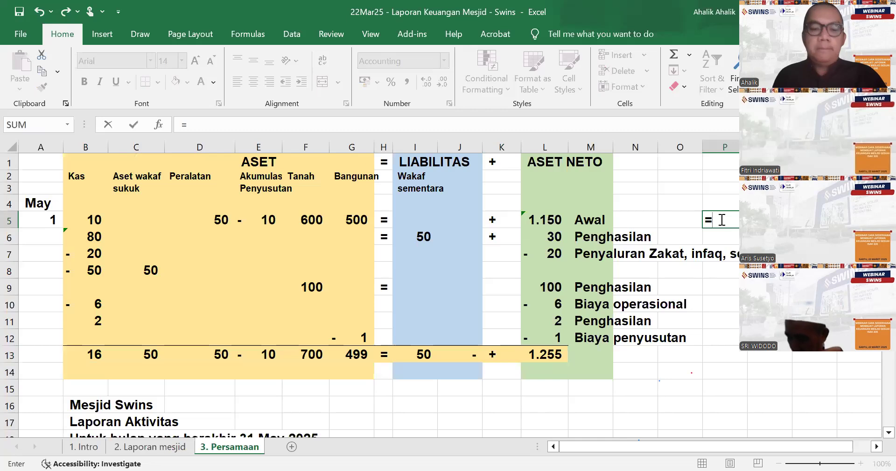
type("sum(")
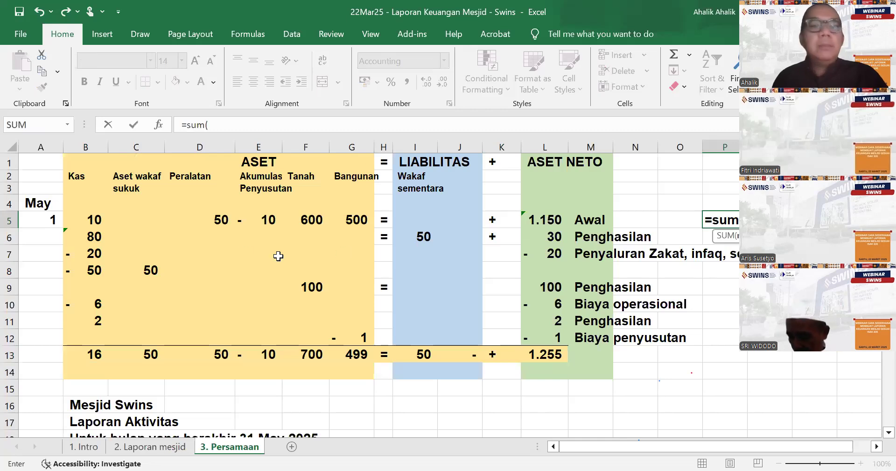
left_click(89, 218)
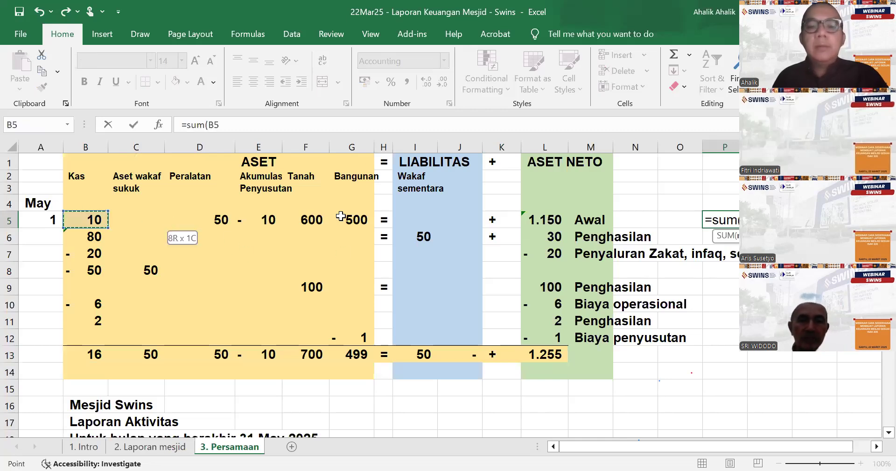
left_click_drag(341, 216, 334, 216)
type(")")
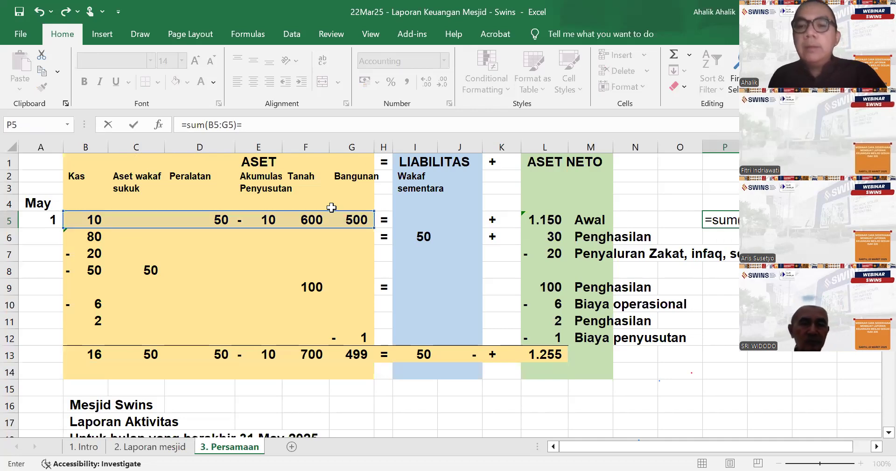
type("=")
left_click(412, 219)
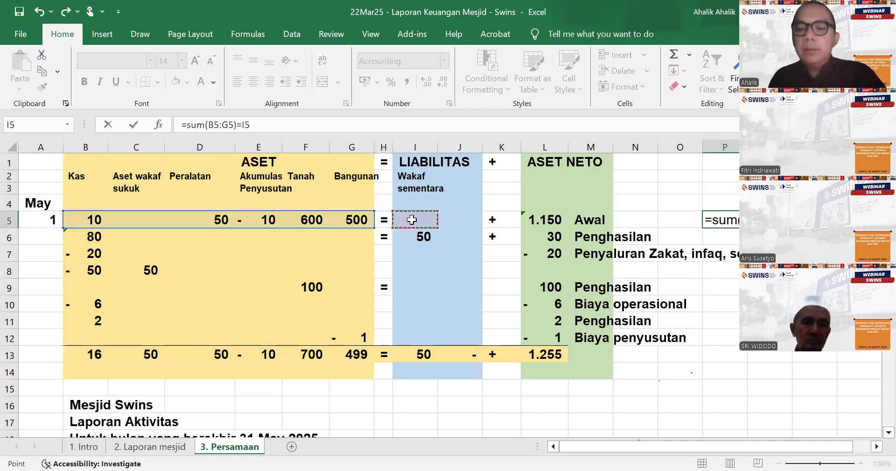
type("-")
left_click(448, 219)
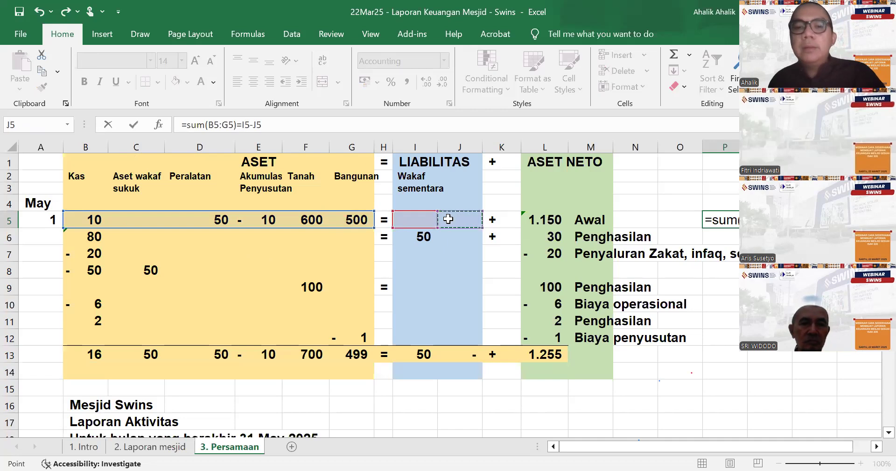
left_click(535, 218)
key("Return")
- Enter the balance check =SUM(B5:G5)-I5-J5-L5 in P5 and copy it down to P12
left_click(734, 219)
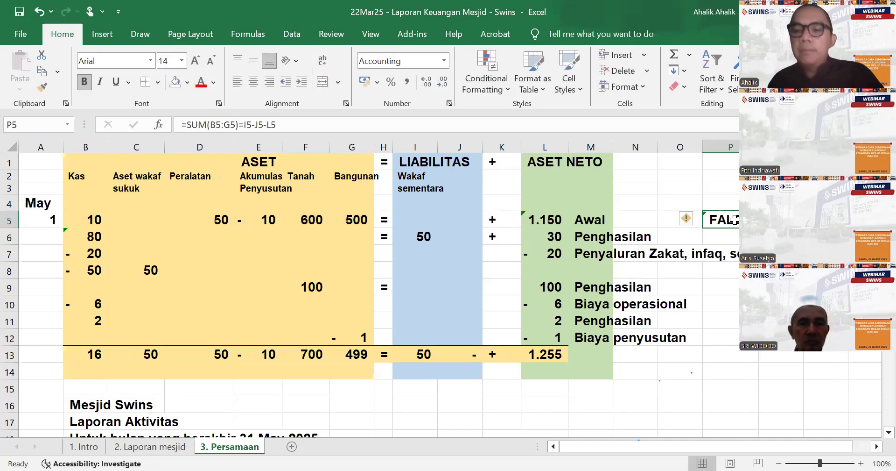
type("=")
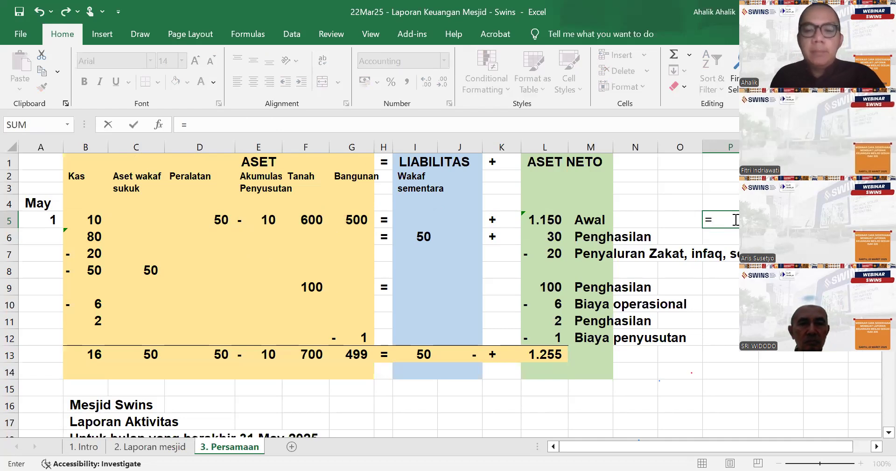
type("sum(")
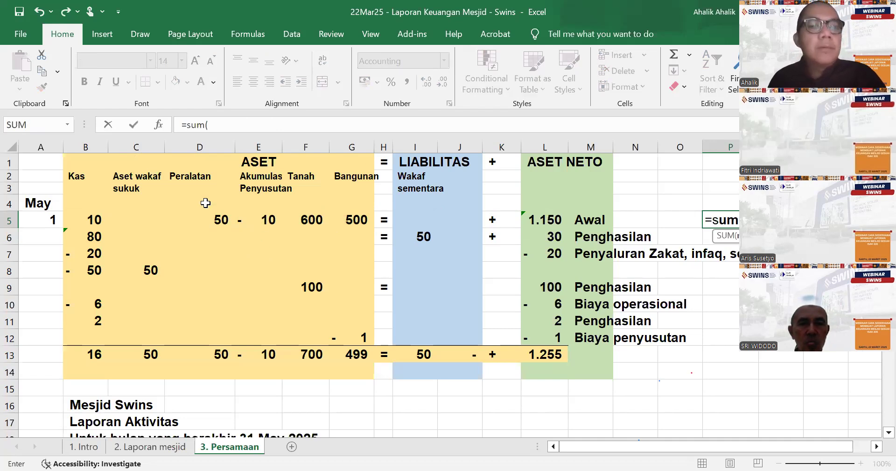
left_click(91, 220)
left_click_drag(346, 216, 347, 218)
type(")-")
left_click(423, 219)
type("-")
left_click(451, 218)
type("-")
left_click(535, 218)
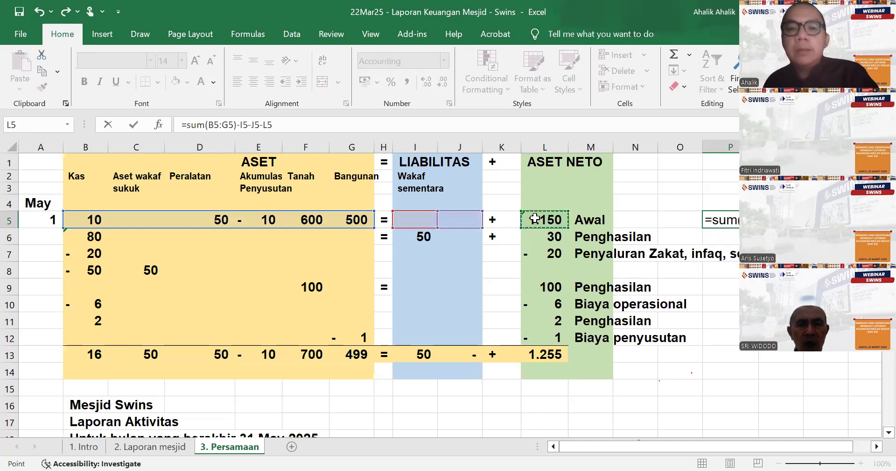
key("ctrl+Return")
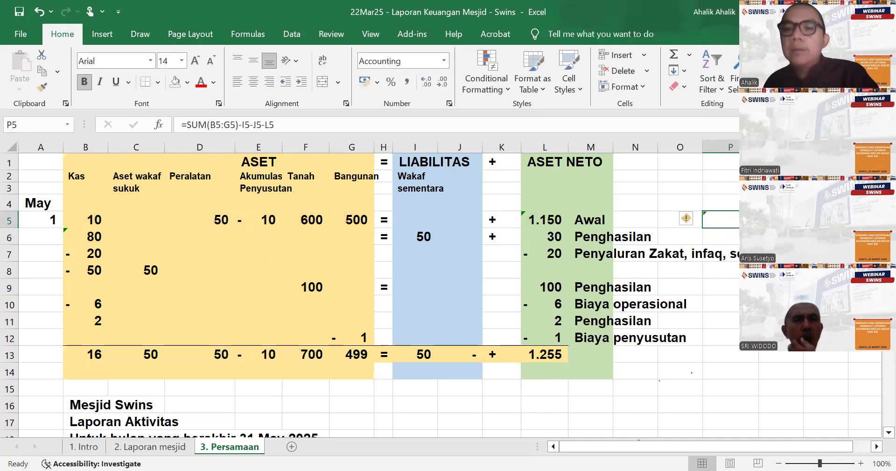
left_click_drag(738, 227, 738, 337)
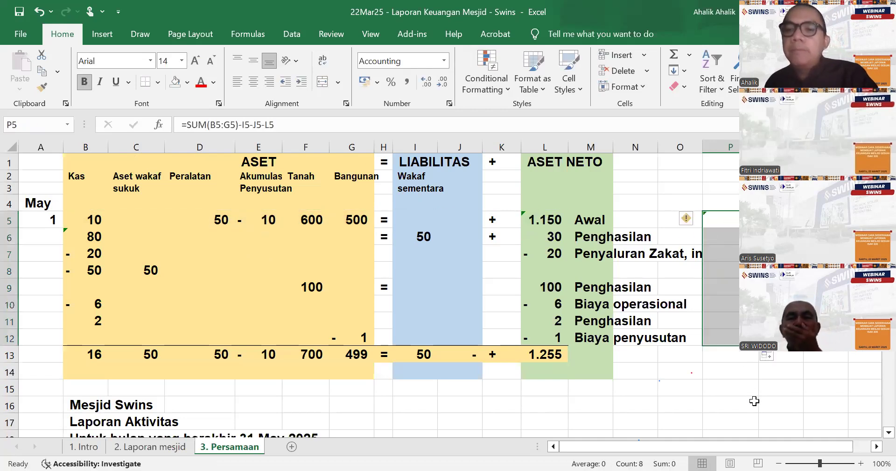
left_click(747, 410)
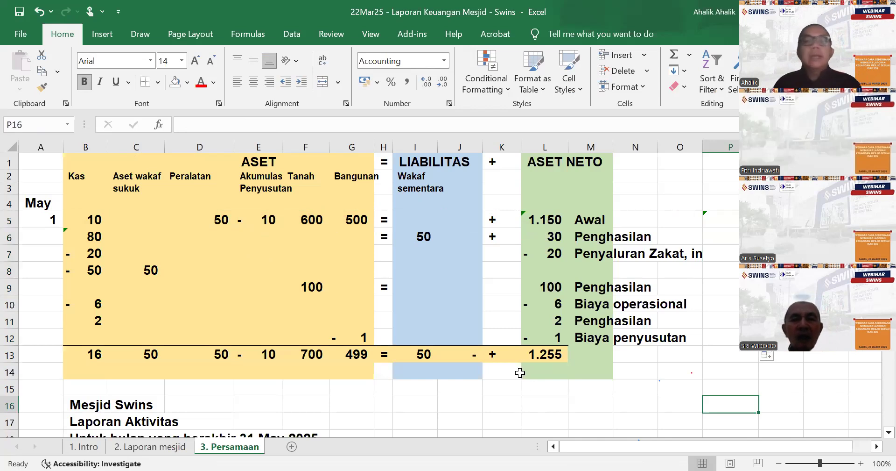
- Compare the equation table's Penghasilan entries with the income lines in Laporan Aktivitas, selecting the Zakat and Infaq amounts in D21:D22
scroll(515, 357, "down", 3)
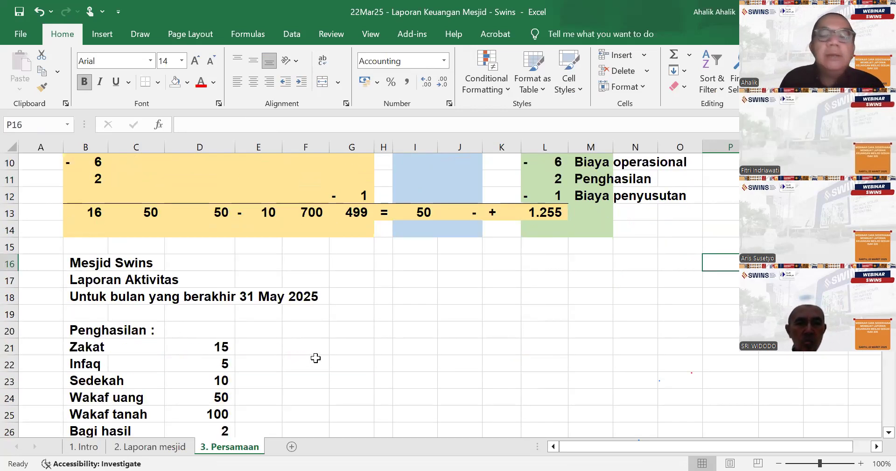
scroll(518, 342, "up", 3)
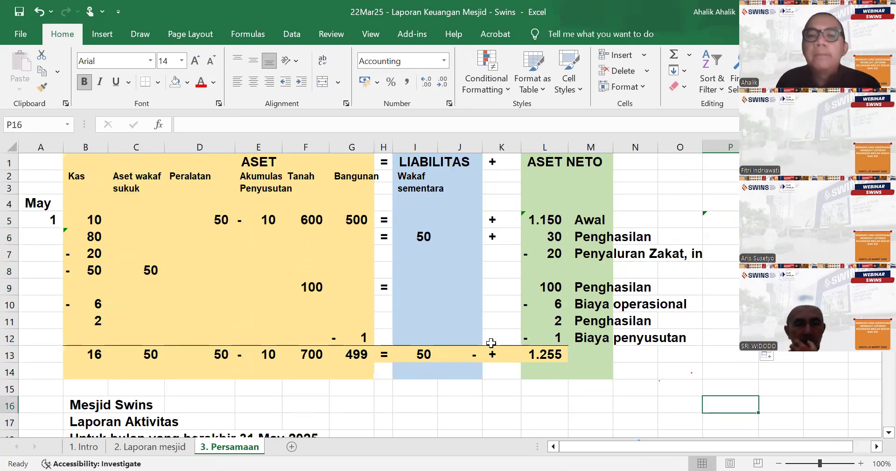
scroll(491, 342, "down", 5)
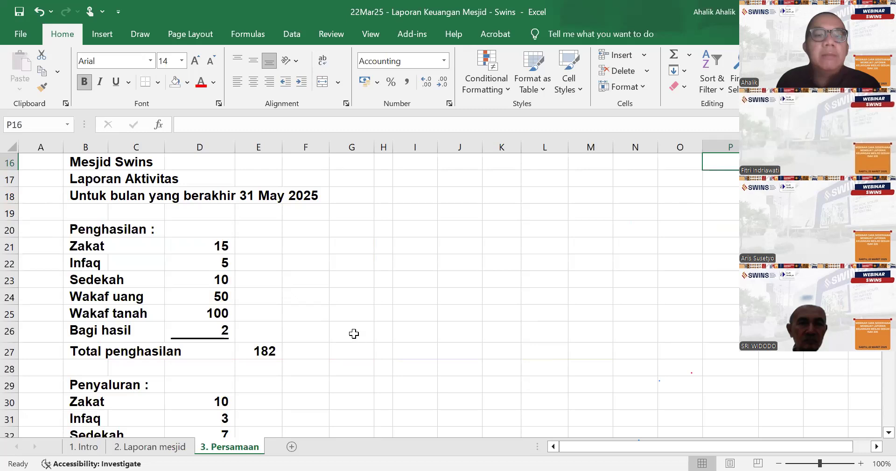
scroll(605, 304, "up", 4)
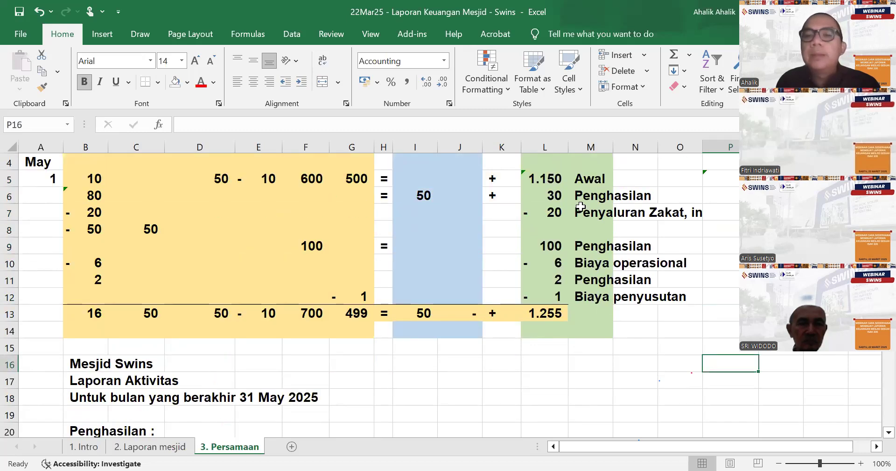
scroll(502, 243, "down", 4)
left_click_drag(224, 247, 225, 263)
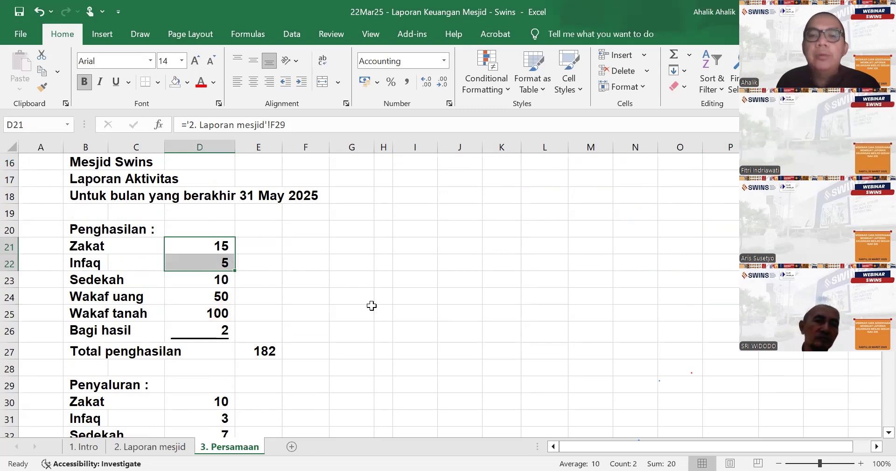
- Compare the Zakat, Infaq and Sedekah amounts in D21:D23 and Wakaf uang in D24 with the first Penghasilan entry in the equation table
scroll(370, 304, "up", 4)
scroll(372, 314, "down", 4)
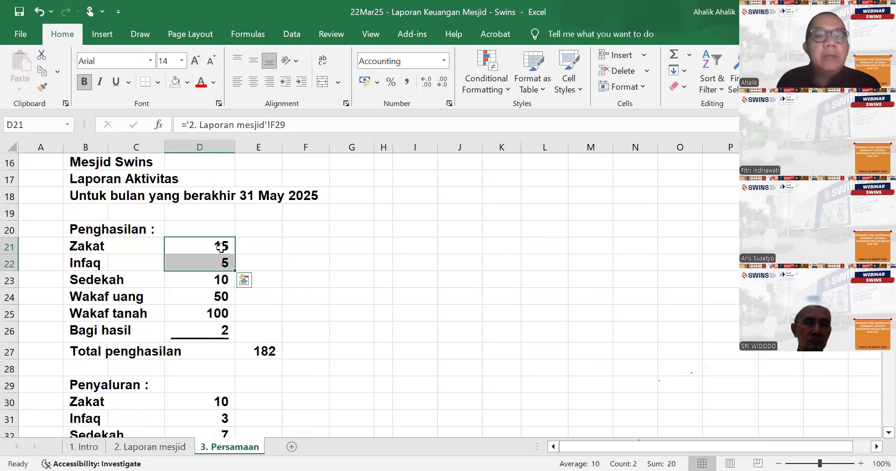
left_click_drag(220, 247, 223, 279)
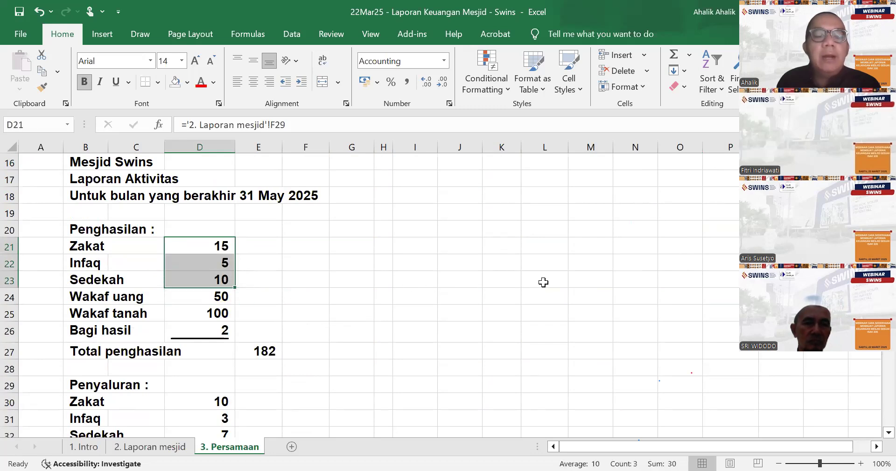
scroll(623, 286, "up", 5)
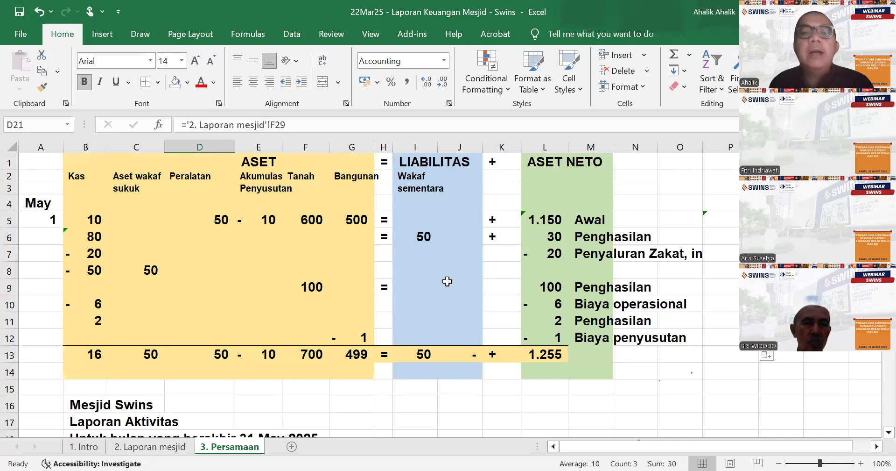
scroll(399, 308, "down", 5)
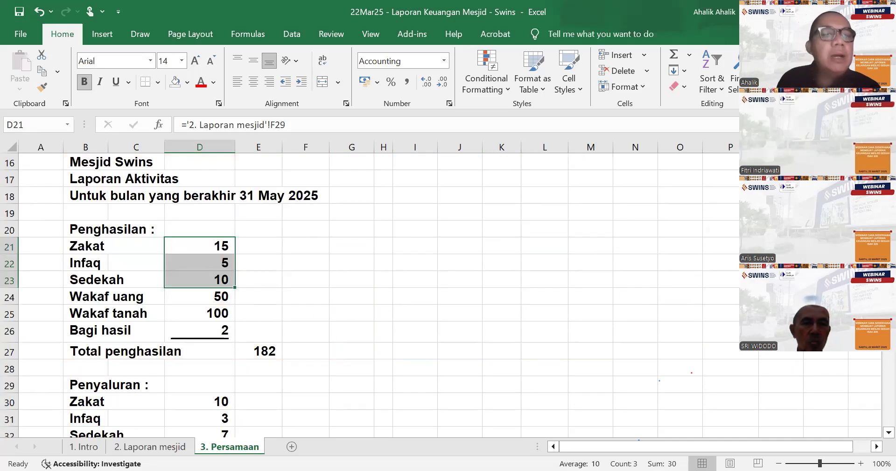
left_click(195, 300)
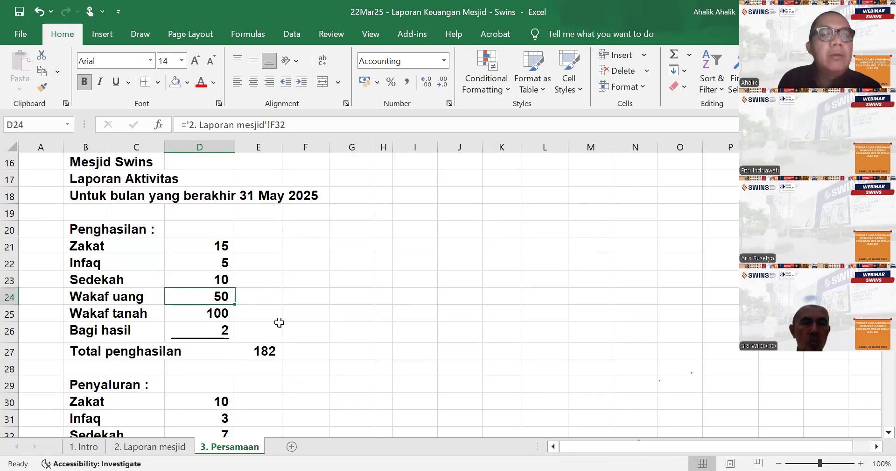
scroll(371, 334, "up", 4)
scroll(372, 335, "up", 1)
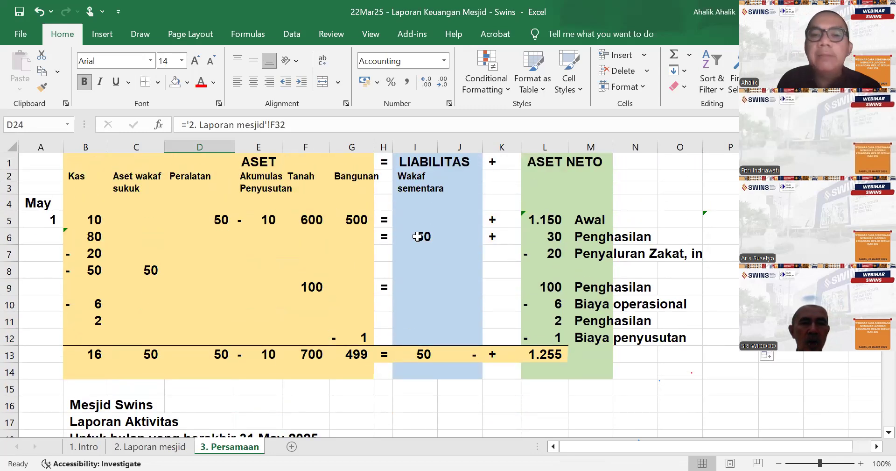
- Delete the Wakaf uang row from the Penghasilan section of Laporan Aktivitas, checking the equation table and the reports below
scroll(346, 324, "down", 5)
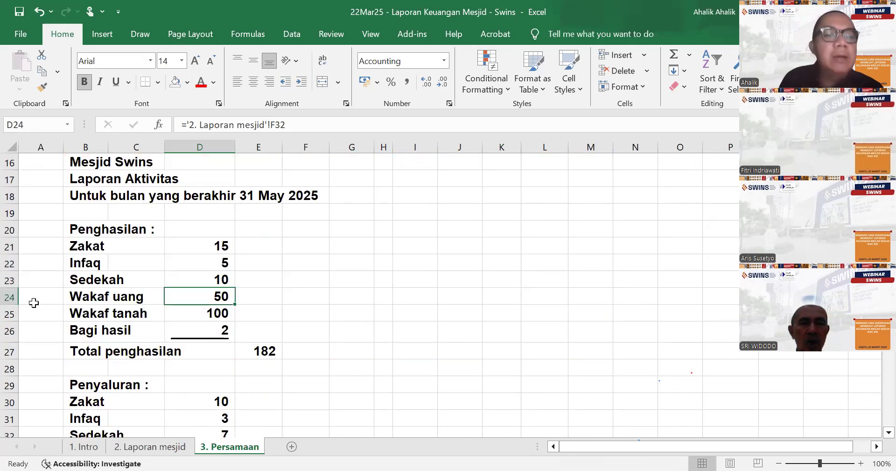
left_click(10, 297)
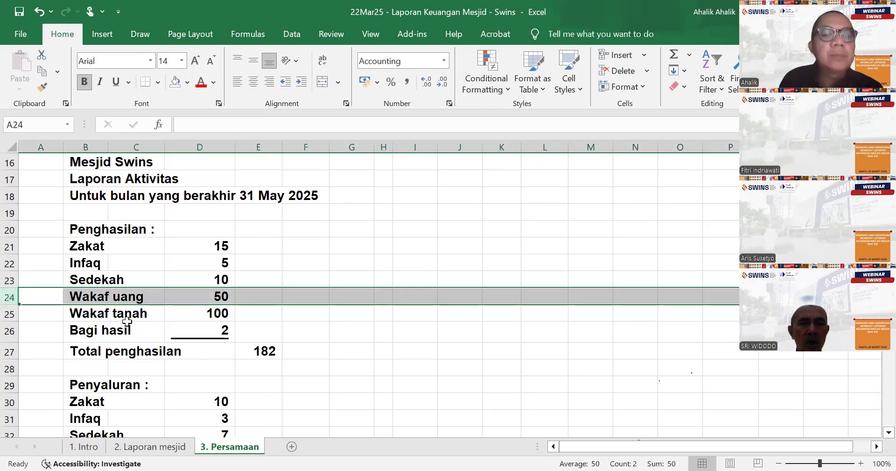
scroll(415, 326, "up", 5)
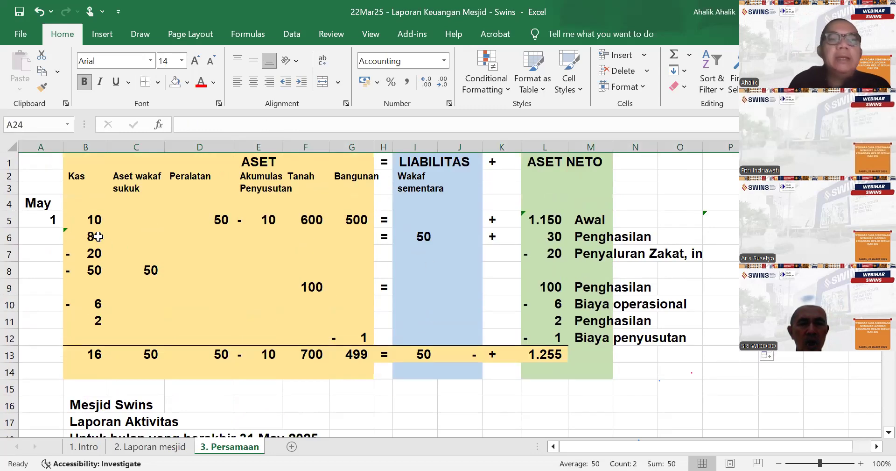
scroll(150, 350, "down", 5)
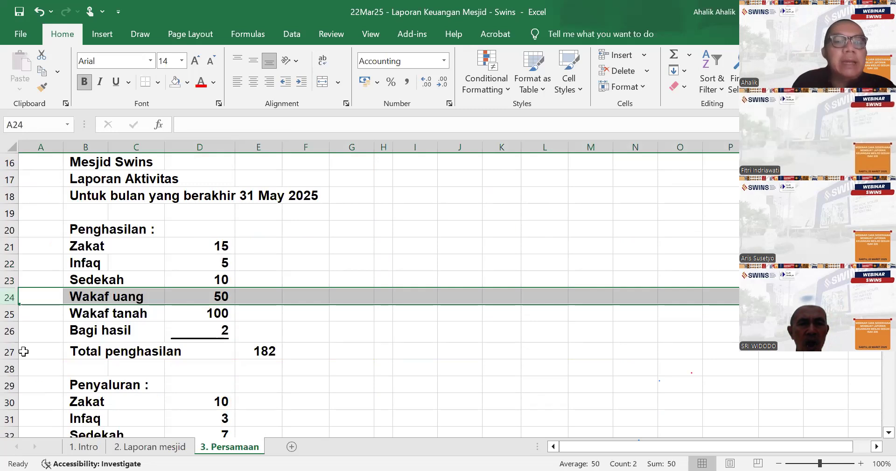
right_click(10, 296)
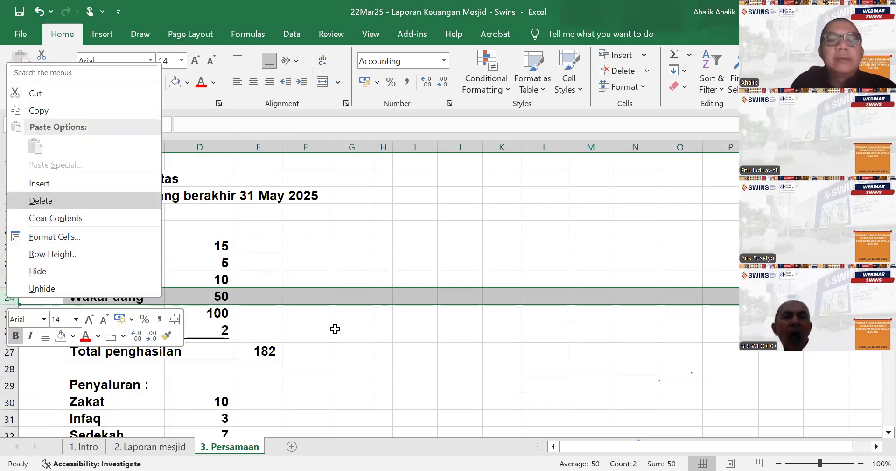
key("Return")
scroll(620, 350, "down", 14)
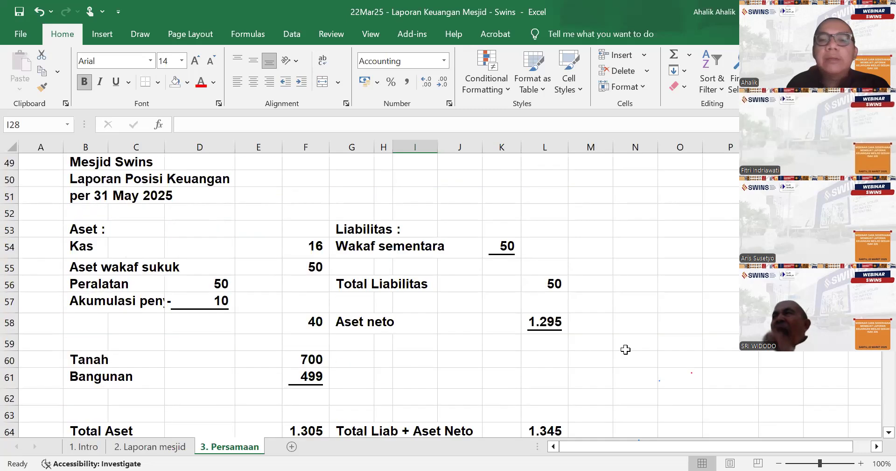
scroll(416, 312, "up", 15)
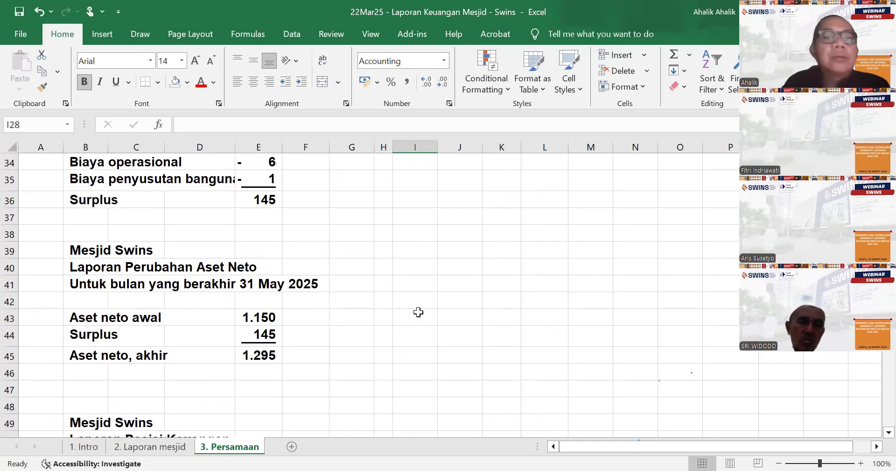
scroll(415, 316, "down", 1)
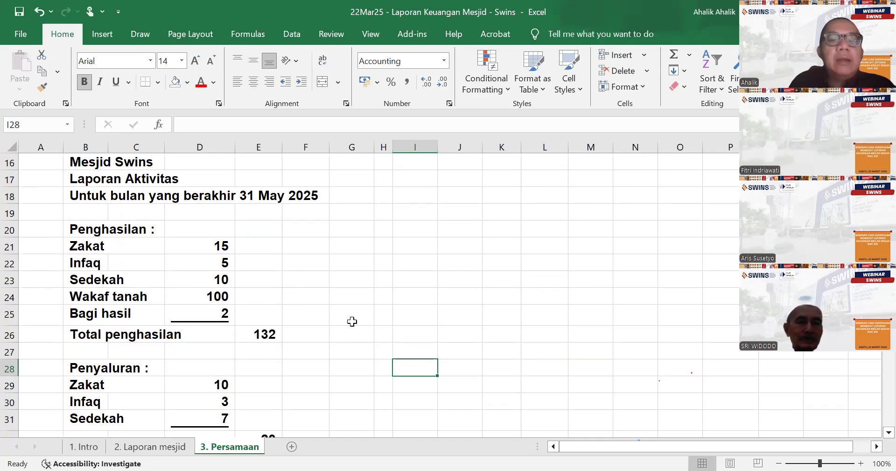
- Compare the Zakat, Infaq, Sedekah and Wakaf tanah amounts in D21:D24 with the Aset Neto entries in the equation table
scroll(503, 344, "up", 4)
scroll(504, 344, "up", 1)
scroll(537, 326, "down", 1)
scroll(560, 280, "up", 1)
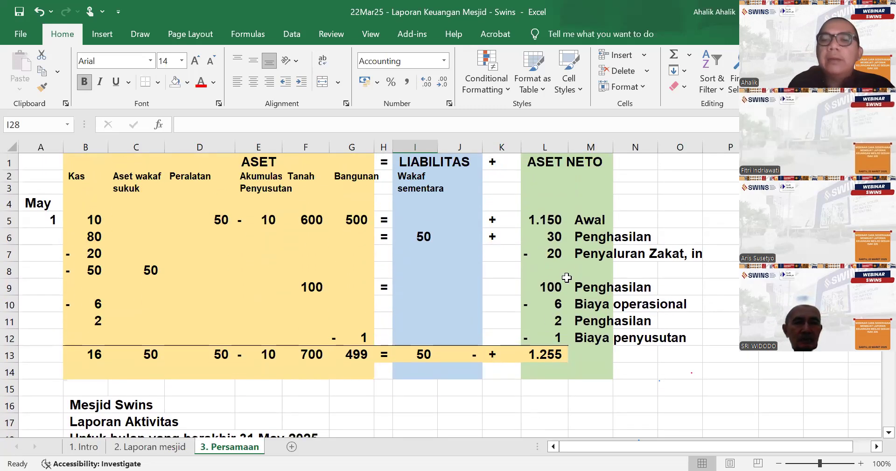
scroll(568, 299, "down", 1)
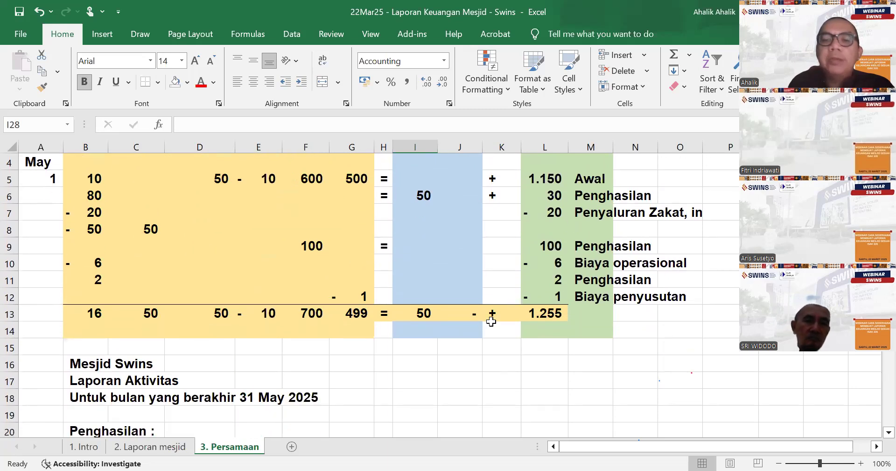
scroll(467, 327, "down", 5)
left_click_drag(221, 195, 222, 229)
left_click(223, 245)
scroll(658, 309, "up", 3)
scroll(658, 308, "up", 3)
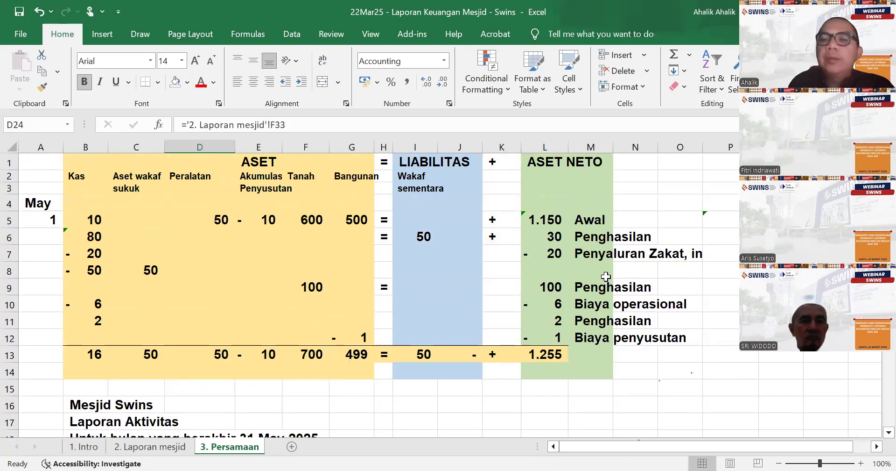
- Check the Penghasilan entries in L6, L9 and L11 and the Penyaluran entry against the income and distribution lines in Laporan Aktivitas
left_click(557, 235)
left_click(554, 290)
left_click(554, 320)
scroll(573, 372, "down", 3)
scroll(572, 372, "down", 3)
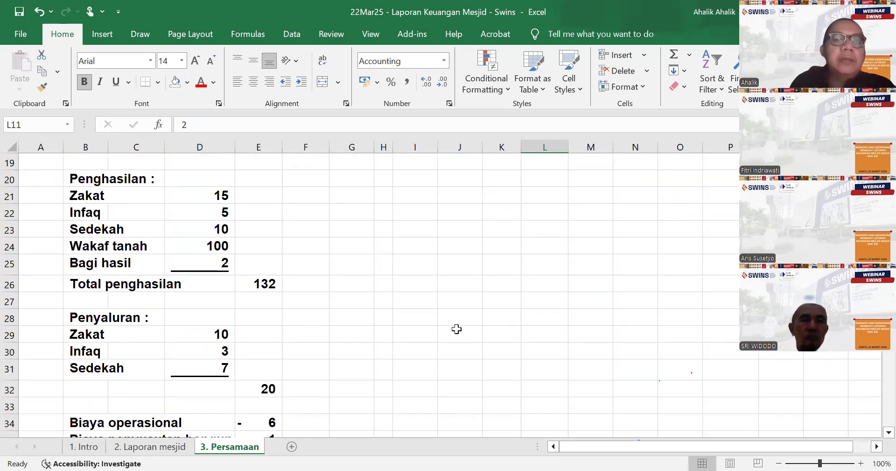
scroll(637, 333, "up", 6)
scroll(646, 336, "down", 1)
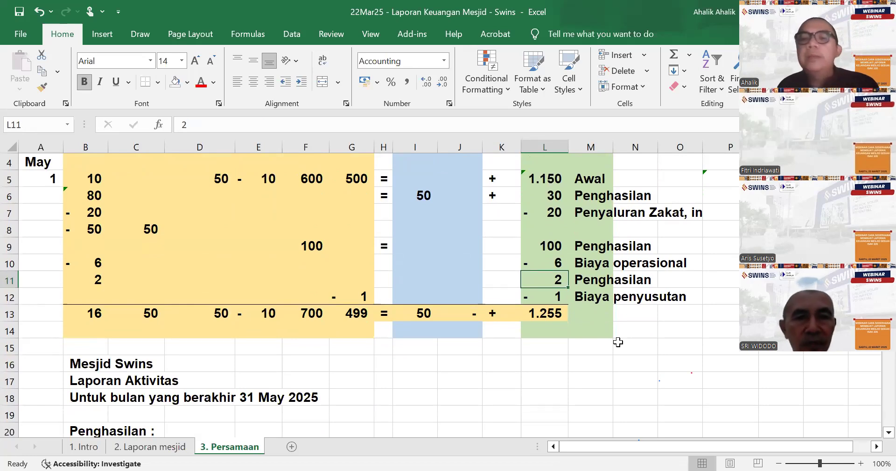
scroll(374, 342, "down", 5)
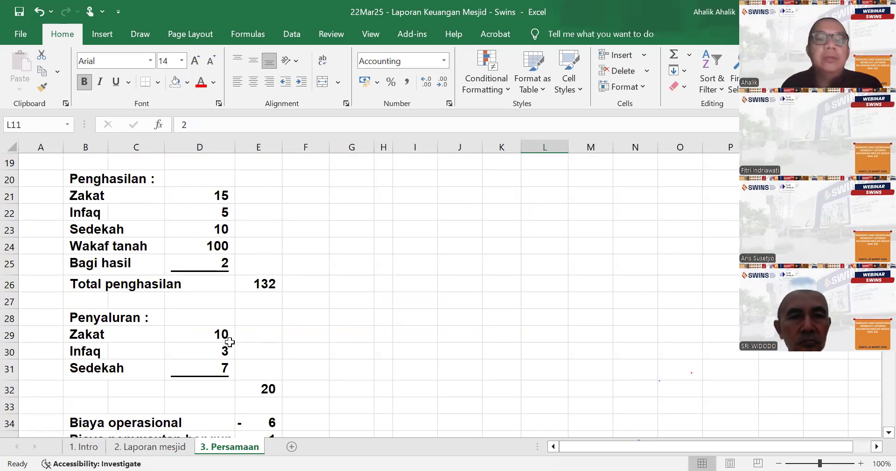
scroll(376, 350, "up", 6)
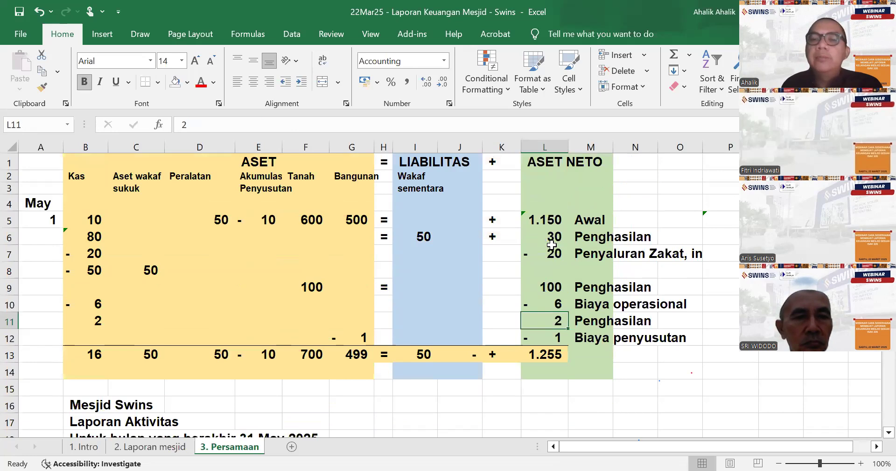
scroll(334, 360, "down", 6)
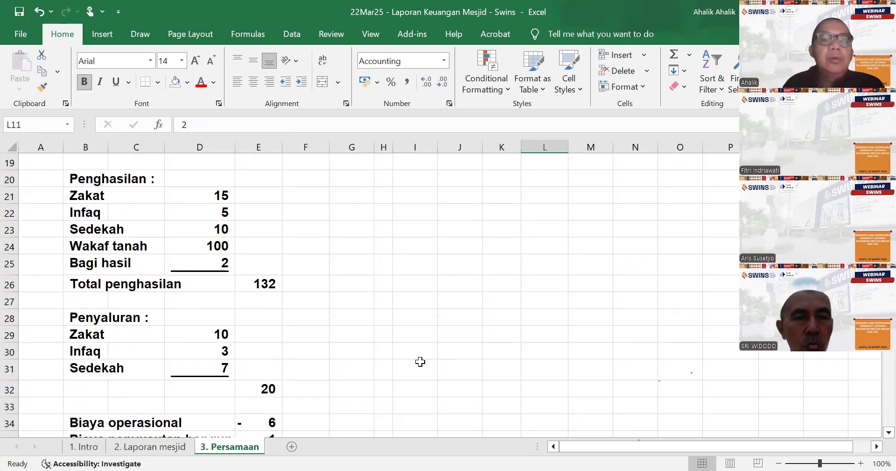
scroll(420, 362, "up", 5)
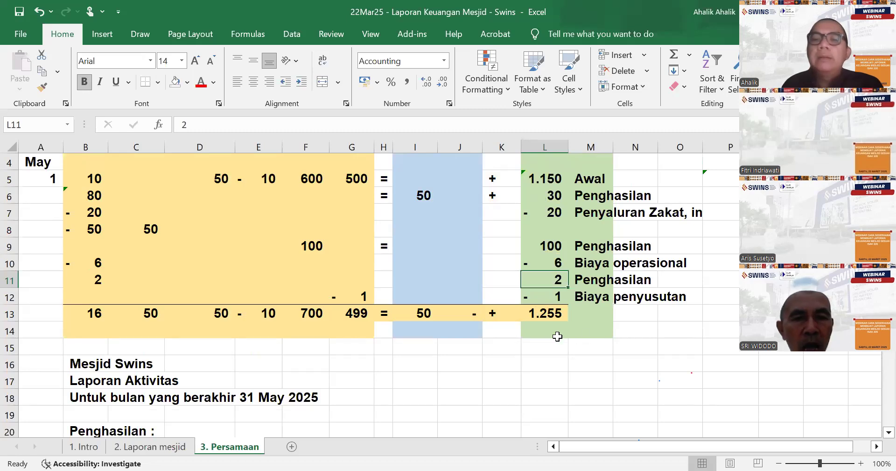
- Re-enter the Surplus formula in E36 of Laporan Aktivitas as the sum of E26:E35
scroll(459, 362, "down", 8)
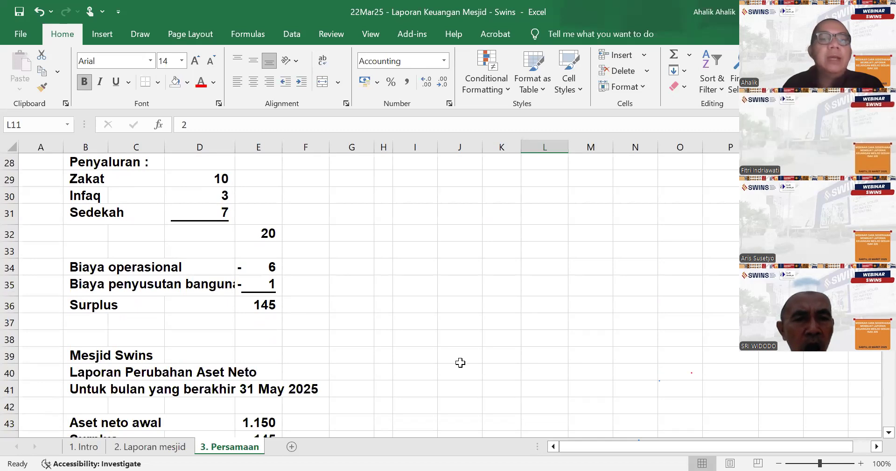
left_click(255, 306)
scroll(489, 321, "up", 1)
type("=")
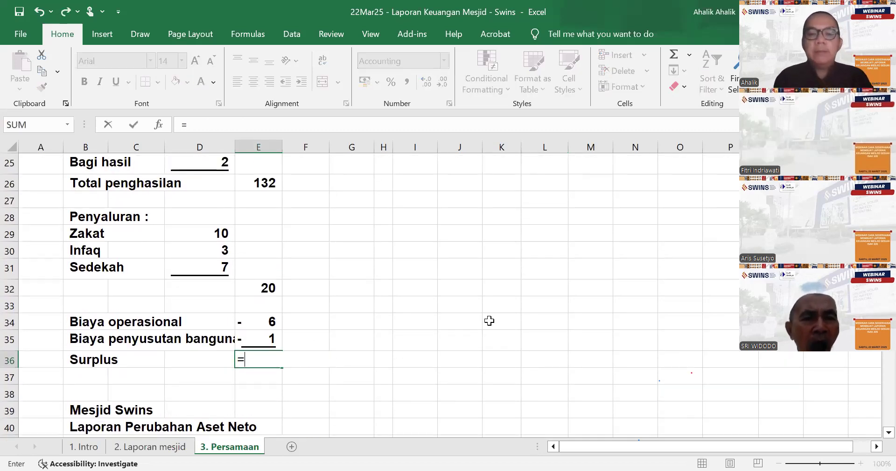
type("sum(")
scroll(452, 285, "up", 2)
left_click_drag(265, 283, 266, 300)
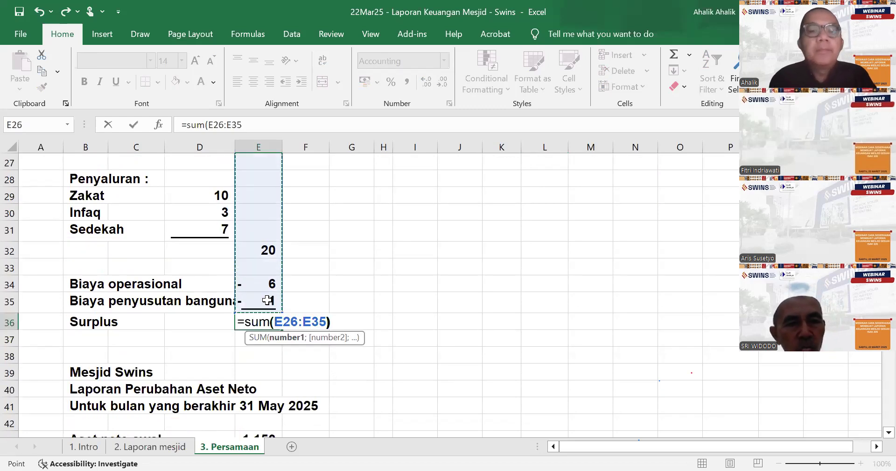
key("Return")
- Check Kas in F54 and the other lines of Laporan Posisi Keuangan against the equation table's total row
scroll(293, 300, "down", 4)
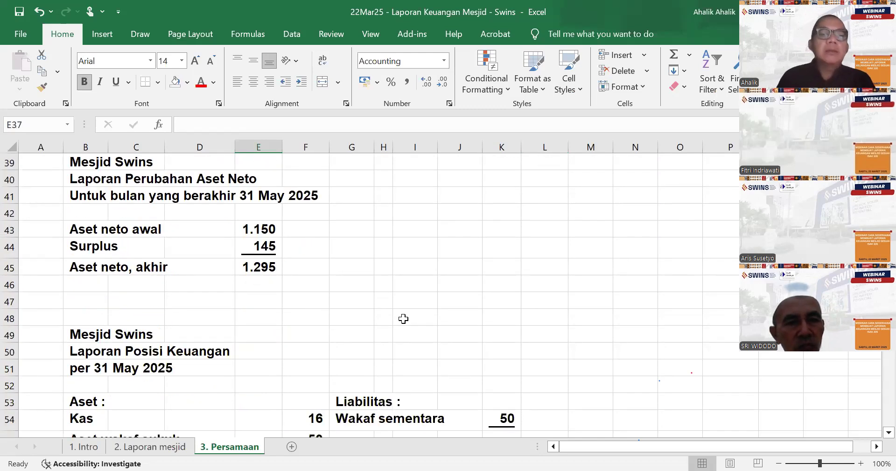
scroll(403, 319, "down", 6)
scroll(651, 343, "up", 7)
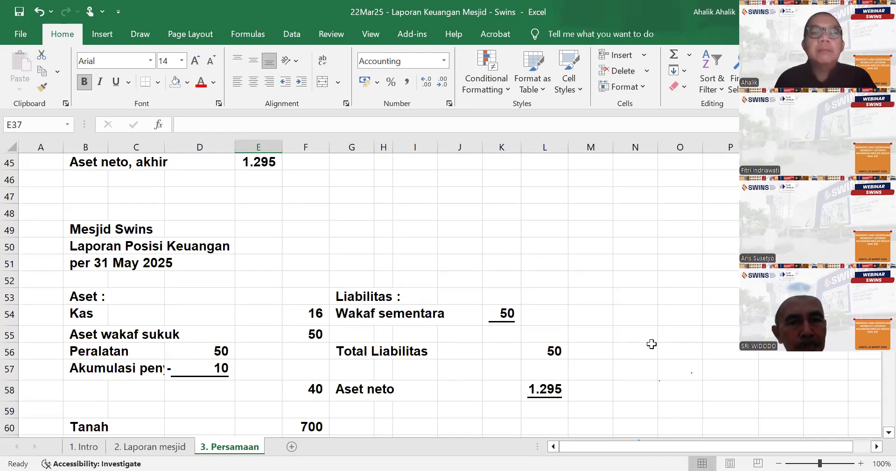
scroll(555, 327, "down", 3)
scroll(558, 325, "down", 2)
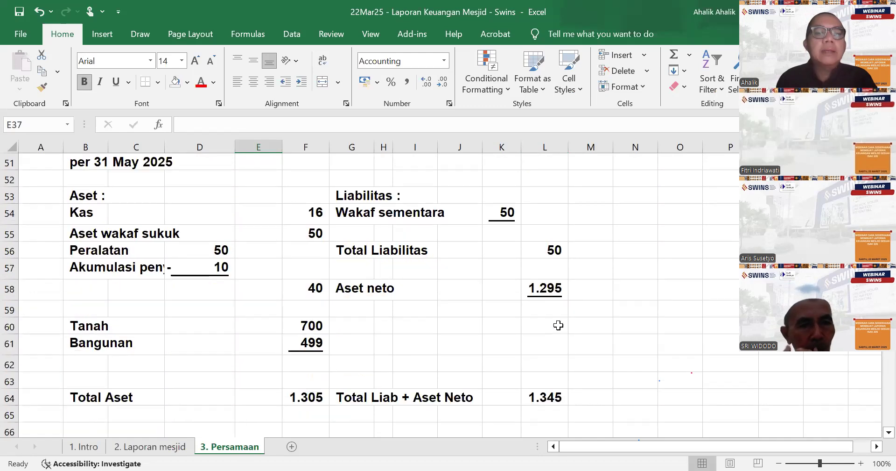
left_click(301, 215)
scroll(458, 285, "up", 15)
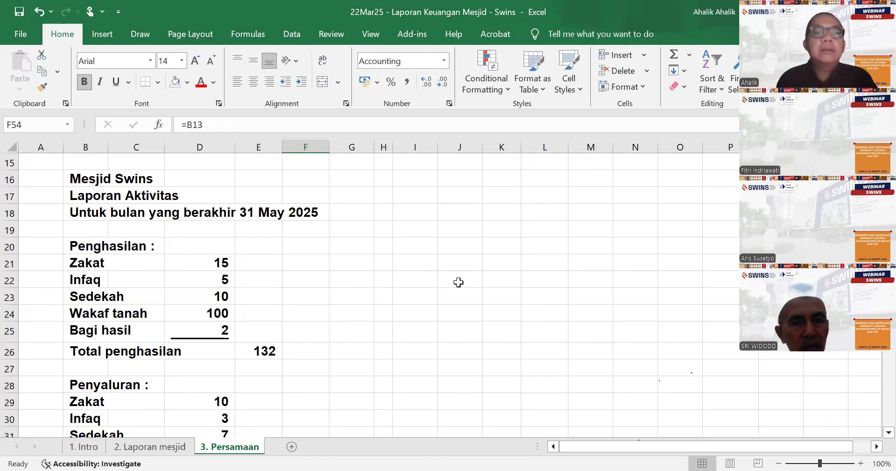
scroll(459, 287, "down", 14)
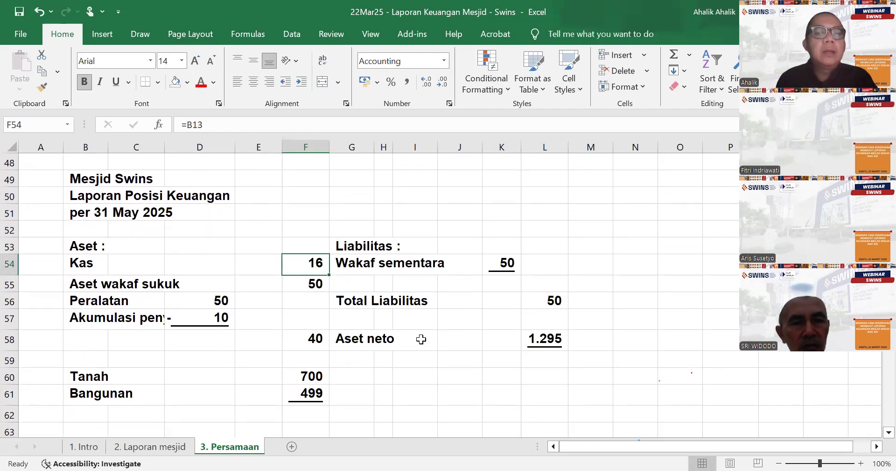
scroll(426, 323, "up", 15)
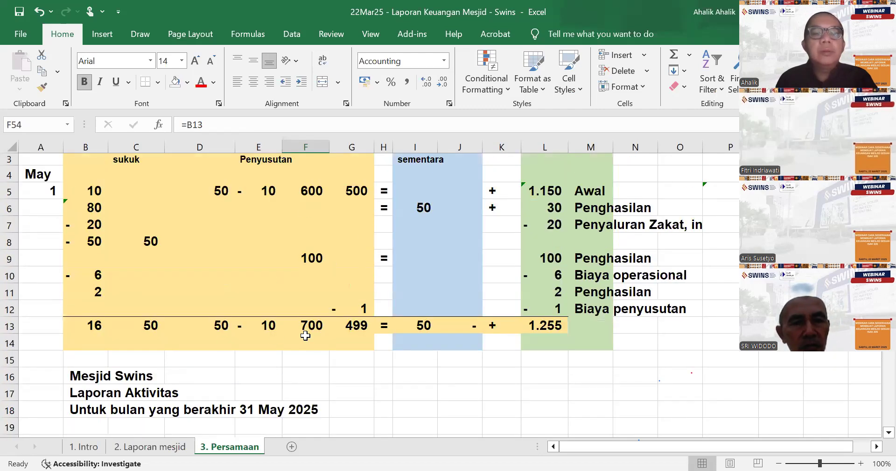
scroll(304, 333, "down", 13)
scroll(547, 335, "down", 3)
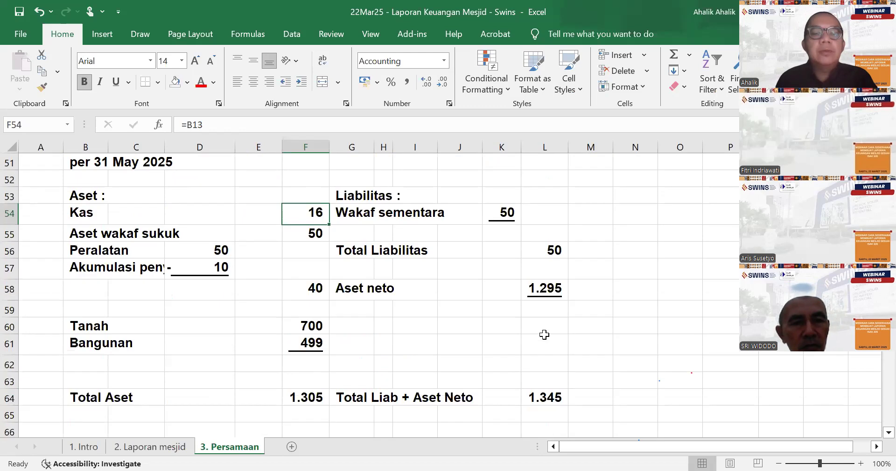
- Re-enter the Total Aset formula in F64 as the sum of F54:F61
left_click(296, 394)
type("=")
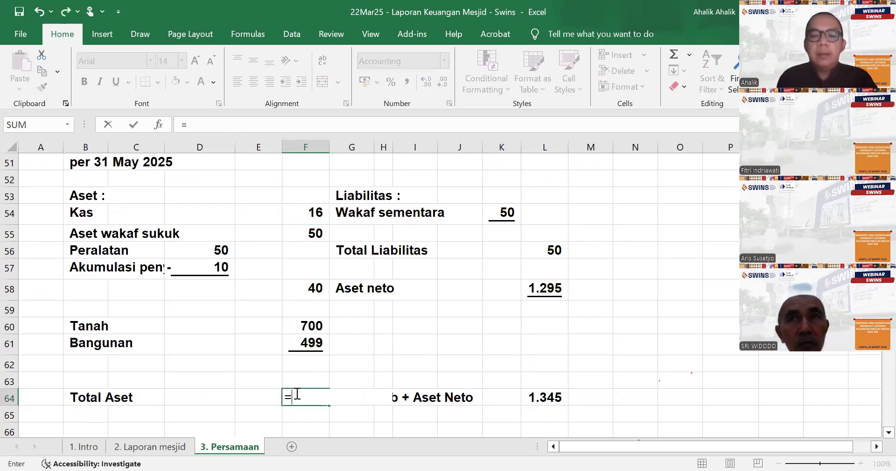
type("sum(")
left_click_drag(311, 211, 314, 340)
key("Return")
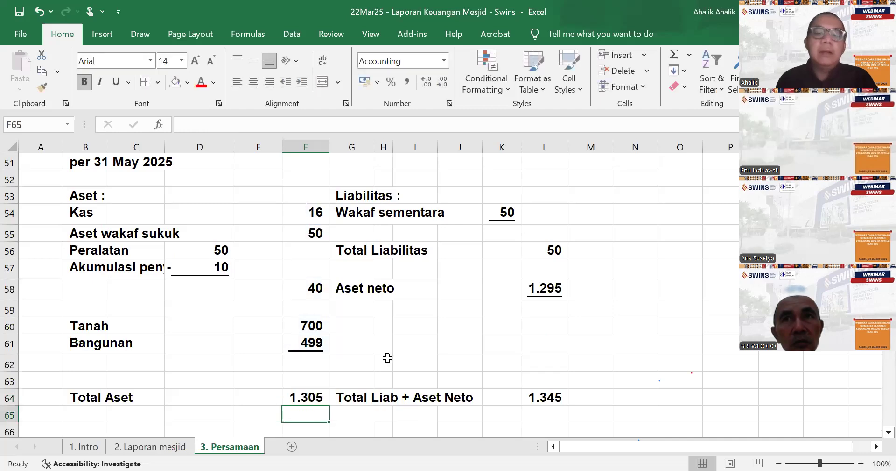
- Check Wakaf sementara in K54 and Total Liabilitas in L56 against the wakaf sukuk and land entries in the equation table
left_click(502, 221)
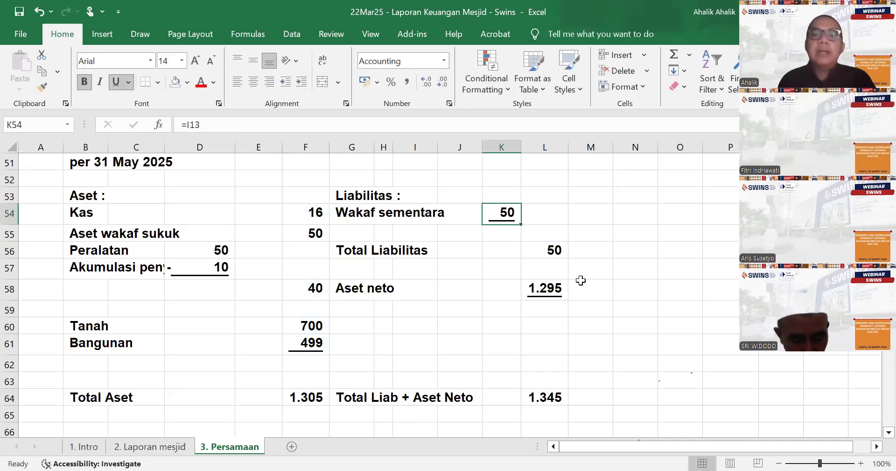
scroll(477, 332, "up", 17)
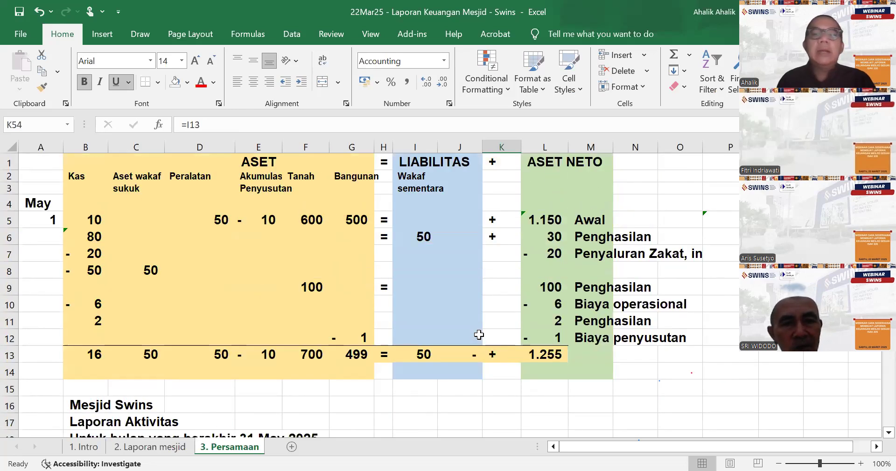
left_click(85, 267)
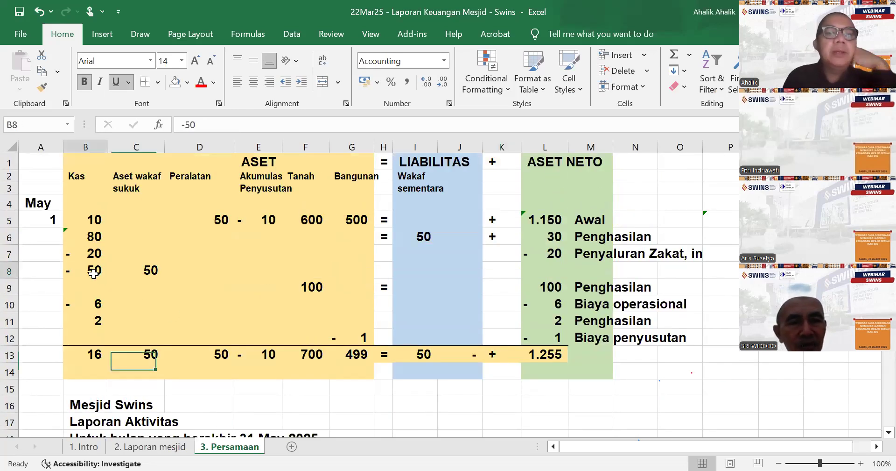
left_click(159, 271)
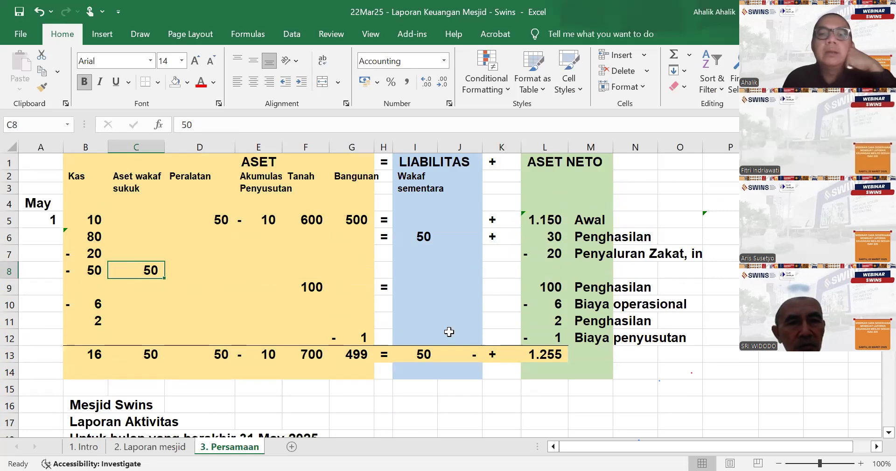
left_click(314, 286)
scroll(605, 339, "down", 15)
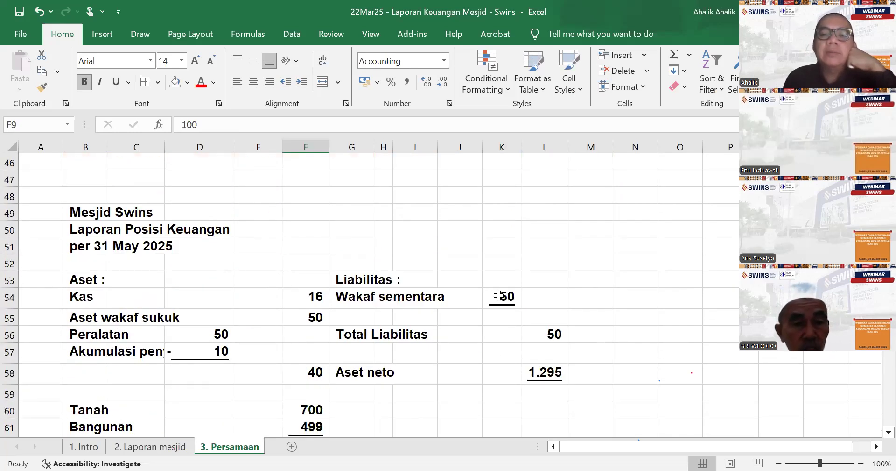
left_click(499, 295)
left_click(550, 337)
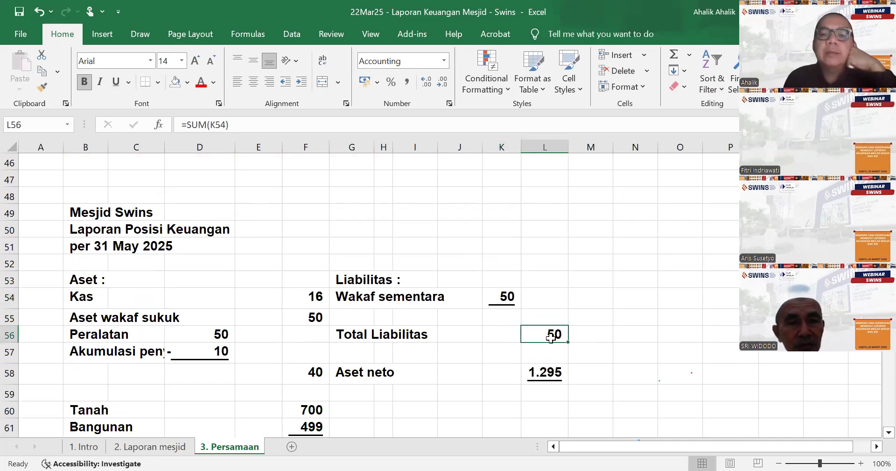
scroll(551, 338, "up", 4)
scroll(551, 338, "down", 6)
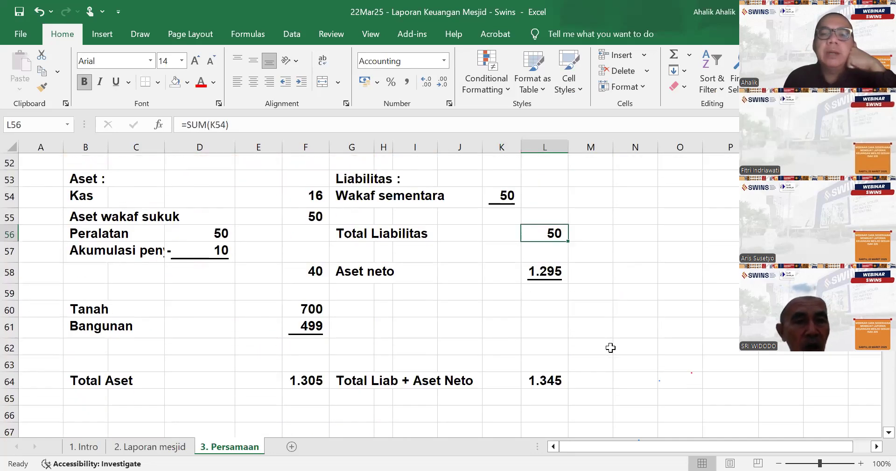
- Re-enter the Total Liab + Aset Neto formula in L64 as the sum of L56:L58
left_click(543, 379)
type("=")
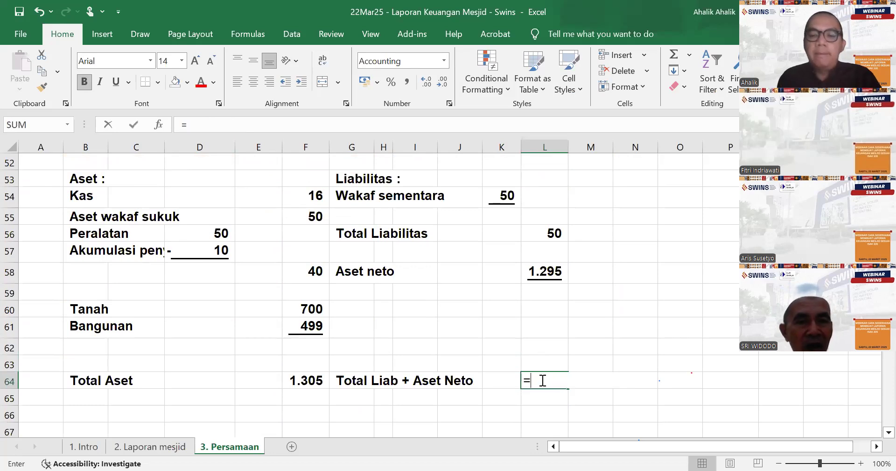
type("sum(")
left_click_drag(548, 233, 548, 267)
type(")")
key("Return")
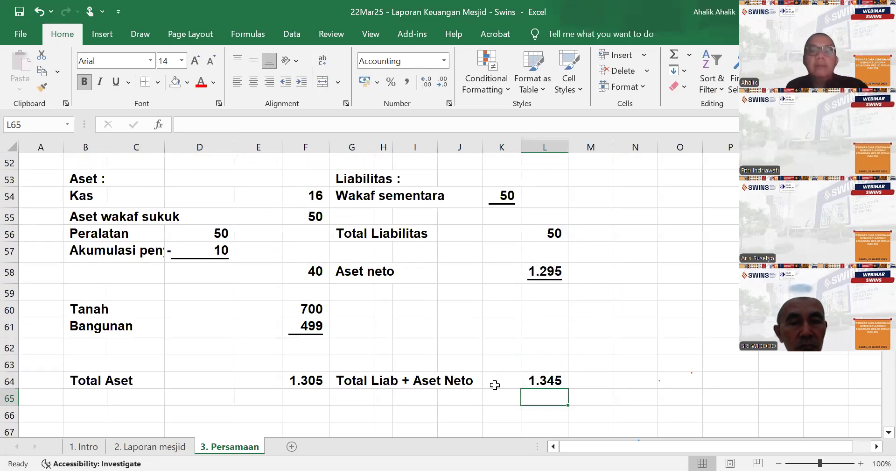
- Calculate the difference between Total Liab + Aset Neto in L64 and Total Aset in F64 temporarily in F66
left_click(294, 415)
type("=")
left_click(527, 380)
type("-")
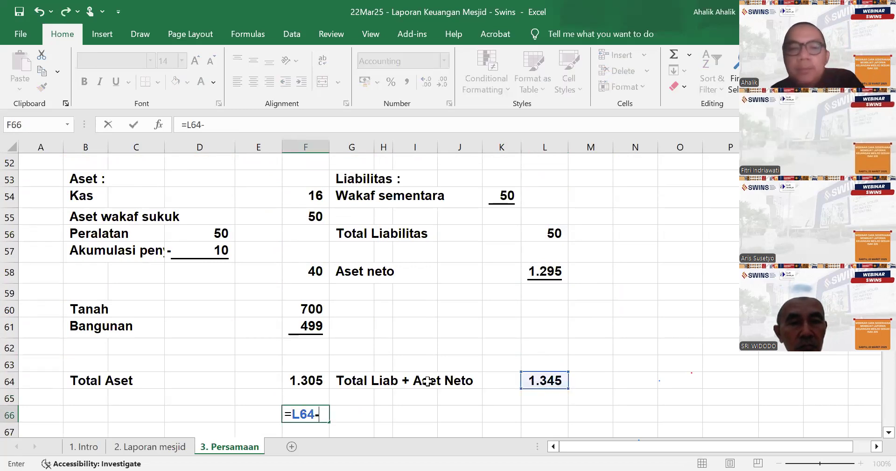
left_click(293, 377)
key("Return")
left_click(313, 396)
- Make the Penyaluran subtotal in E32 of Laporan Aktivitas negative by changing its formula to =-SUM(D29:D31)
scroll(506, 364, "up", 17)
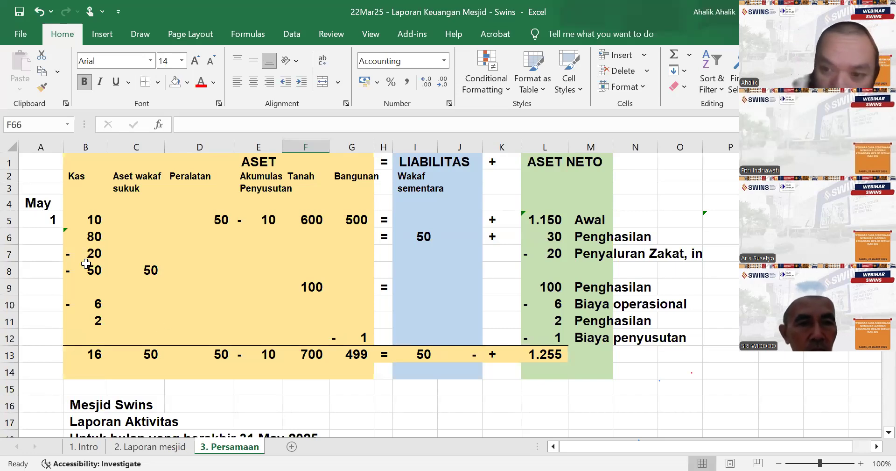
scroll(280, 393, "down", 7)
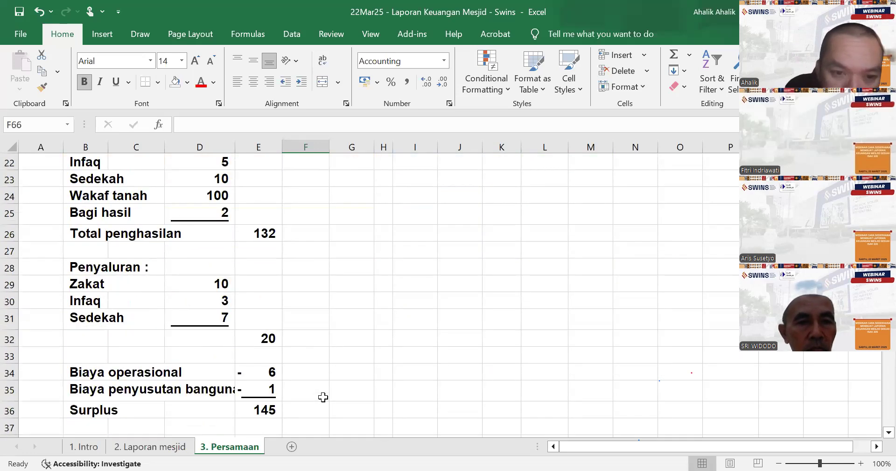
left_click(266, 337)
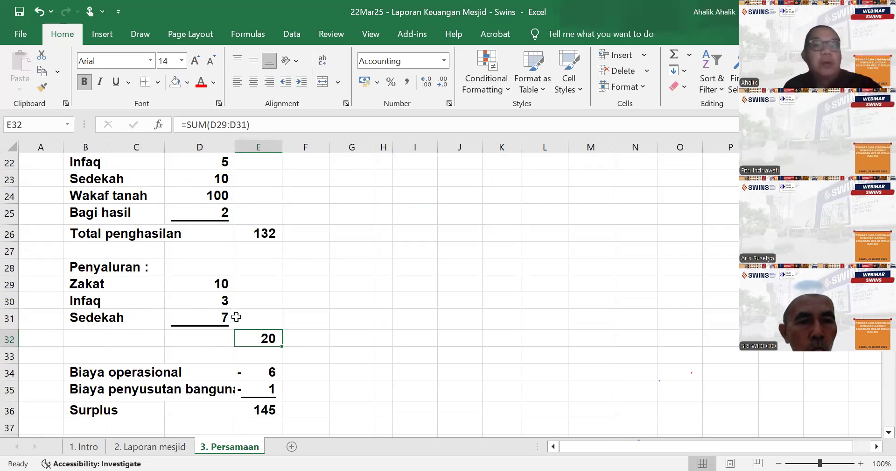
left_click(191, 124)
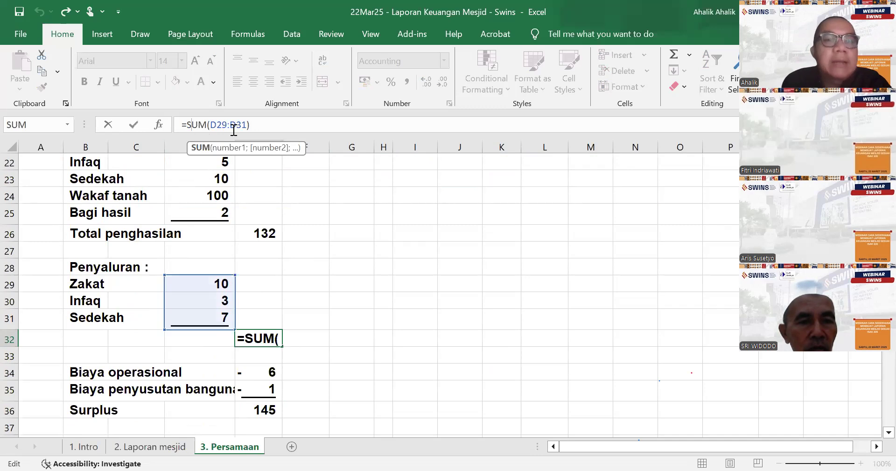
type("-")
key("Return")
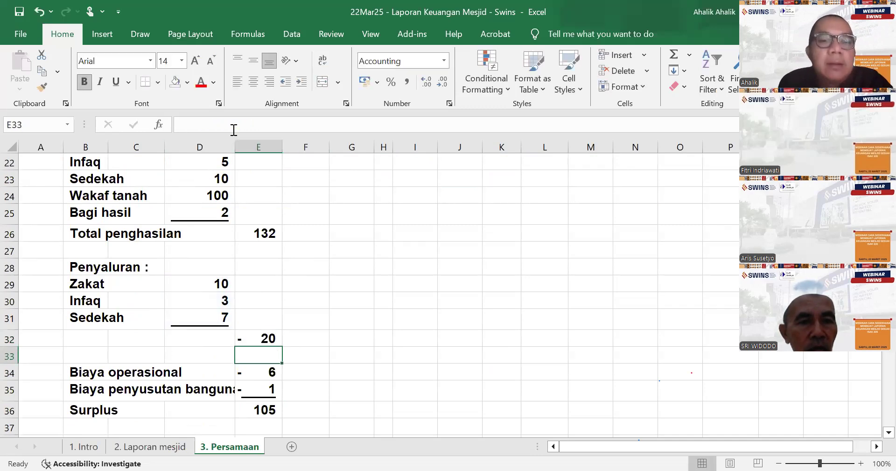
- Compare Total Aset with Total Liab + Aset Neto in Laporan Posisi Keuangan and save the workbook
scroll(402, 300, "down", 10)
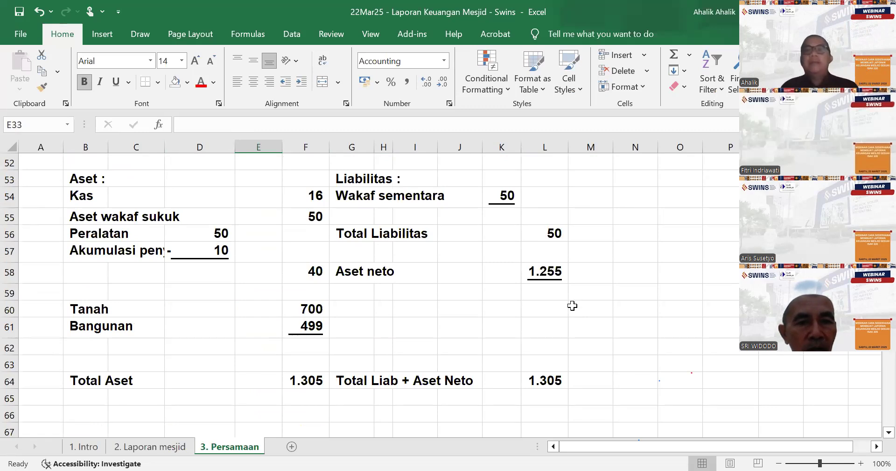
scroll(422, 291, "down", 2)
scroll(457, 301, "up", 2)
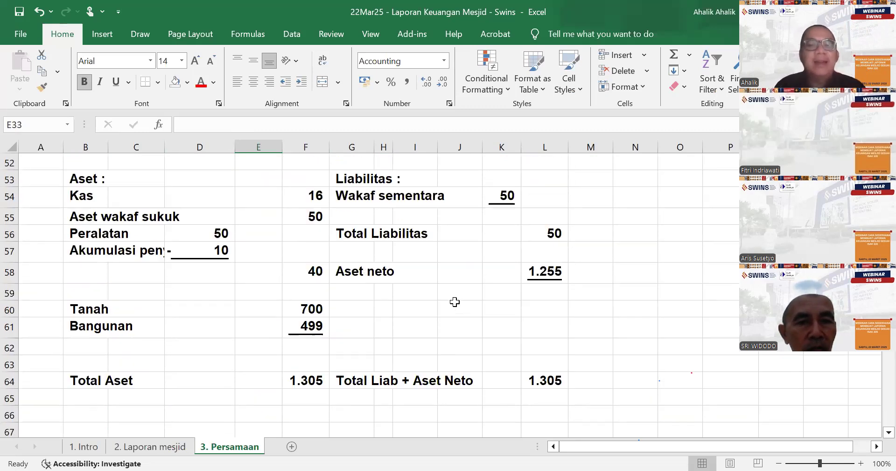
left_click(16, 34)
left_click(49, 195)
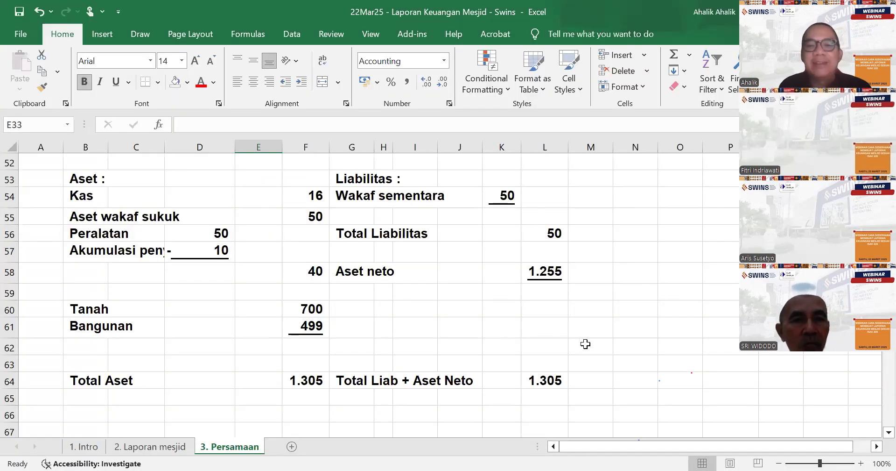
- Add a bottom border across B52:L52 under the heading of Laporan Posisi Keuangan
scroll(598, 335, "down", 2)
scroll(598, 335, "up", 6)
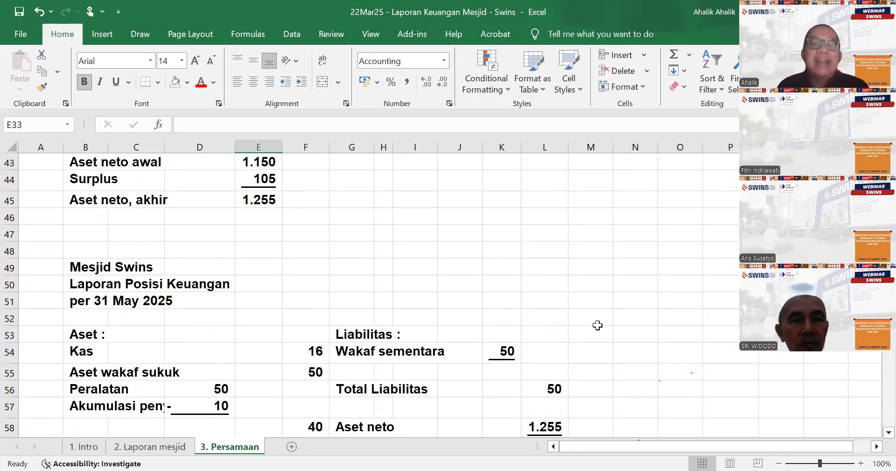
scroll(598, 322, "down", 1)
scroll(564, 302, "down", 4)
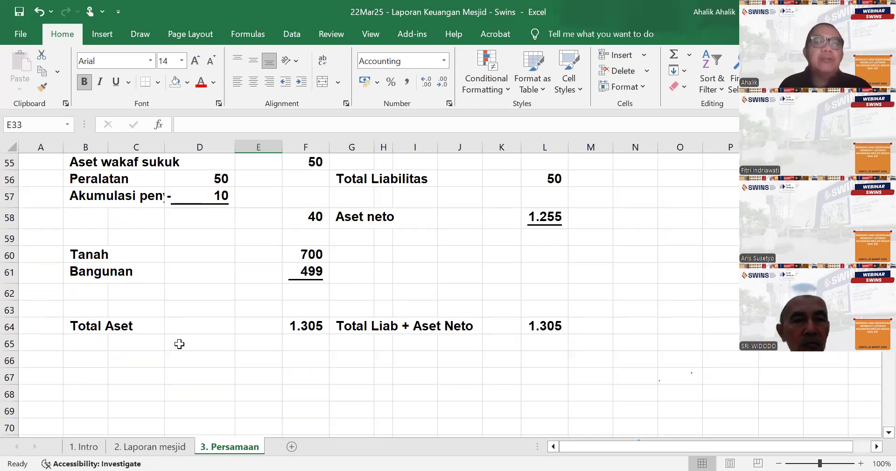
scroll(179, 344, "up", 3)
left_click_drag(79, 230, 558, 216)
scroll(558, 260, "down", 2)
scroll(164, 252, "up", 1)
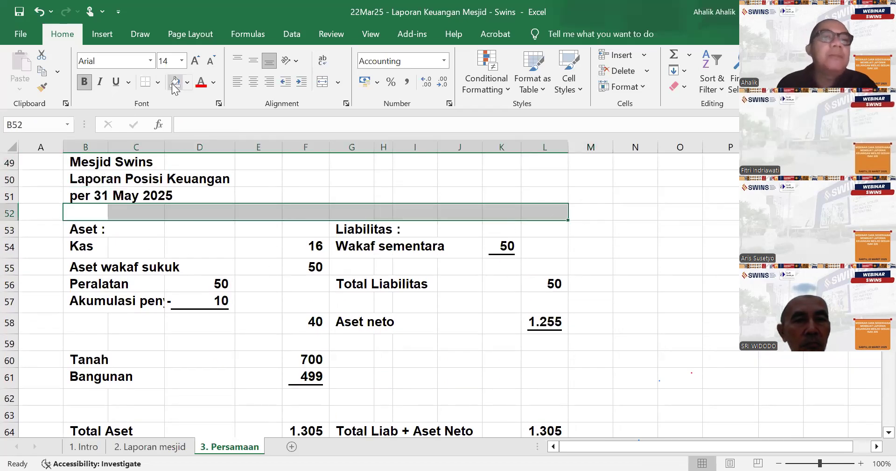
left_click(145, 82)
- Add a left border along G53:G65 to separate the asset side from the liability side
left_click(351, 301)
left_click_drag(346, 229, 368, 417)
left_click_drag(335, 100, 361, 238)
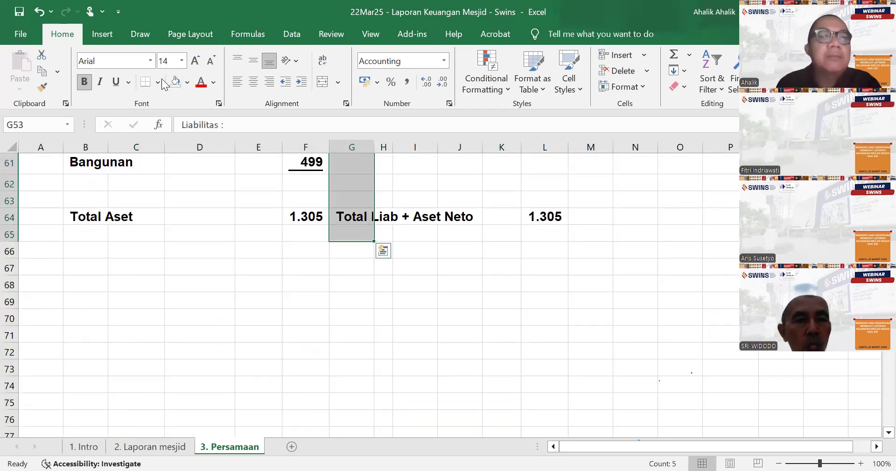
left_click(158, 81)
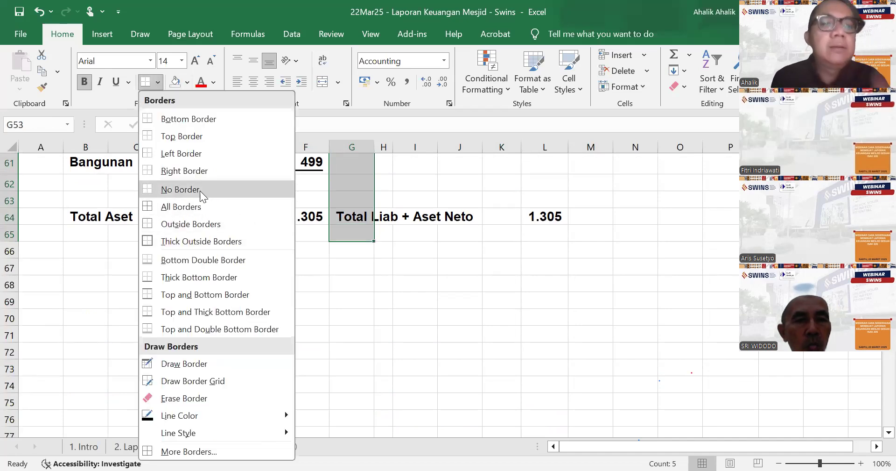
left_click(164, 152)
scroll(402, 273, "up", 4)
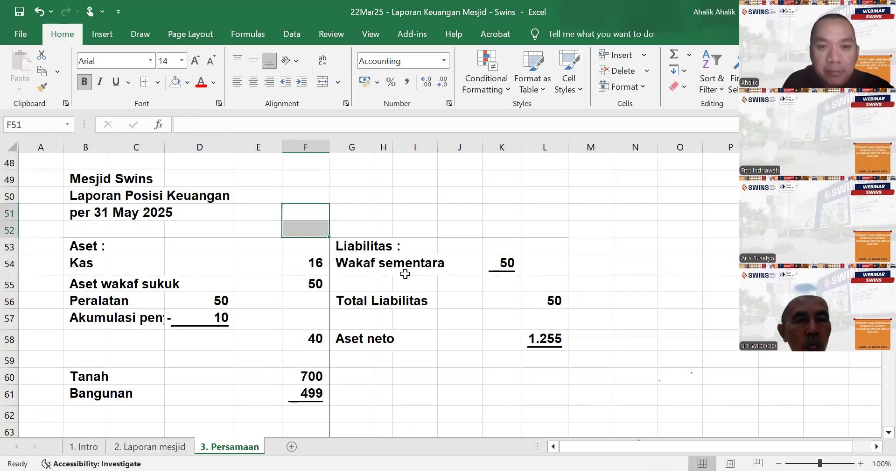
- Copy the three-line Laporan Perubahan Aset Neto heading from B39:B41 to B67, below the financial position statement
scroll(406, 274, "down", 5)
left_click(89, 247)
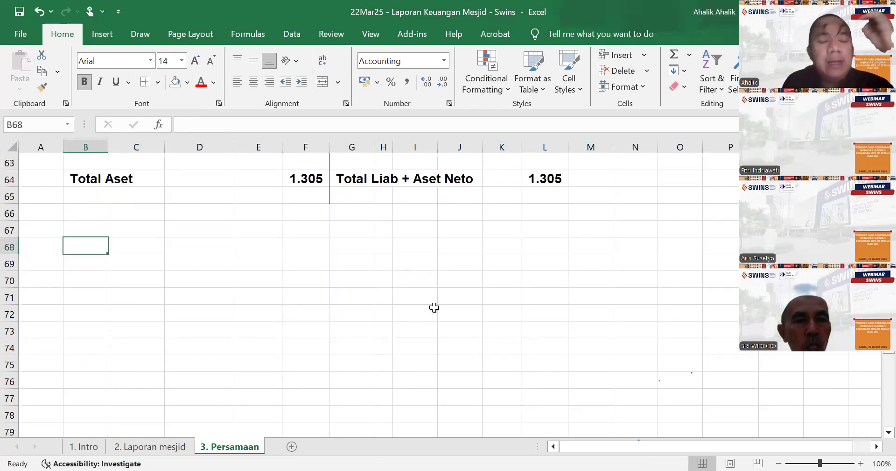
scroll(434, 307, "up", 10)
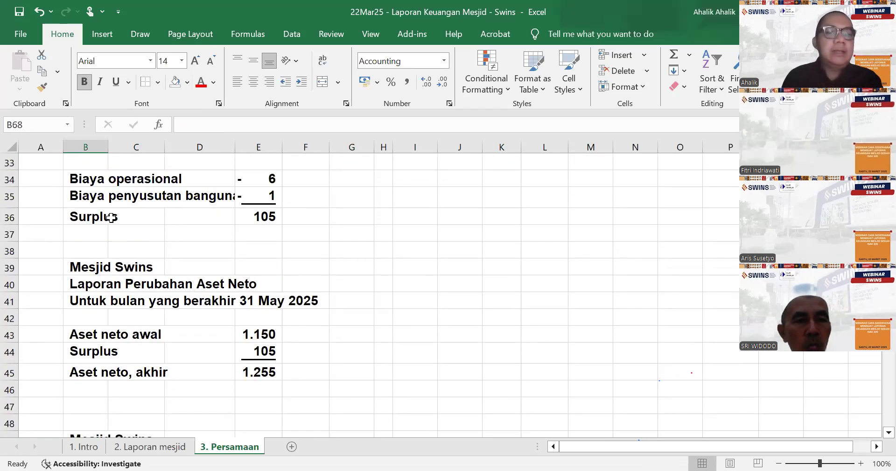
left_click_drag(86, 267, 97, 293)
key("ctrl+c")
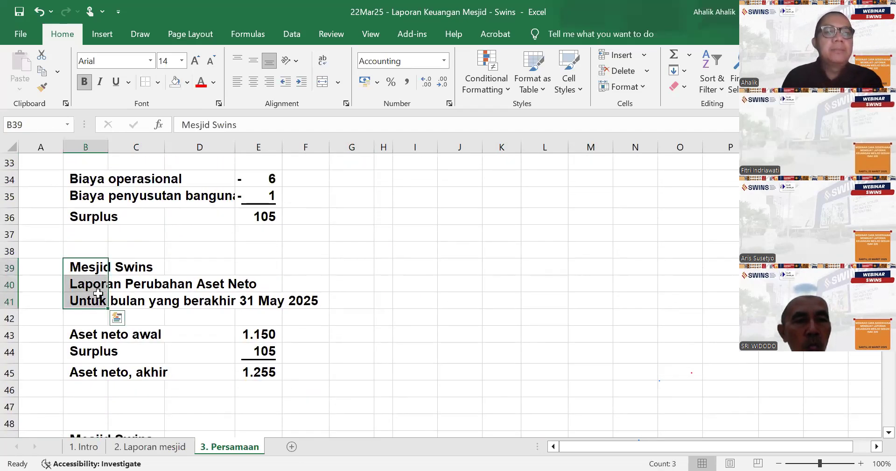
right_click(97, 293)
left_click(131, 155)
scroll(93, 327, "down", 8)
left_click(94, 342)
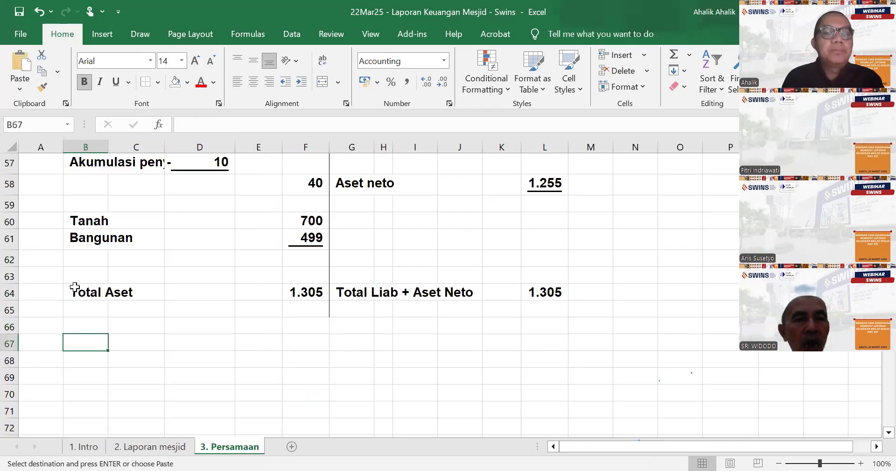
key("ctrl+v")
- Change the copied report title in B68 to "Laporan Arus Kas"
scroll(141, 283, "down", 2)
key("Down")
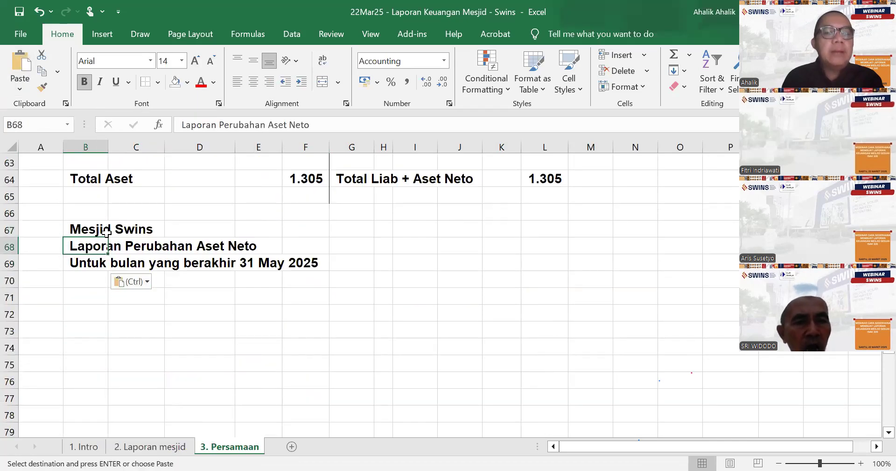
type("Laporan Ar")
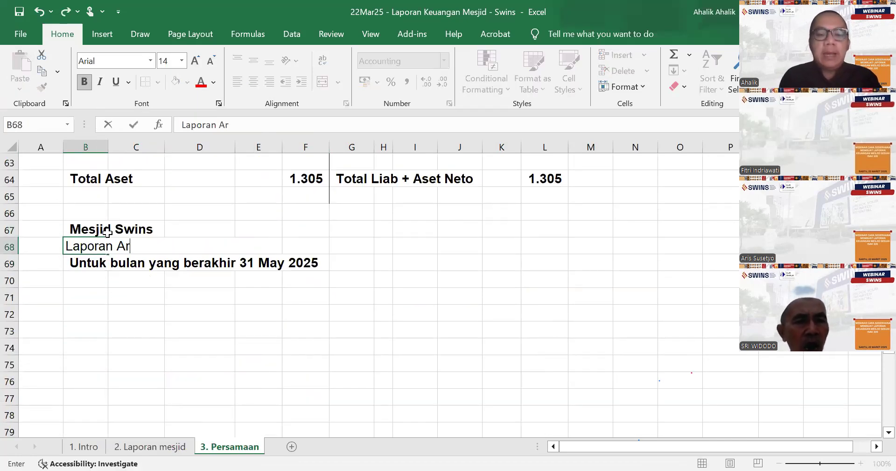
type("us Kas")
key("Return")
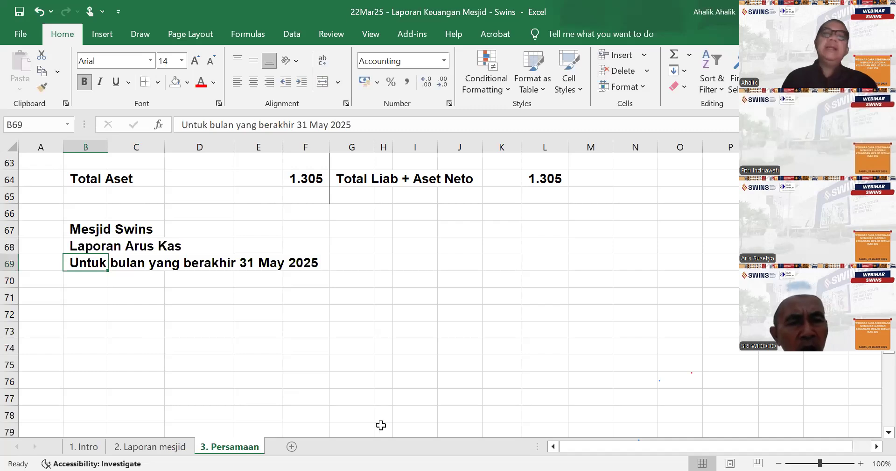
- Merge and center each of the three Laporan Posisi Keuangan heading lines in rows 49 to 51 across columns B to L
scroll(460, 395, "up", 9)
scroll(460, 395, "down", 3)
left_click_drag(86, 228, 534, 226)
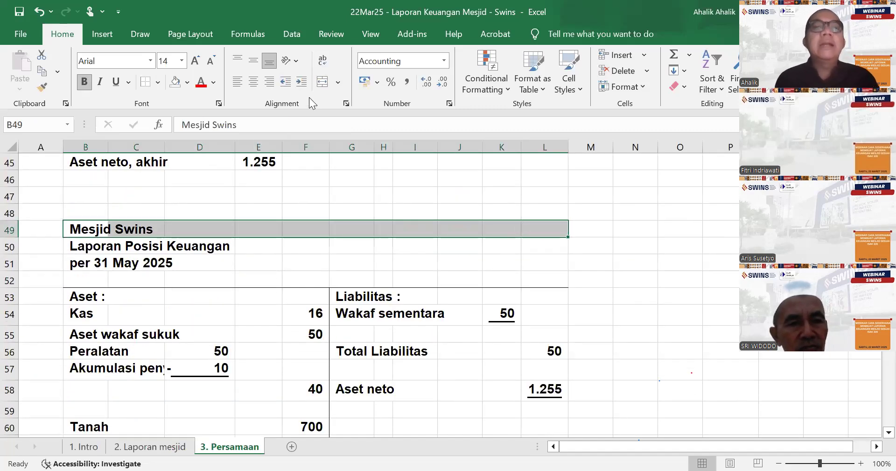
left_click(322, 82)
left_click(352, 179)
left_click_drag(74, 246, 558, 246)
left_click(322, 81)
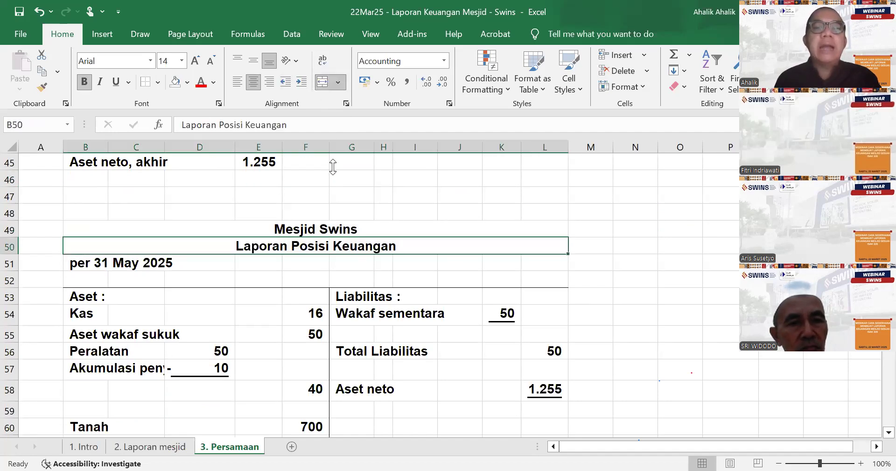
left_click_drag(94, 261, 541, 265)
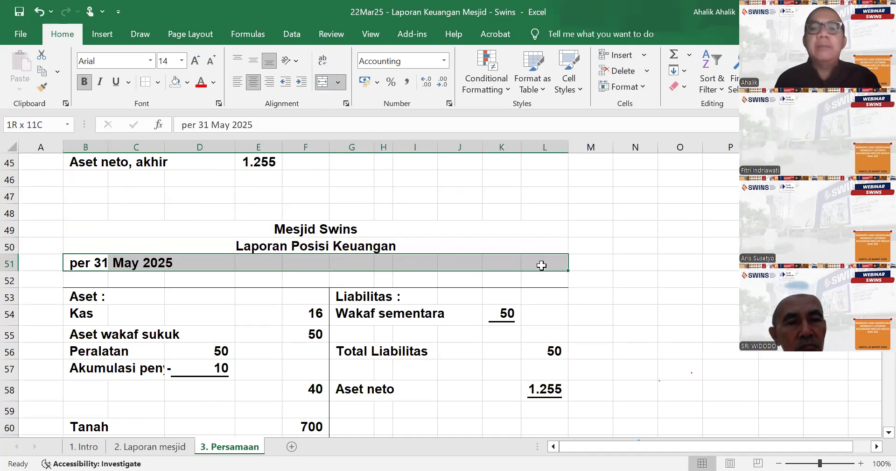
left_click(323, 82)
left_click(489, 225)
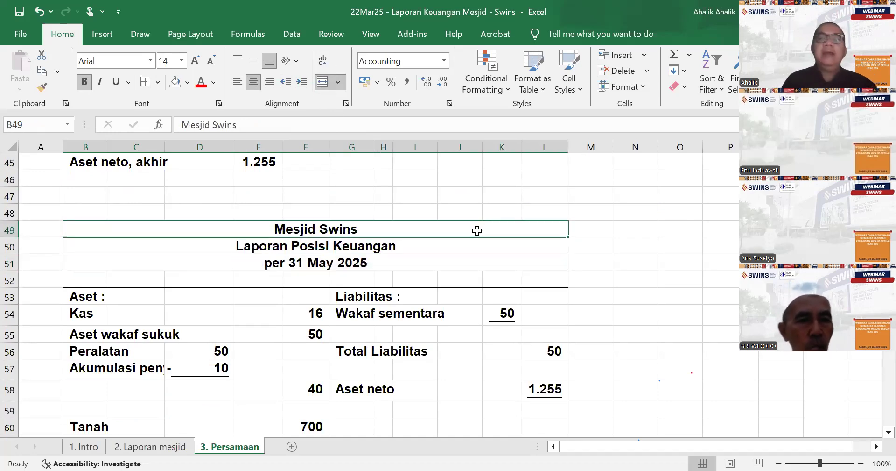
- Enter the intro line "Ada 3 aktivitas :" in B71, below the Laporan Arus Kas heading
scroll(477, 230, "down", 3)
scroll(481, 227, "down", 5)
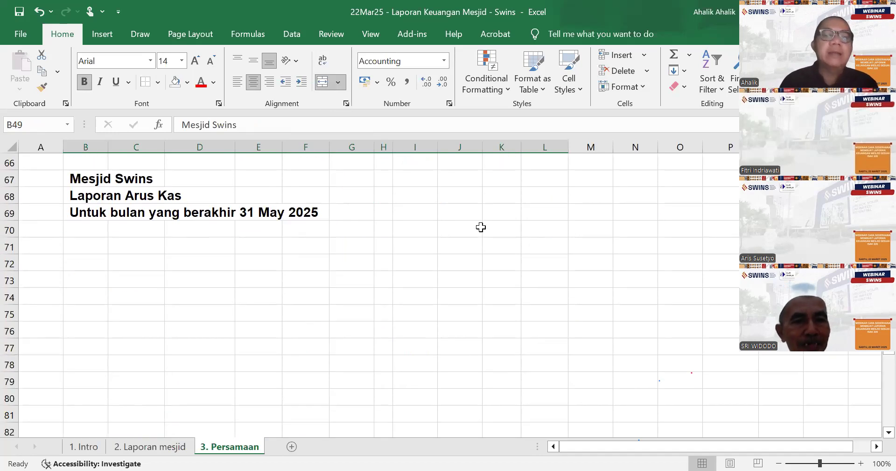
scroll(210, 276, "up", 2)
left_click(82, 298)
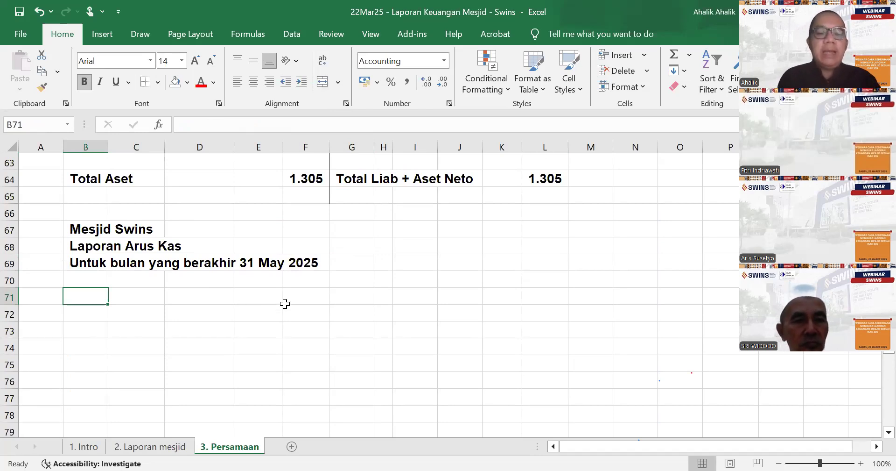
type("Ads")
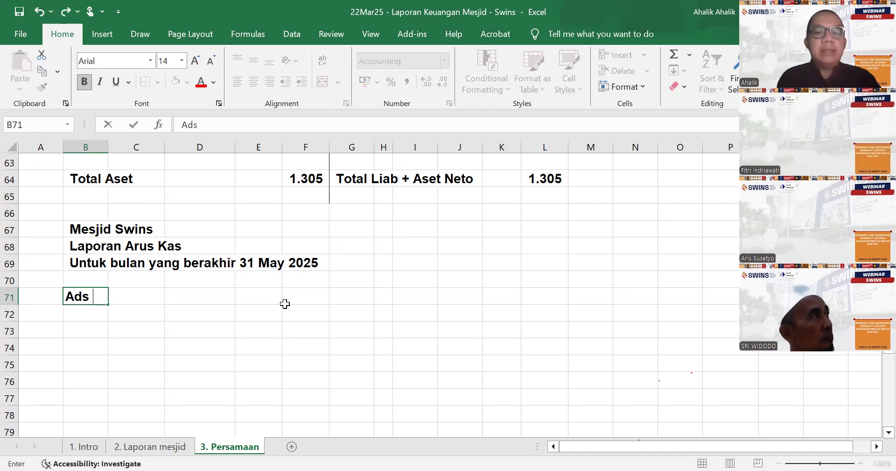
key("BackSpace")
key("BackSpace")
key("BackSpace")
type("a 3 akti")
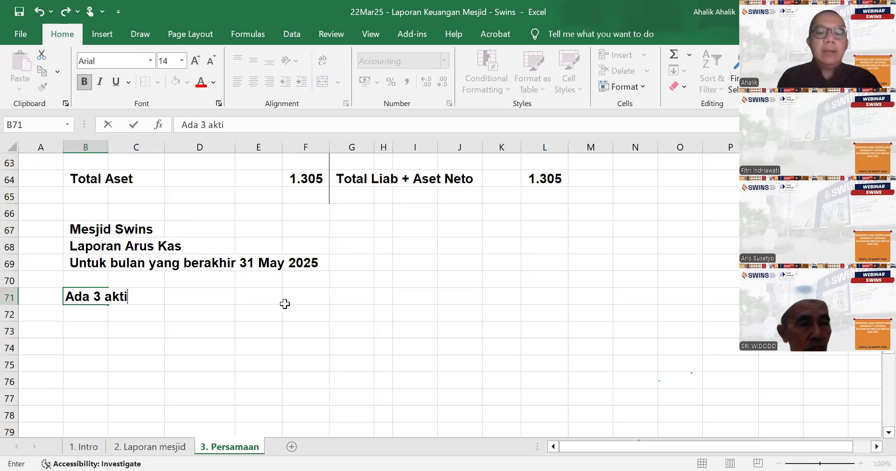
type("vitas :")
key("Return")
- List the activities "1. Operasional", "2. Investasi" and "3. Pendanaan" in B72:B74
type("1")
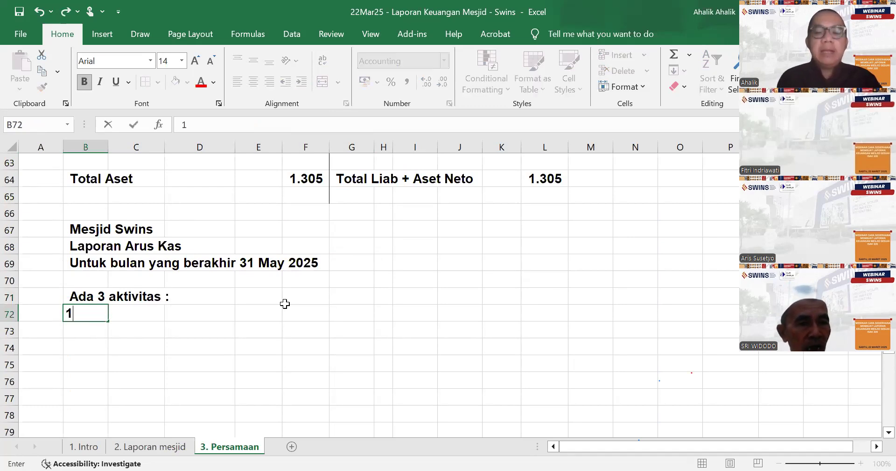
type(". Opeasional")
key("BackSpace")
key("BackSpace")
key("BackSpace")
key("BackSpace")
key("BackSpace")
key("BackSpace")
type("rasional")
key("Return")
type("2. Investasi")
key("Return")
type("3. Pendanaan")
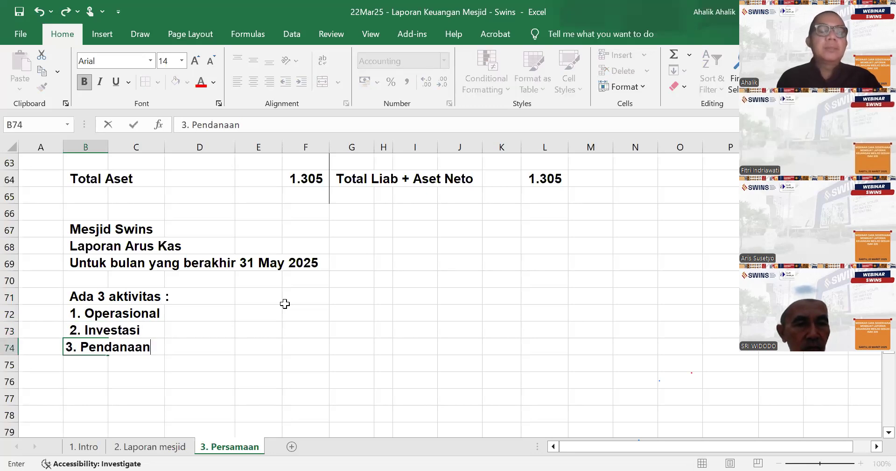
key("Return")
- Copy the Kas column B2:B13 from the accounting equation table to B76, below the activity list
scroll(349, 324, "up", 20)
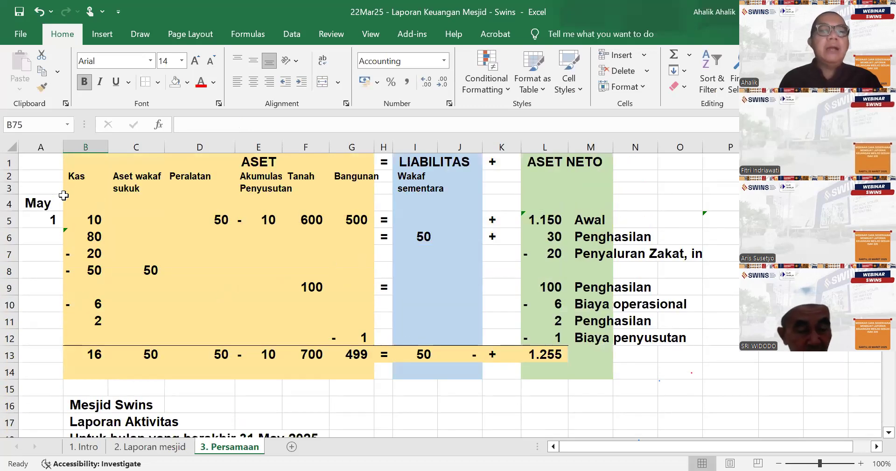
left_click_drag(75, 177, 84, 359)
right_click(90, 305)
left_click(161, 151)
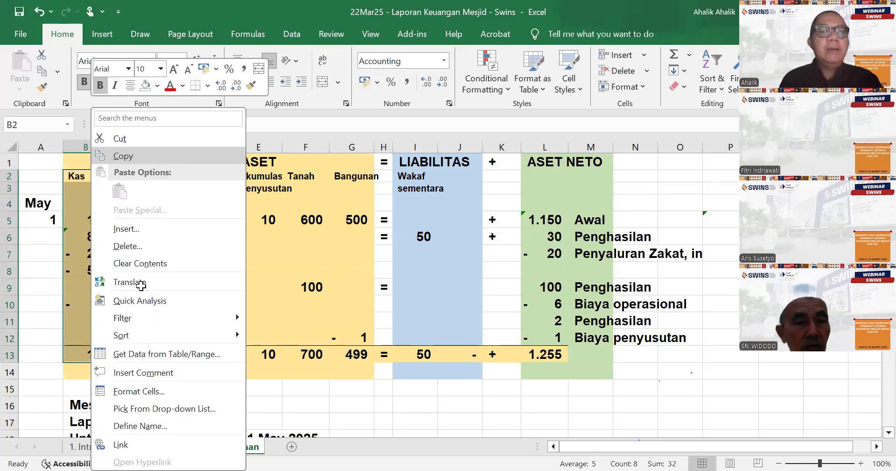
scroll(164, 297, "down", 20)
scroll(165, 297, "up", 3)
left_click(87, 316)
left_click(28, 81)
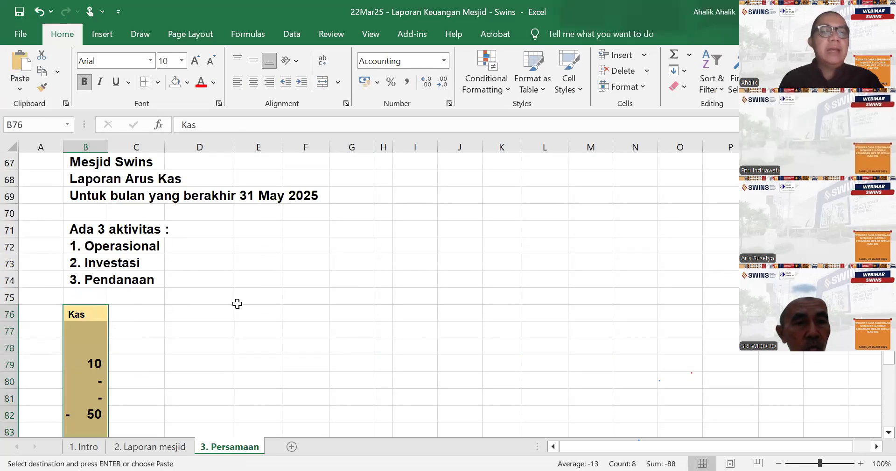
scroll(237, 304, "down", 2)
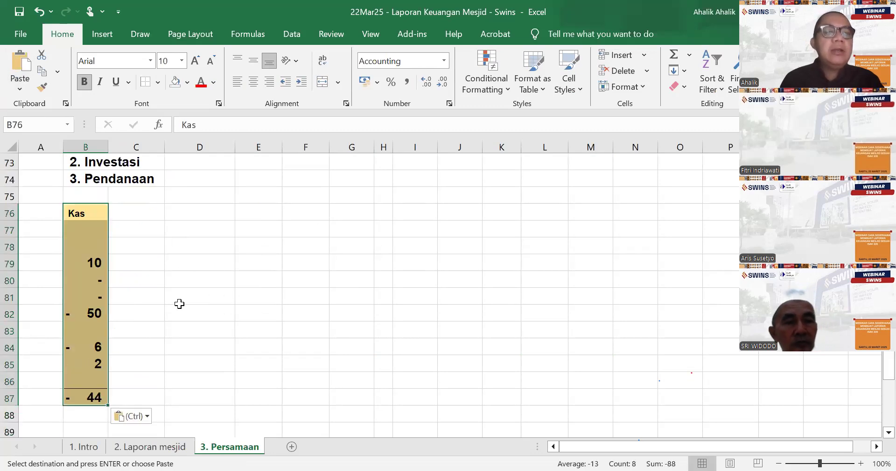
- Copy B2:B13 again and paste it as values only over the copied Kas column at B76
scroll(146, 238, "up", 20)
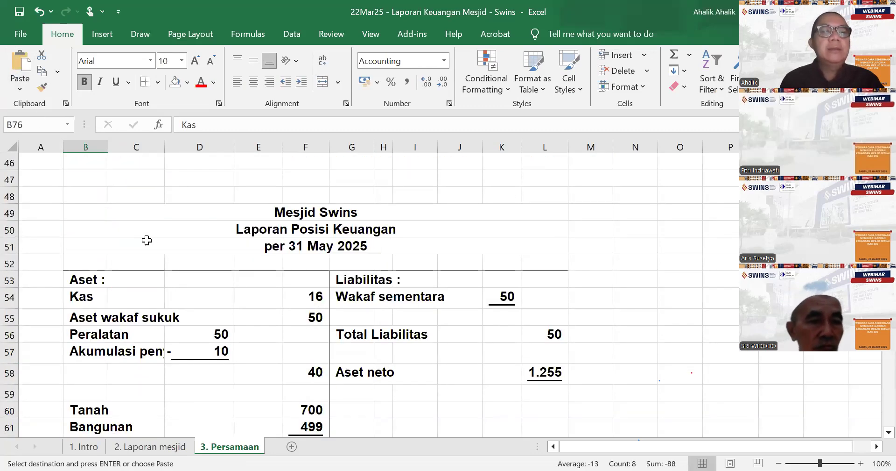
left_click(85, 177)
left_click_drag(86, 177, 93, 354)
right_click(95, 354)
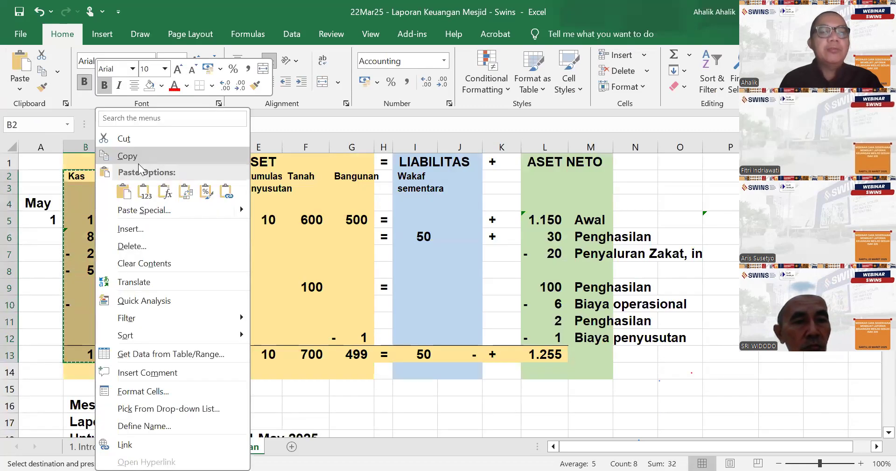
left_click(141, 157)
scroll(149, 341, "down", 20)
left_click(92, 163)
right_click(91, 163)
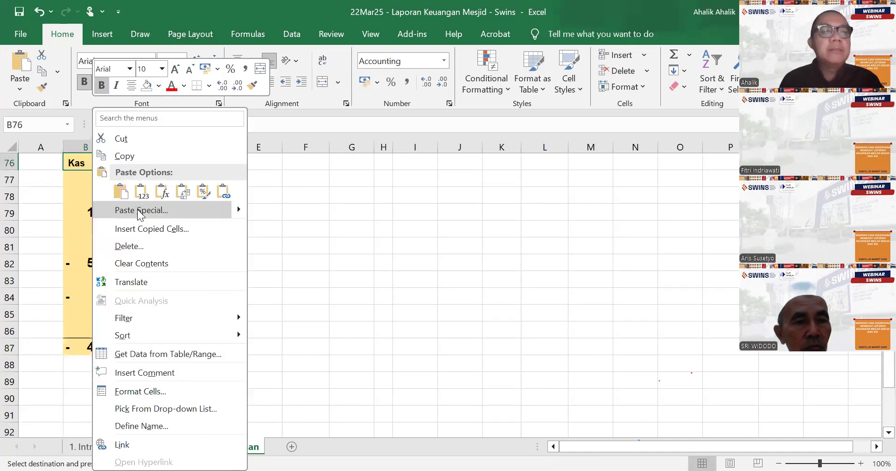
left_click(140, 211)
left_click(204, 325)
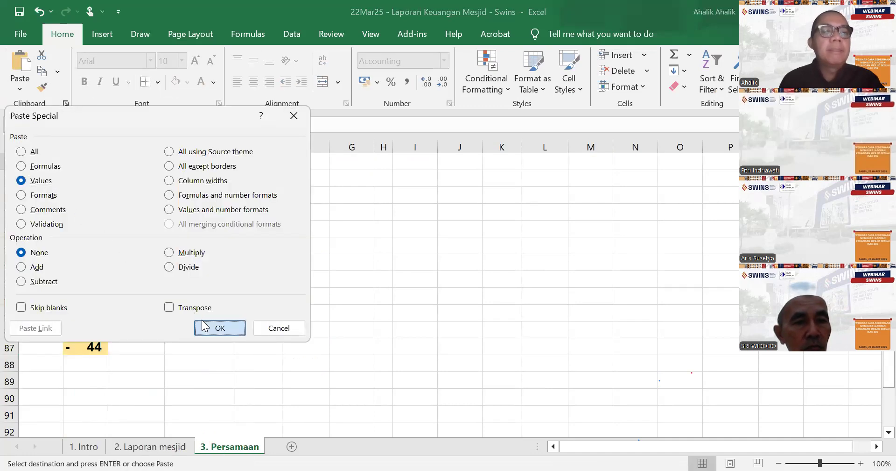
scroll(224, 326, "up", 2)
- Label the opening cash amount in the copied Kas column as "Awal" in C79, checking its source in B5
left_click(136, 314)
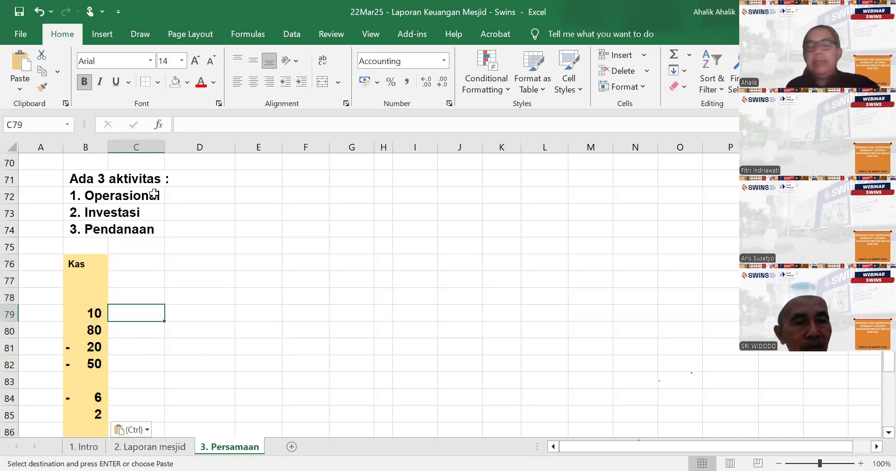
left_click(145, 212)
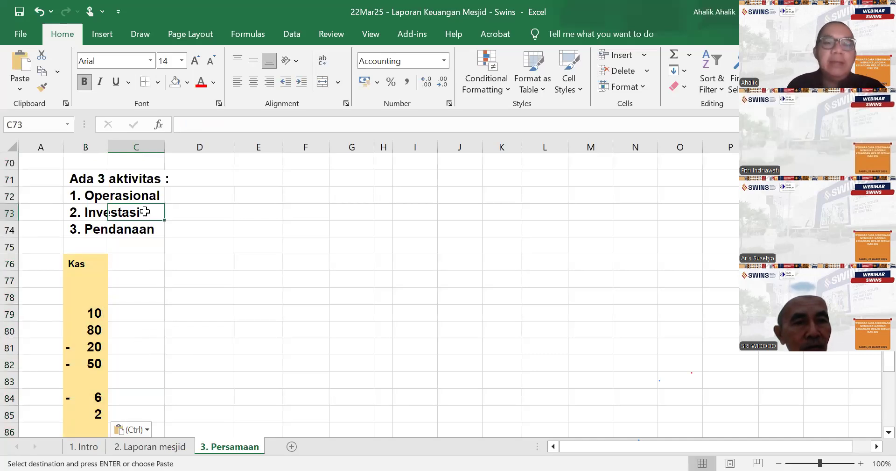
left_click(148, 232)
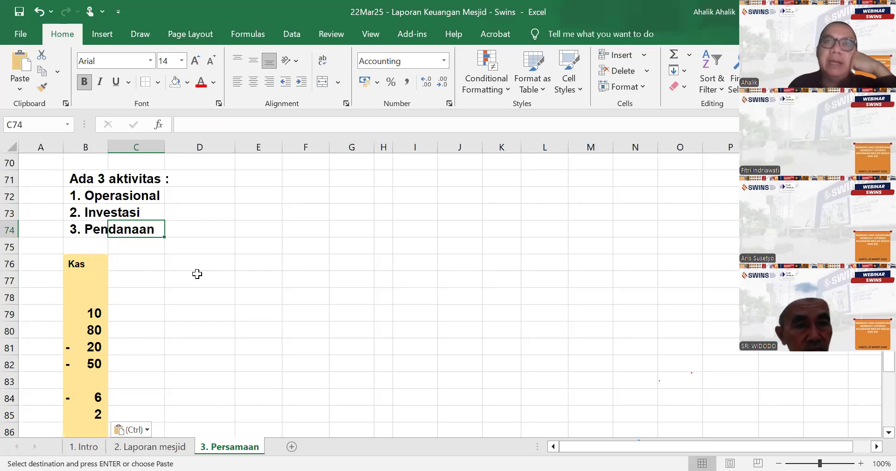
left_click(131, 313)
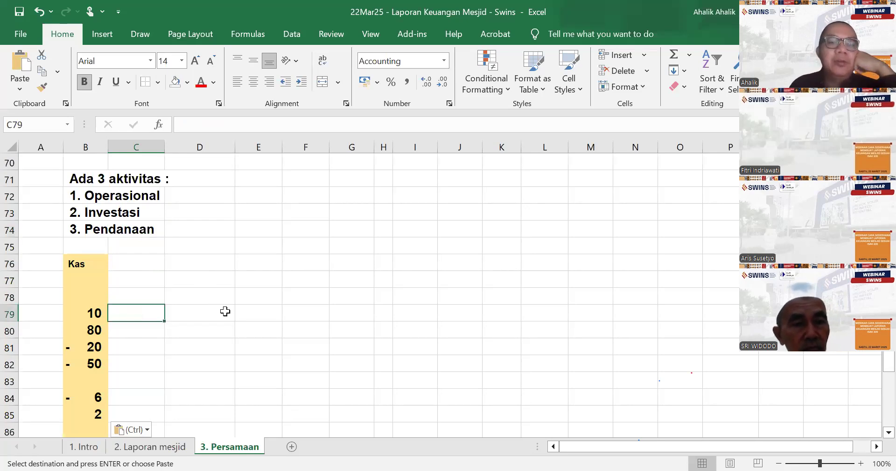
scroll(227, 306, "up", 20)
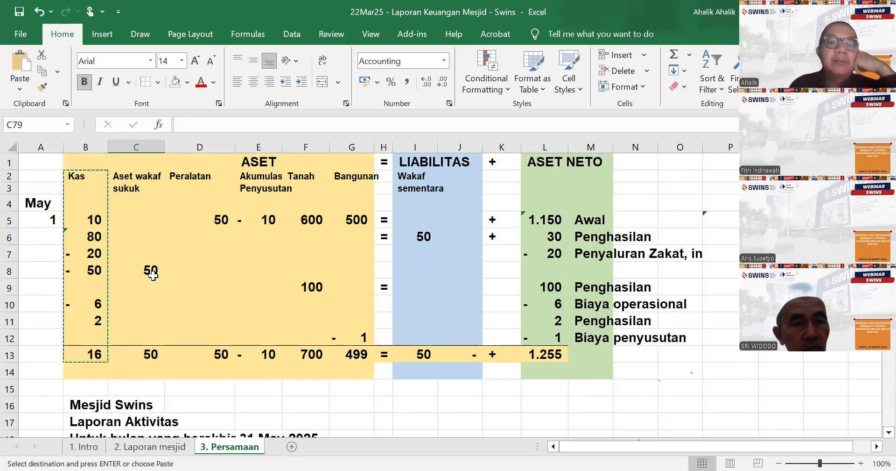
left_click(89, 219)
scroll(428, 243, "down", 20)
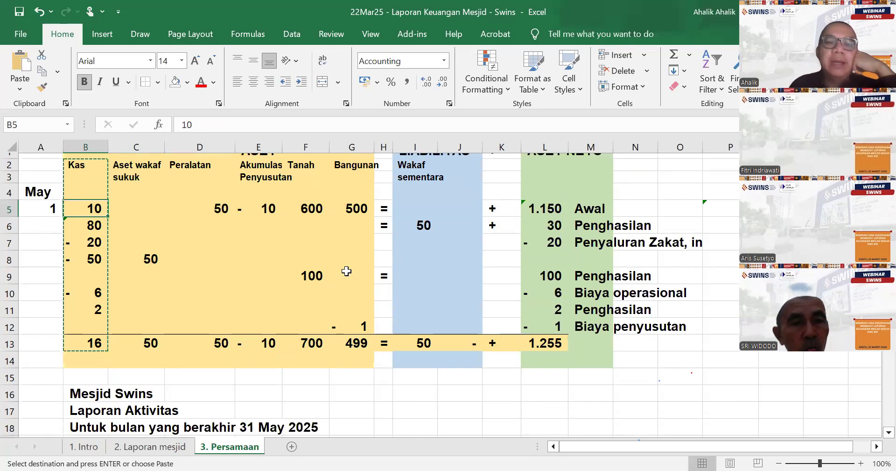
scroll(243, 316, "down", 2)
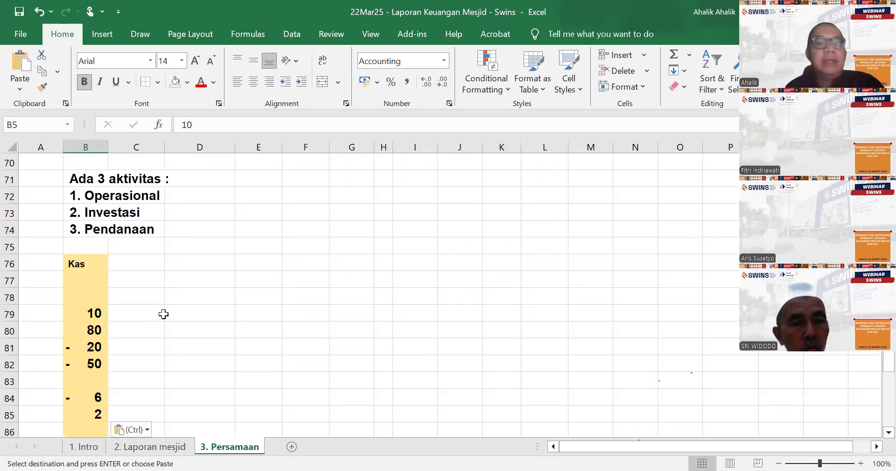
left_click(129, 314)
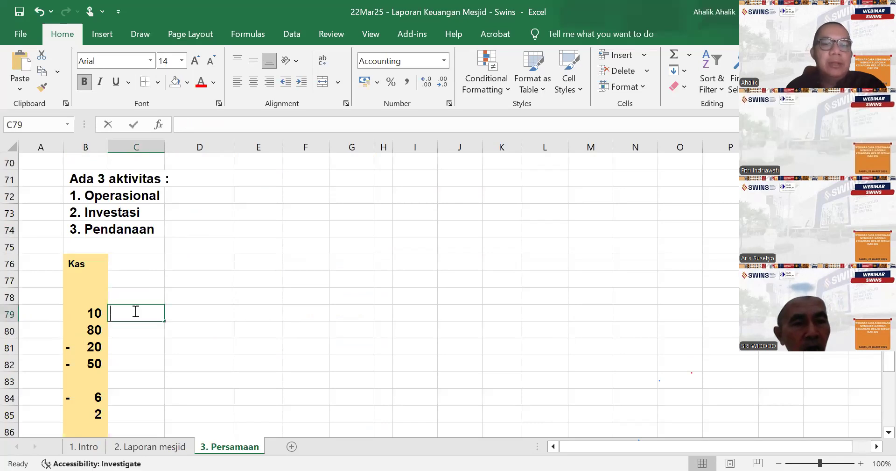
type("Awa")
key("Return")
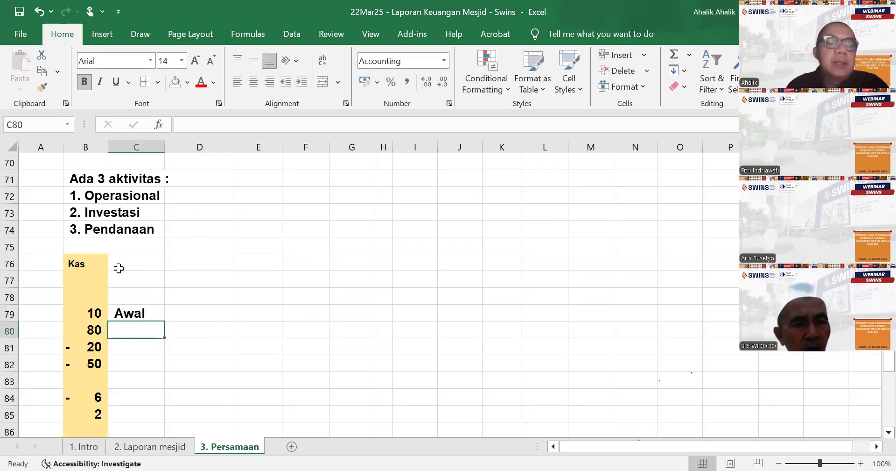
- Check the source of the 80 cash receipt in B6 and label it "Operasional" in C80
scroll(117, 266, "up", 20)
scroll(152, 269, "up", 3)
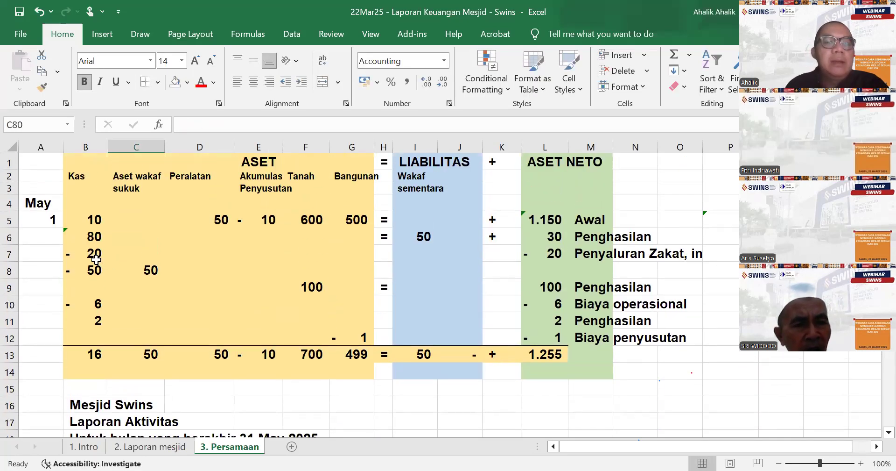
left_click(92, 236)
scroll(381, 322, "down", 20)
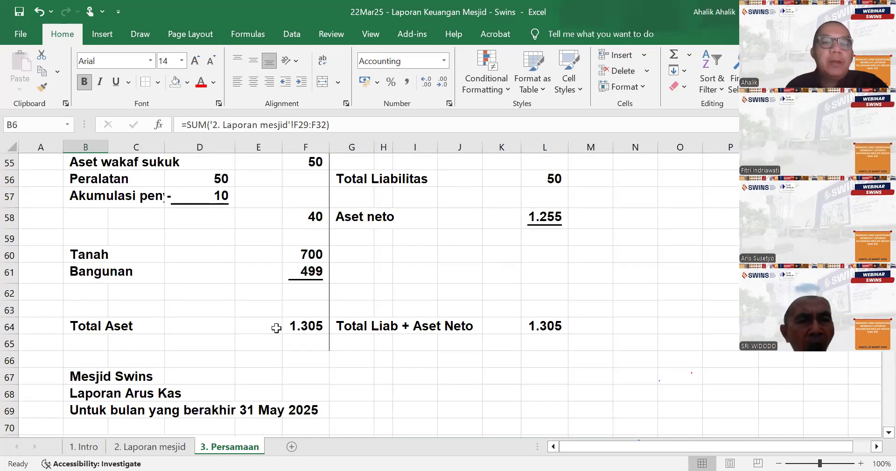
left_click(134, 332)
type("Operasiosnal")
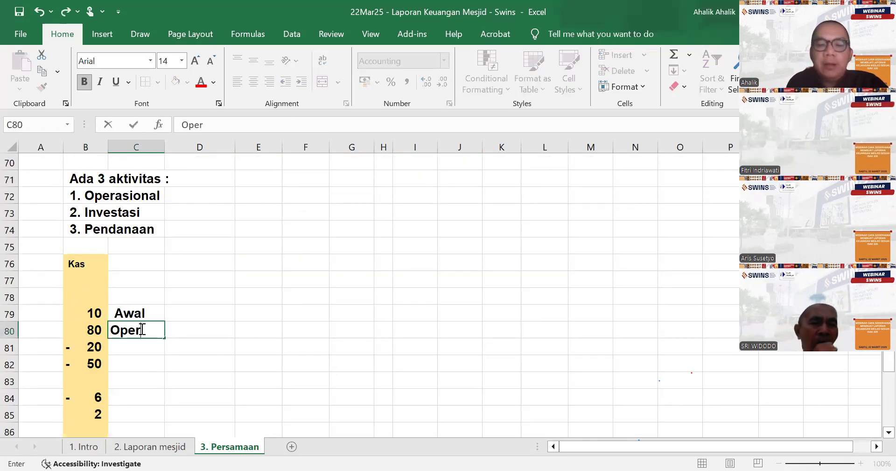
key("BackSpace")
key("BackSpace")
key("BackSpace")
key("BackSpace")
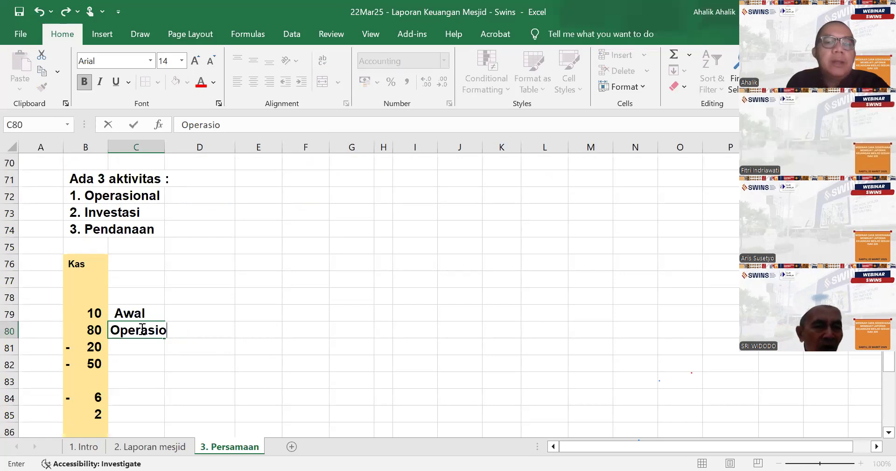
type("nal")
key("Return")
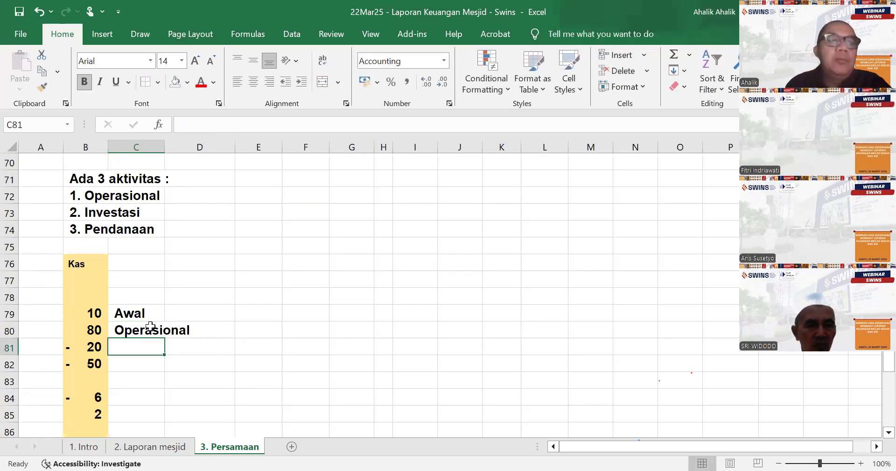
- Check the source of the 20 cash outflow in B7 and label it "Operasional" in C81
scroll(150, 326, "up", 12)
scroll(151, 326, "up", 11)
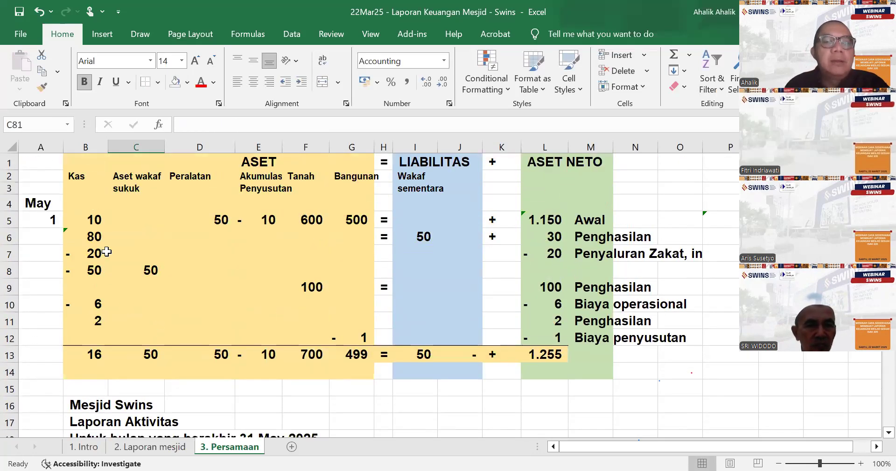
left_click(103, 251)
scroll(161, 309, "down", 20)
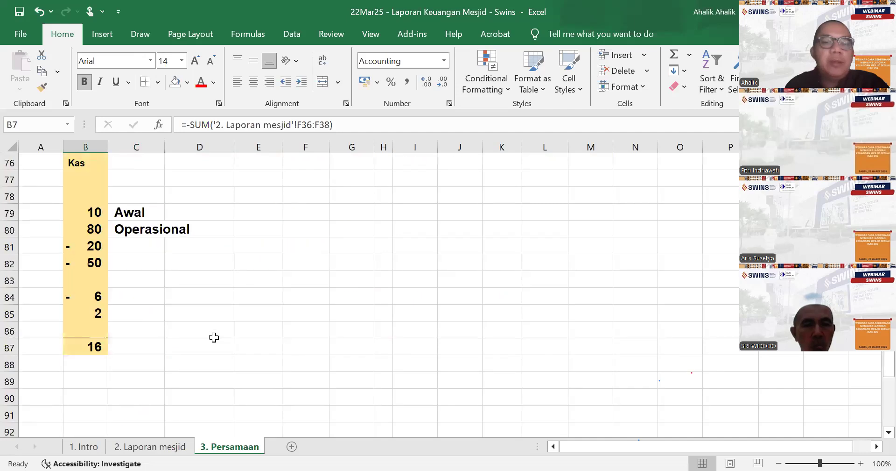
left_click(140, 195)
scroll(145, 192, "up", 2)
type("Oep")
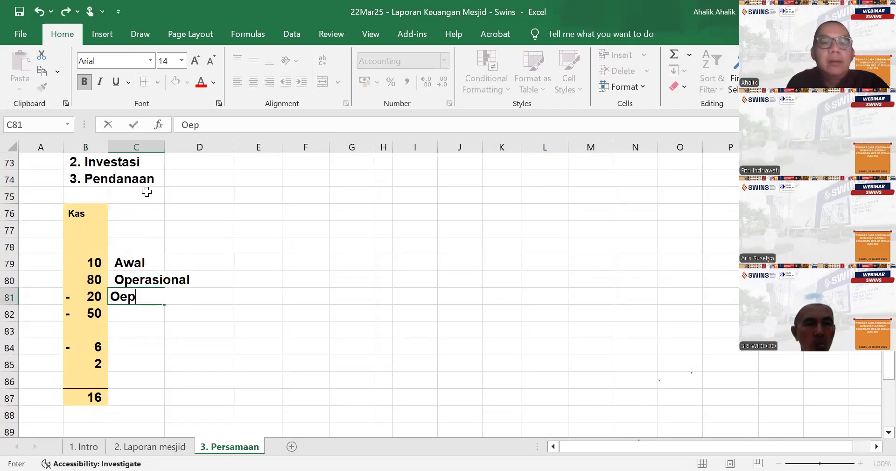
key("BackSpace")
type("p")
key("Return")
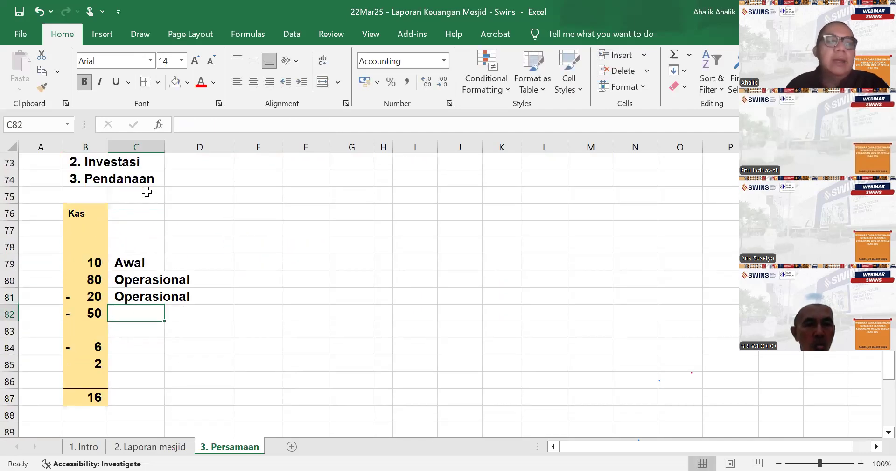
- Check the source of the 50 cash outflow in B8 and label it "Investasi" in C82
scroll(246, 212, "up", 1)
scroll(246, 212, "up", 20)
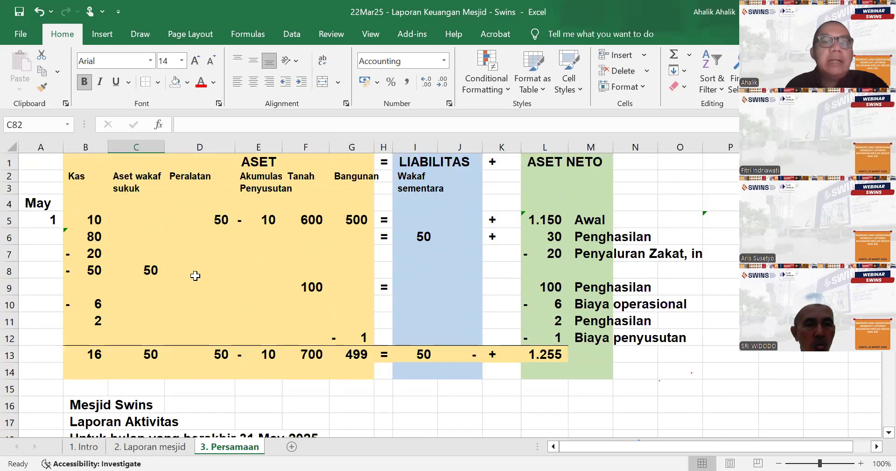
left_click(101, 270)
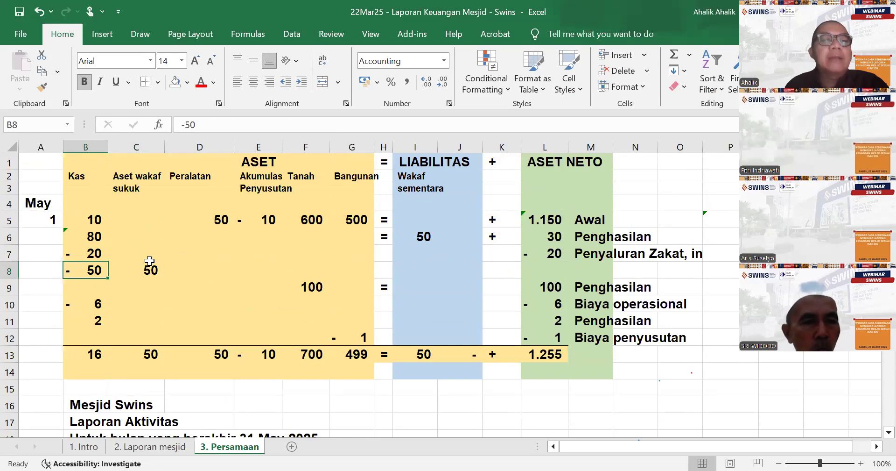
scroll(151, 264, "down", 20)
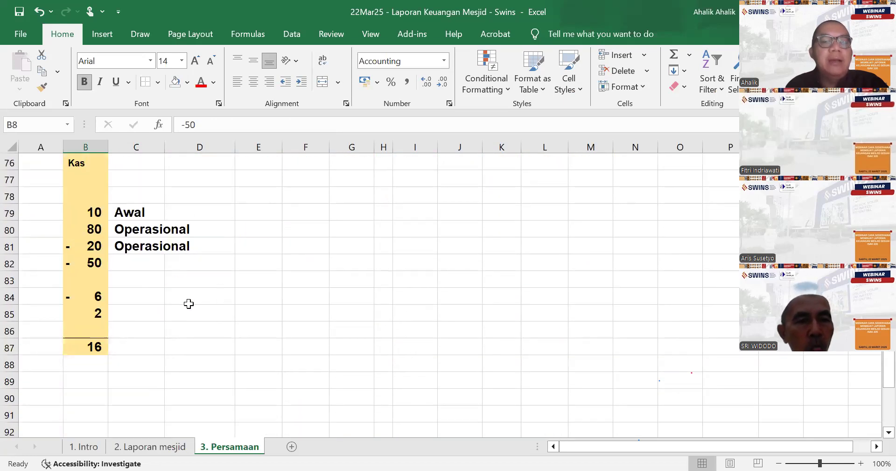
left_click(128, 259)
type("Investasi")
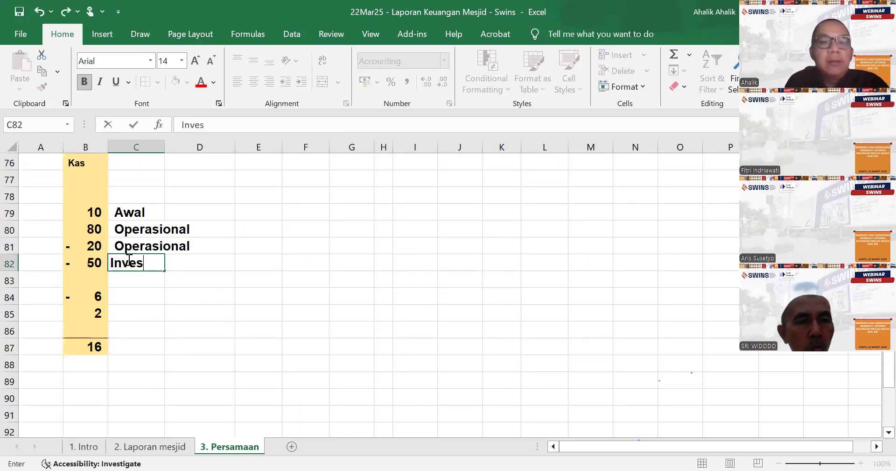
key("Return")
key("Return")
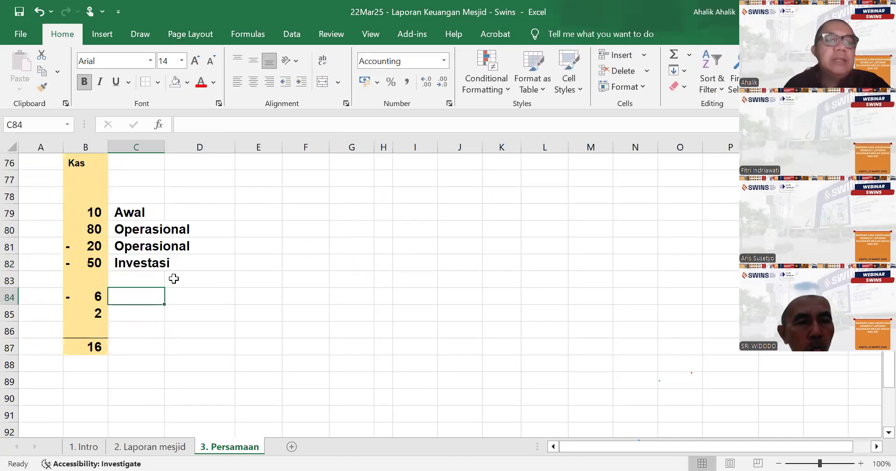
- Check the source of the 6 cash outflow in row 10 and label it "Operasional" in C84
scroll(173, 278, "up", 20)
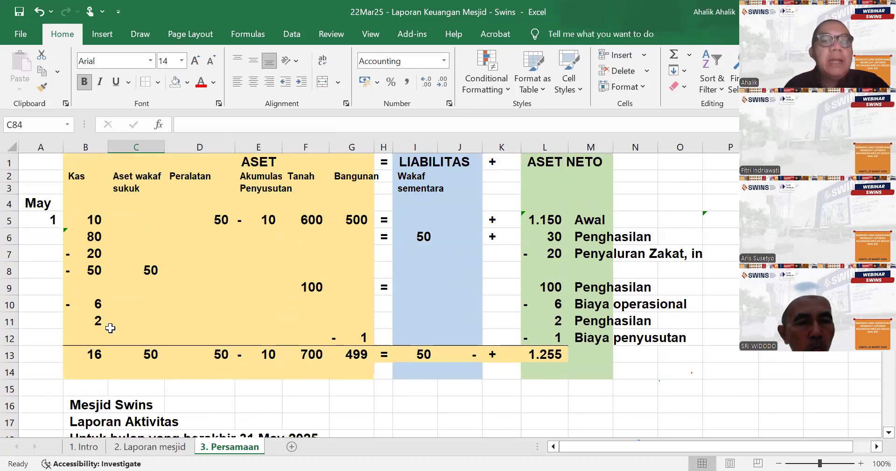
scroll(394, 304, "down", 20)
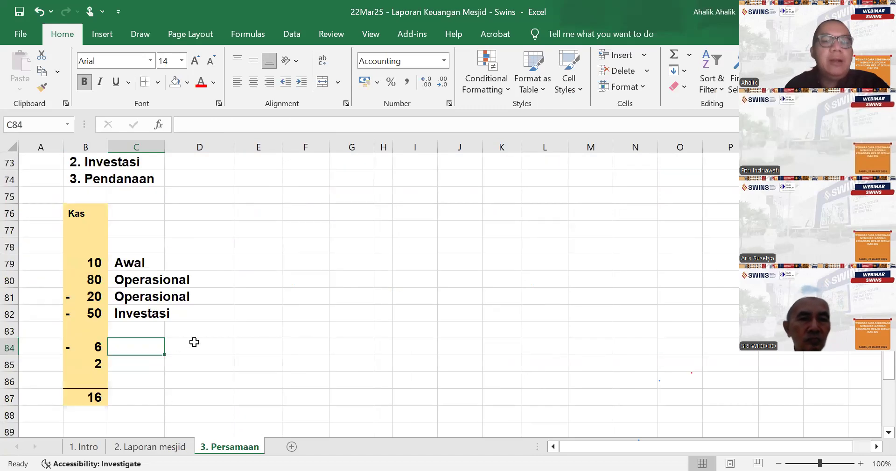
type("OPerasional")
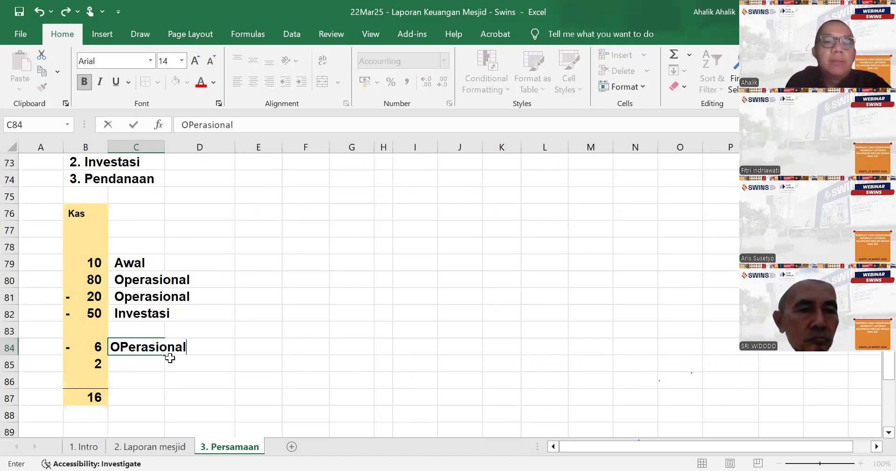
key("Return")
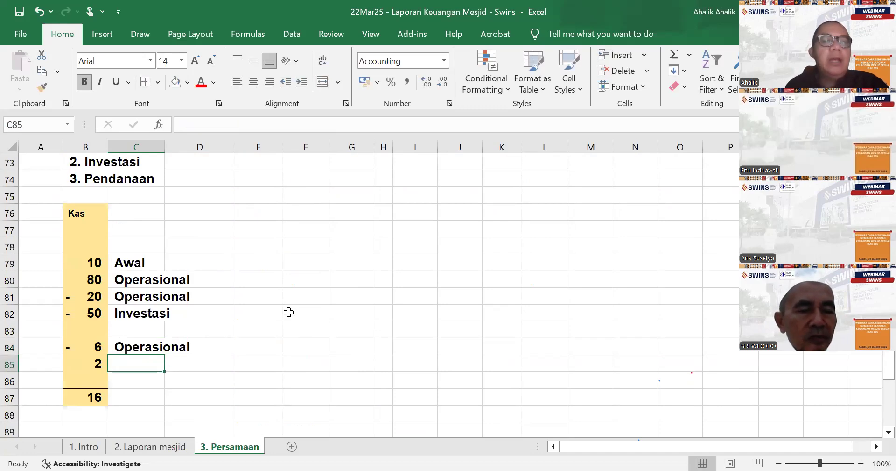
- Check the source of the 2 cash receipt in row 11 and label it "Operasional" in C85
scroll(271, 306, "up", 20)
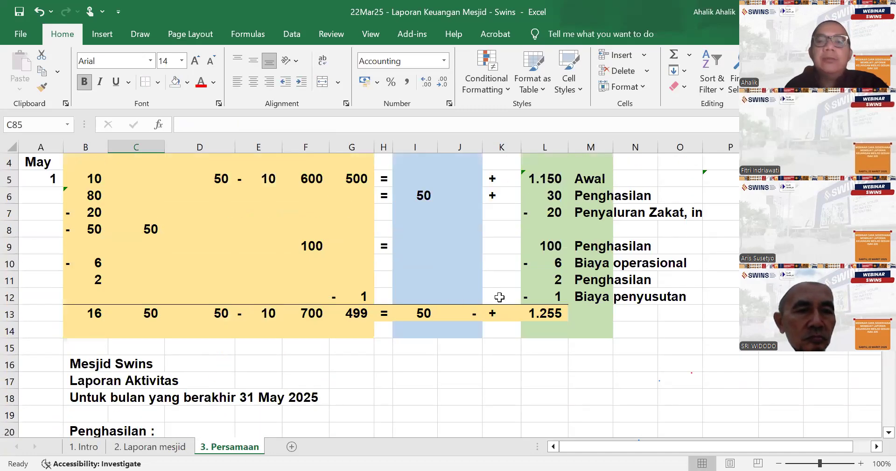
left_click(537, 282)
scroll(297, 325, "down", 7)
scroll(297, 325, "down", 18)
left_click(133, 265)
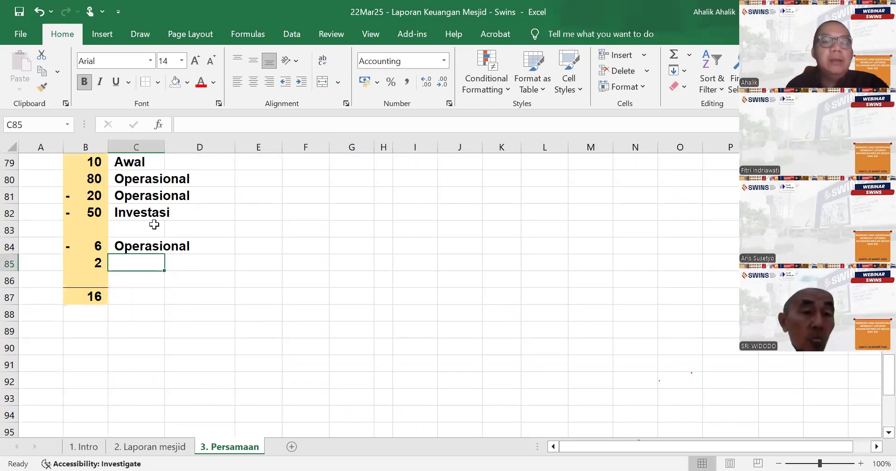
type("Operasional")
key("Return")
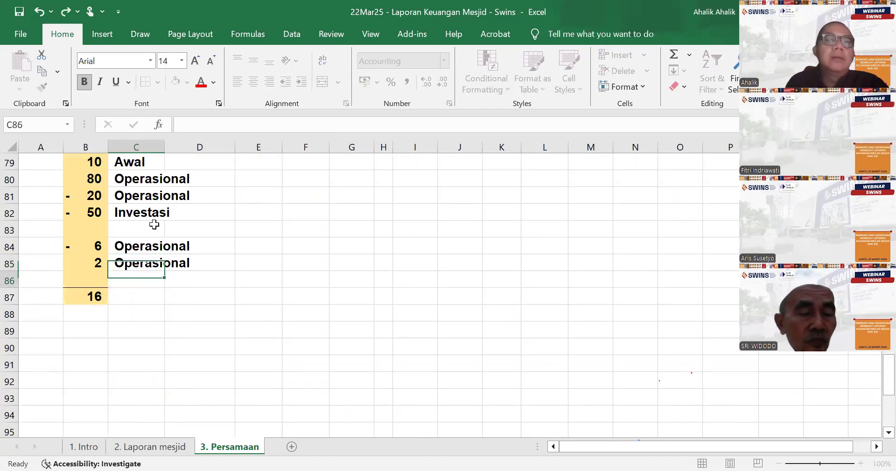
- Start the cash flow summary below the copied Kas column with the label "Kas dari operasional" in B90
left_click(98, 345)
type("K")
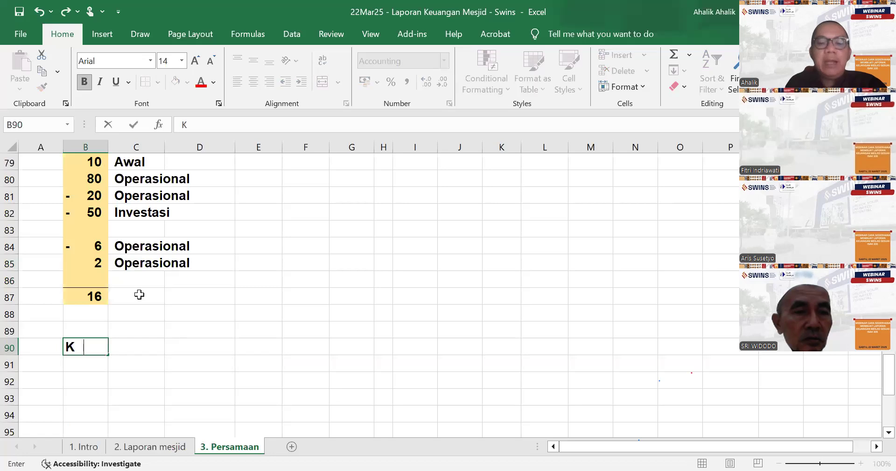
type("as dari opera")
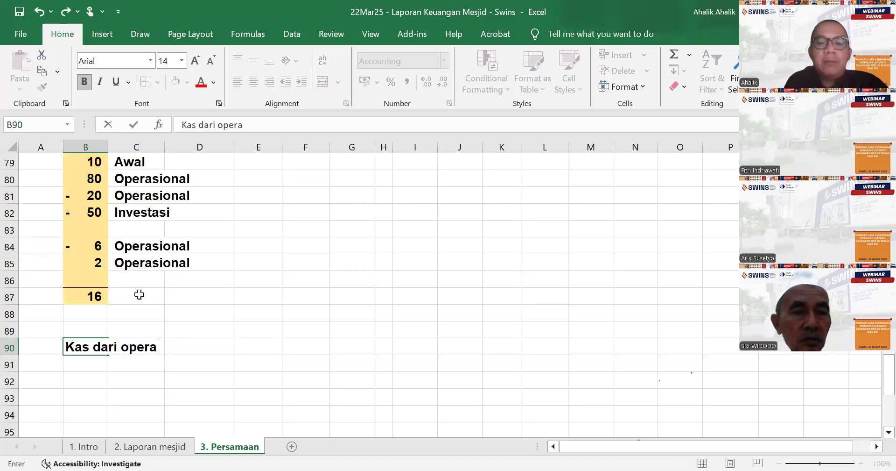
type("sioannal")
key("Return")
- Add the summary labels "Kas dari investasi" in B91 and "Kas dari pendanaan" in B92
type("Kas dari ")
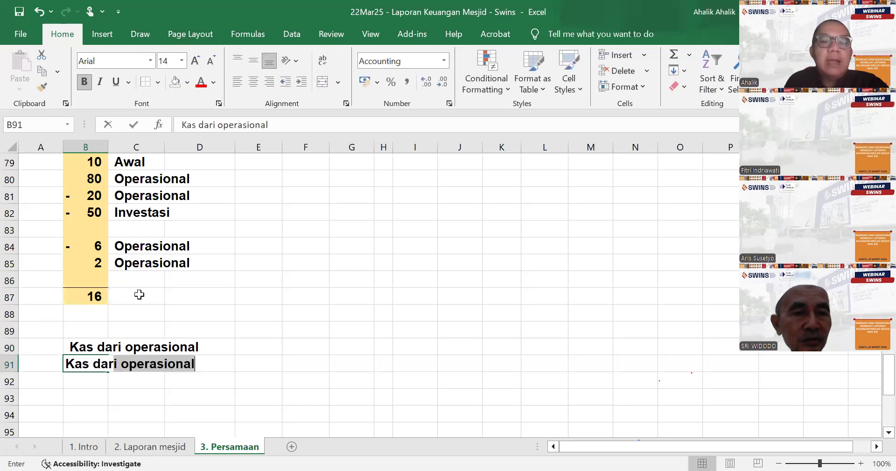
type("inve")
key("BackSpace")
key("BackSpace")
key("BackSpace")
key("BackSpace")
type("investasi")
key("Return")
type("Kas dari")
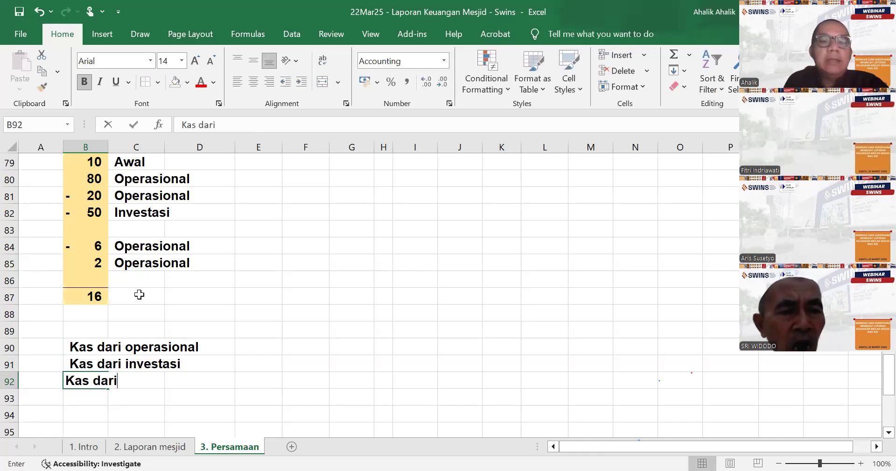
type(" pendanaan")
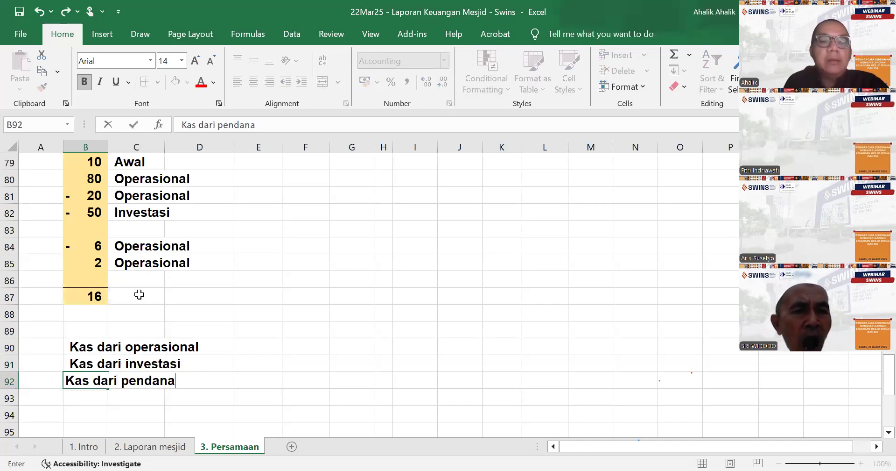
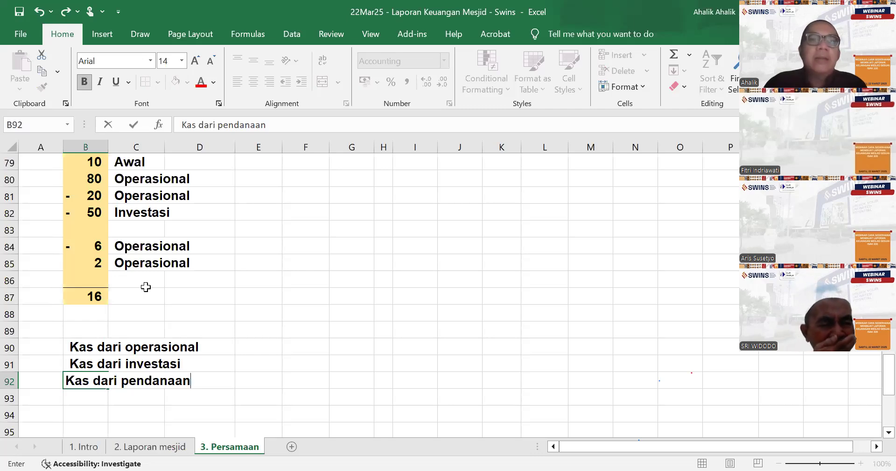
- Examine the Wakaf sementara liability in the statement of financial position and its source entry in I6 of the equation table
scroll(274, 262, "up", 2)
scroll(274, 262, "down", 3)
scroll(274, 263, "up", 3)
scroll(274, 262, "up", 10)
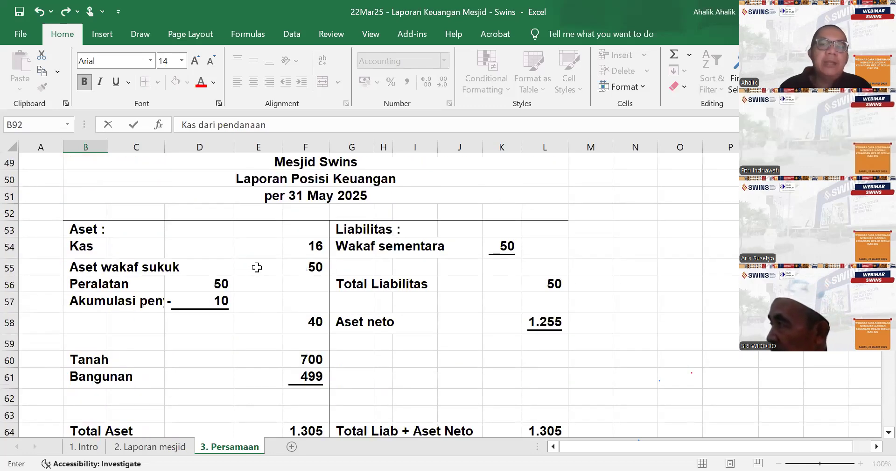
scroll(421, 284, "down", 2)
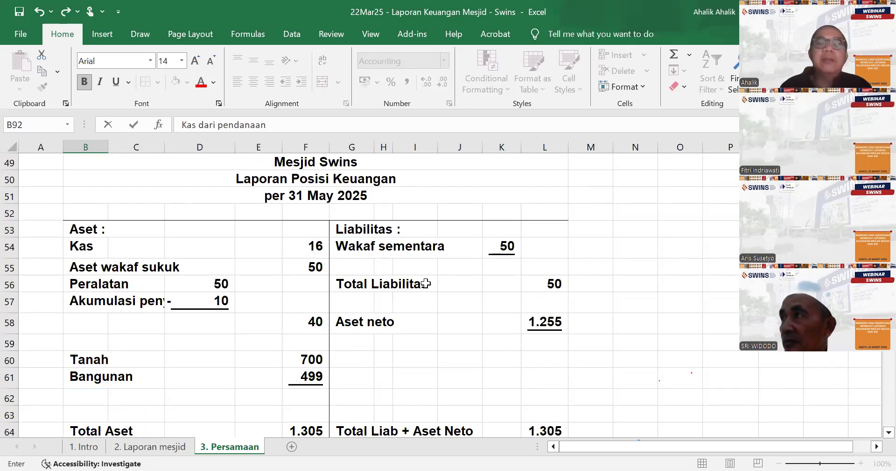
left_click(356, 251)
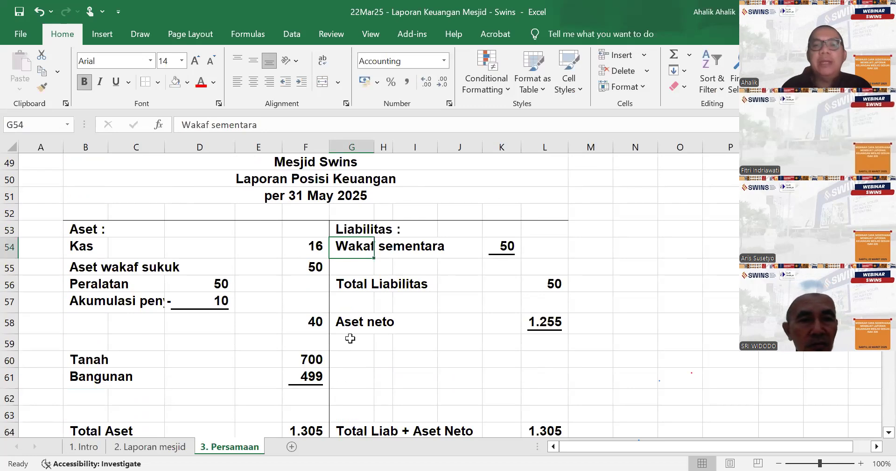
scroll(350, 338, "down", 7)
scroll(348, 319, "up", 19)
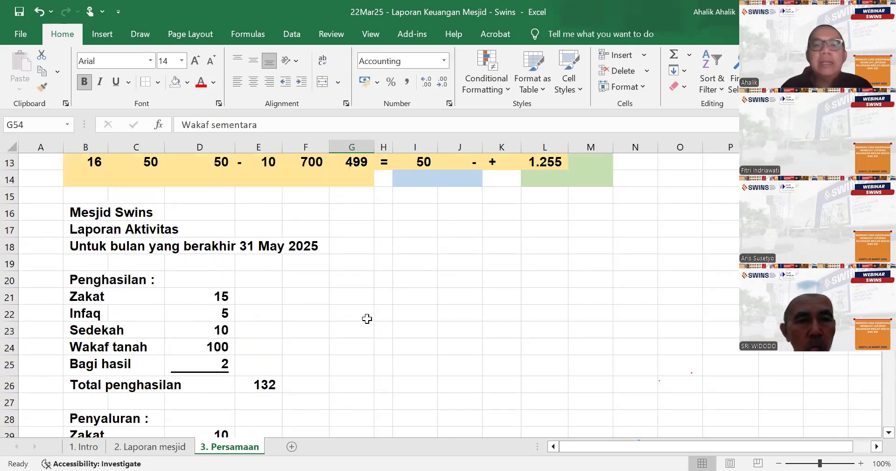
scroll(367, 319, "up", 4)
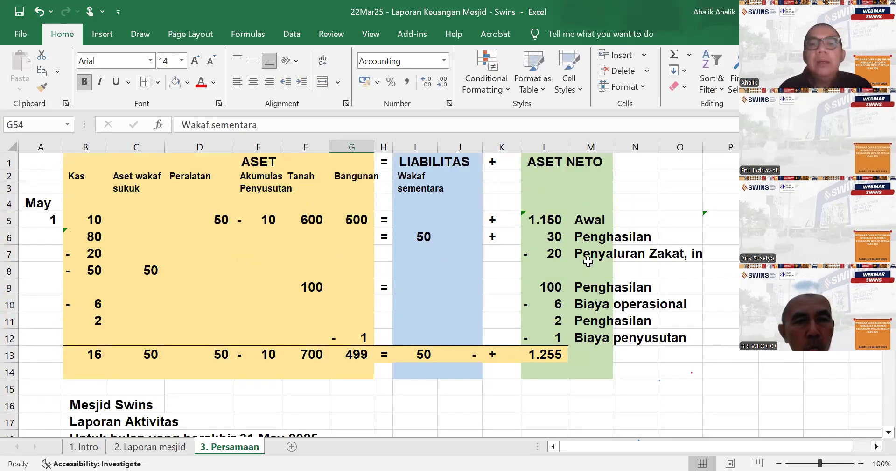
left_click(422, 236)
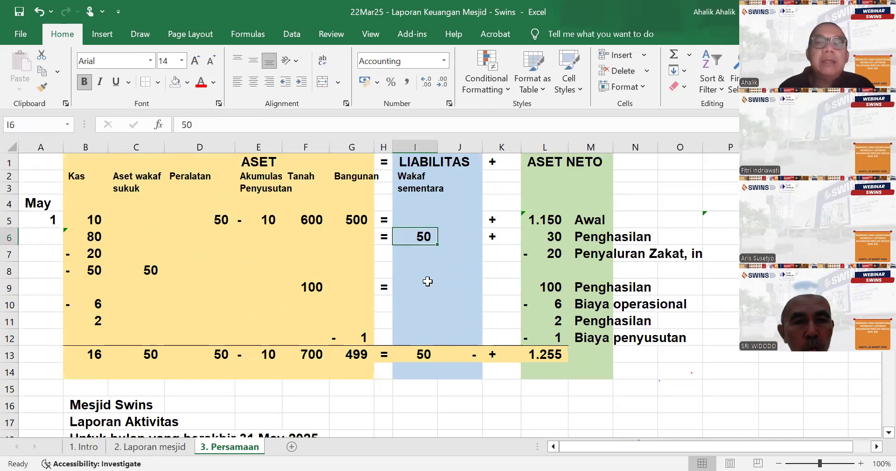
- Compare the 80 cash receipt in B80 with the matching liability and net asset entries in row 6
scroll(427, 280, "down", 20)
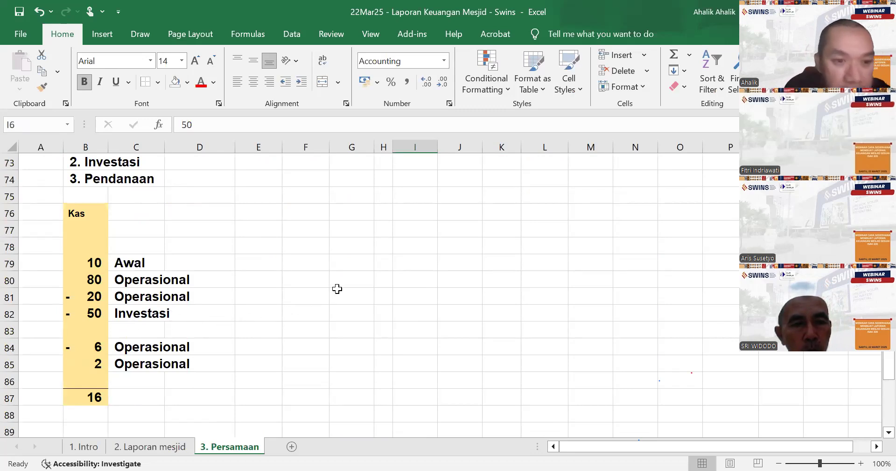
left_click(73, 280)
scroll(413, 278, "up", 12)
scroll(413, 278, "up", 12)
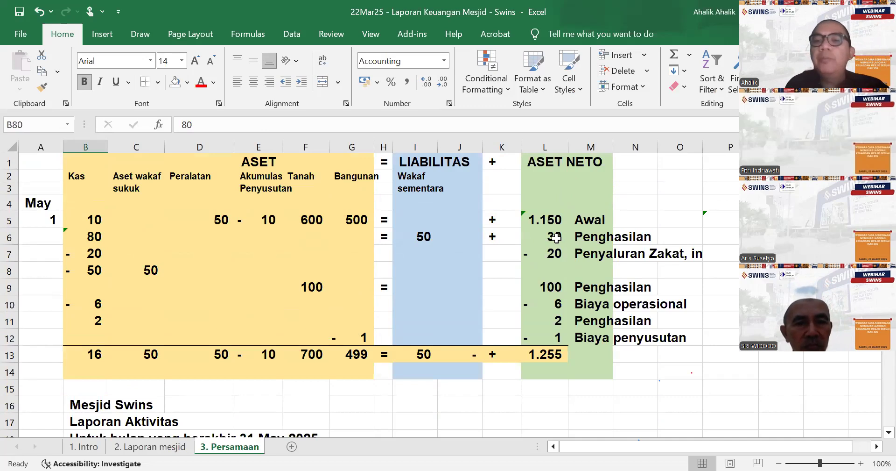
left_click(559, 237)
scroll(108, 333, "down", 20)
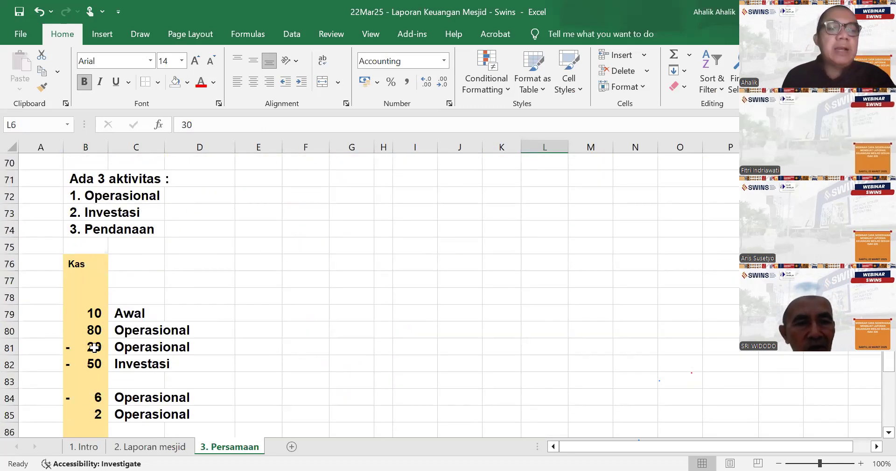
- Insert a new row at row 81, between the 80 receipt and the 20 outflow in the copied Kas column
left_click(94, 346)
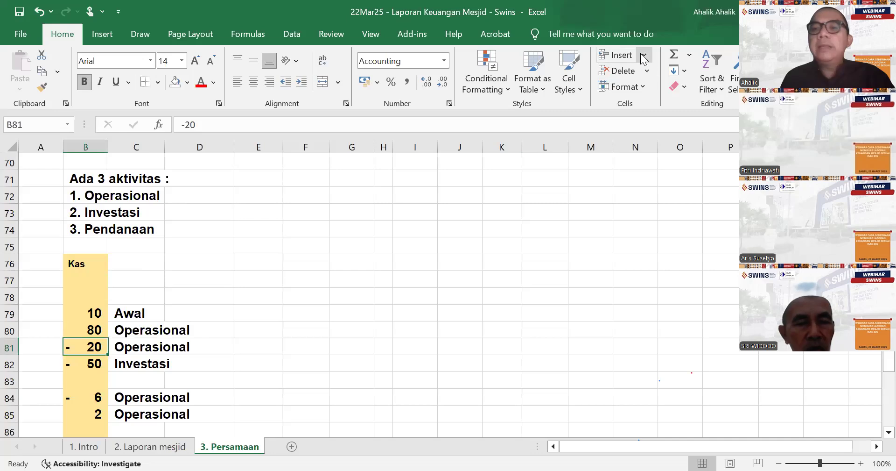
left_click(644, 56)
left_click(646, 90)
- Split the cash receipt into 30 in B80 and 50 in B81, labelling the new line "Pendanaan" in C81
left_click(90, 325)
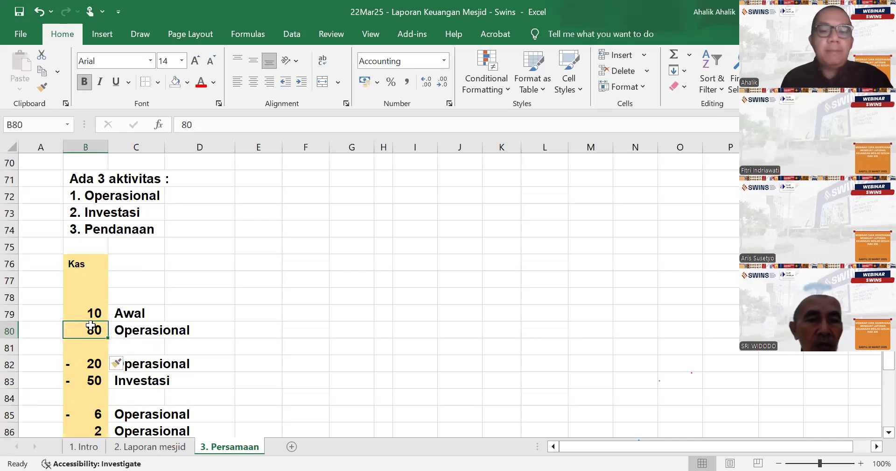
key("Down")
type("50")
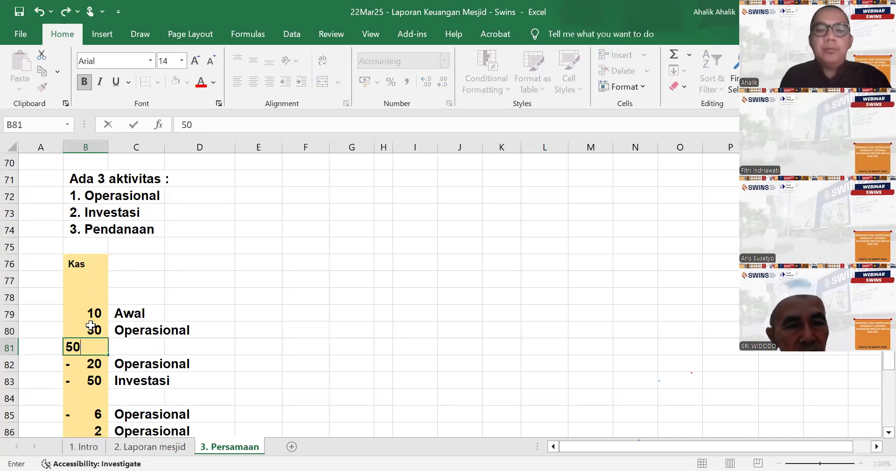
key("Tab")
type("Pendanaan")
key("Return")
- Total the copied Kas column in B88 with a SUM formula over B79 to B86
scroll(90, 325, "down", 2)
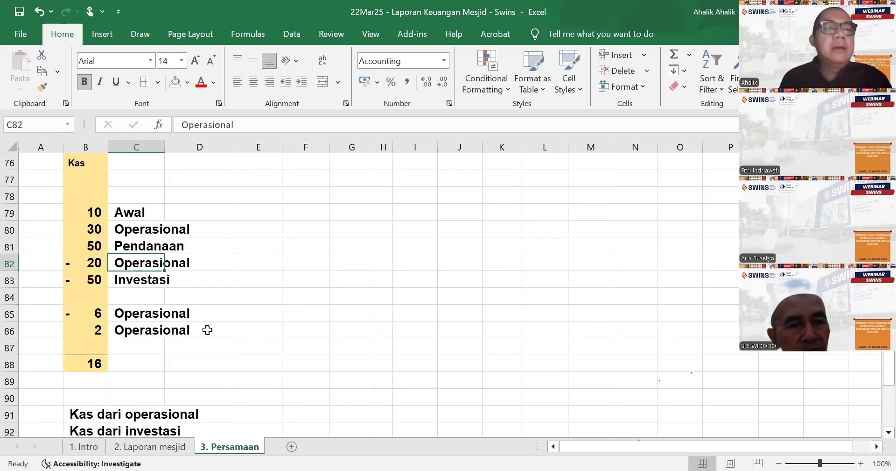
scroll(214, 332, "down", 1)
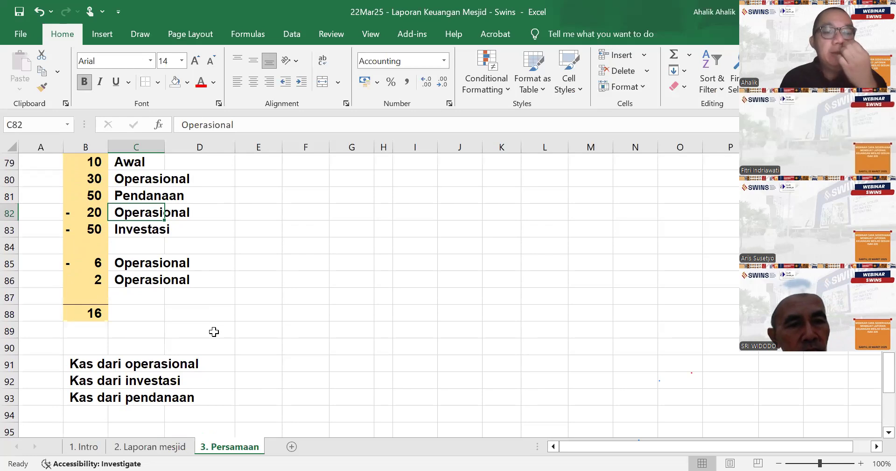
scroll(214, 331, "up", 12)
scroll(217, 330, "down", 8)
scroll(80, 374, "down", 4)
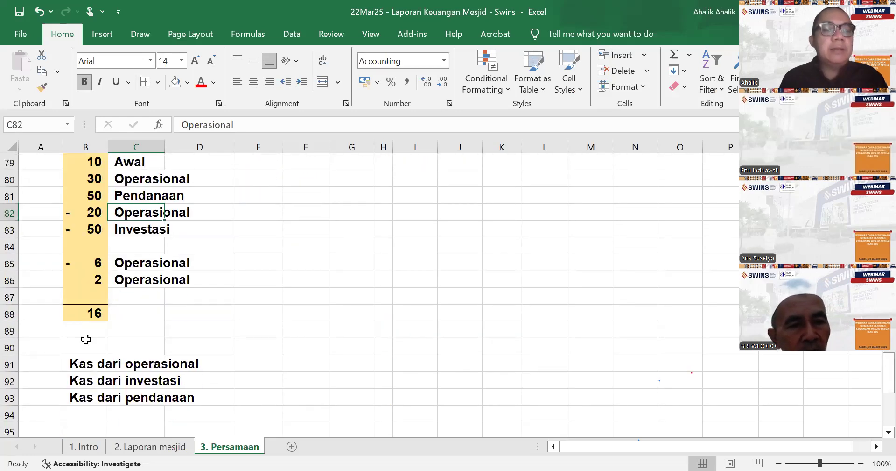
left_click(86, 281)
left_click(88, 312)
type("=")
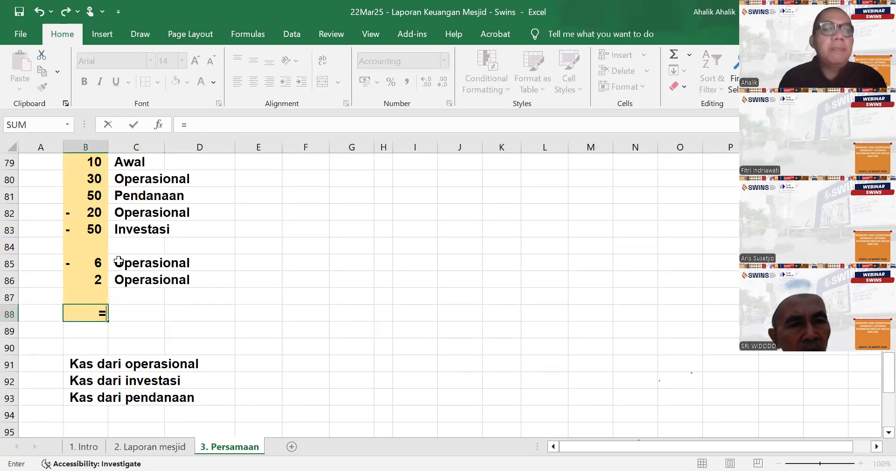
type("sum(")
scroll(120, 260, "up", 2)
left_click(94, 263)
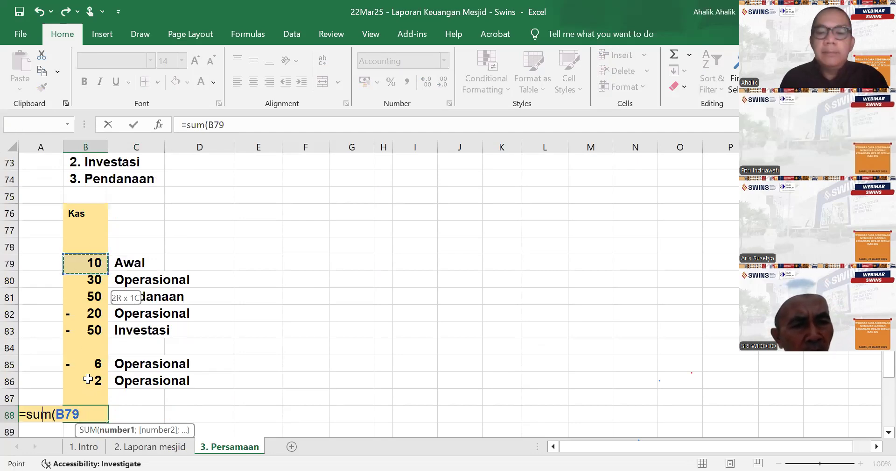
left_click_drag(94, 369, 95, 380)
key("Return")
- Calculate "Kas dari operasional" in E91 with the formula =B82+B85+B86
scroll(220, 365, "down", 3)
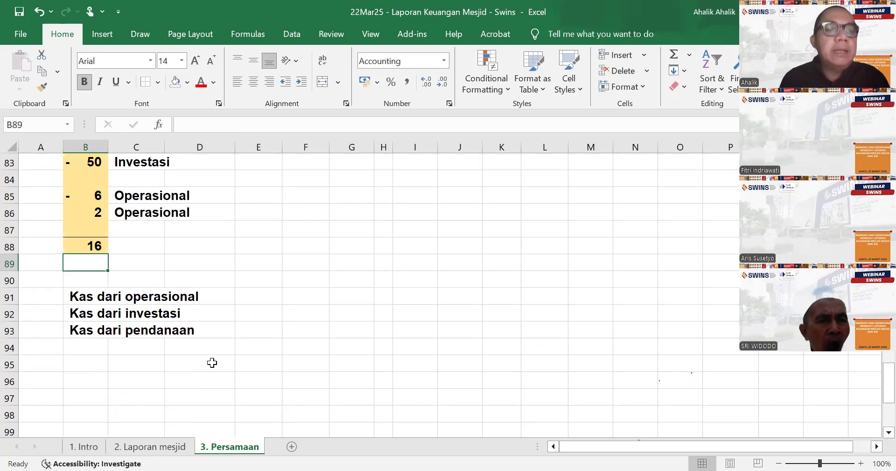
scroll(210, 334, "up", 1)
scroll(273, 349, "up", 2)
scroll(274, 363, "down", 2)
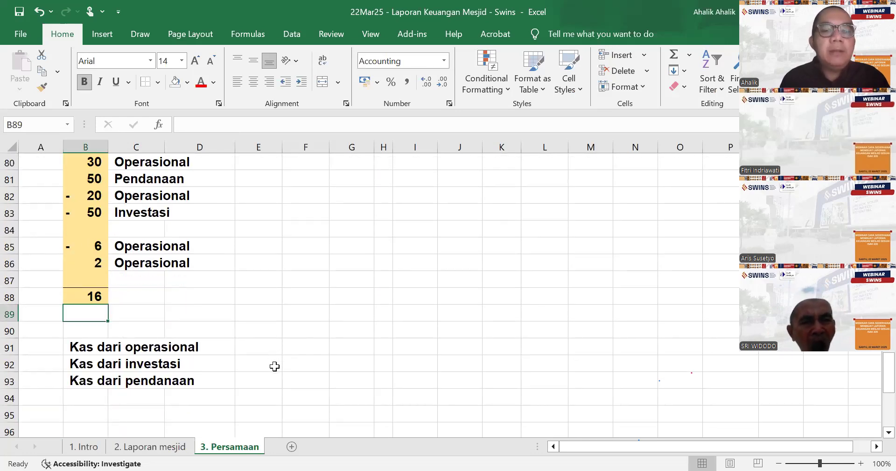
left_click(269, 346)
type("=")
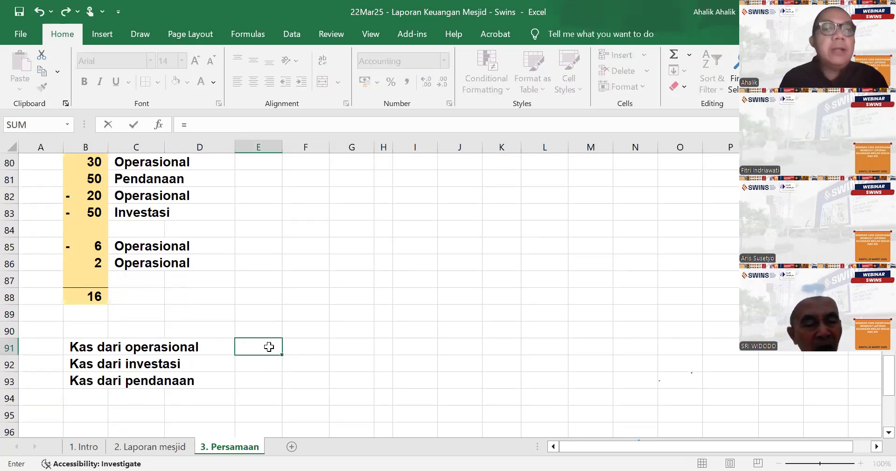
scroll(269, 347, "up", 2)
left_click(82, 298)
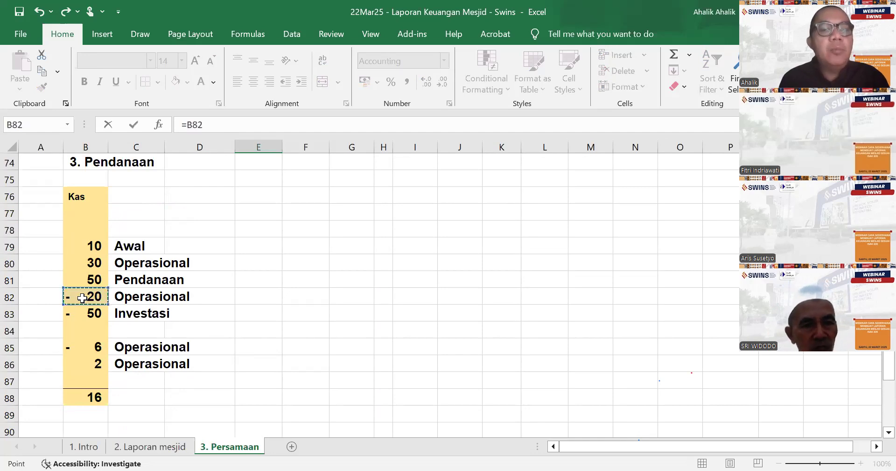
type("+")
left_click(83, 347)
type("+")
left_click(98, 364)
key("Return")
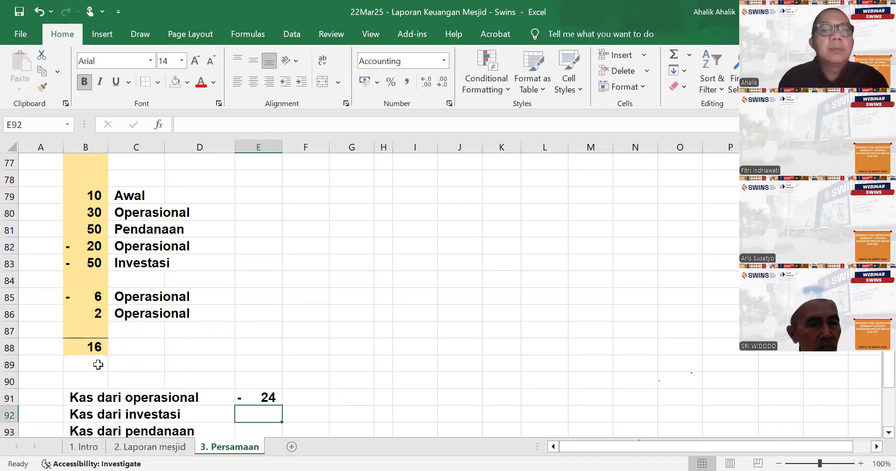
- Replace the formula in E91 with =B80+B82+B85+B86 to cover all operating cash flows
left_click(256, 395)
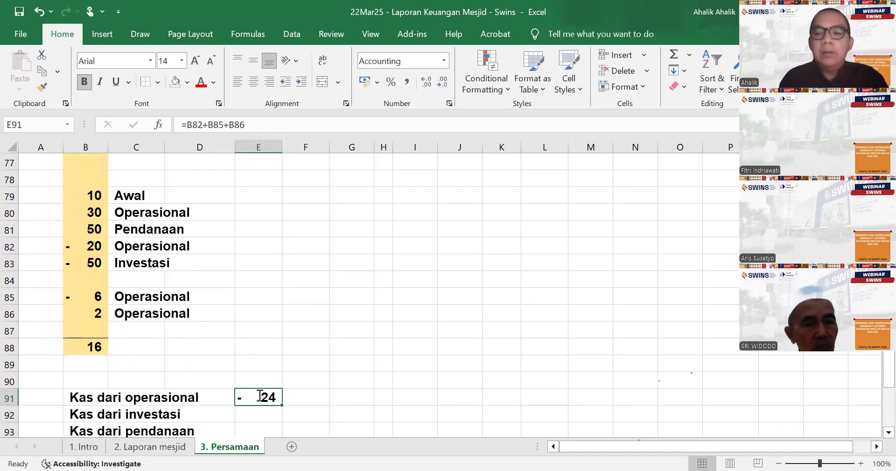
type("=")
left_click(82, 212)
type("+")
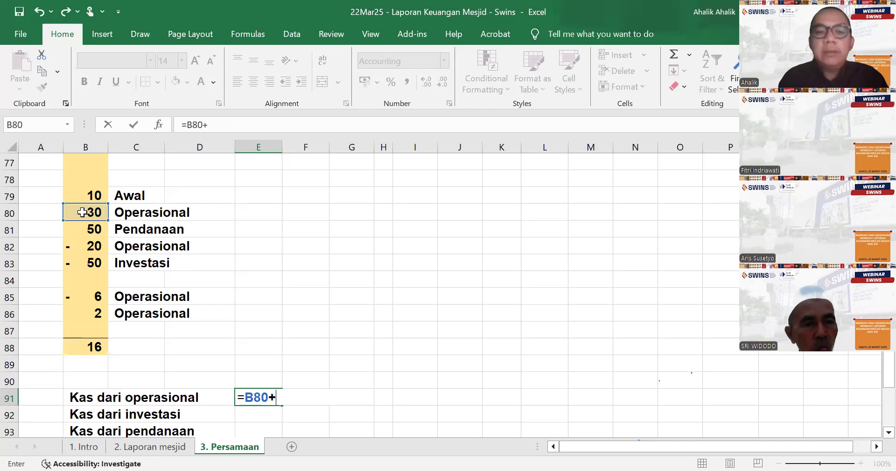
left_click(89, 248)
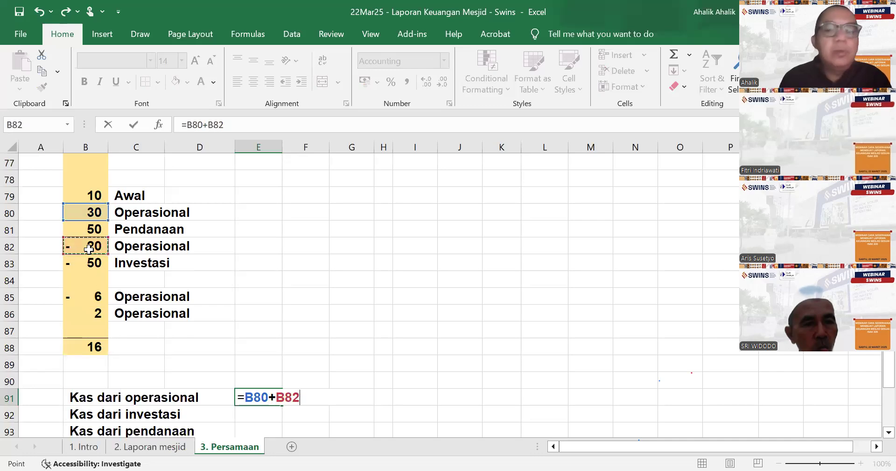
type("+")
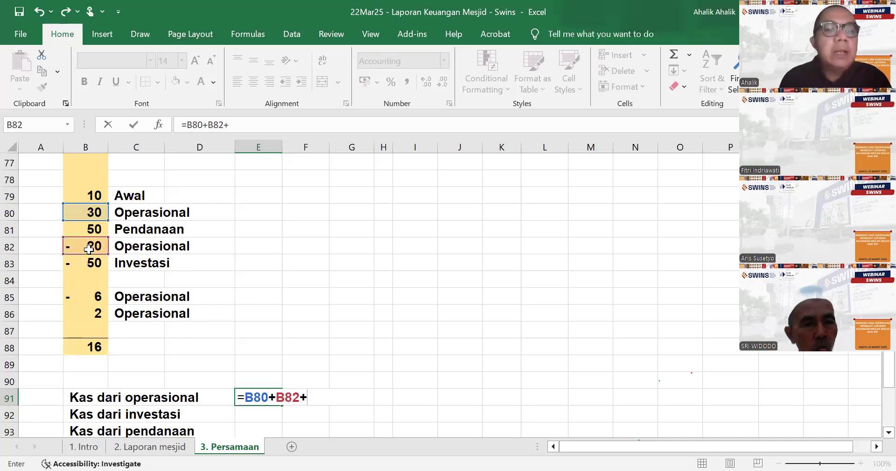
left_click(84, 296)
type("+")
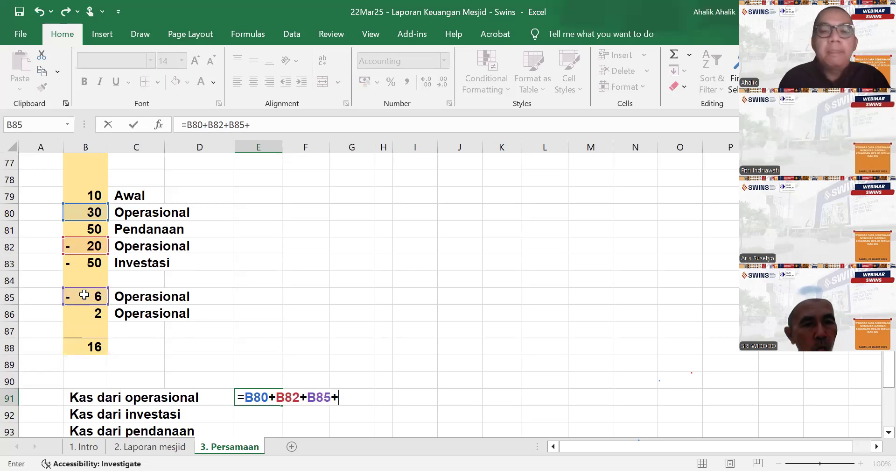
left_click(99, 314)
key("Return")
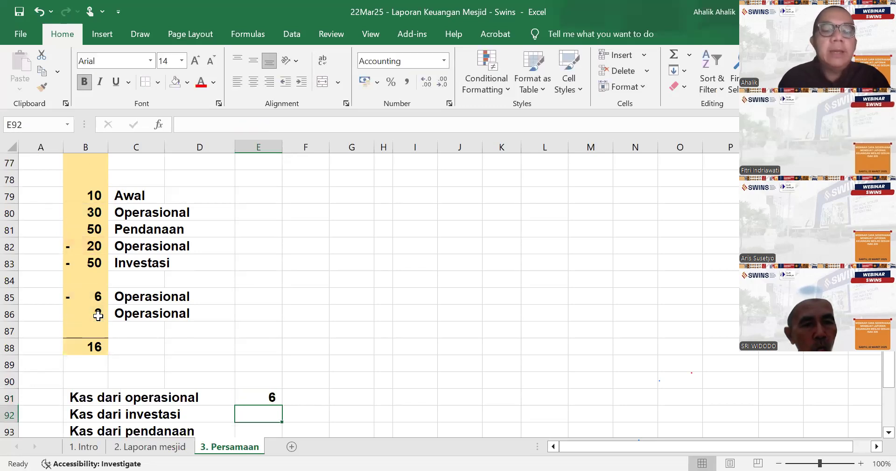
- Link the "Kas dari investasi" amount in E92 to the investing outflow in B83
type("=")
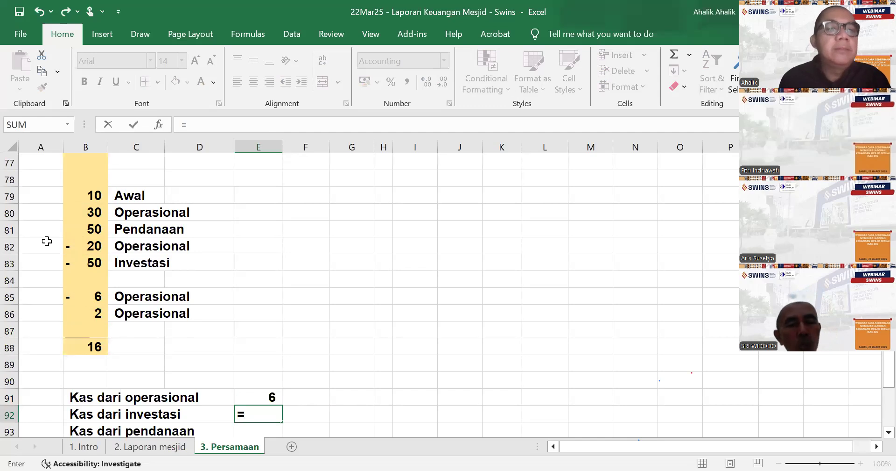
left_click(102, 262)
key("Return")
- Link the "Kas dari pendanaan" amount in E93 to the financing receipt in B81 and underline it
type("=")
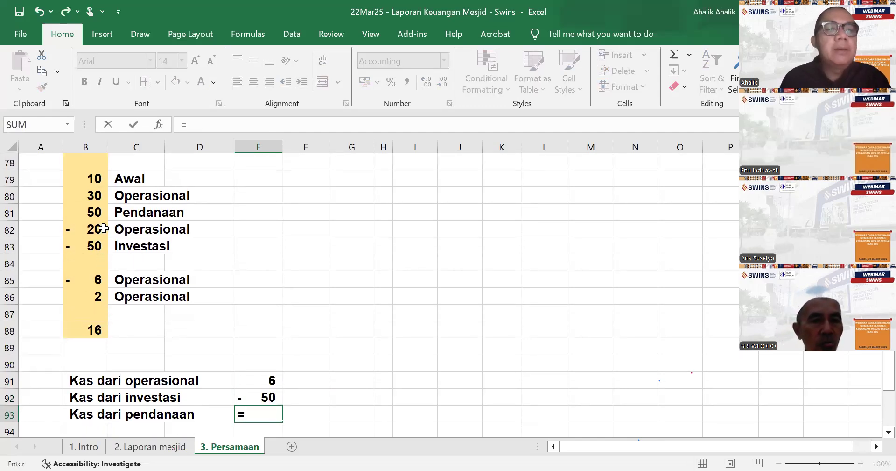
left_click(92, 212)
key("Return")
left_click(254, 397)
left_click(115, 82)
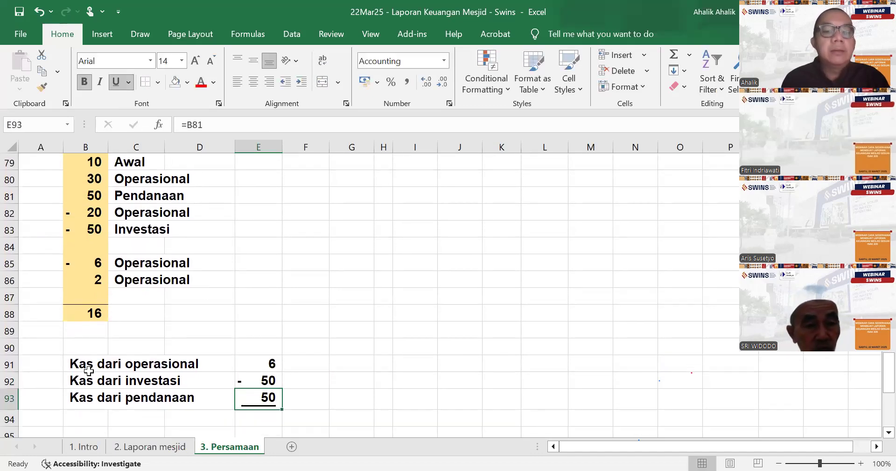
- Add the label "Kenaikan (penurunan)" in B94, below the three cash flow lines
left_click(84, 417)
type("Kenaikan (penuru")
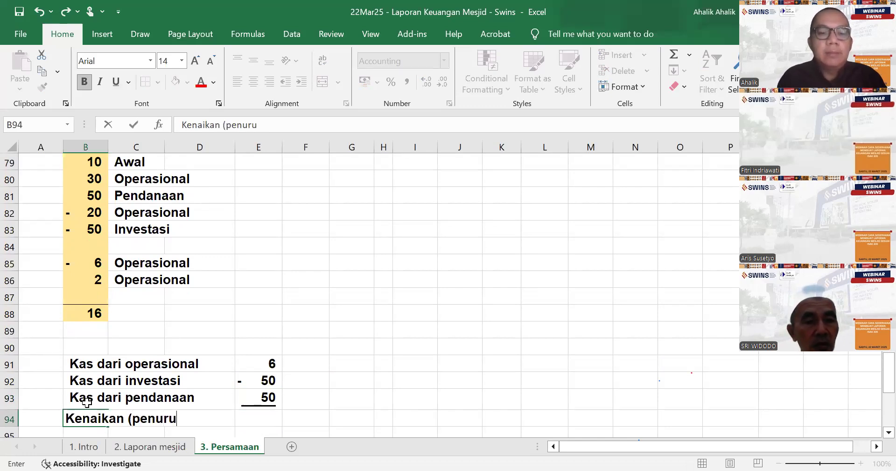
type("nan (")
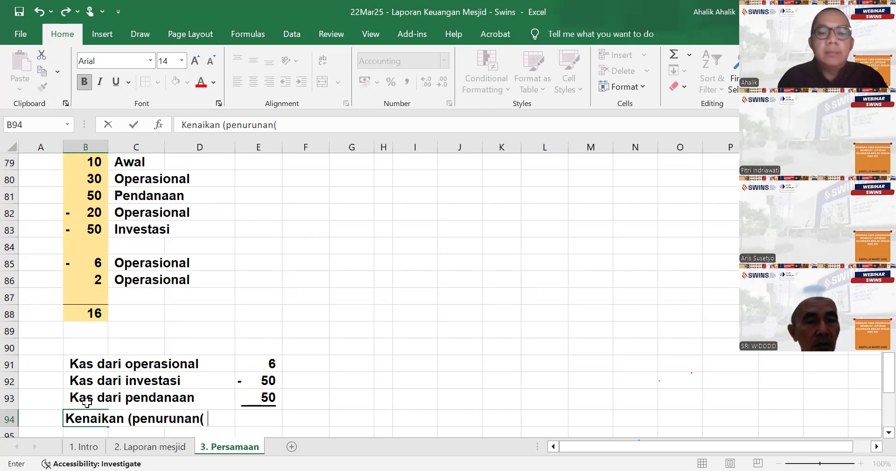
key("BackSpace")
type(")")
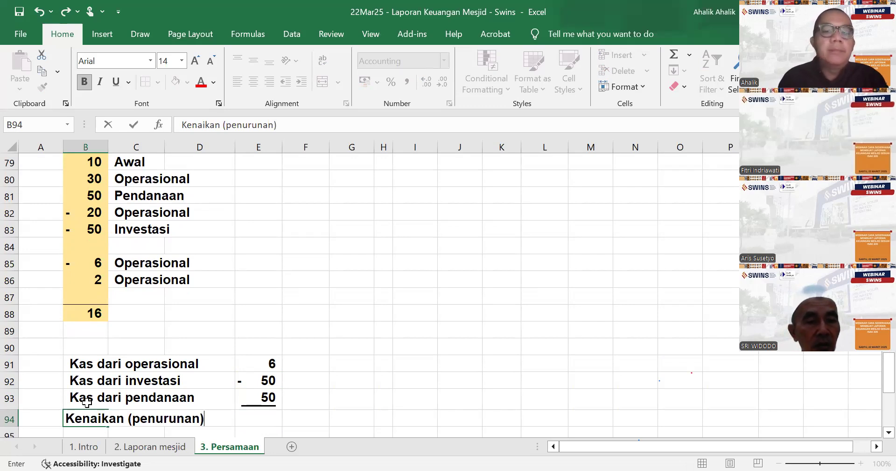
- Sum the operating, investing and financing cash amounts E91:E93 in E94 for "Kenaikan (penurunan)"
key("Right")
key("Right")
key("Right")
type("=")
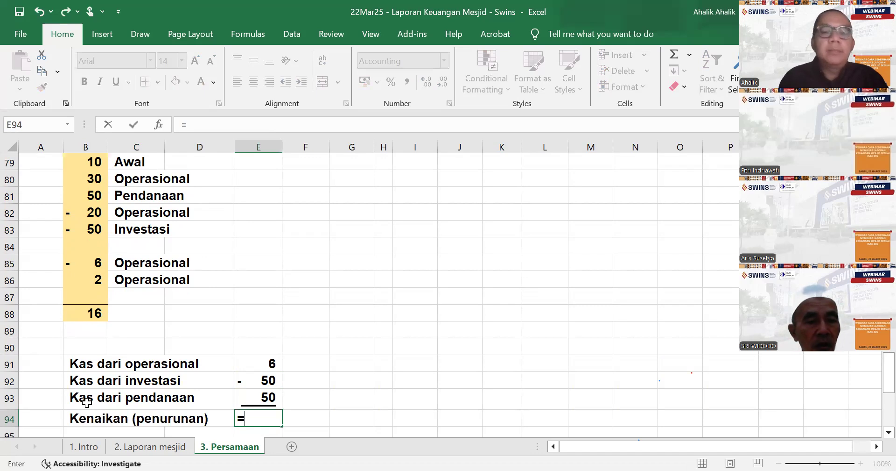
type("sum(")
left_click_drag(250, 362, 270, 376)
type(")")
key("Return")
- Add the label "Kas awal" in B95, below "Kenaikan (penurunan)"
key("Left")
key("Left")
key("Left")
type("Kas awal")
key("Right")
key("Right")
key("Right")
key("Right")
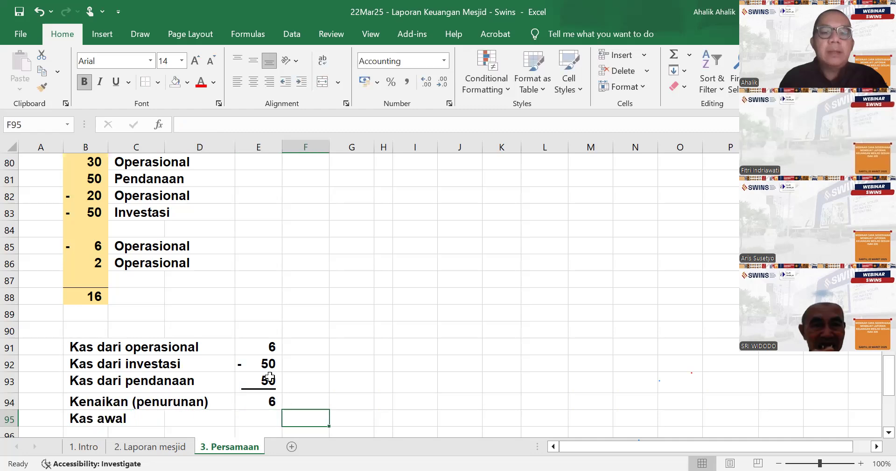
- Link the "Kas awal" amount in E95 to the opening cash in B79 and underline it
key("Left")
type("=")
scroll(255, 317, "up", 3)
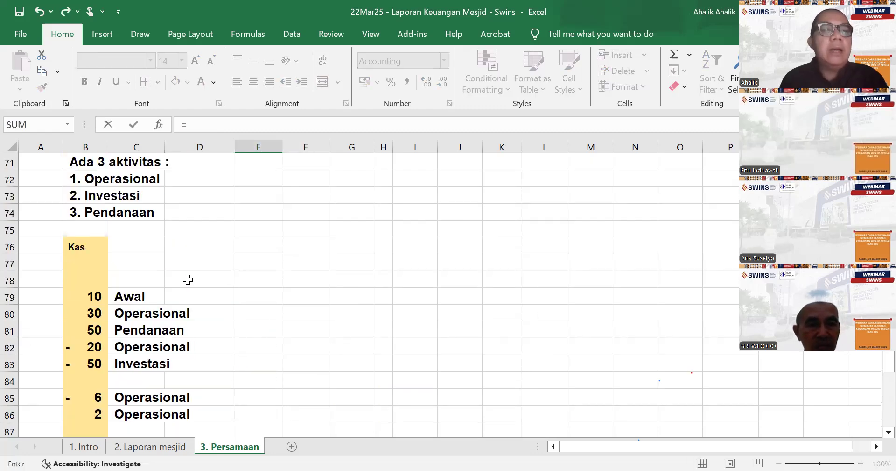
left_click(101, 294)
key("Return")
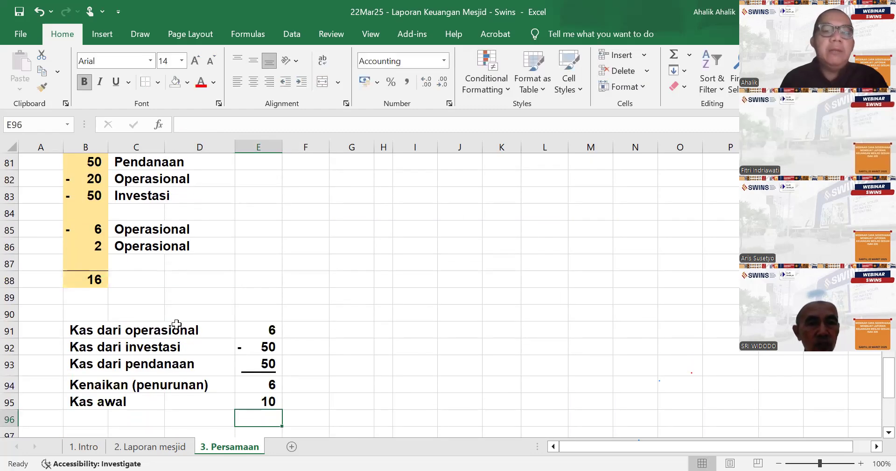
left_click(258, 398)
left_click(116, 82)
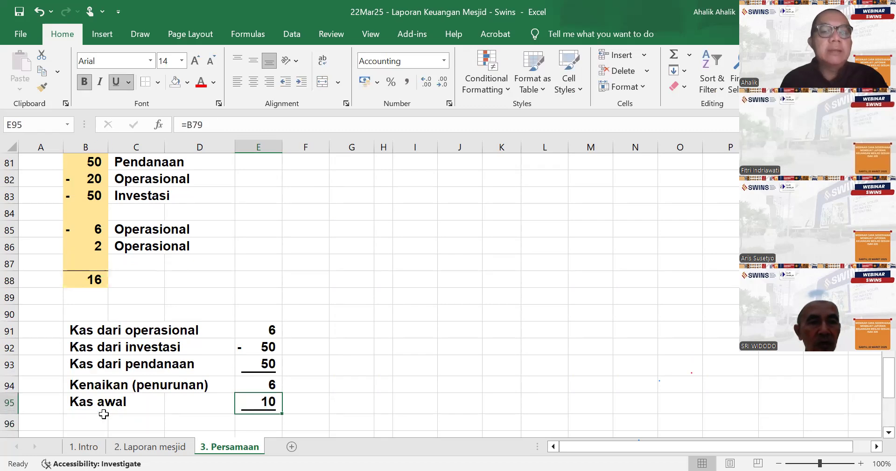
- Add the label "Kas akhir" in B96, below "Kas awal"
left_click(96, 420)
type("Las")
key("BackSpace")
key("BackSpace")
key("BackSpace")
type("Ka akhi")
key("BackSpace")
key("BackSpace")
key("BackSpace")
key("BackSpace")
key("BackSpace")
key("BackSpace")
type("s")
key("BackSpace")
type("as akhir")
- Calculate "Kas akhir" in E96 as the sum of the net cash change and opening cash in E94:E95
key("Right")
key("Right")
key("Right")
type("=")
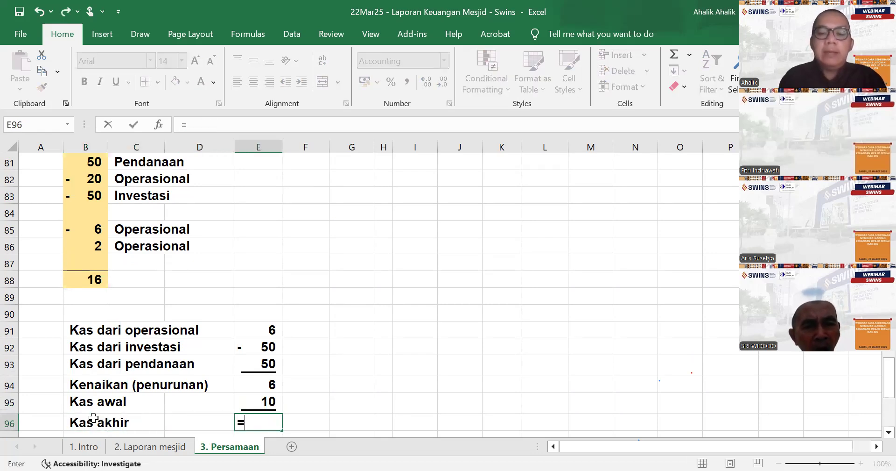
type("sum(")
left_click_drag(266, 385, 266, 401)
type(")")
key("Return")
scroll(467, 290, "up", 18)
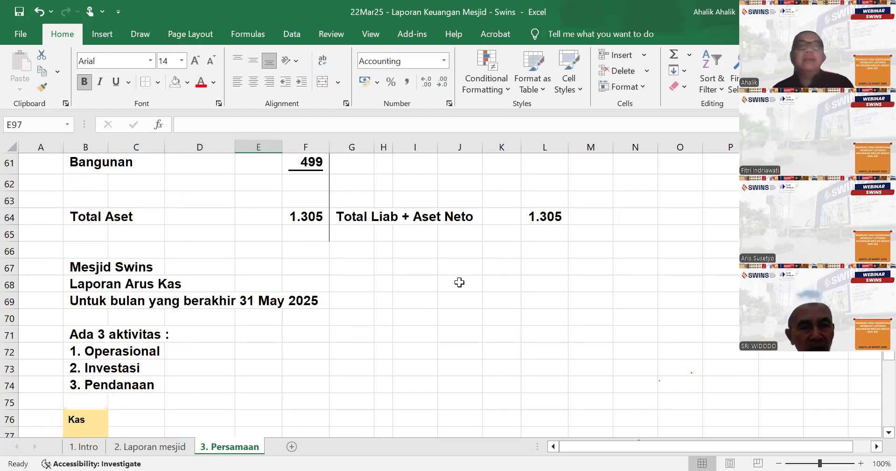
scroll(462, 274, "up", 8)
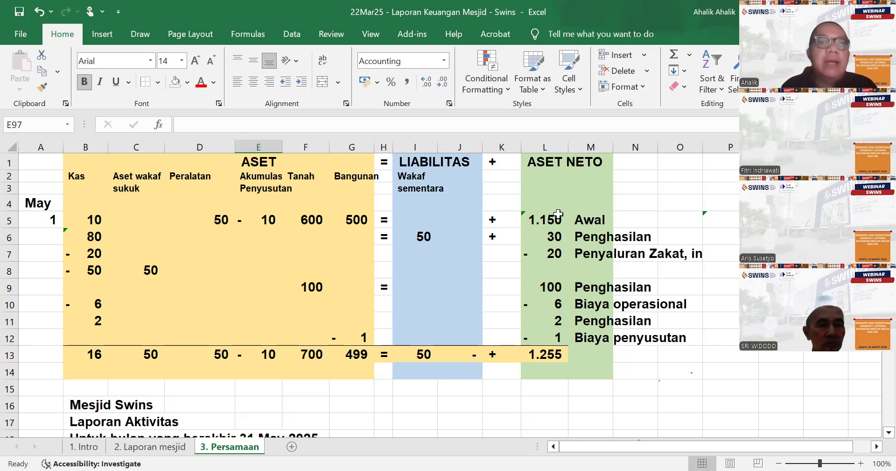
left_click(23, 35)
left_click(54, 189)
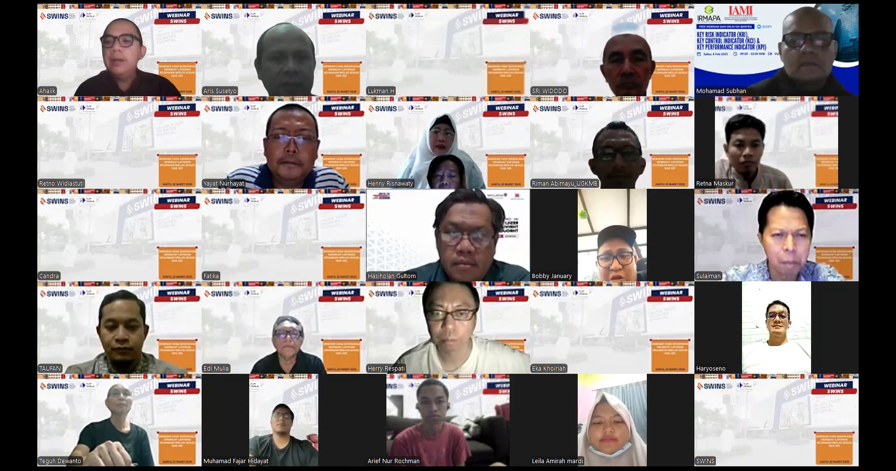
key("Page_Down")
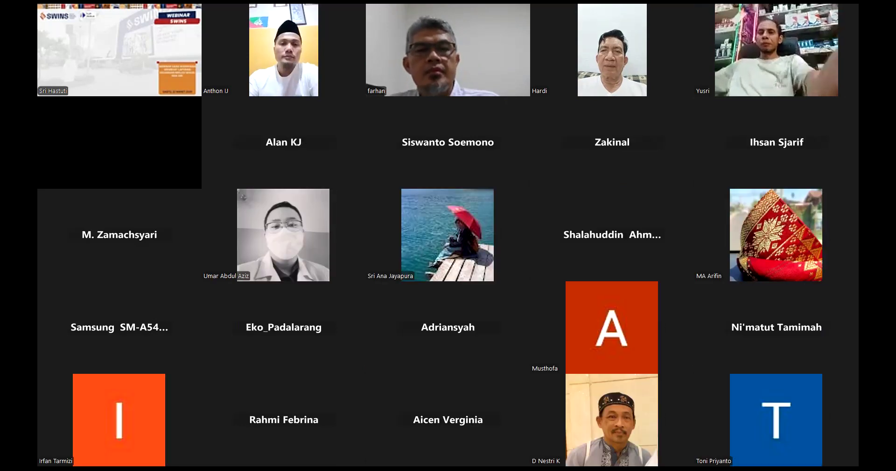
key("Page_Down")
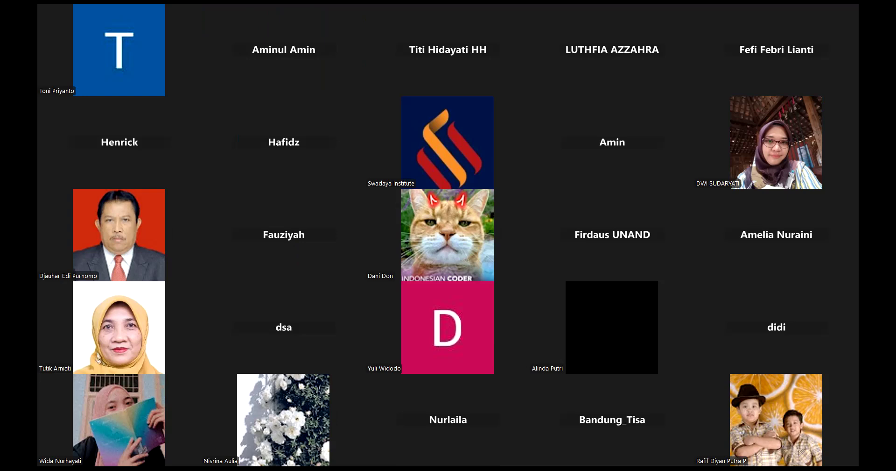
key("Page_Down")
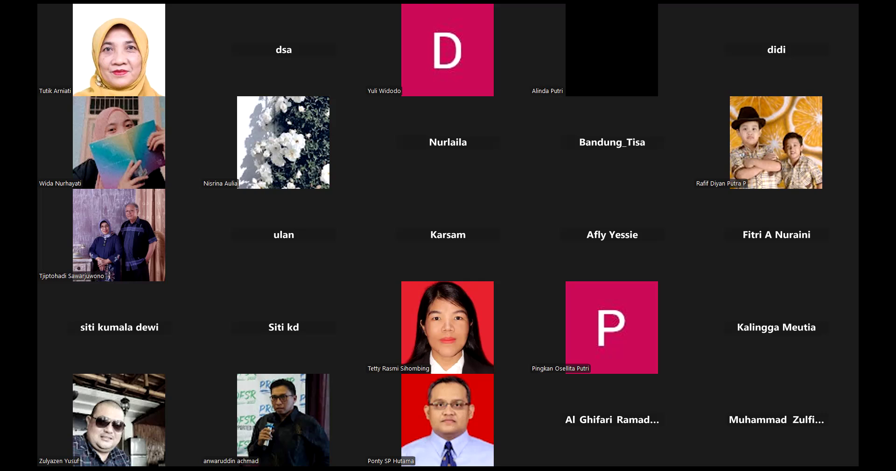
key("Page_Up")
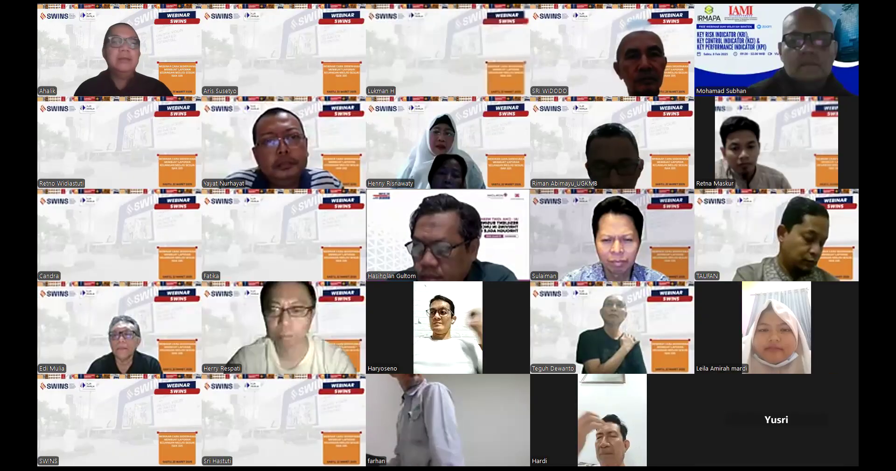